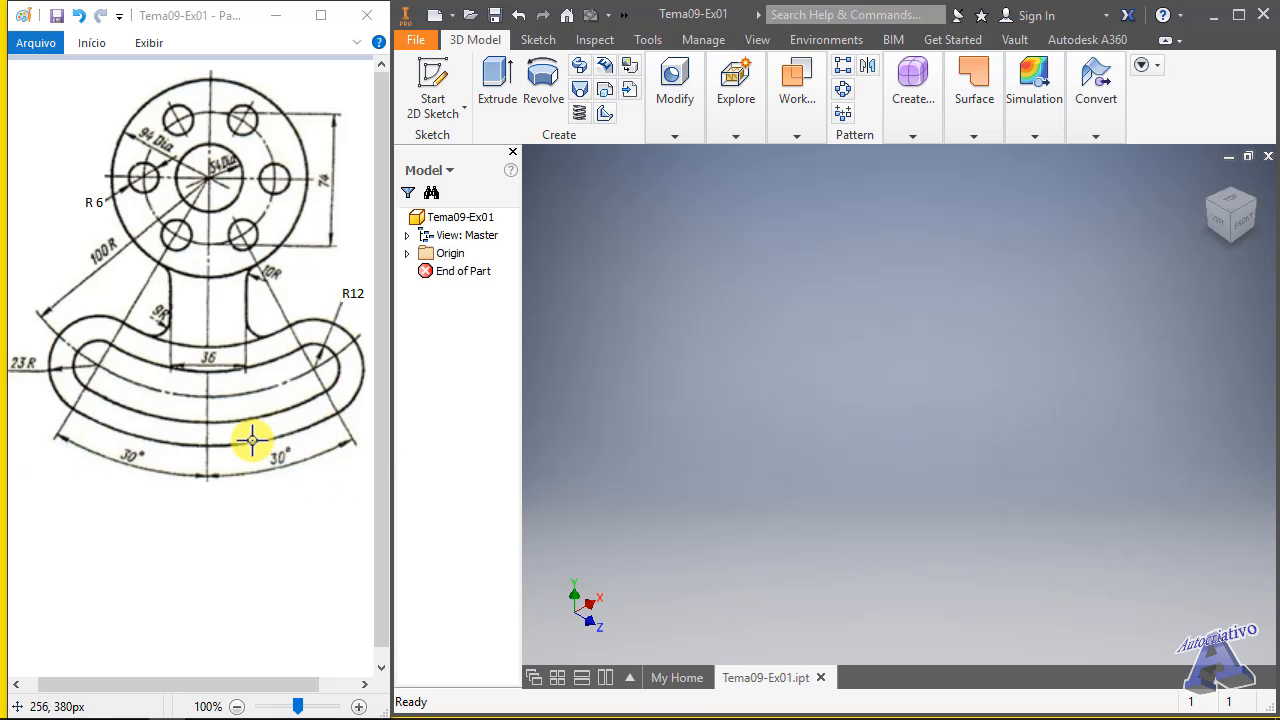
- Create a new 2D sketch on the front (XY) origin plane
left_click(716, 360)
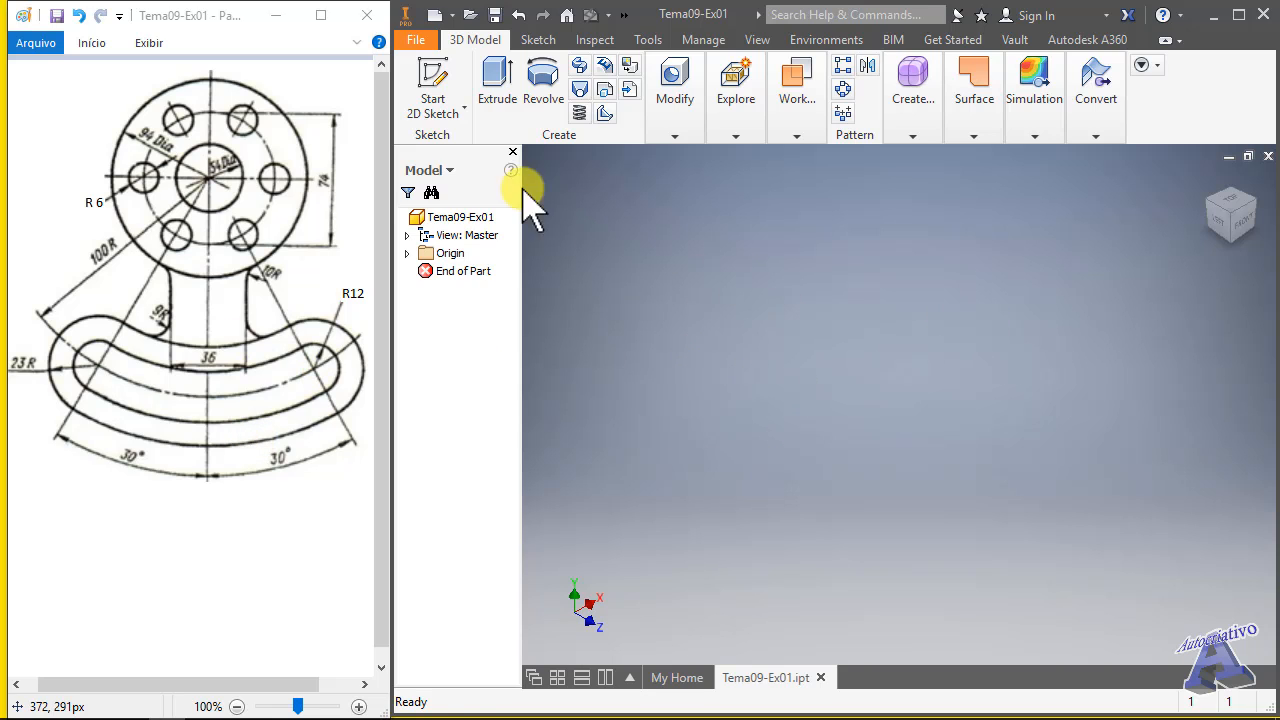
left_click(499, 82)
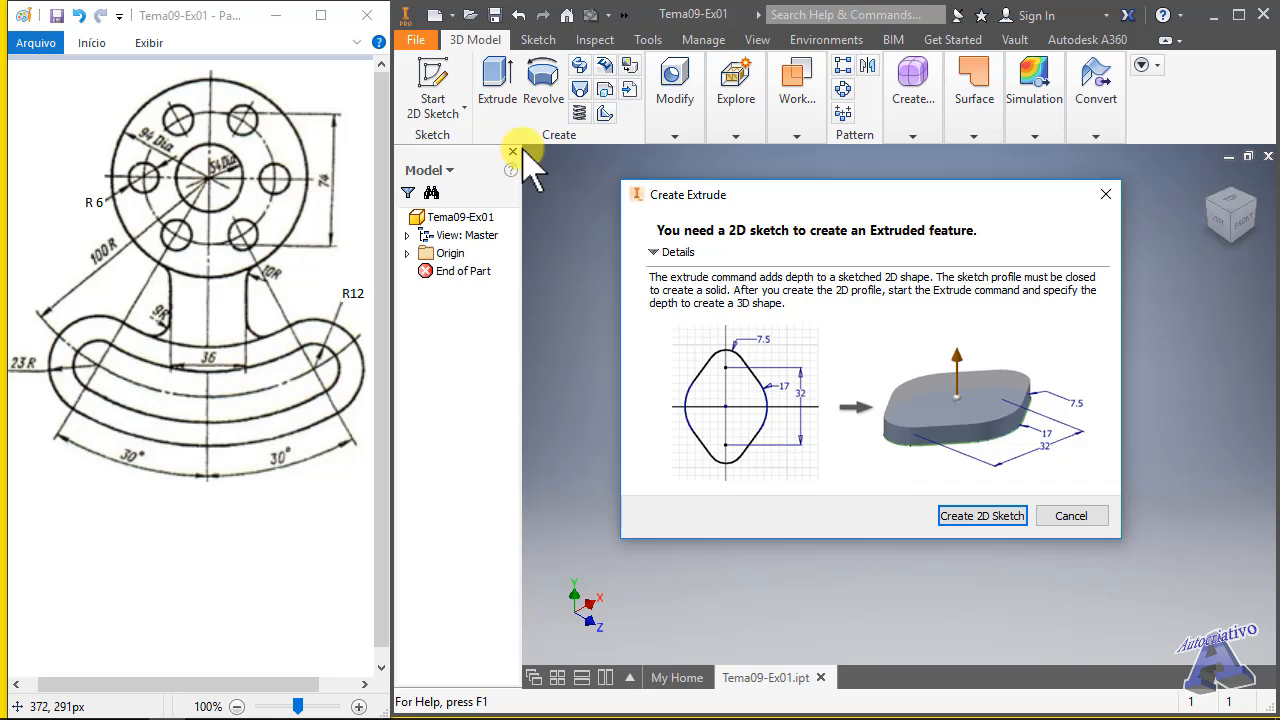
left_click(980, 520)
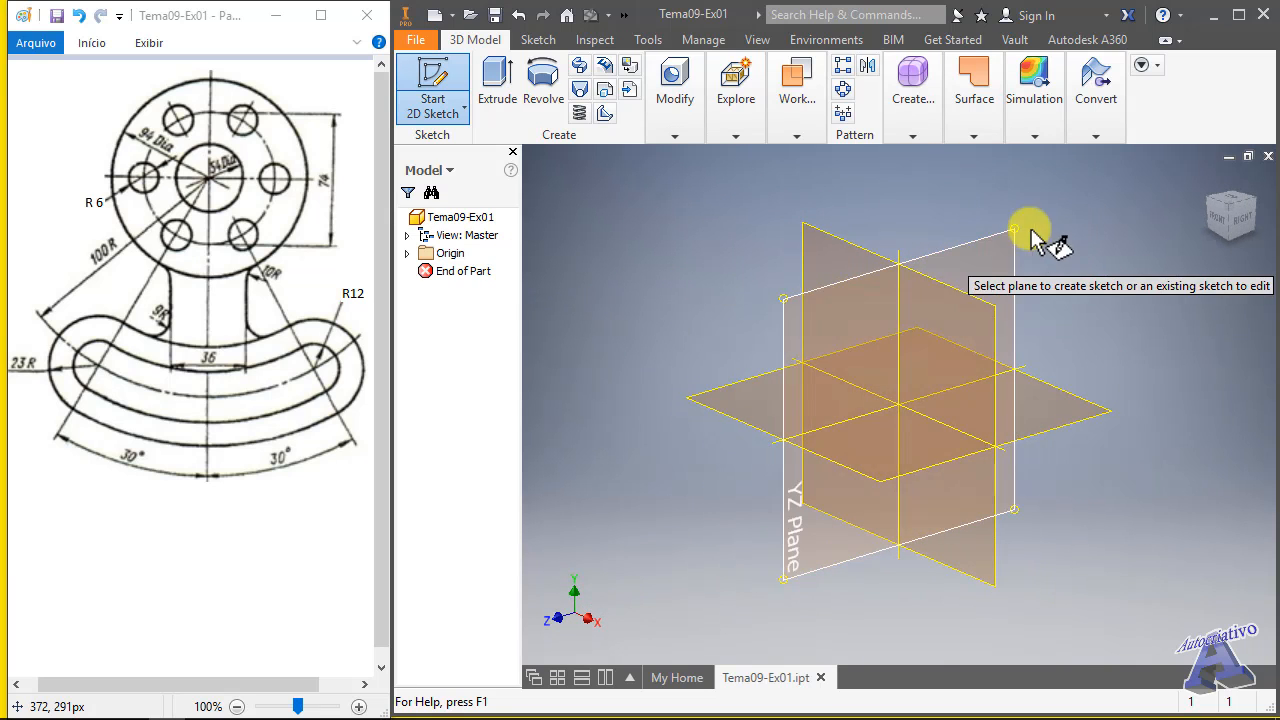
left_click(1212, 196)
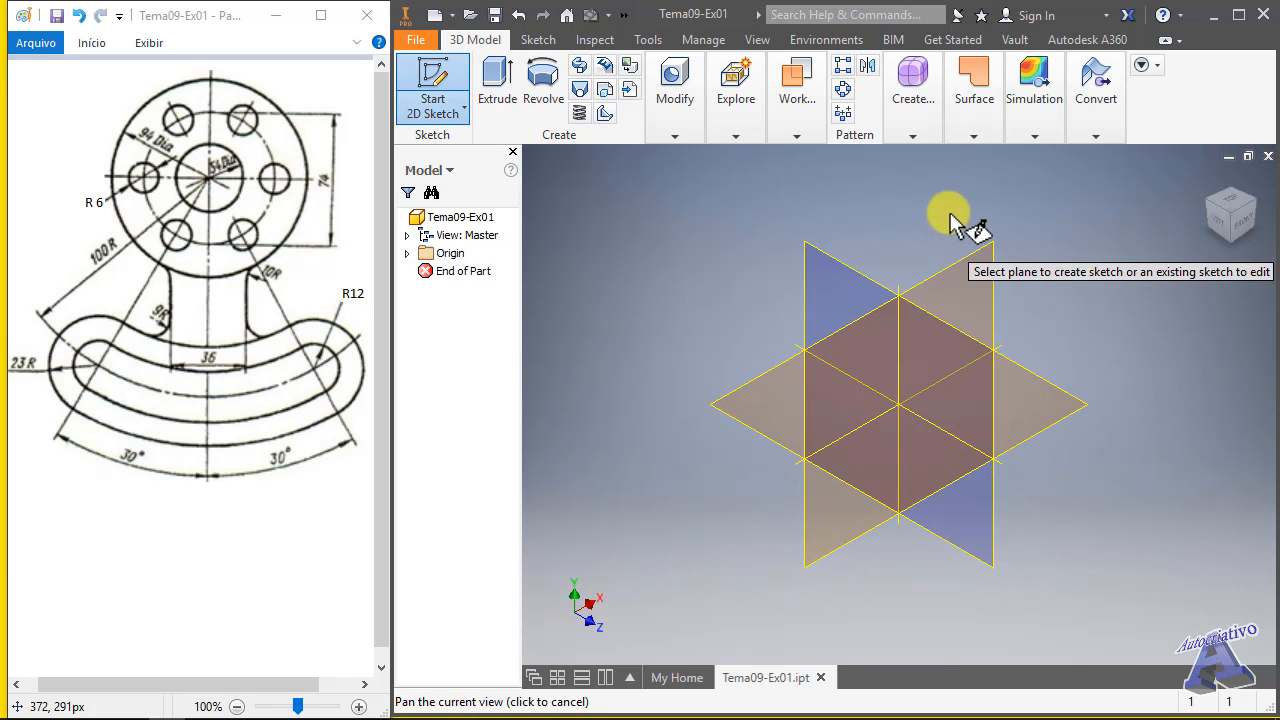
left_click(962, 269)
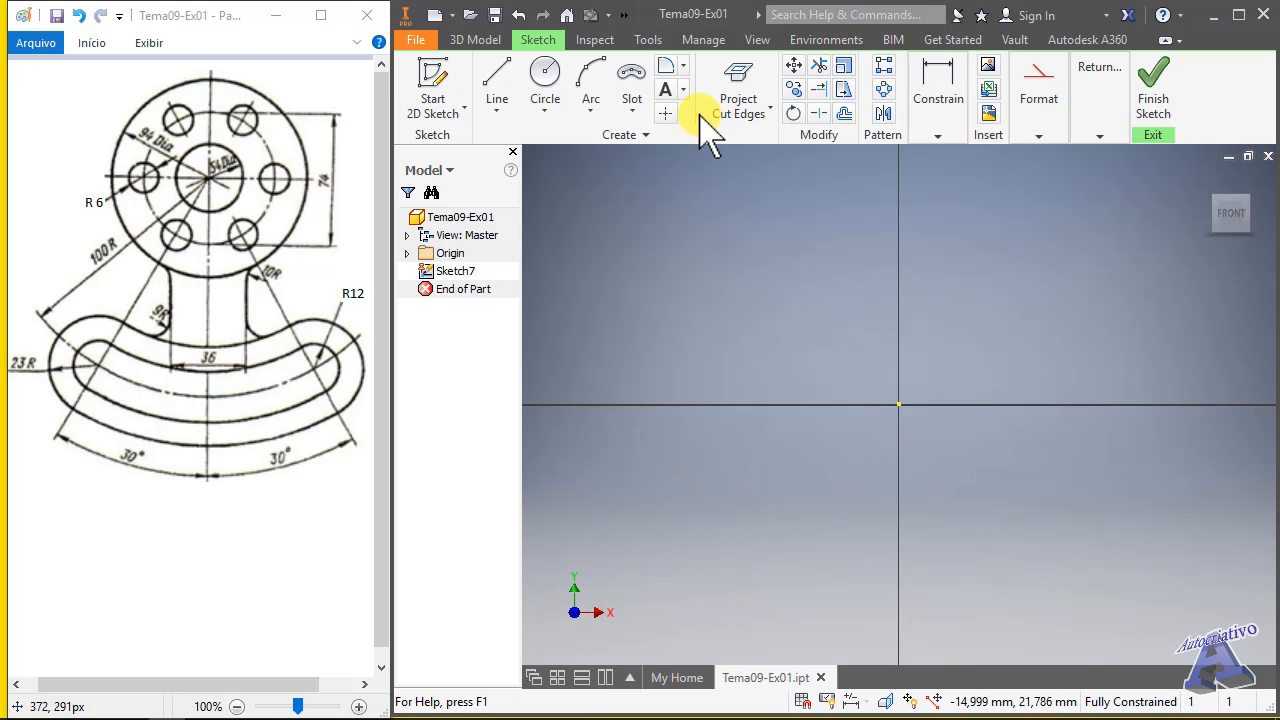
- Place two sketch points at the same height on either side of the vertical axis, about 1.7 mm above the origin
left_click(632, 108)
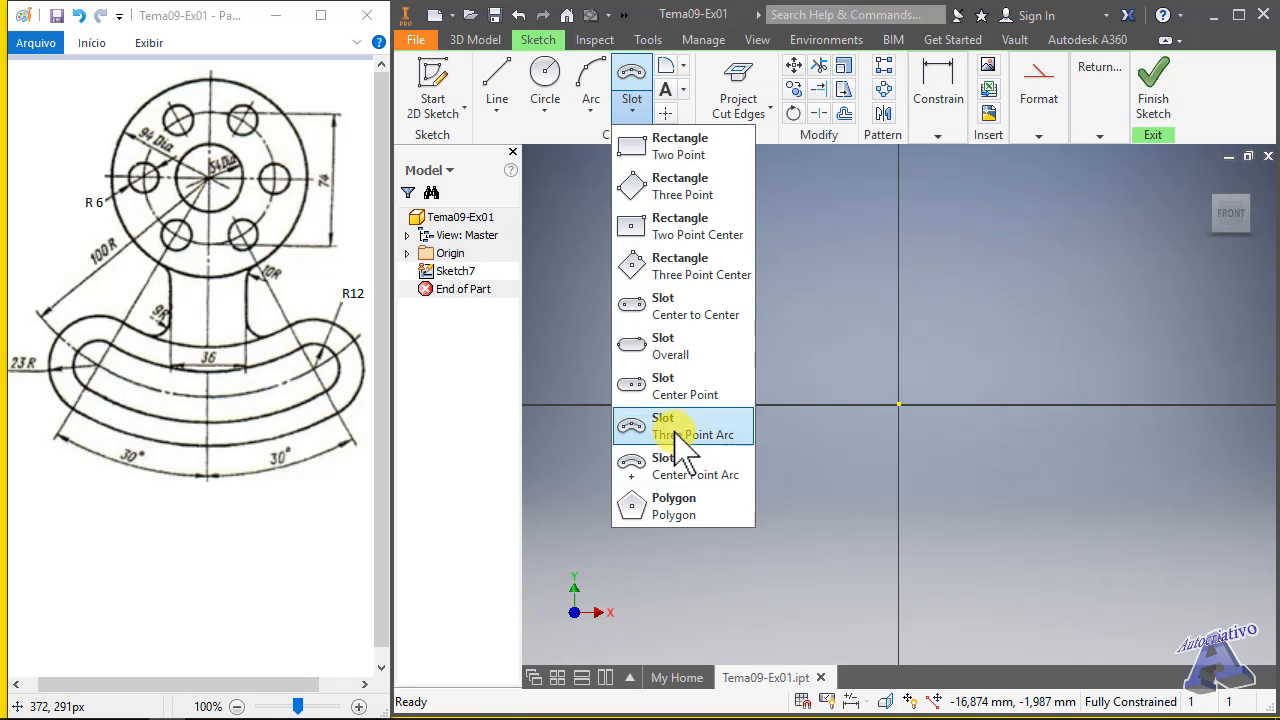
left_click(680, 430)
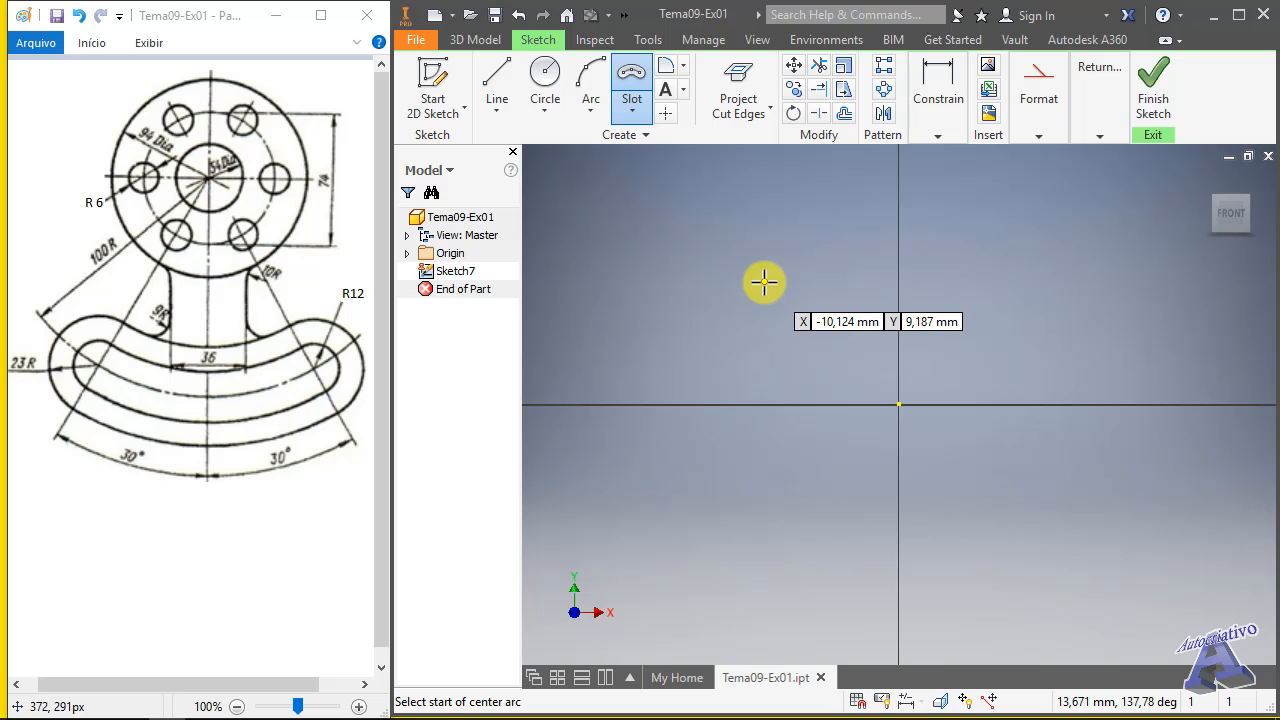
left_click(665, 113)
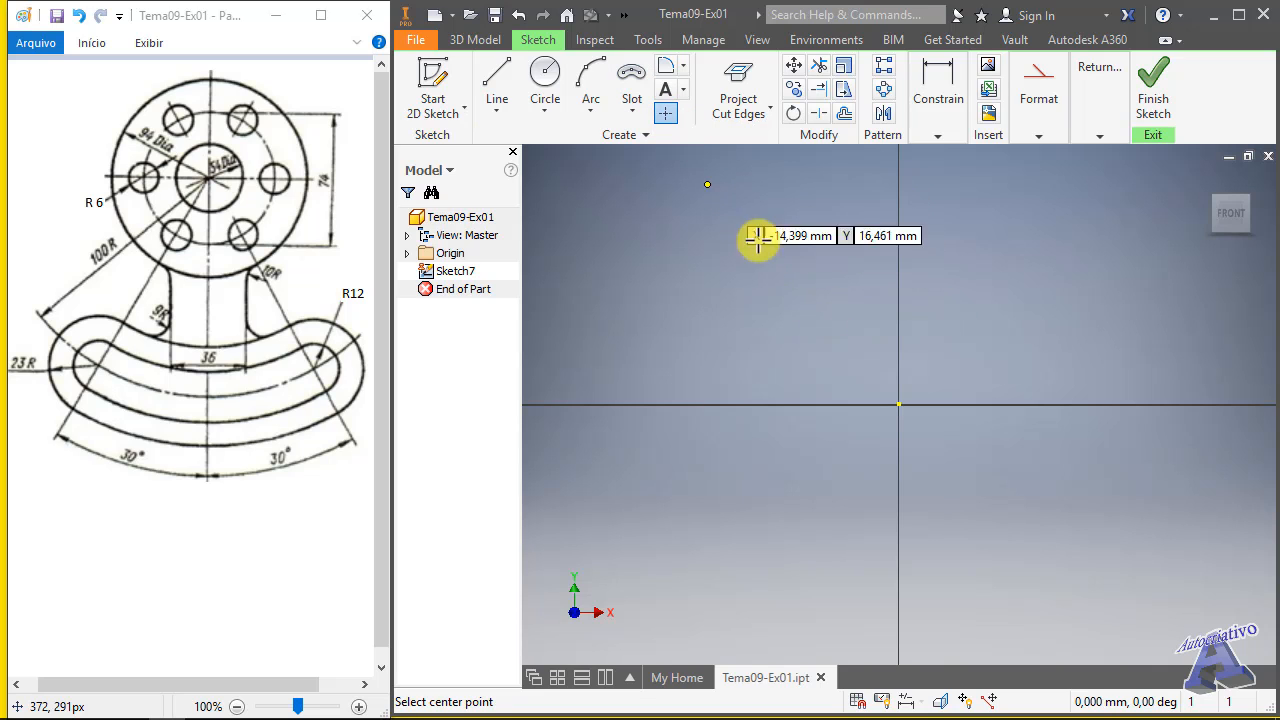
left_click(790, 380)
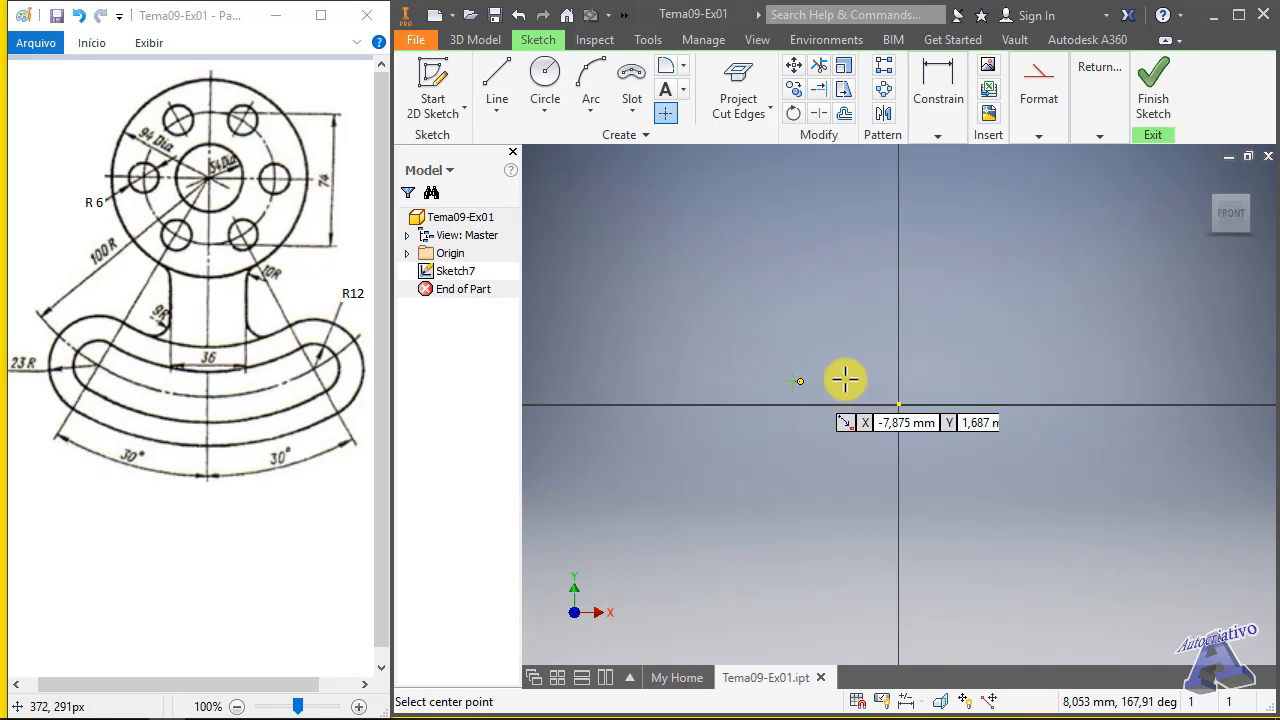
left_click(991, 380)
key("Escape")
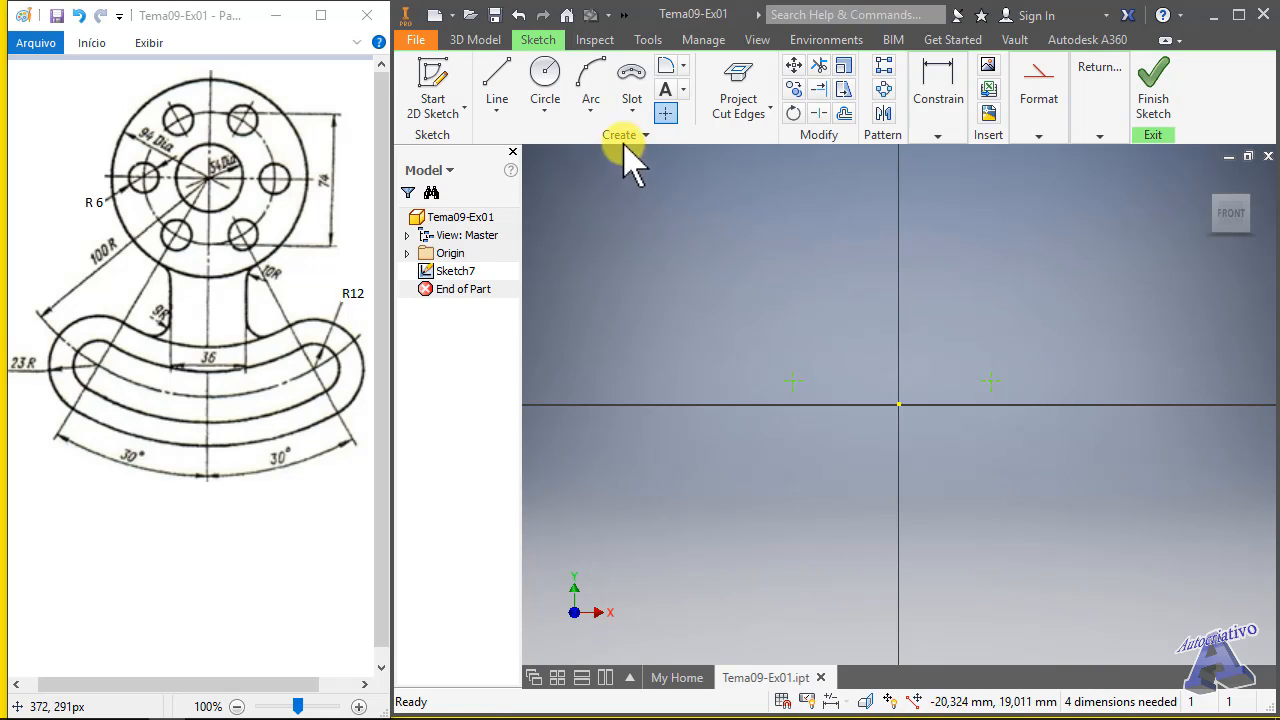
- Draw a vertical centerline along the vertical axis, starting about 8.5 mm above the origin and ending well below it
left_click(494, 80)
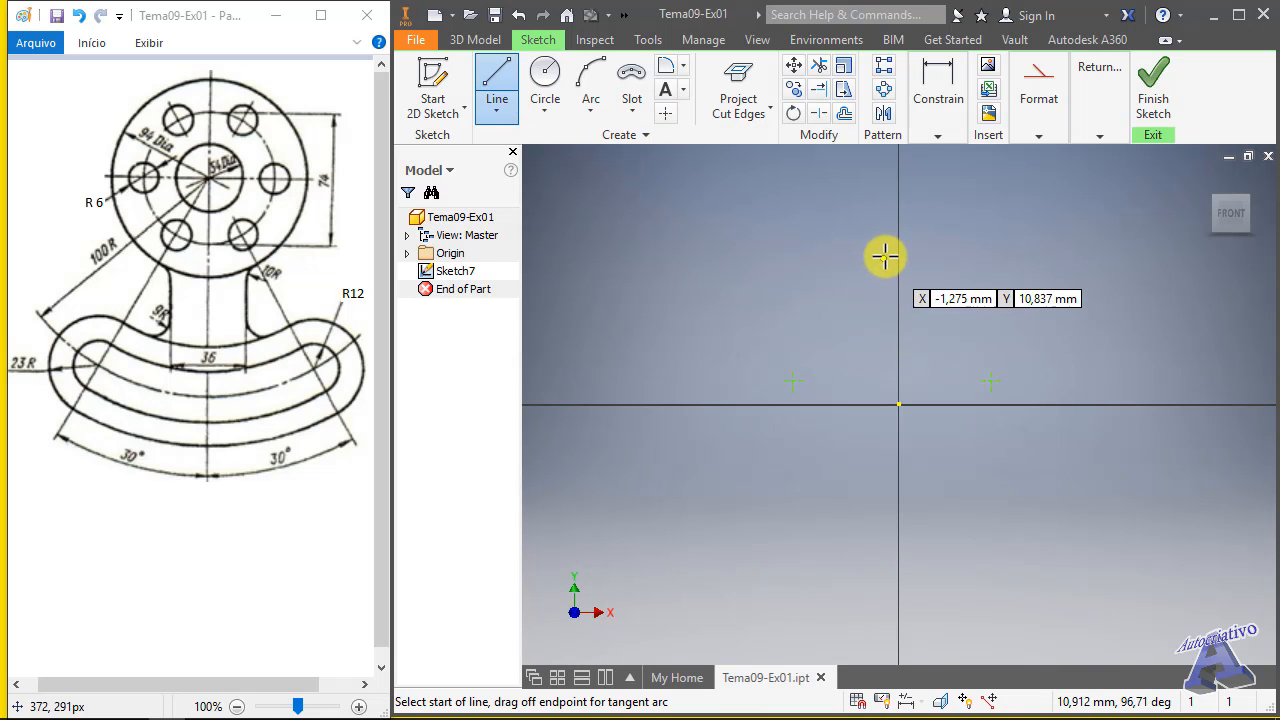
left_click(1042, 133)
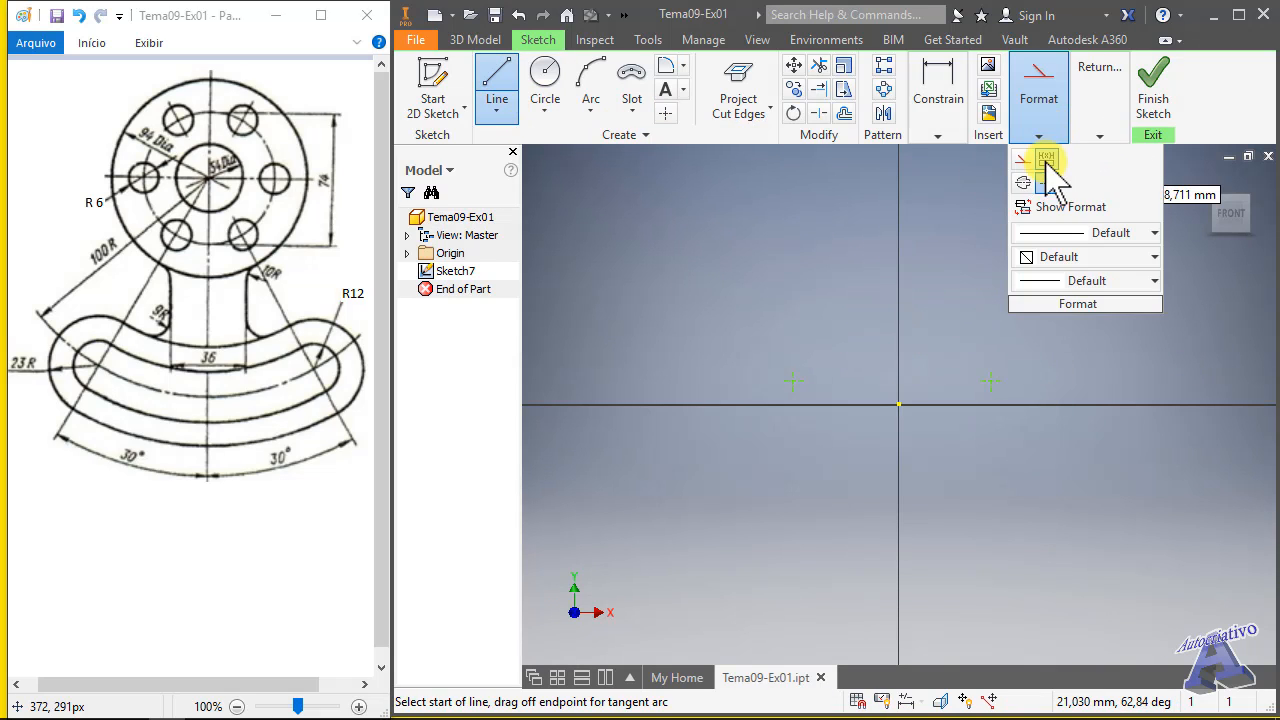
left_click(896, 289)
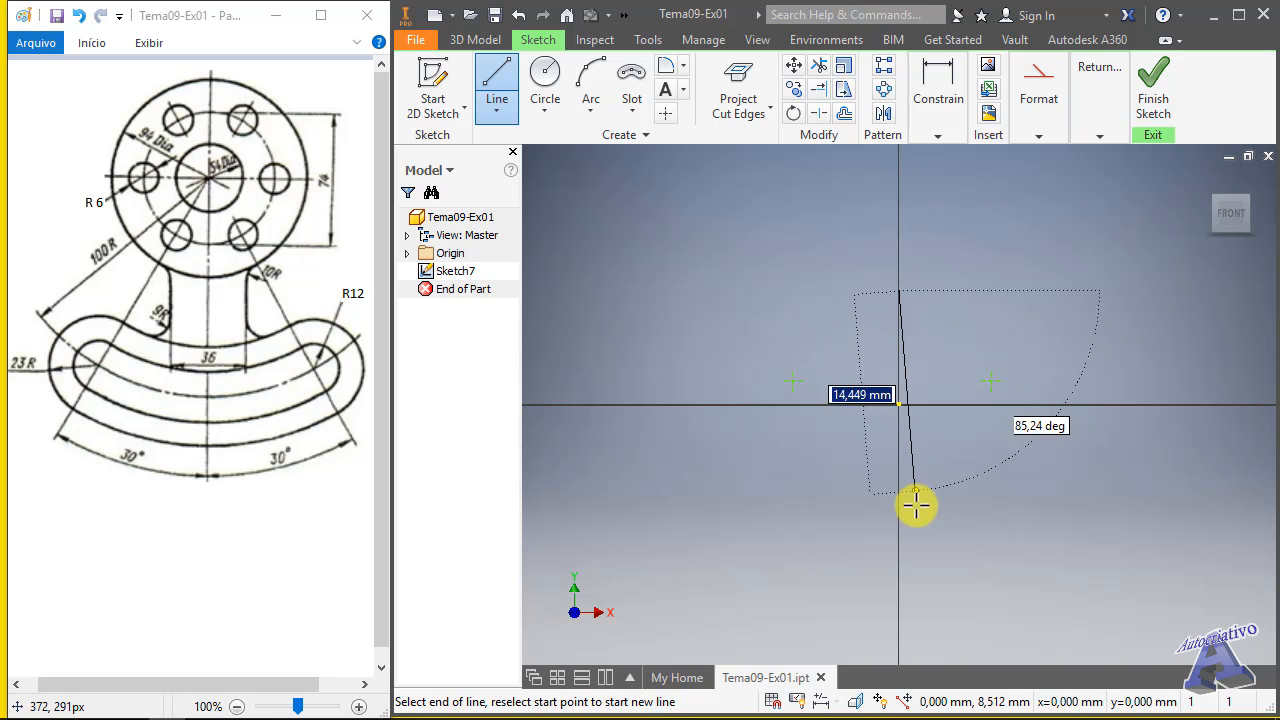
left_click(903, 620)
key("Escape")
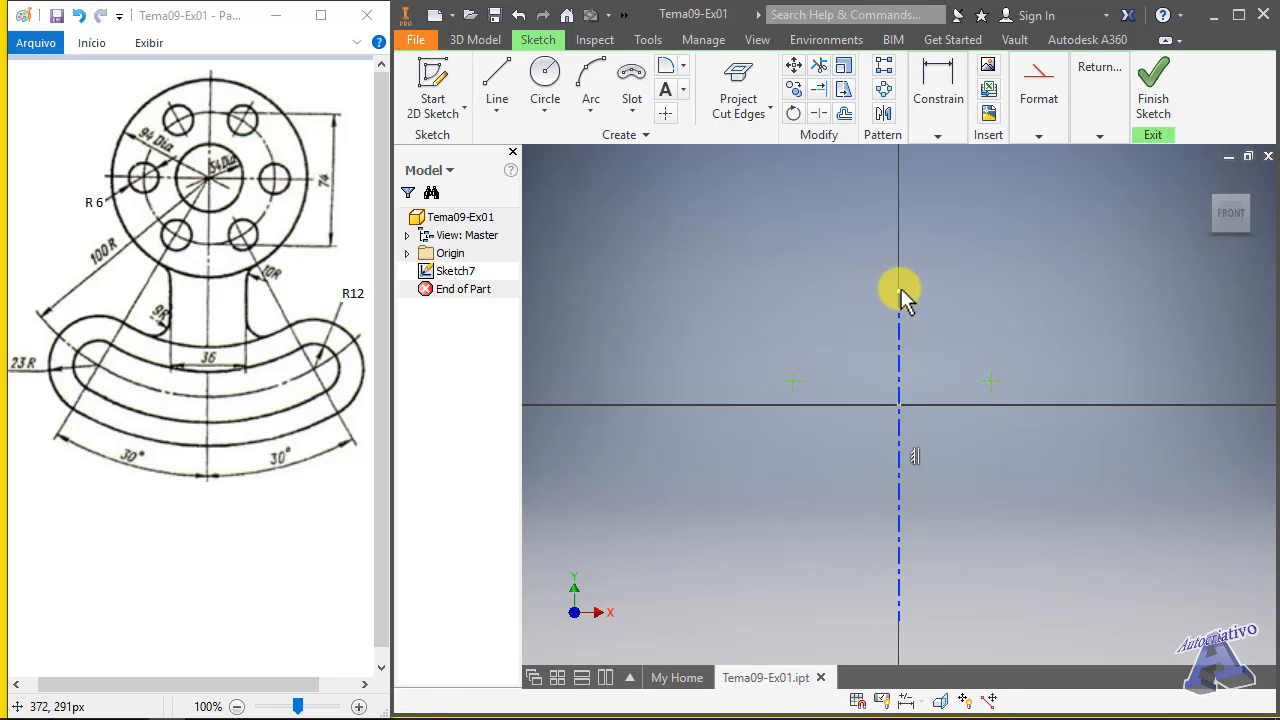
- Stretch the vertical centerline's upper end farther up and constrain the line coincident with the sketch origin
left_click_drag(898, 291, 880, 200)
left_click(957, 130)
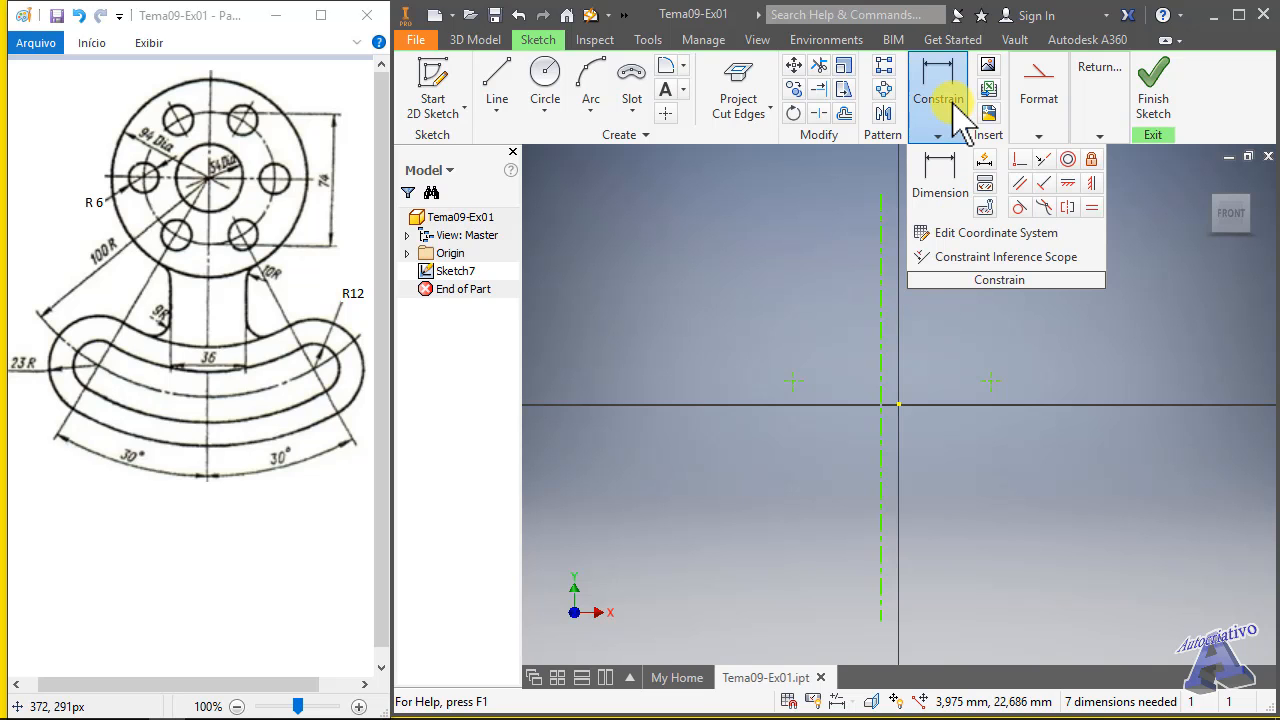
left_click(1019, 162)
left_click(879, 300)
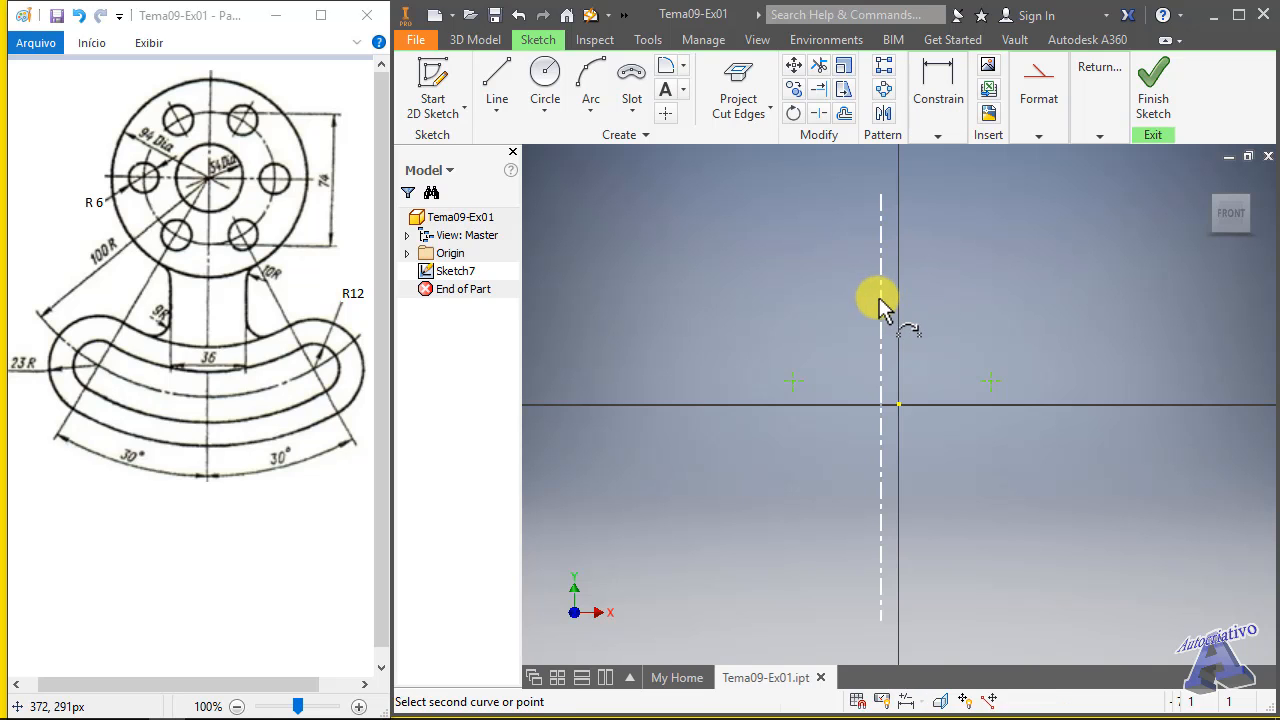
left_click(899, 405)
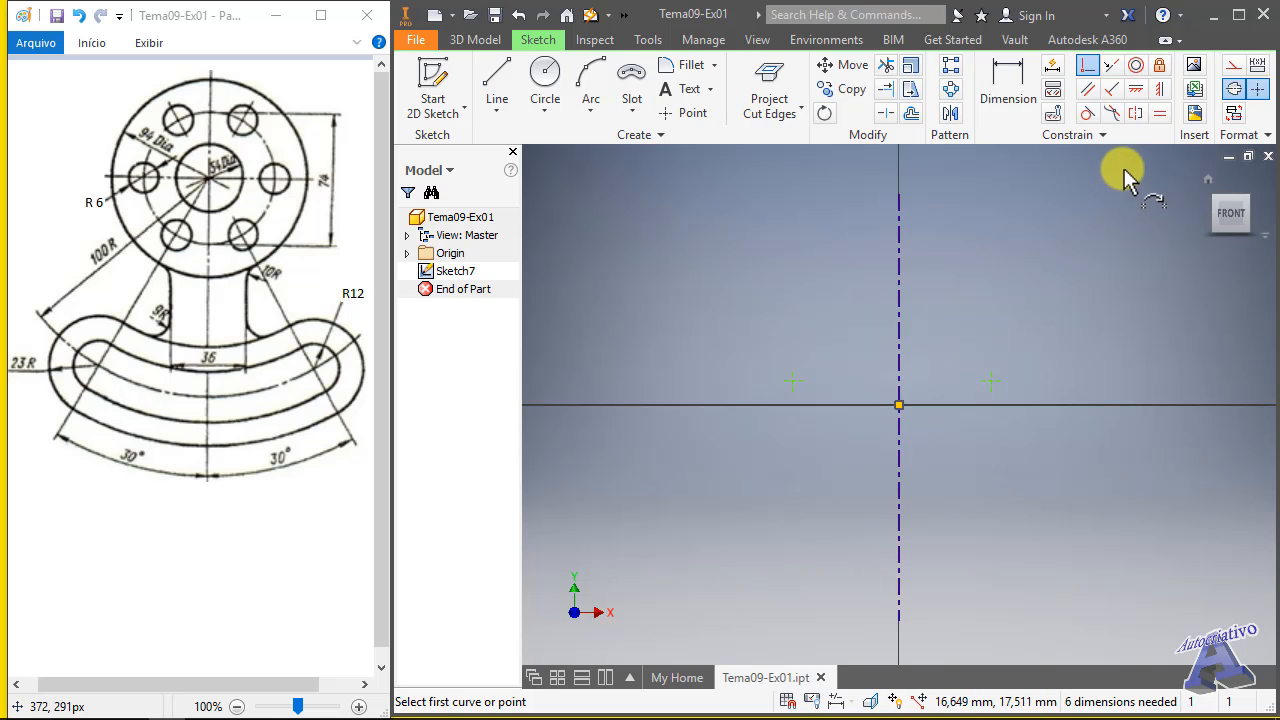
- Constrain the two sketch points symmetric about the vertical centerline
left_click(1135, 113)
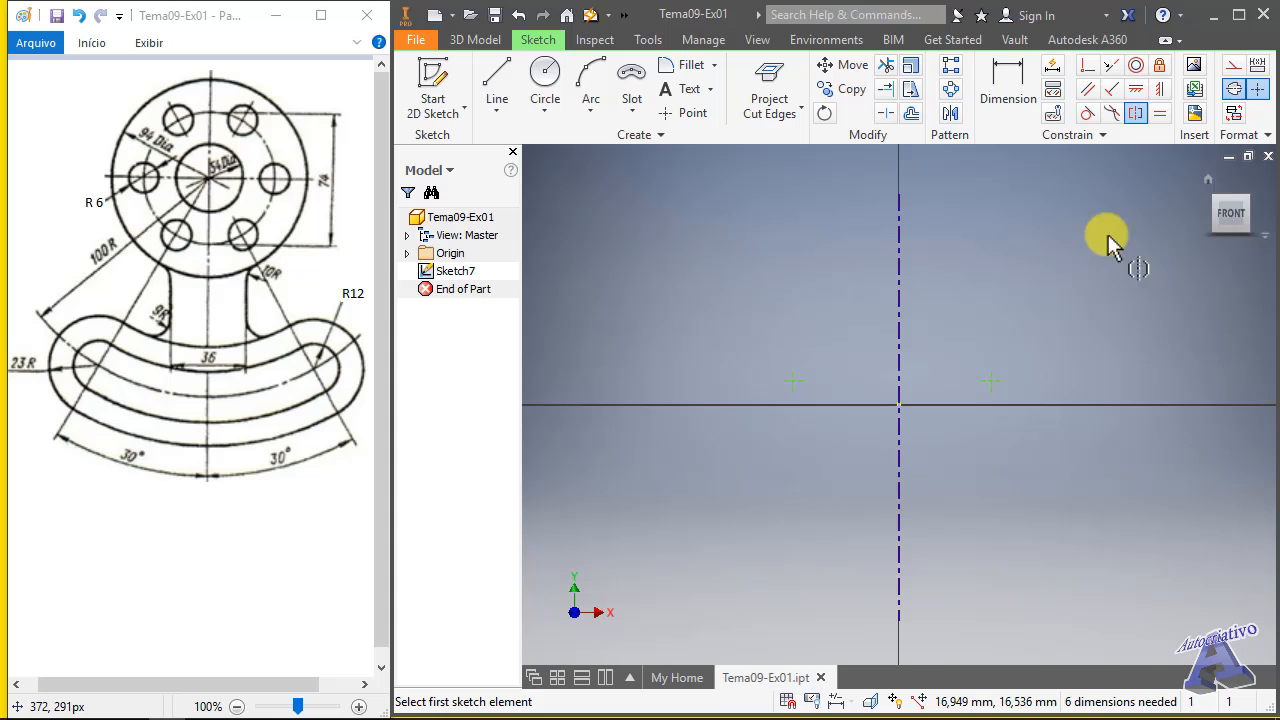
left_click(990, 381)
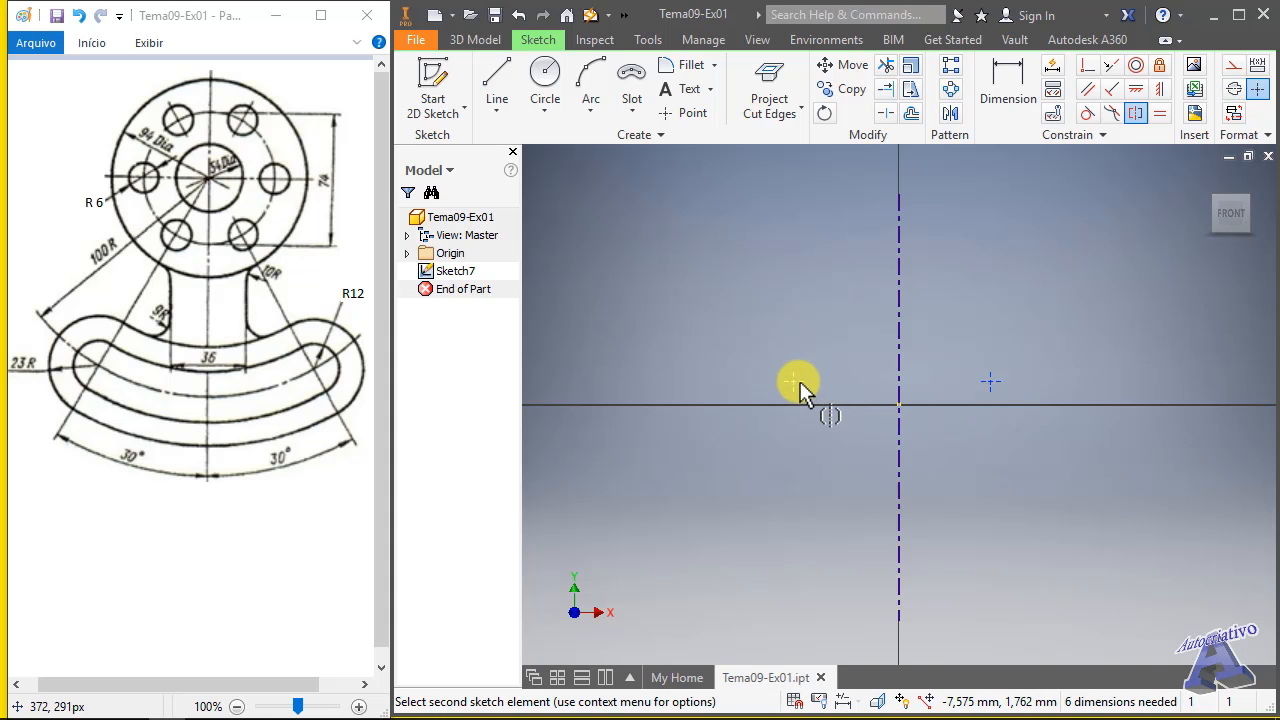
left_click(796, 381)
left_click(897, 364)
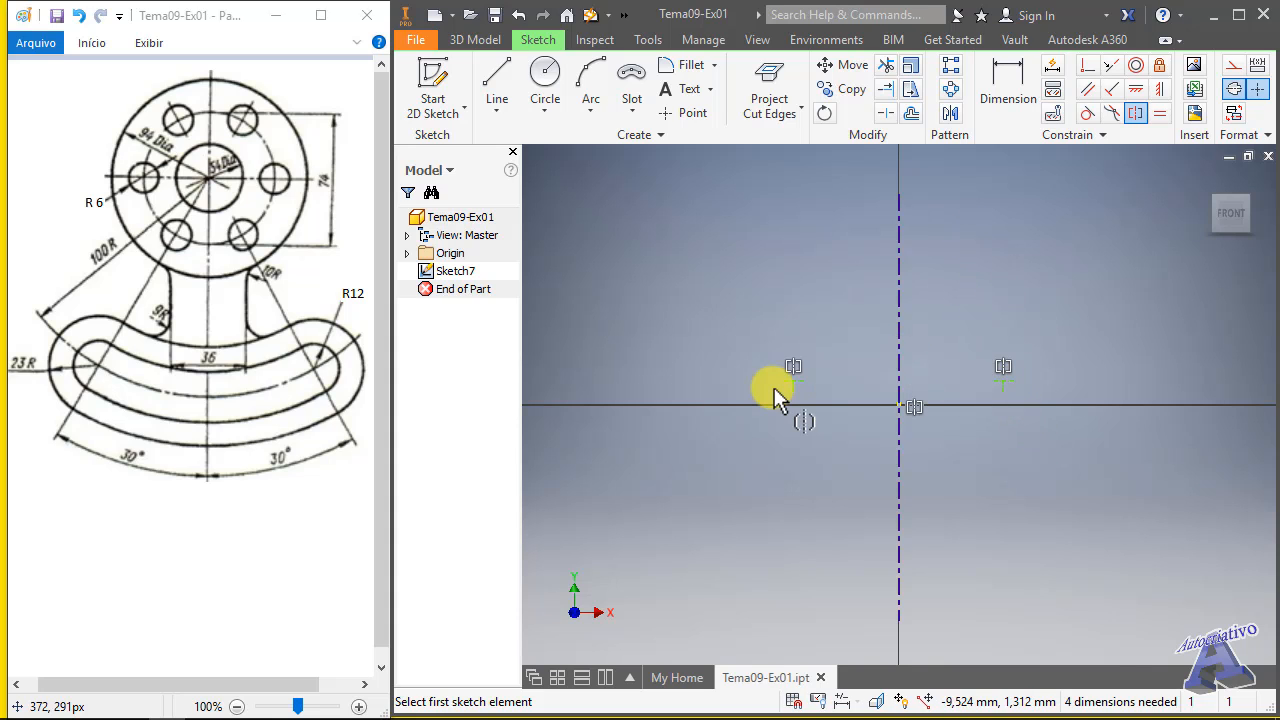
key("Escape")
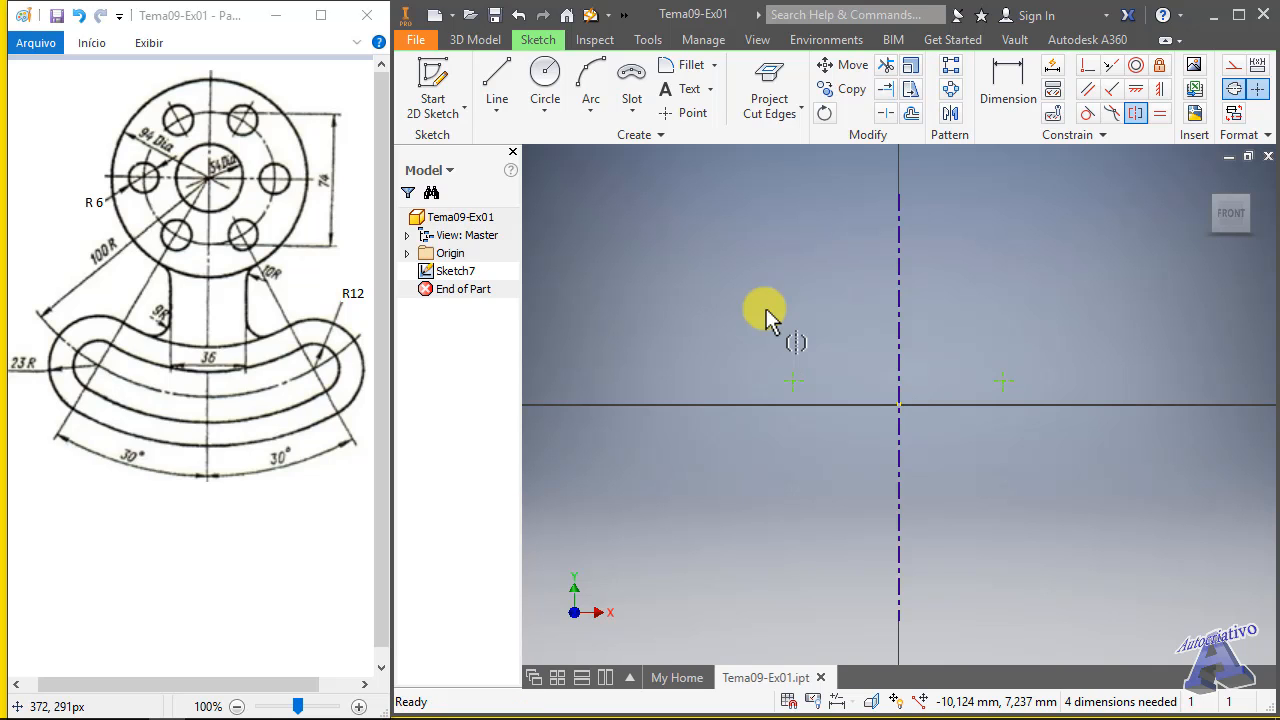
- Draw a three-point arc slot between the two sketch points, bowing downward, with a width of 12 mm
left_click(638, 108)
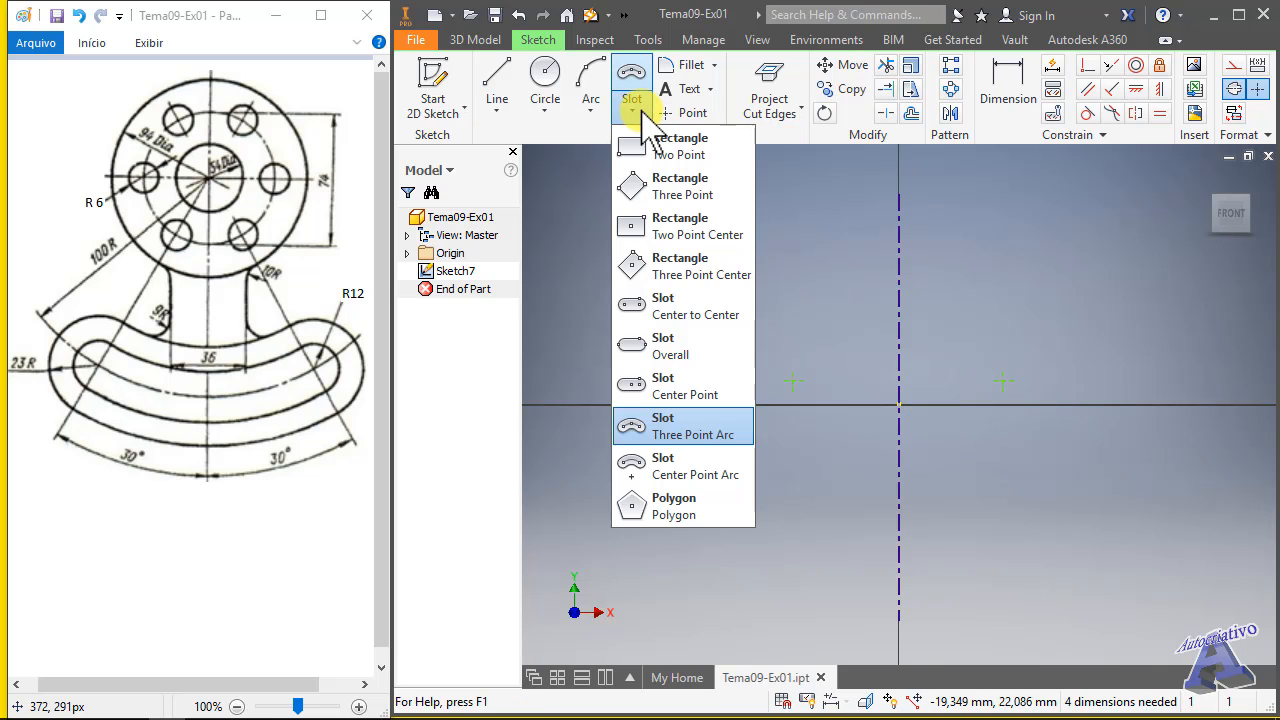
left_click(685, 428)
left_click(792, 381)
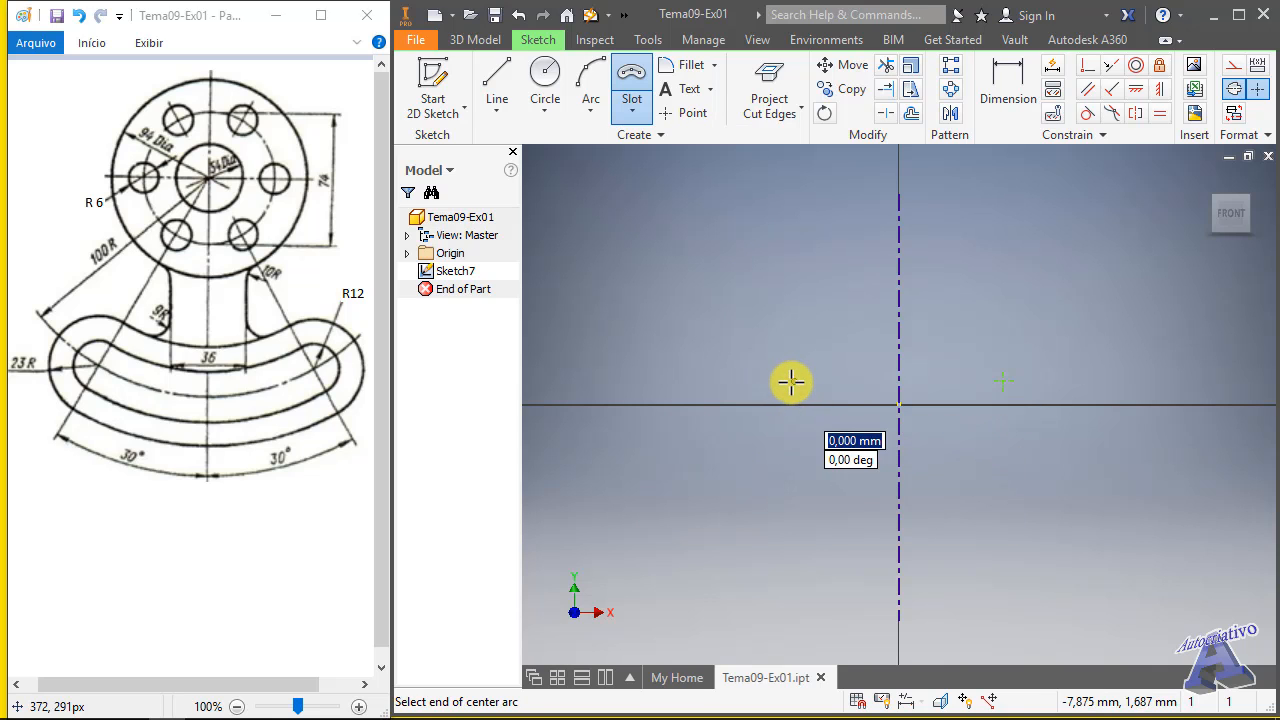
left_click(1003, 381)
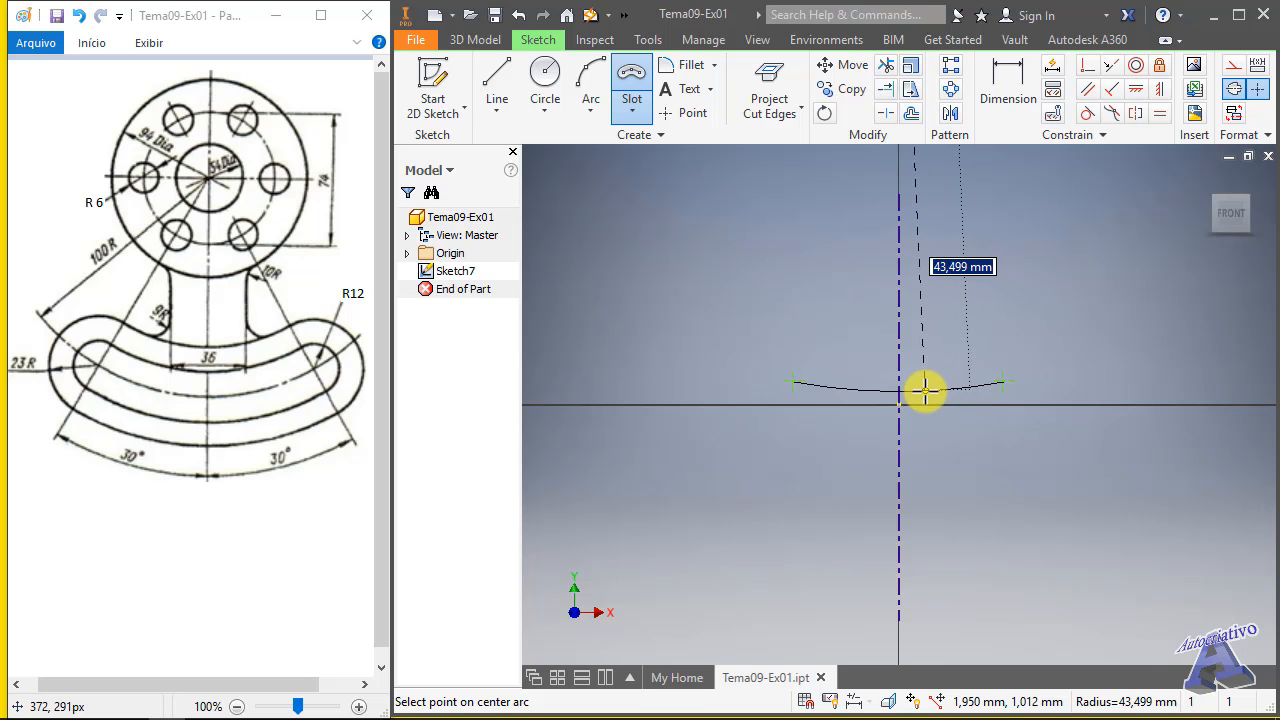
left_click(923, 420)
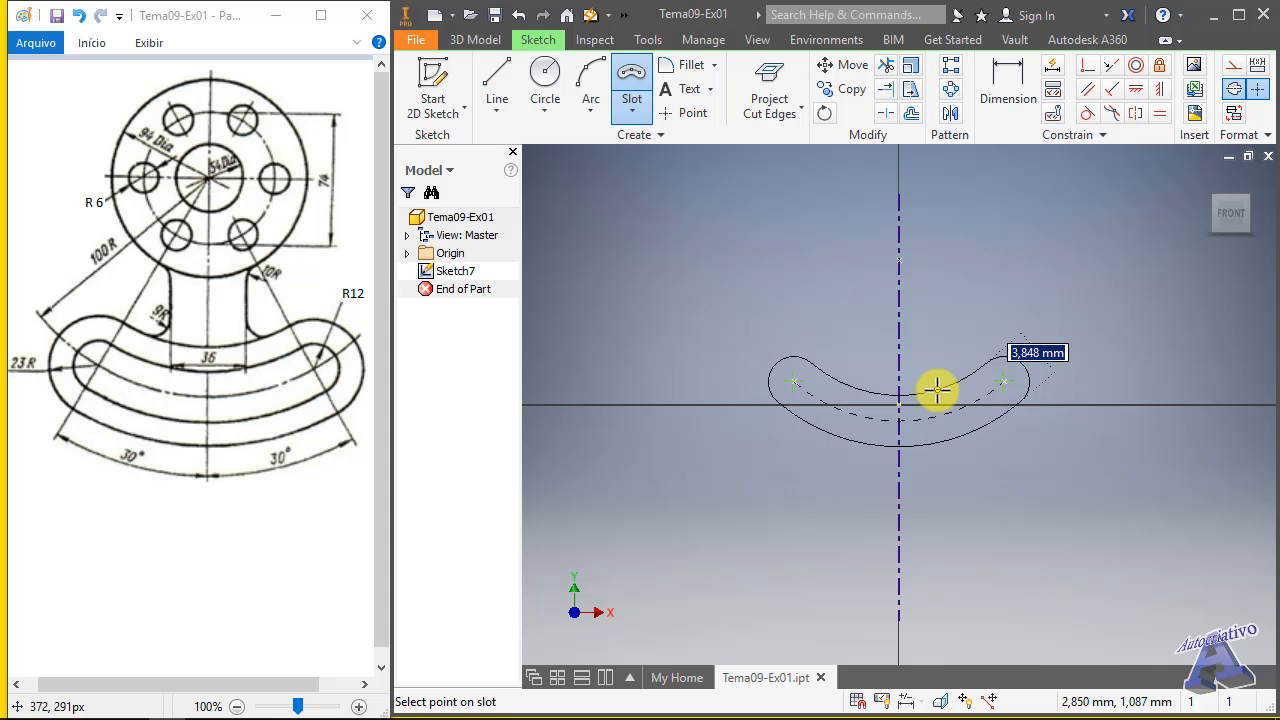
type("2")
key("Return")
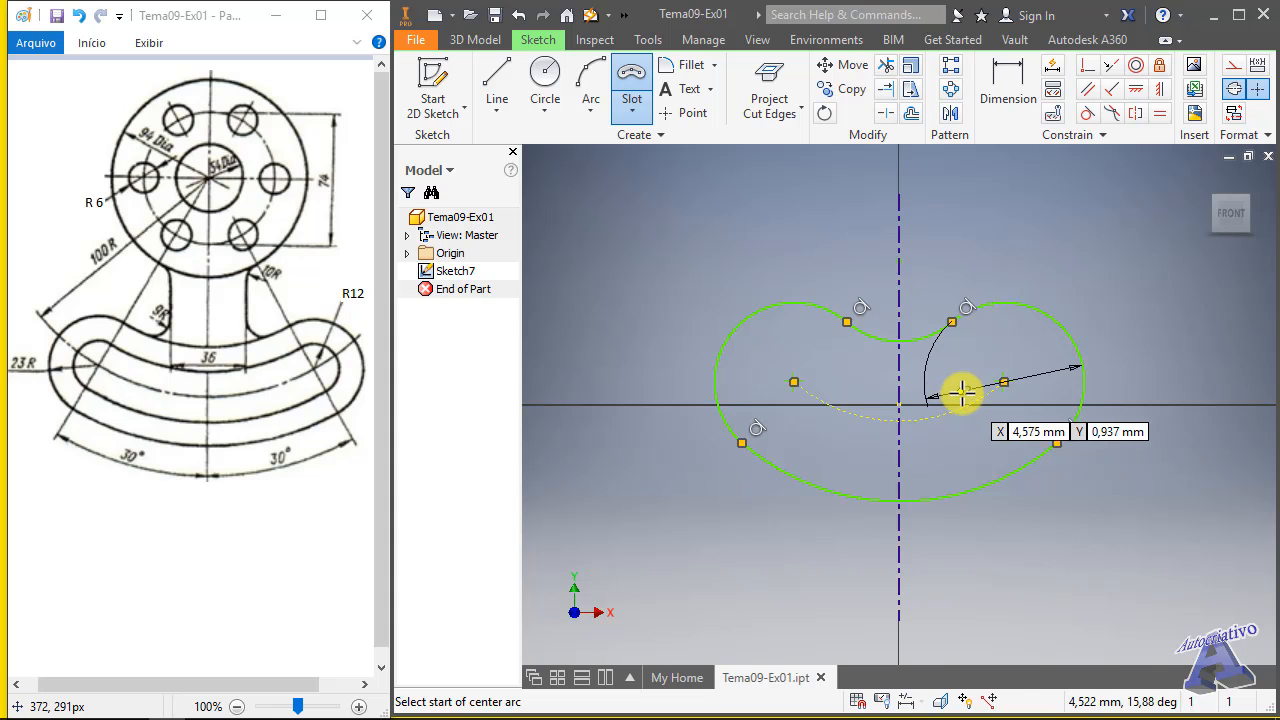
- Set the arc slot's width to 6 mm
key("Escape")
double_click(970, 390)
type("6")
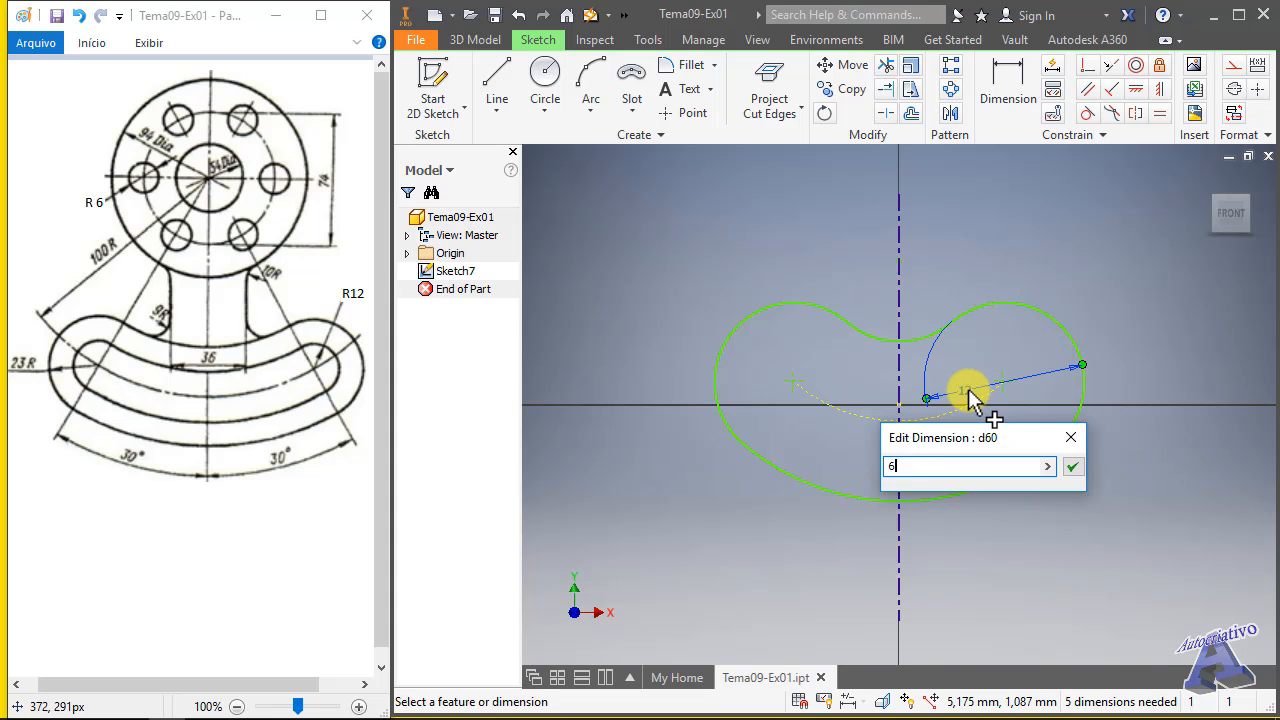
key("Return")
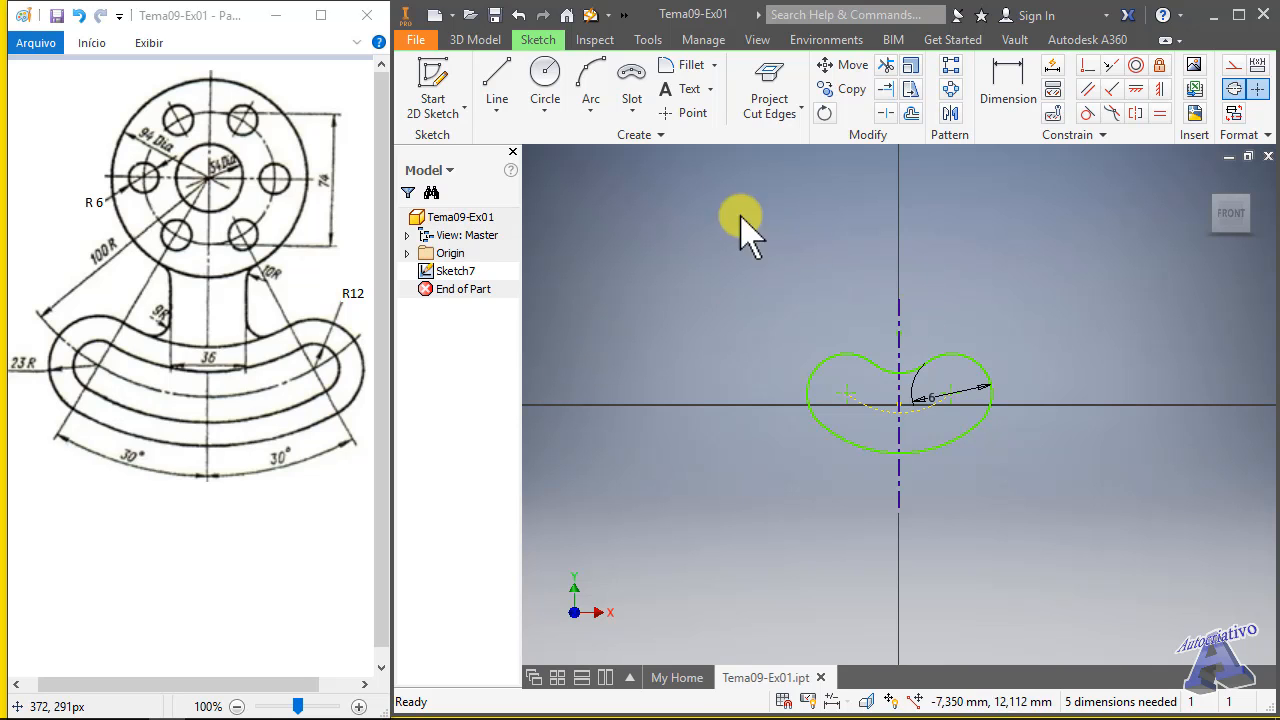
- Draw two inclined centerlines connecting the slot's end centers to the upper endpoint of the vertical centerline
left_click(496, 80)
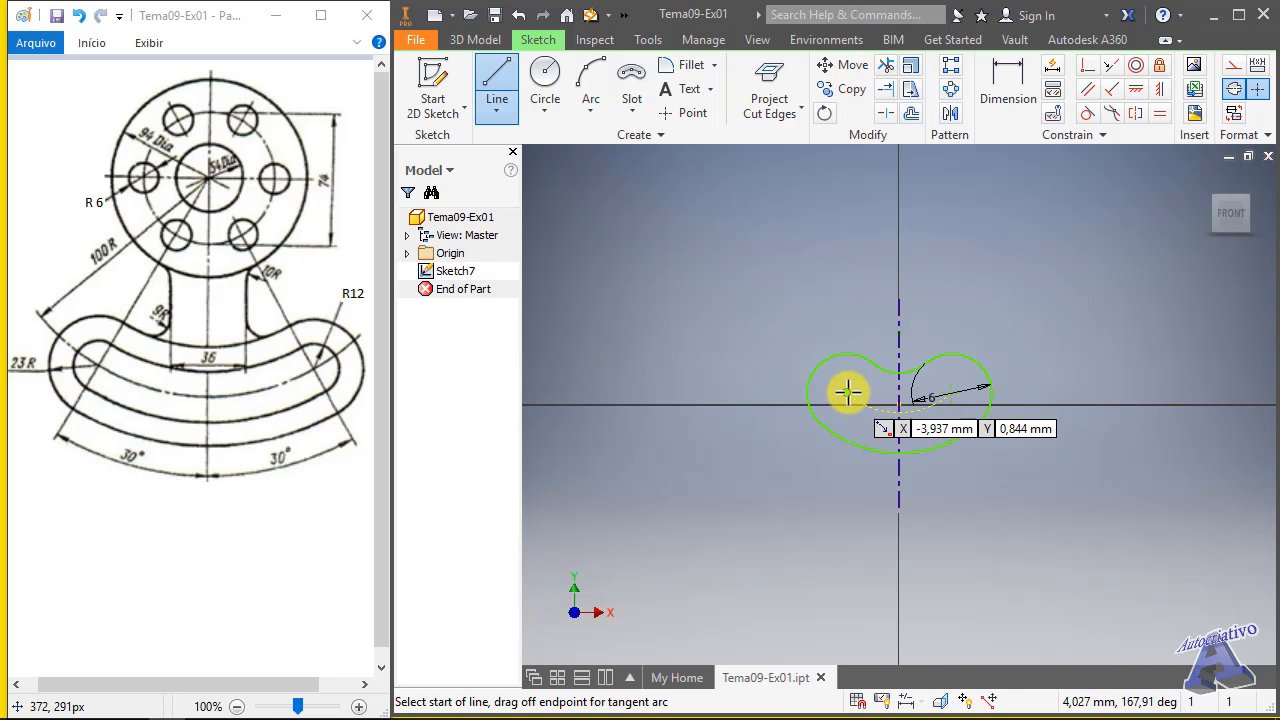
left_click(847, 393)
double_click(898, 300)
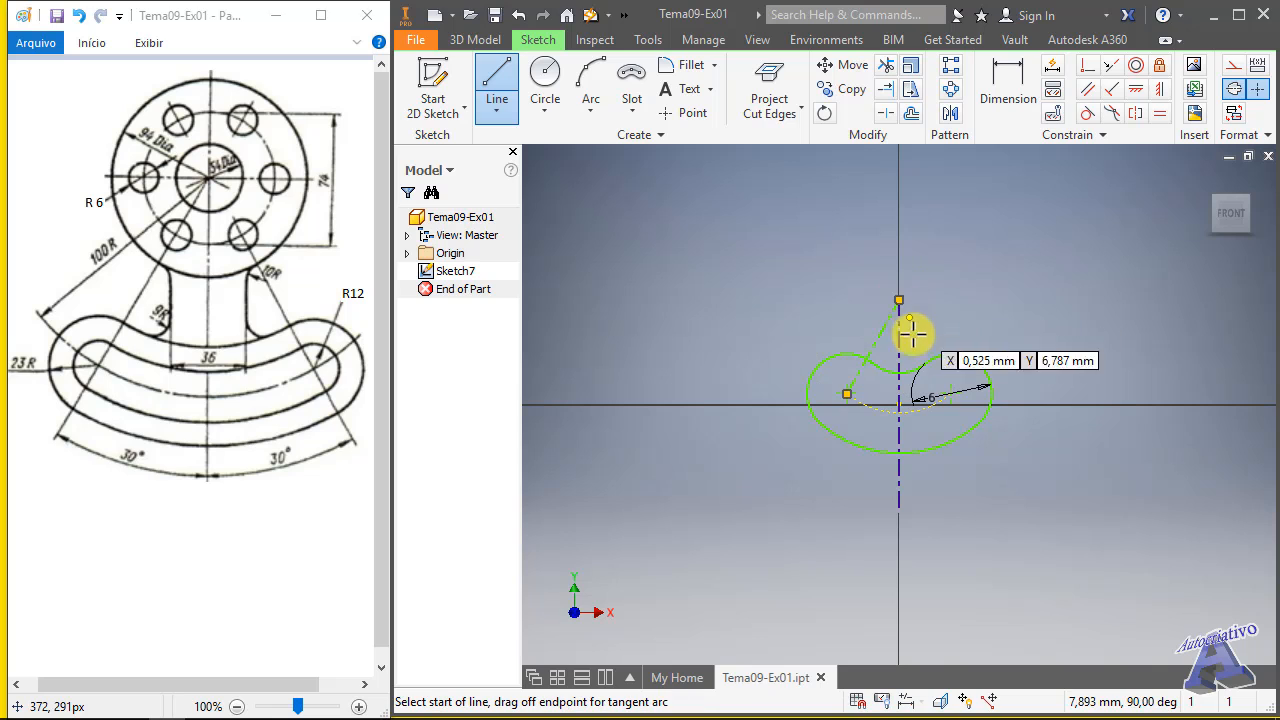
left_click(950, 394)
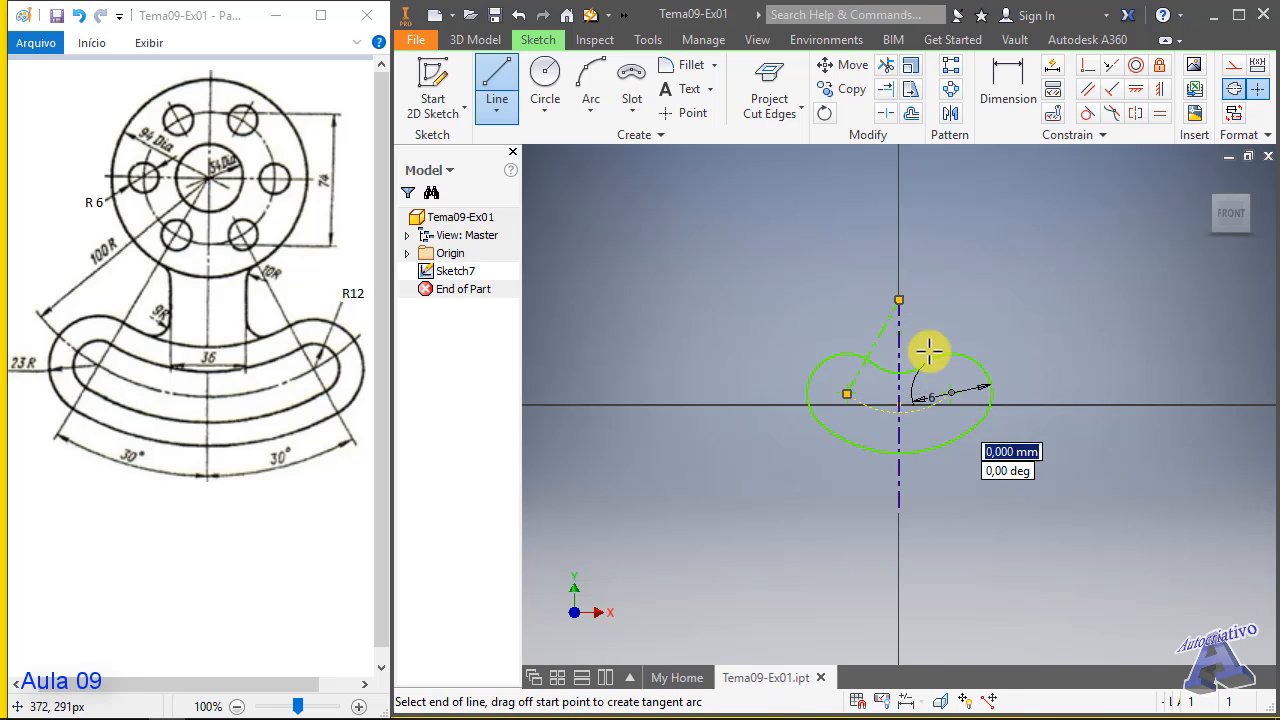
double_click(898, 300)
key("Escape")
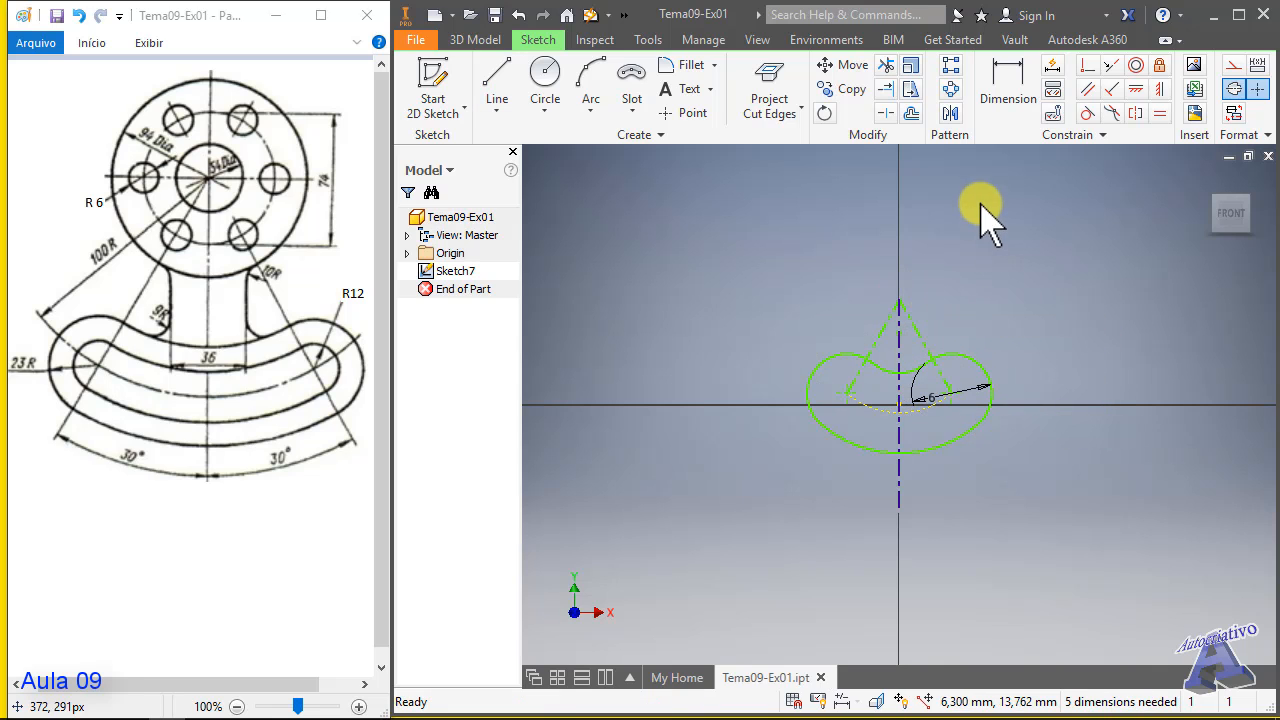
- Dimension the angle between the two inclined centerlines as 60°, placing the dimension below the slot
key("d")
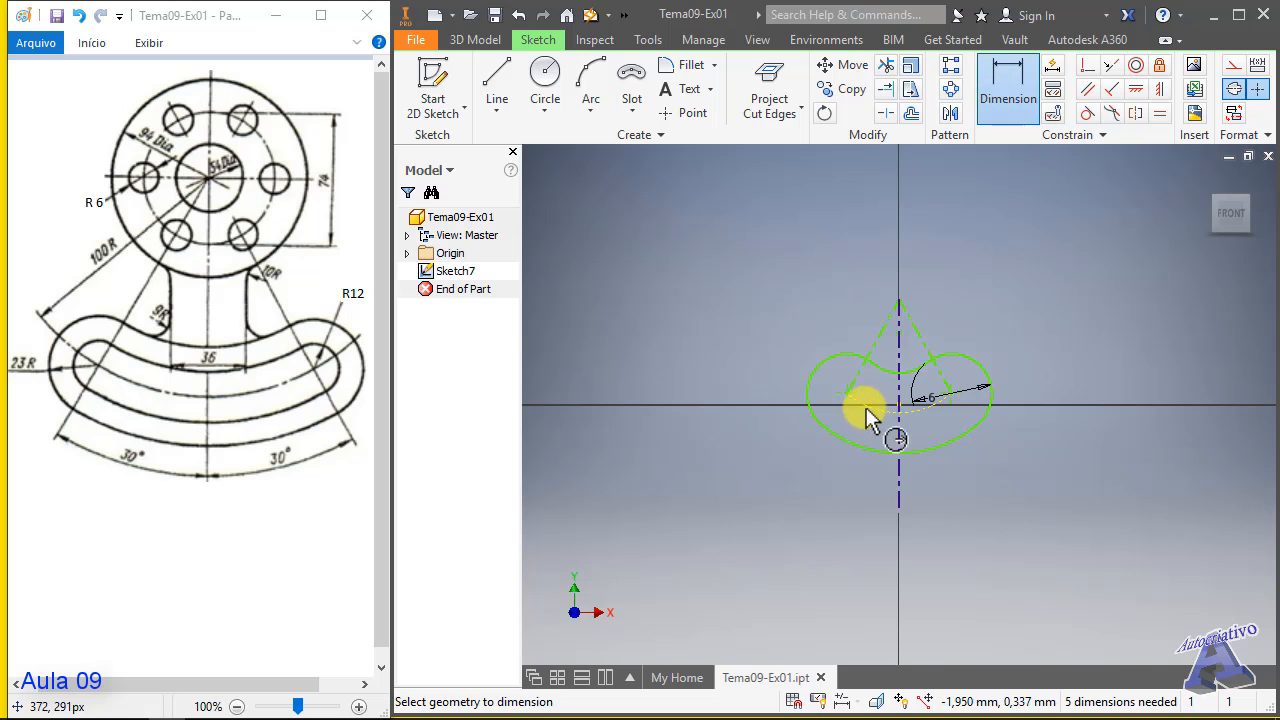
left_click(873, 344)
left_click(926, 352)
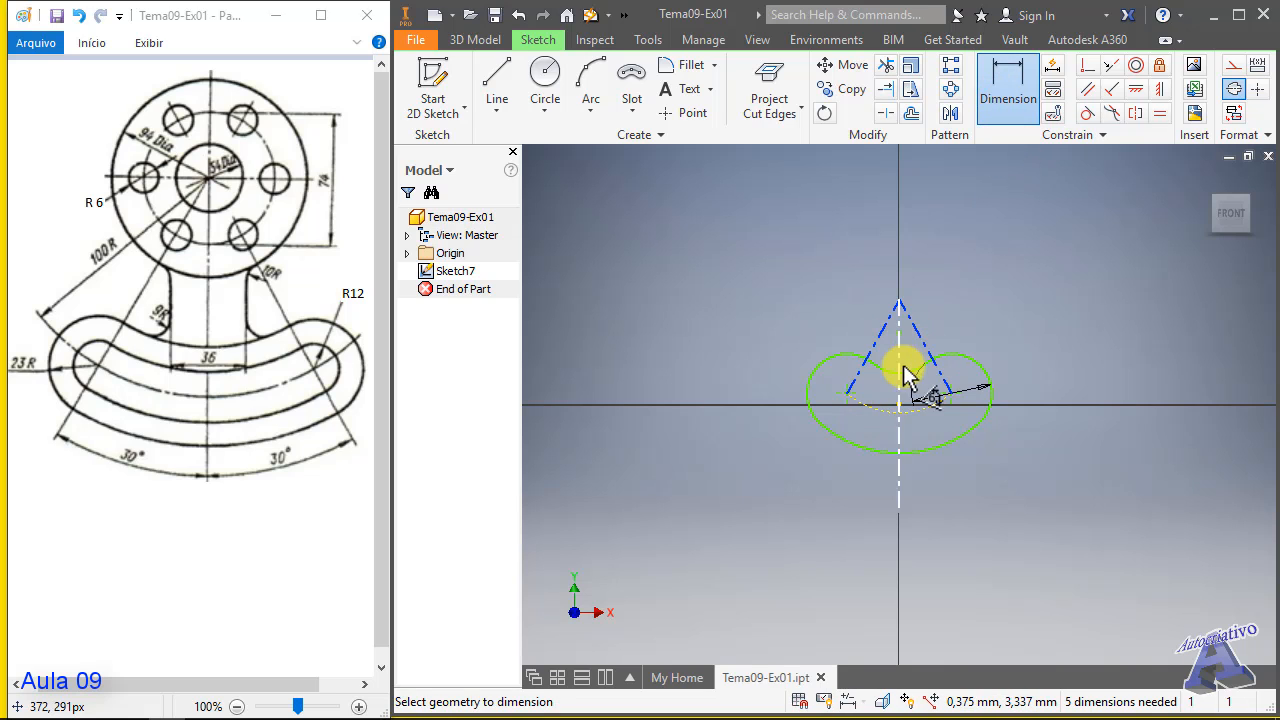
left_click(930, 550)
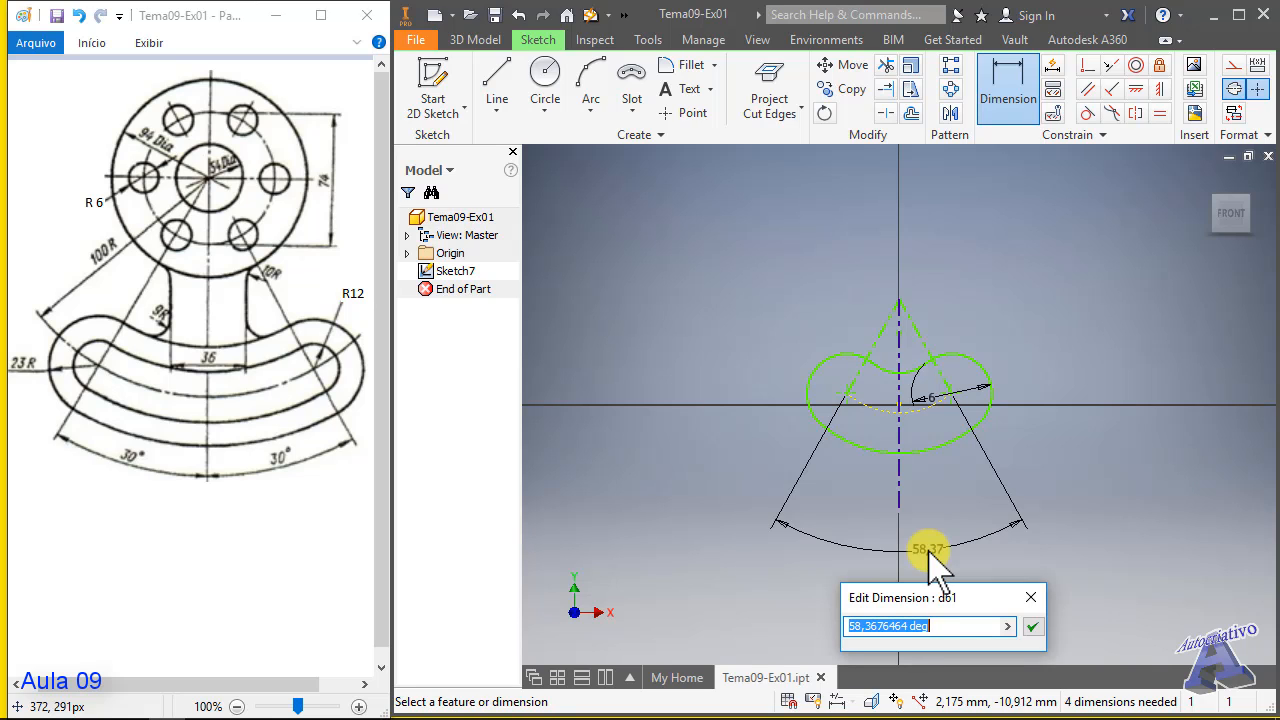
key("Return")
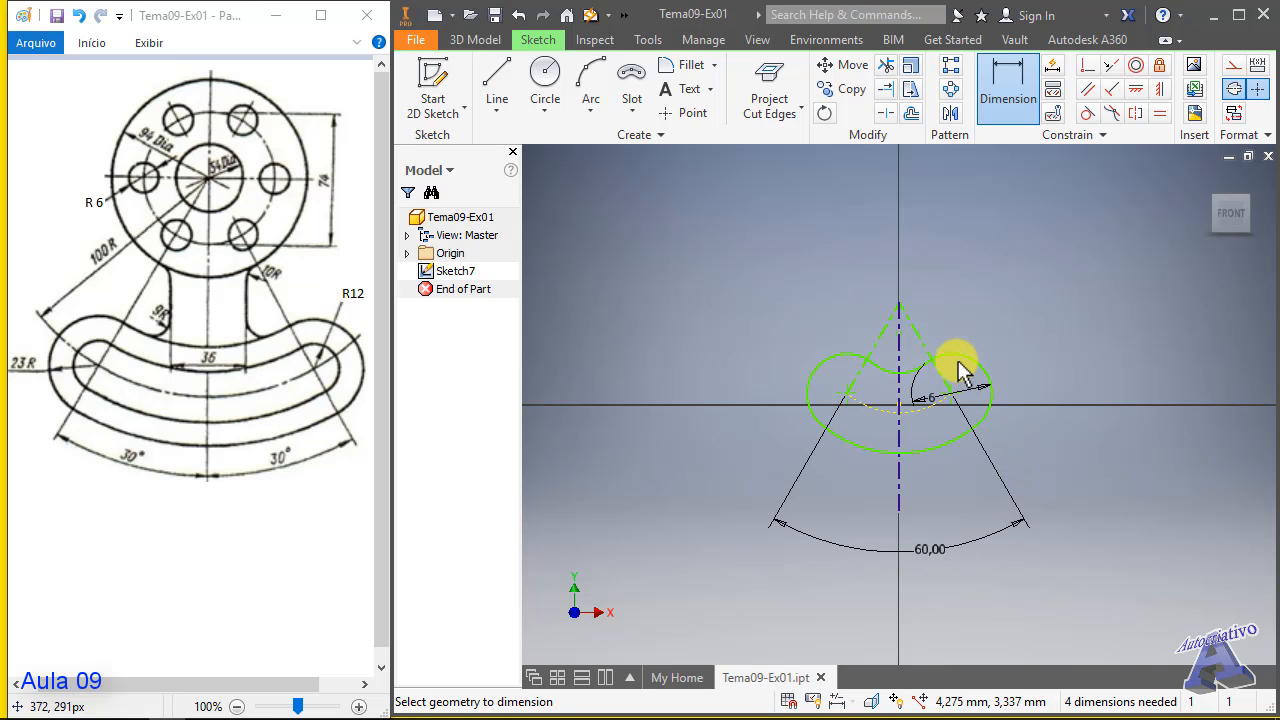
key("Escape")
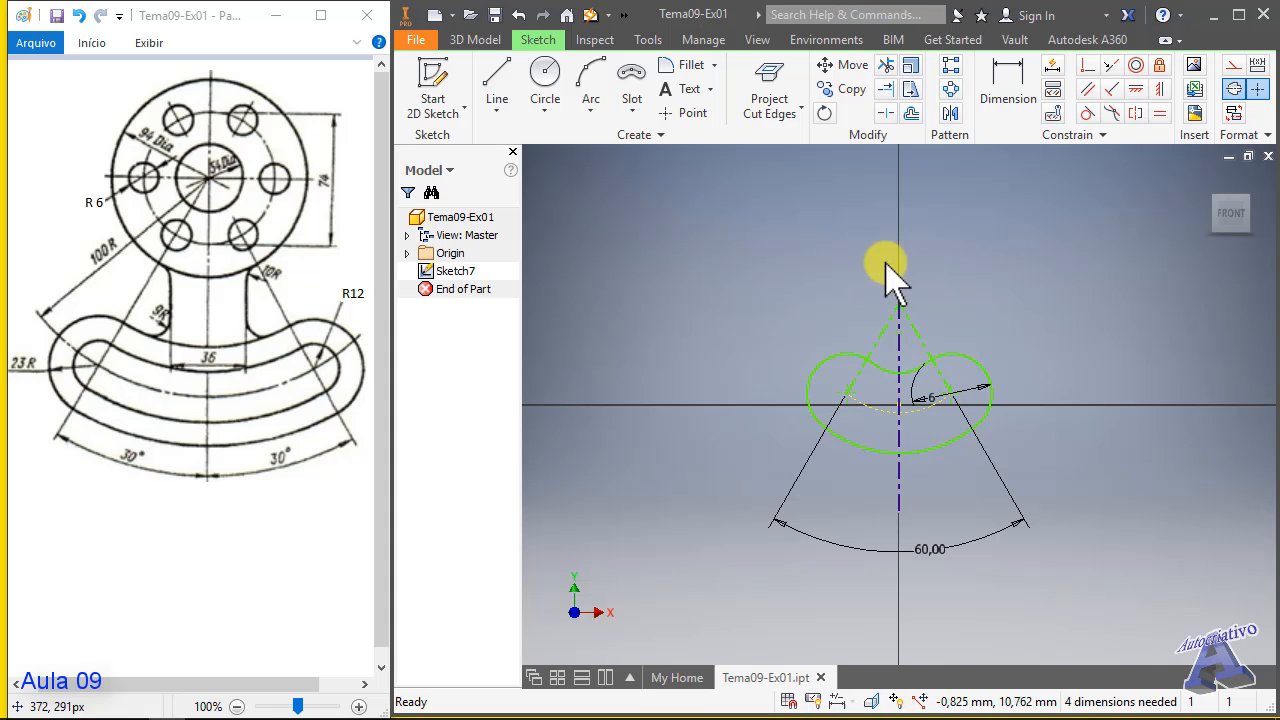
- Dimension the radius of the slot's center arc as 100 mm
left_click(898, 402)
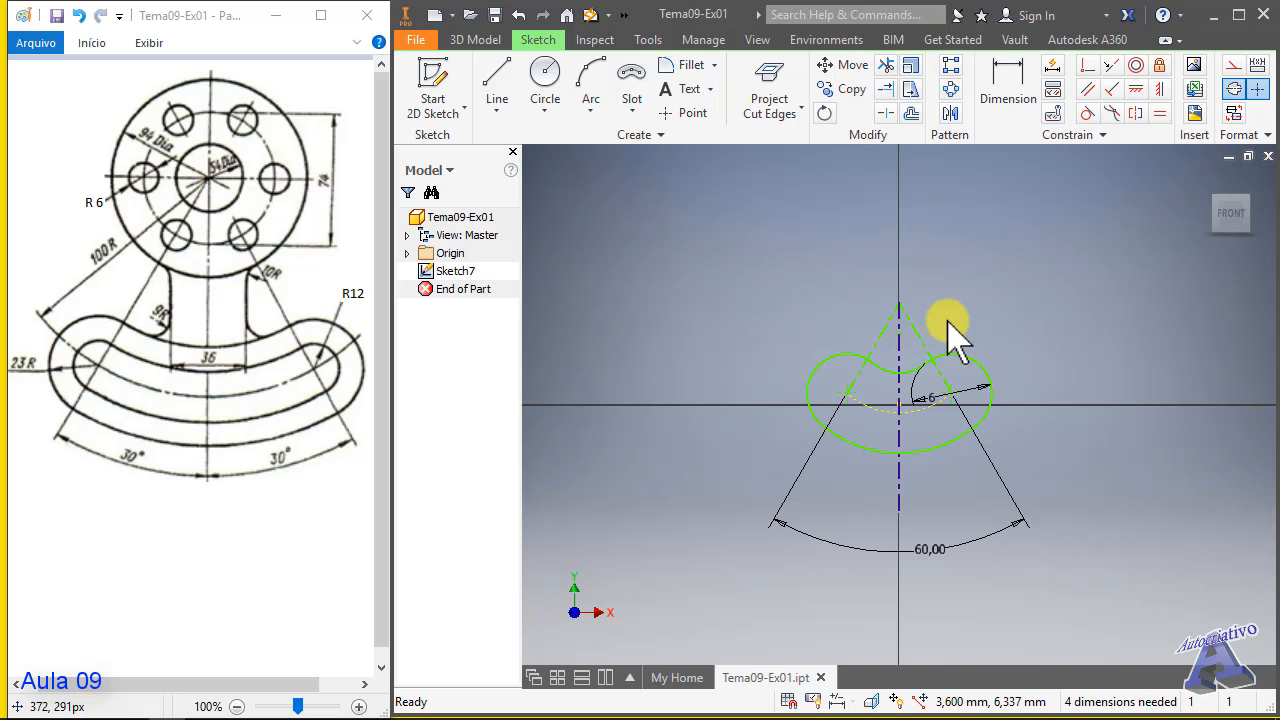
left_click(1006, 124)
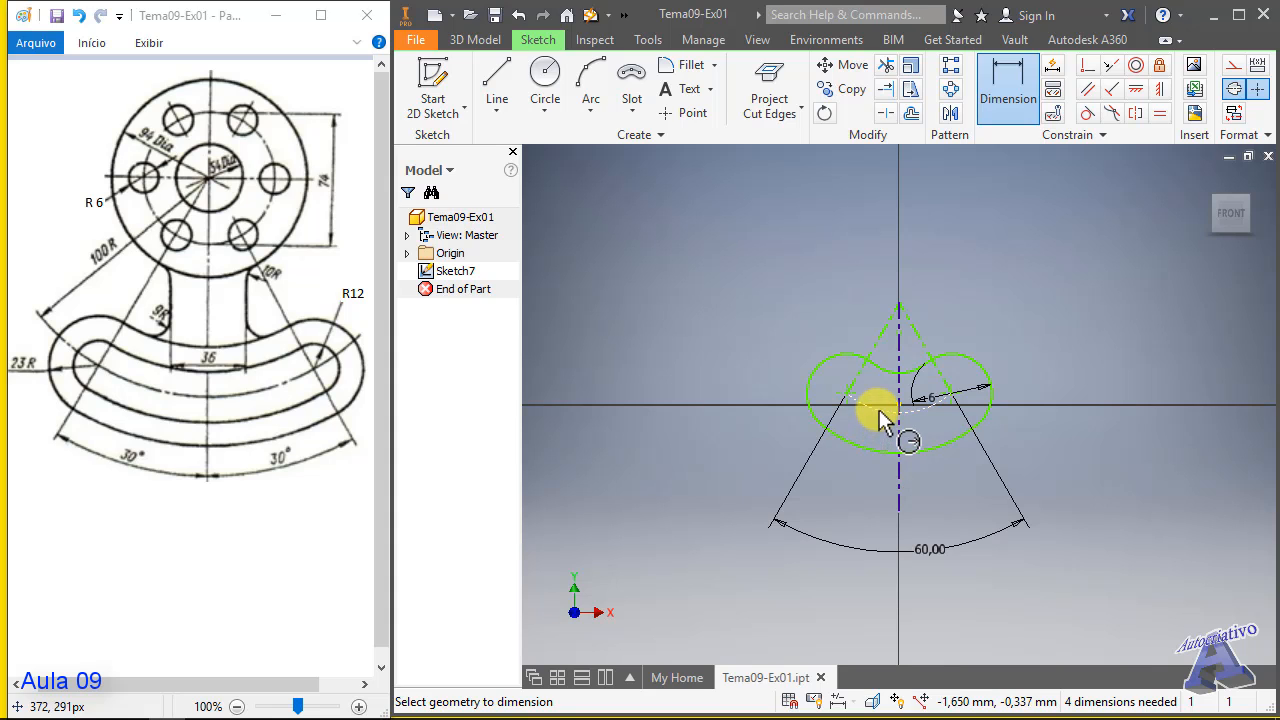
left_click(879, 410)
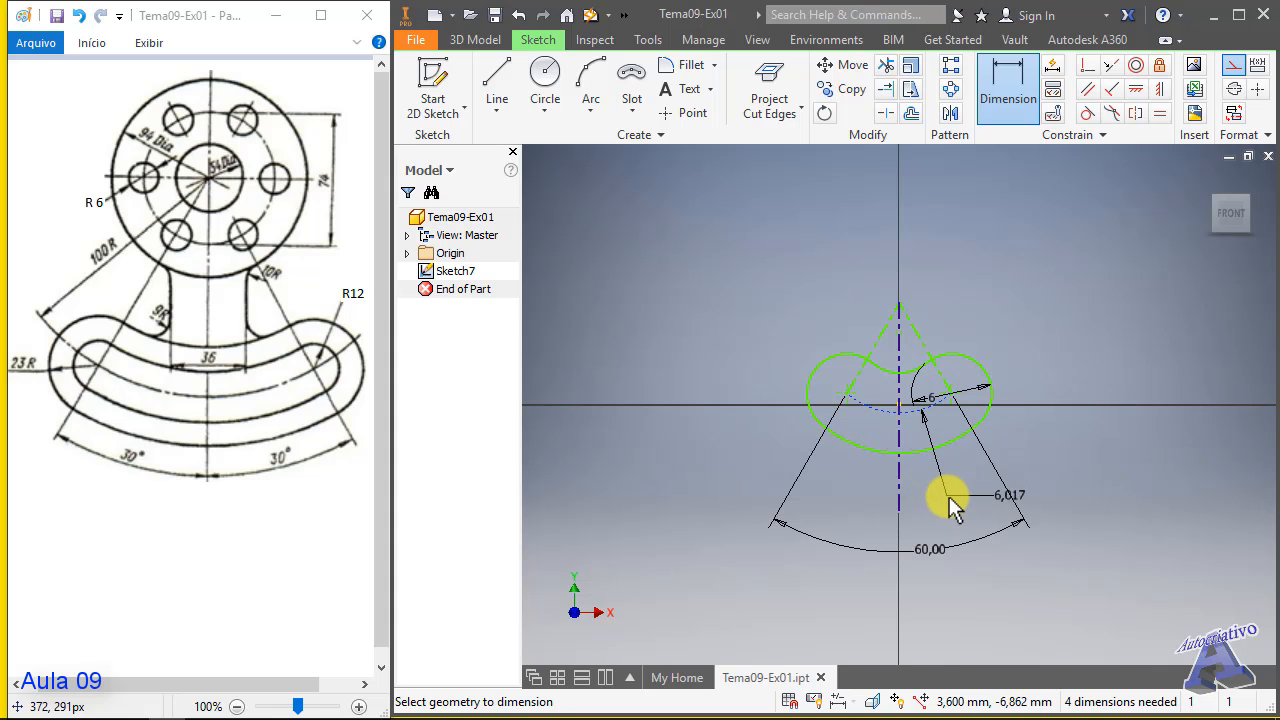
left_click(950, 498)
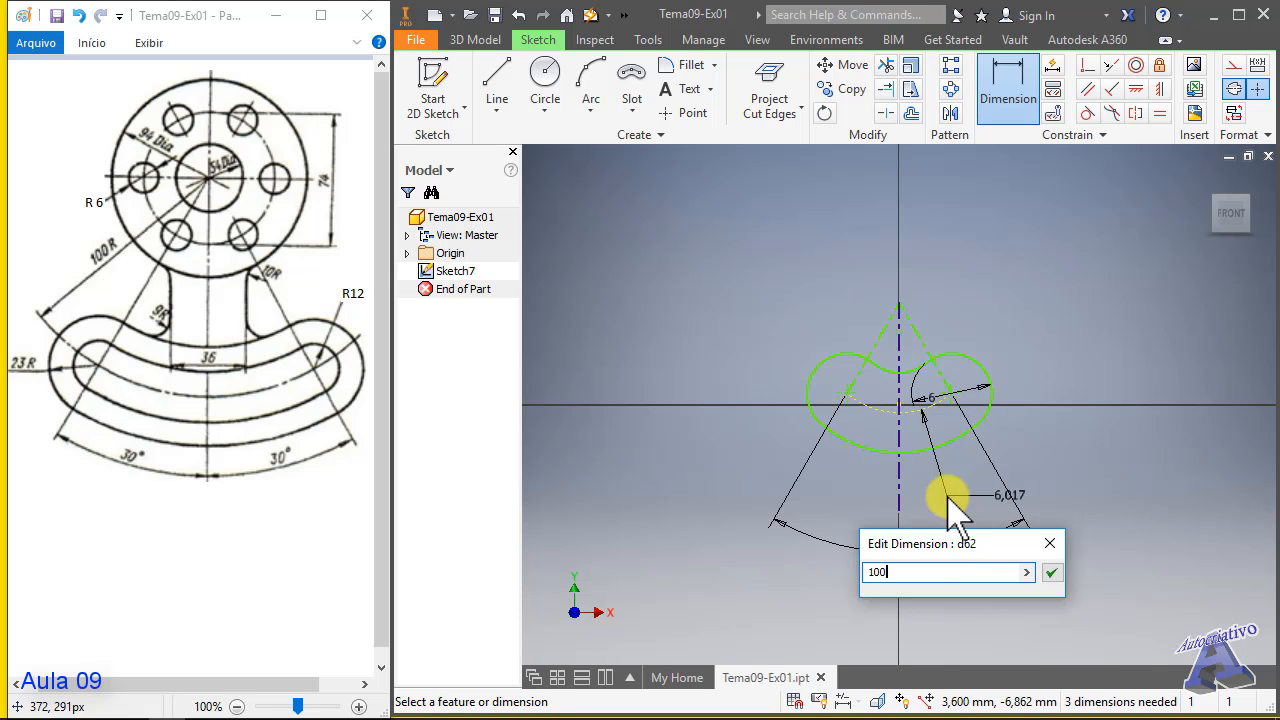
key("Return")
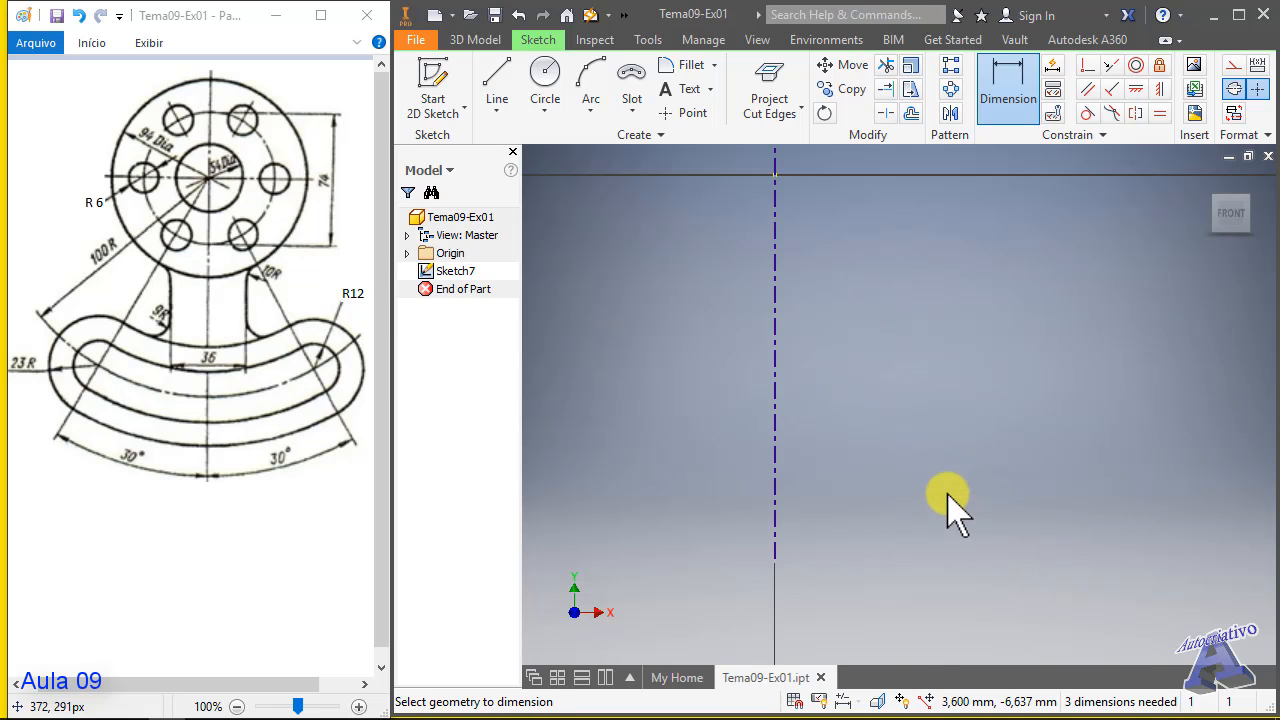
scroll(948, 515, "down", 5)
scroll(953, 570, "up", 3)
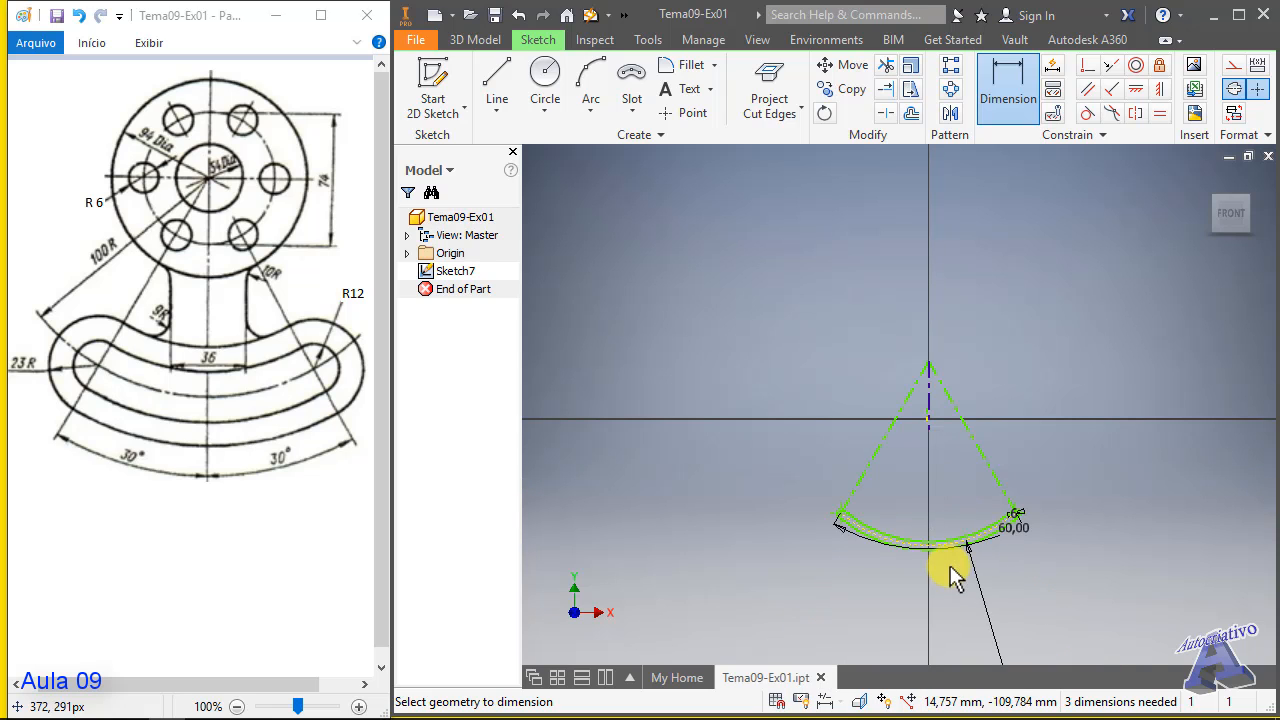
scroll(943, 466, "up", 4)
scroll(935, 475, "down", 4)
scroll(916, 568, "up", 3)
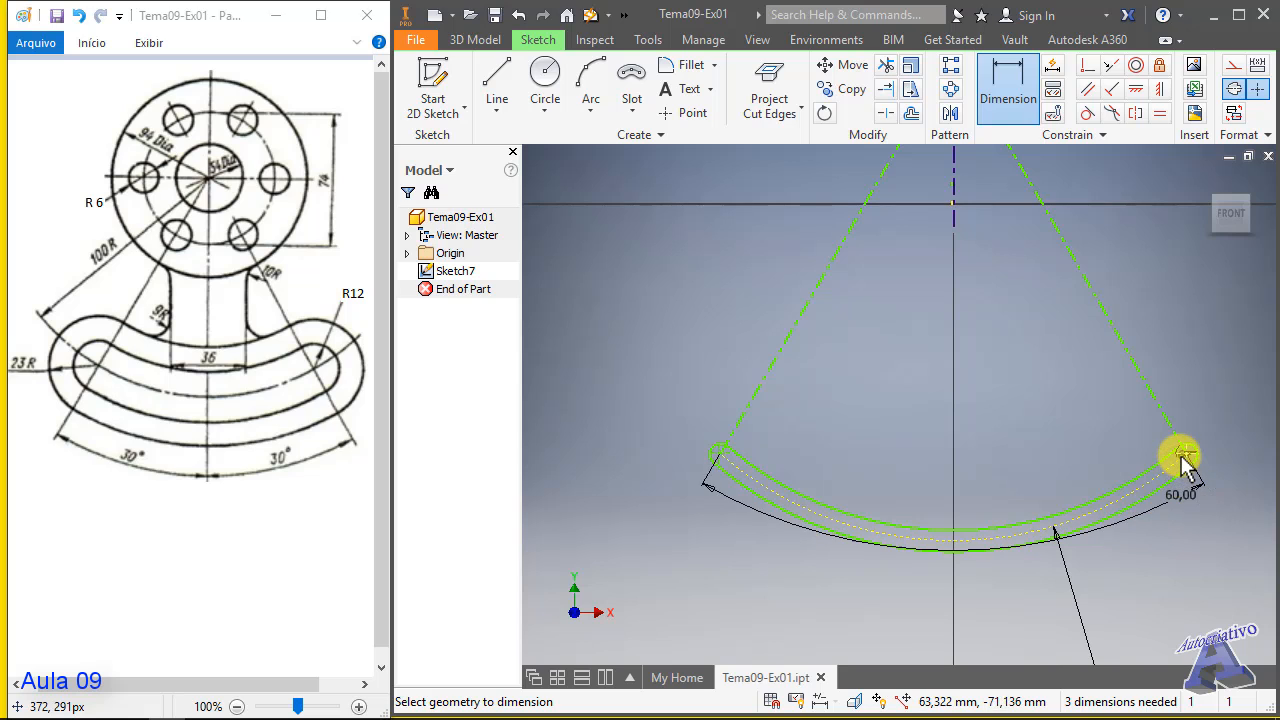
key("Escape")
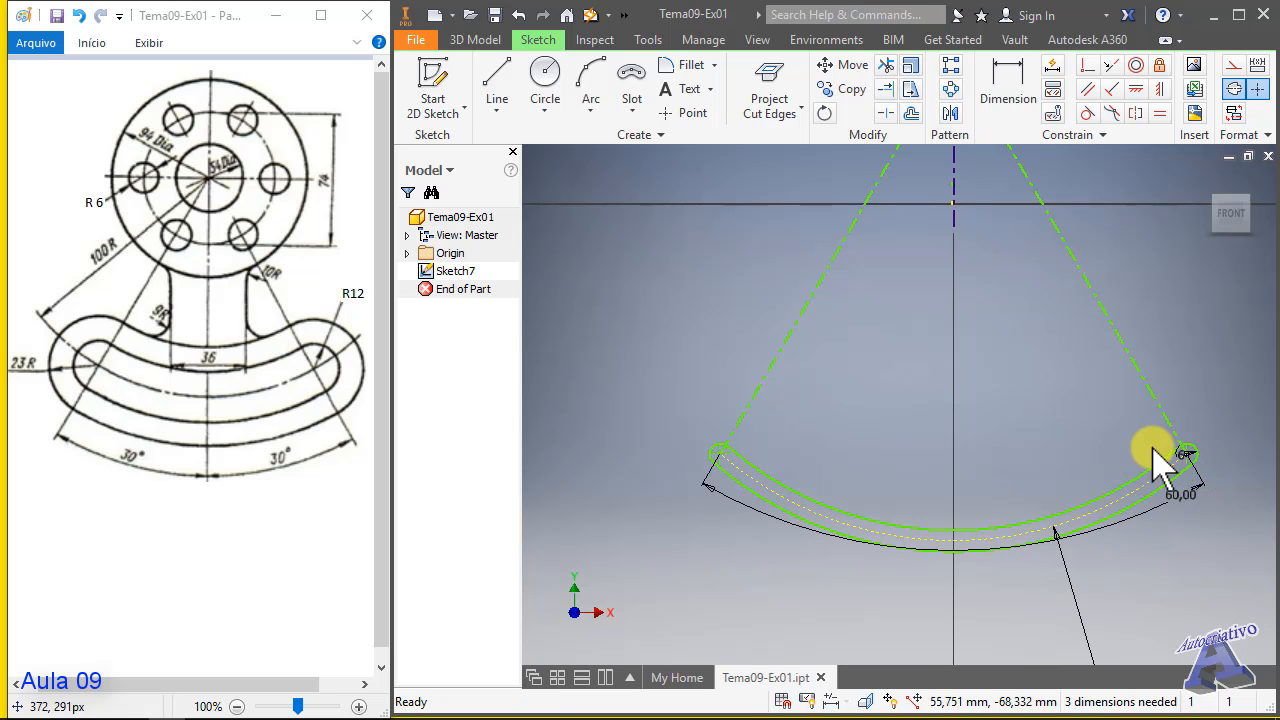
- Set the slot's end radius dimension to 12 mm
scroll(1168, 462, "up", 3)
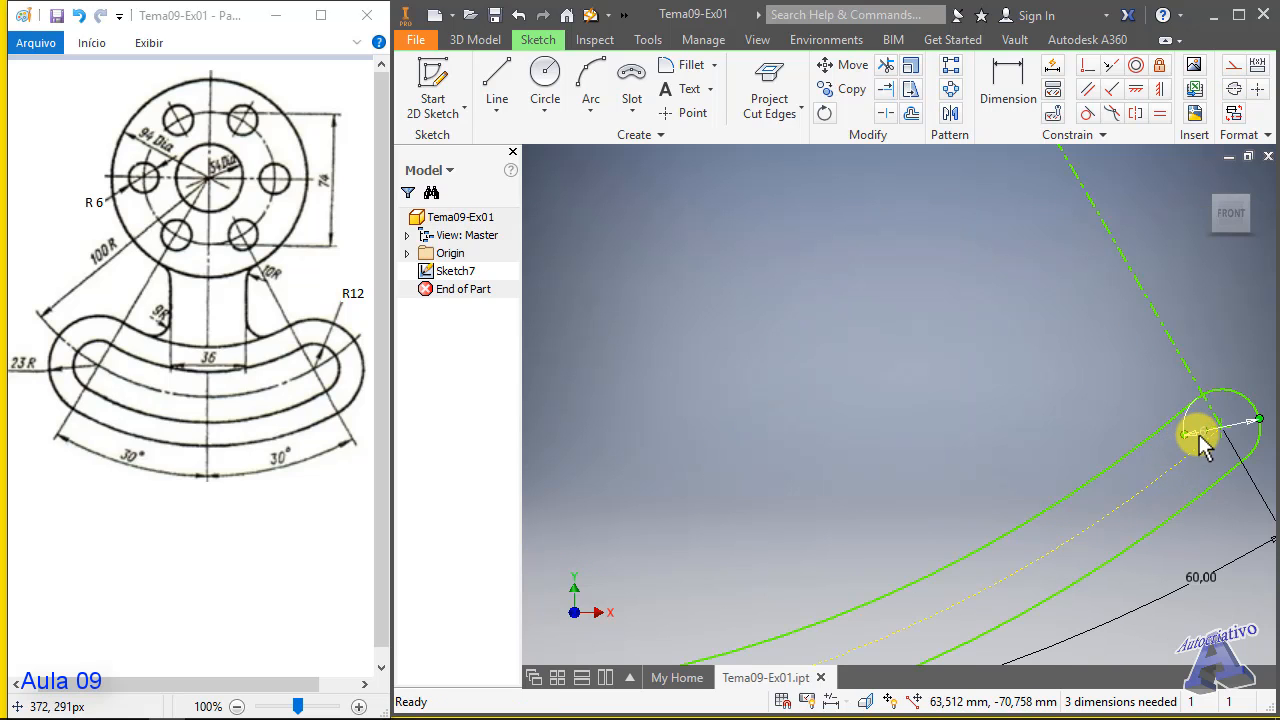
double_click(1203, 434)
type("12")
key("Return")
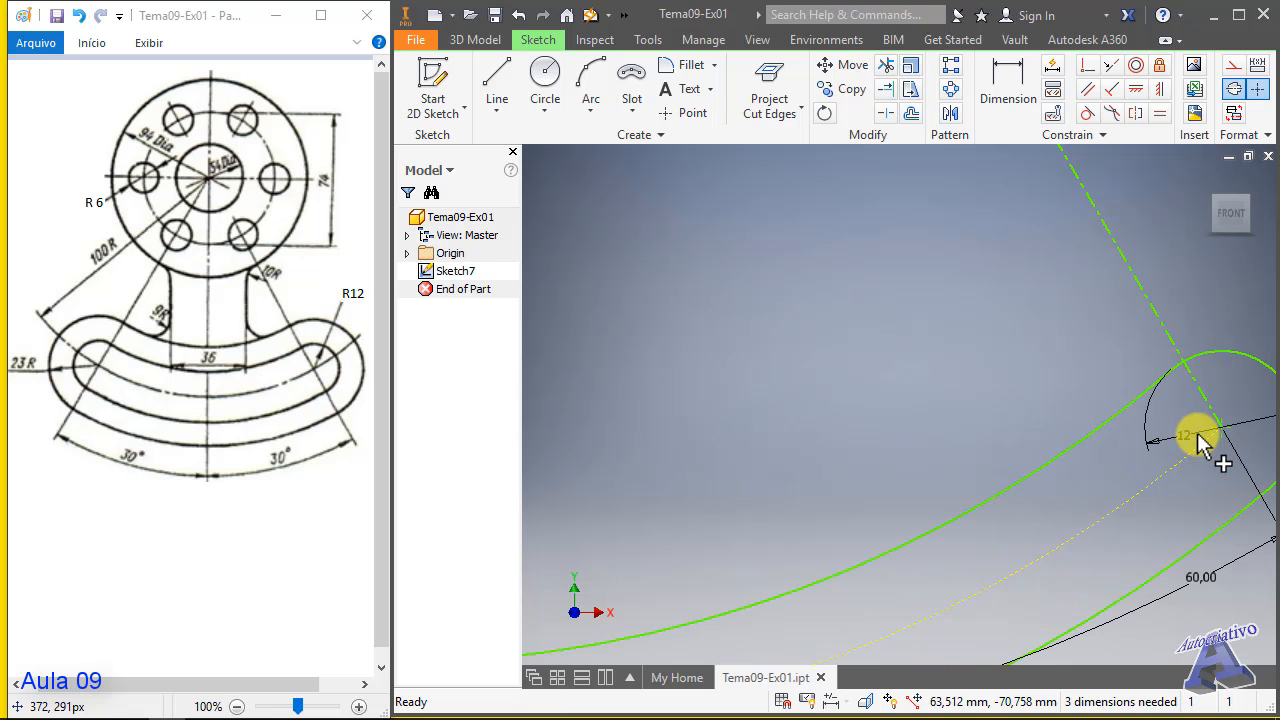
scroll(800, 422, "down", 5)
scroll(800, 422, "up", 3)
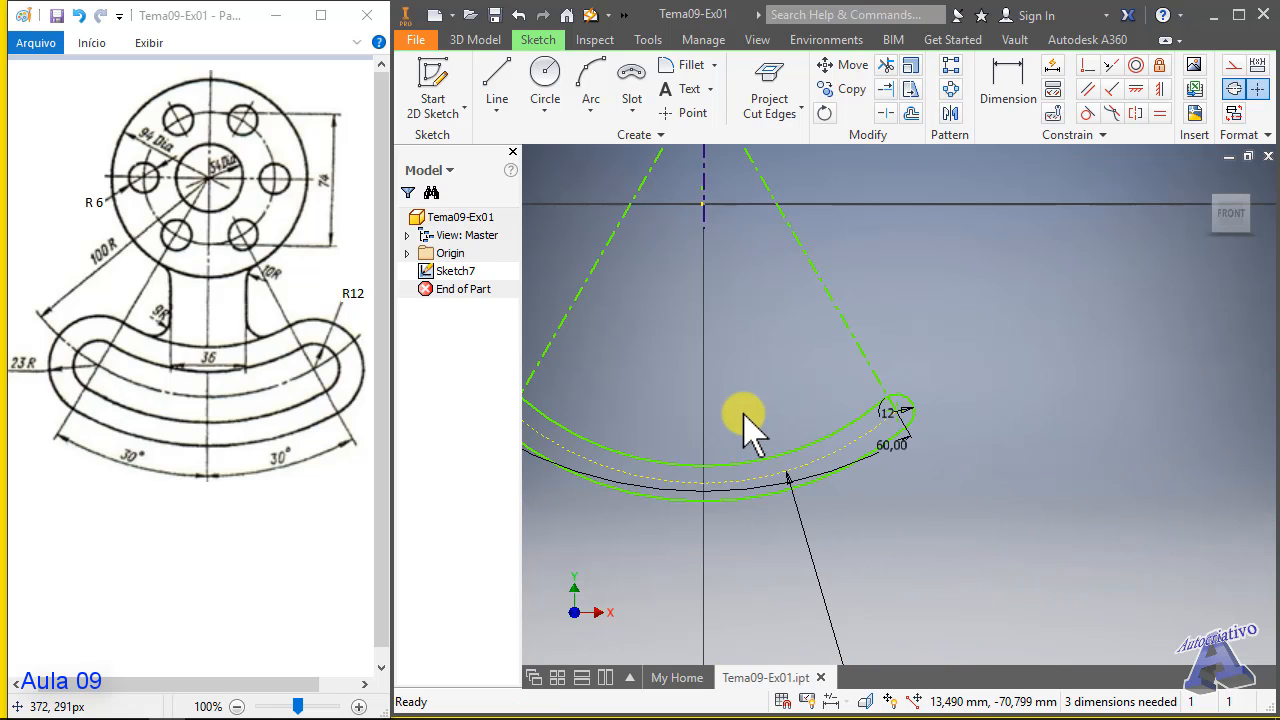
- Offset the whole slot outline outward by 23 mm
mouse_move(754, 406)
middle_mouse_down()
mouse_move(849, 437)
mouse_move(854, 488)
middle_mouse_up()
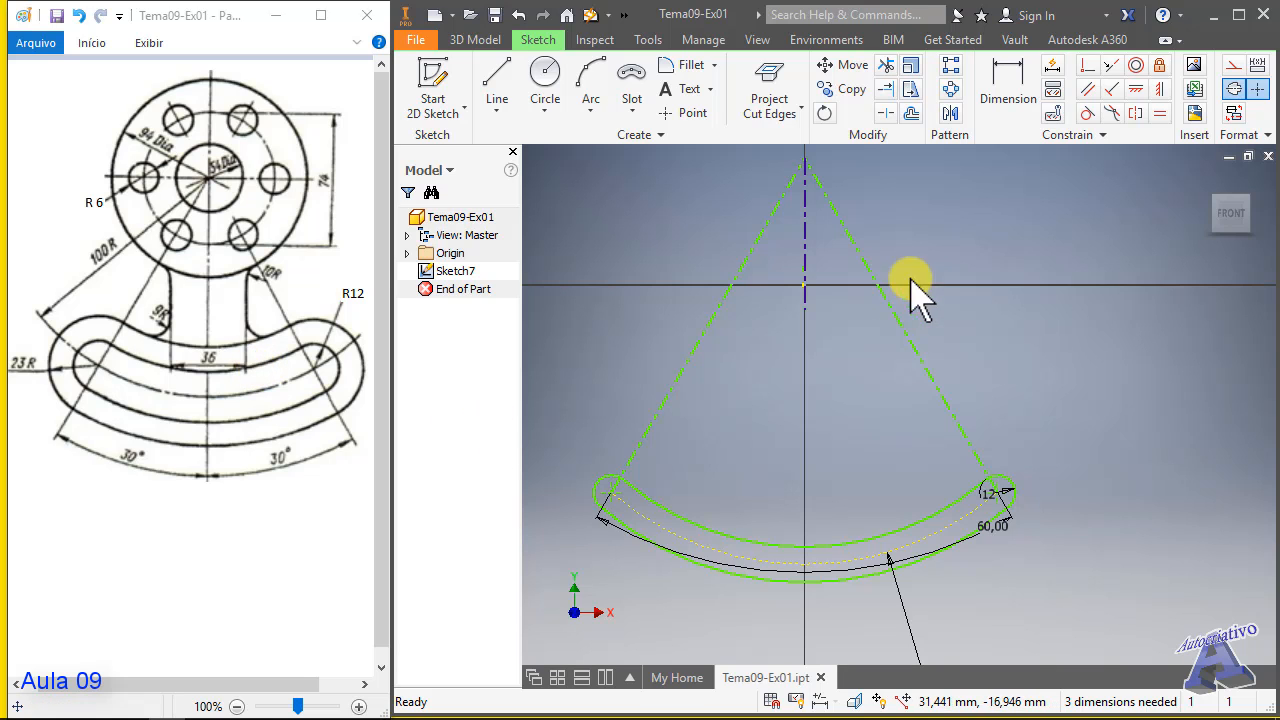
left_click(912, 116)
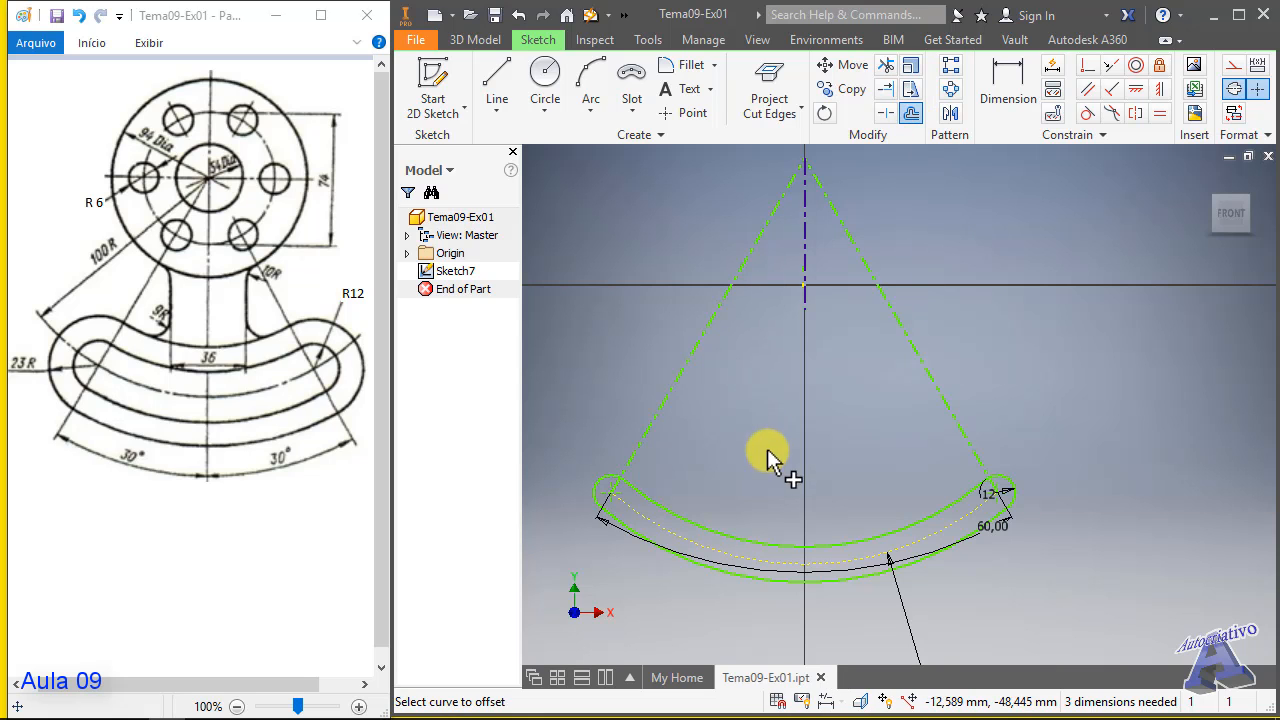
left_click(741, 541)
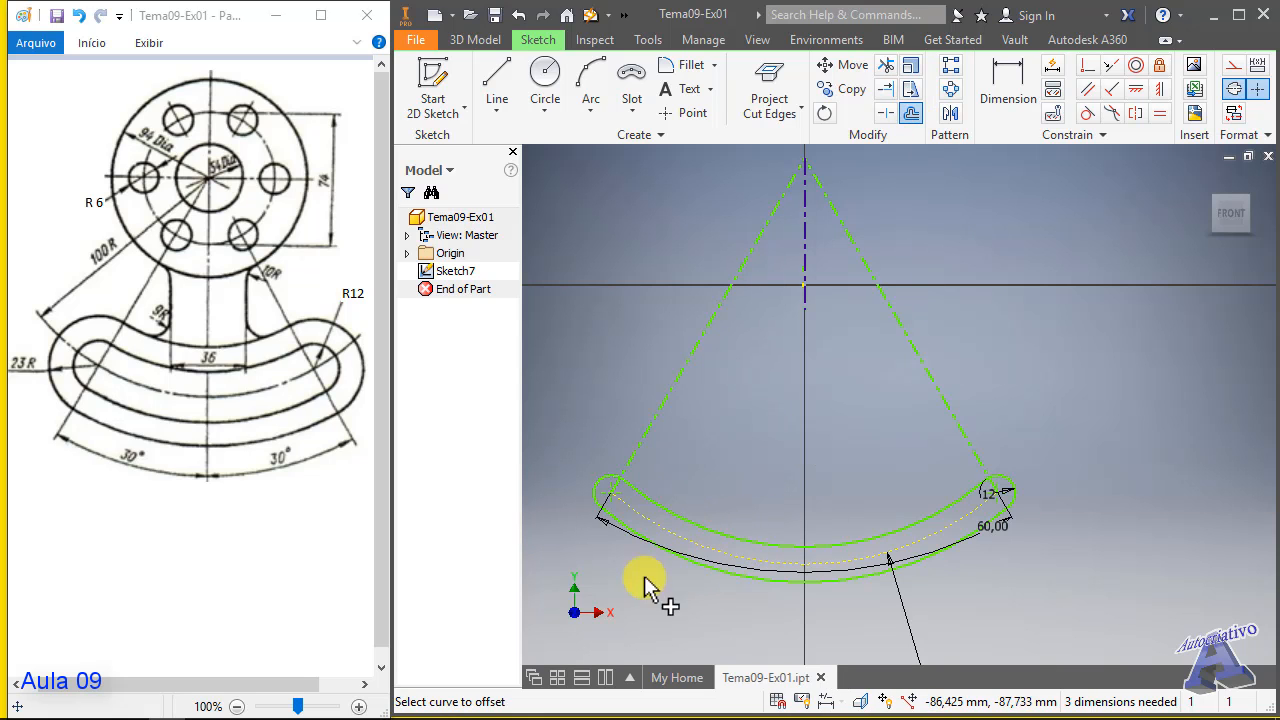
left_click(758, 545)
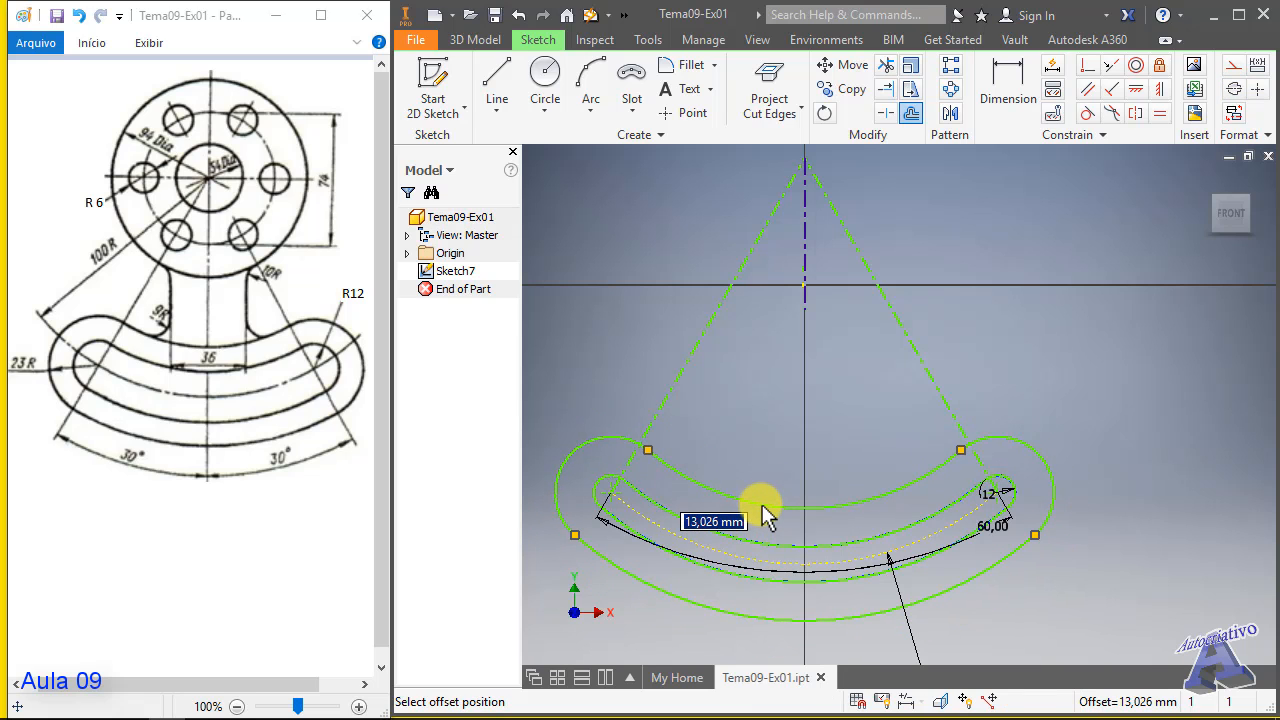
key("Return")
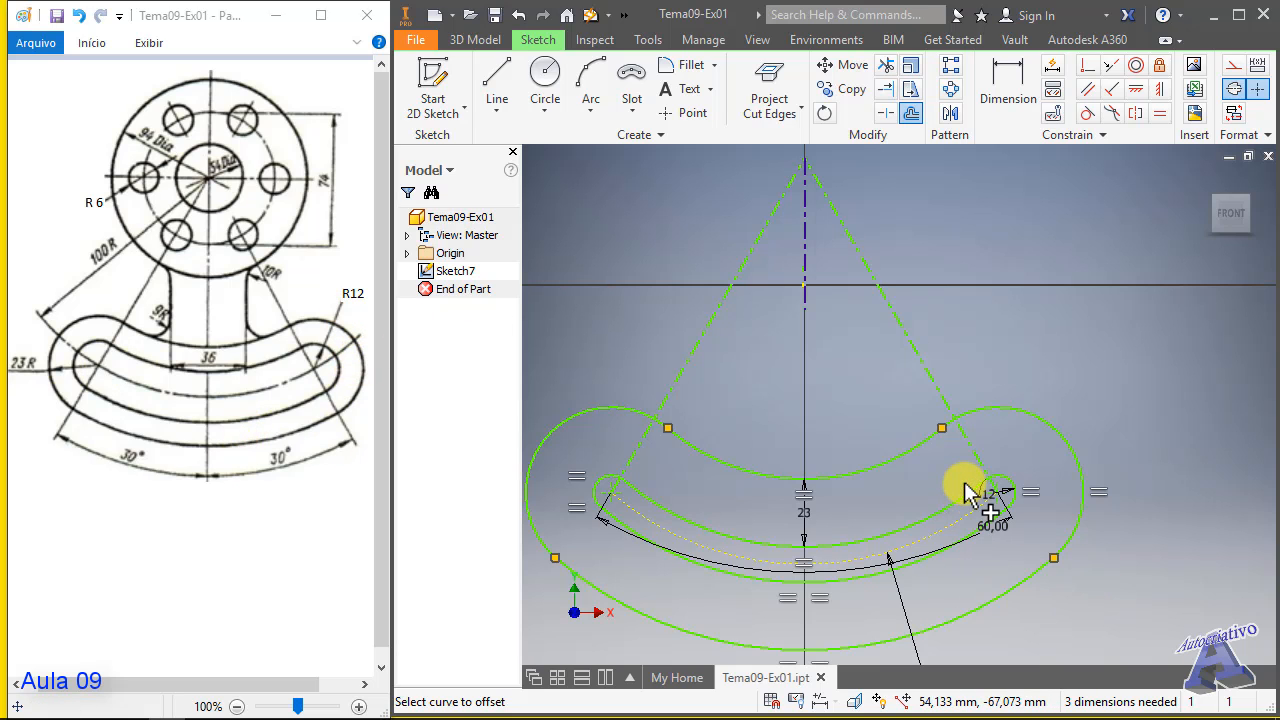
- Set the outline's offset distance to 10,5 mm and place that dimension clear above the slot
left_click(835, 537)
double_click(806, 518)
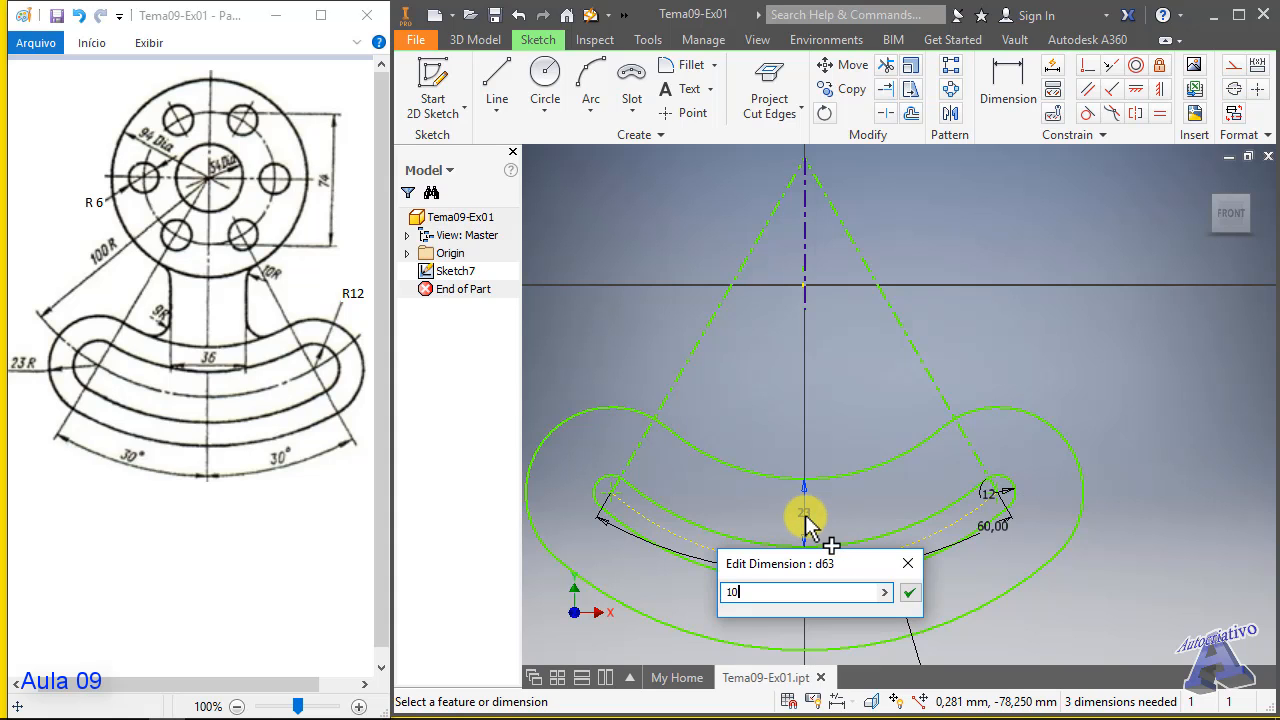
key("Return")
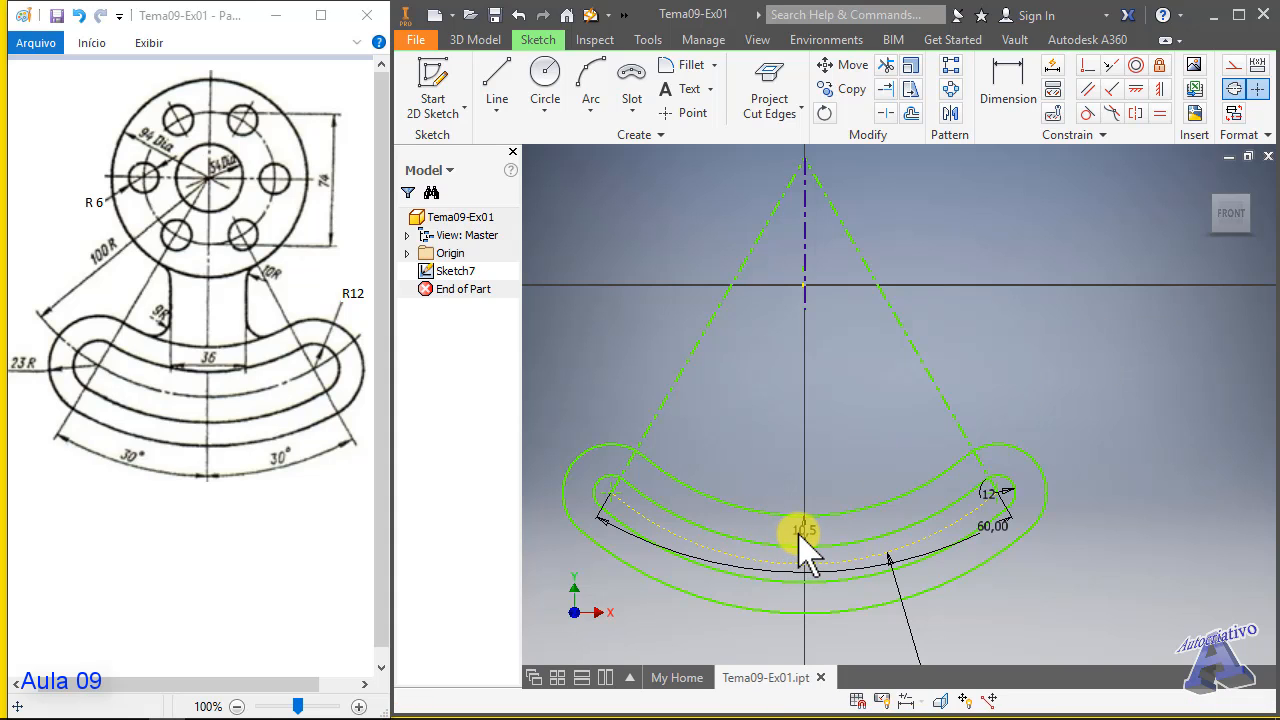
left_click_drag(805, 529, 759, 460)
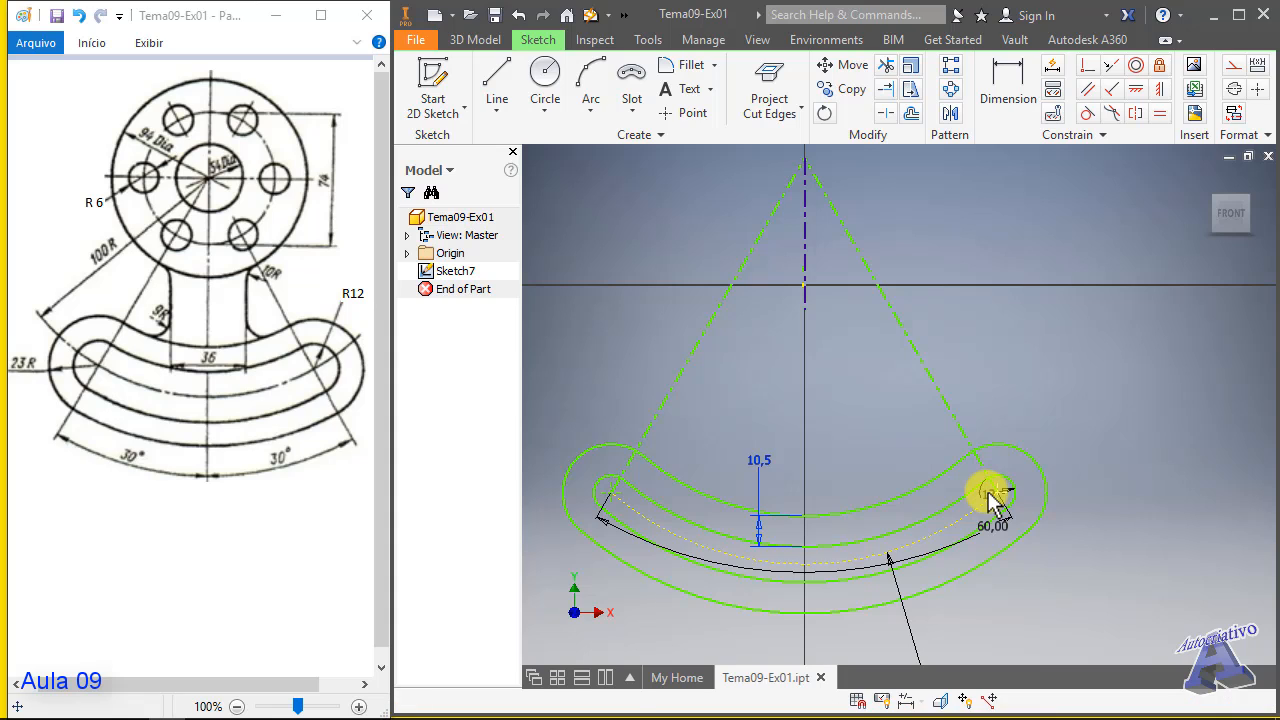
mouse_move(988, 497)
left_mouse_down()
mouse_move(1023, 423)
mouse_move(1006, 497)
mouse_move(1019, 540)
mouse_move(1020, 491)
mouse_move(1029, 520)
mouse_move(1103, 449)
mouse_move(1005, 478)
mouse_move(1006, 446)
mouse_move(1020, 543)
mouse_move(1027, 479)
mouse_move(1057, 491)
mouse_move(980, 503)
mouse_move(994, 497)
left_mouse_up()
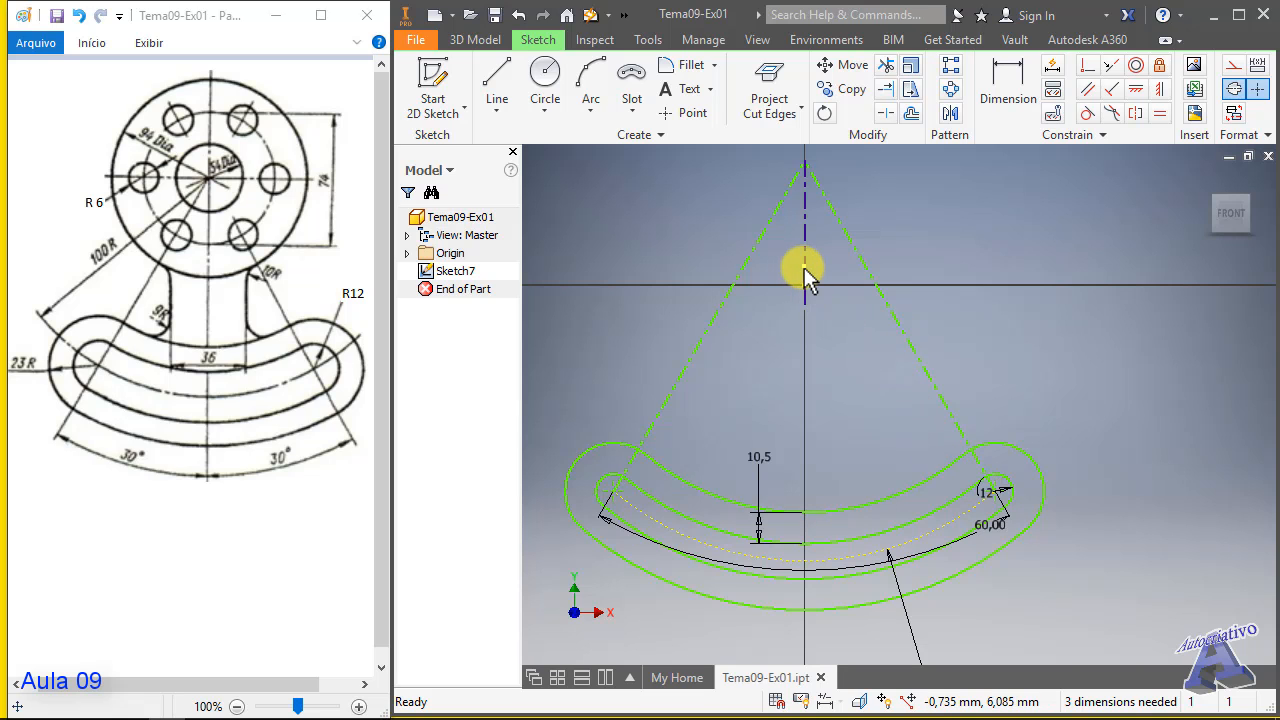
- Constrain the center point of the slot's arcs coincident with the sketch origin
left_click(1087, 65)
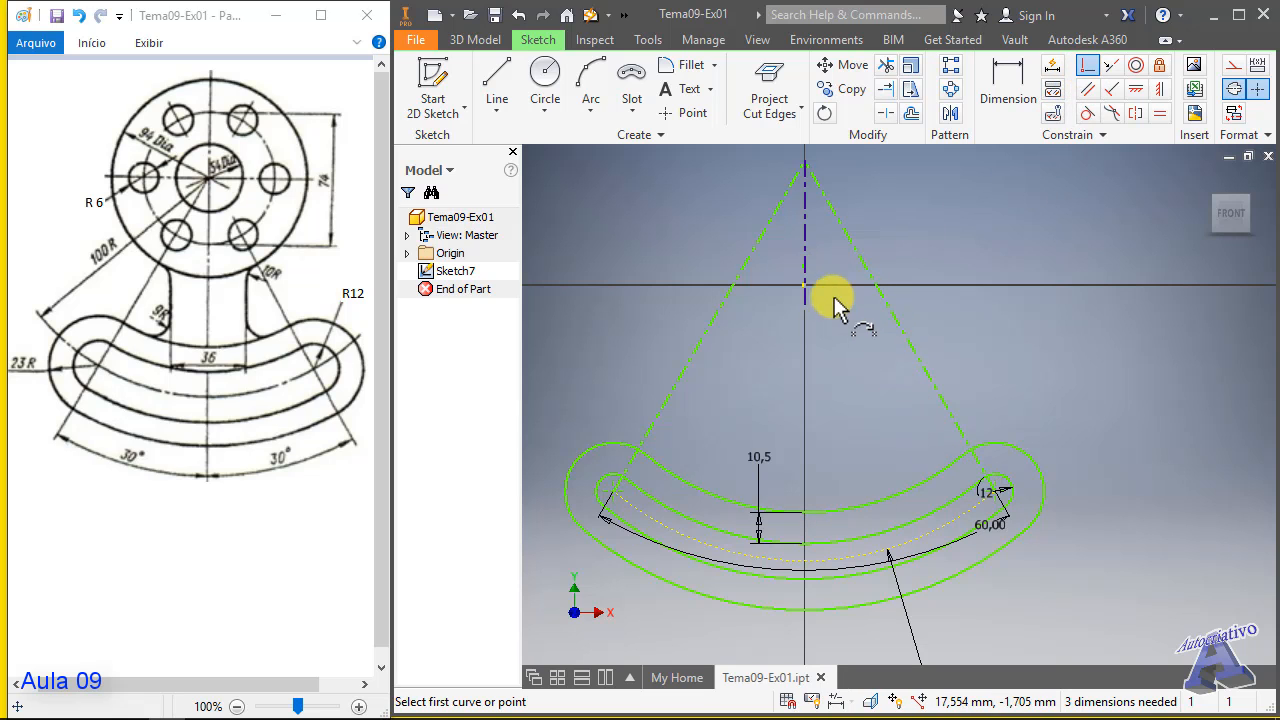
left_click(801, 271)
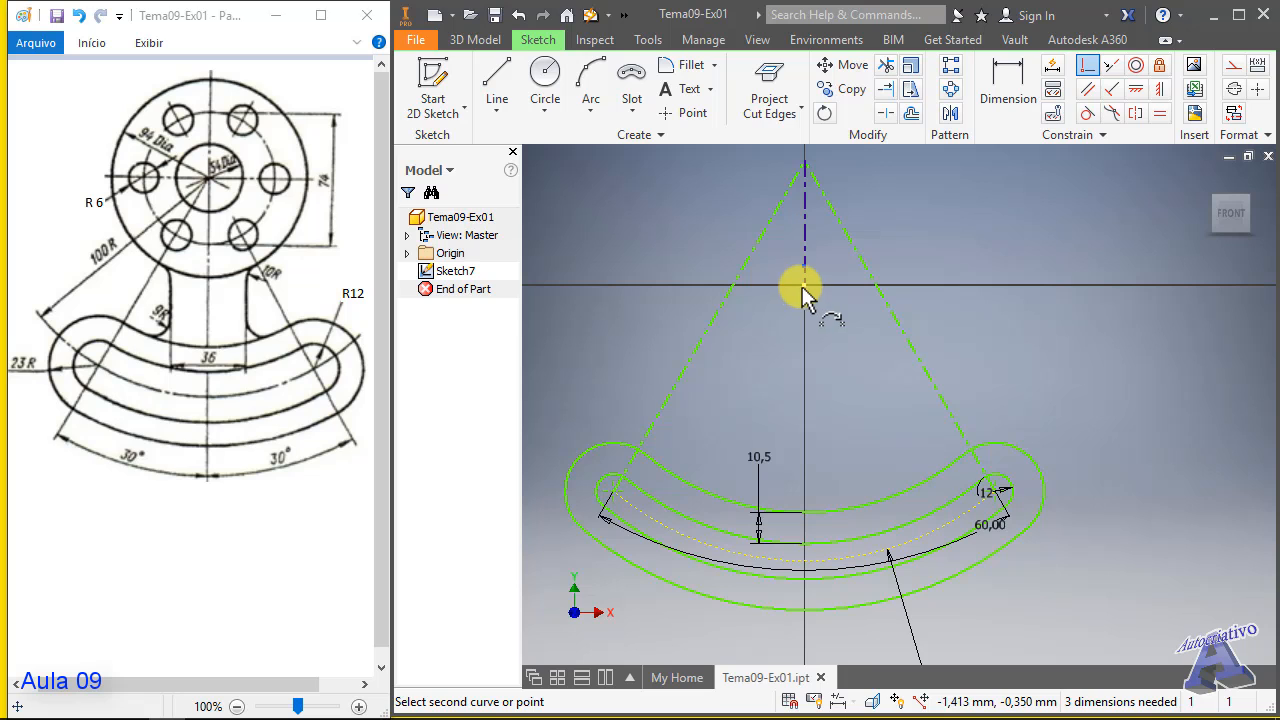
left_click(804, 288)
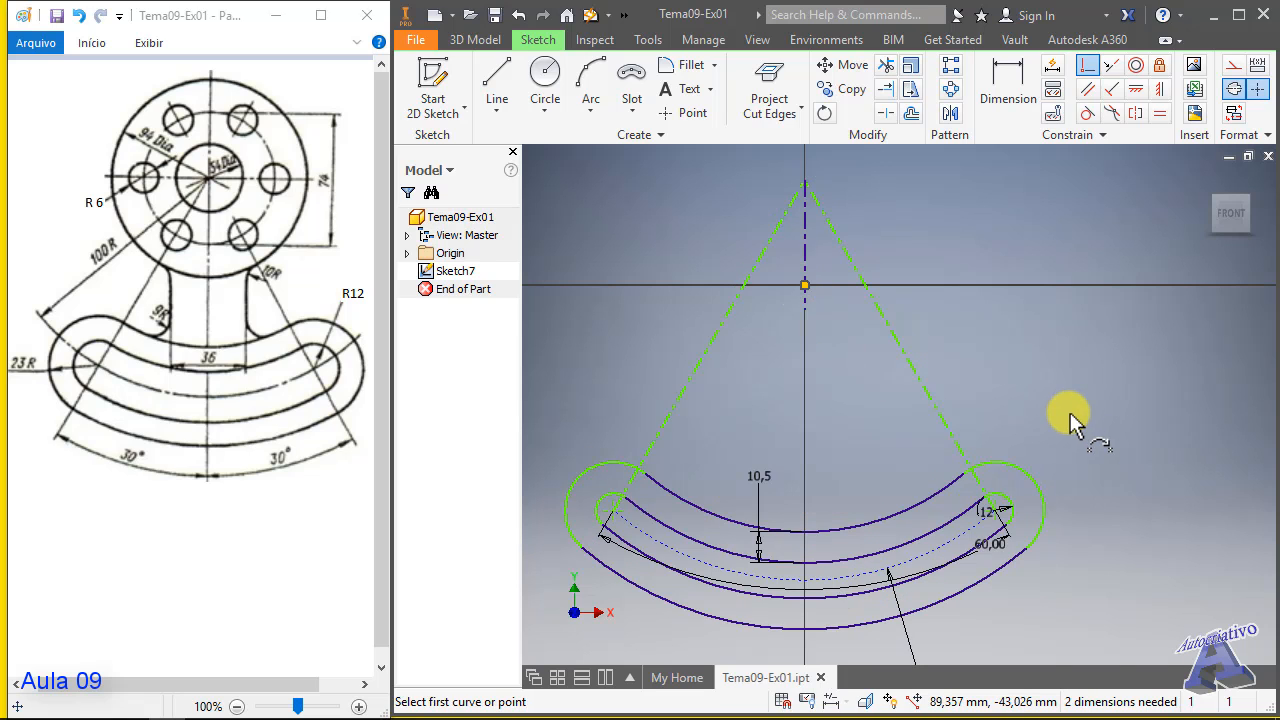
key("Escape")
- Move the 100 mm radius dimension closer to the slot
scroll(857, 388, "down", 4)
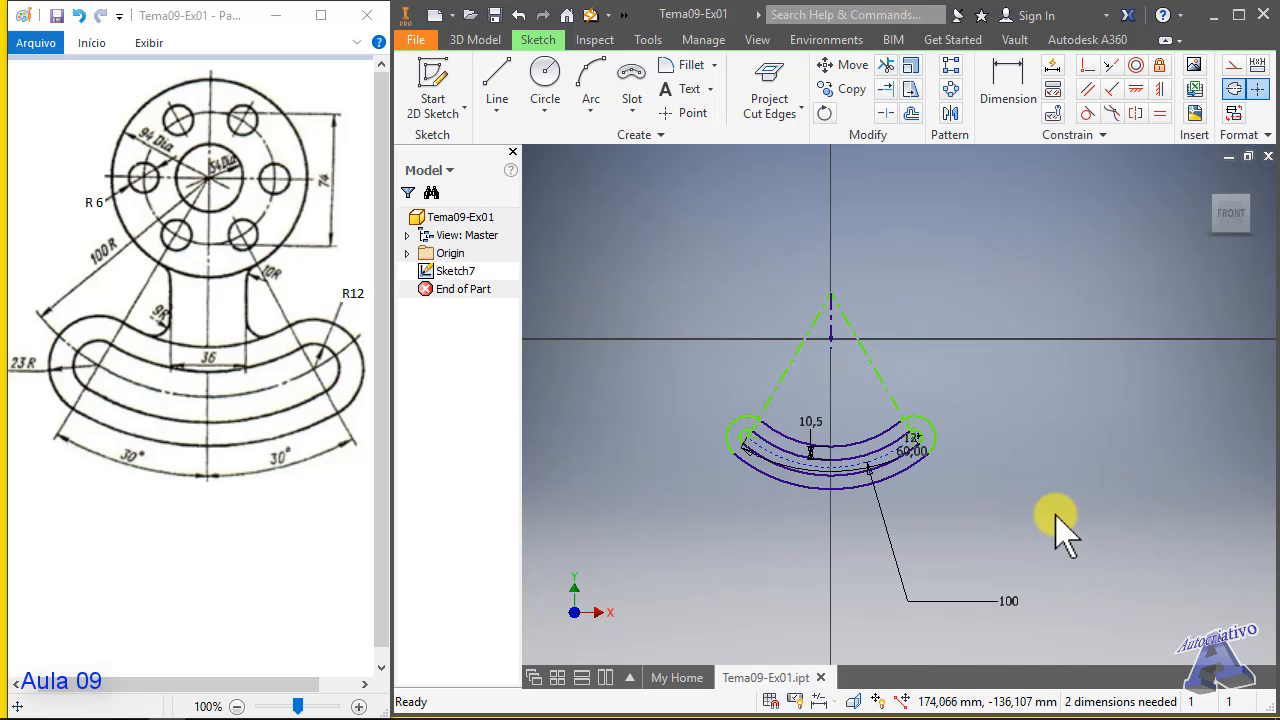
scroll(1028, 522, "down", 4)
scroll(1030, 520, "up", 5)
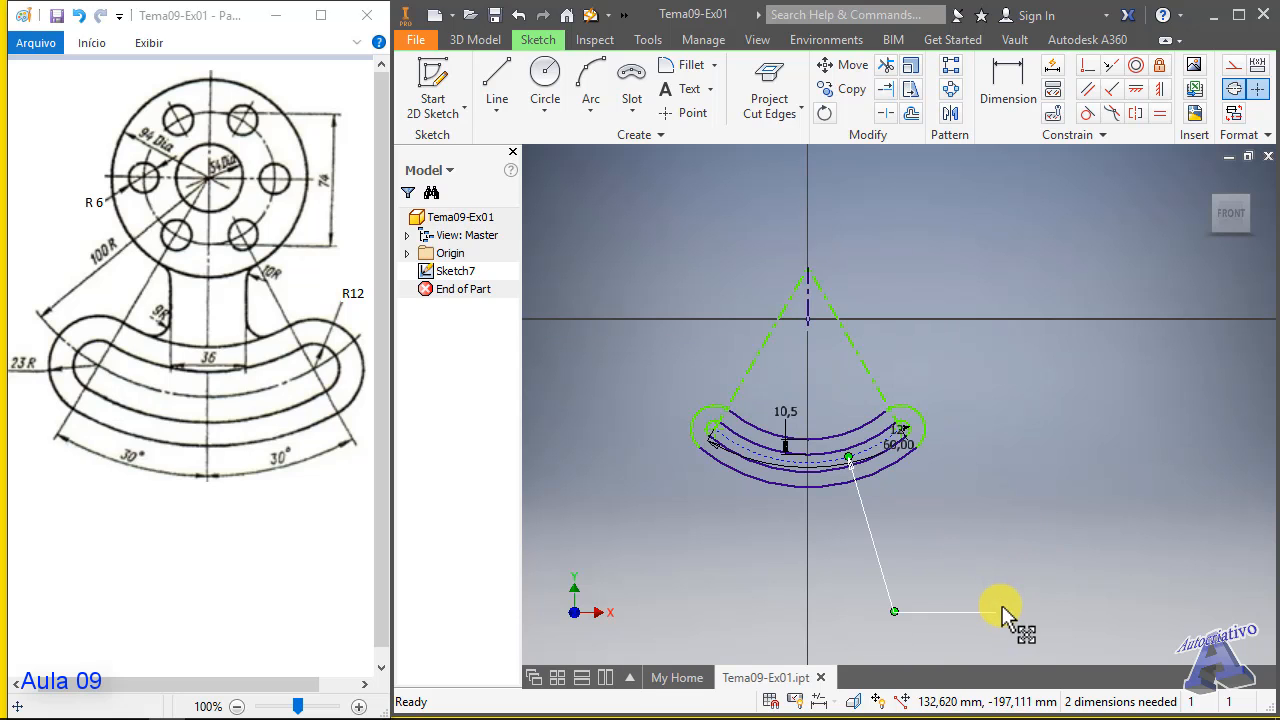
left_click_drag(1000, 608, 870, 500)
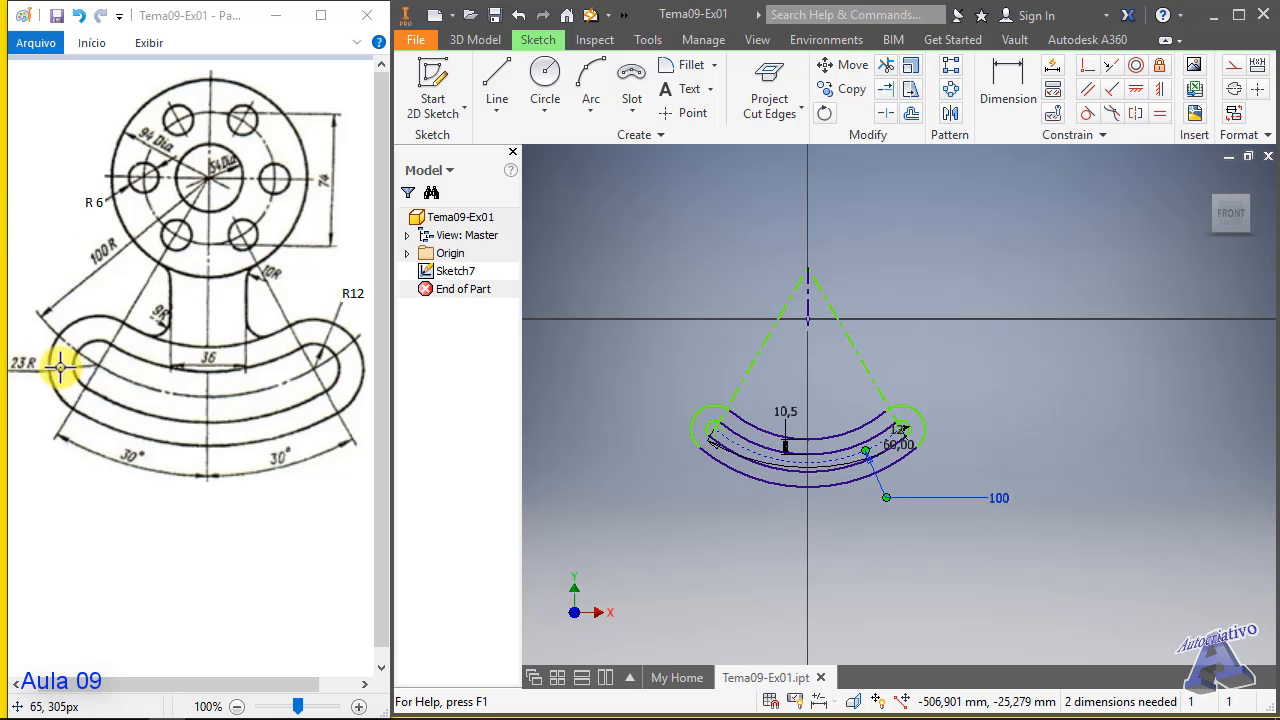
- Try to dimension the radius of the outer outline's left end arc
left_click(1008, 88)
left_click(700, 425)
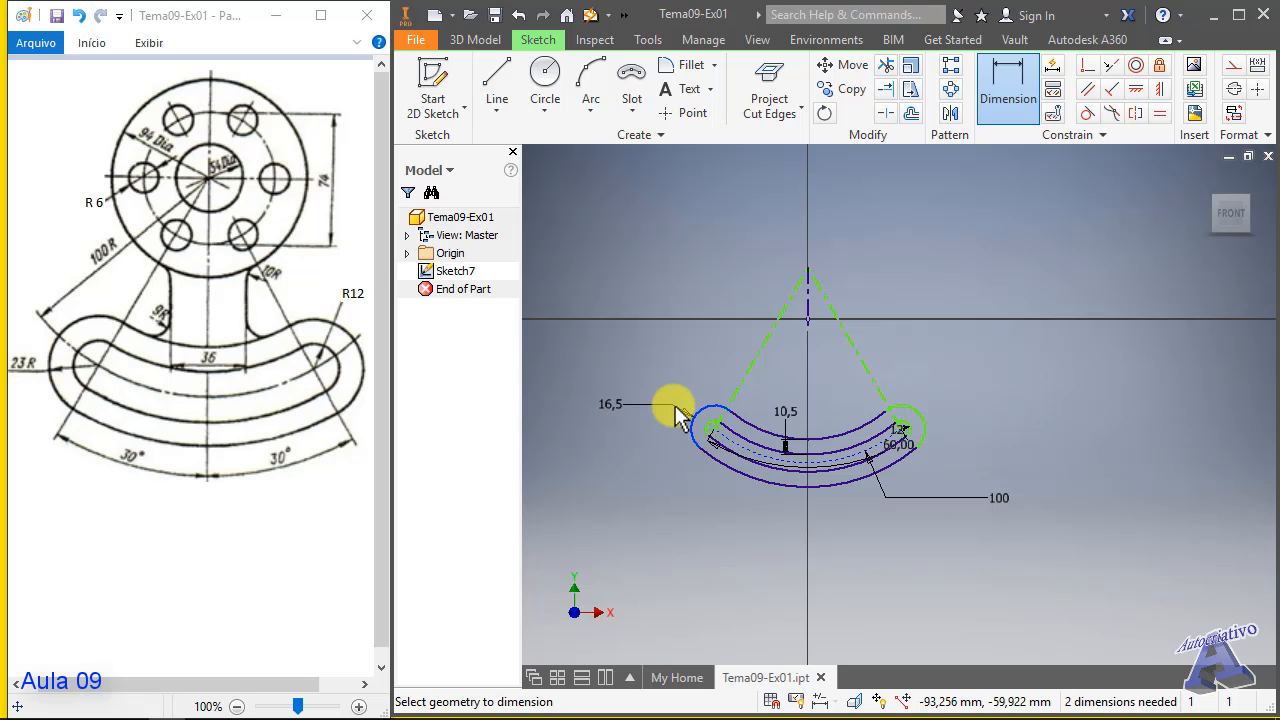
left_click(676, 415)
left_click(760, 198)
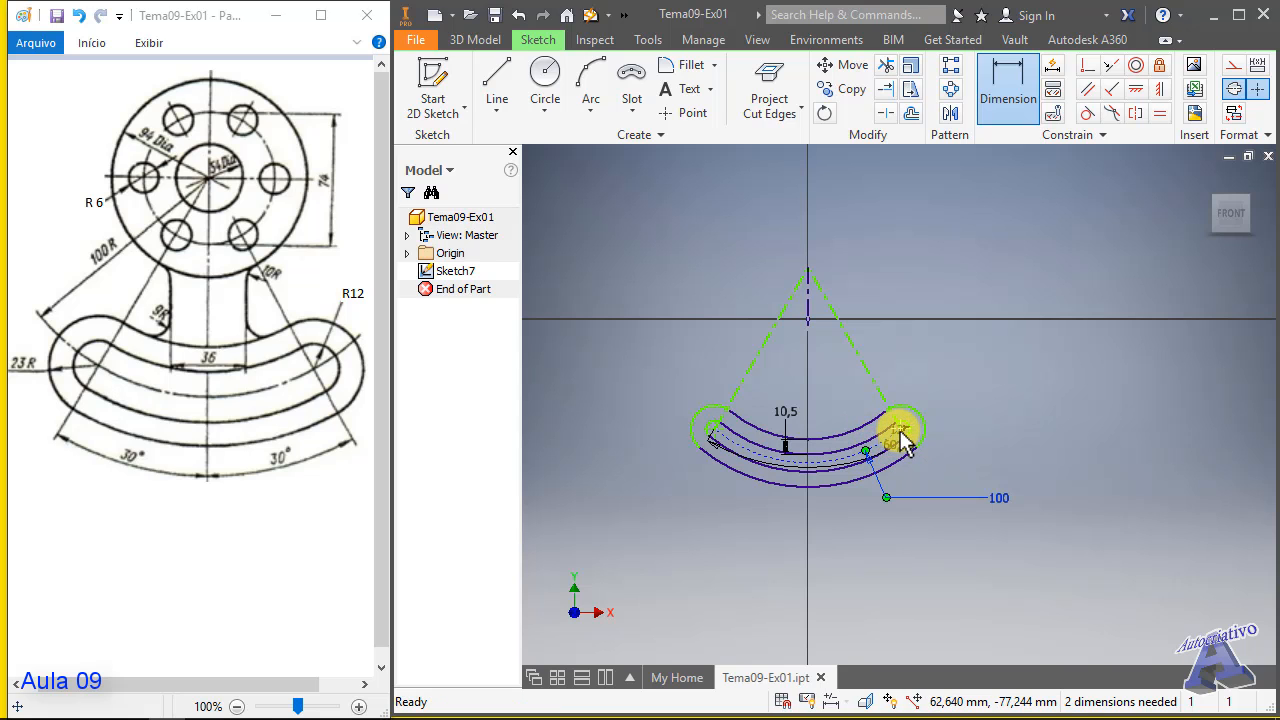
key("Escape")
- Pull the slot's right end slightly outward and set the outline's offset distance to 5,25 mm
left_click_drag(902, 440, 912, 470)
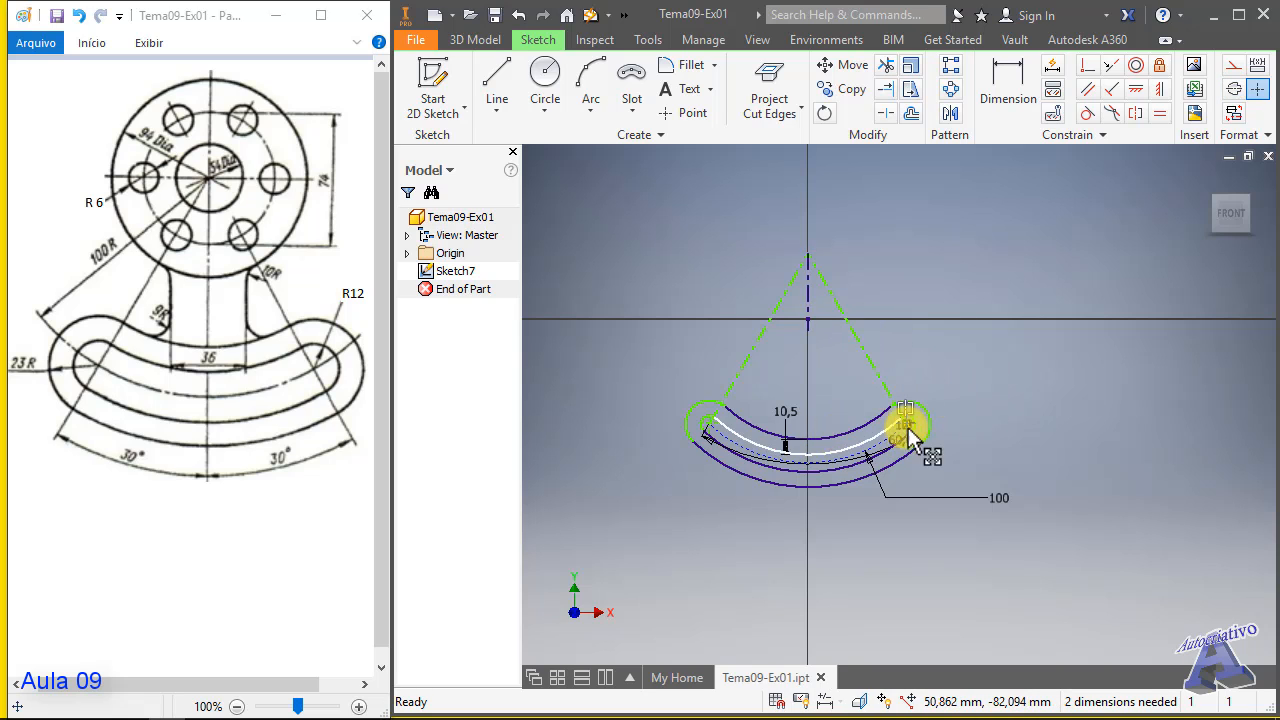
double_click(786, 415)
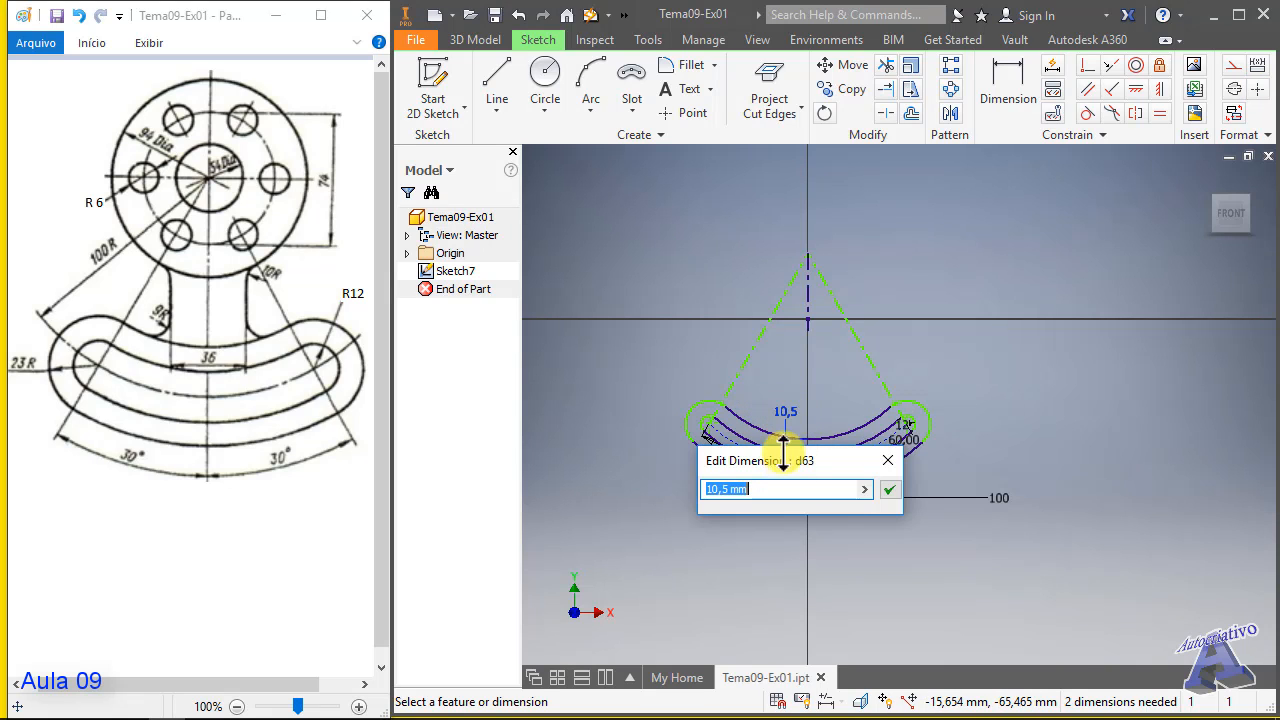
key("Return")
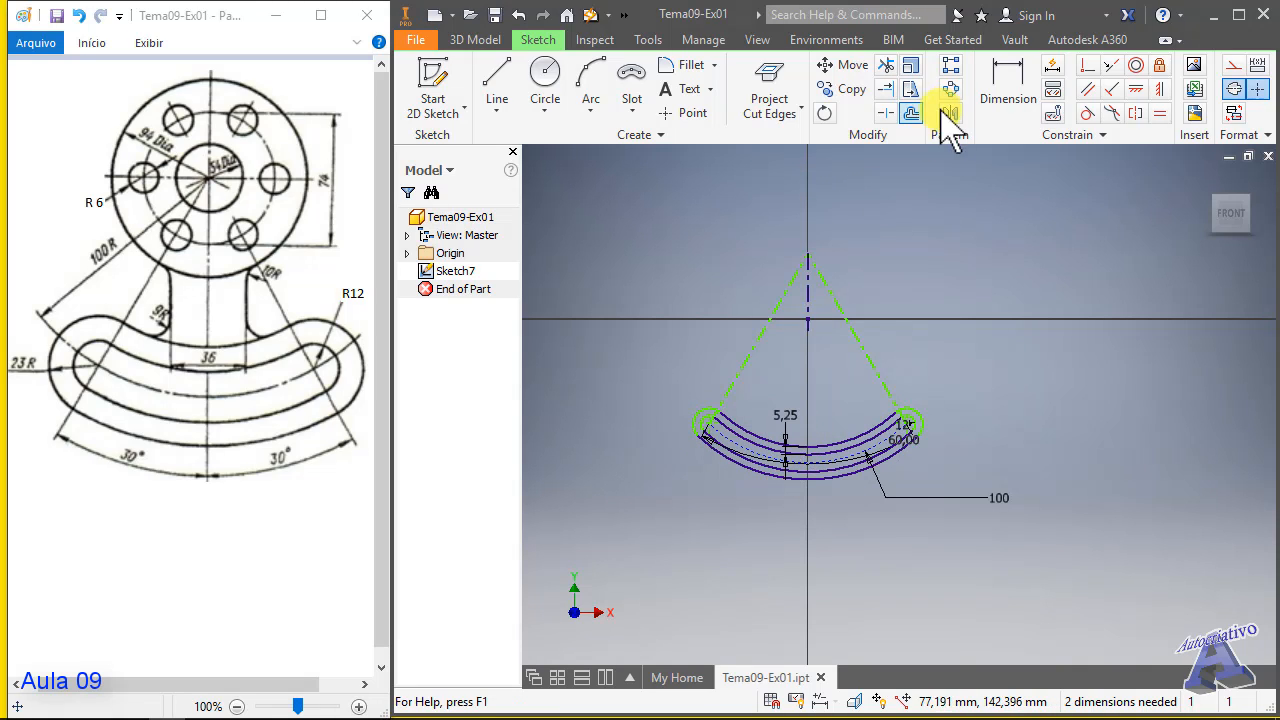
- Try twice to add a radial dimension to the outer outline's left end arc
left_click(1007, 85)
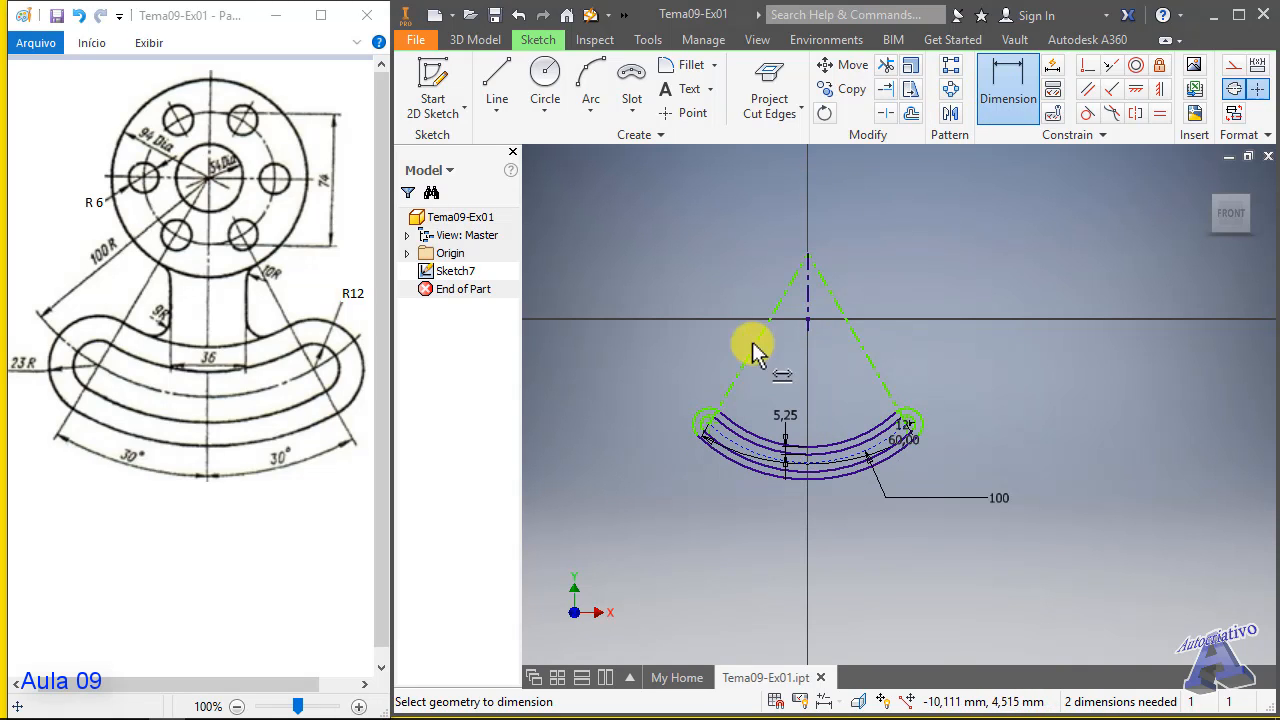
left_click(698, 428)
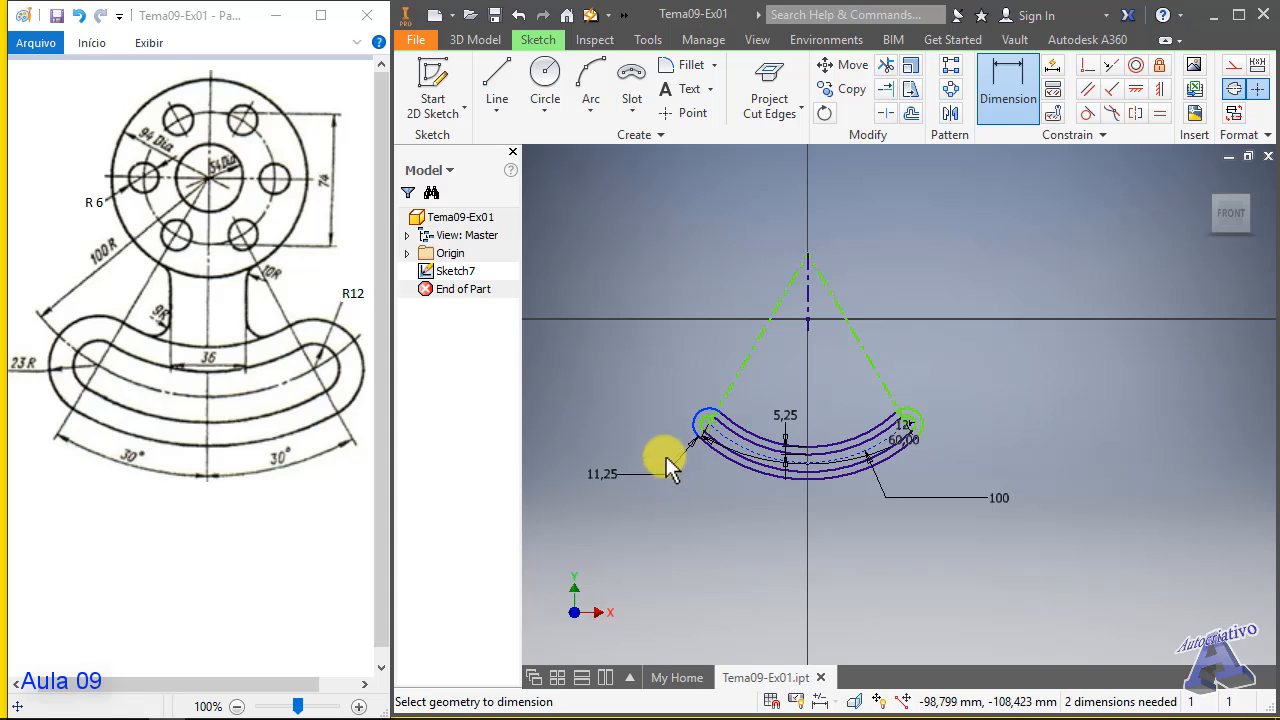
left_click(672, 377)
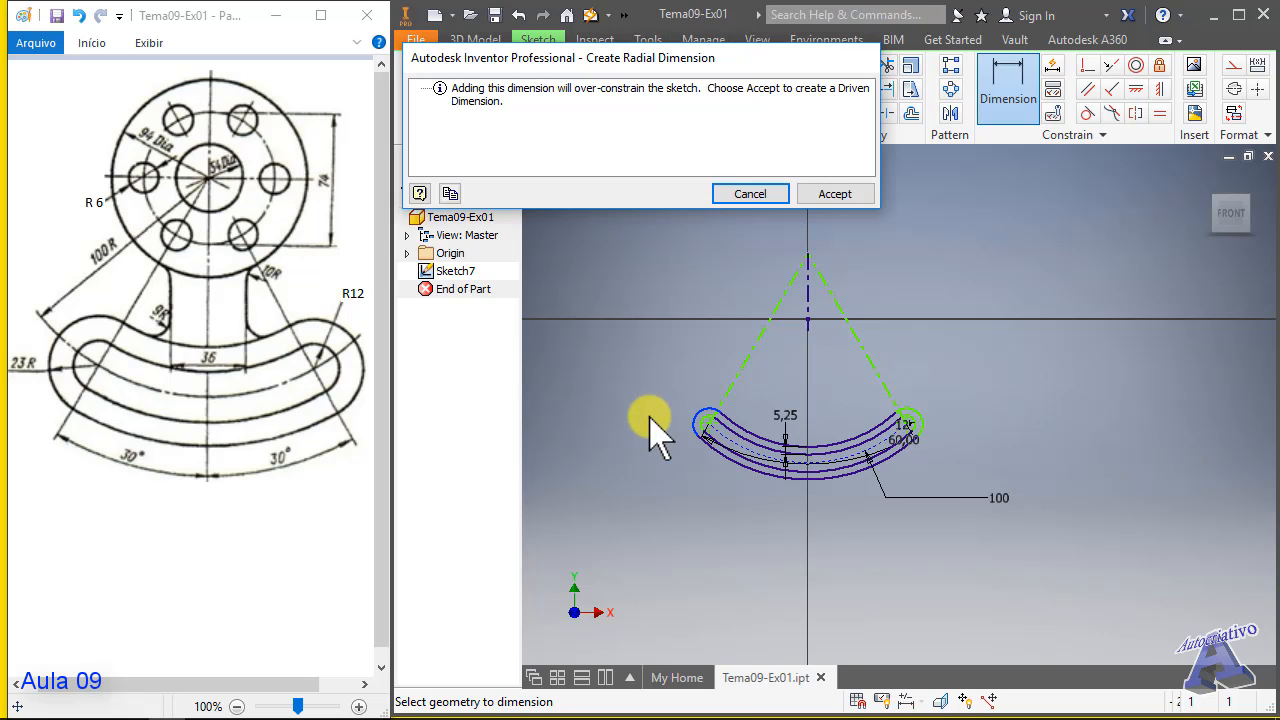
left_click(748, 193)
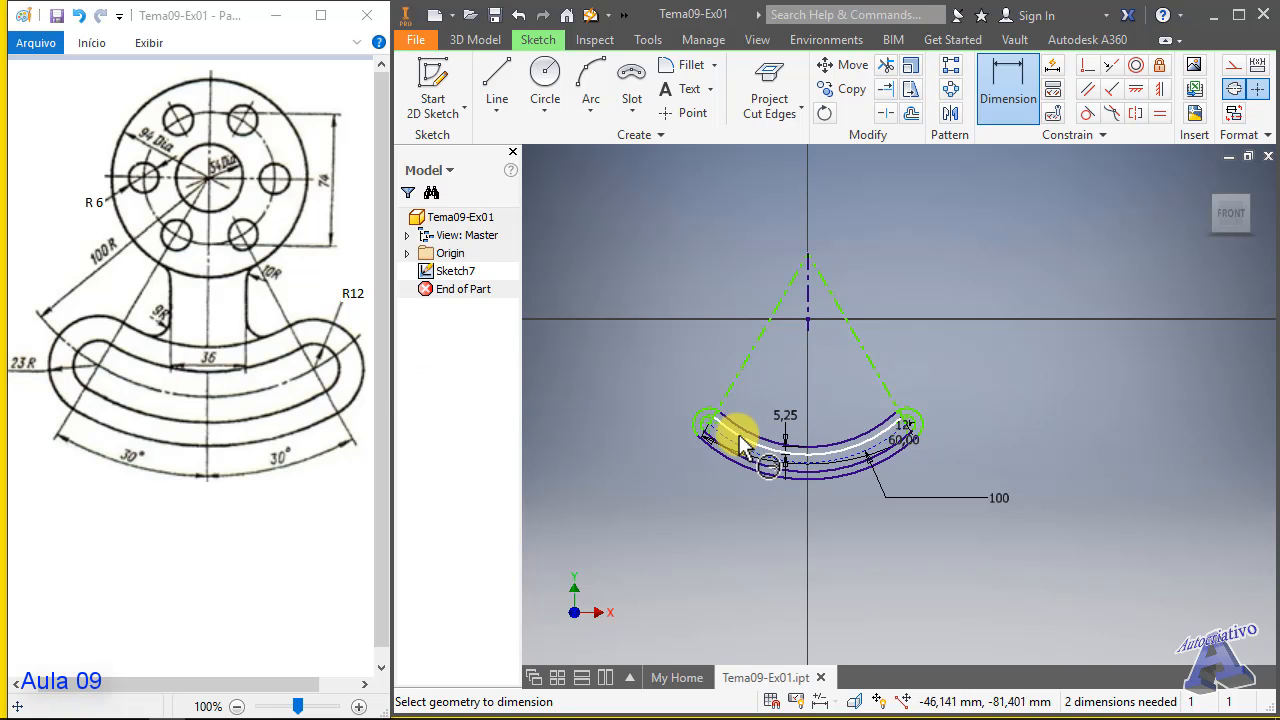
scroll(739, 434, "down", 3)
scroll(739, 434, "up", 5)
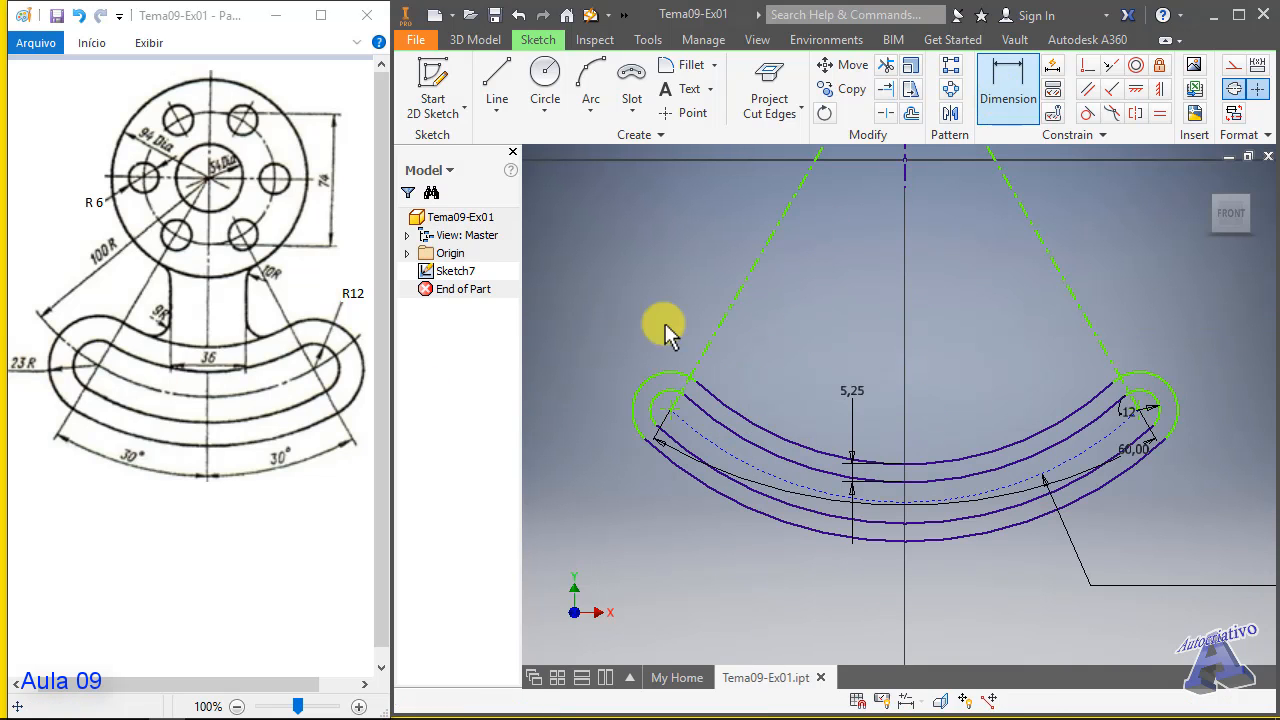
left_click(634, 396)
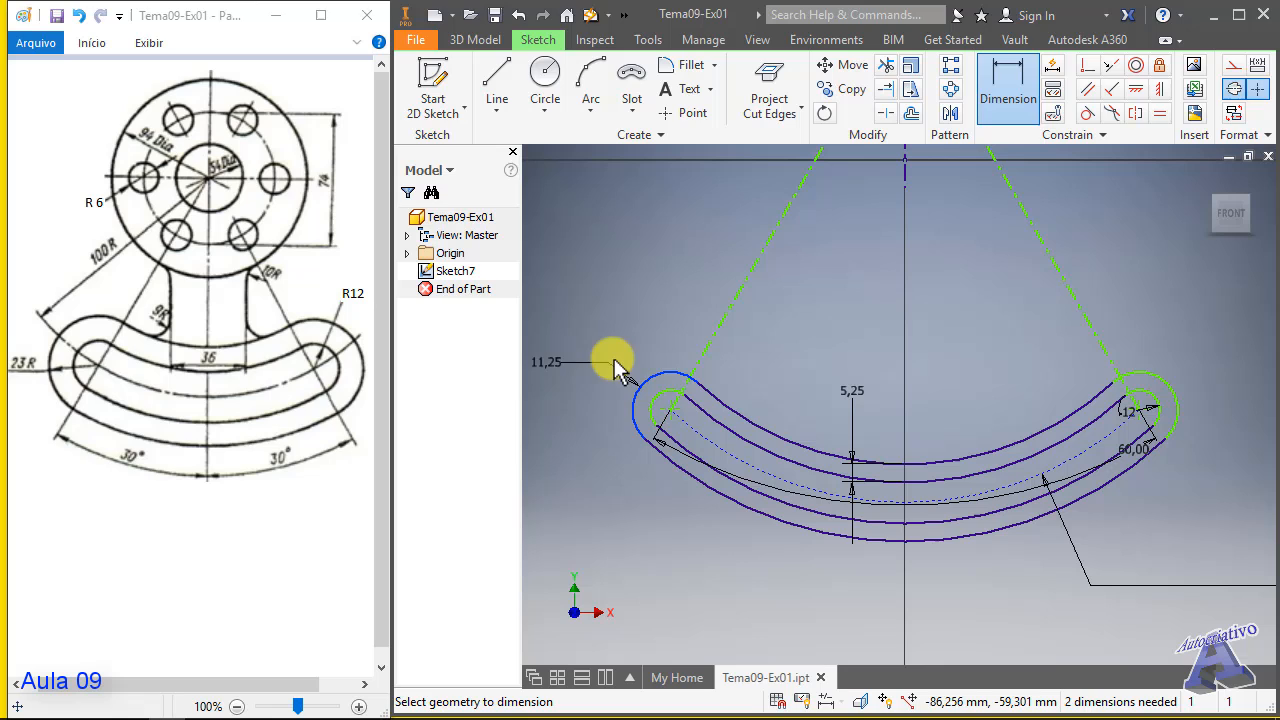
left_click(662, 330)
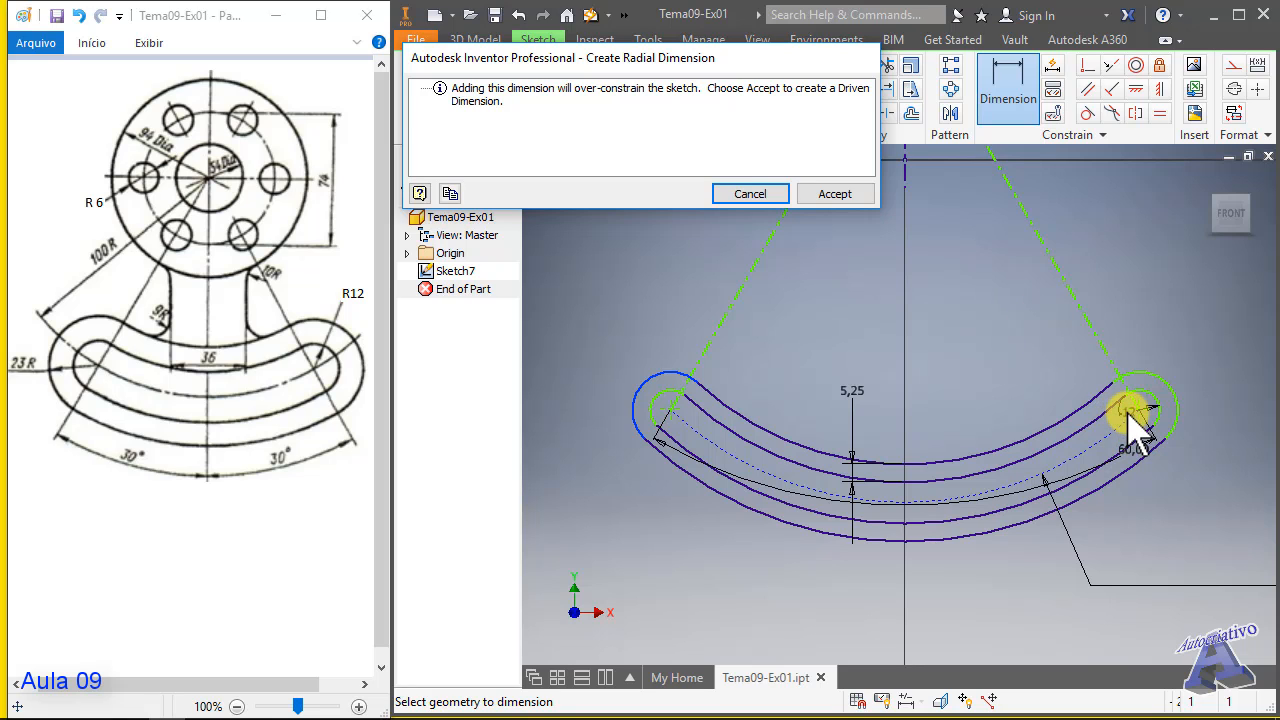
left_click(750, 194)
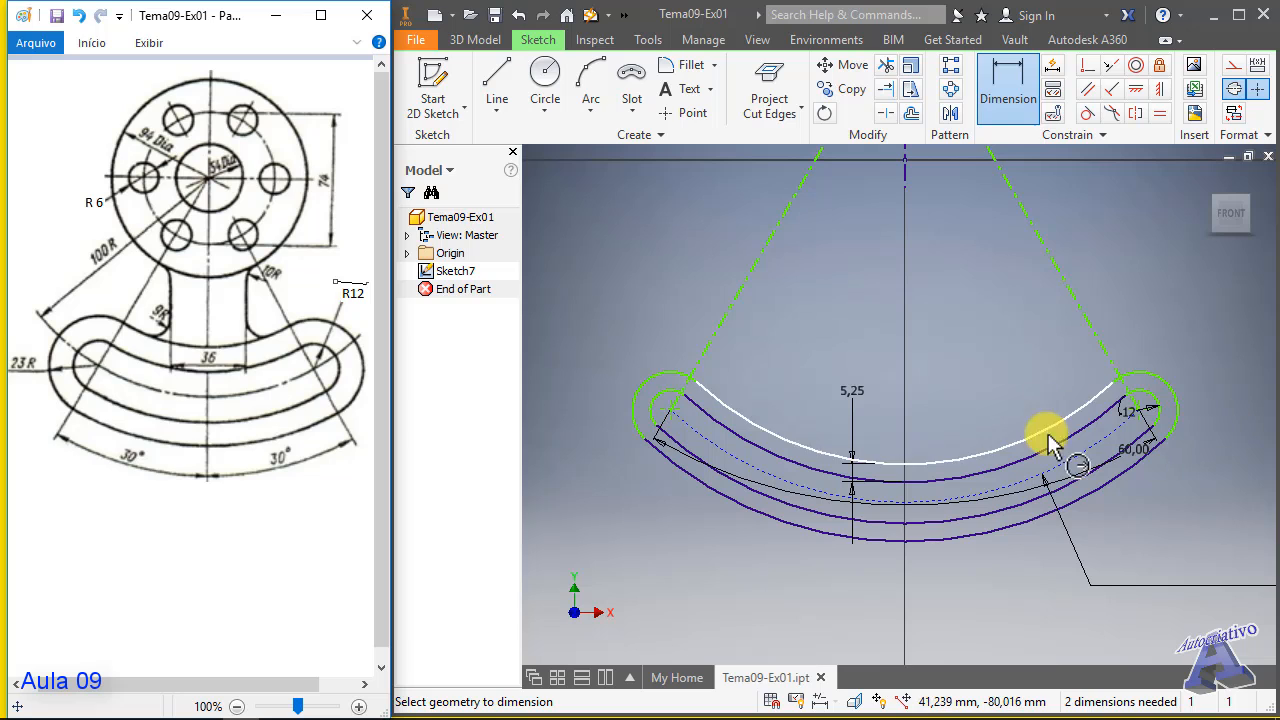
- Set the slot's width dimension to 24 mm and the outline's offset distance to 10,5 mm
left_click(1128, 412)
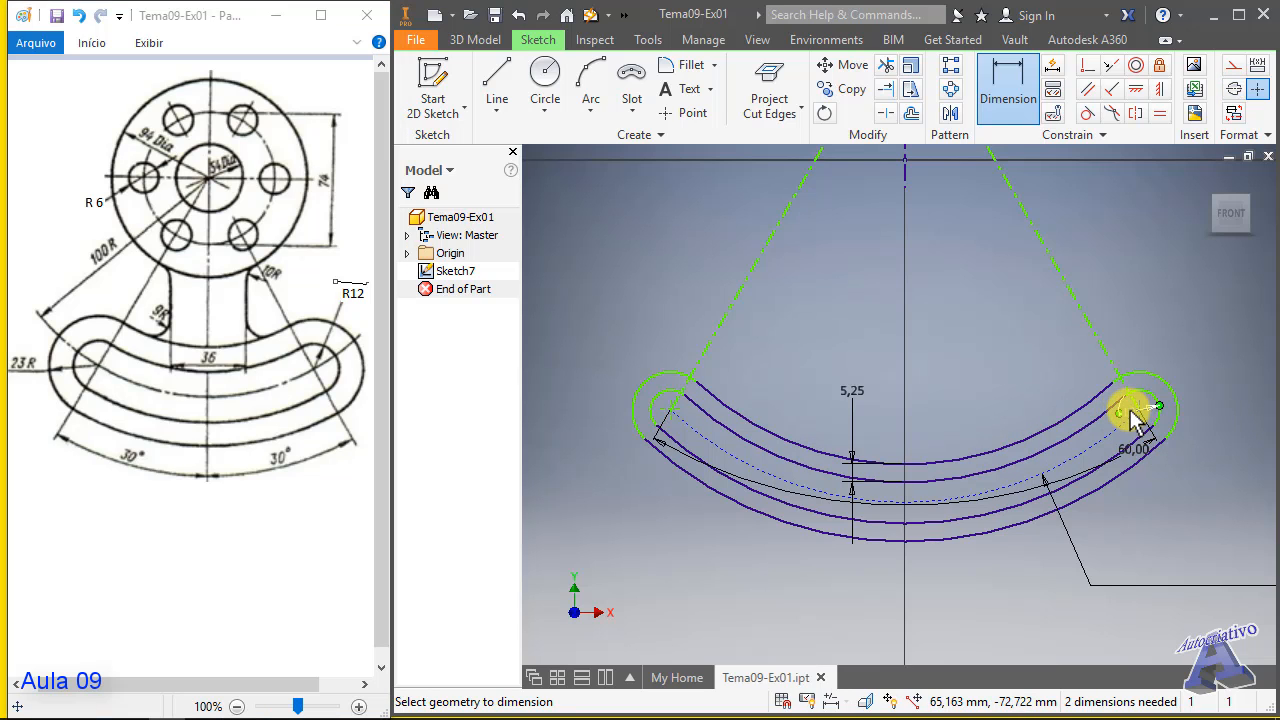
key("Escape")
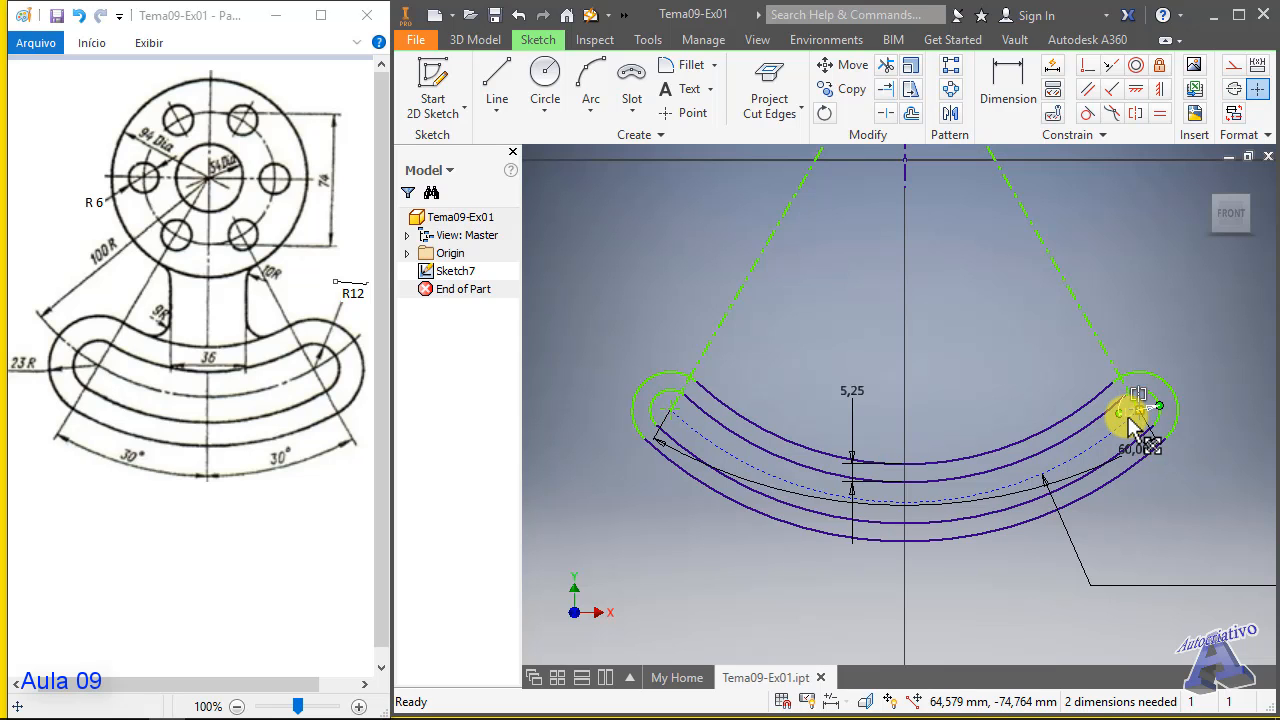
double_click(1135, 424)
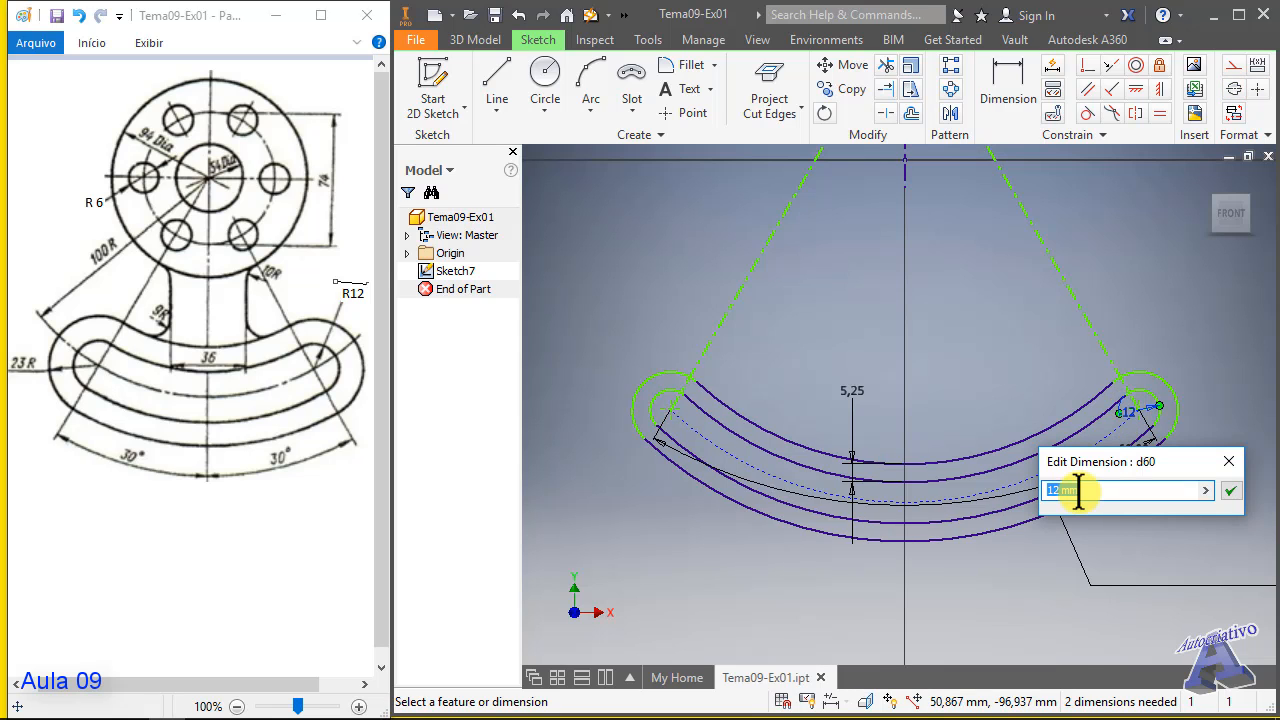
type("24")
key("Return")
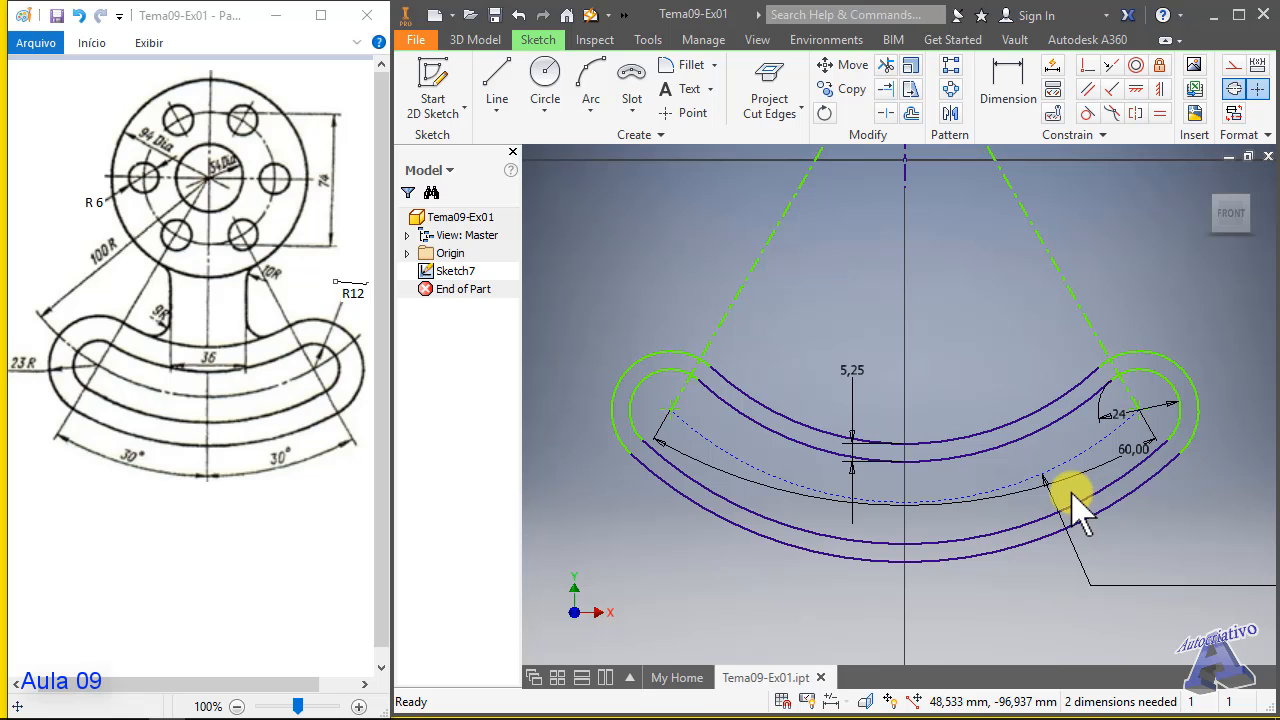
double_click(845, 372)
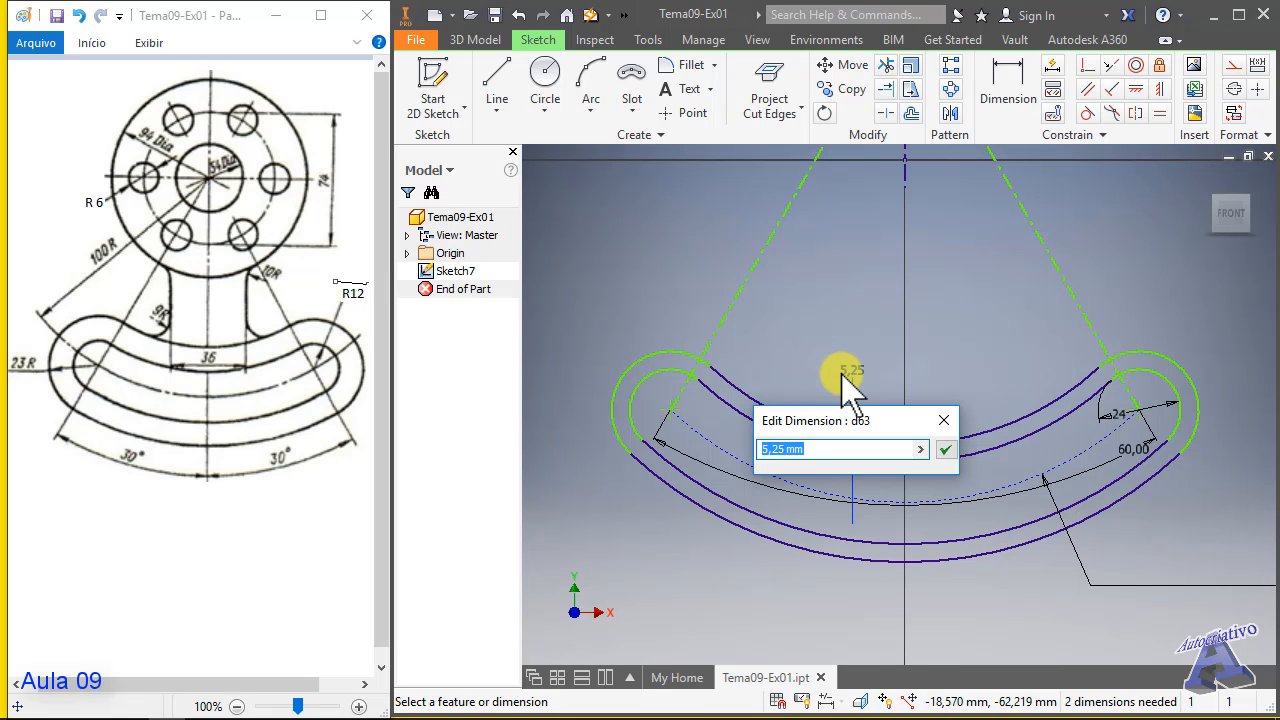
type("10.5")
key("Return")
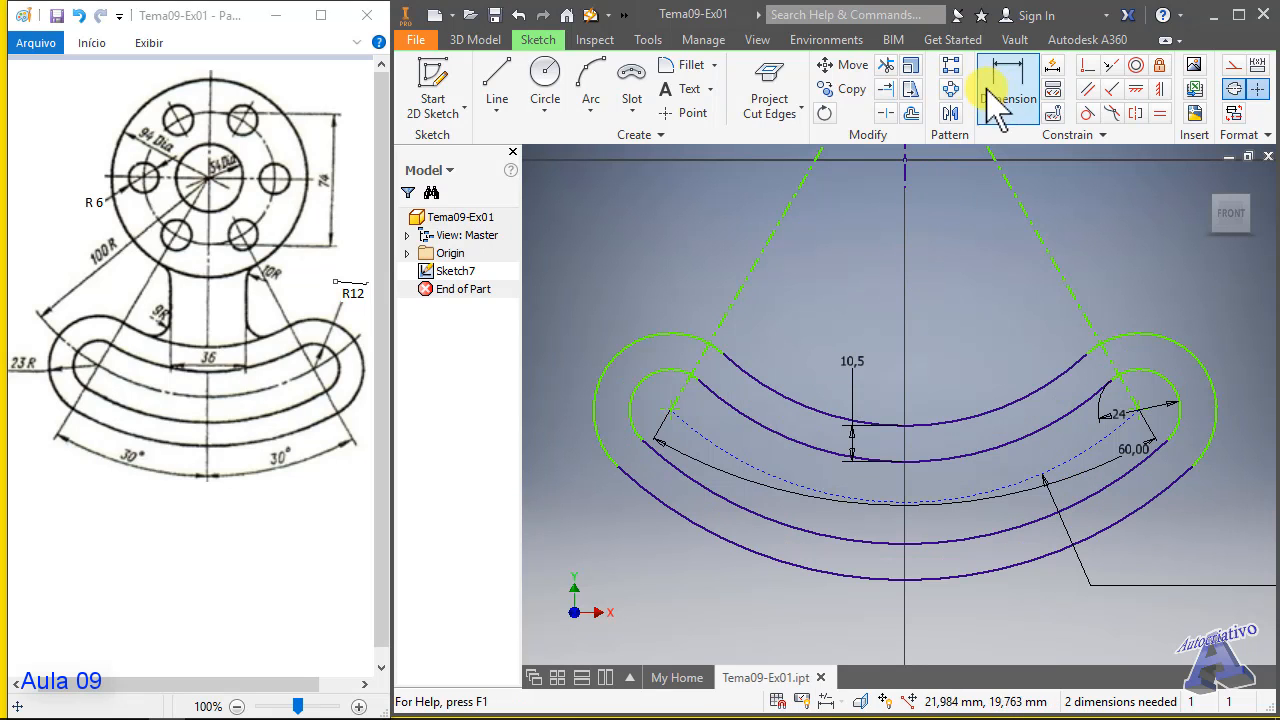
- Try again to dimension the radius of the outline's left end arc
left_click(1010, 118)
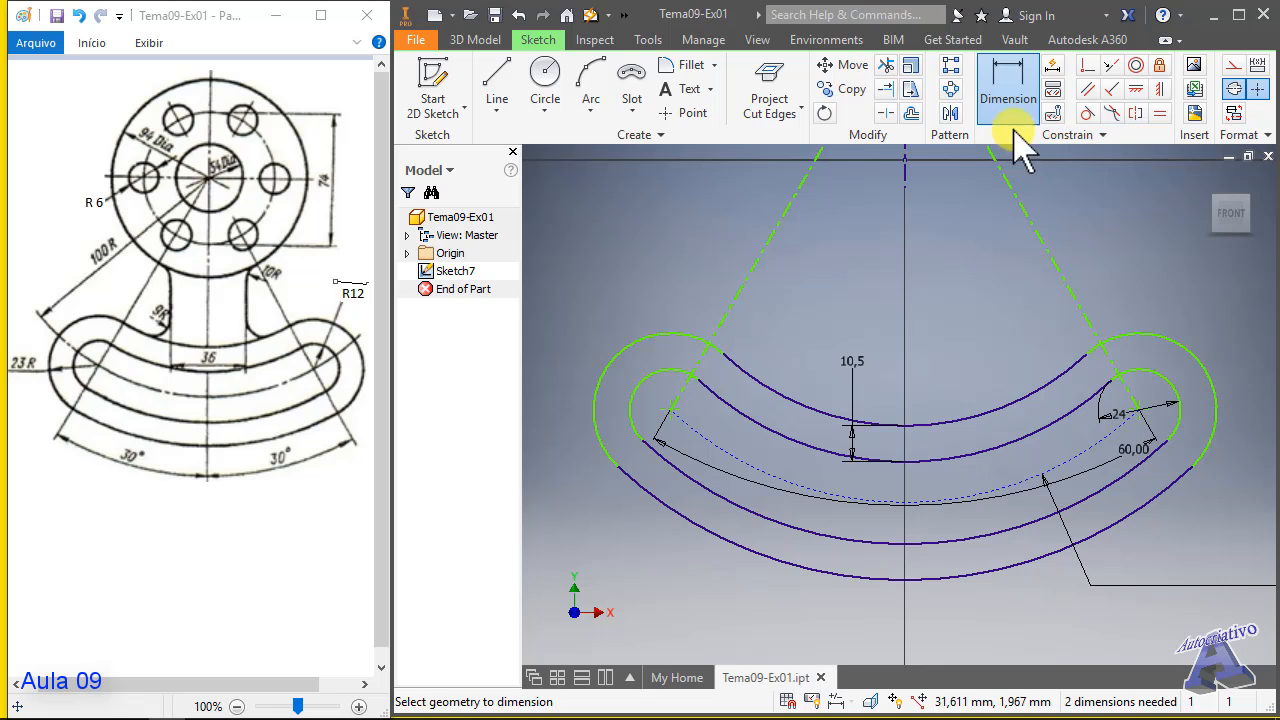
left_click(657, 347)
left_click(635, 275)
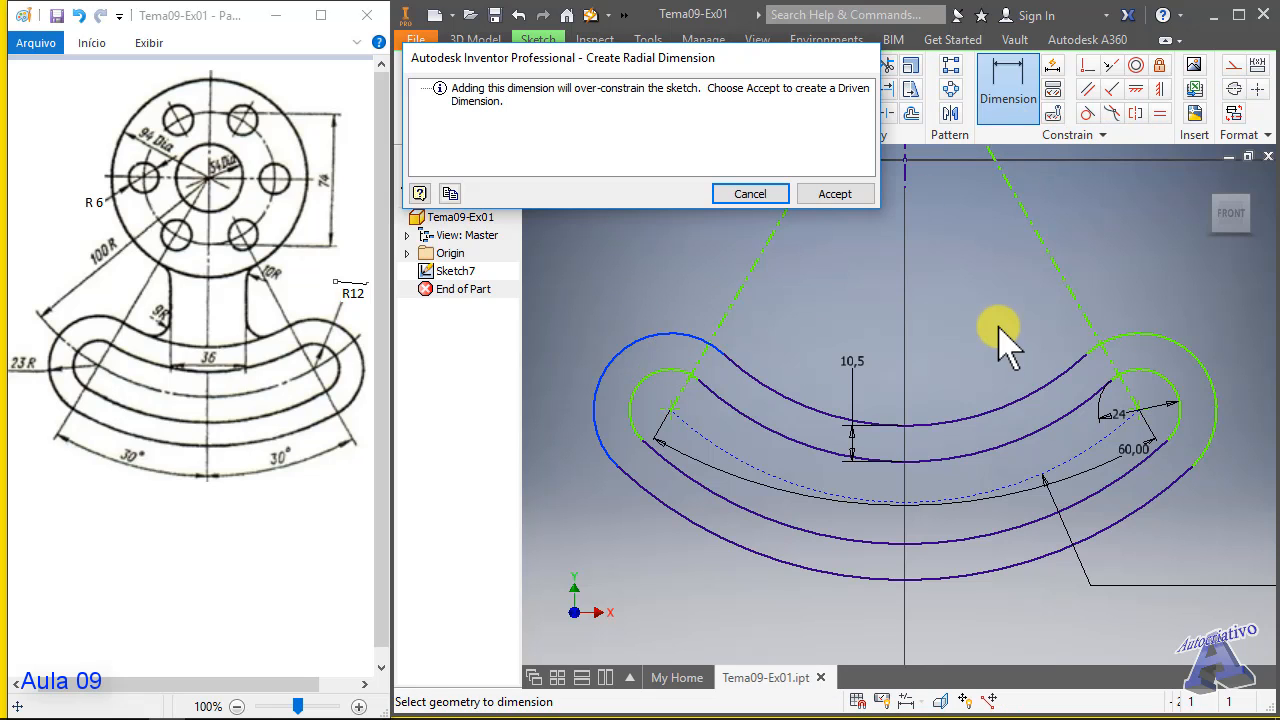
left_click(777, 203)
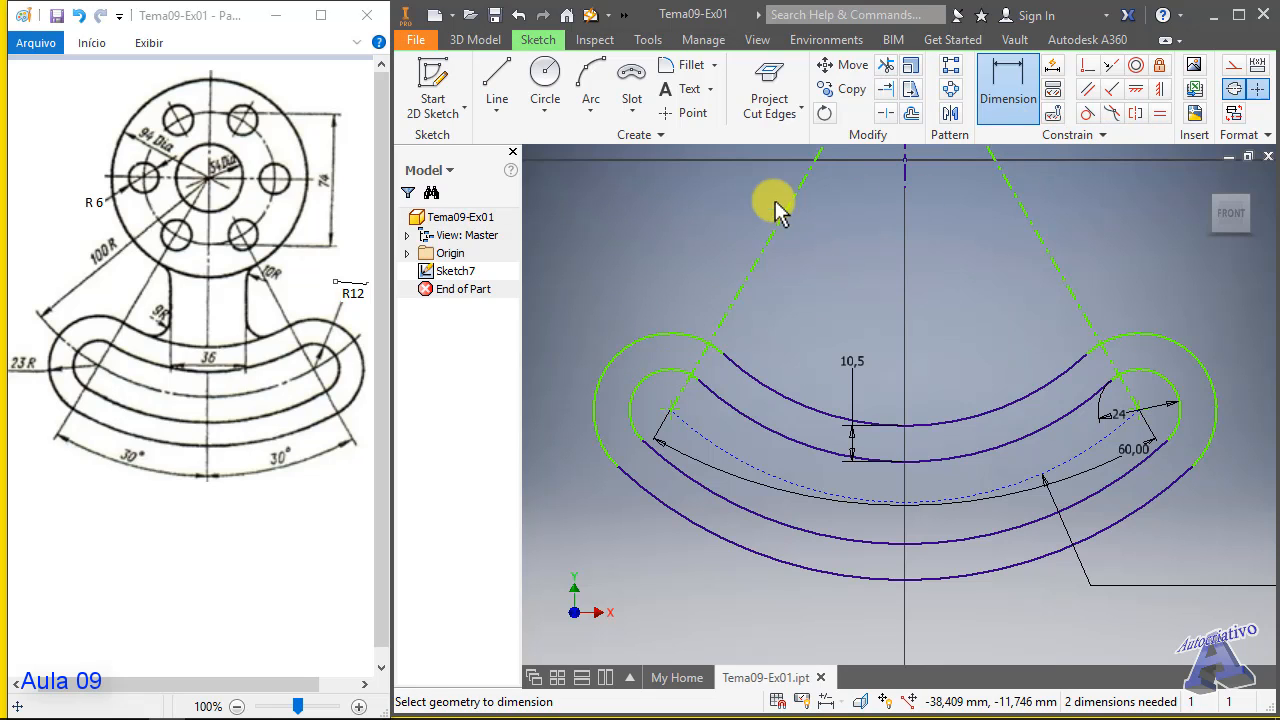
- Set the outline's offset distance to 11 mm and add a driven radius dimension above the outline's left end arc
double_click(864, 362)
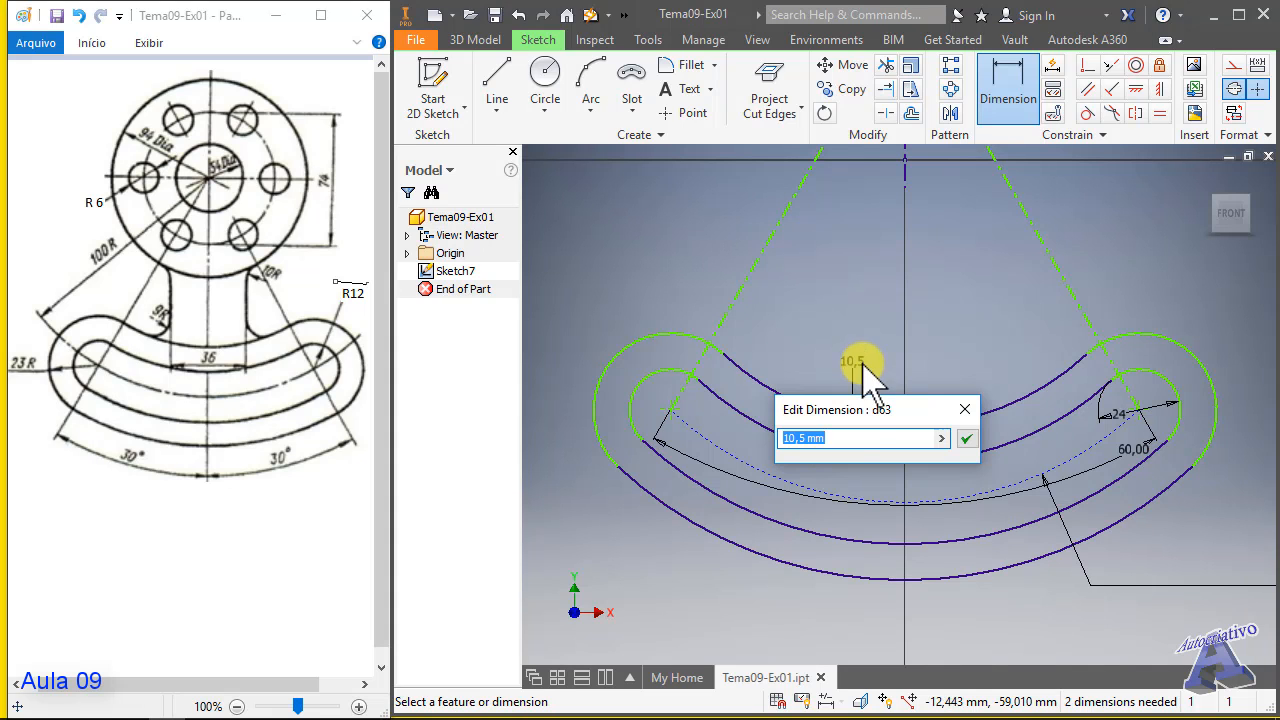
key("Return")
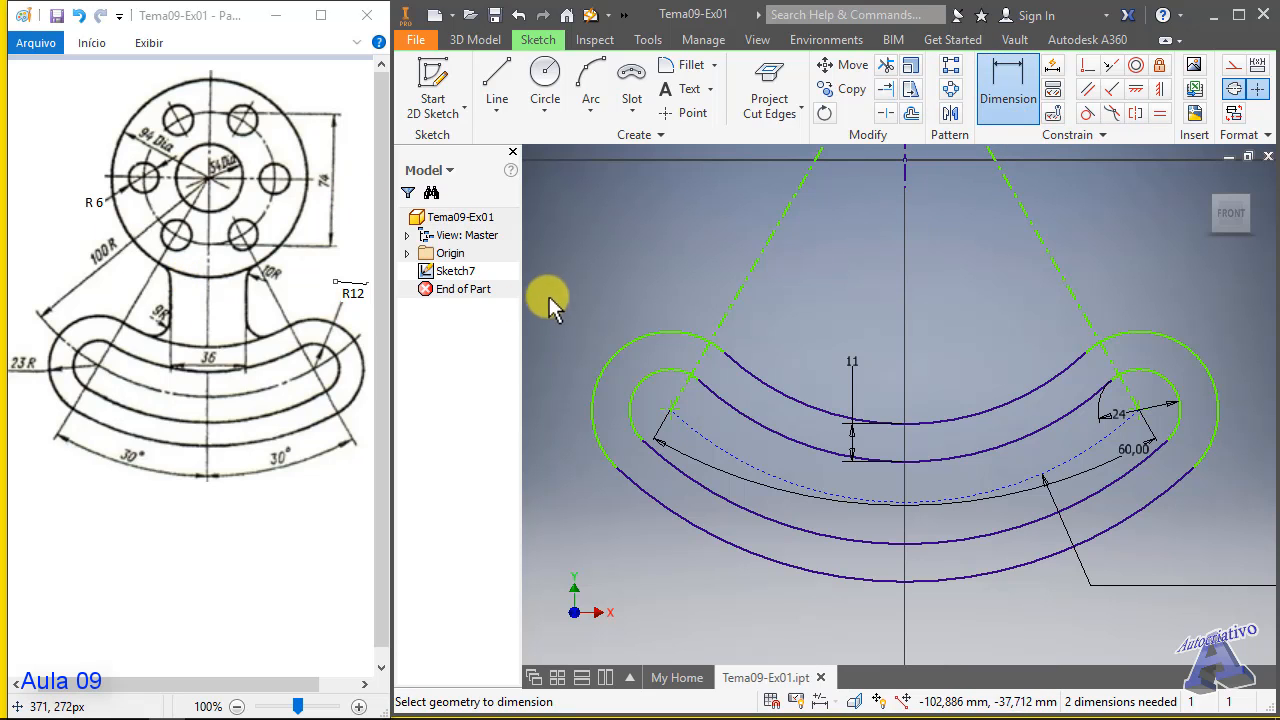
left_click(621, 347)
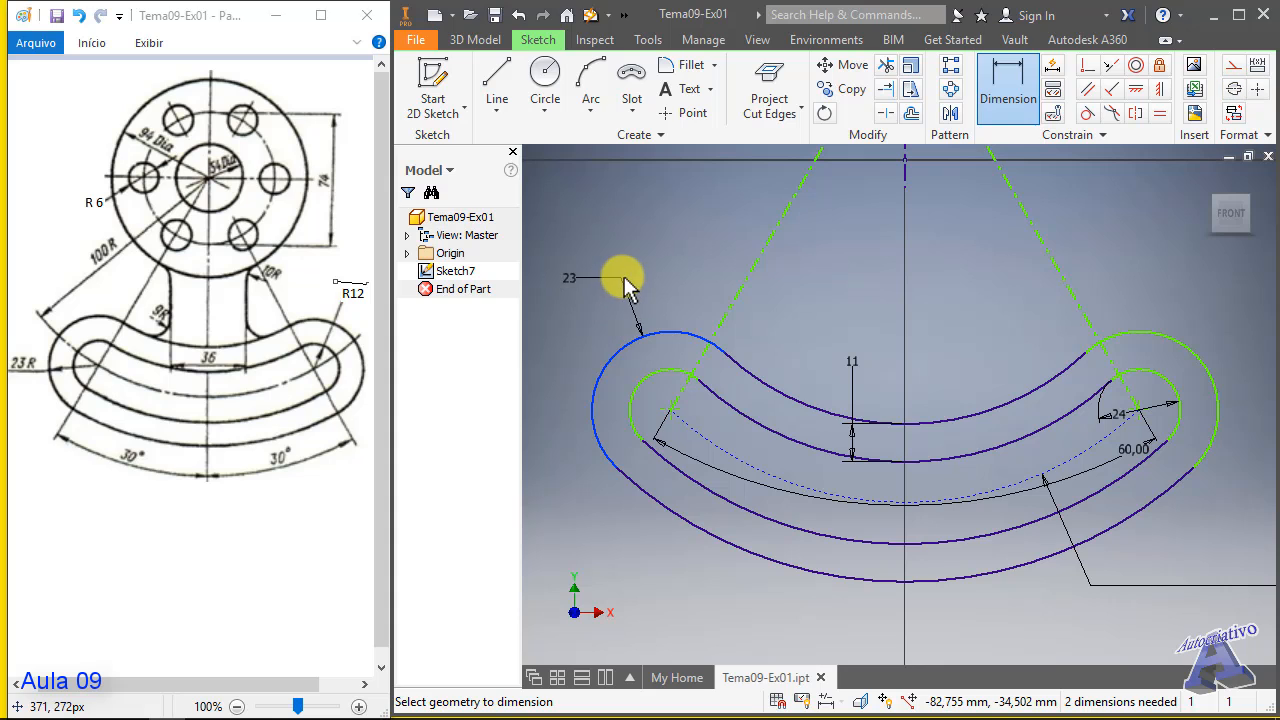
left_click(623, 285)
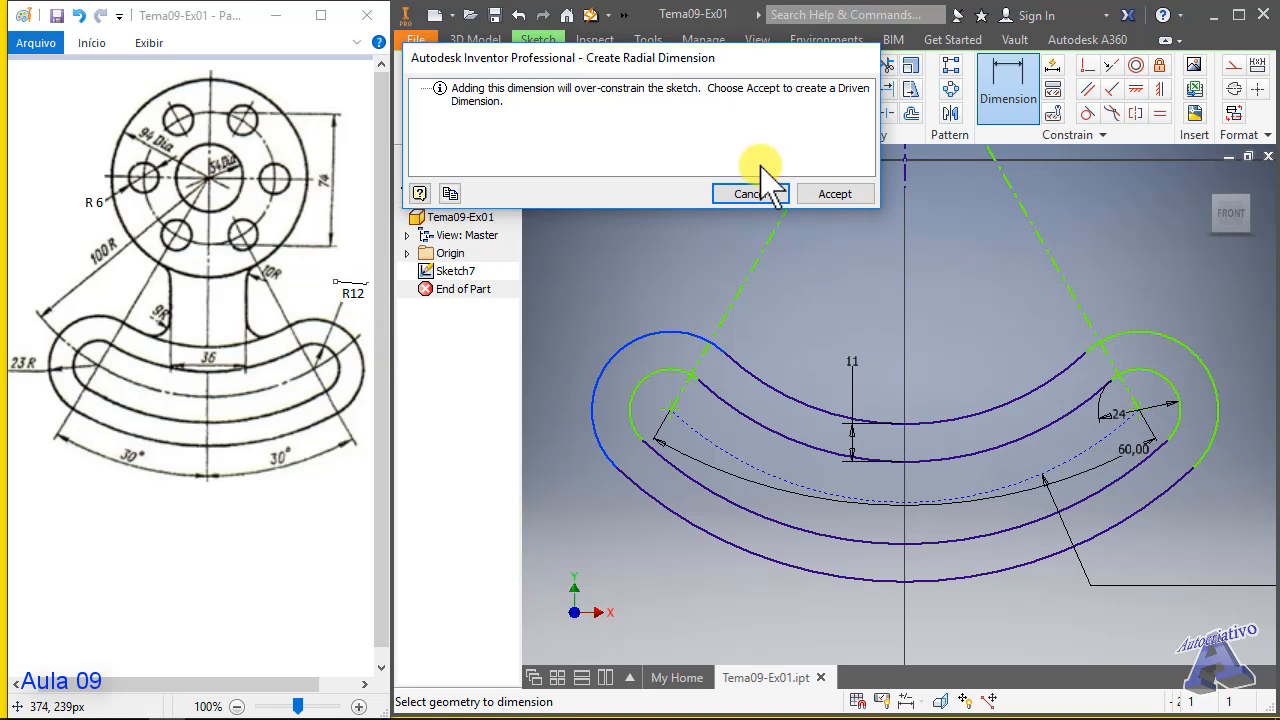
left_click(825, 196)
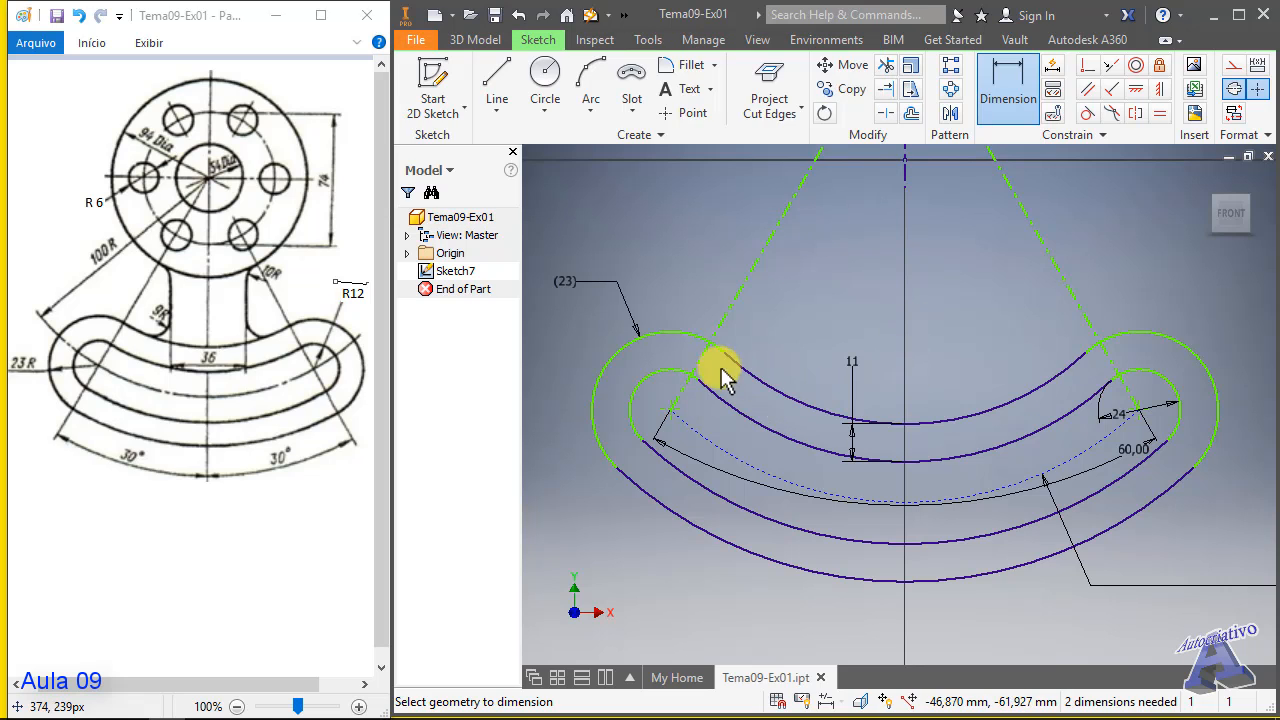
- Re-enter 11 mm as the outline's offset distance and leave the dimension command
left_click(858, 375)
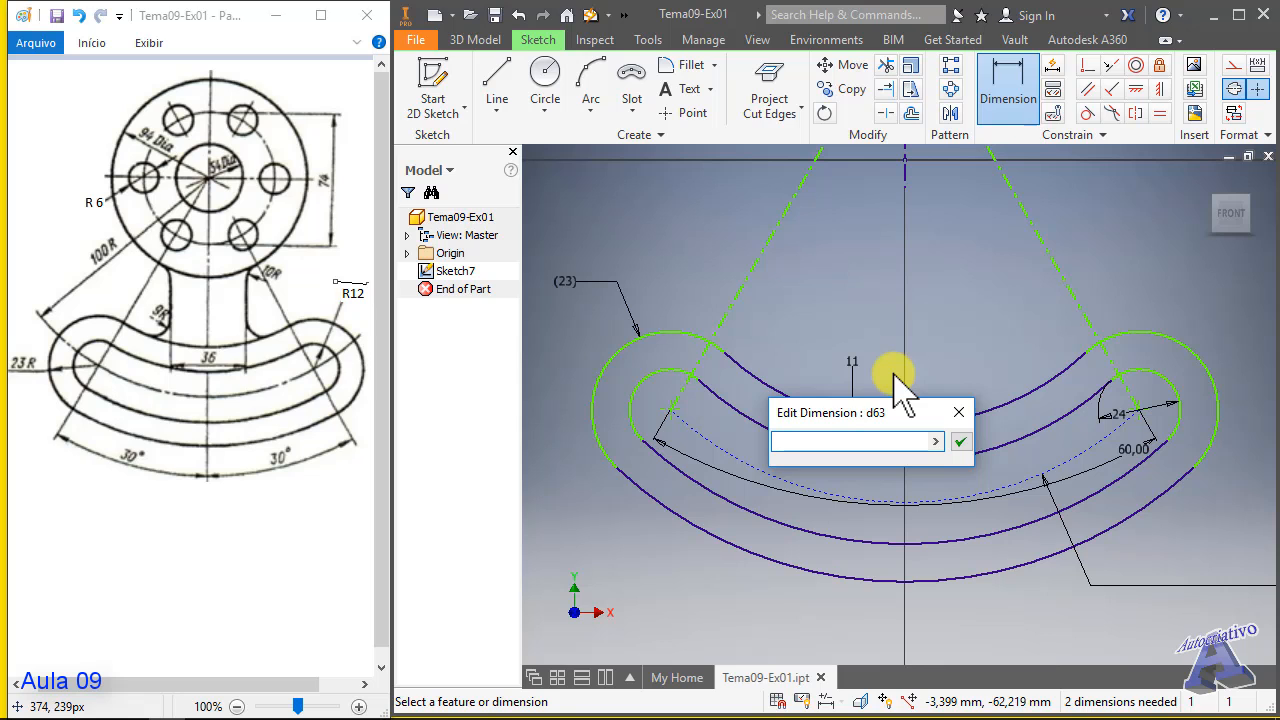
type("11")
key("Return")
key("Escape")
scroll(766, 360, "down", 4)
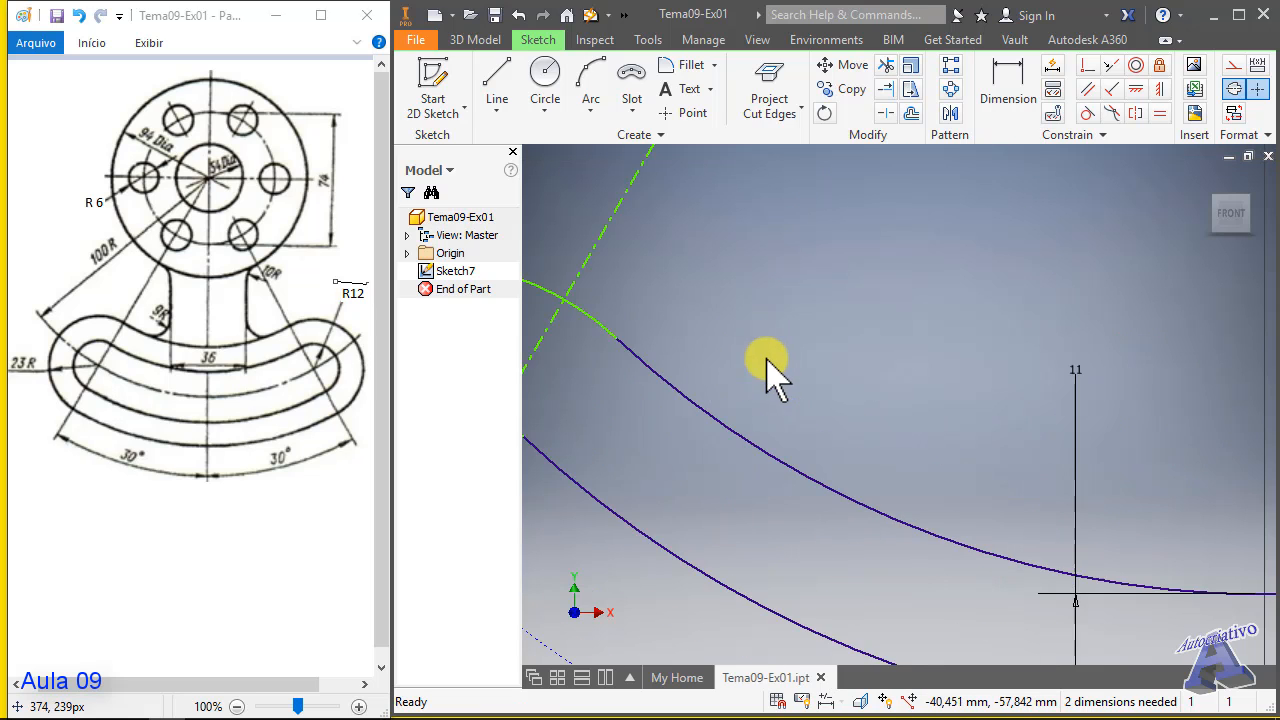
scroll(767, 361, "up", 5)
scroll(850, 372, "up", 3)
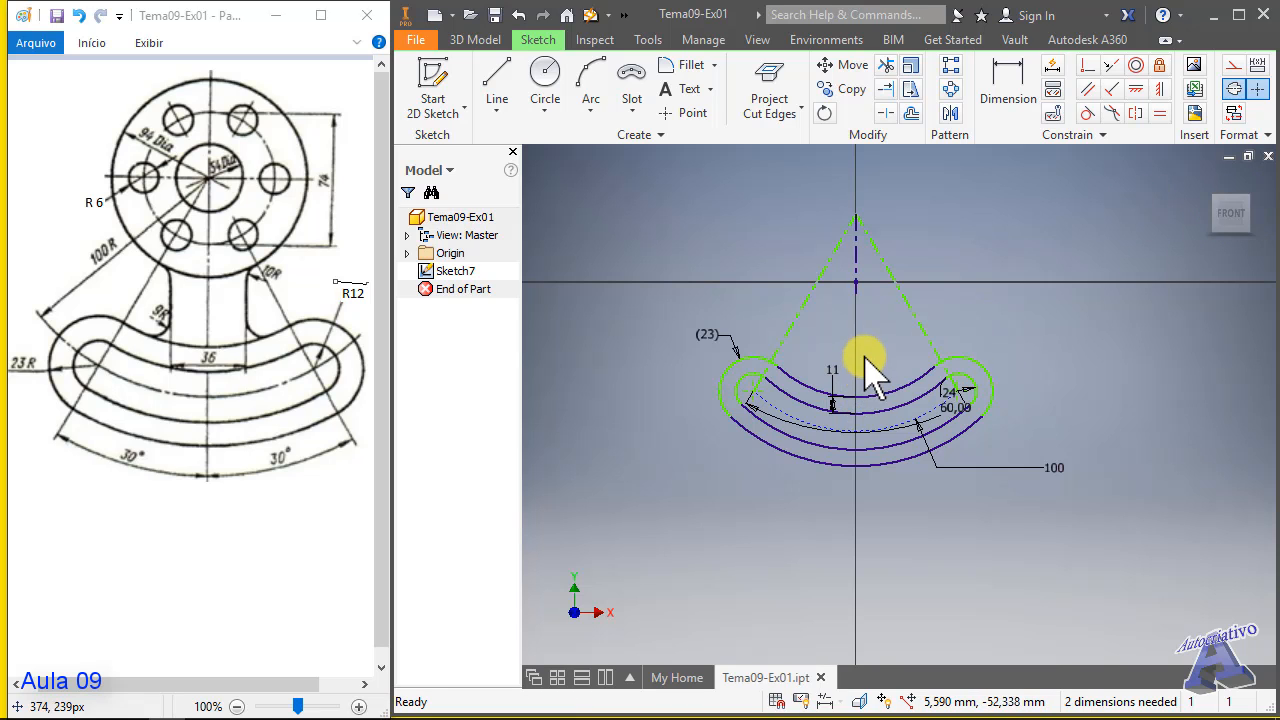
scroll(868, 372, "down", 3)
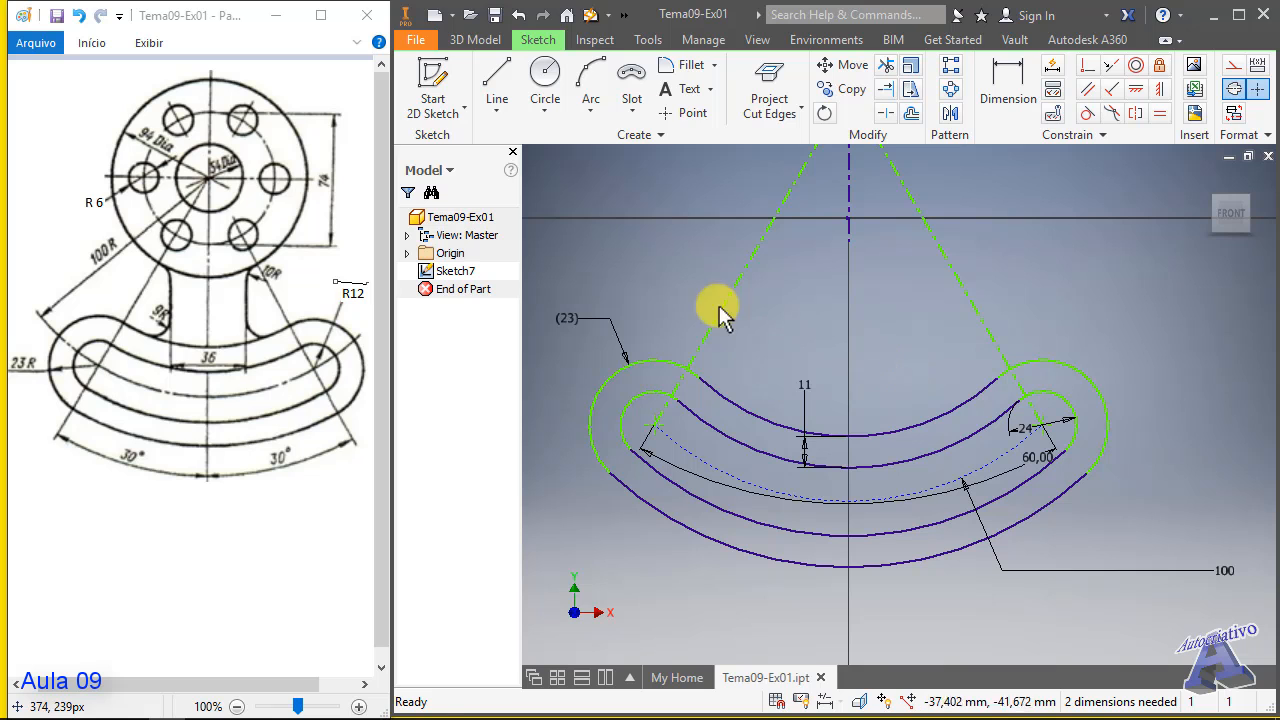
- Extrude the profile between the slot and the outer outline 30 mm as a solid, symmetric about the sketch plane
left_click(480, 39)
middle_click_drag(690, 250, 950, 520, "shift")
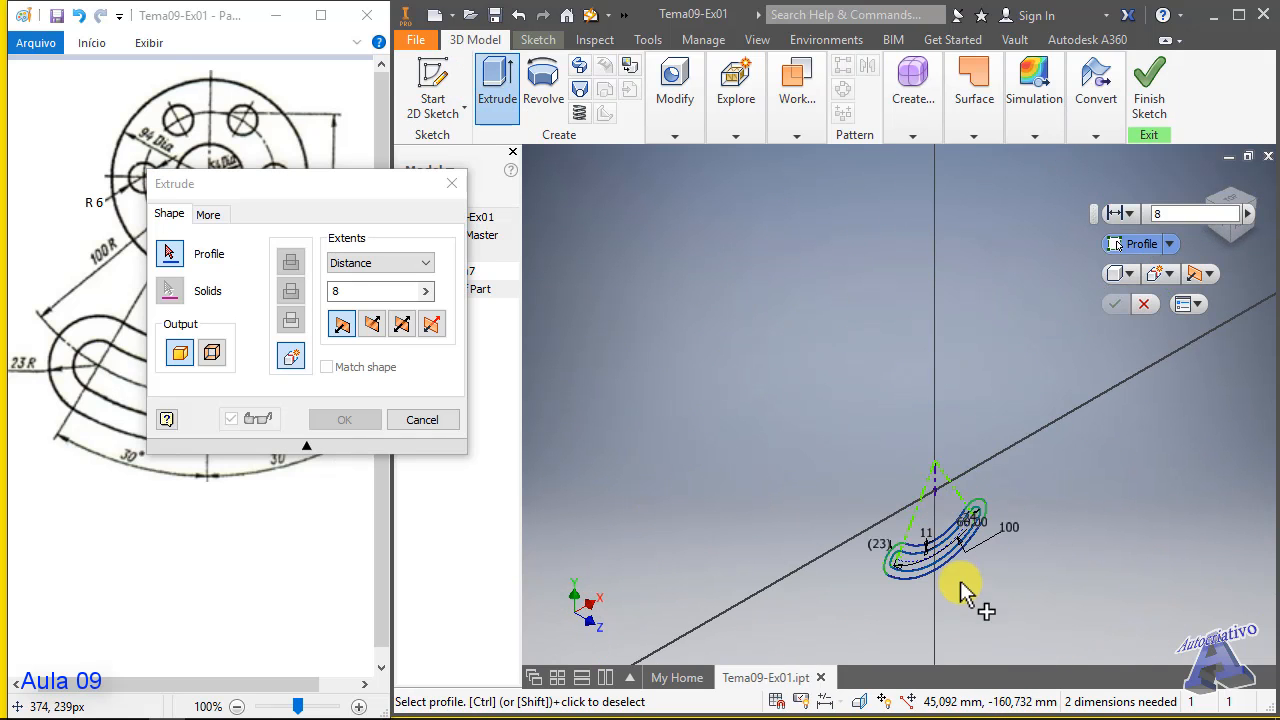
left_click(857, 445)
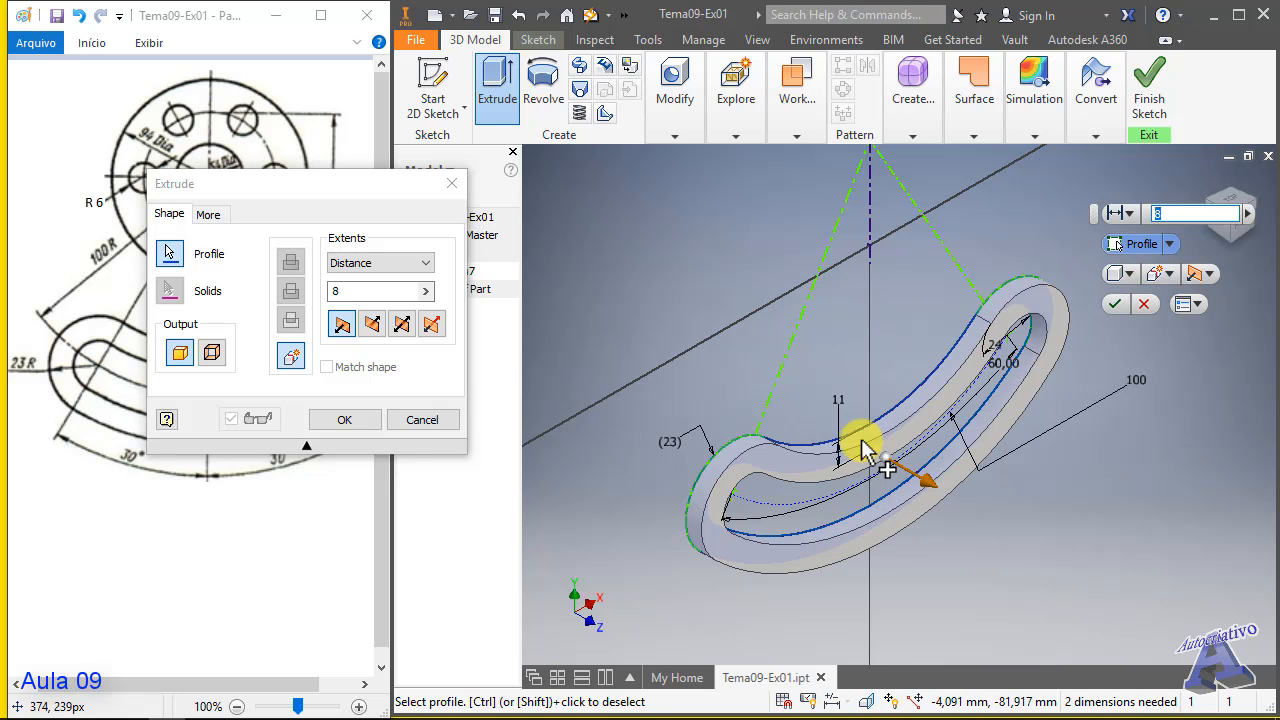
left_click(396, 323)
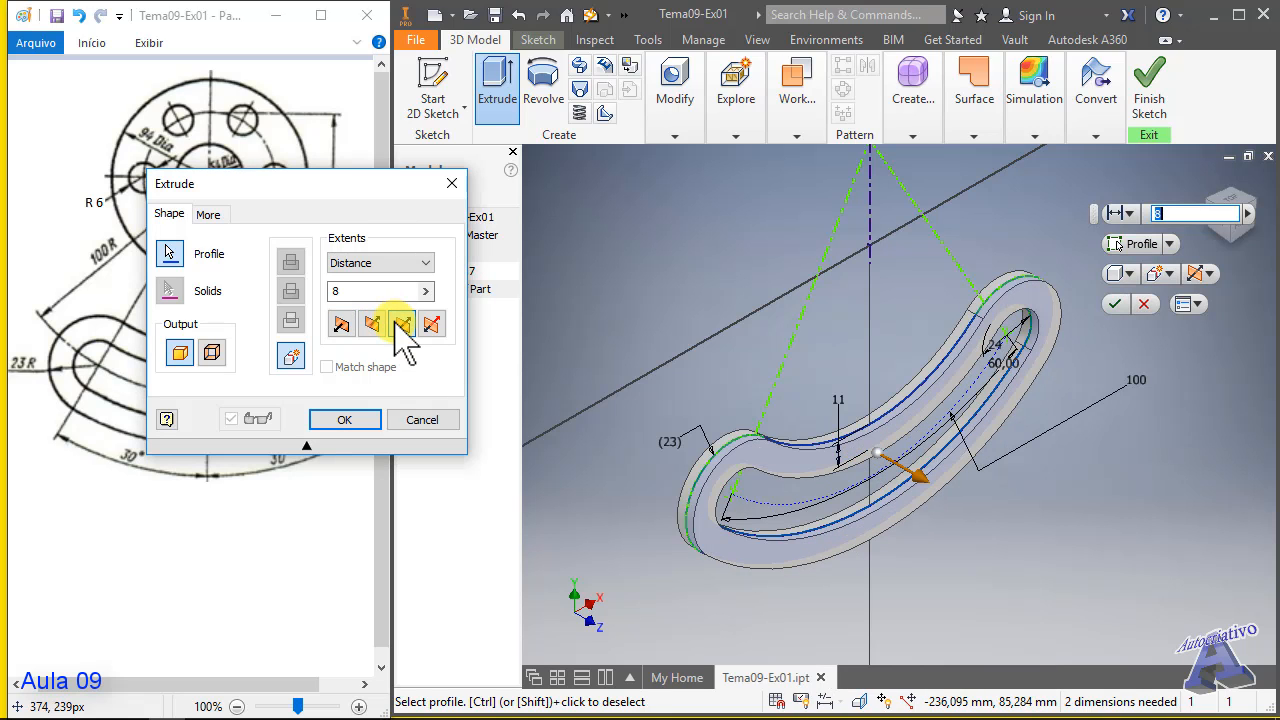
left_click(338, 290)
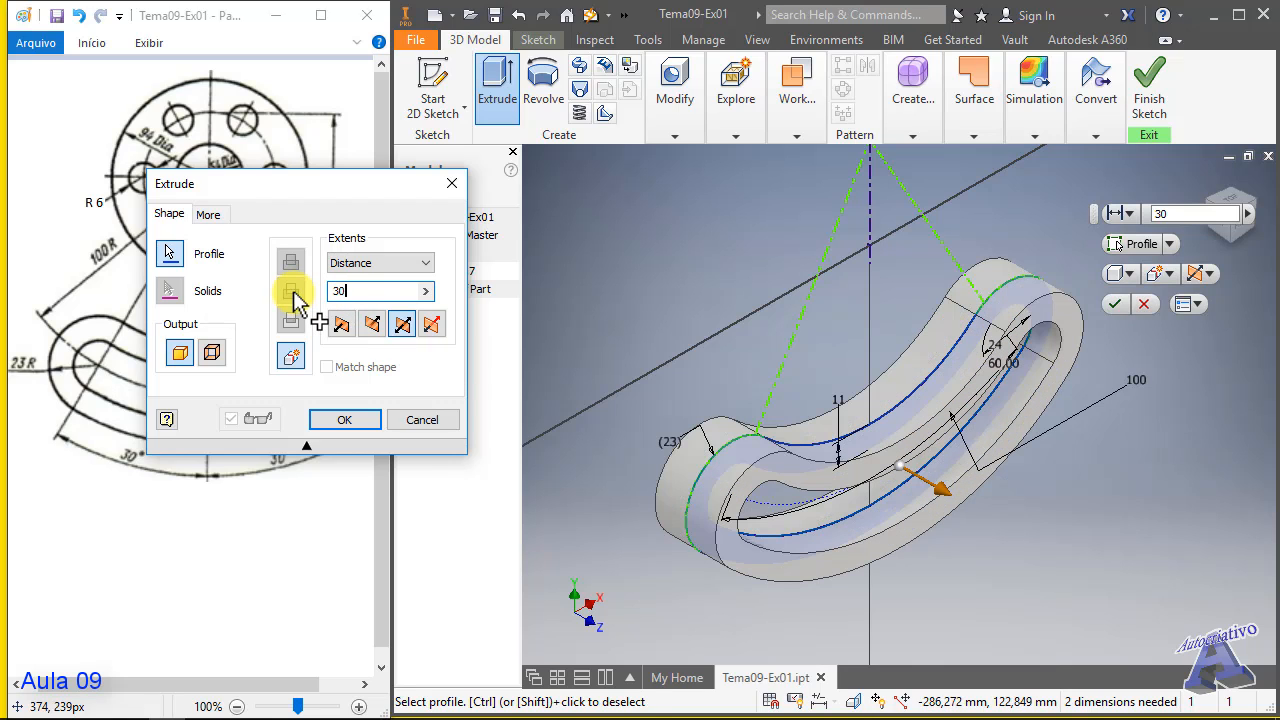
left_click(343, 290)
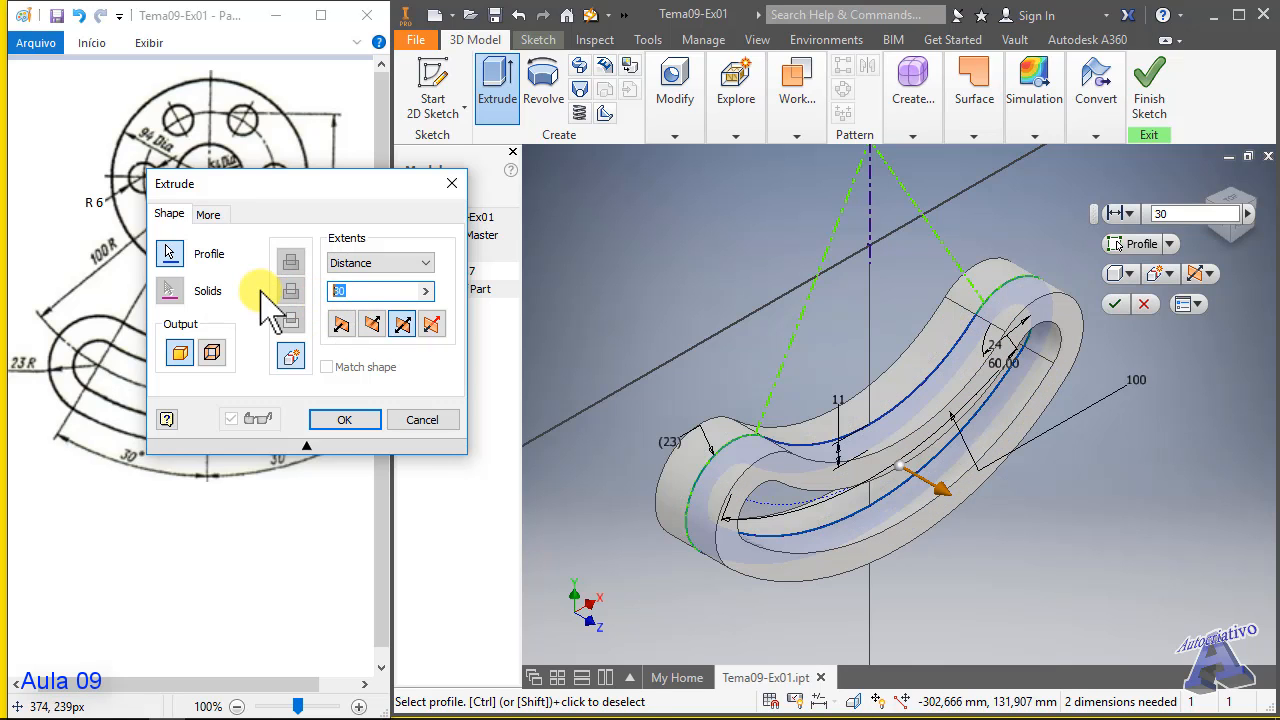
left_click(345, 420)
middle_click_drag(925, 480, 836, 482, "shift")
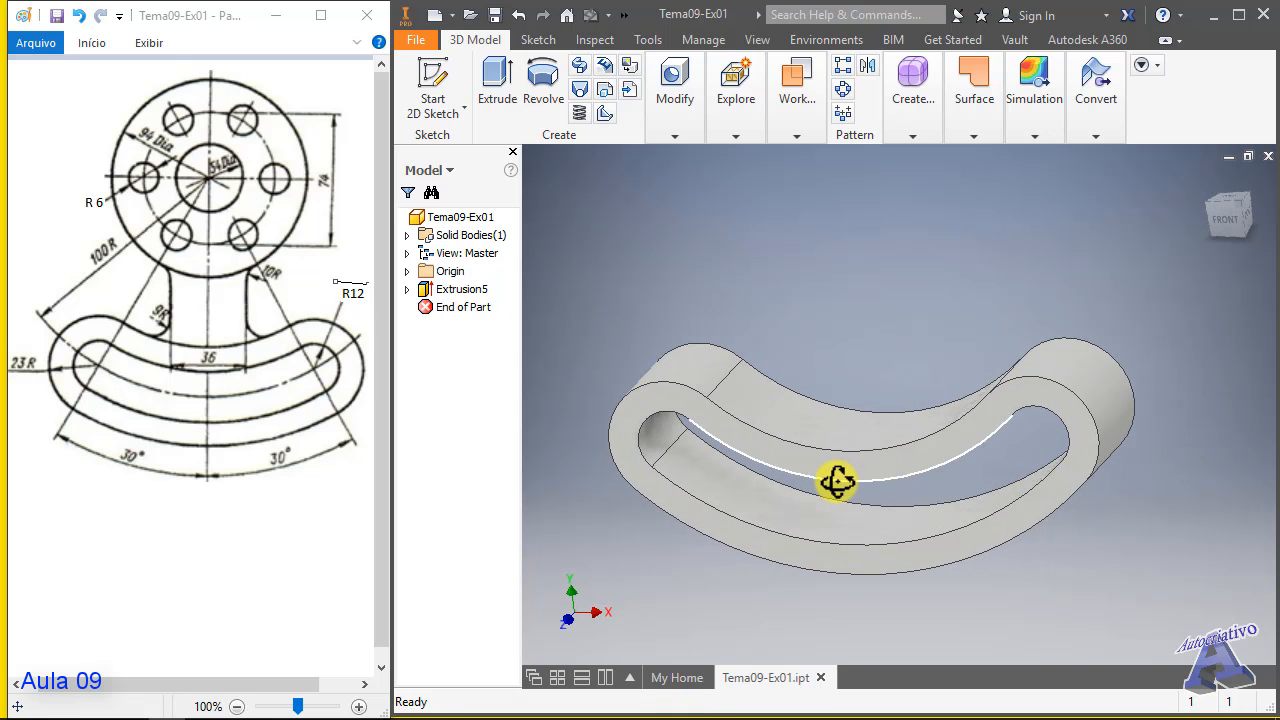
- Start a new 2D sketch on the XY plane of the origin for a Revolve feature
left_click(406, 271)
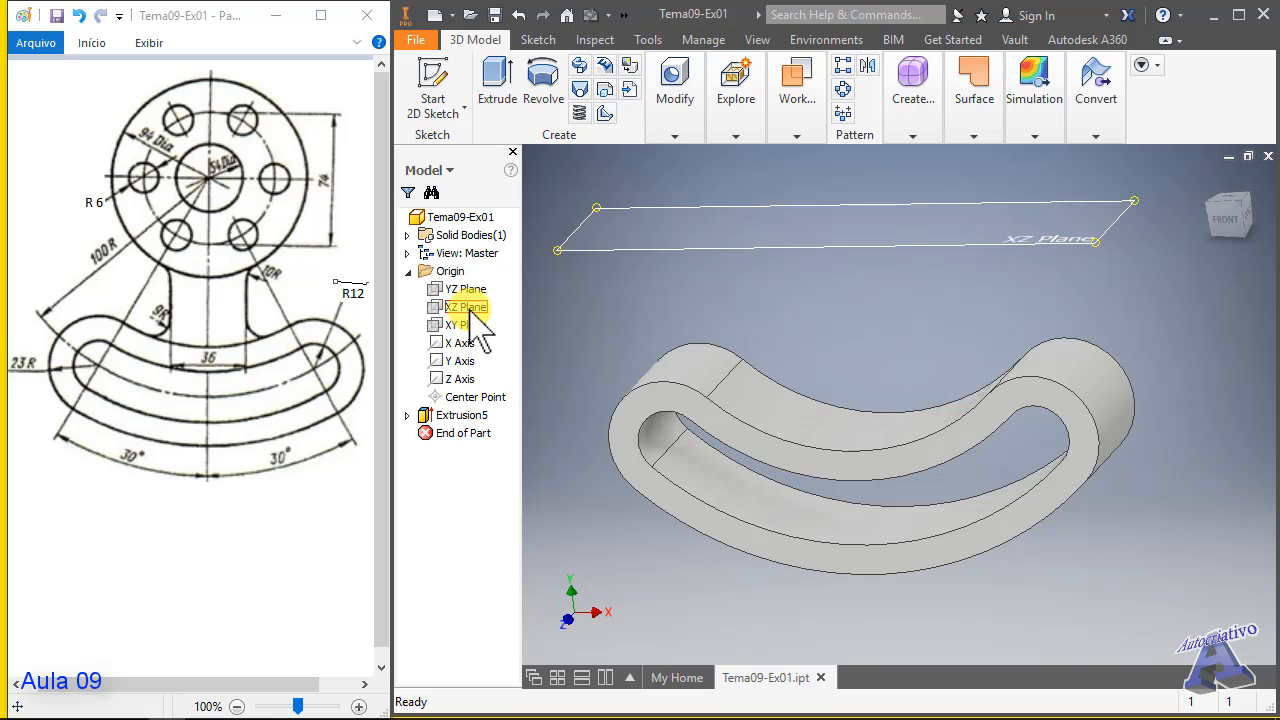
left_click(465, 325)
scroll(806, 380, "down", 4)
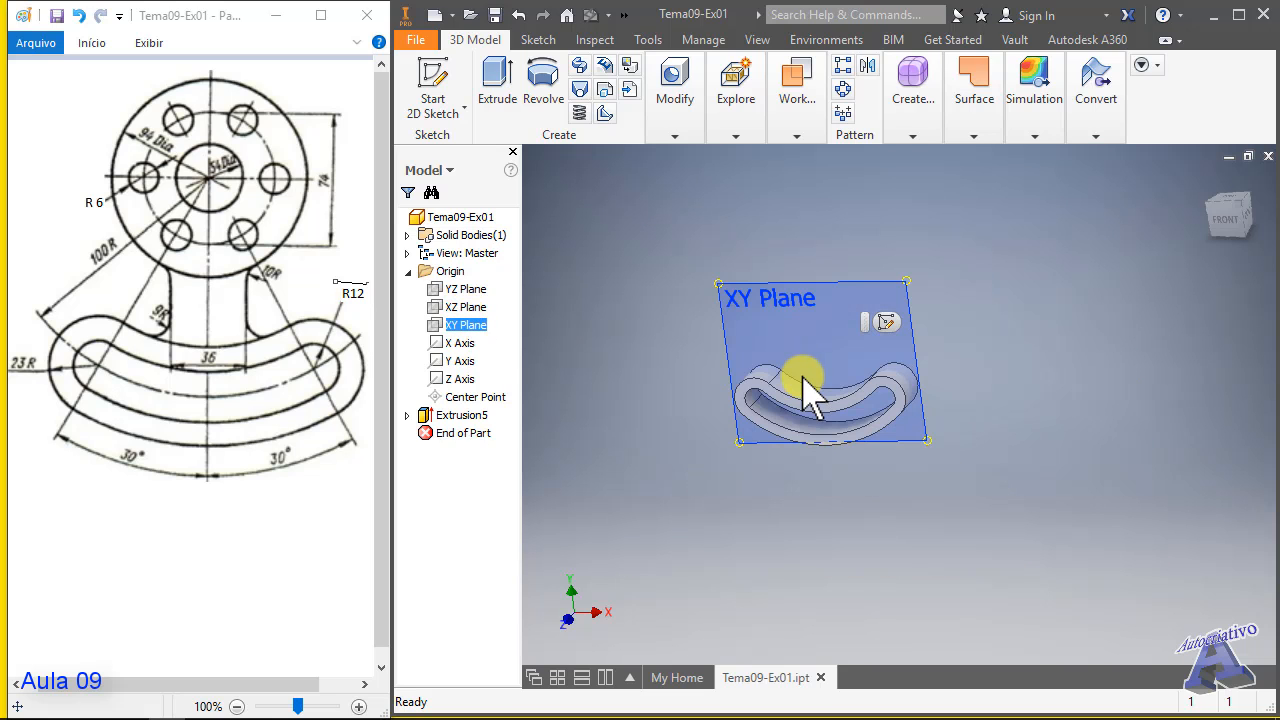
mouse_move(1006, 449)
middle_mouse_down("shift")
mouse_move(895, 445)
mouse_move(997, 443)
mouse_move(966, 429)
mouse_move(1006, 451)
middle_mouse_up("shift")
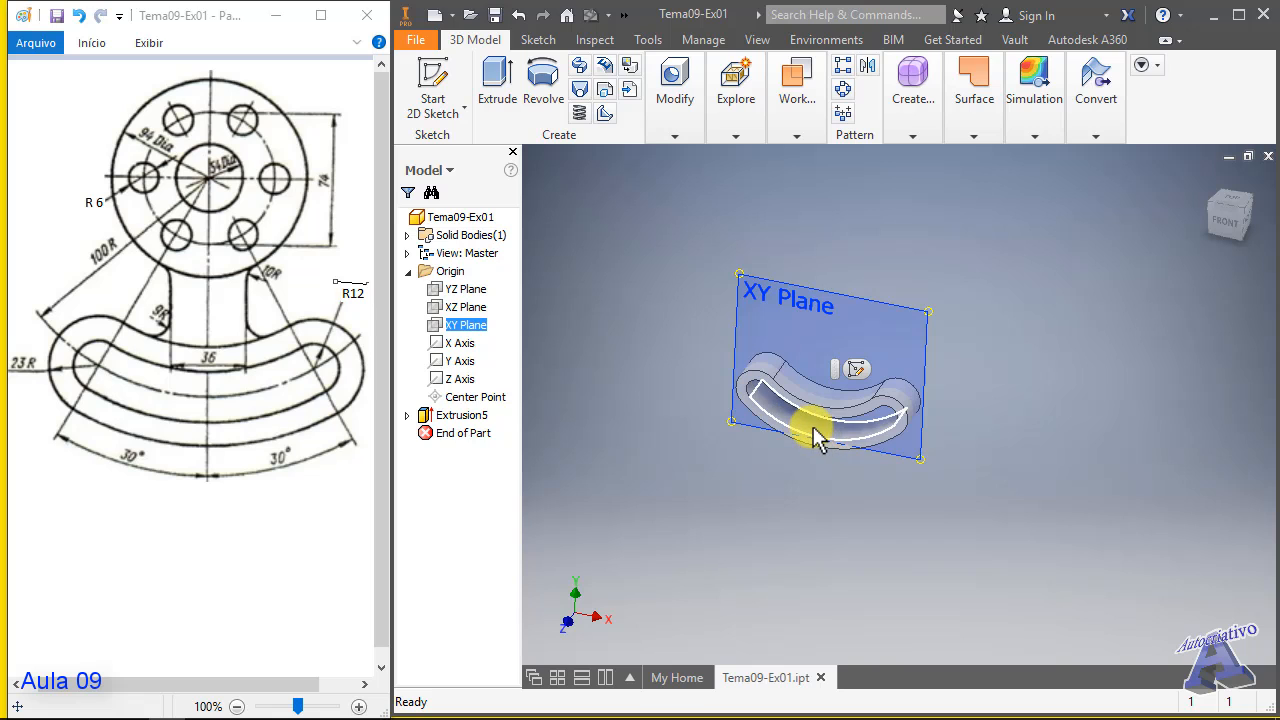
scroll(830, 425, "up", 3)
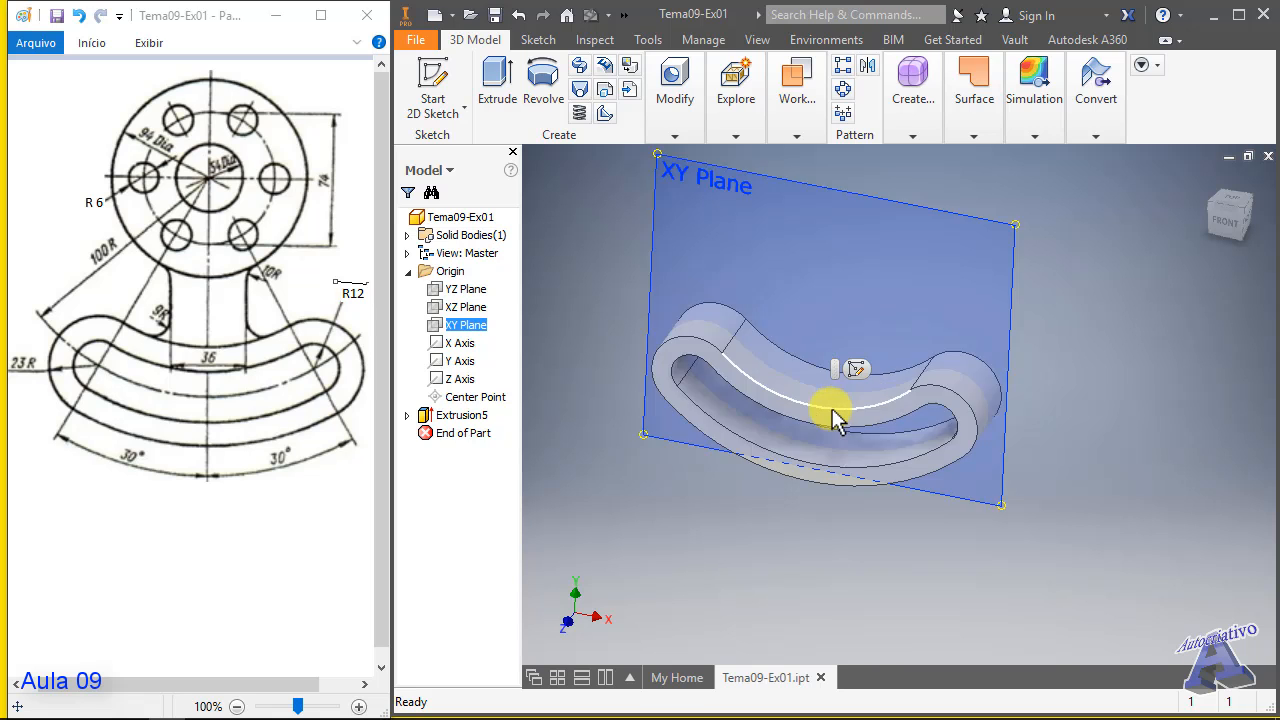
scroll(832, 408, "down", 3)
mouse_move(818, 442)
middle_mouse_down("shift")
mouse_move(776, 428)
mouse_move(810, 437)
middle_mouse_up("shift")
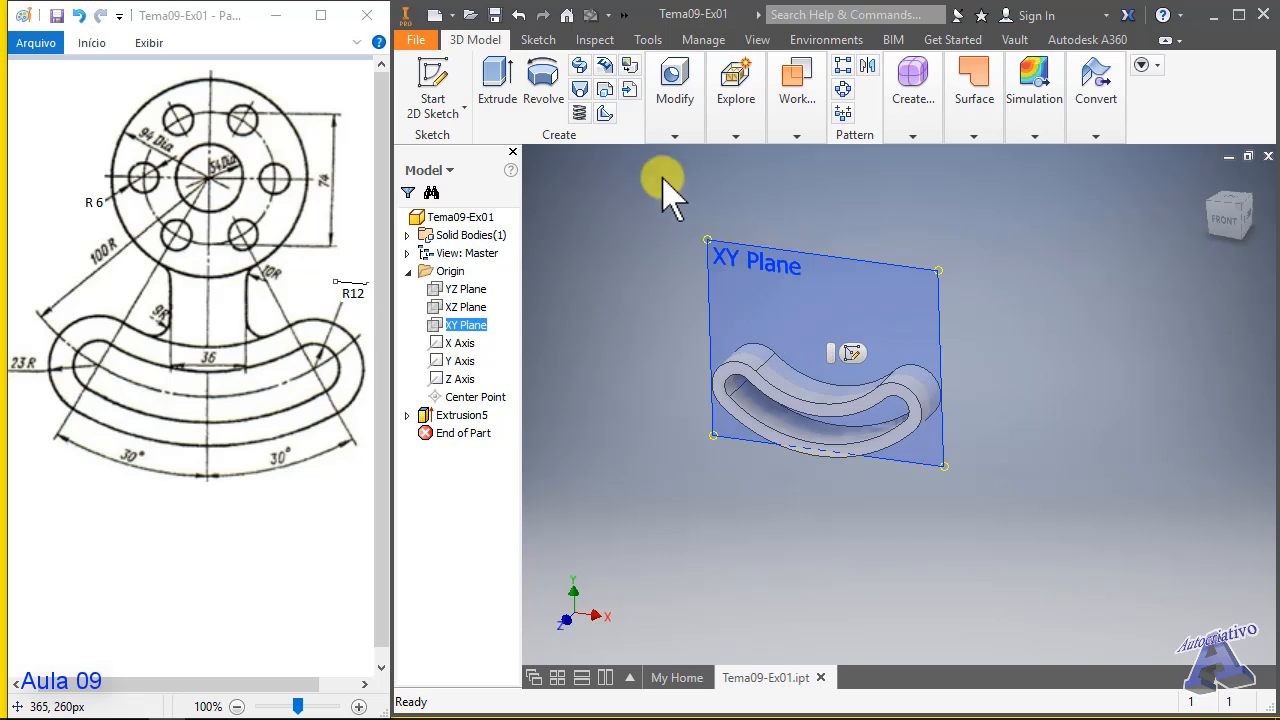
left_click(540, 80)
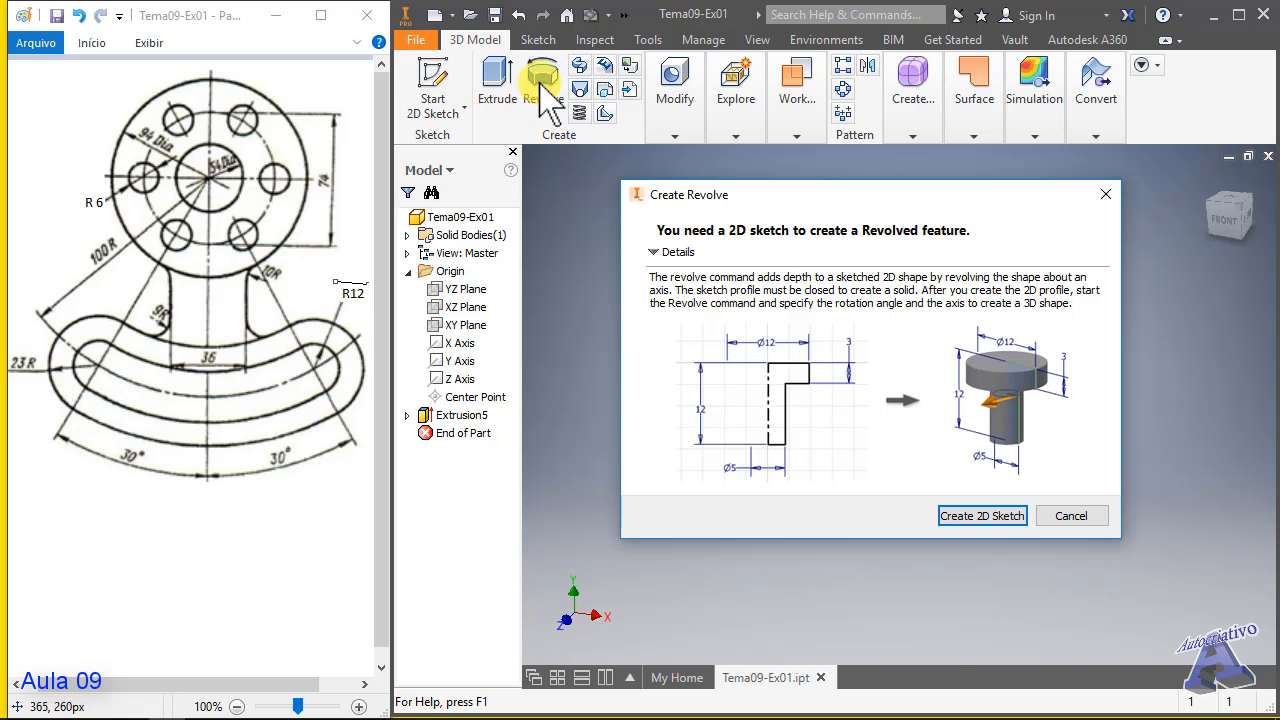
left_click(983, 516)
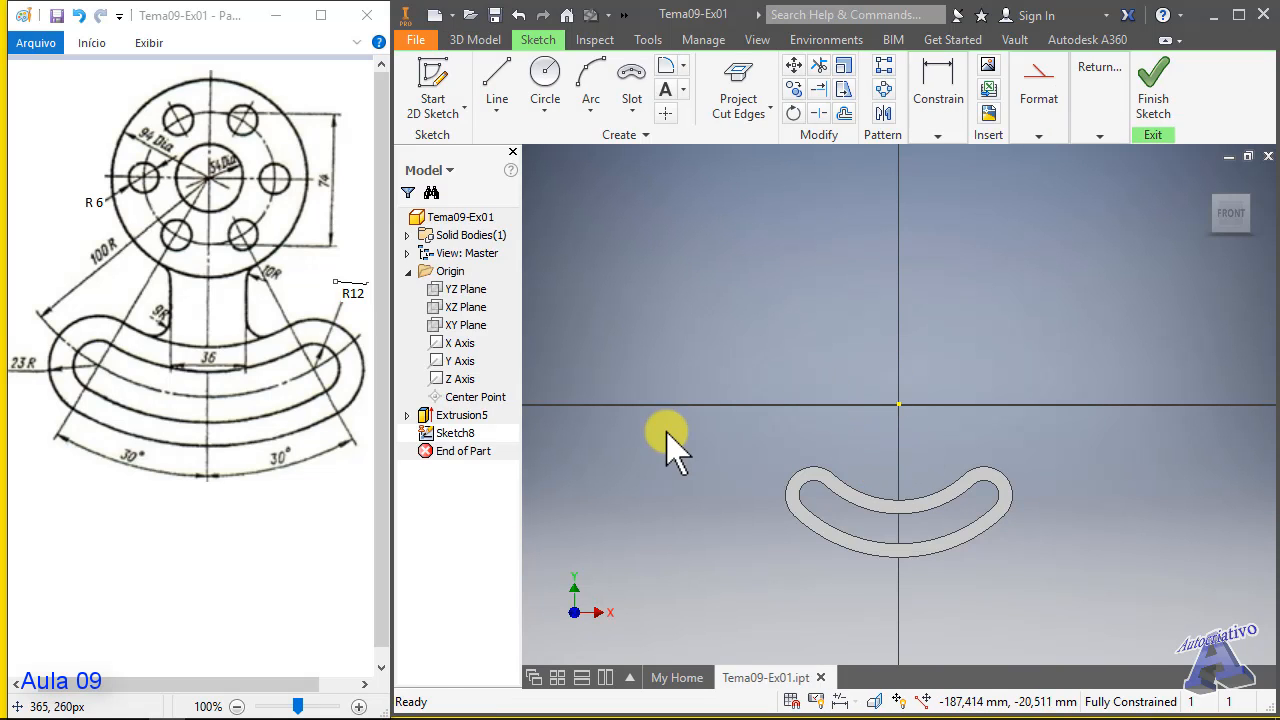
- Sketch a vertical centerline through the origin, running from above it to below the curved slot body
mouse_move(1018, 546)
middle_mouse_down()
mouse_move(934, 574)
mouse_move(963, 434)
middle_mouse_up()
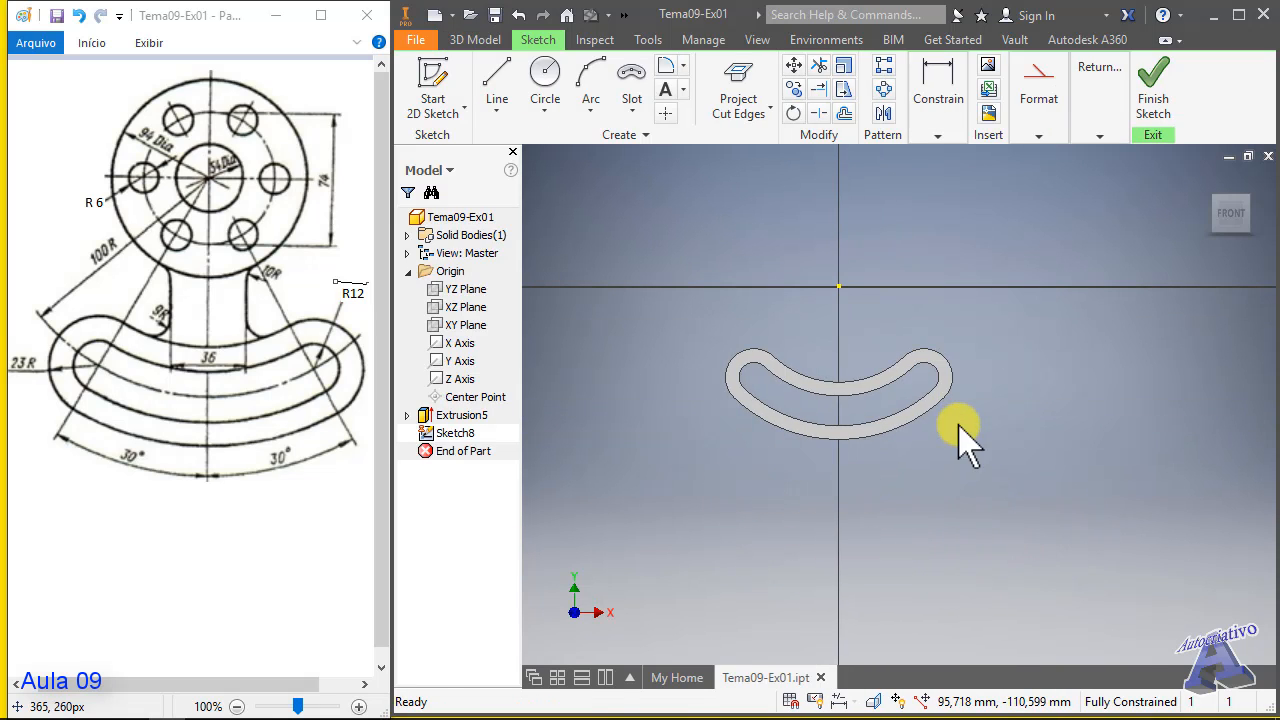
mouse_move(862, 458)
middle_mouse_down("shift")
mouse_move(820, 466)
mouse_move(815, 255)
middle_mouse_up("shift")
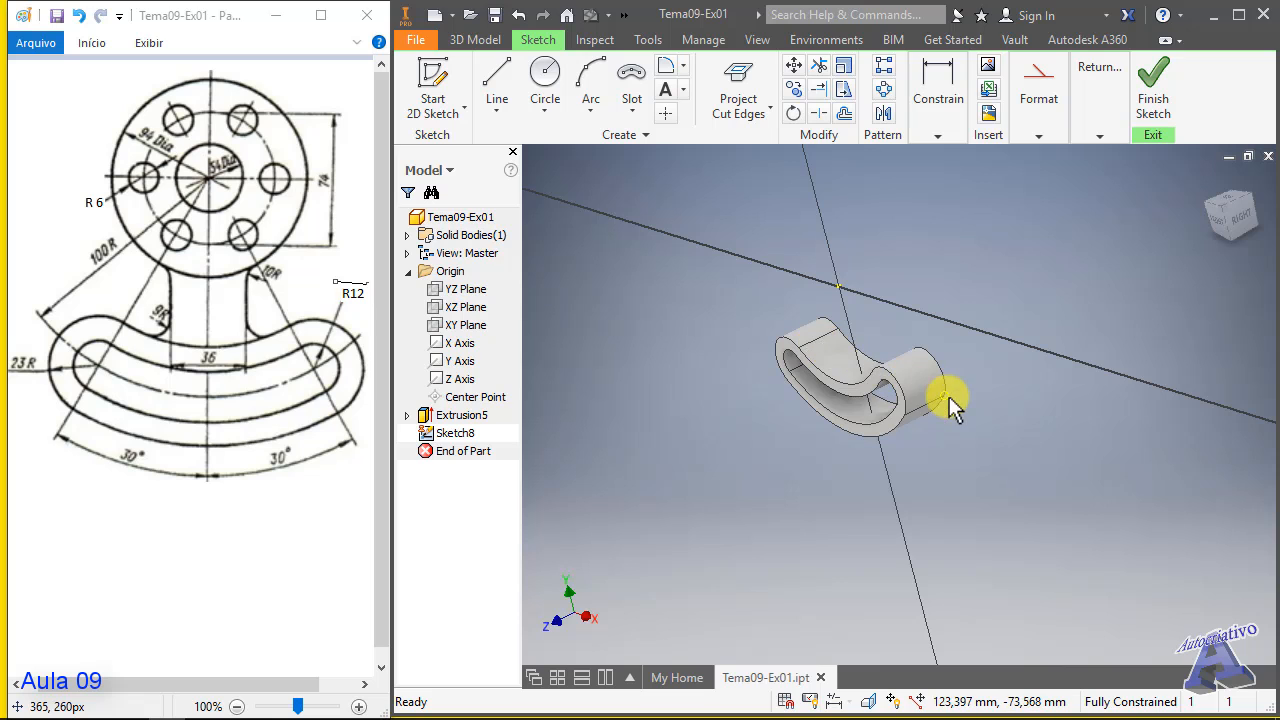
left_click(1218, 228)
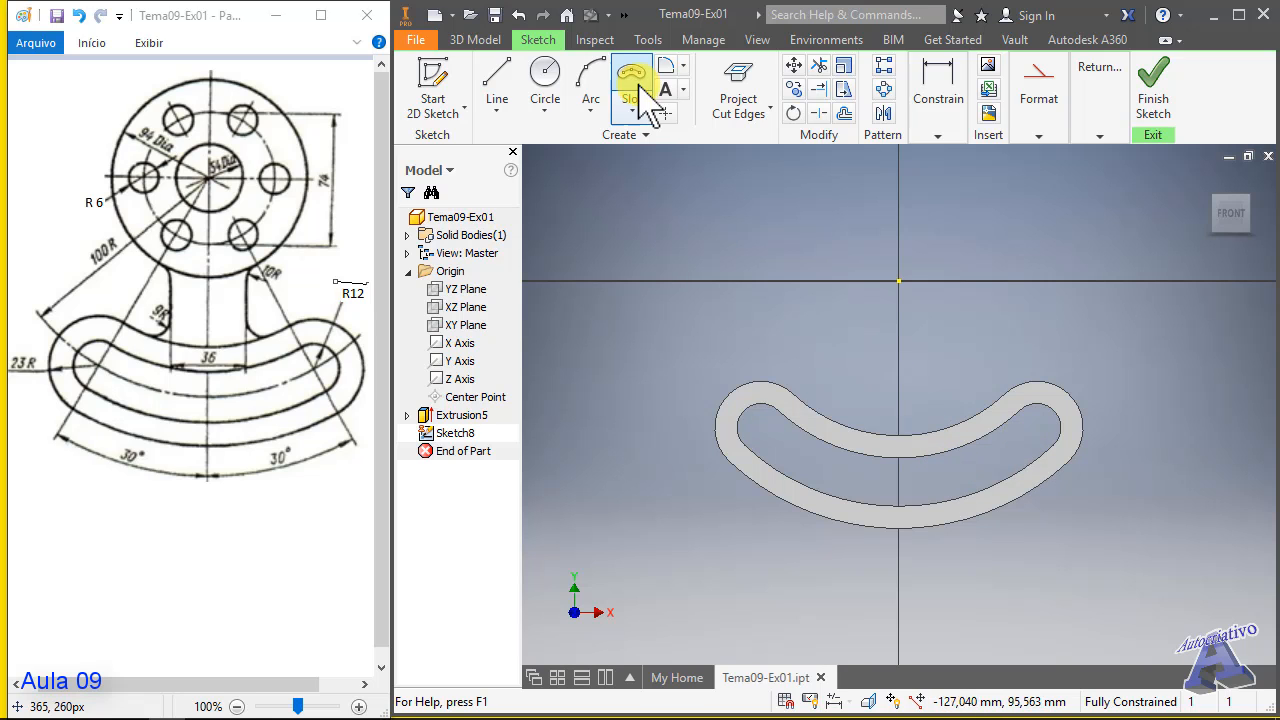
left_click(497, 80)
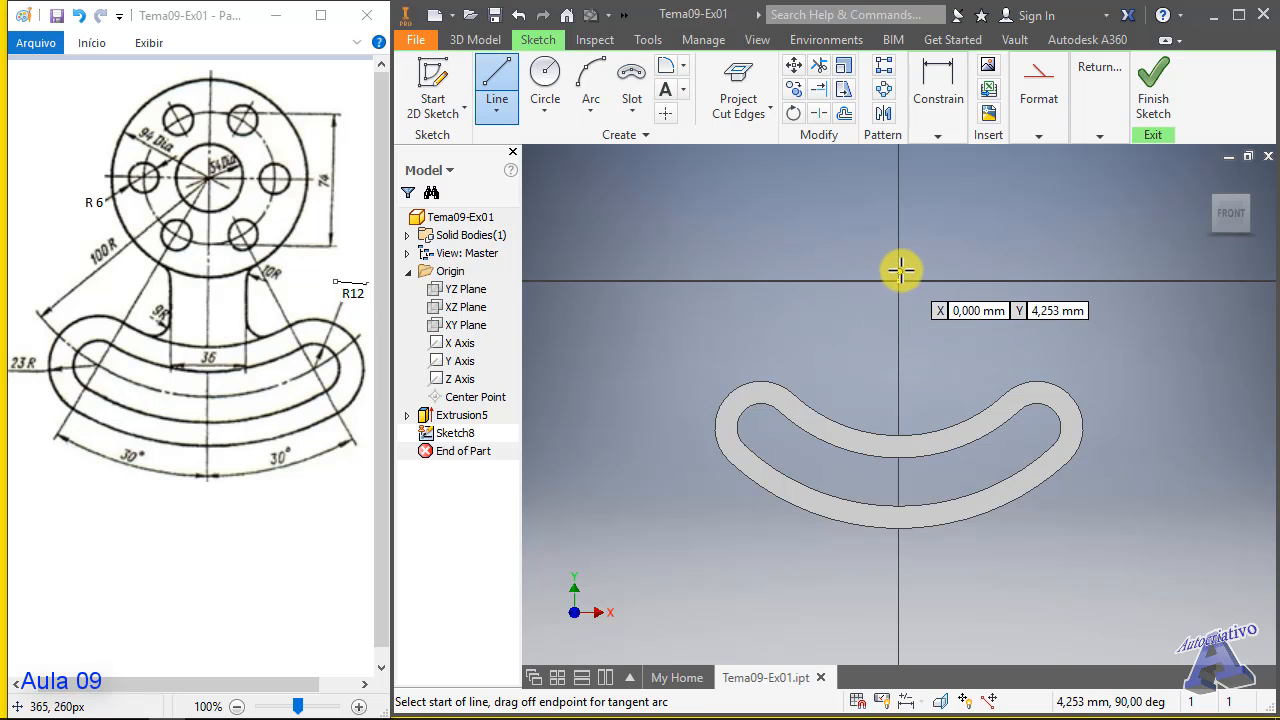
left_click(1040, 110)
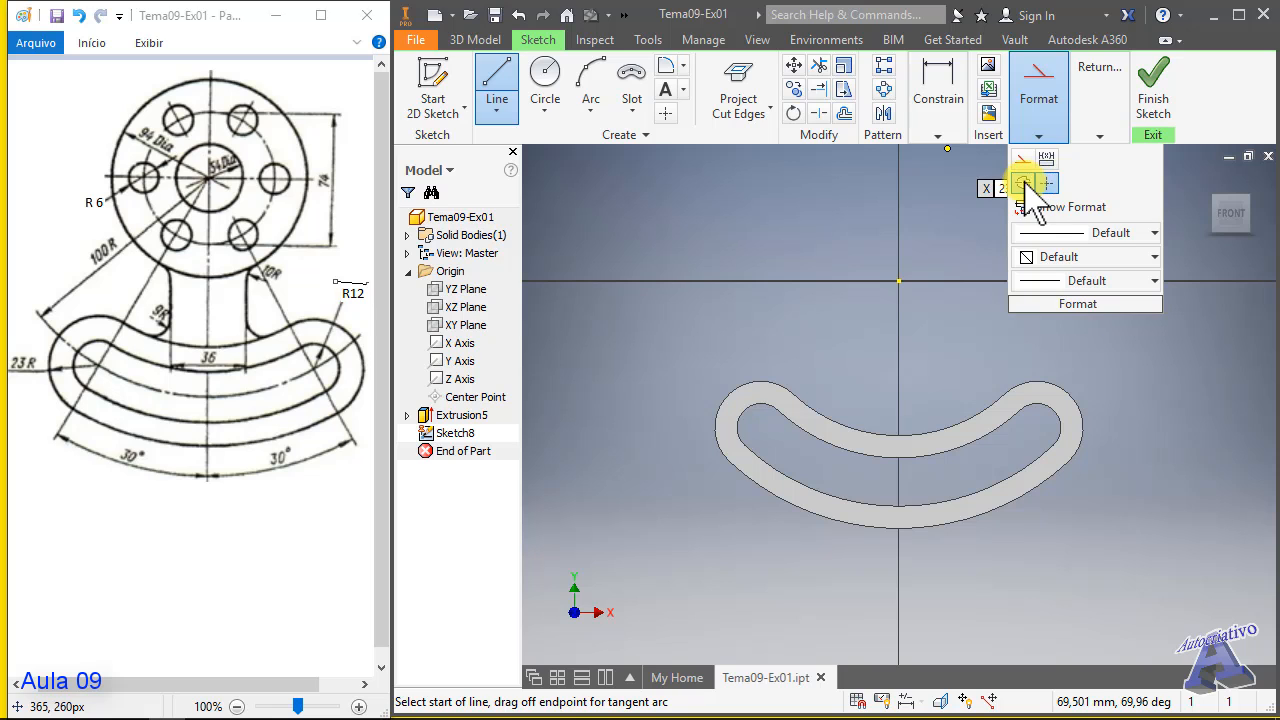
left_click(1024, 184)
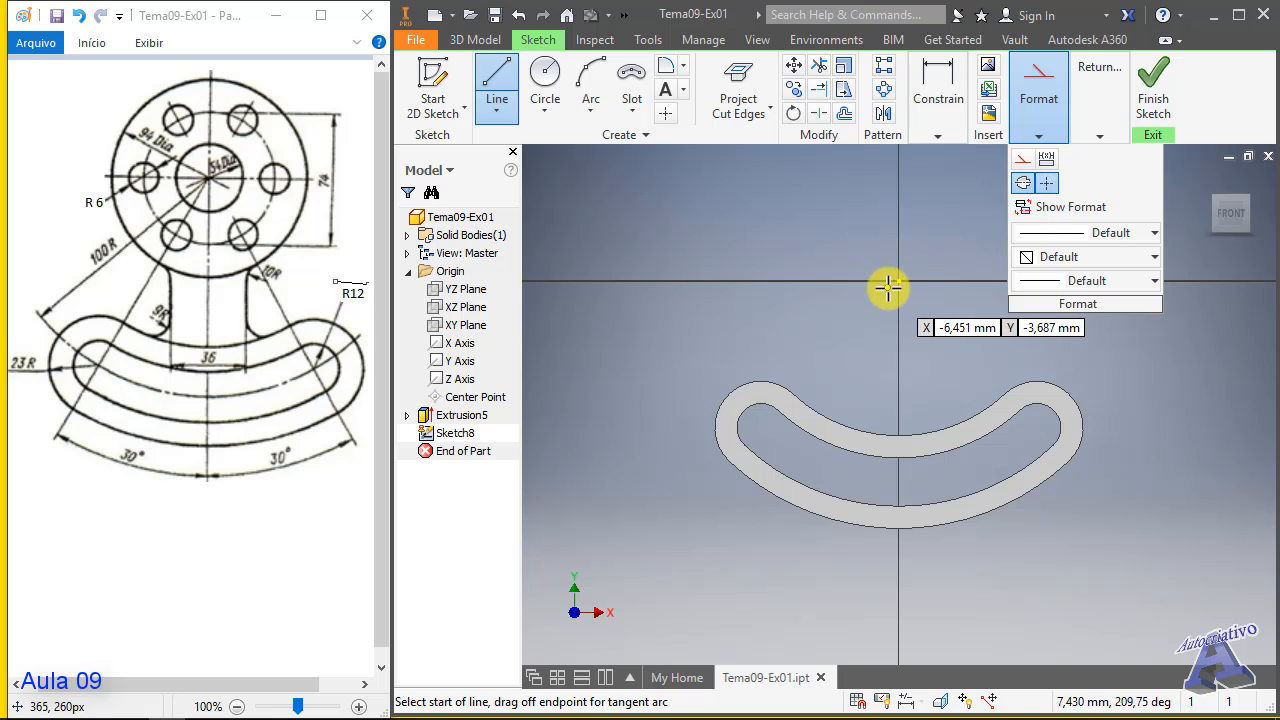
left_click(899, 199)
left_click(901, 652)
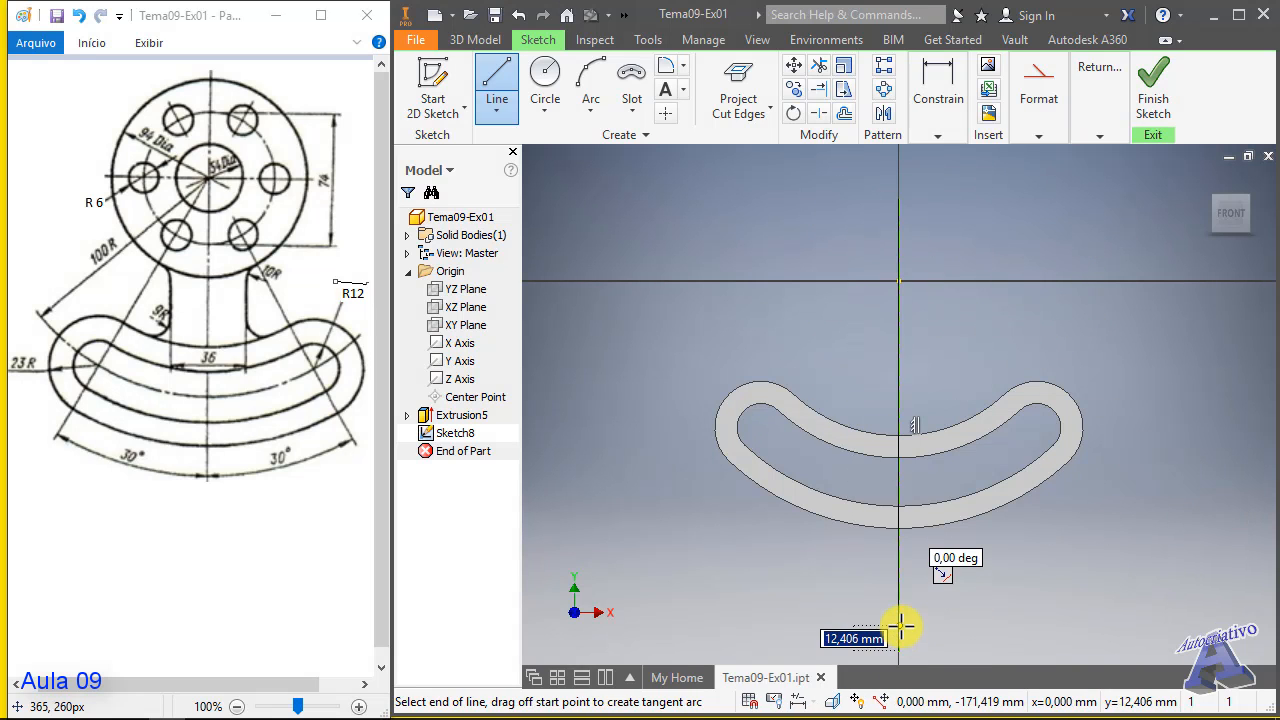
key("Escape")
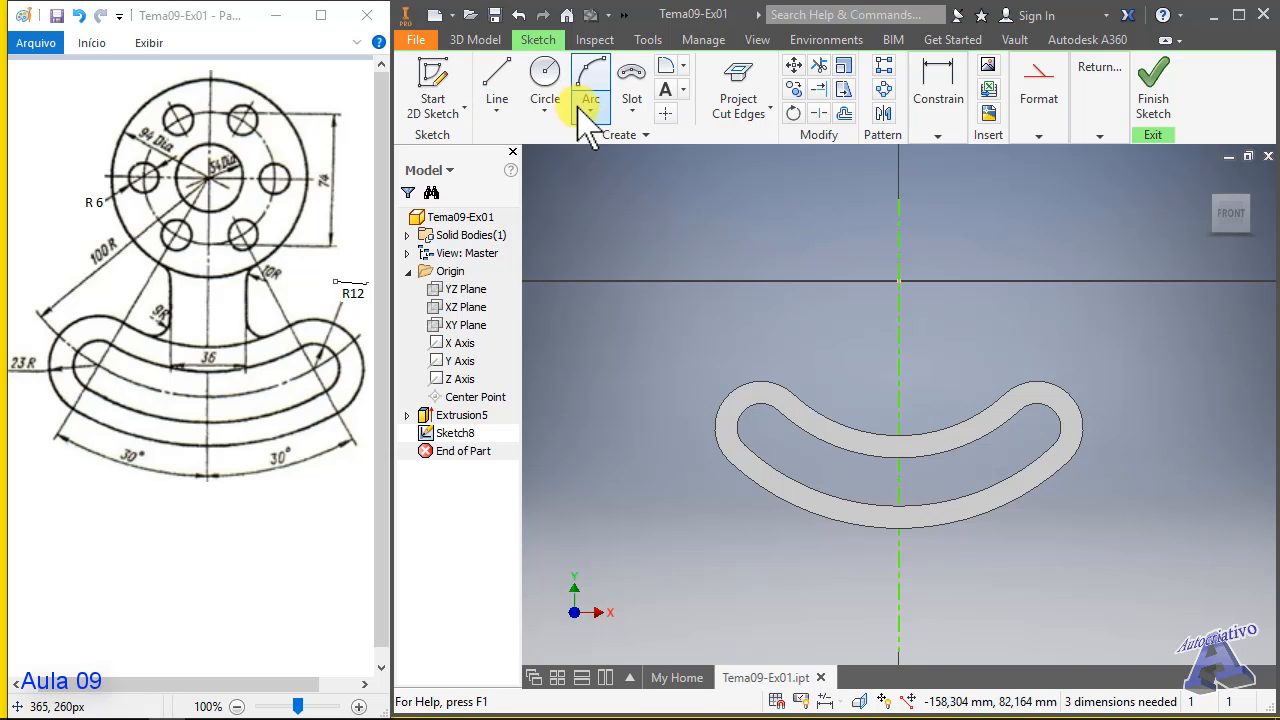
- Sketch a two-point rectangle about 16 mm wide and 50 mm tall from the centerline leftwards, reaching into the slot body's upper band
left_click(640, 112)
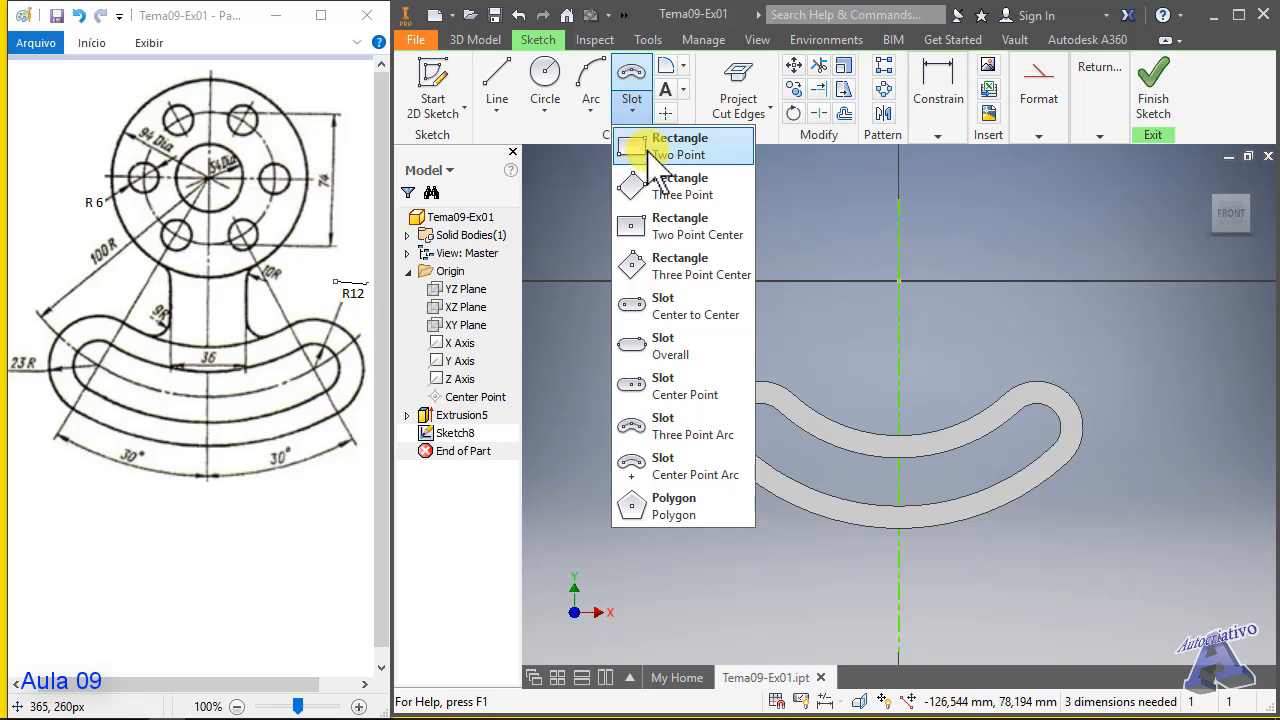
left_click(657, 145)
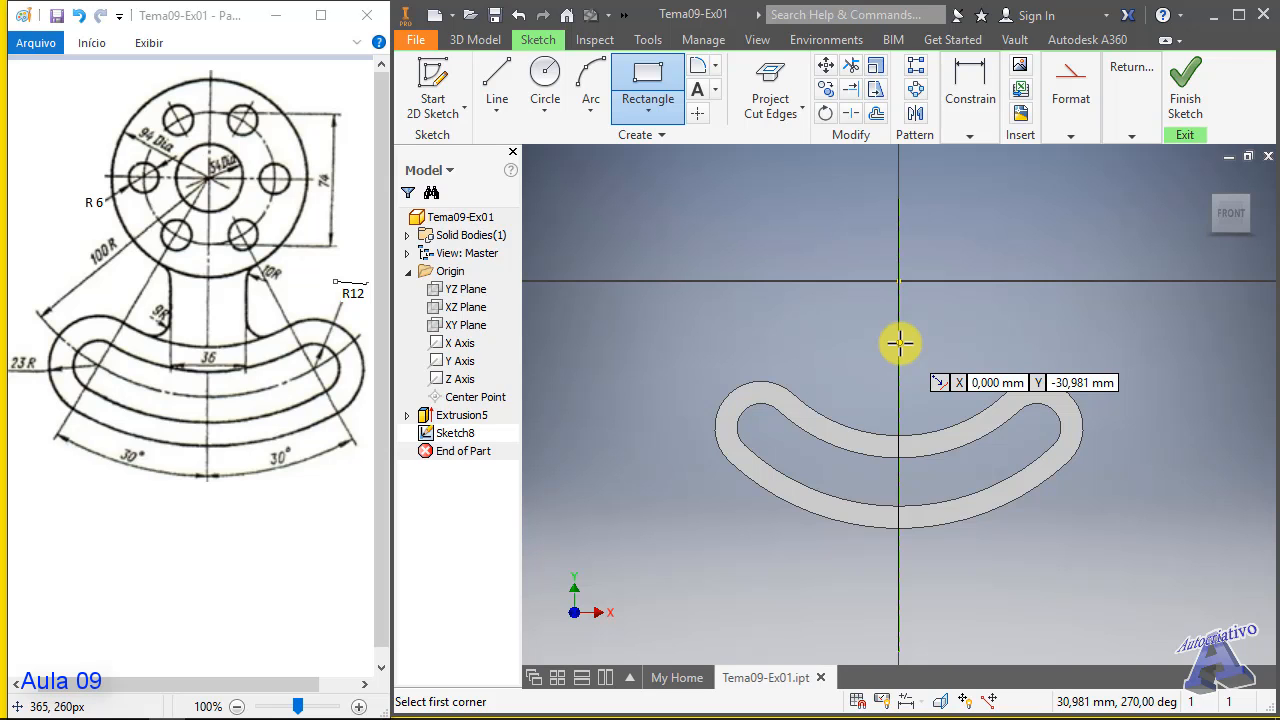
left_click(896, 341)
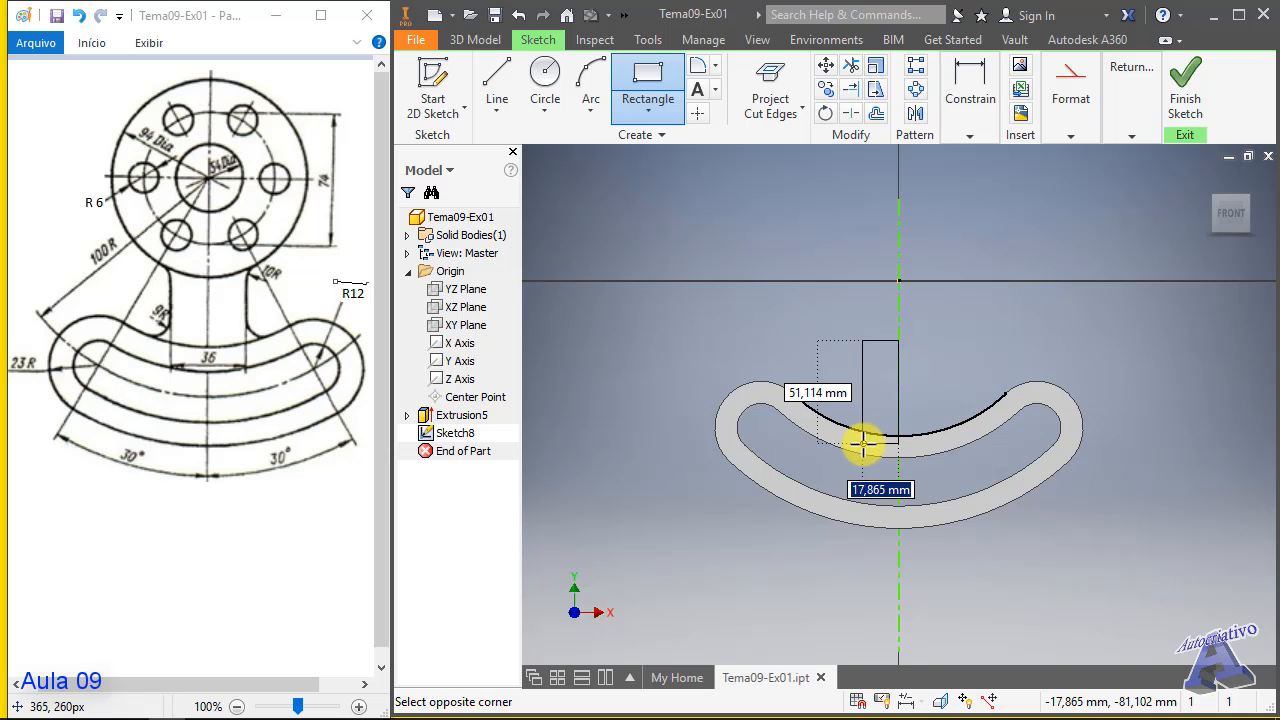
left_click(866, 433)
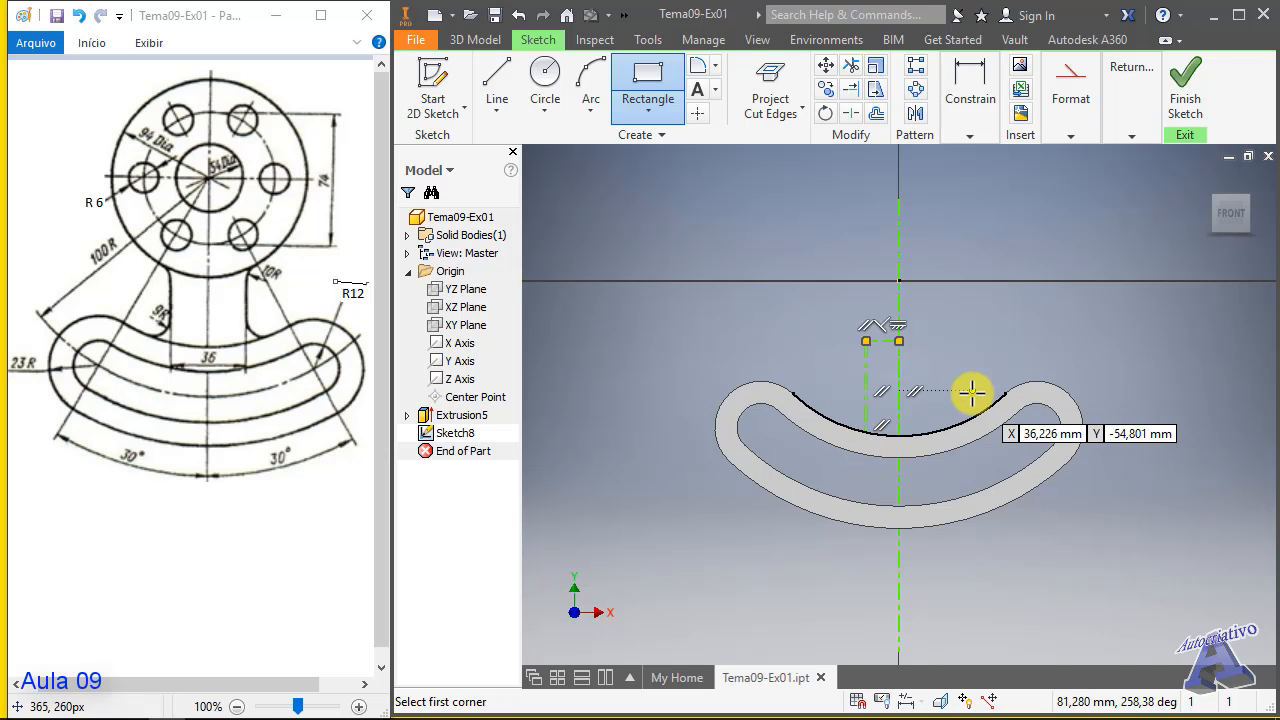
left_click(1077, 158)
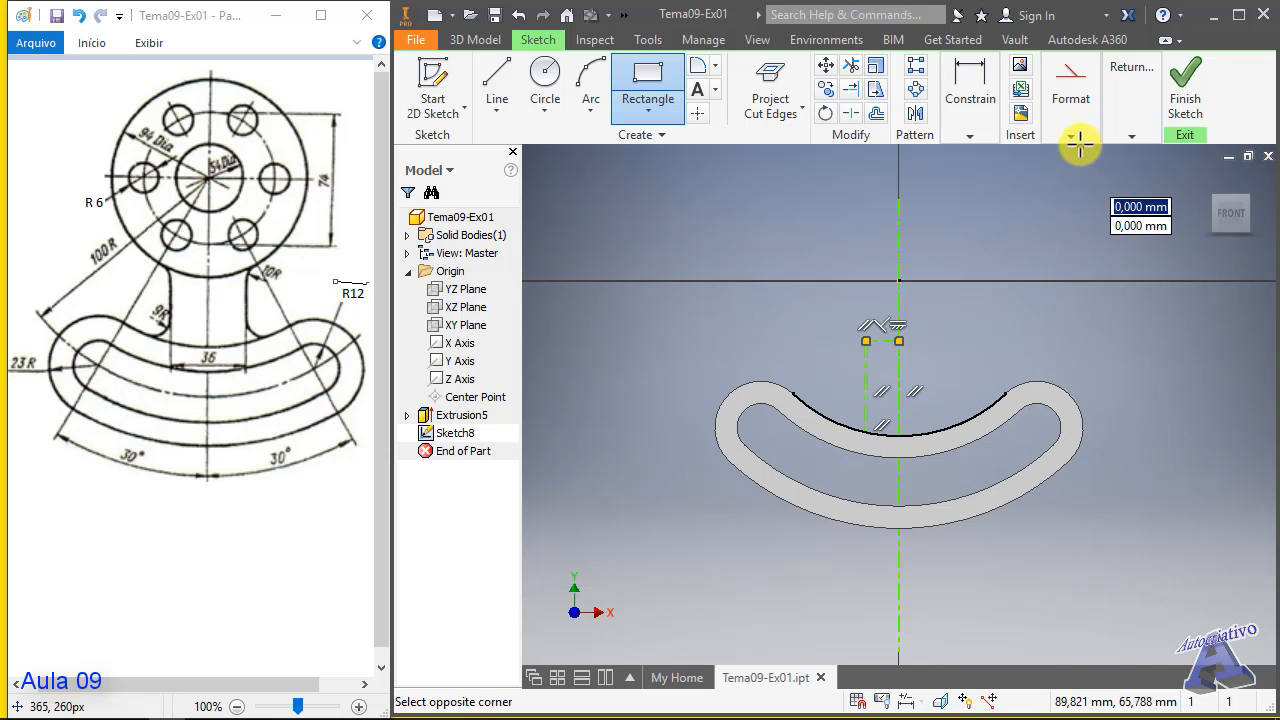
left_click(1071, 136)
key("Escape")
key("Escape")
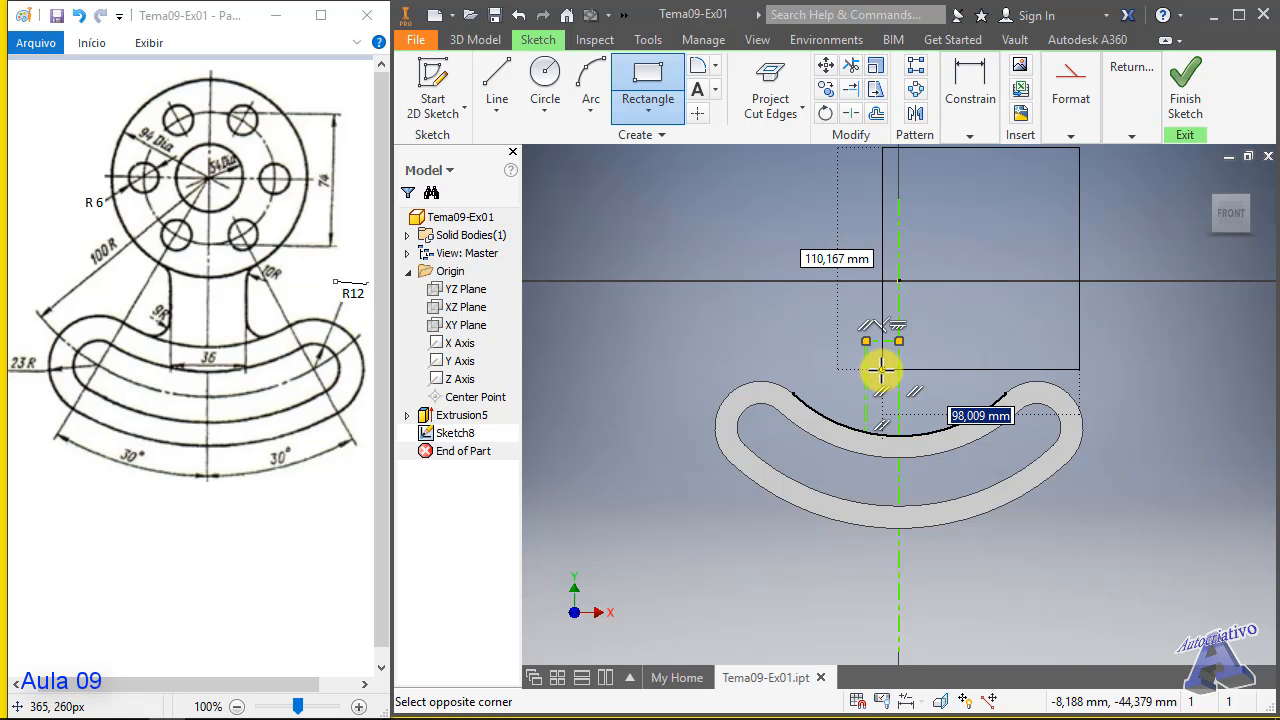
left_click(867, 368)
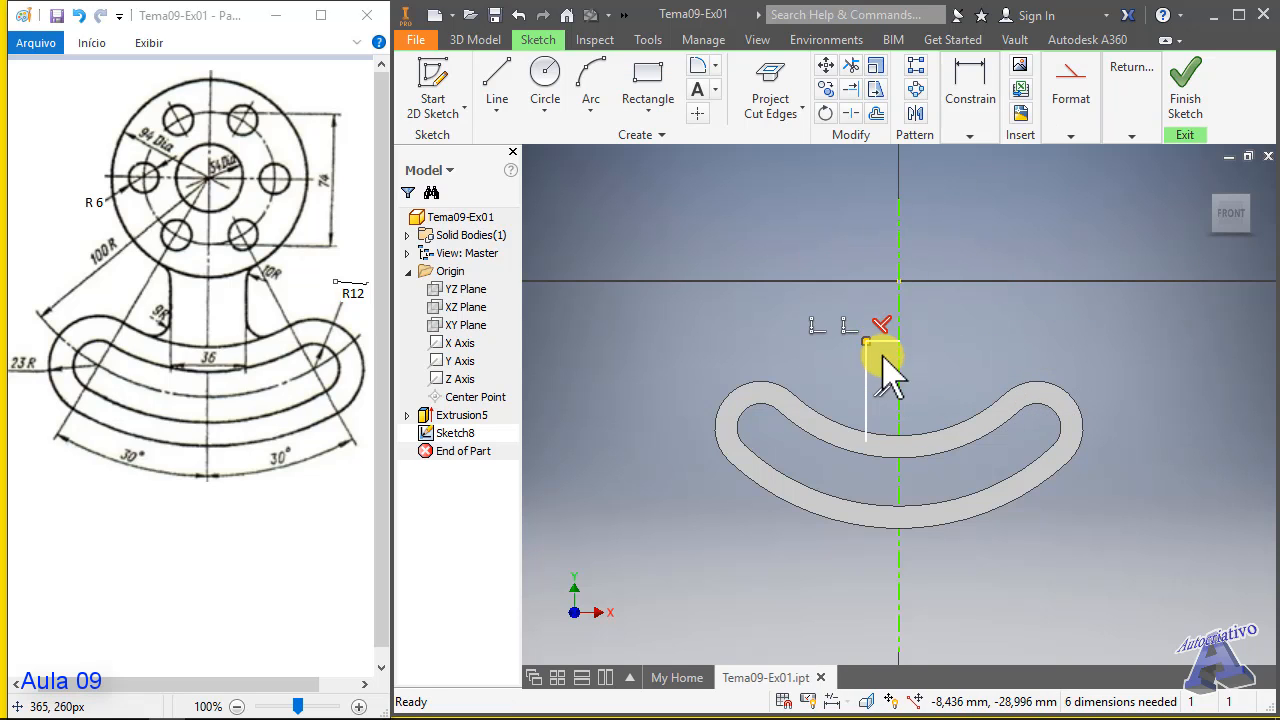
- Convert the rectangle's four lines from centerline format to normal sketch lines and turn the centerline format off
left_click_drag(846, 323, 925, 455)
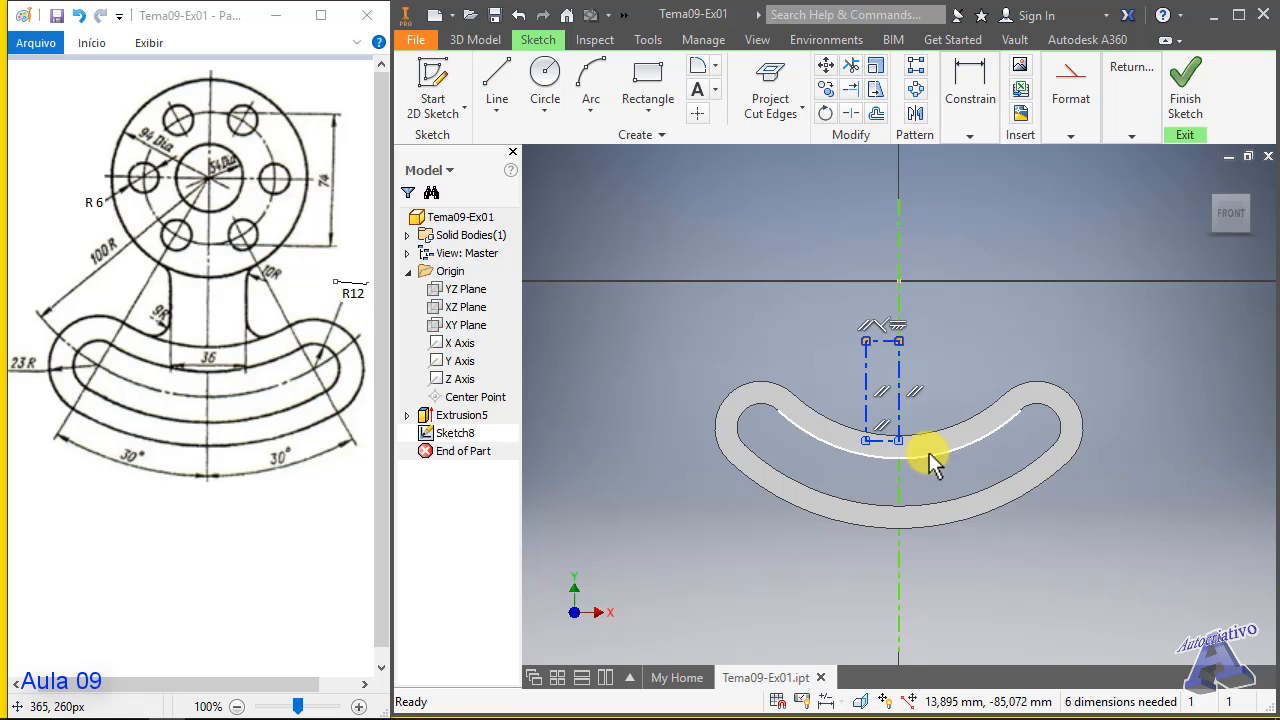
left_click(1071, 136)
left_click(1058, 184)
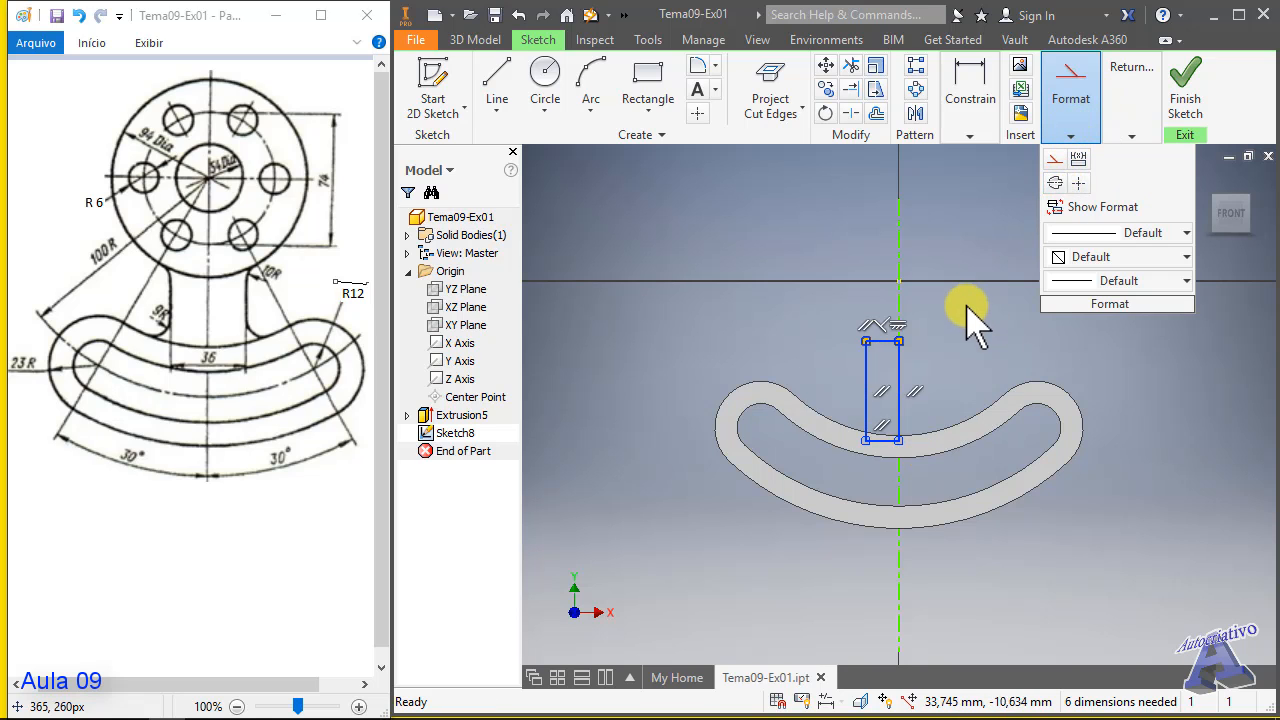
left_click(970, 330)
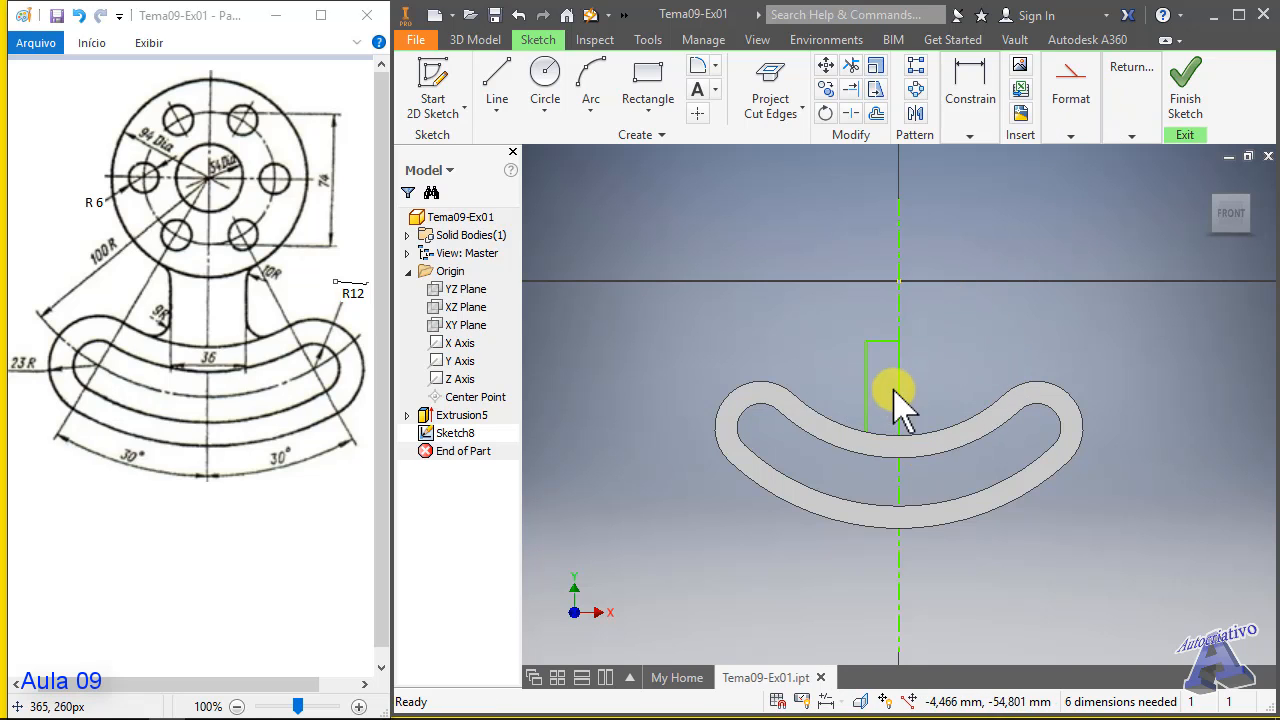
- Dimension the rectangle's left edge about the centerline as a 36 mm diameter and move its lower edge up into the slot body's band
left_click(970, 110)
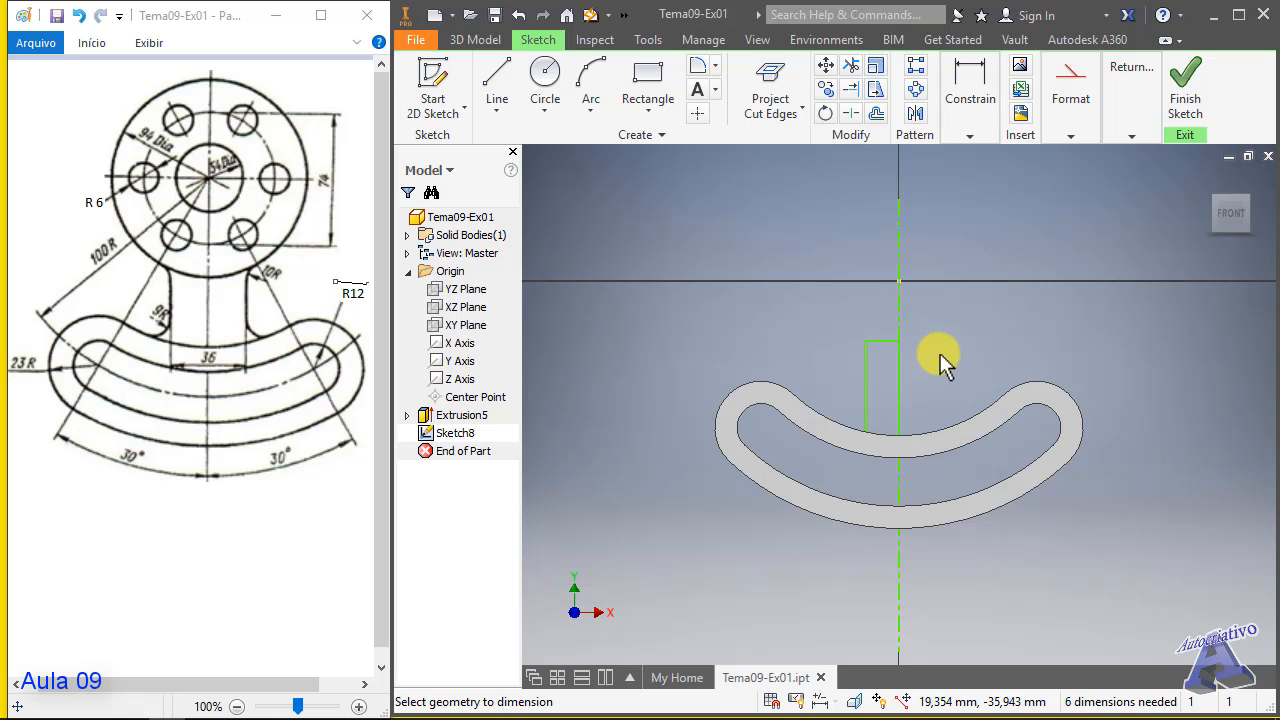
left_click(865, 372)
left_click(898, 302)
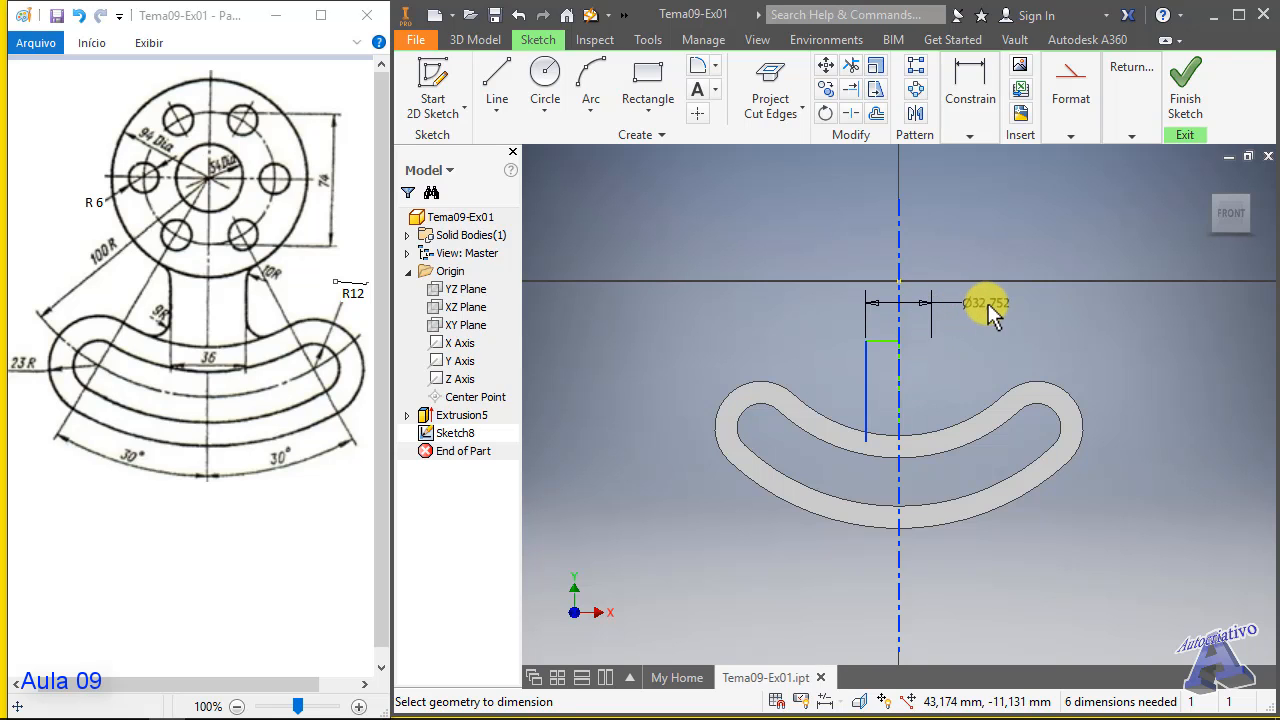
left_click(990, 305)
key("Return")
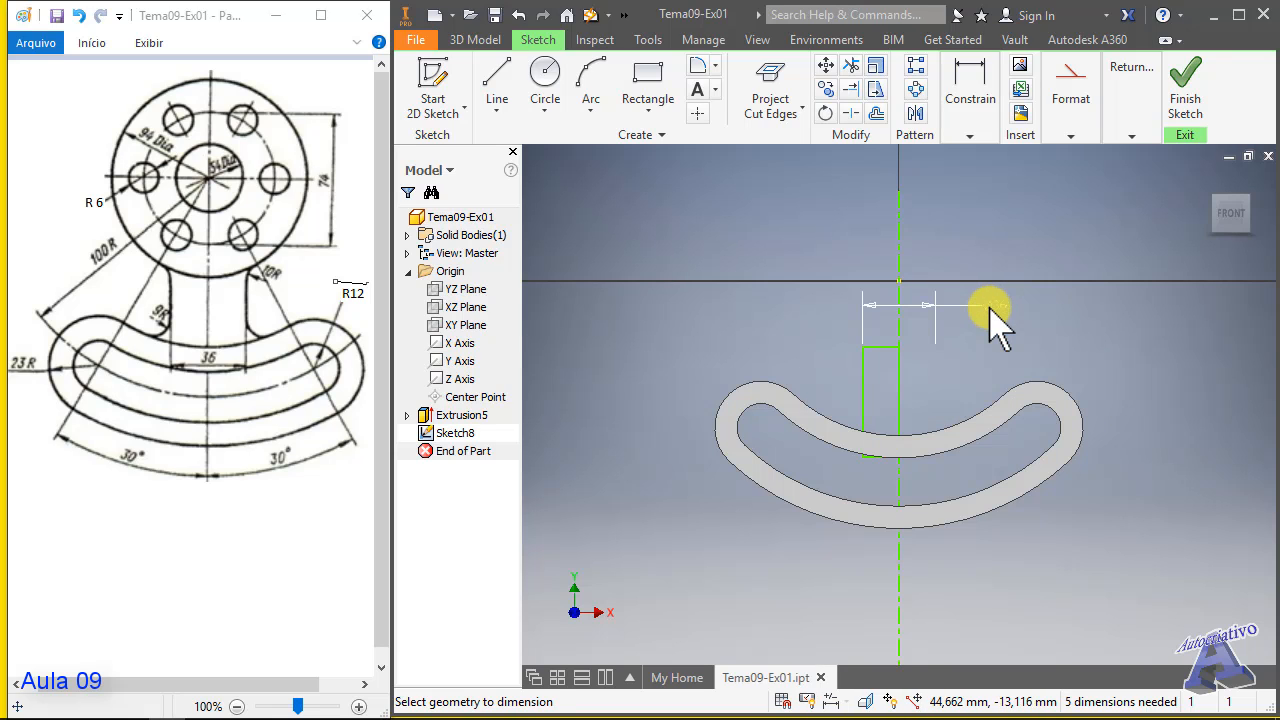
key("Escape")
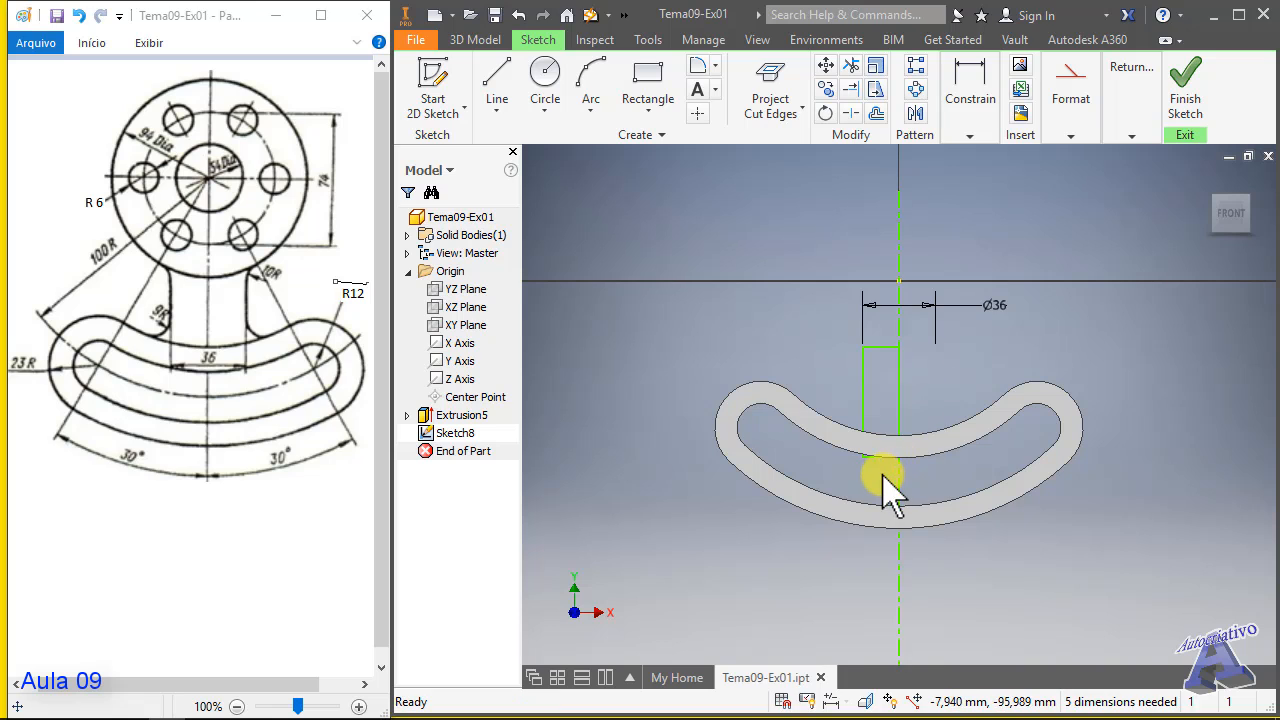
left_click_drag(871, 456, 870, 446)
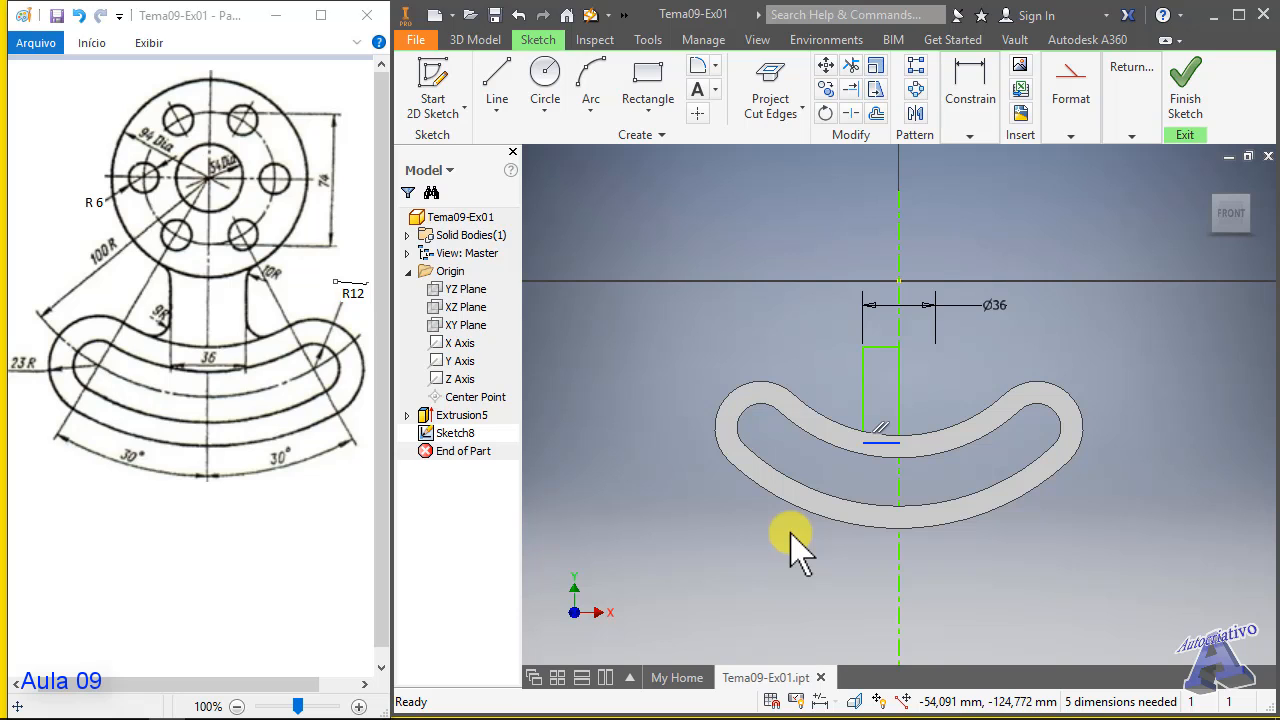
- Sketch a 94 mm diameter circle centred on the origin and move the rectangle's upper edge down to just inside the circle's lower part
left_click(545, 80)
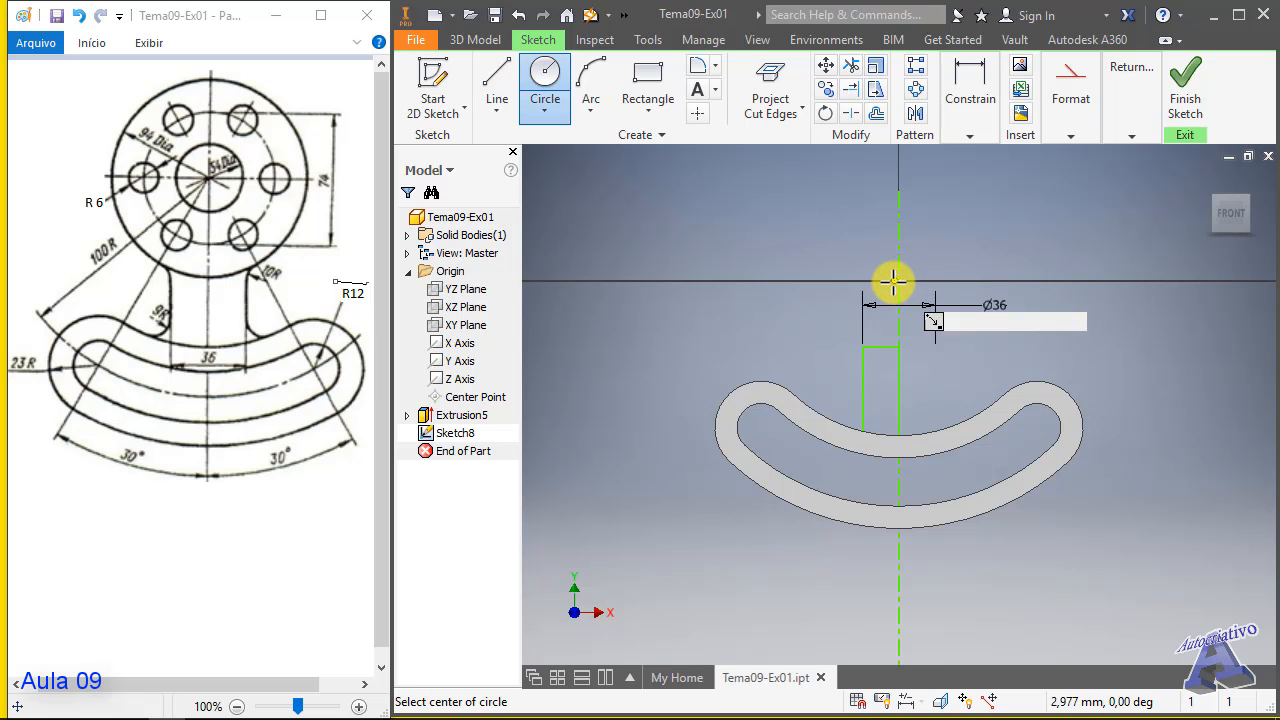
left_click(898, 281)
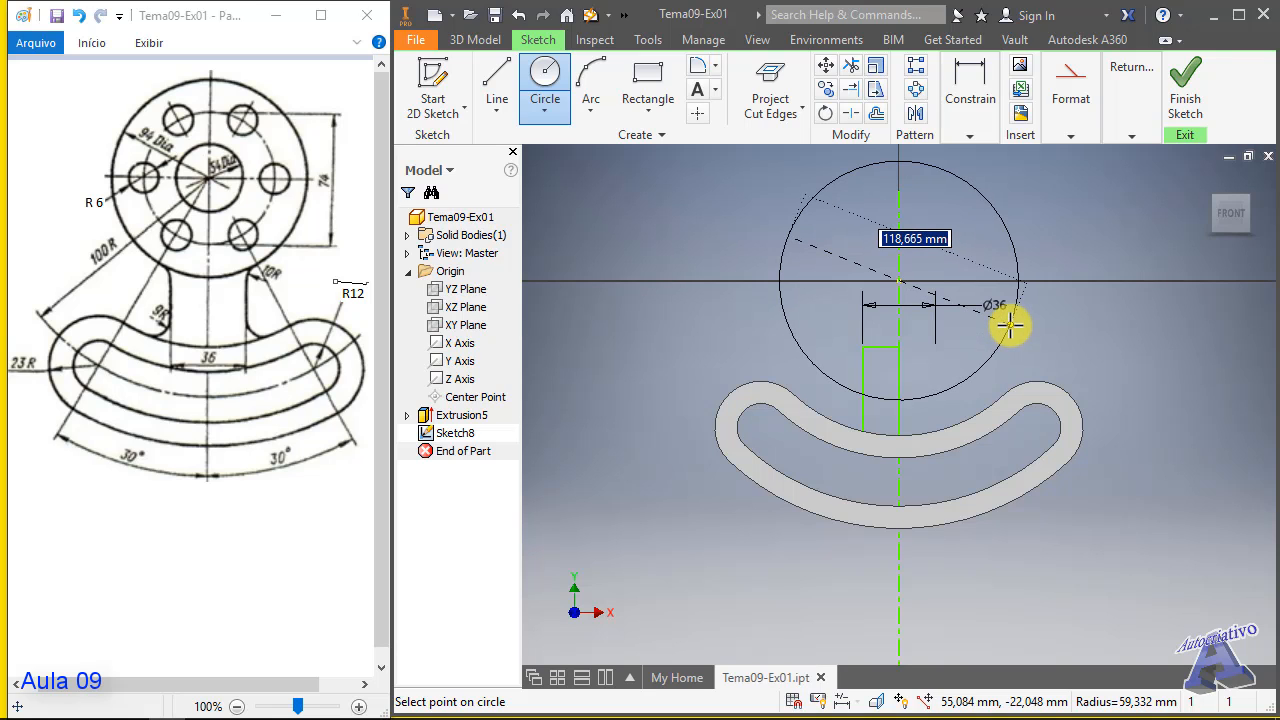
key("Return")
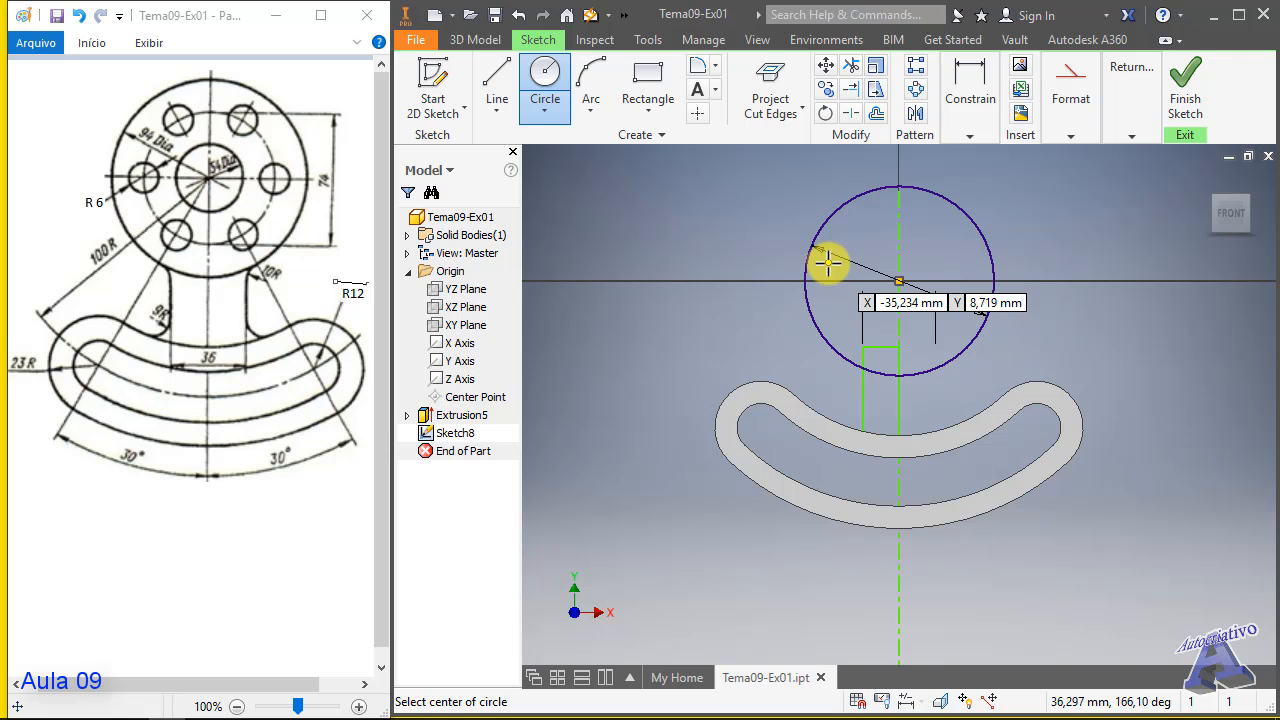
key("Escape")
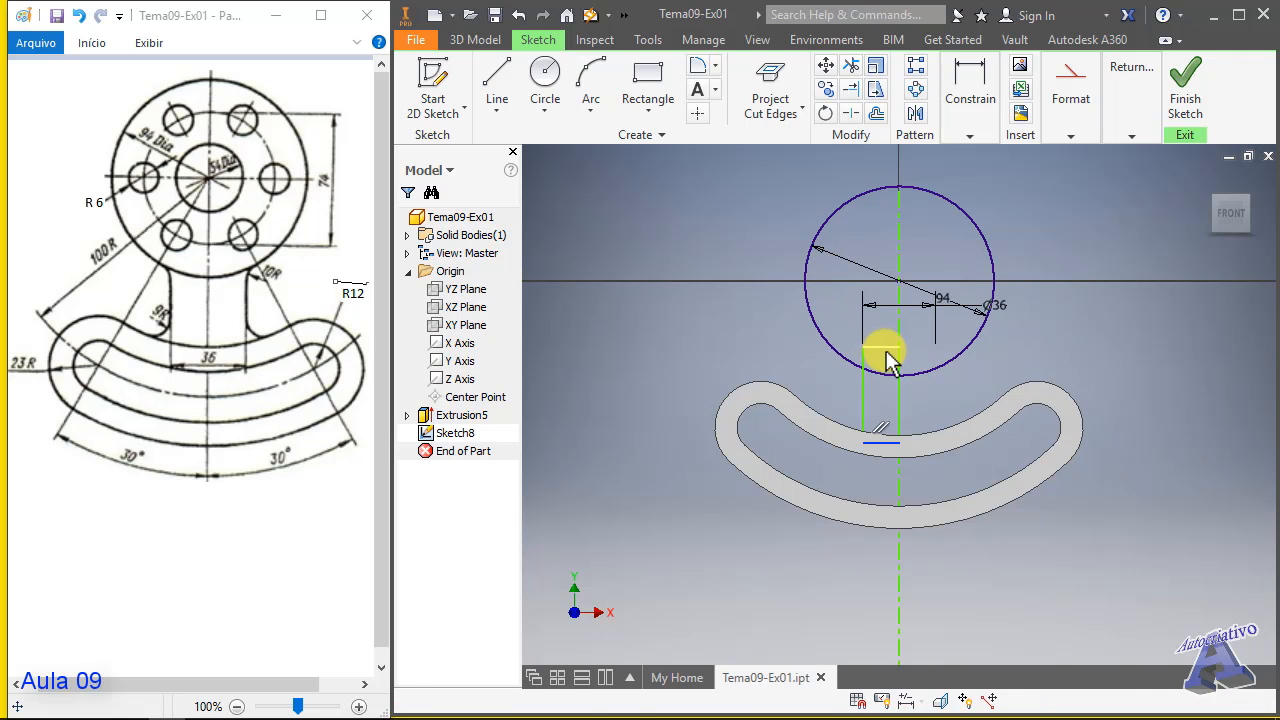
left_click_drag(890, 360, 887, 366)
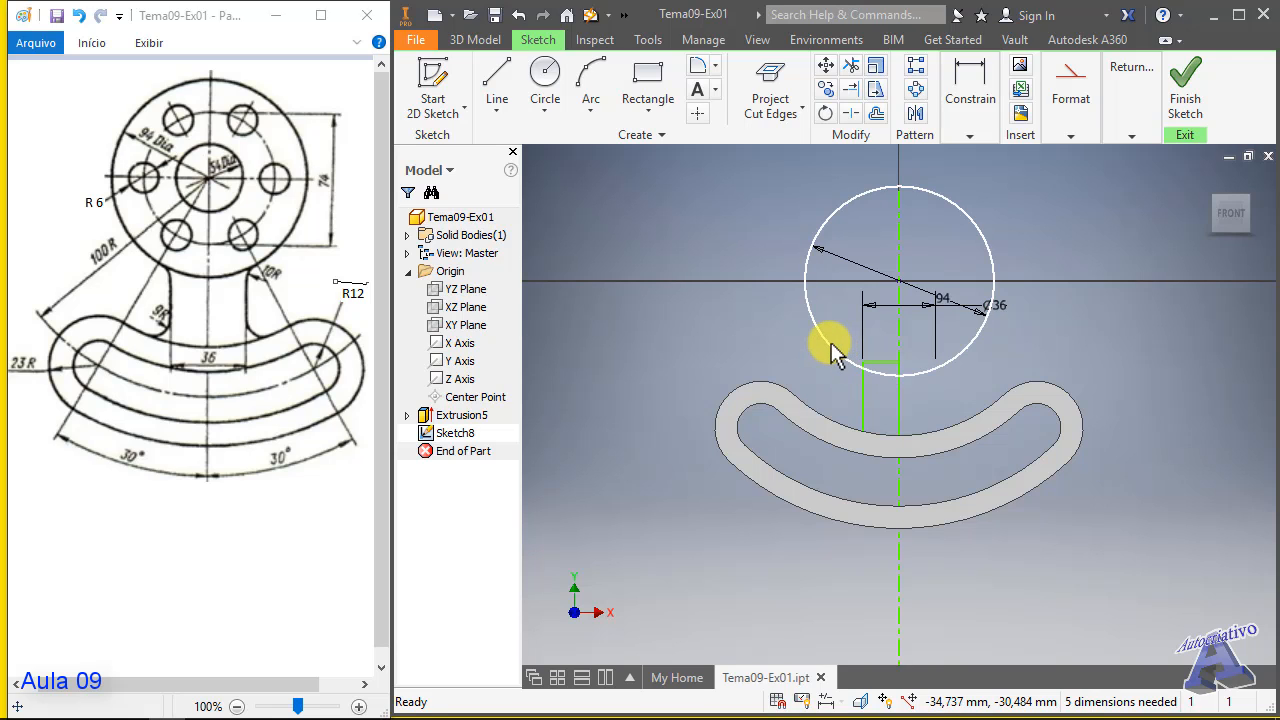
- Delete the 94 mm circle from the sketch and revolve the rectangle a full turn about the centerline to form the 36 mm neck
key("Delete")
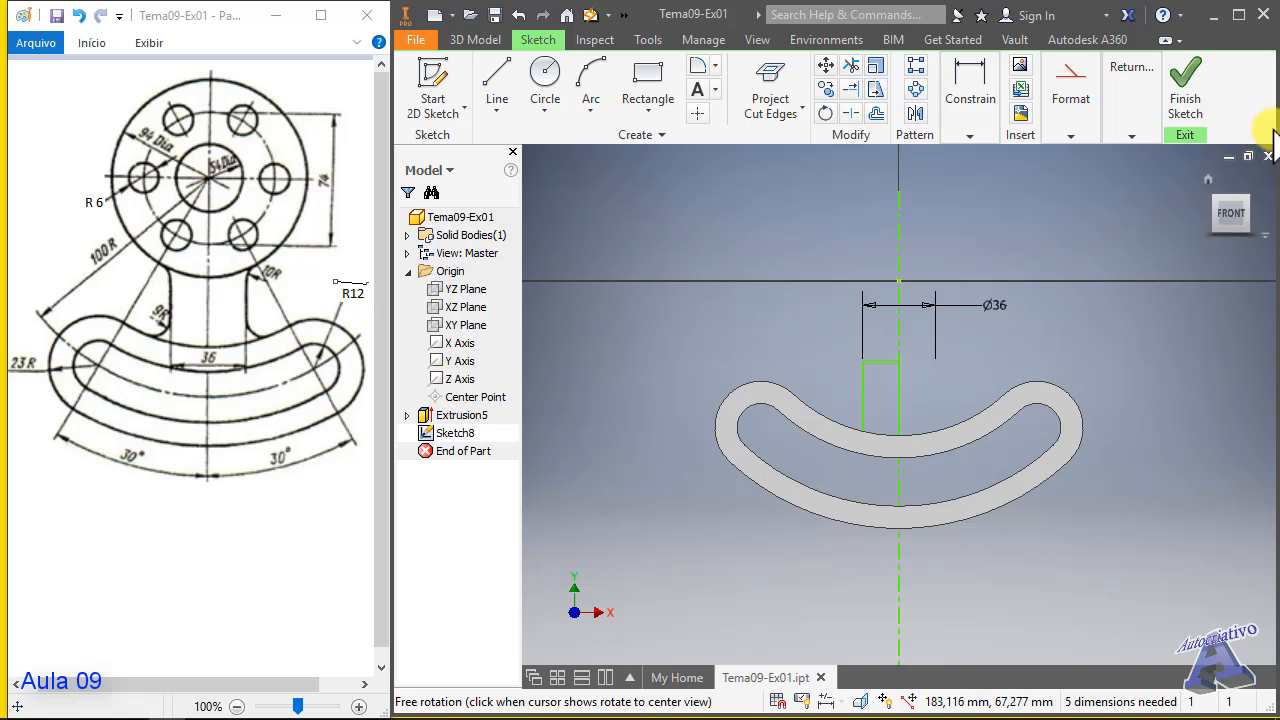
left_click(1190, 95)
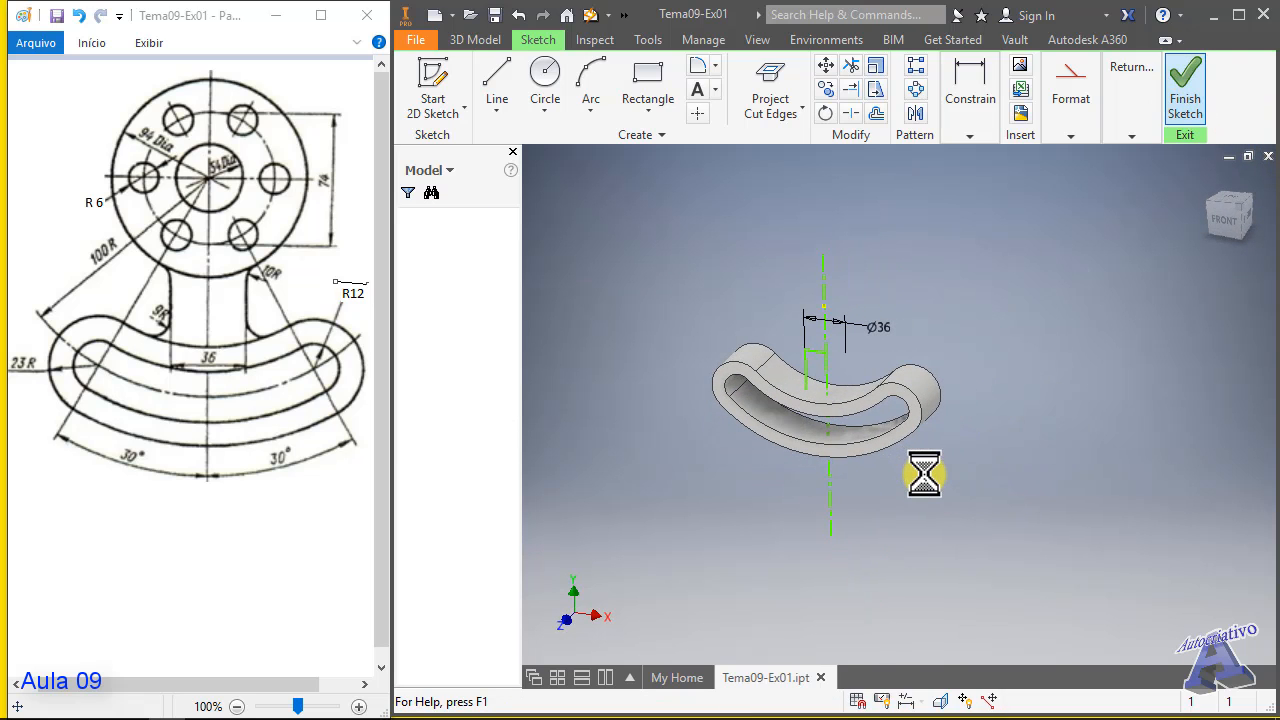
left_click(543, 88)
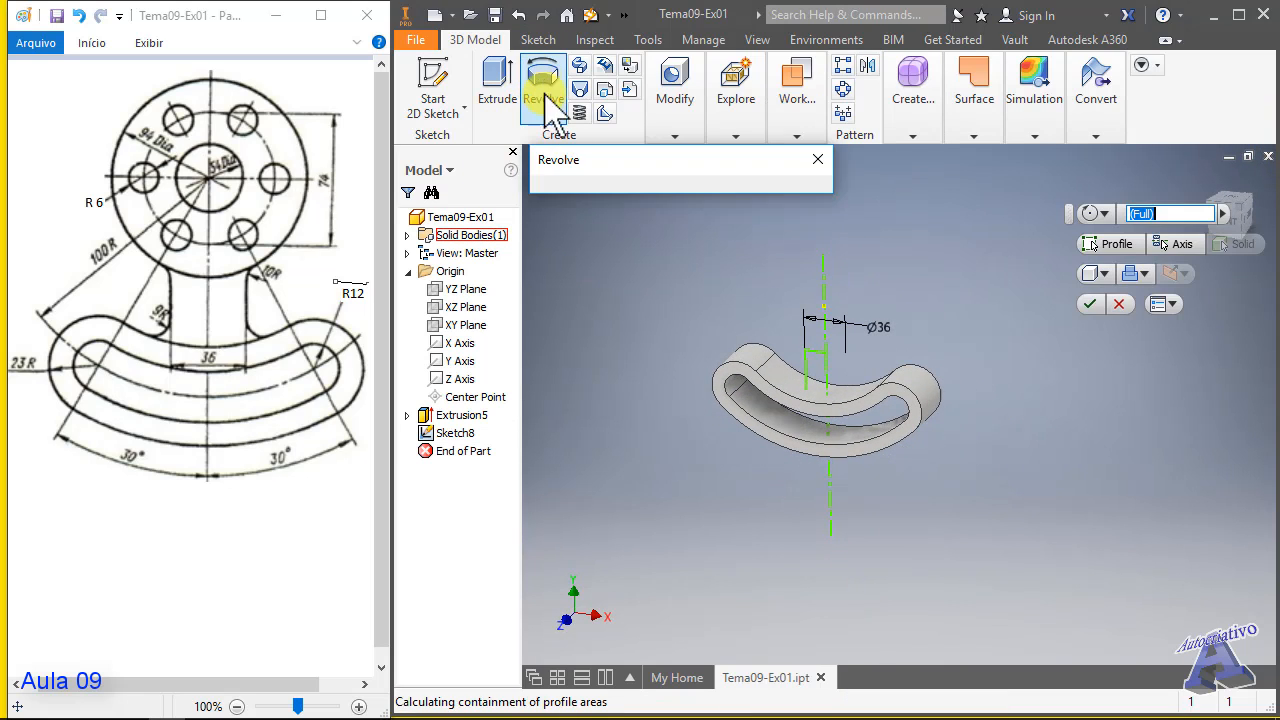
scroll(838, 430, "up", 3)
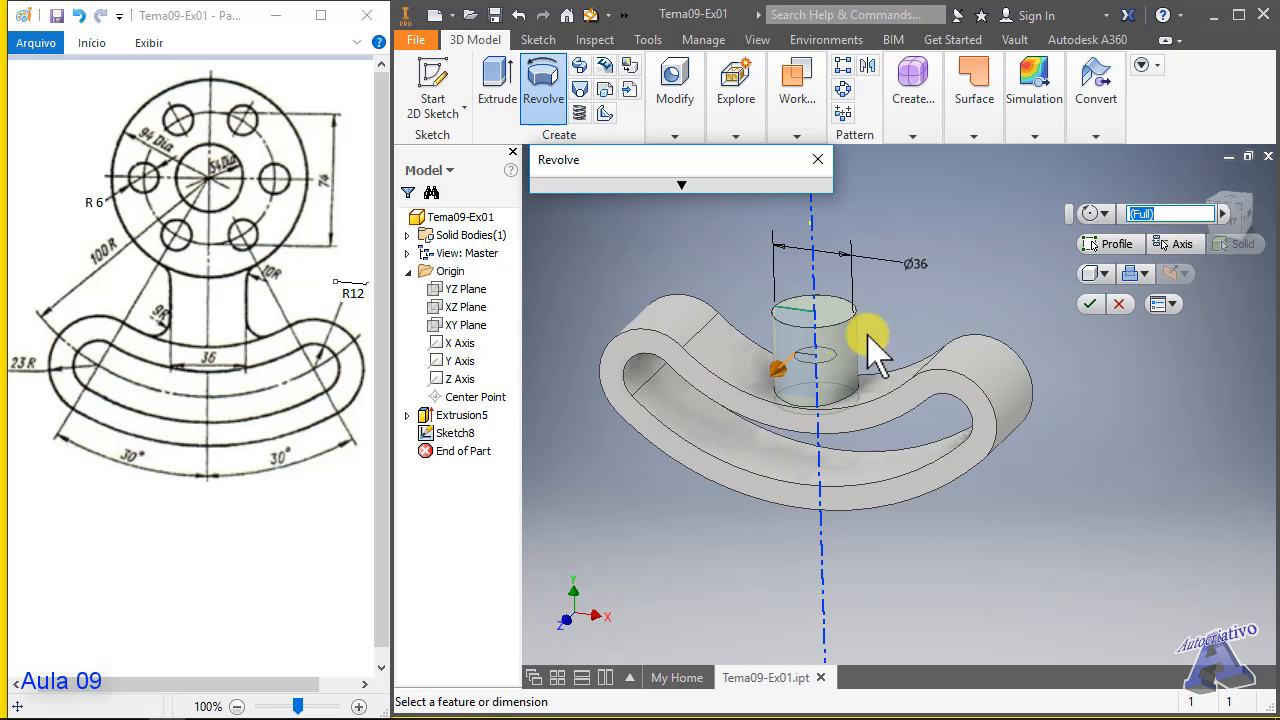
left_click(1091, 305)
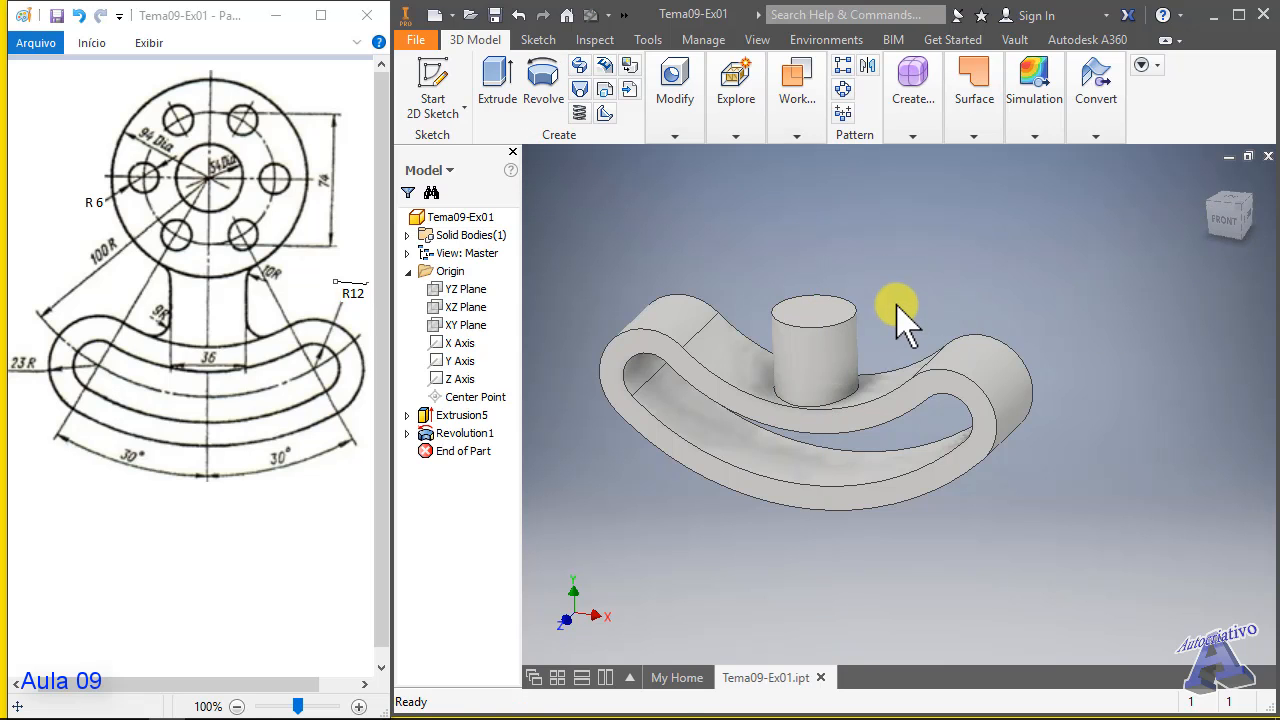
- Fillet the edge where the cylindrical neck meets the curved slotted body with a 9 mm radius
mouse_move(897, 306)
middle_mouse_down("shift")
mouse_move(814, 329)
mouse_move(894, 320)
mouse_move(898, 300)
middle_mouse_up("shift")
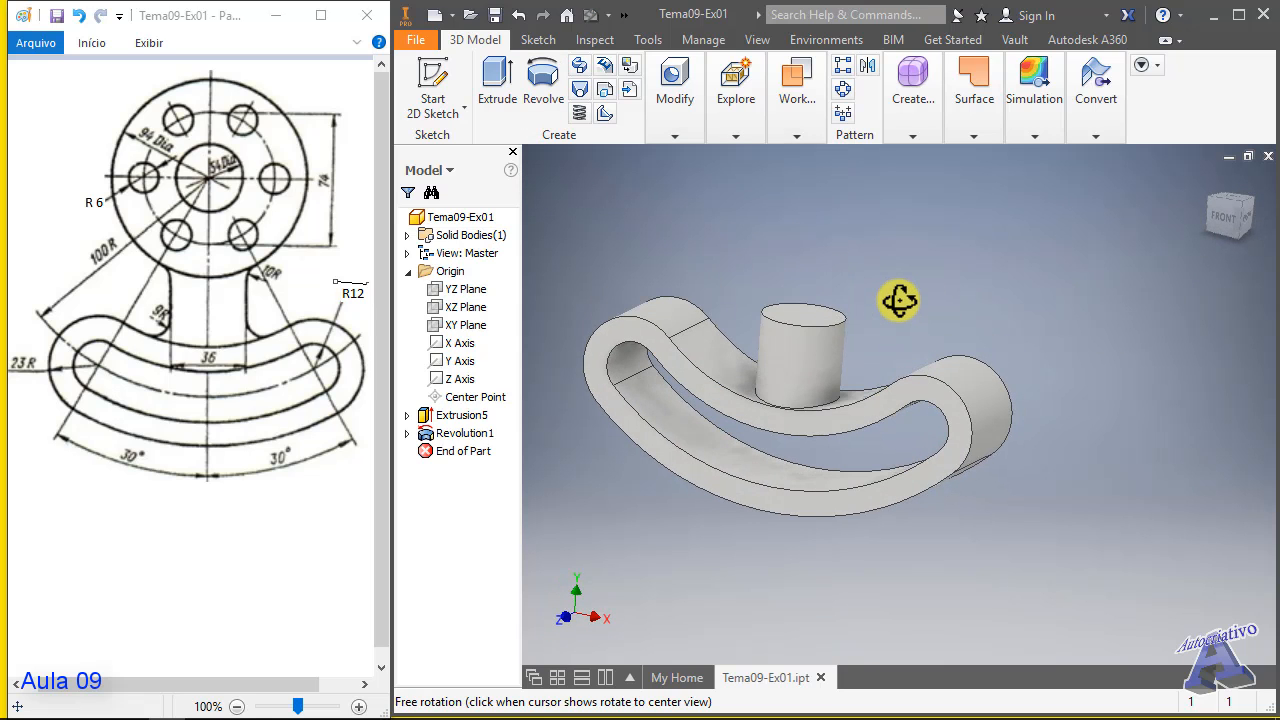
left_click(674, 100)
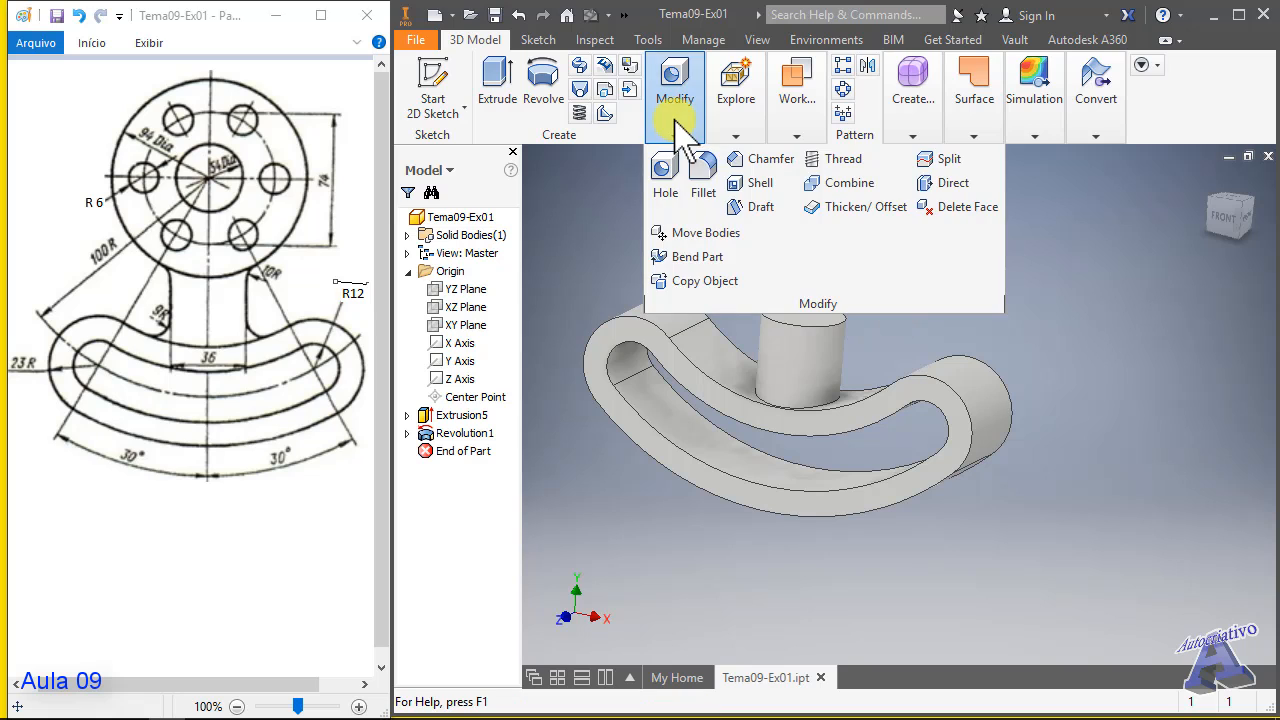
left_click(704, 172)
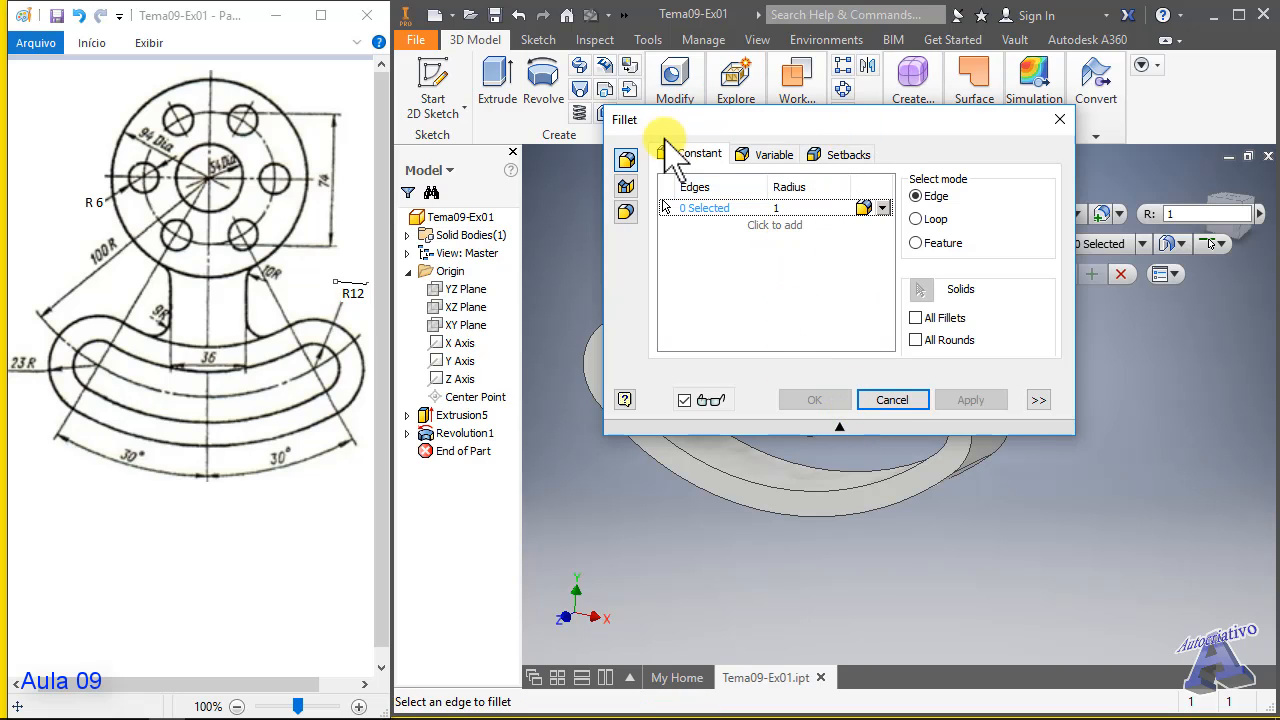
left_click_drag(652, 121, 348, 137)
left_click(828, 412)
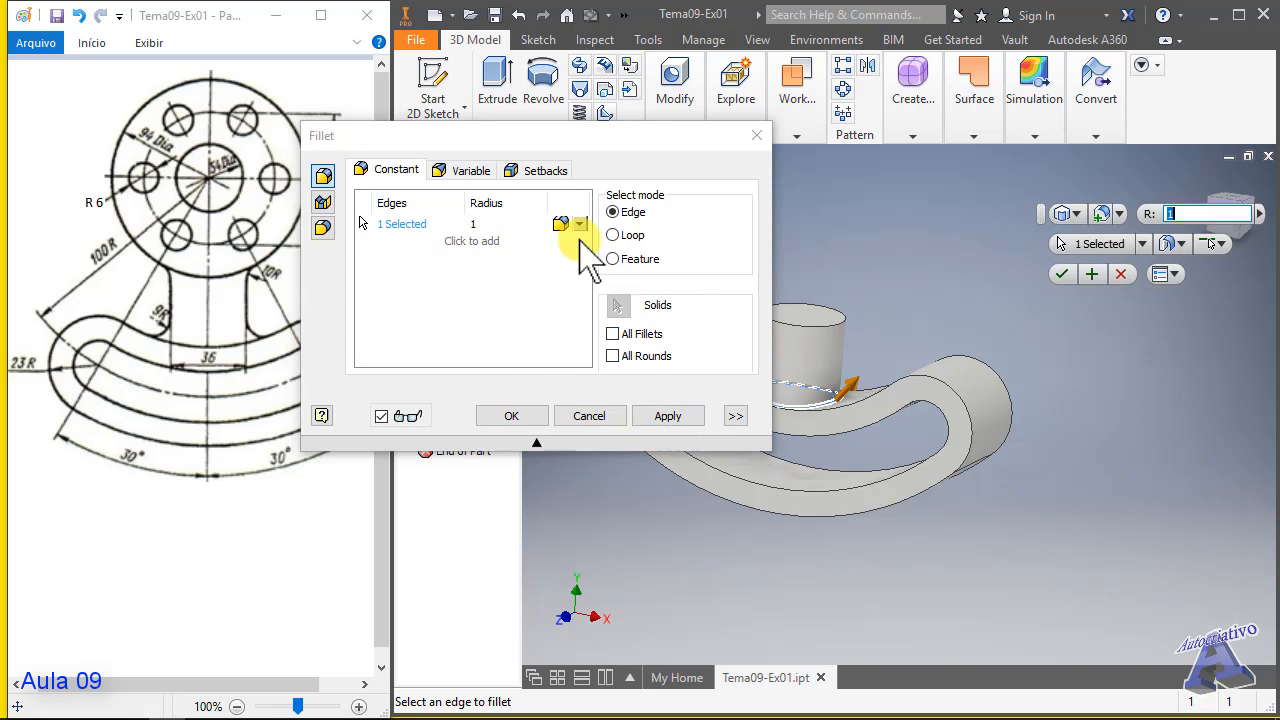
left_click(490, 224)
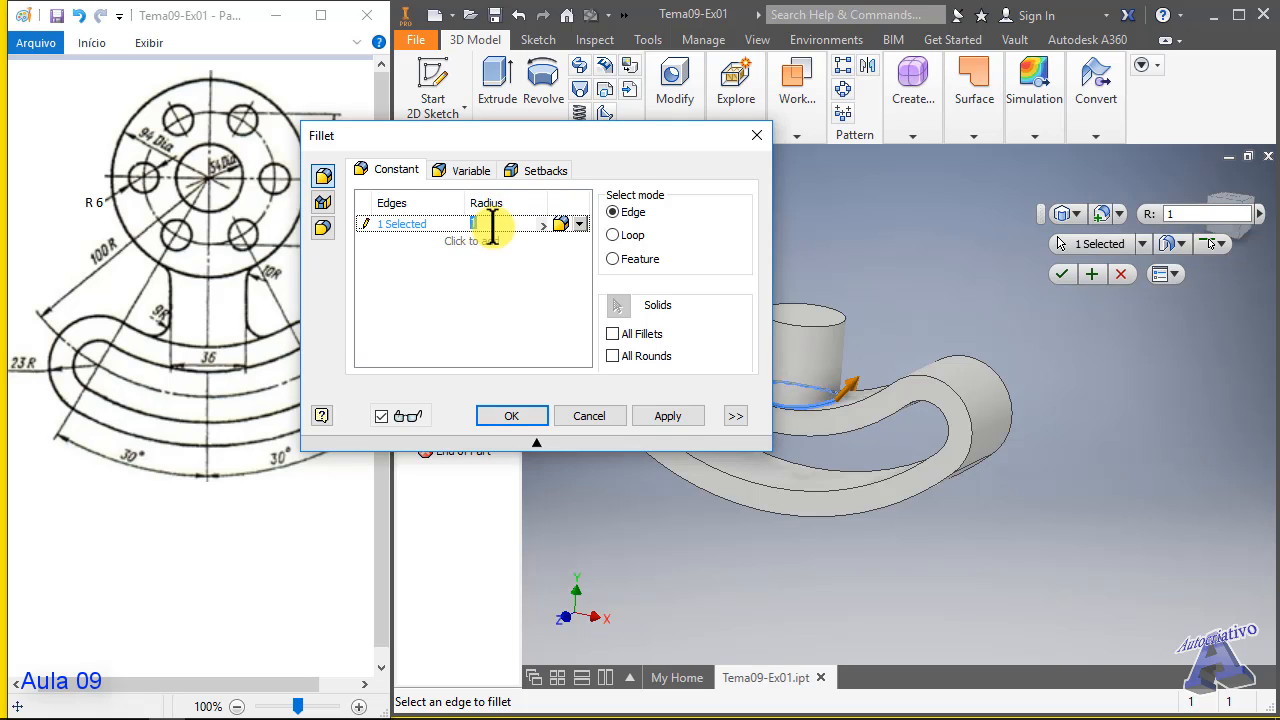
type("9")
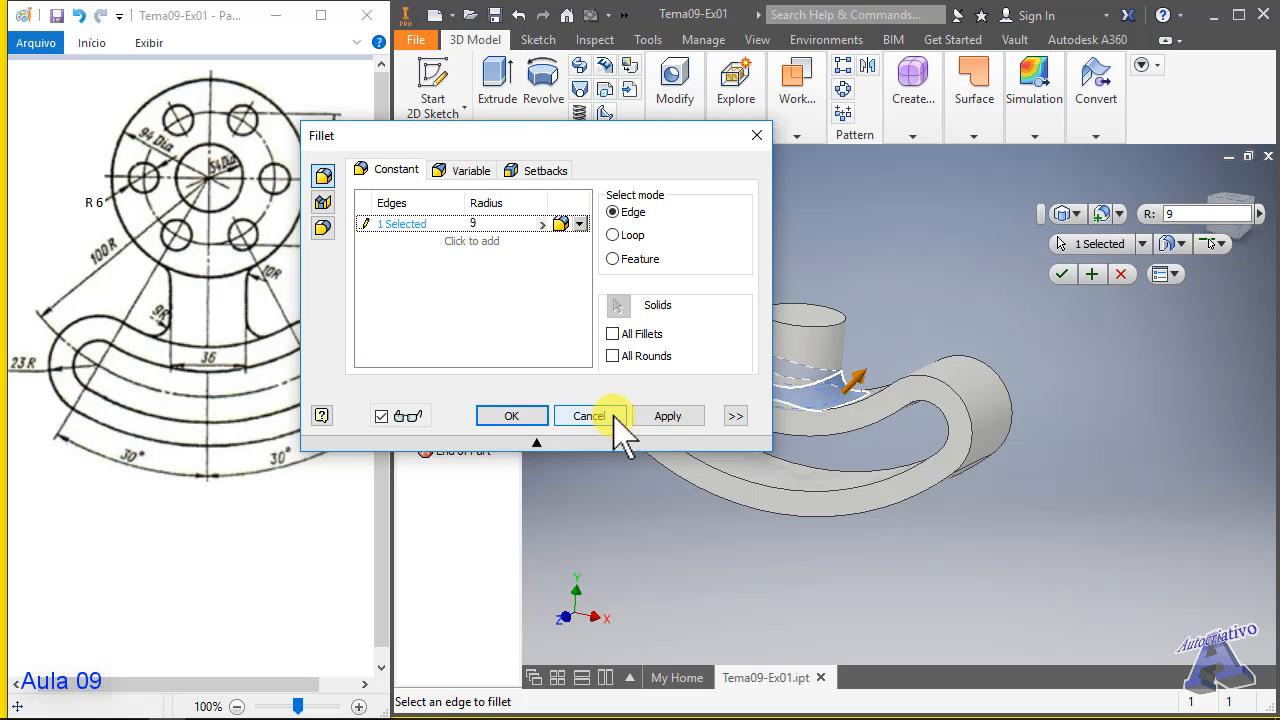
left_click(666, 416)
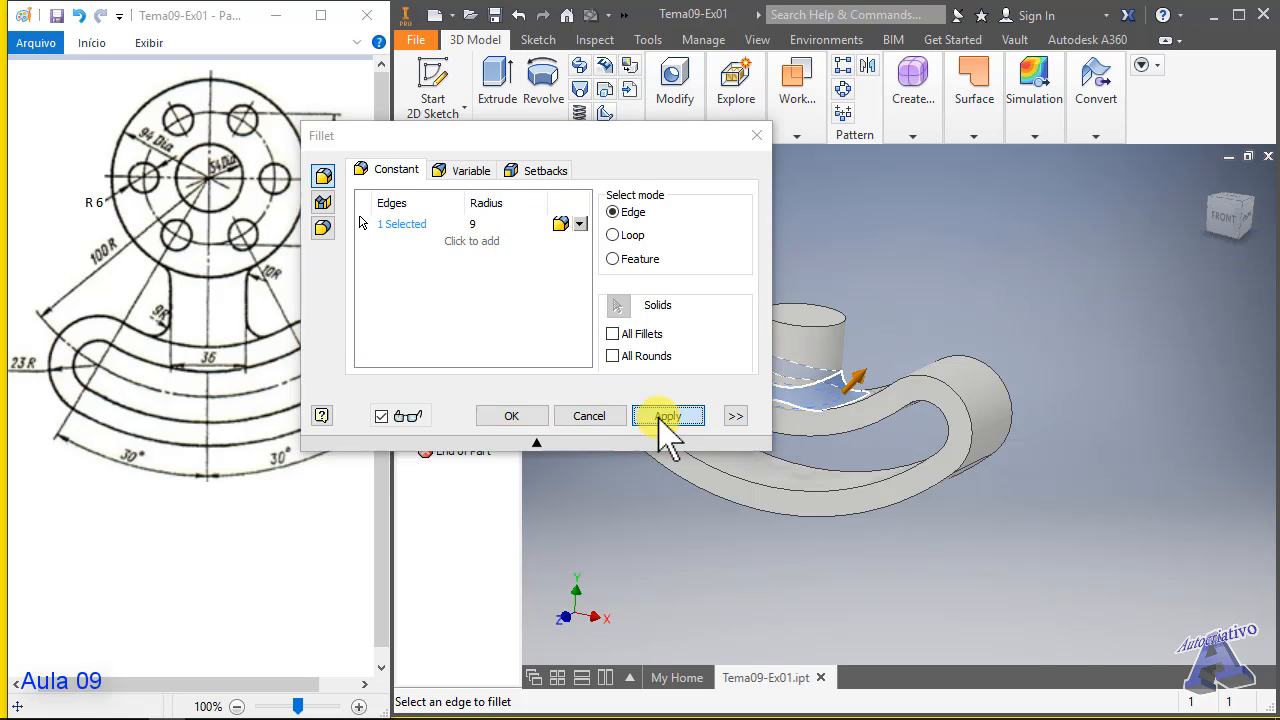
left_click(580, 416)
- Edit the fillet at the neck's base, trying radii of 7 mm and 5 mm before setting it to 4 mm
mouse_move(866, 329)
middle_mouse_down("shift")
mouse_move(754, 354)
mouse_move(838, 344)
mouse_move(857, 309)
mouse_move(851, 323)
middle_mouse_up("shift")
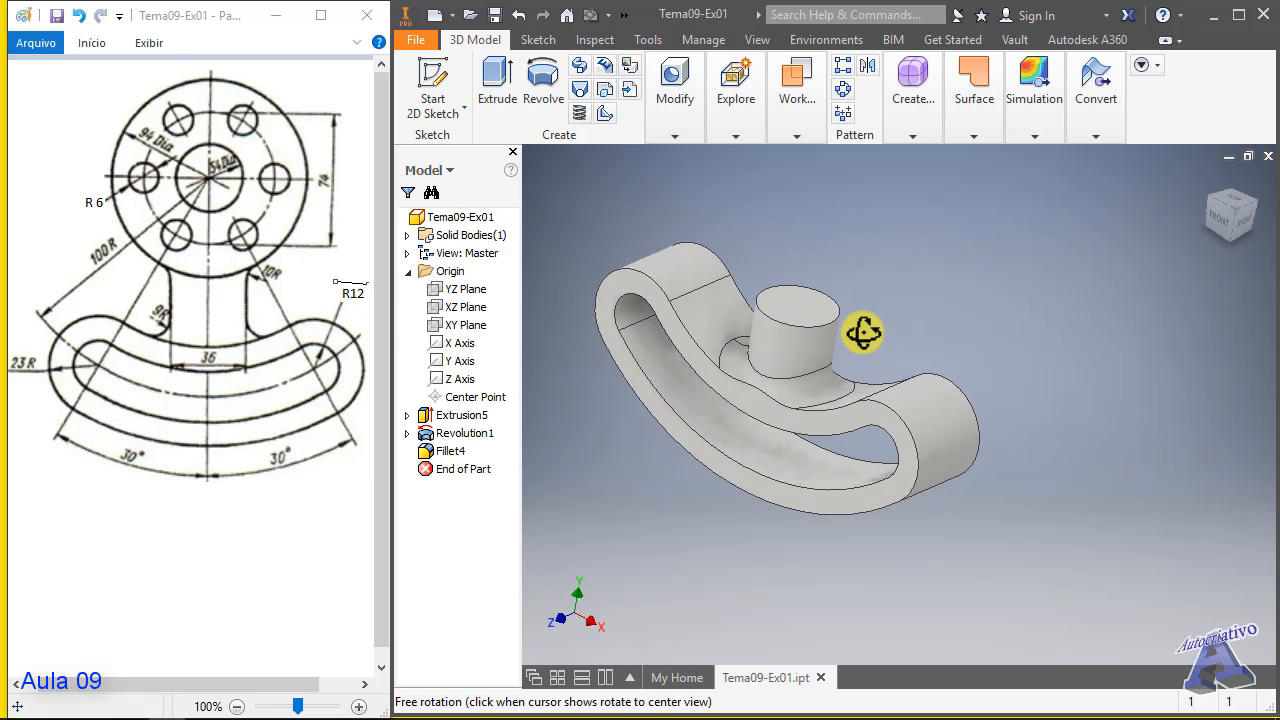
right_click(836, 406)
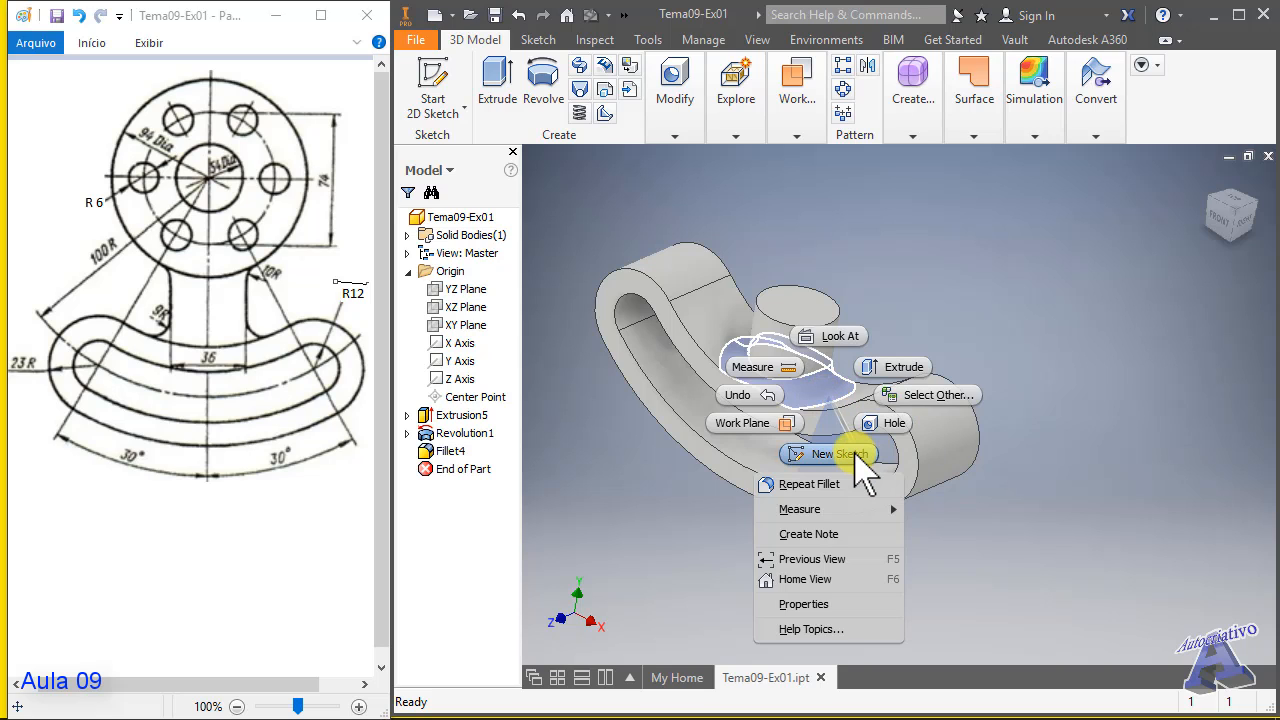
right_click(450, 451)
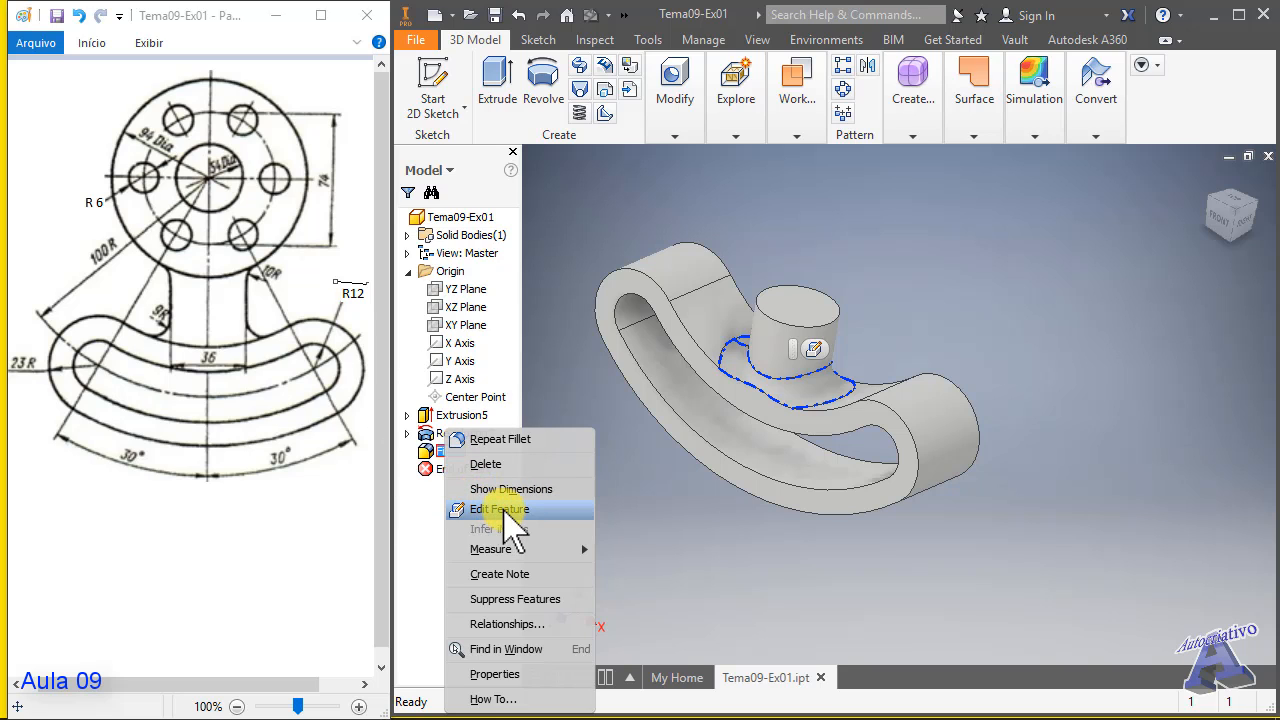
left_click(503, 511)
left_click(497, 222)
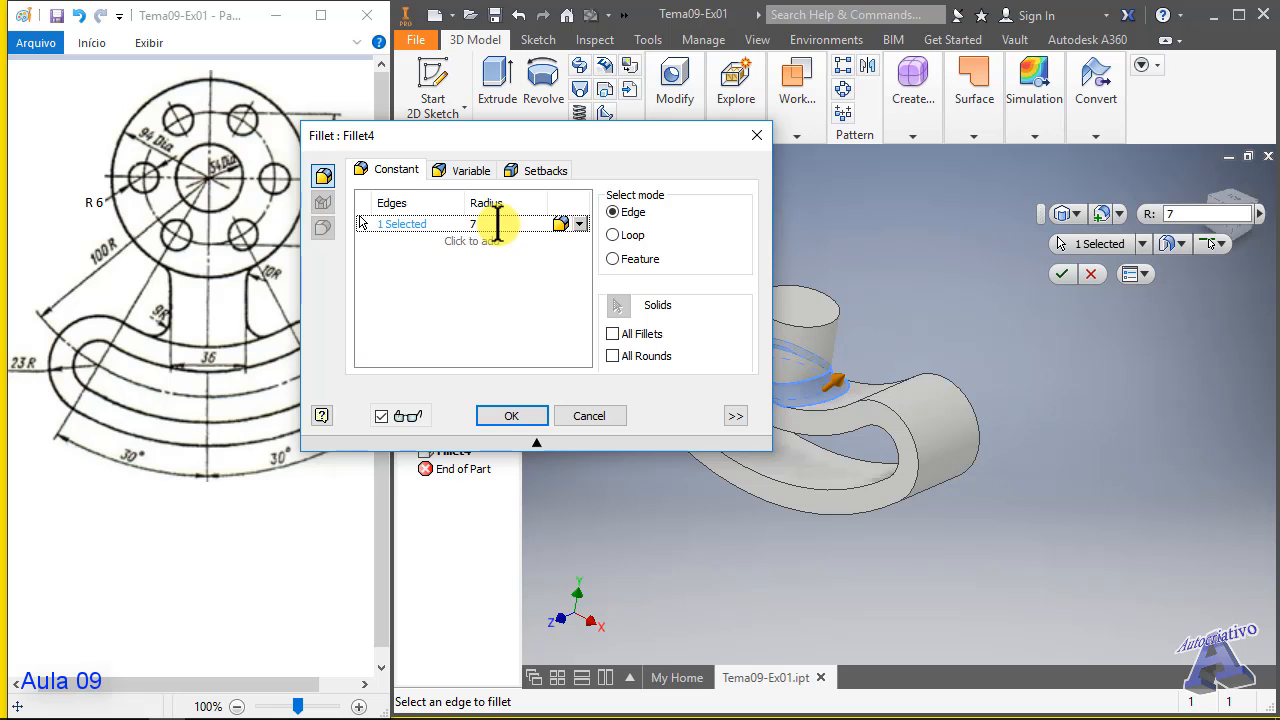
left_click_drag(586, 138, 484, 143)
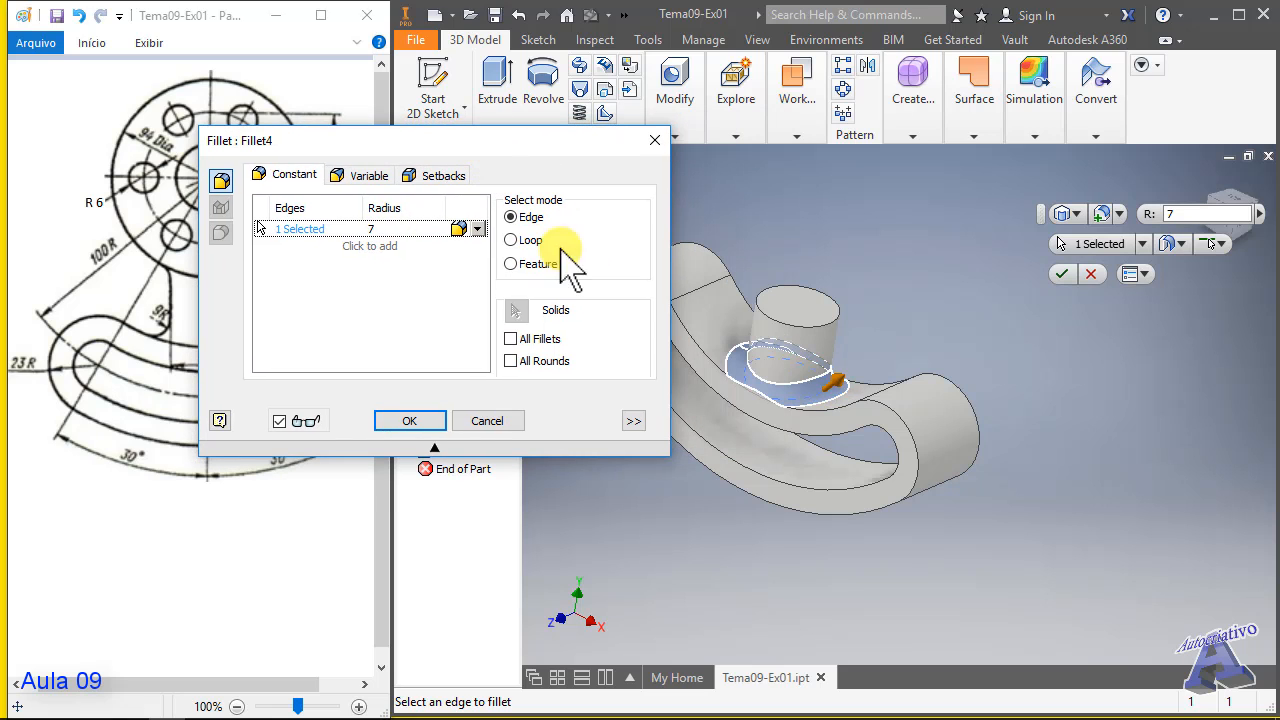
left_click(379, 226)
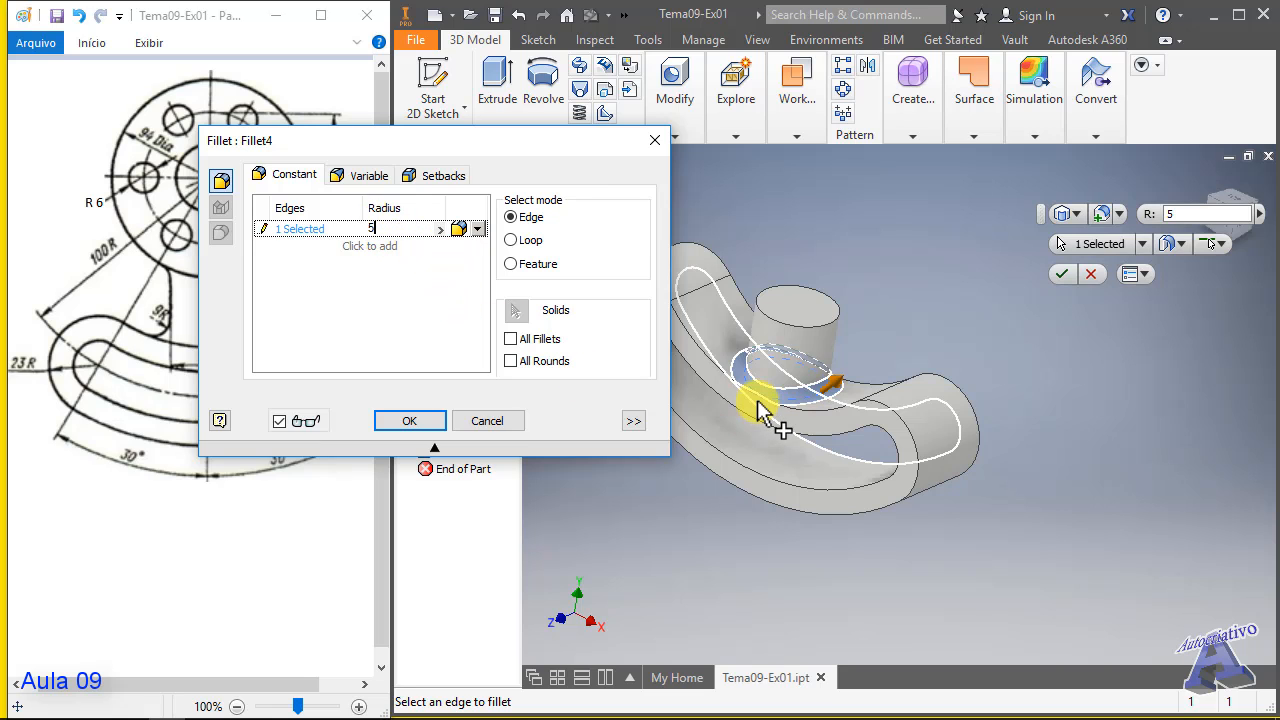
left_click(672, 317)
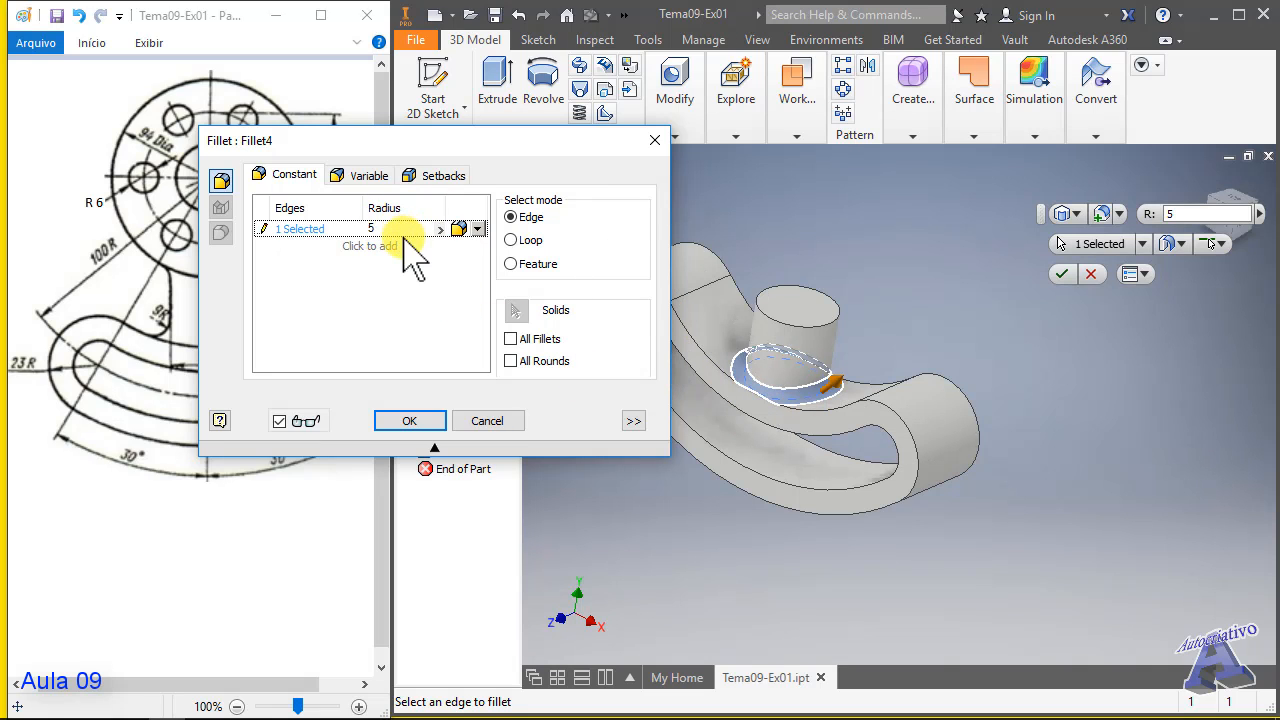
left_click(370, 230)
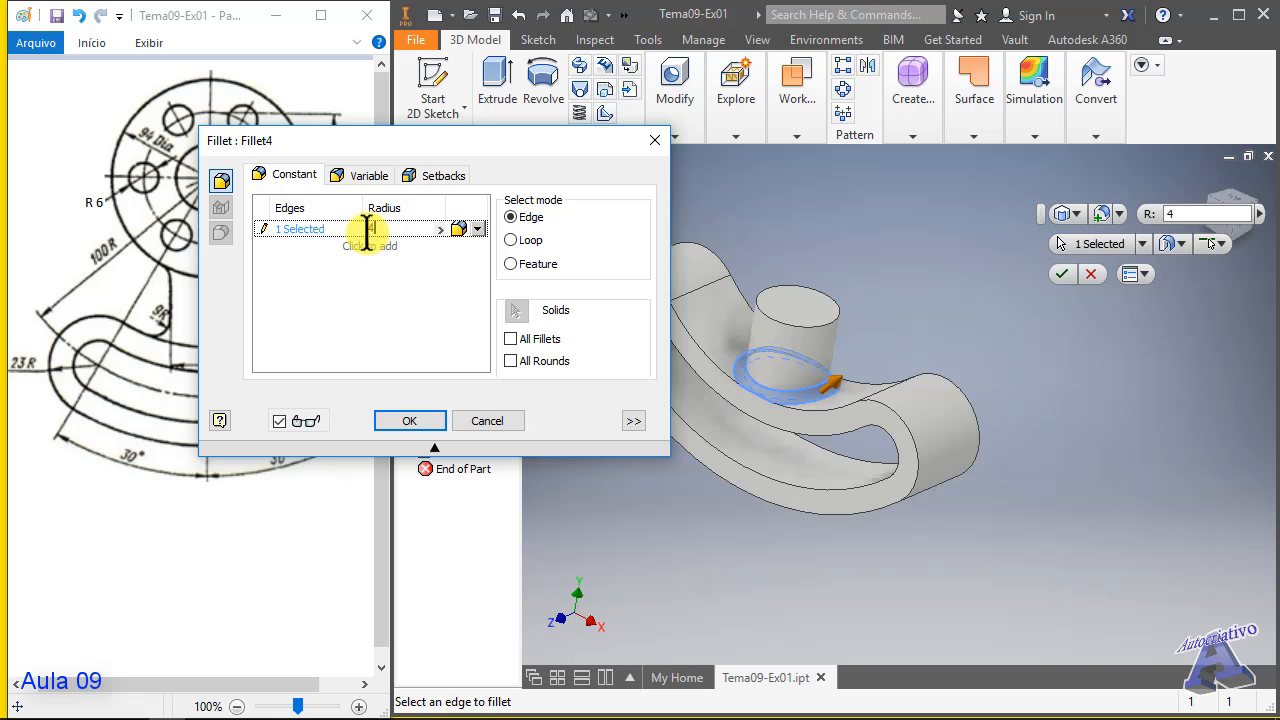
left_click(440, 420)
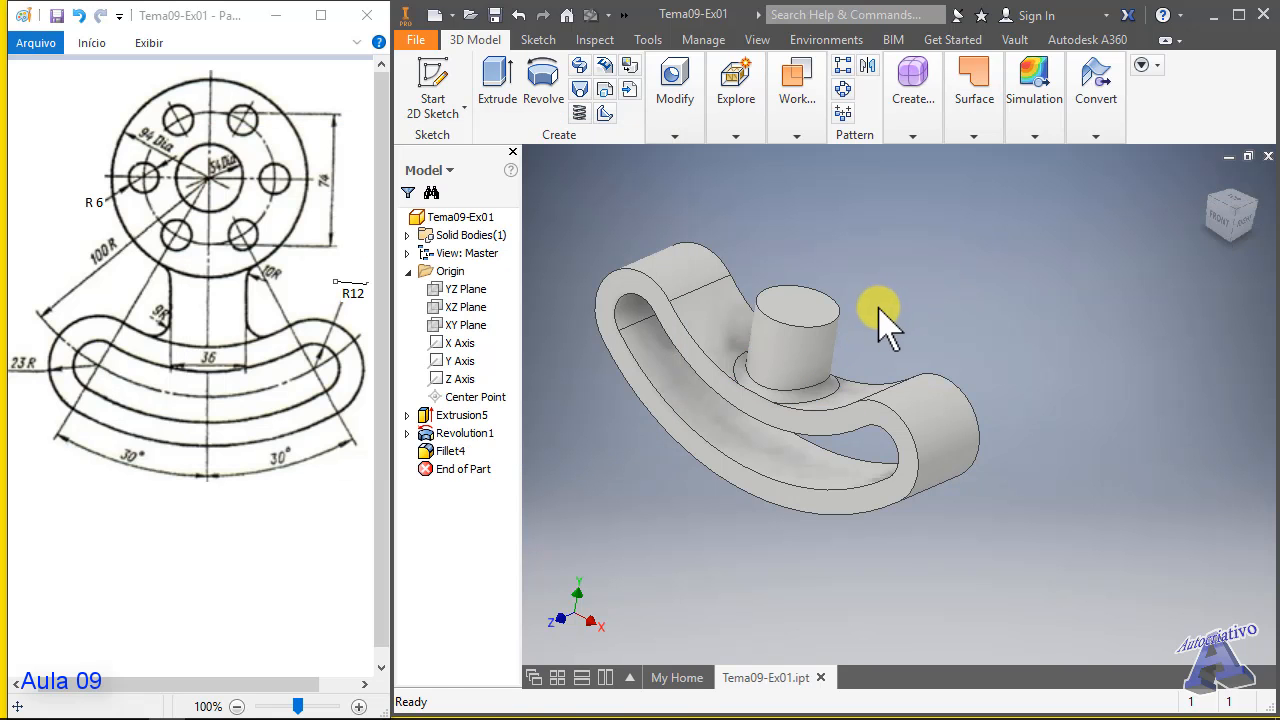
- Edit the curved slotted body's extrusion and slightly increase its symmetric distance
mouse_move(872, 298)
middle_mouse_down("shift")
mouse_move(820, 334)
mouse_move(823, 314)
mouse_move(886, 307)
middle_mouse_up("shift")
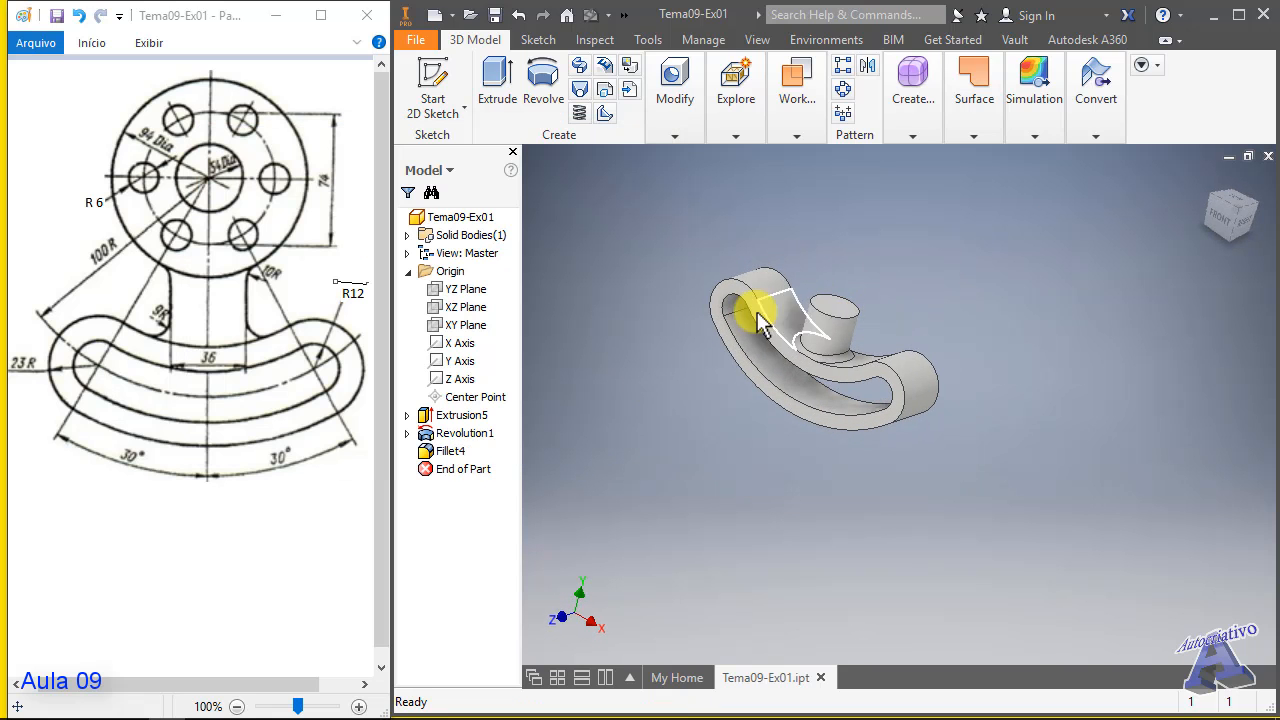
left_click(460, 416)
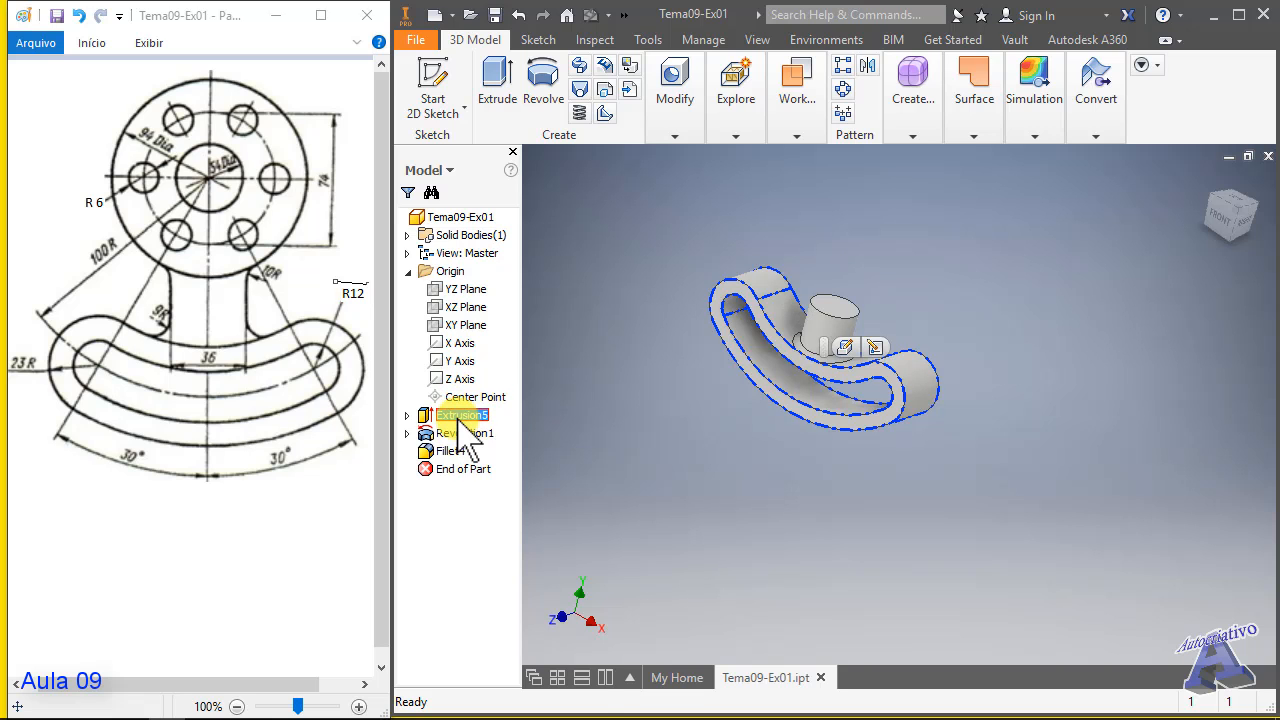
right_click(460, 418)
left_click(500, 434)
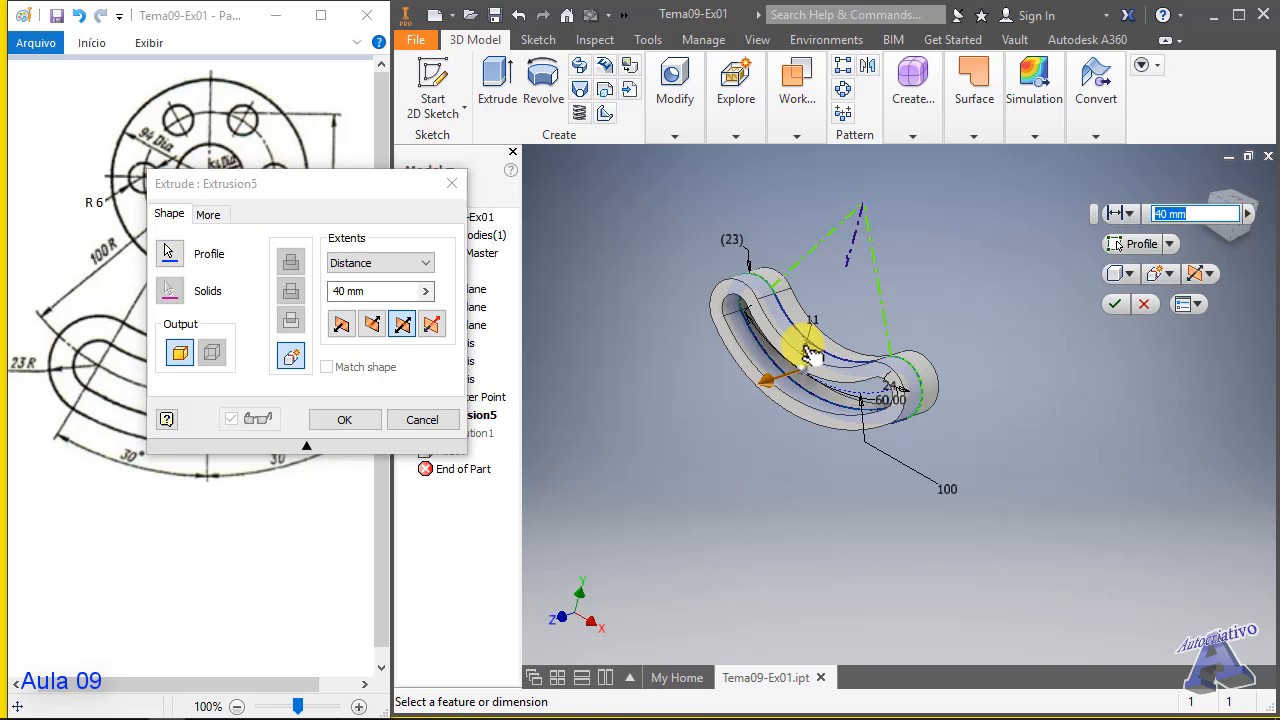
left_click(365, 290)
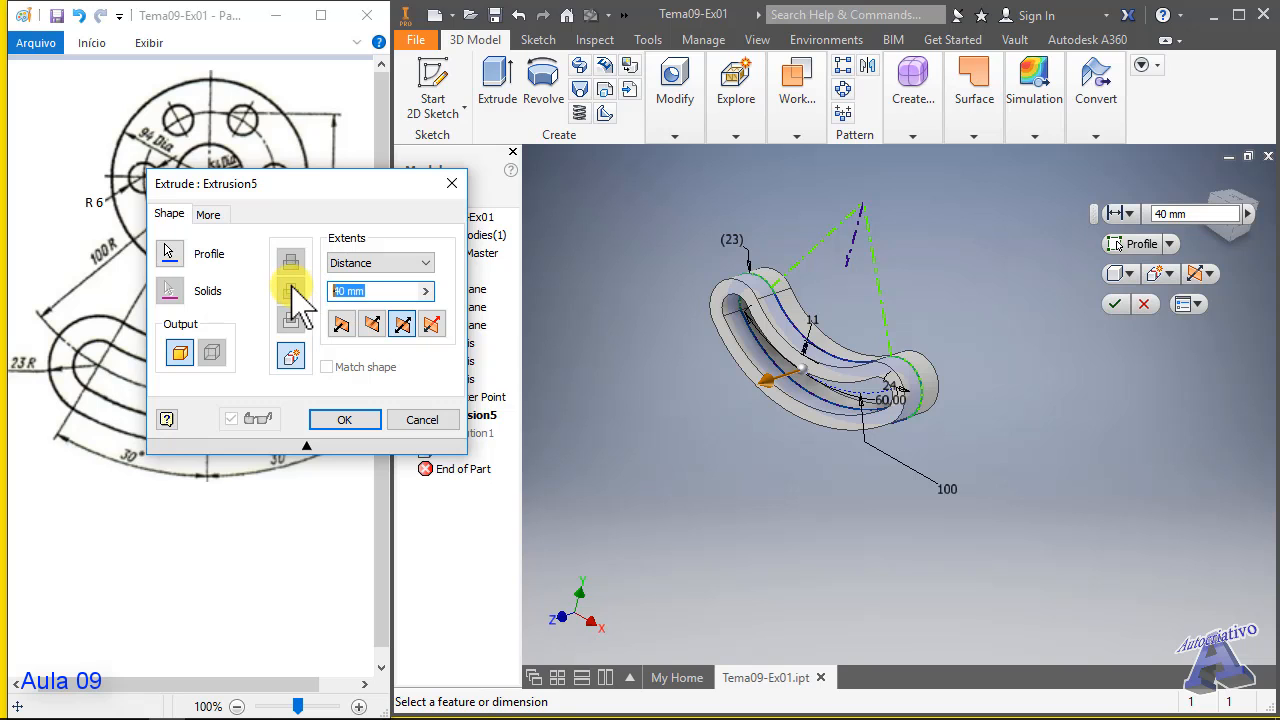
left_click(338, 422)
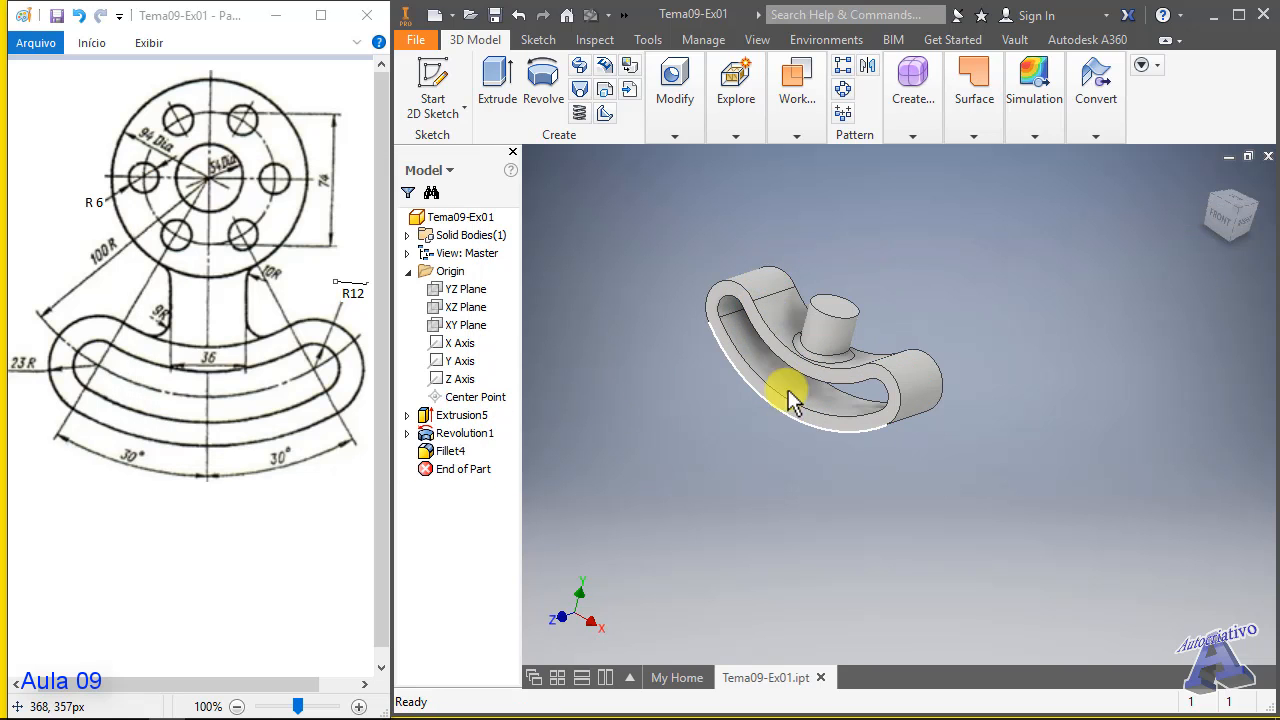
scroll(798, 370, "up", 5)
scroll(786, 414, "down", 2)
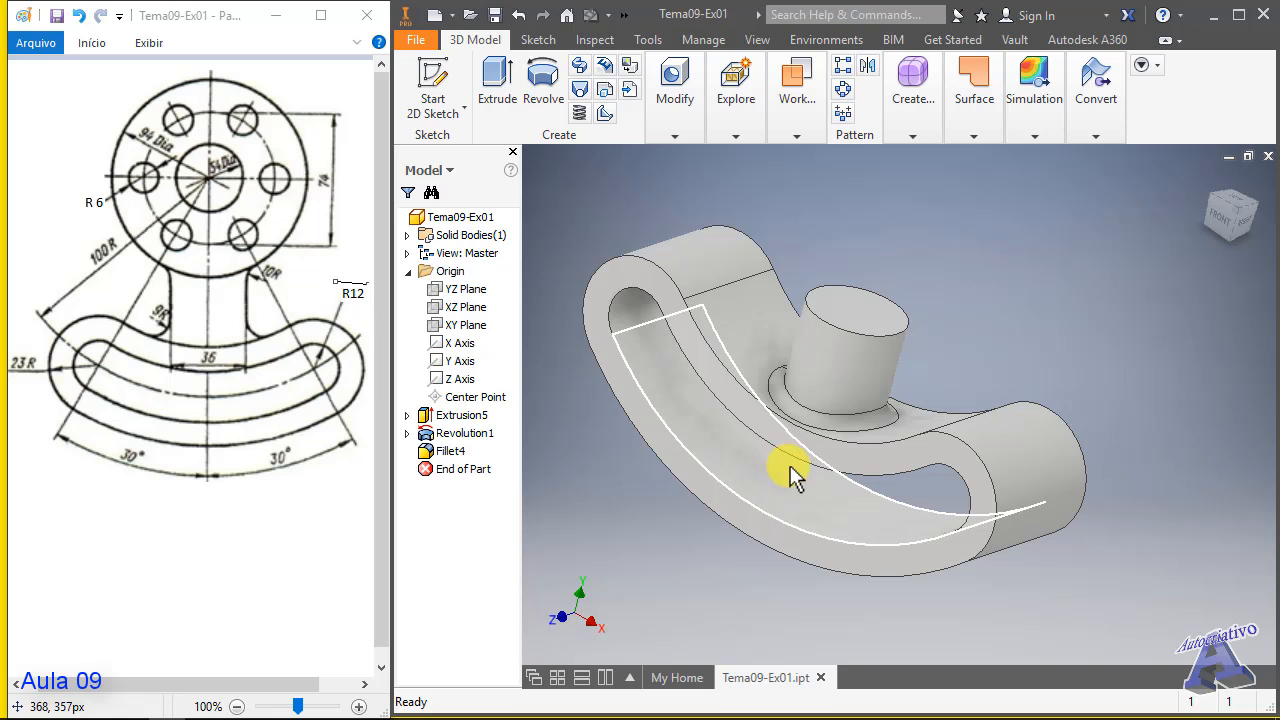
mouse_move(920, 451)
middle_mouse_down("shift")
mouse_move(811, 451)
mouse_move(905, 438)
middle_mouse_up("shift")
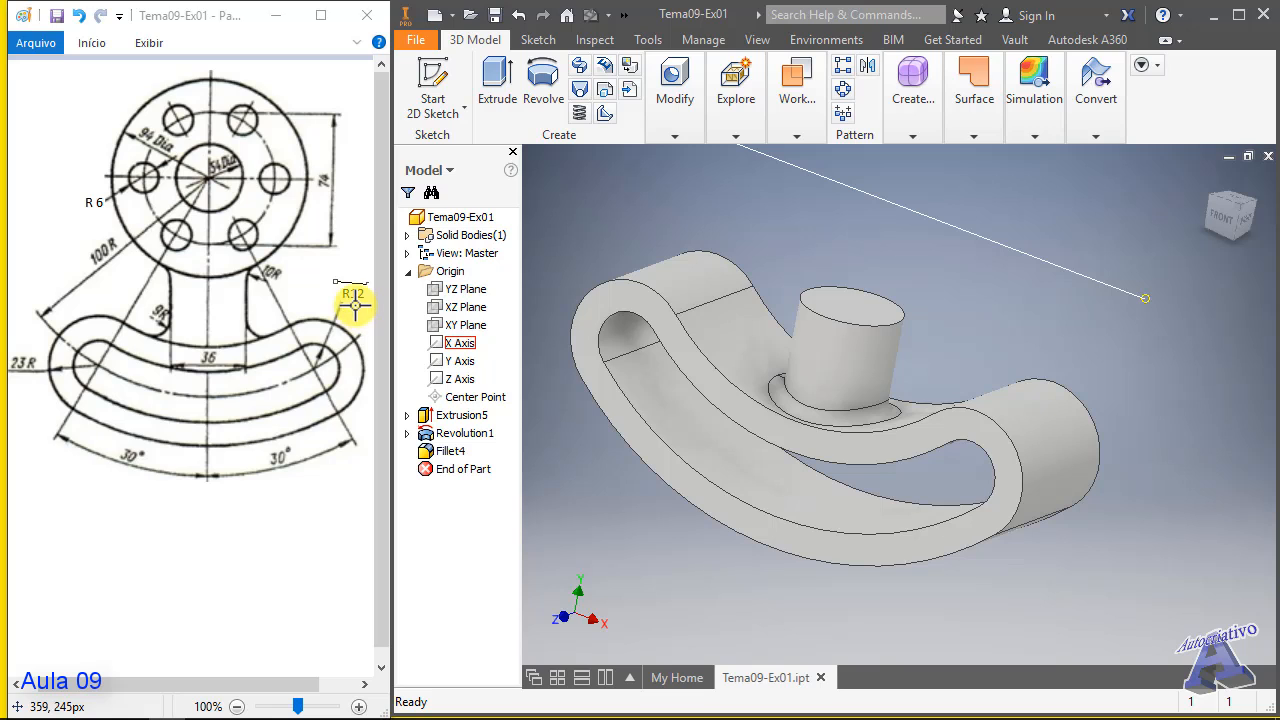
- Switch to the reference drawing in Paint and erase the number 12 from the R12 label
left_click(92, 43)
left_click(184, 90)
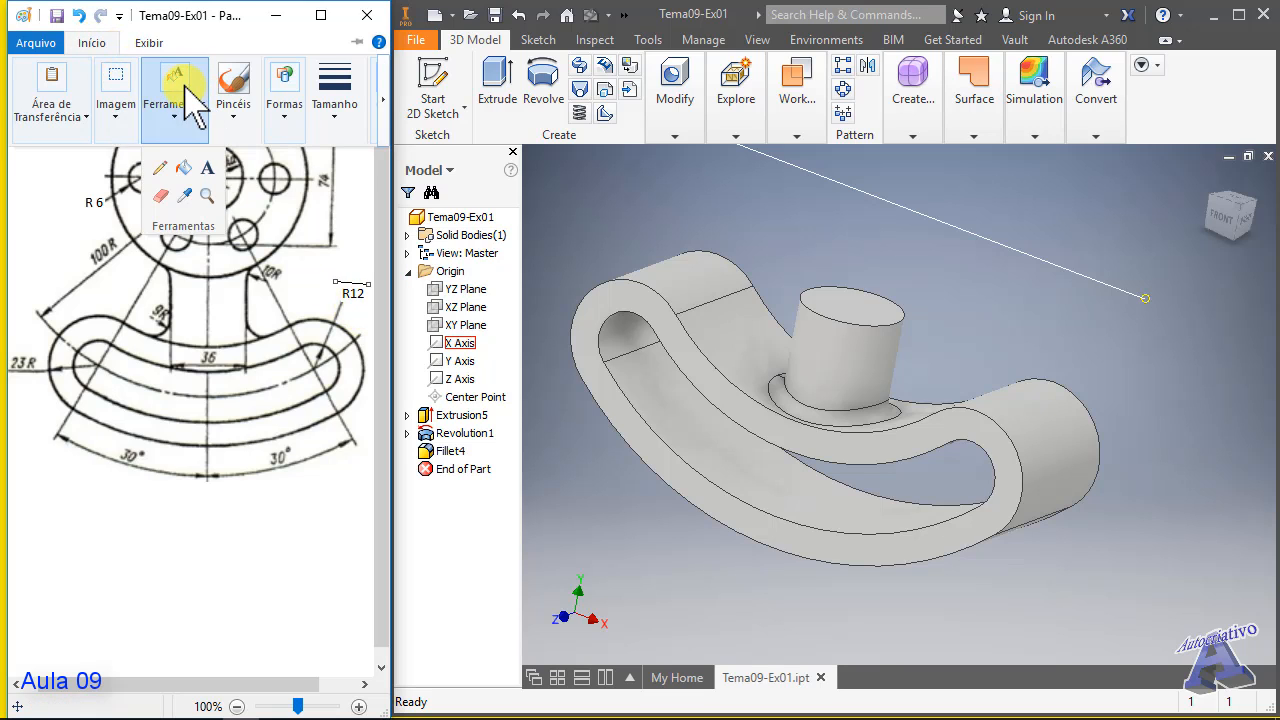
left_click(207, 166)
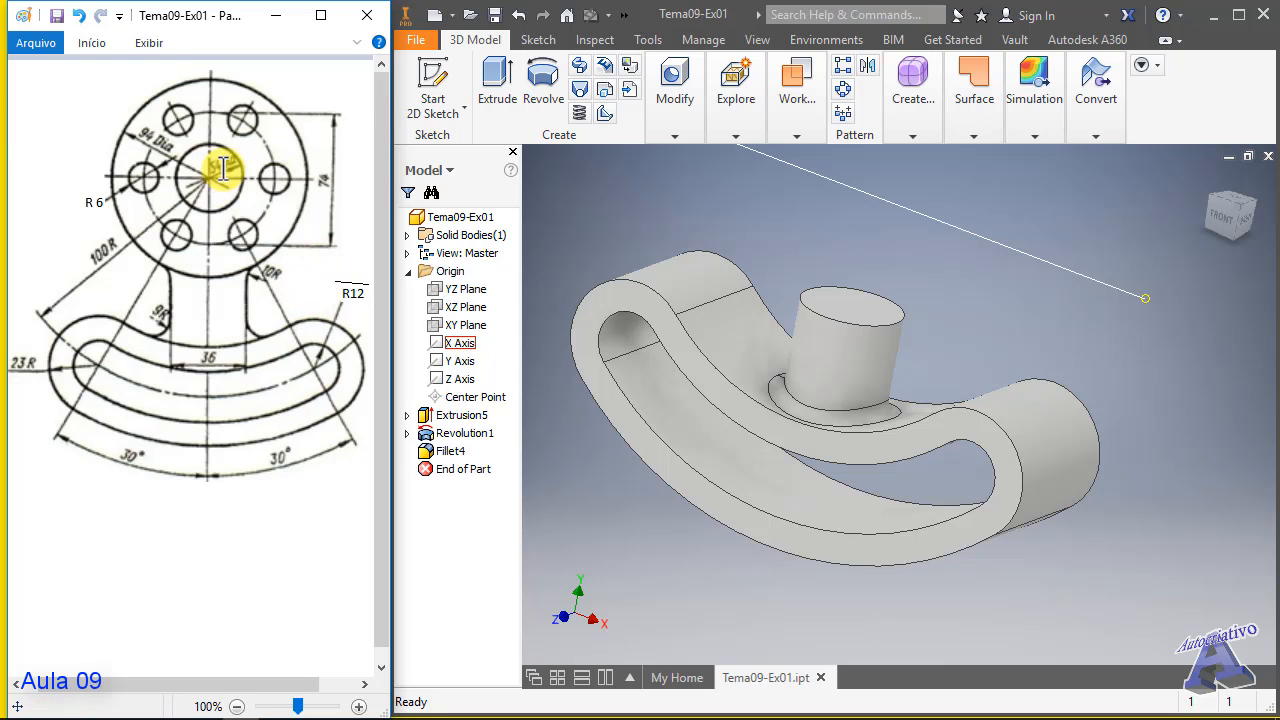
left_click(100, 40)
left_click(177, 115)
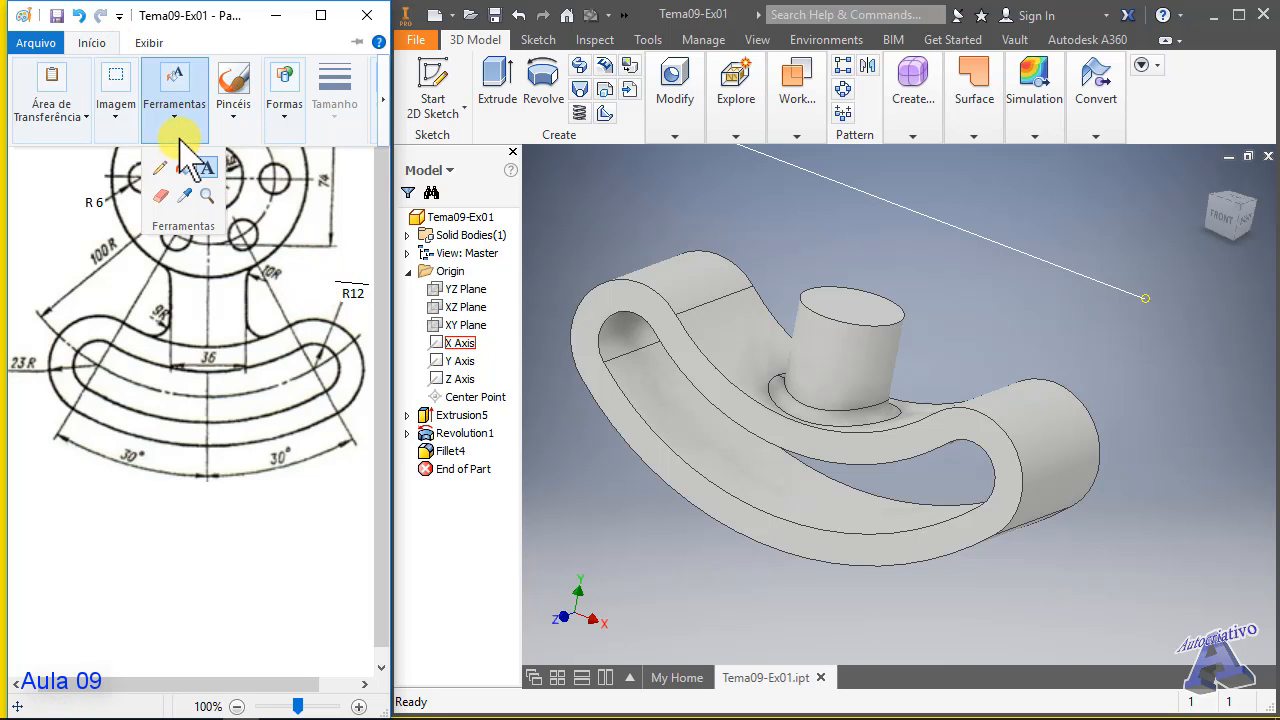
left_click(161, 196)
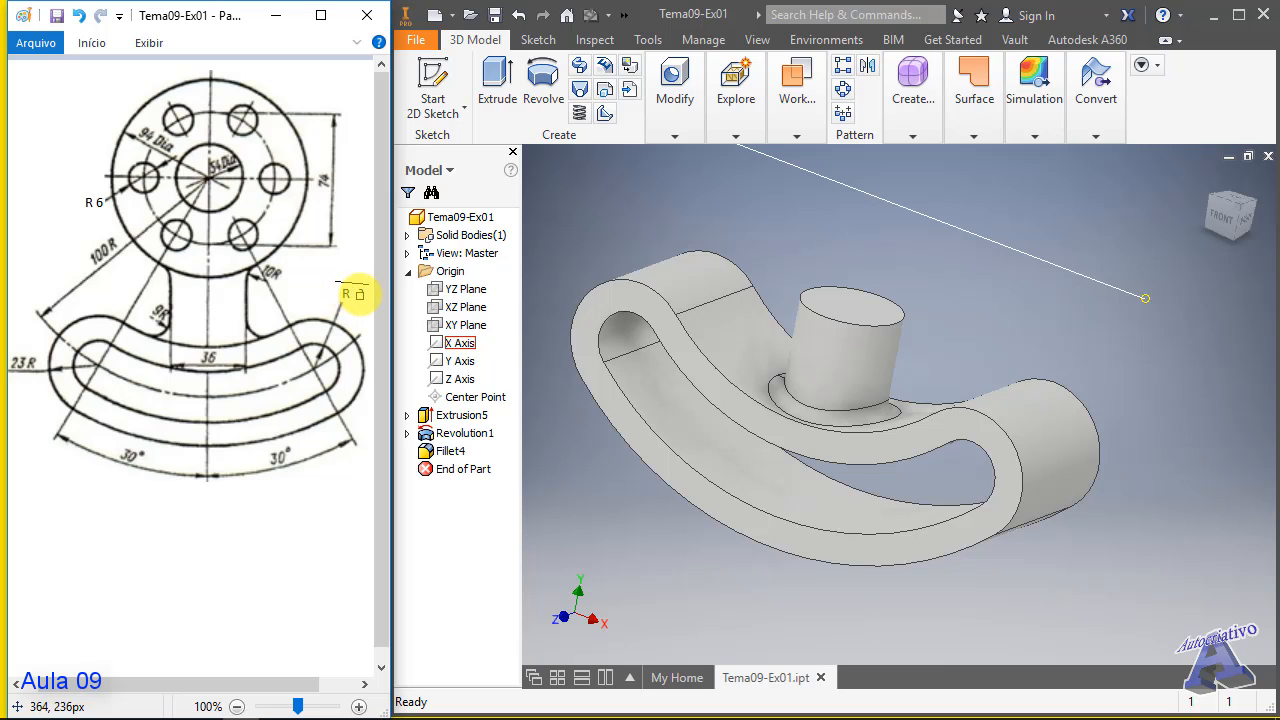
- Add the text 24 after the R of the slot radius label so that it reads R24
left_click(92, 42)
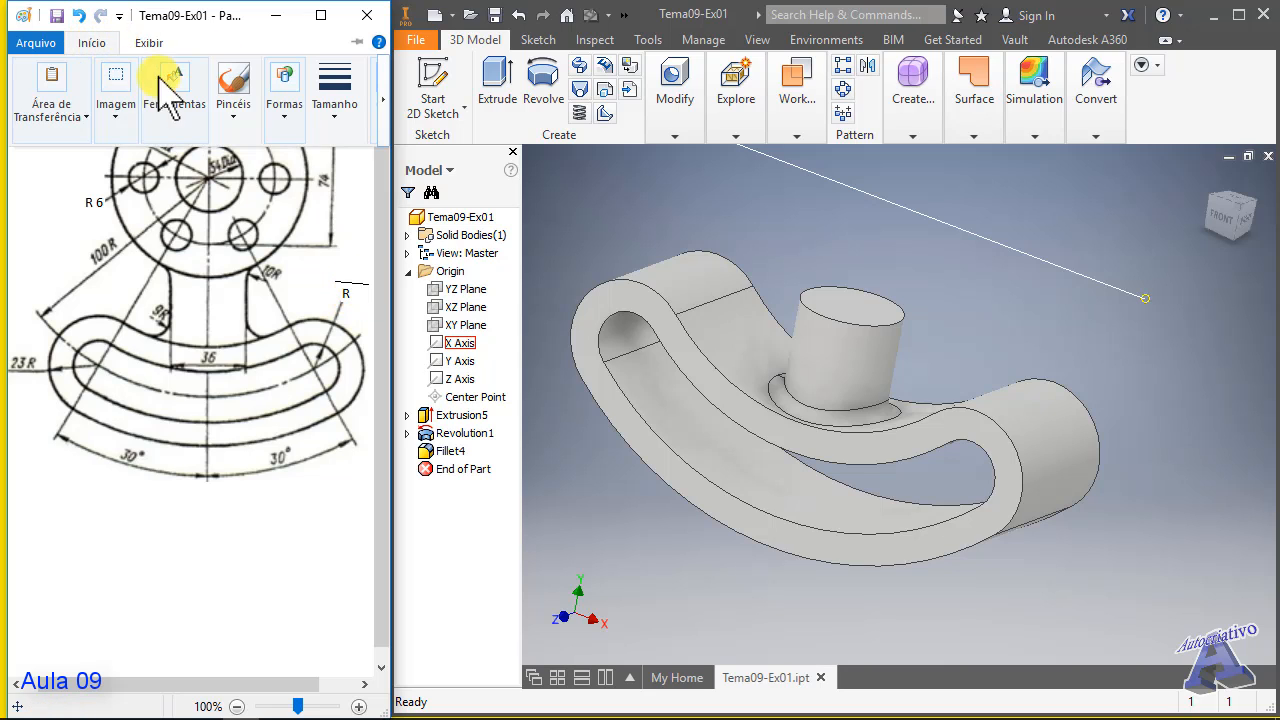
left_click(180, 118)
left_click(206, 167)
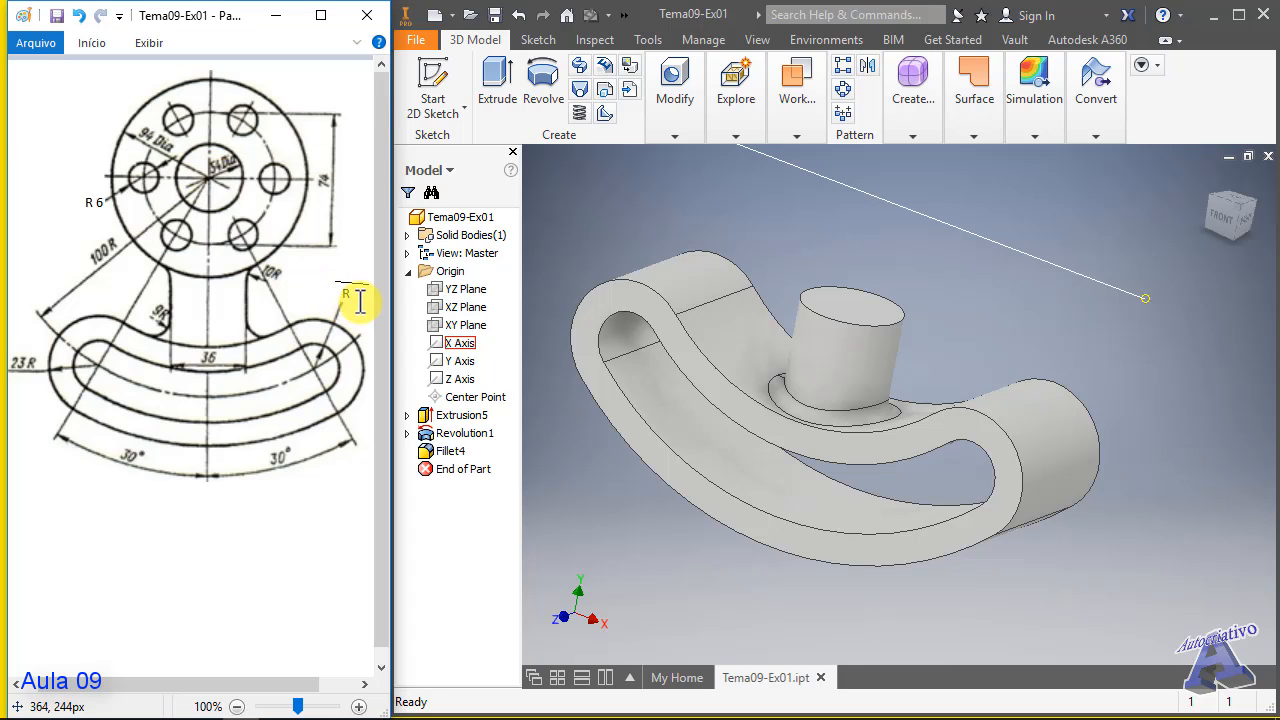
left_click(349, 290)
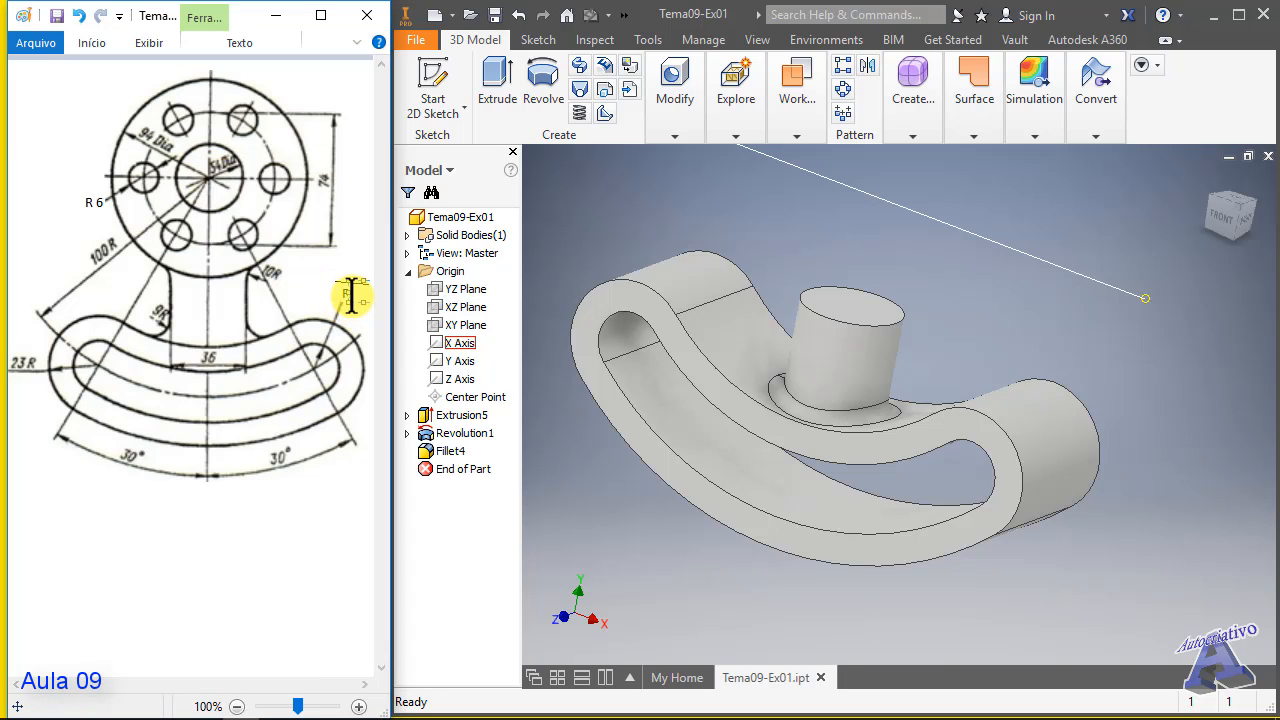
left_click(349, 241)
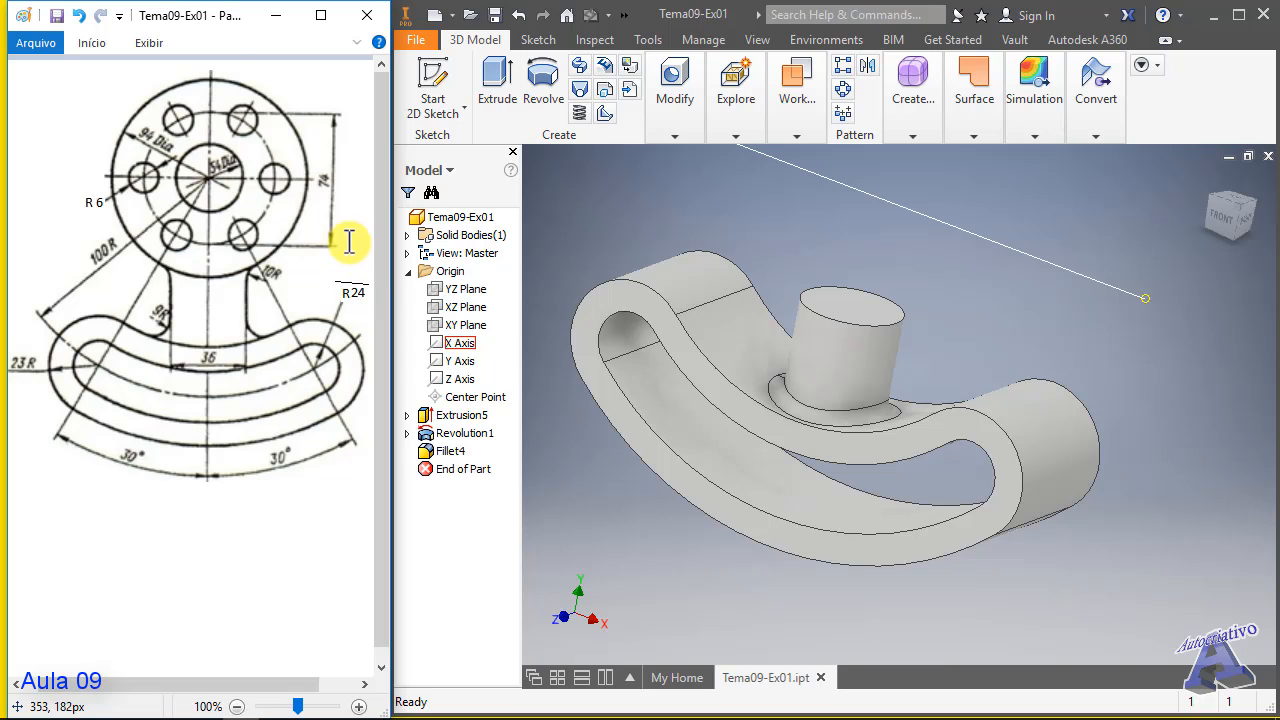
- Erase the short horizontal line above the R24 label in the reference drawing
left_click(92, 43)
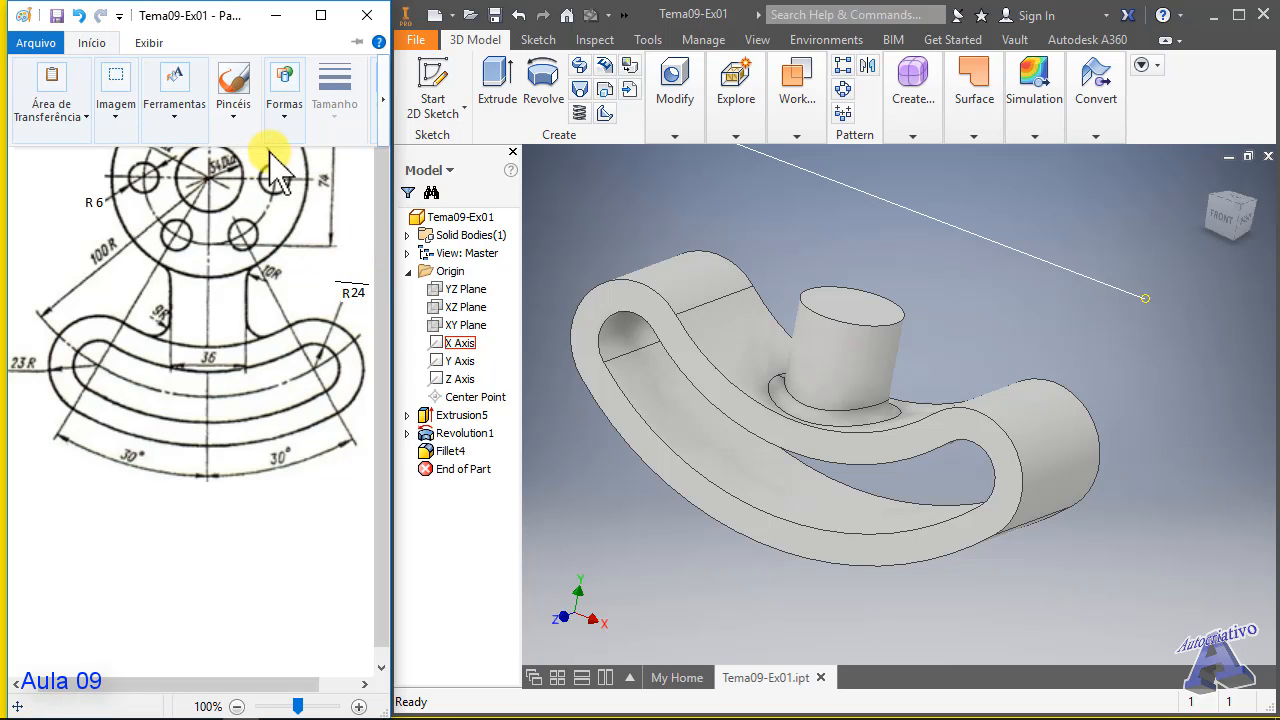
left_click(174, 100)
left_click(160, 198)
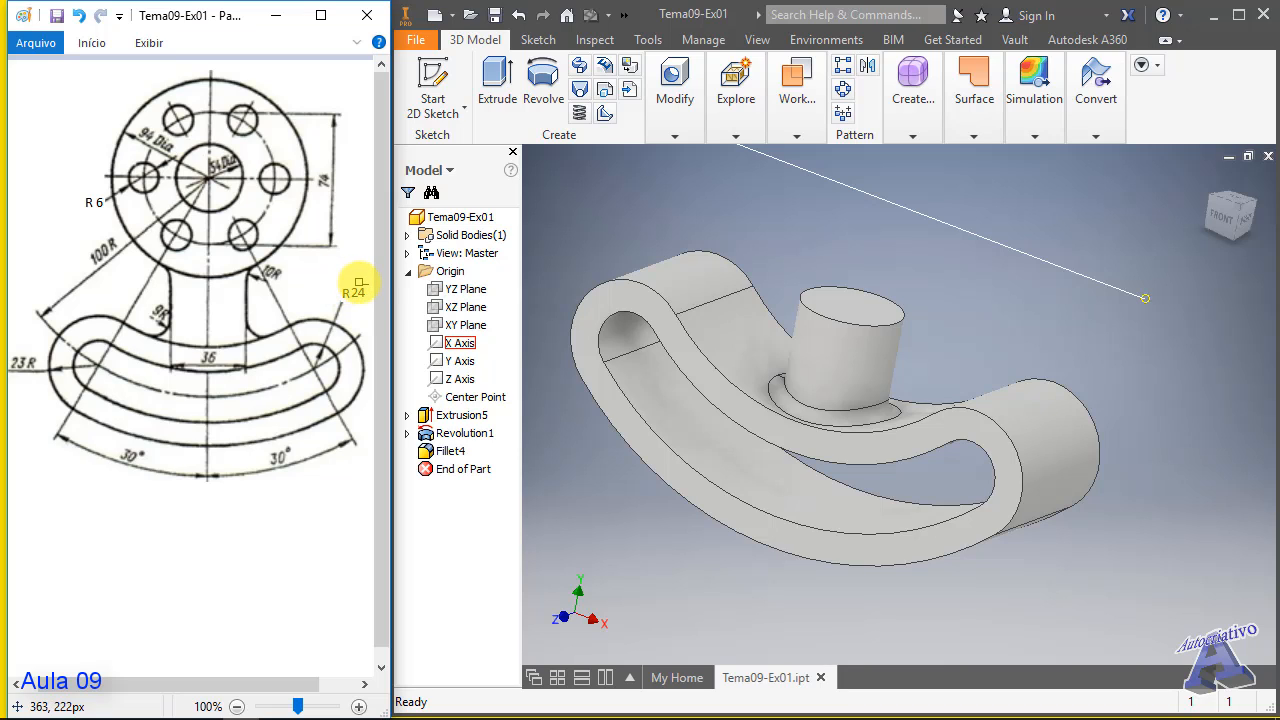
- Switch back to Inventor and start a 2D sketch on the XY Plane for an extruded feature
left_click(424, 236)
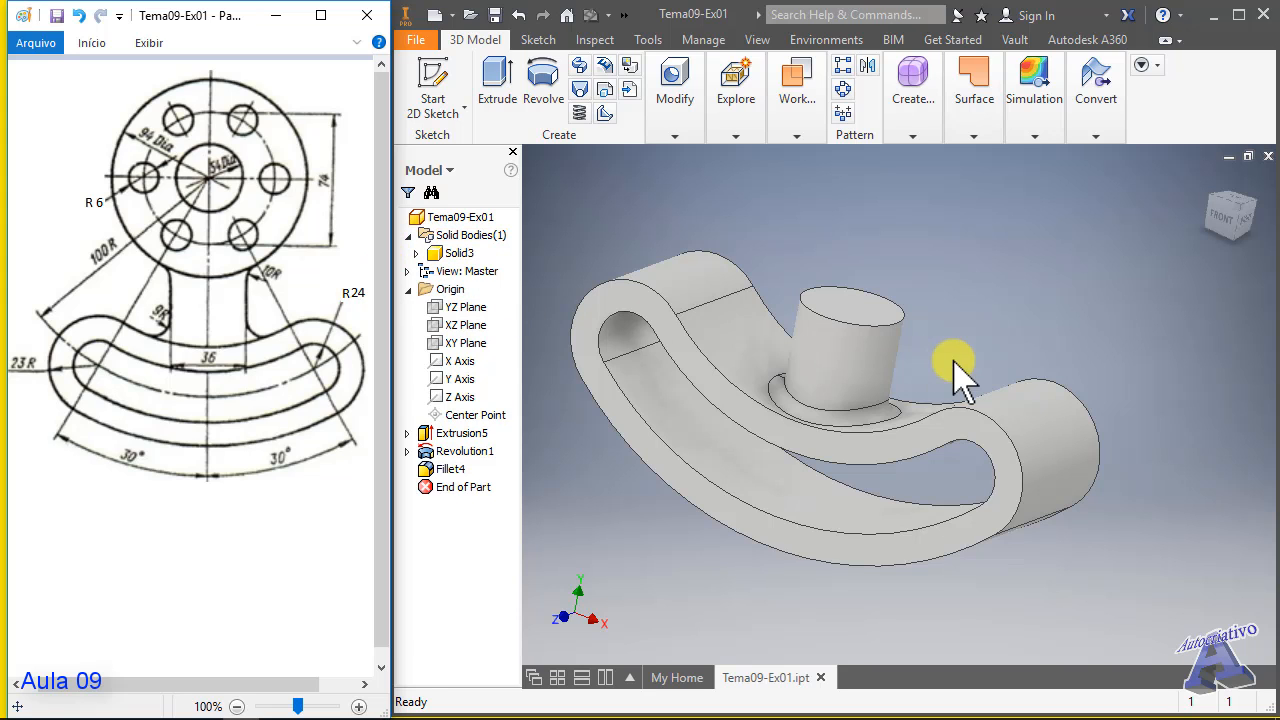
key("F4")
mouse_move(831, 328)
left_mouse_down()
mouse_move(937, 300)
mouse_move(803, 332)
left_mouse_up()
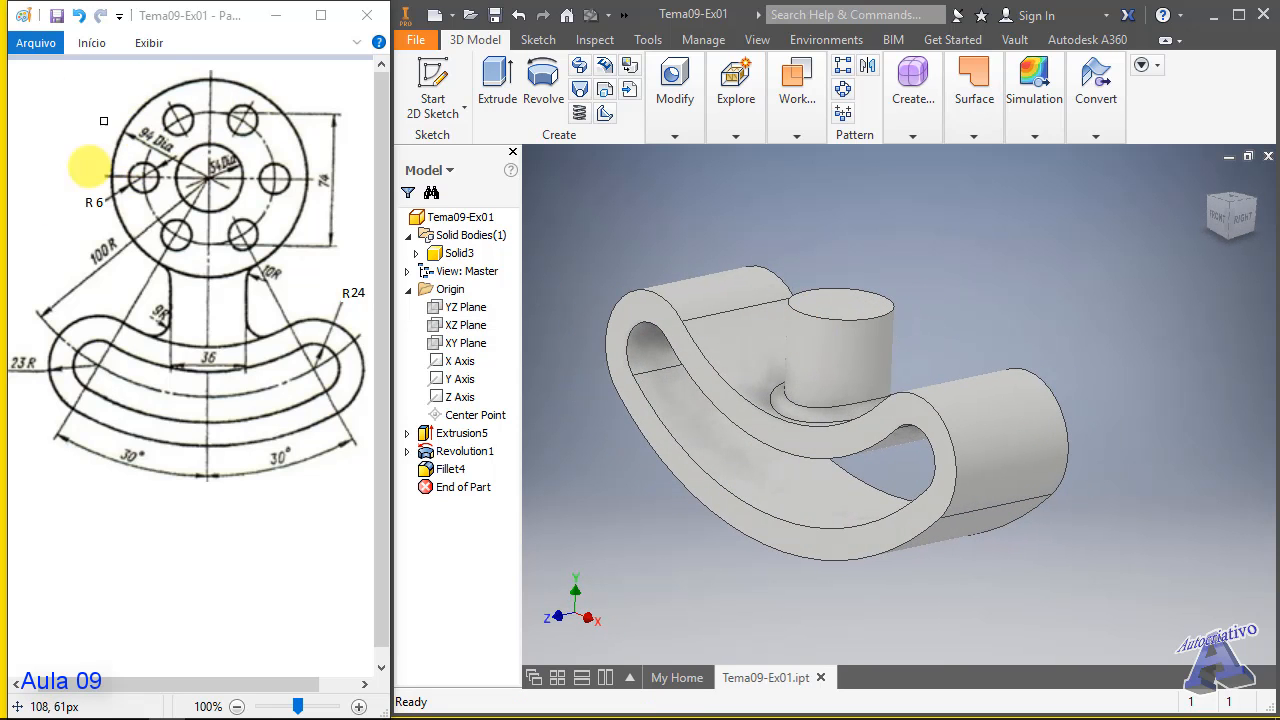
left_click(466, 343)
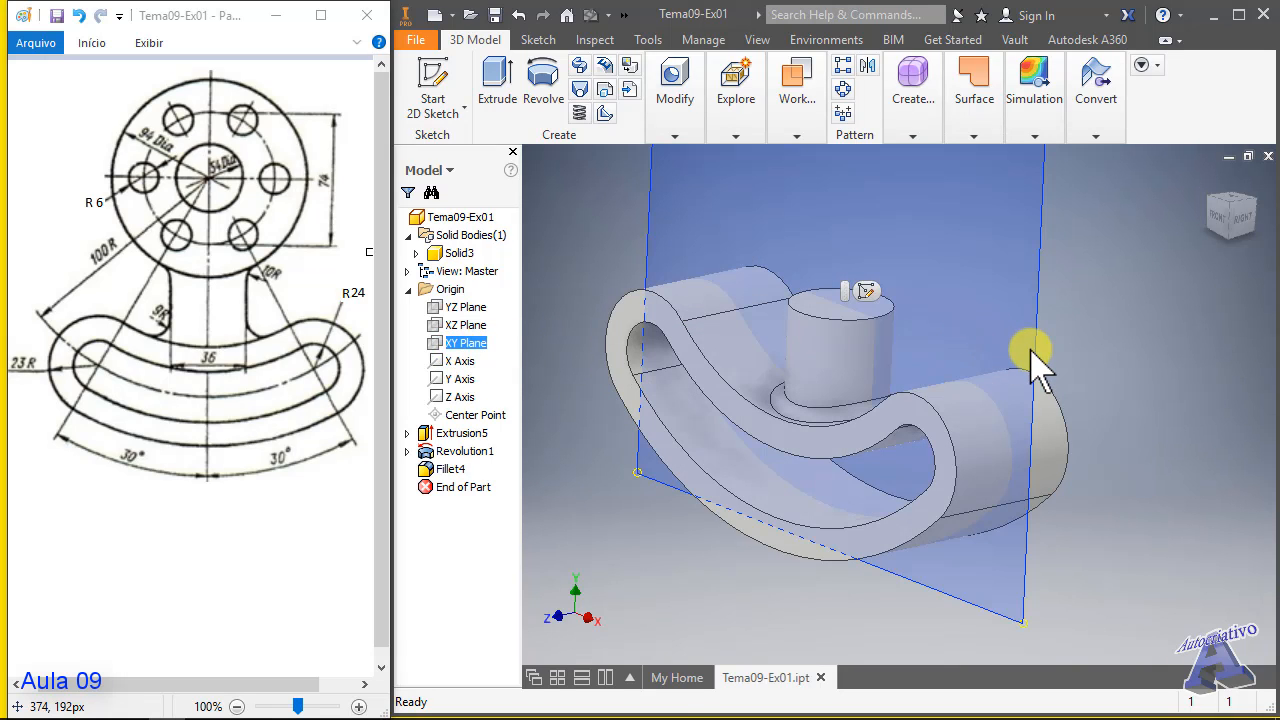
middle_click_drag(1020, 355, 981, 441, "shift")
scroll(946, 435, "down", 5)
scroll(946, 435, "up", 3)
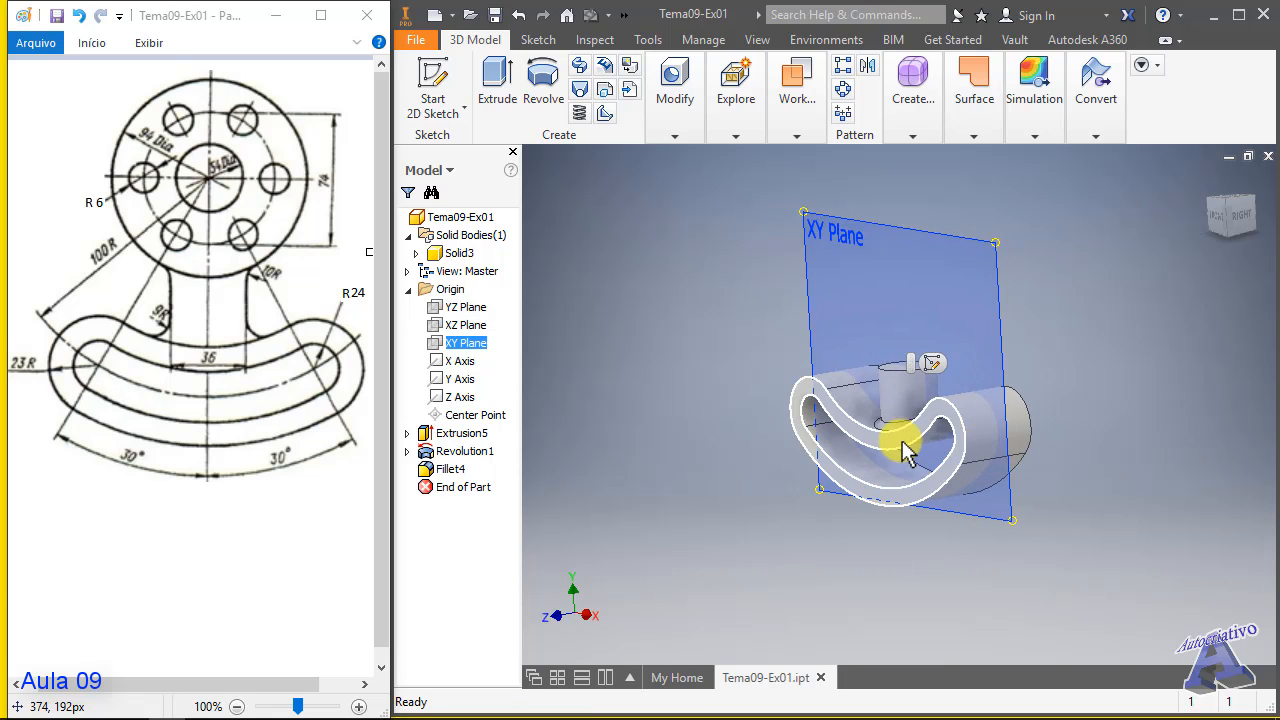
middle_click_drag(900, 449, 1210, 410, "shift")
scroll(1180, 405, "up", 2)
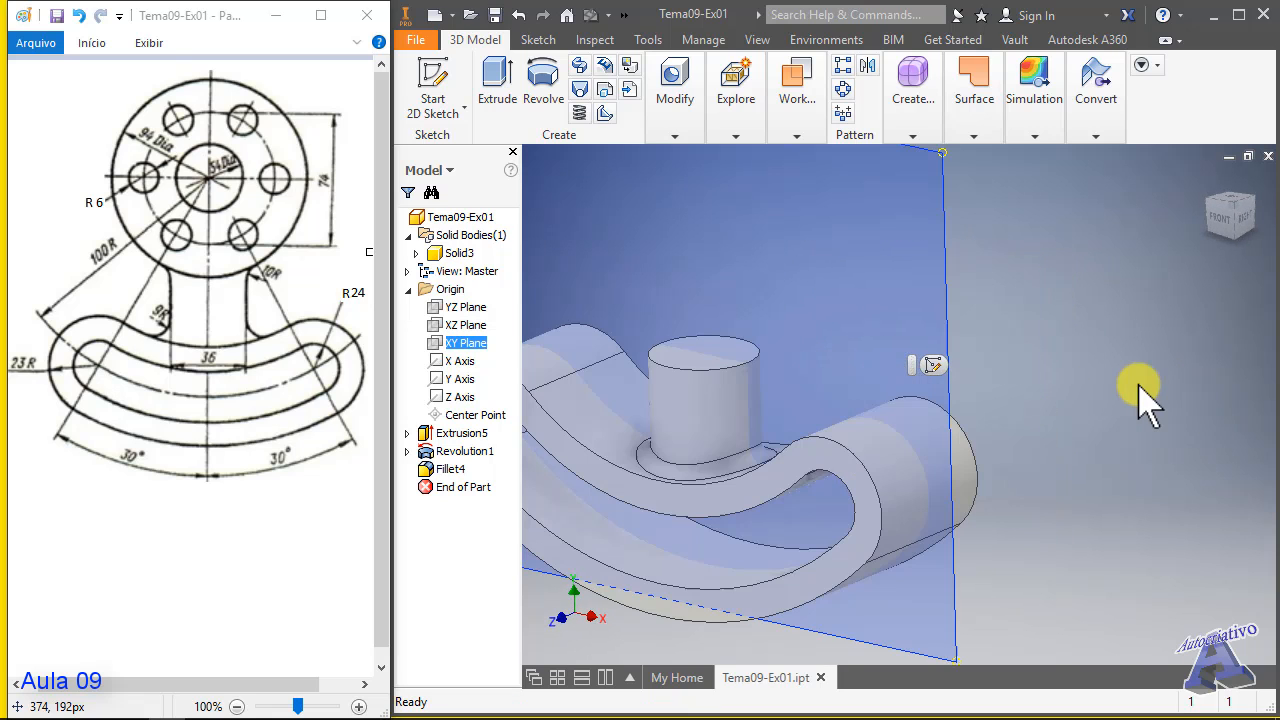
scroll(740, 375, "down", 4)
scroll(673, 415, "up", 3)
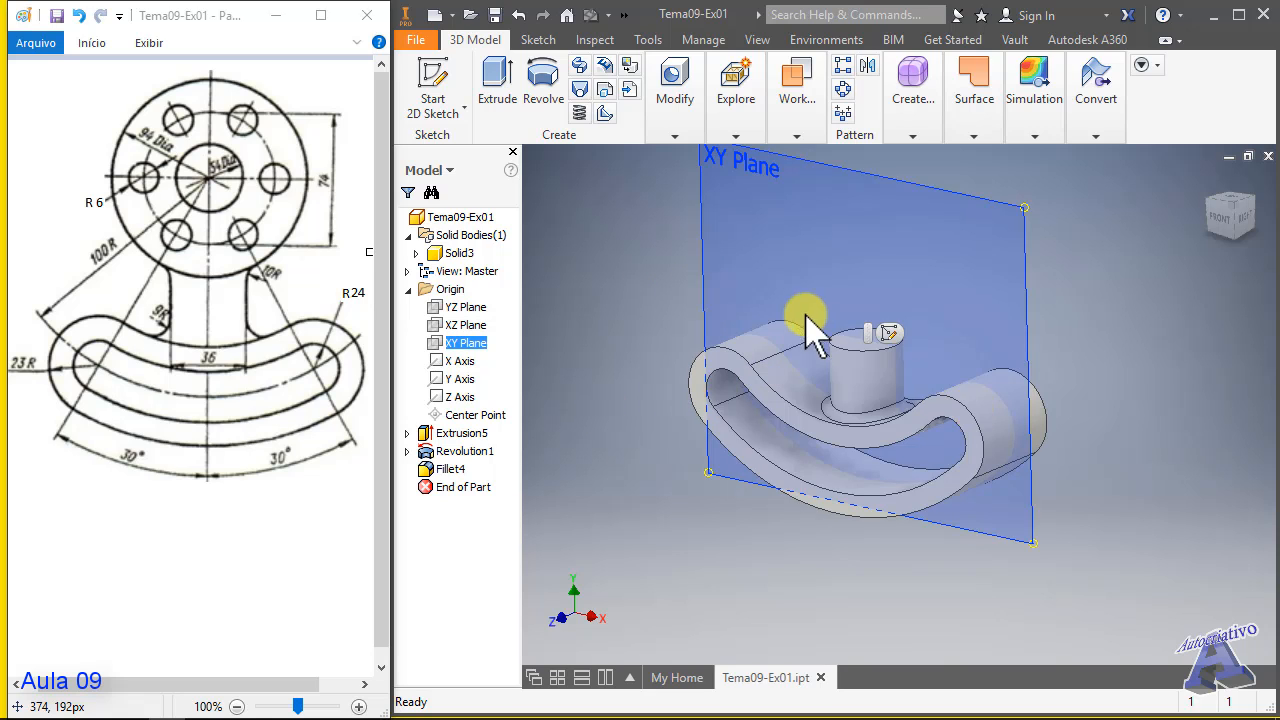
left_click(497, 80)
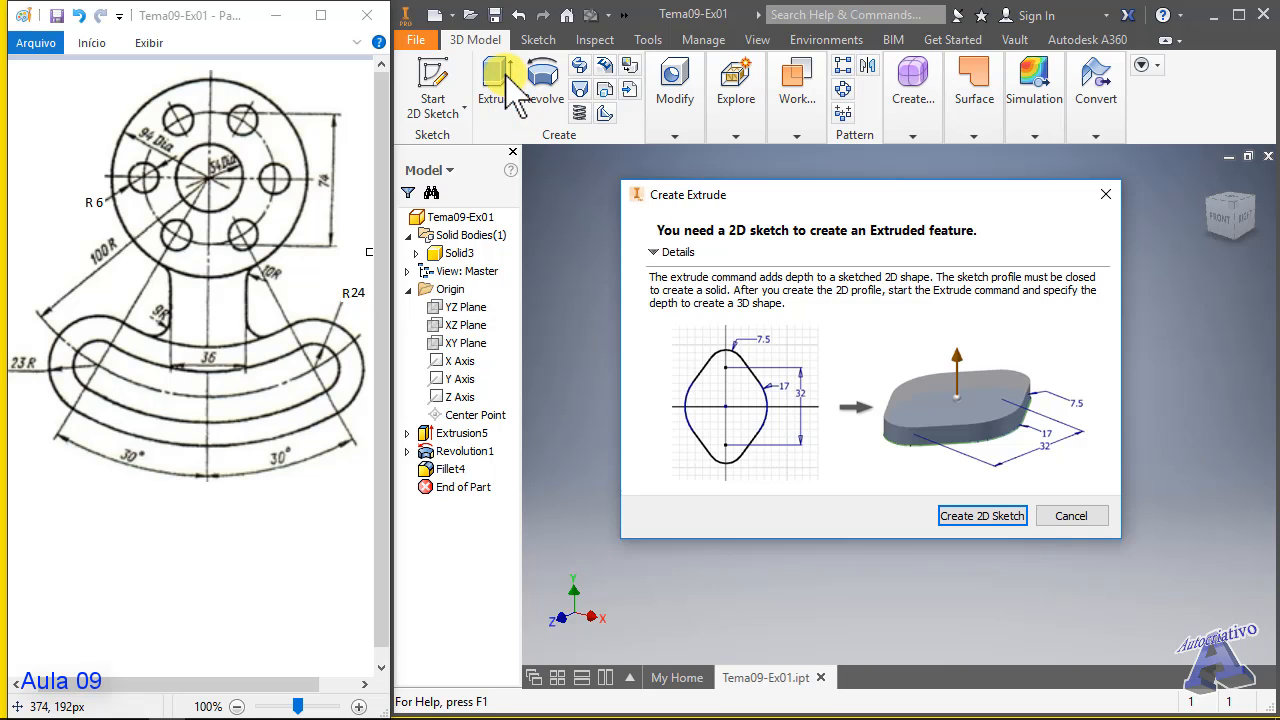
left_click(968, 505)
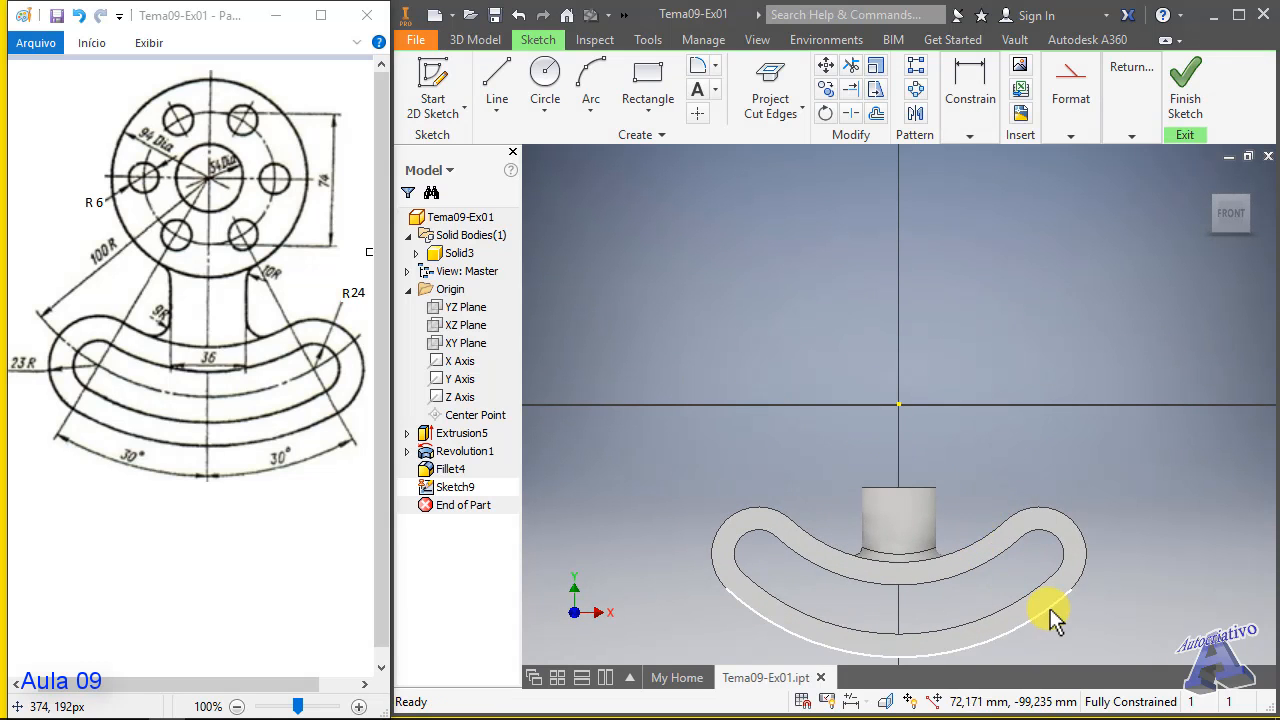
- Draw a circle about 100 mm in diameter centred on the sketch origin above the neck
scroll(1020, 640, "down", 3)
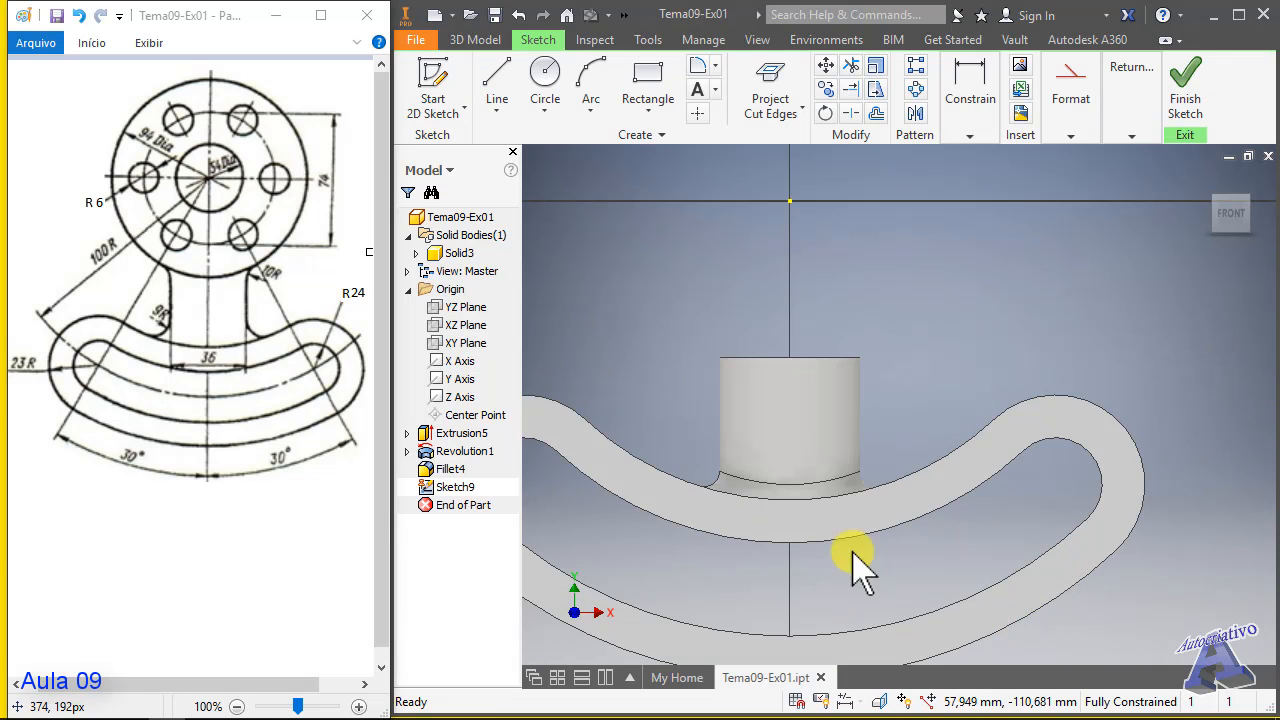
scroll(837, 443, "up", 3)
left_click(545, 100)
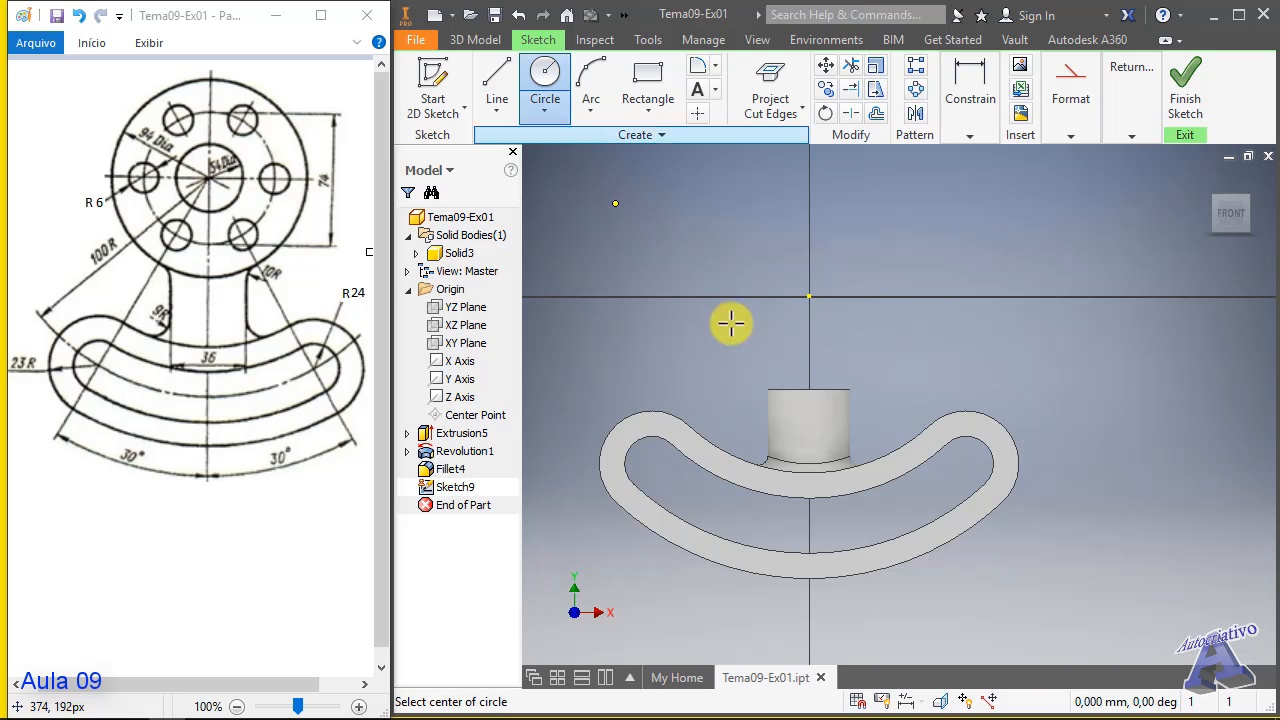
left_click(809, 296)
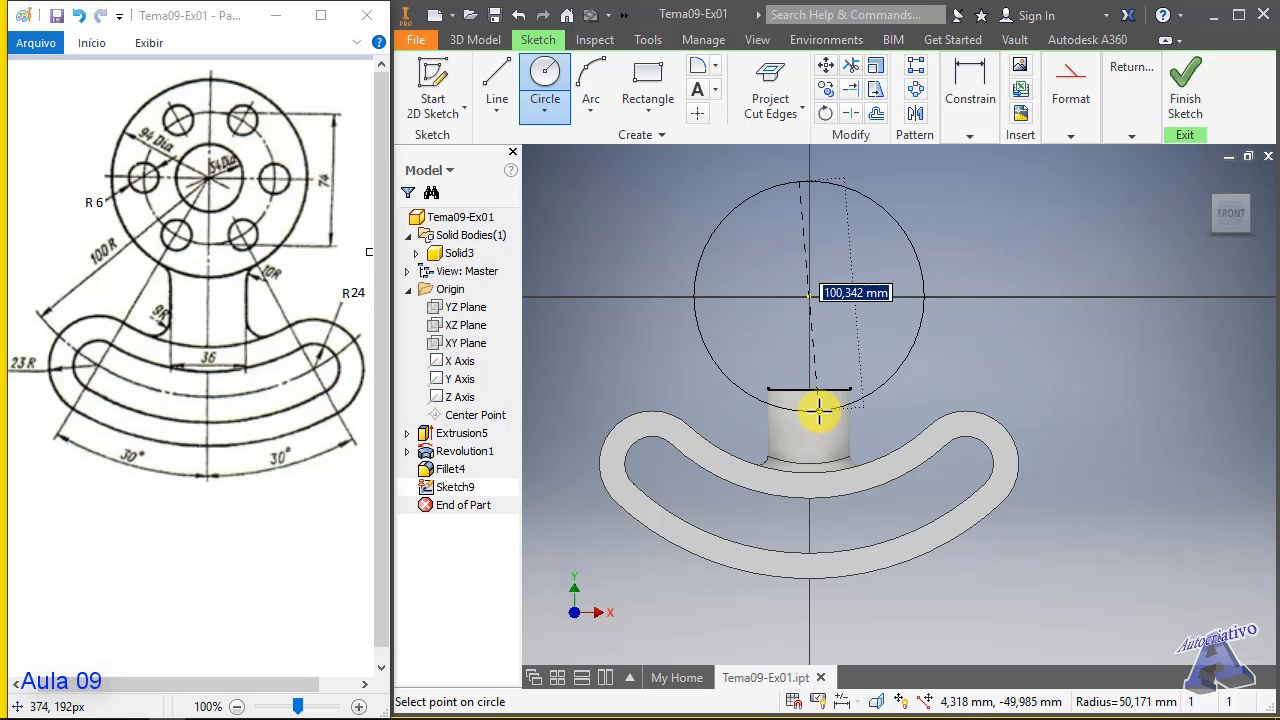
left_click(818, 409)
key("Escape")
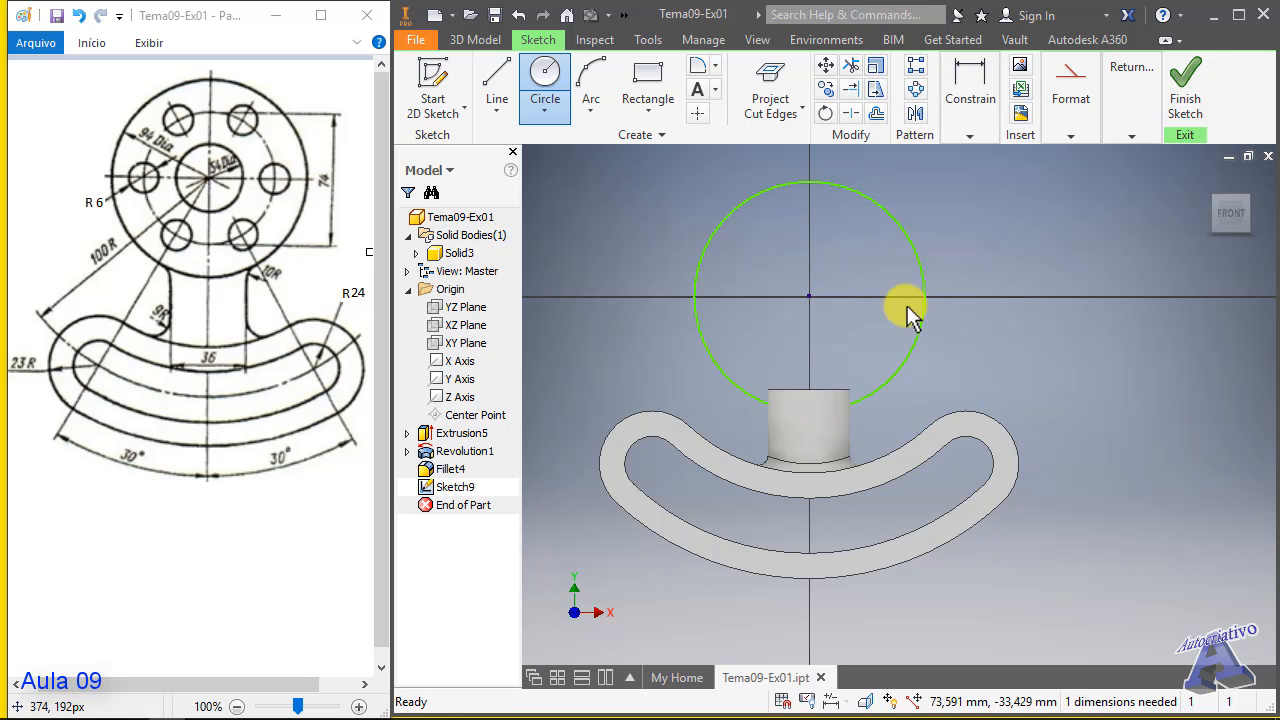
- Dimension the circle's diameter as 94 mm and finish the sketch
left_click(969, 98)
left_click(965, 175)
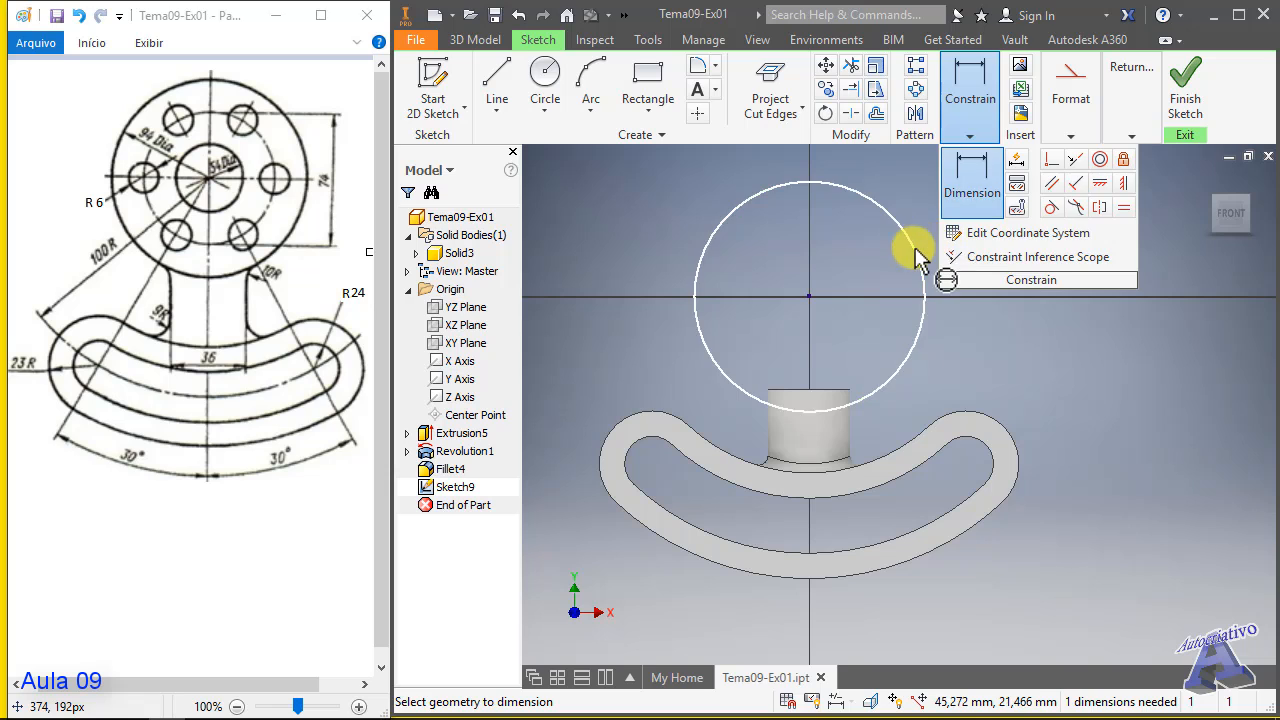
left_click(915, 247)
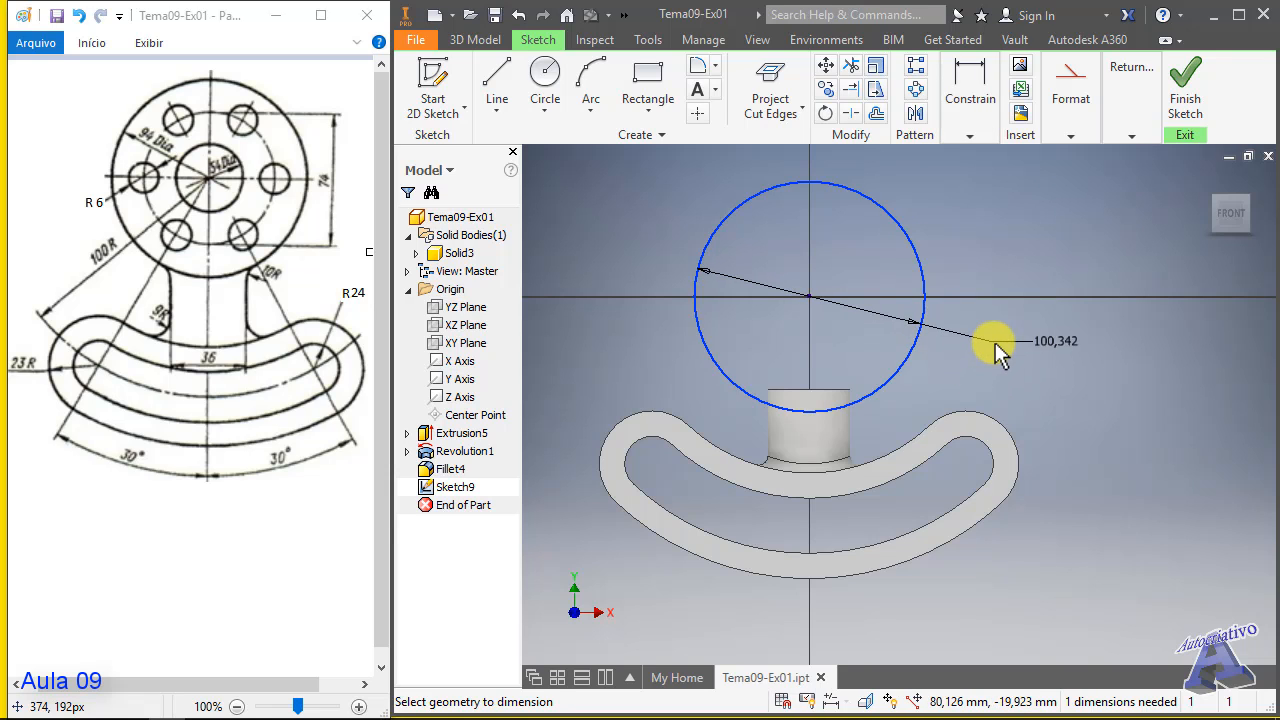
left_click(995, 342)
type("94")
key("Return")
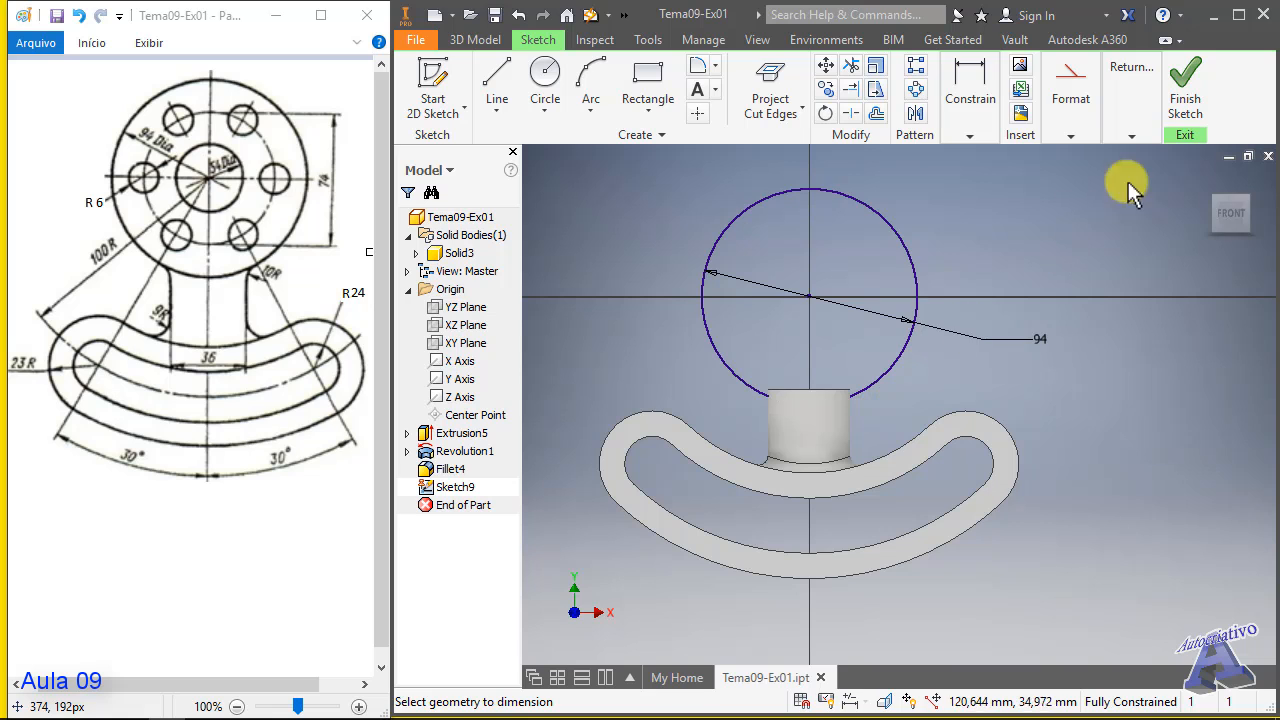
left_click(1184, 88)
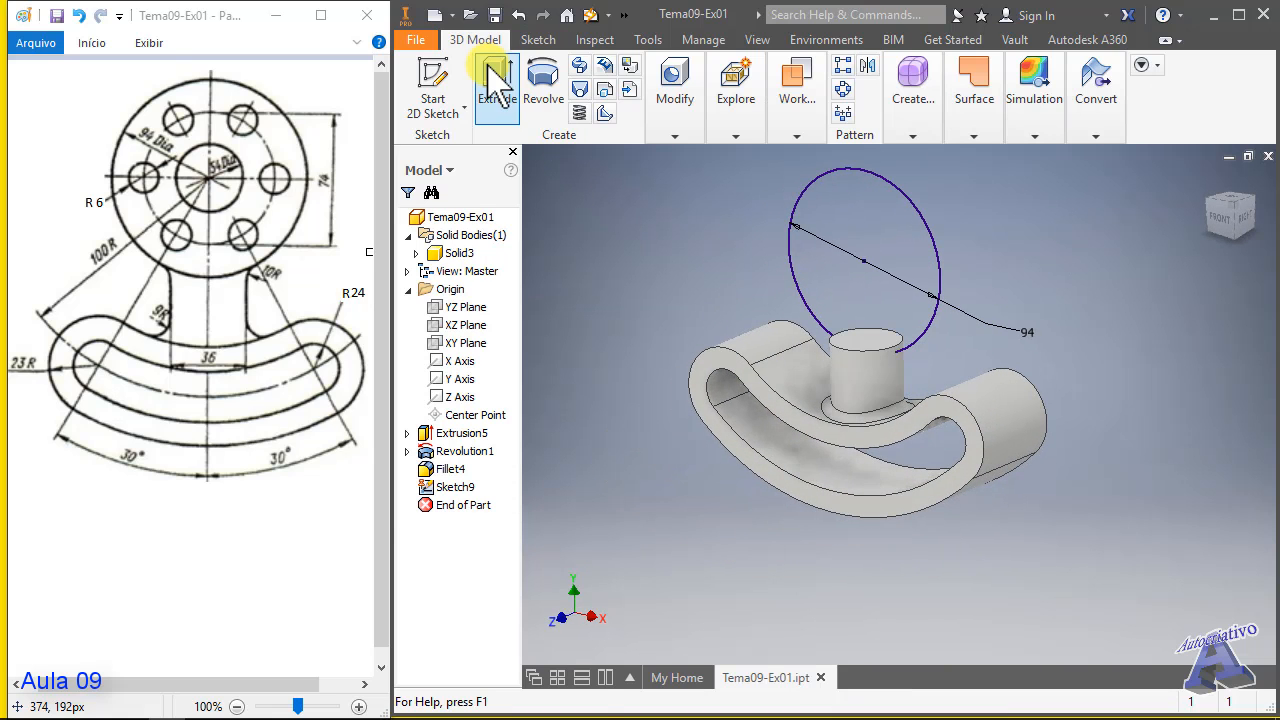
- Start extruding the 94 mm circle symmetrically over a distance of 40 mm
left_click(492, 78)
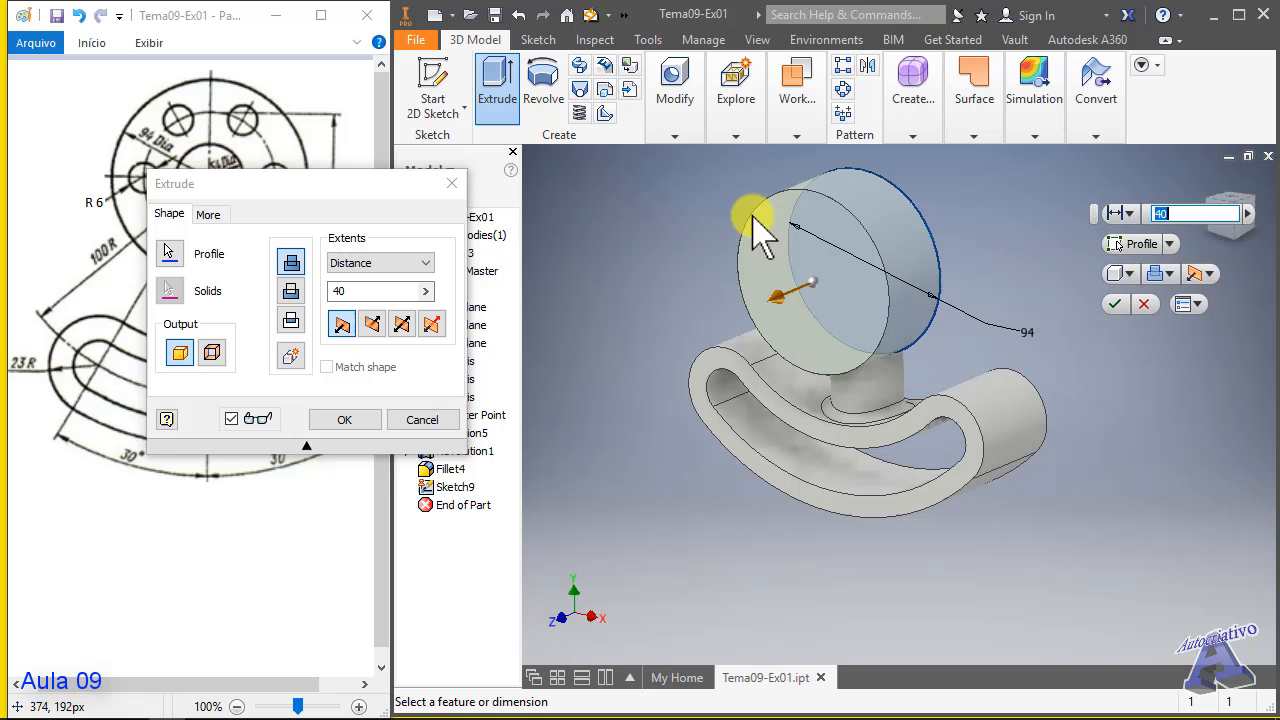
left_click(403, 323)
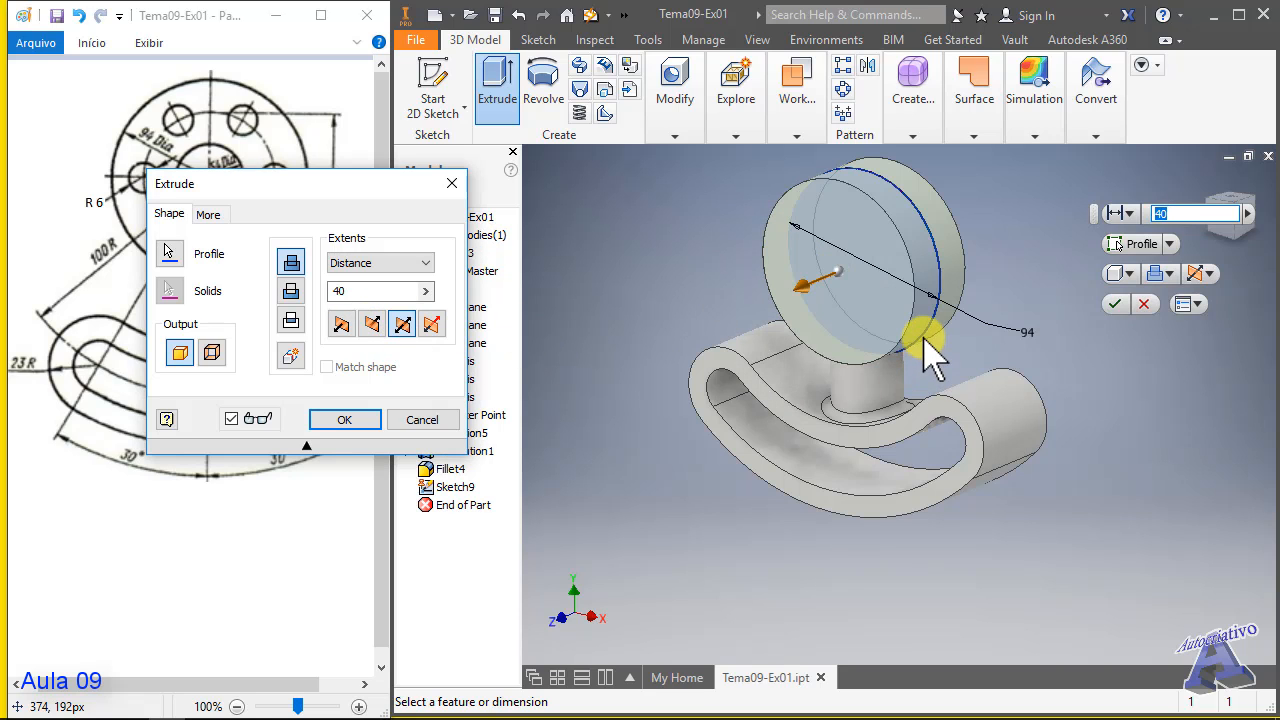
middle_click_drag(924, 338, 873, 346)
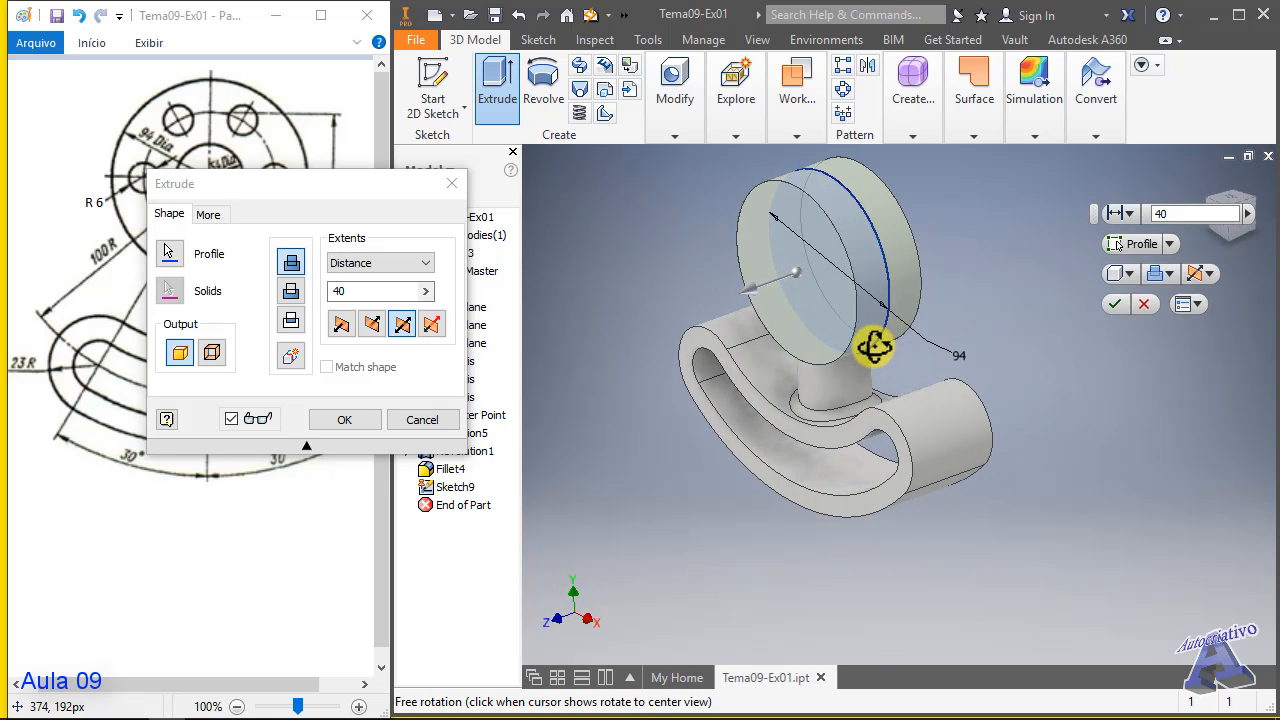
- Try extruding the 94 mm circle with the To extent, ending at the curved slotted body's front face
left_click(384, 264)
left_click(373, 306)
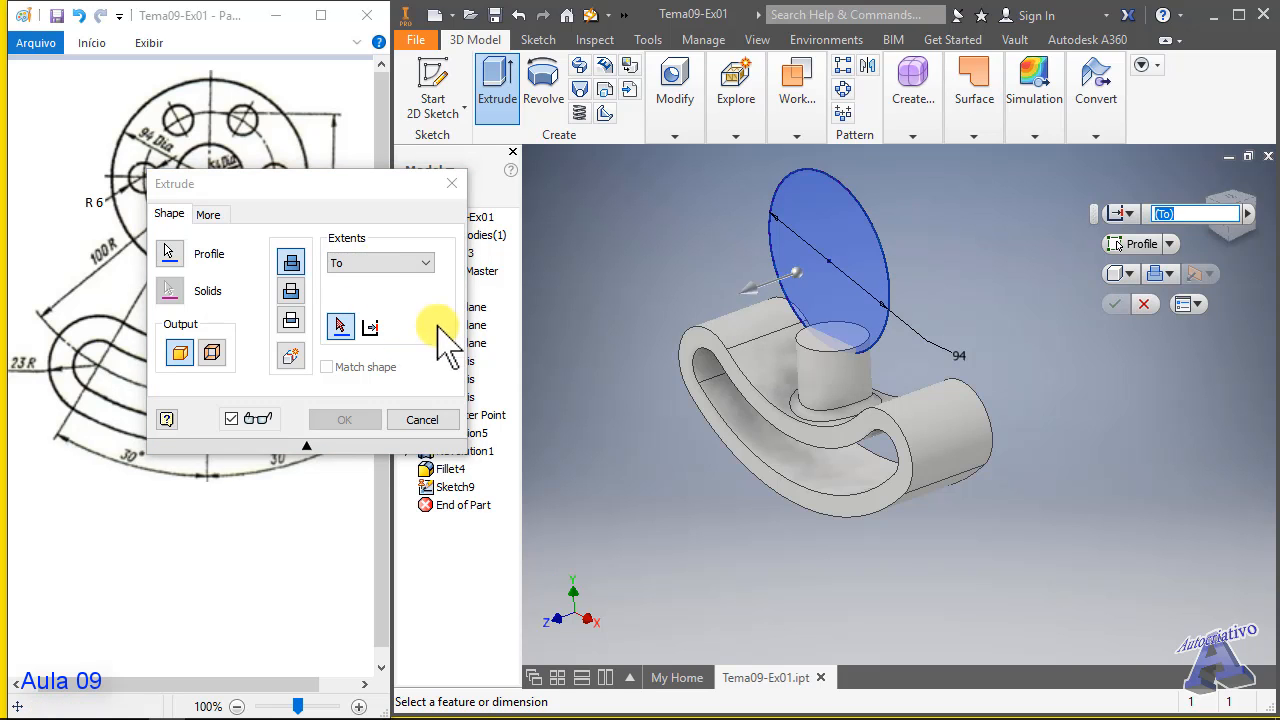
left_click(731, 375)
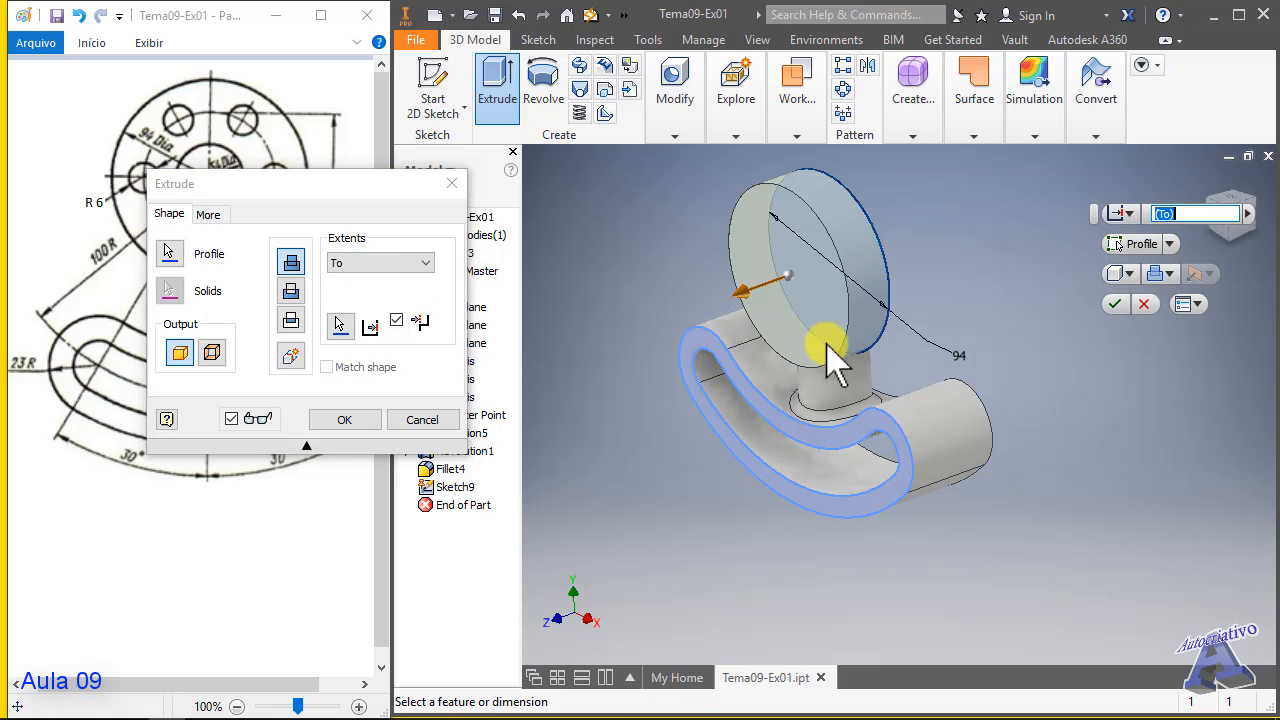
middle_click_drag(920, 303, 858, 314, "shift")
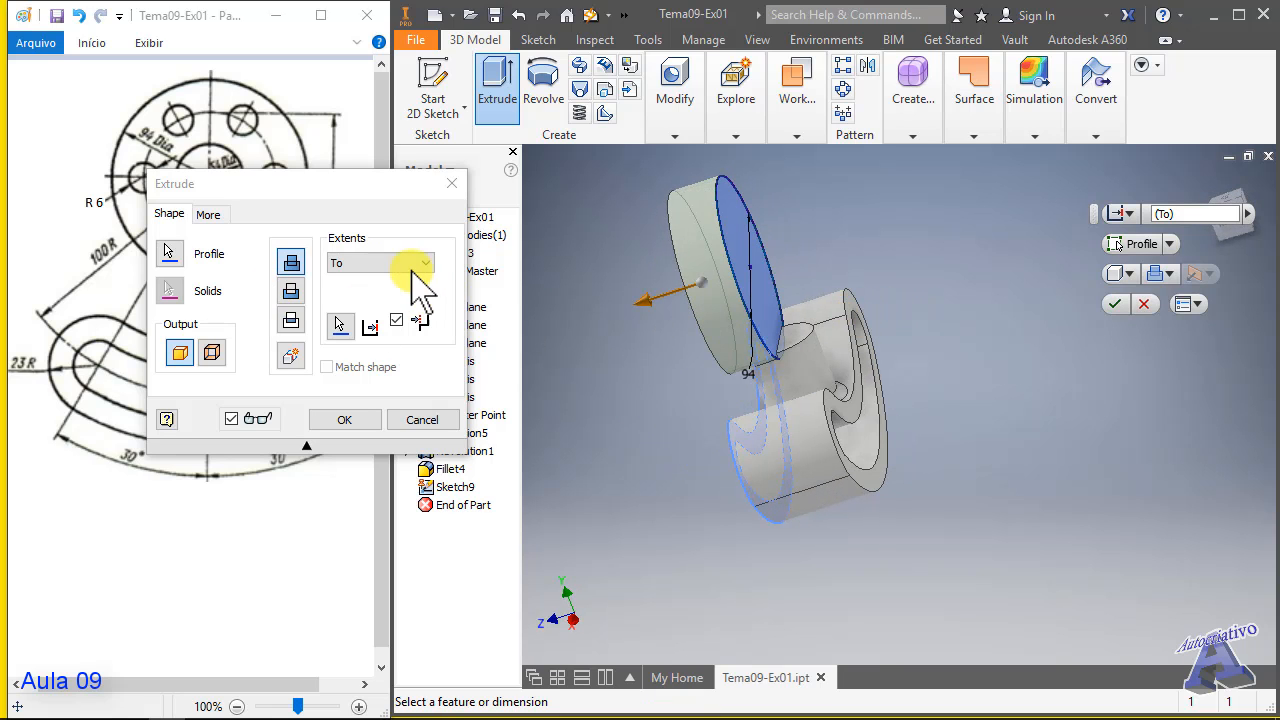
left_click(380, 264)
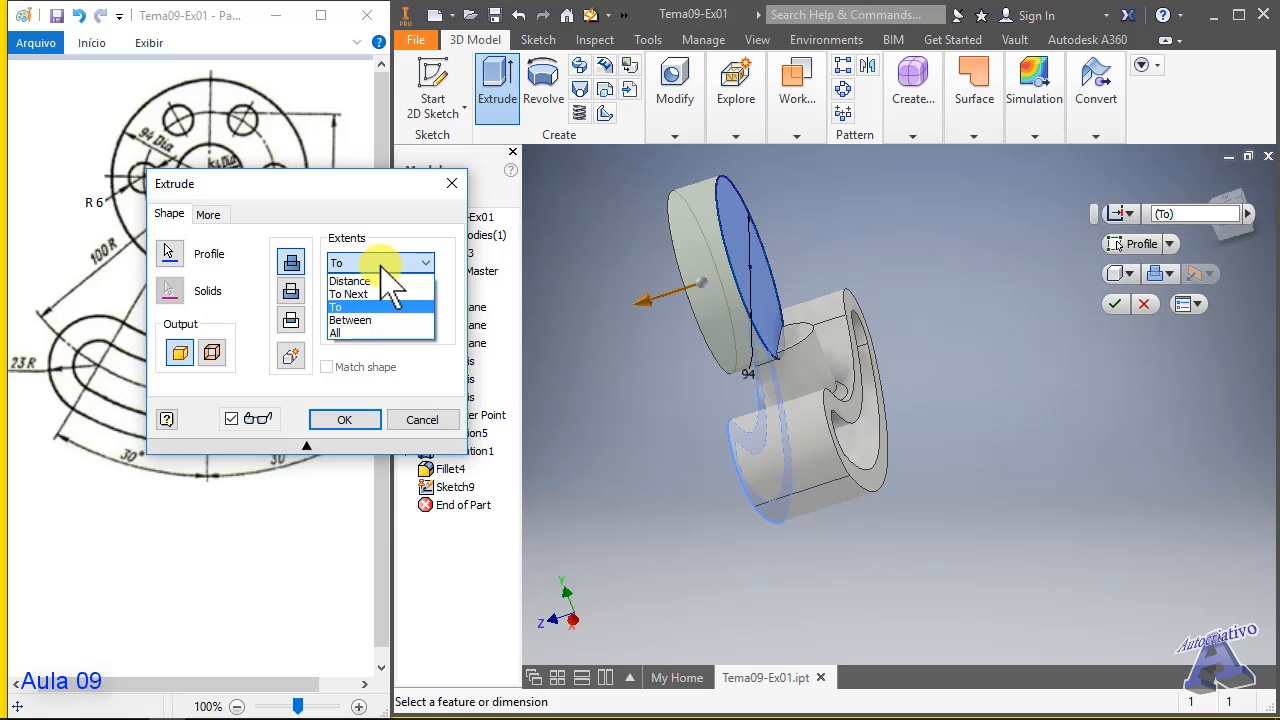
left_click(382, 265)
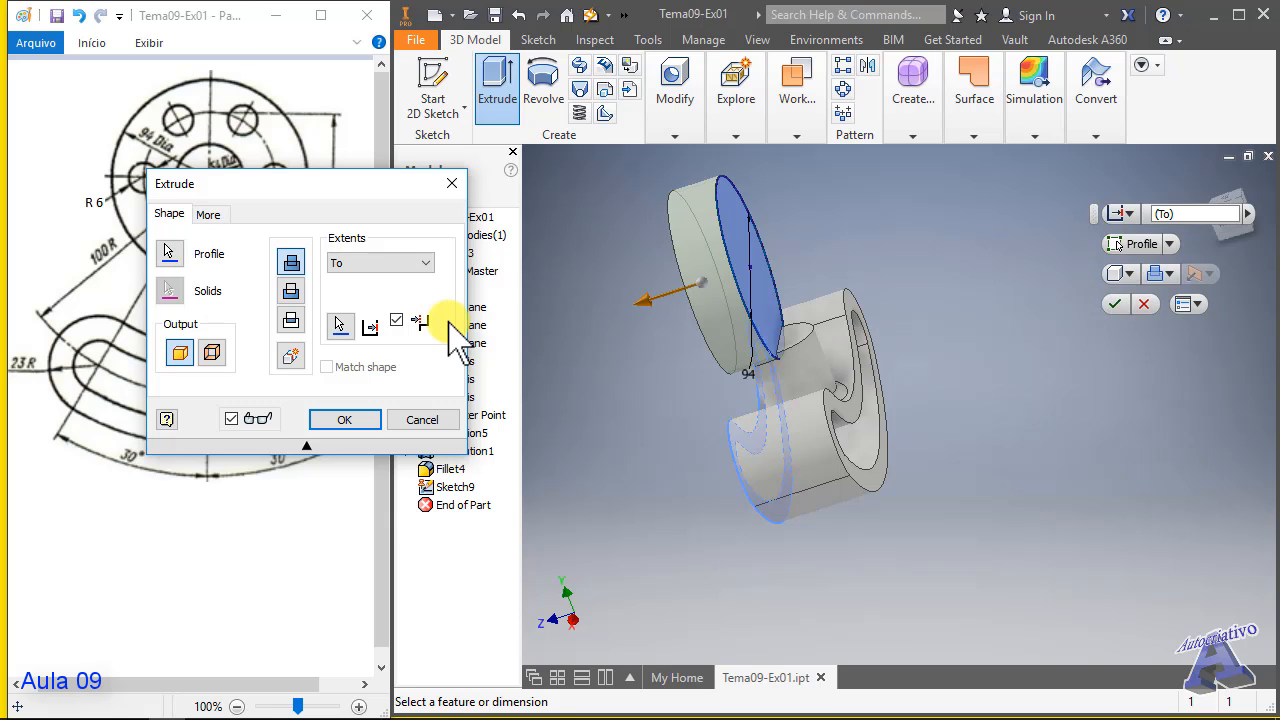
left_click(386, 263)
left_click(378, 263)
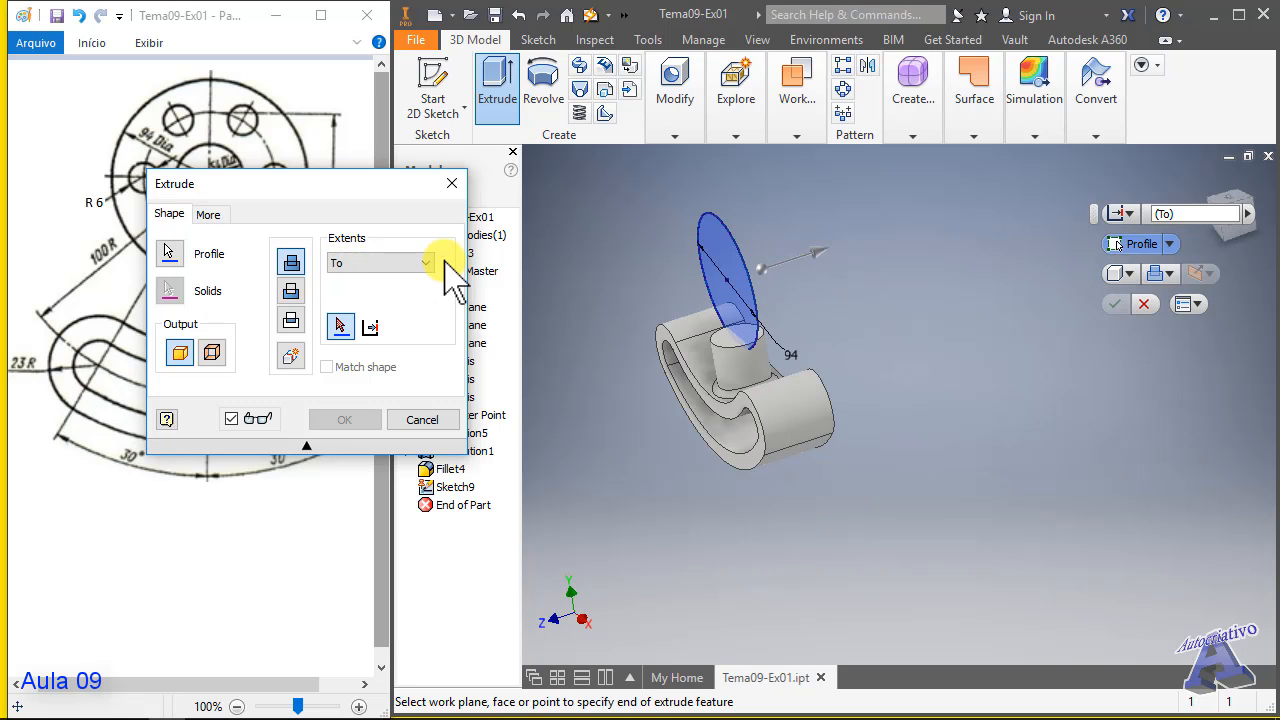
- Extrude the 94 mm circle with the Between extent, from the front face to the back face of the curved slotted body
left_click(369, 264)
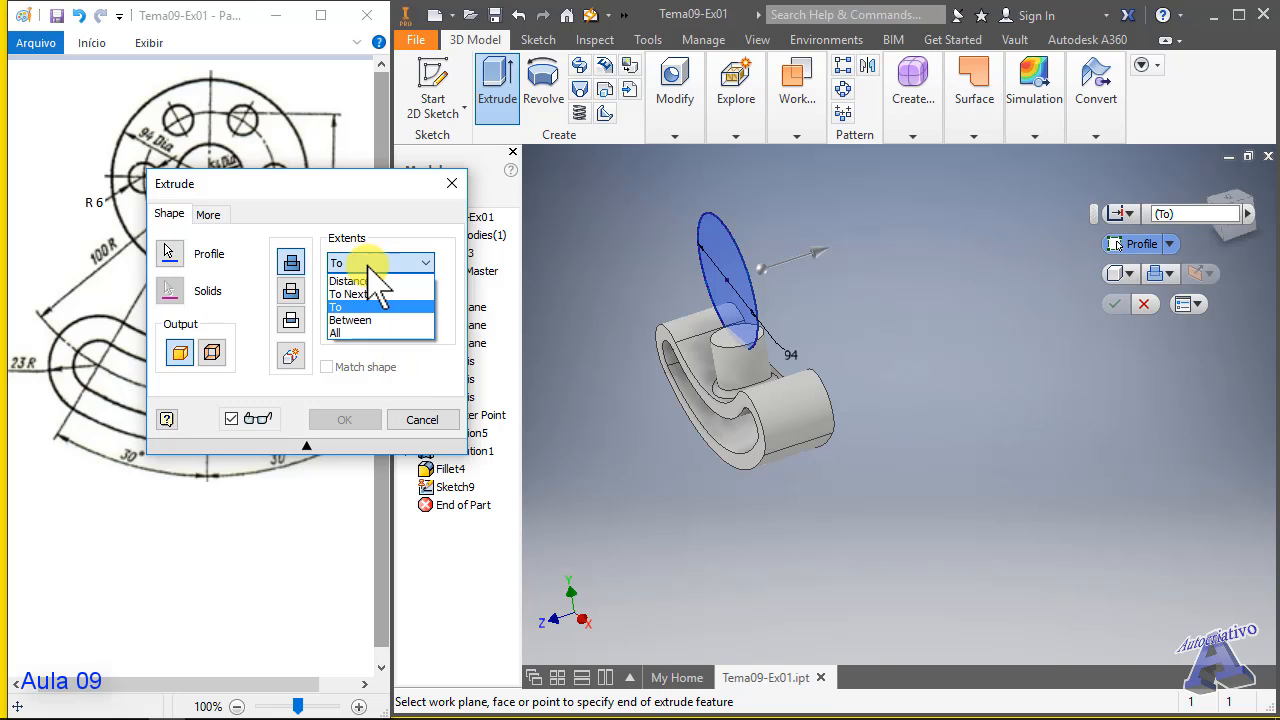
left_click(370, 322)
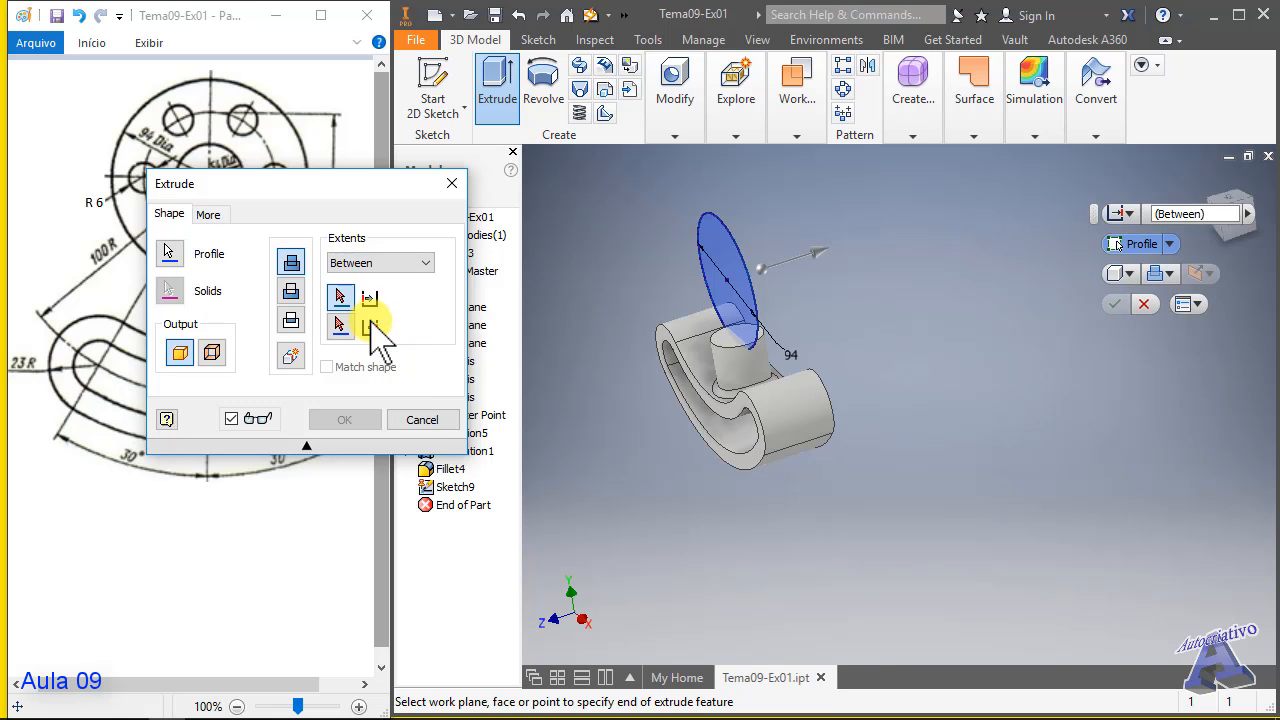
left_click(665, 340)
middle_click_drag(851, 349, 823, 349, "shift")
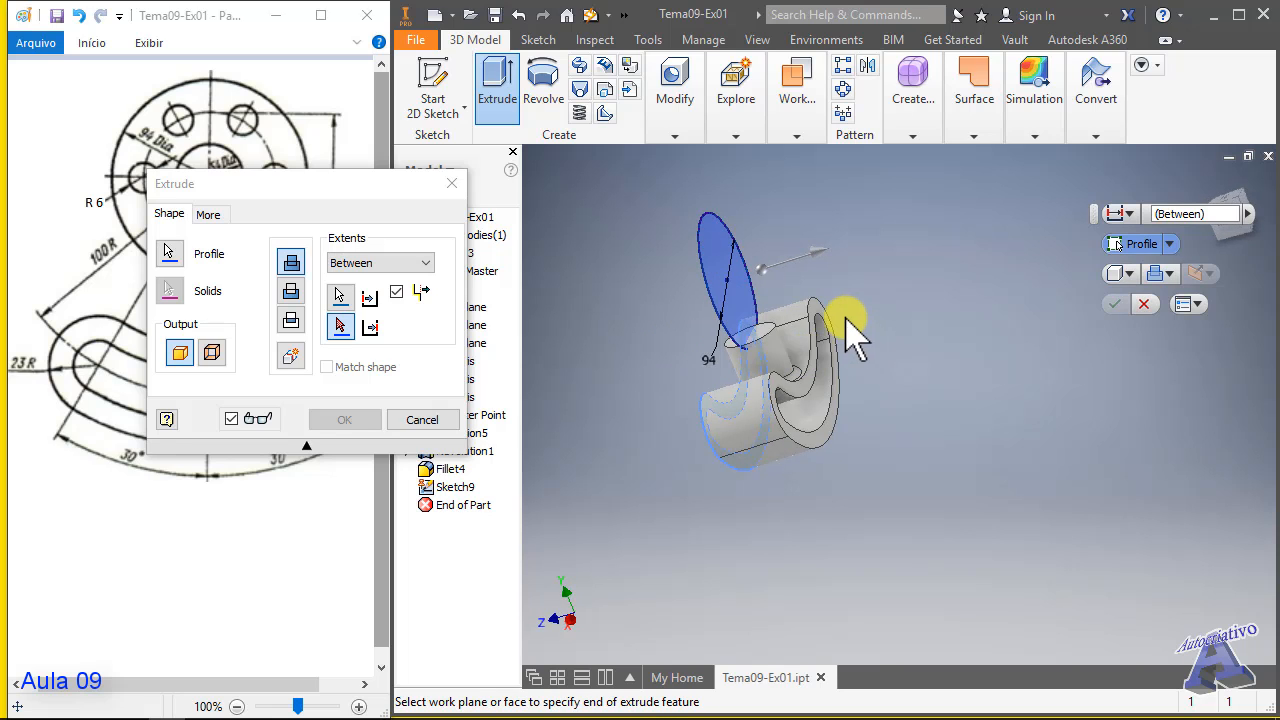
left_click(826, 322)
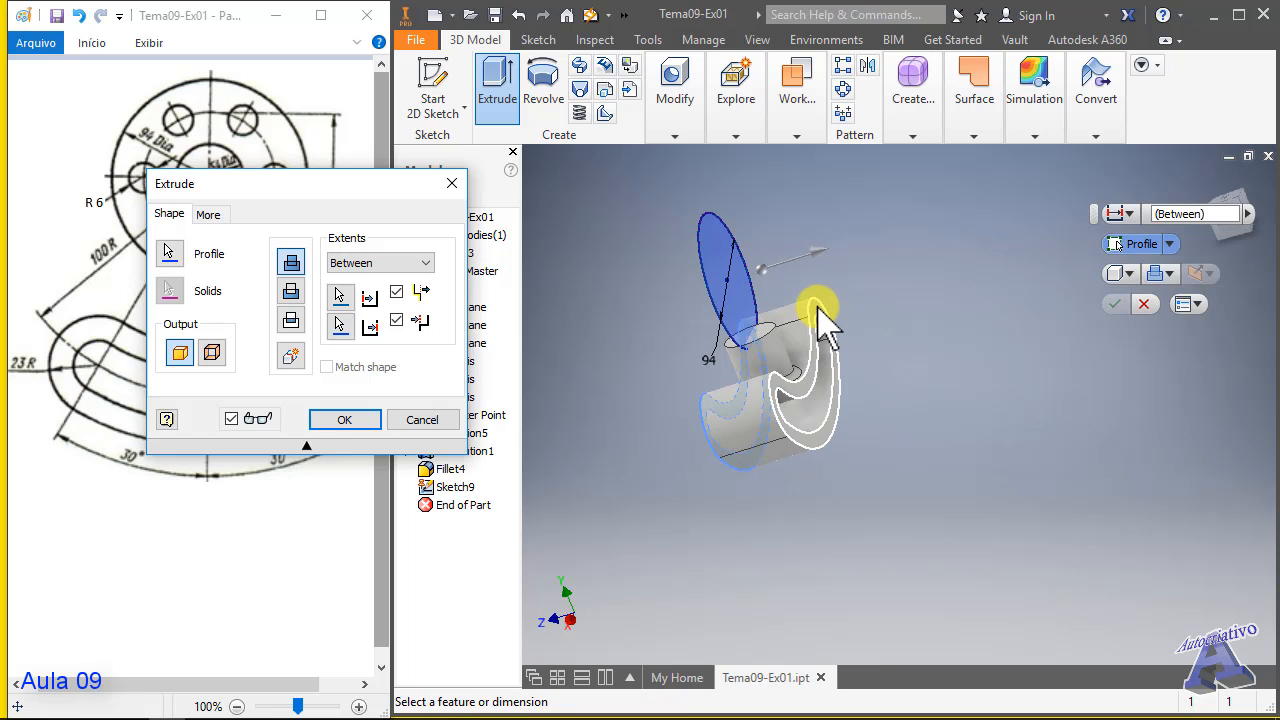
middle_click_drag(826, 322, 898, 373, "shift")
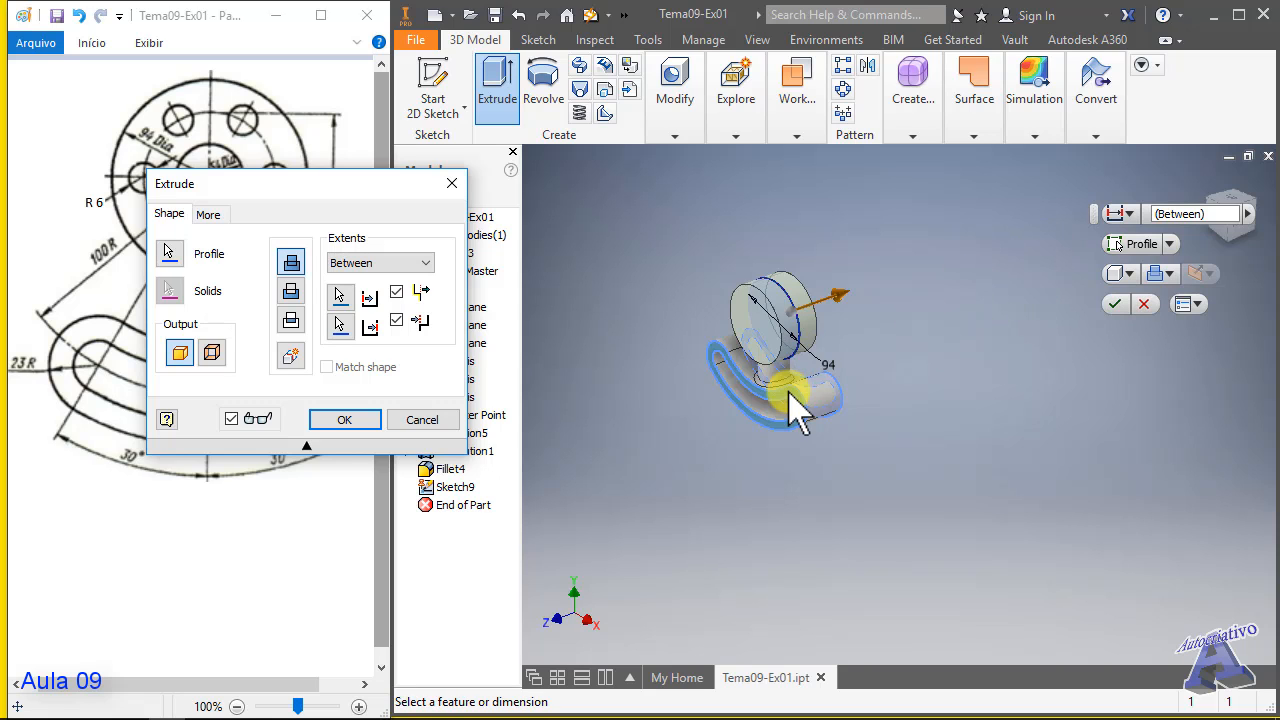
left_click(340, 421)
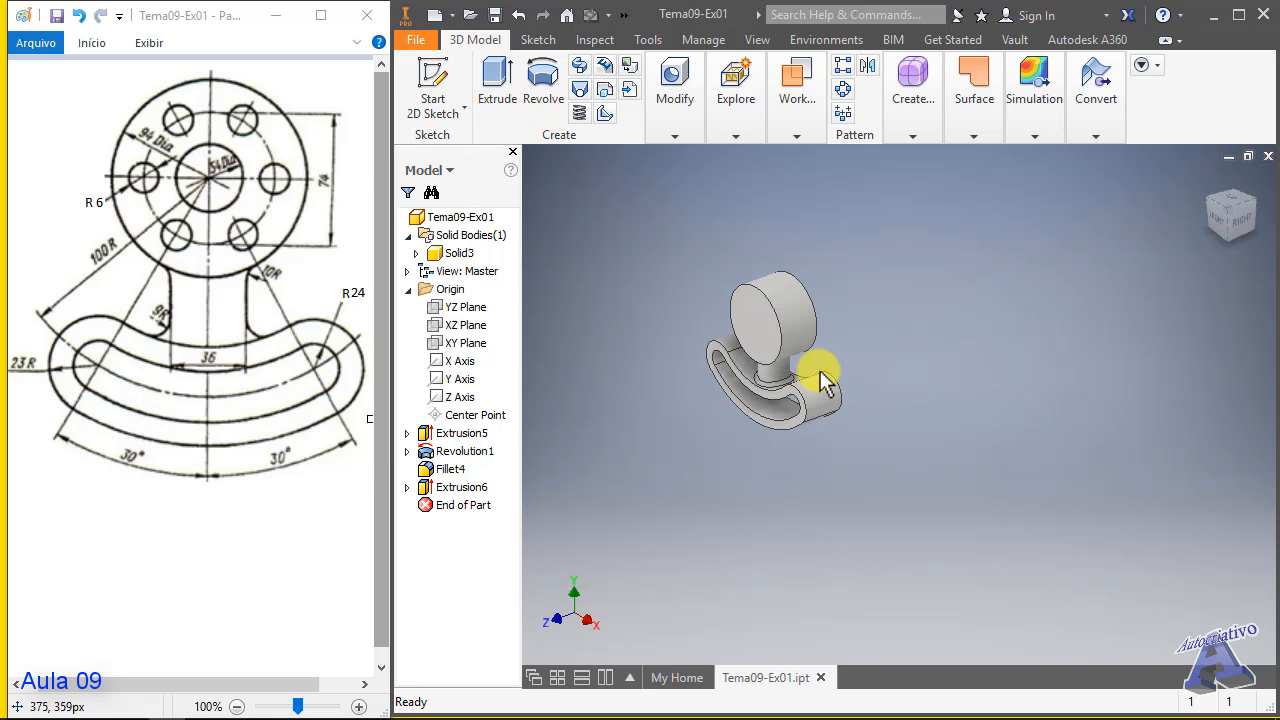
- Place a concentric through-all hole on the disc's front face, using its circular outer edge as the concentric reference
middle_click_drag(820, 372, 864, 356, "shift")
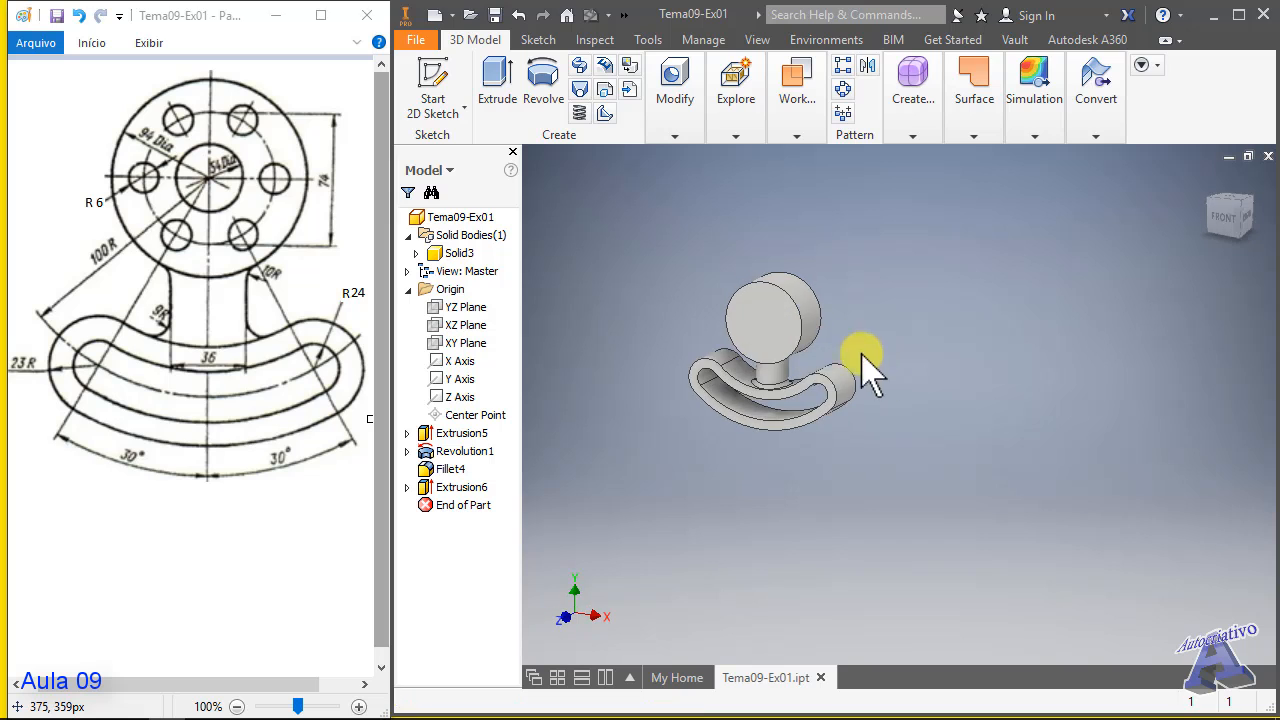
scroll(745, 380, "down", 3)
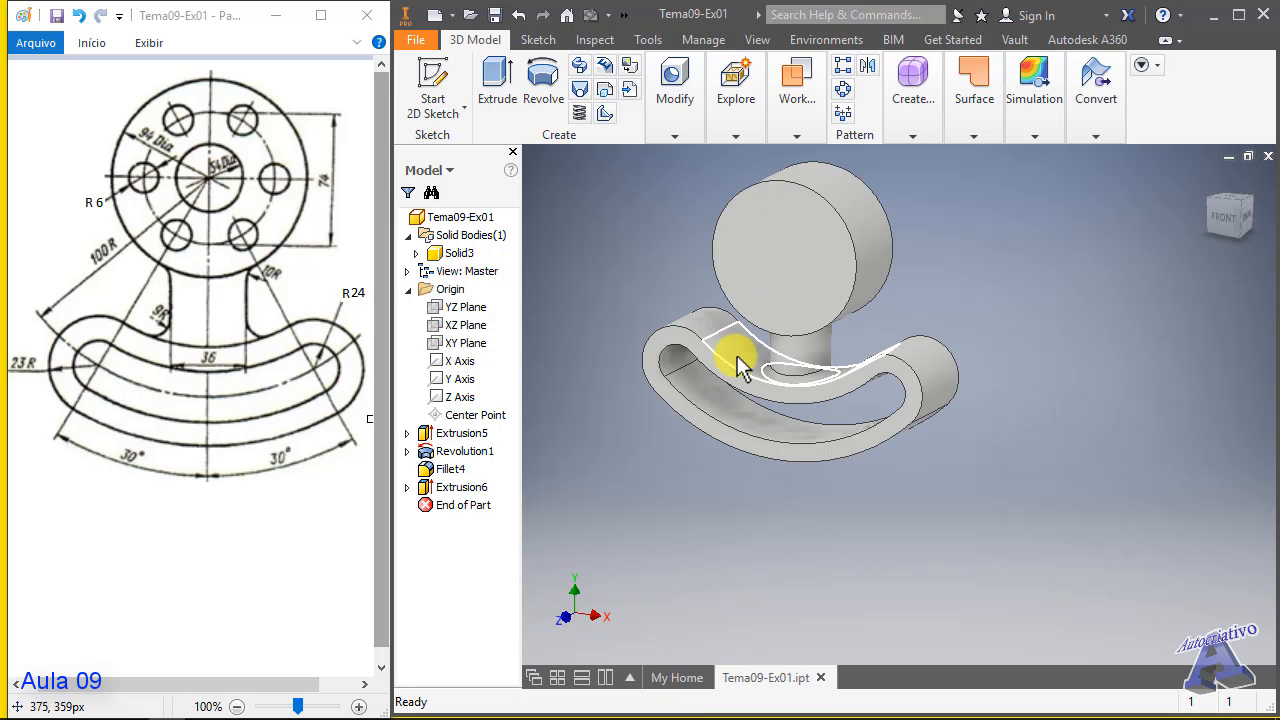
left_click(674, 100)
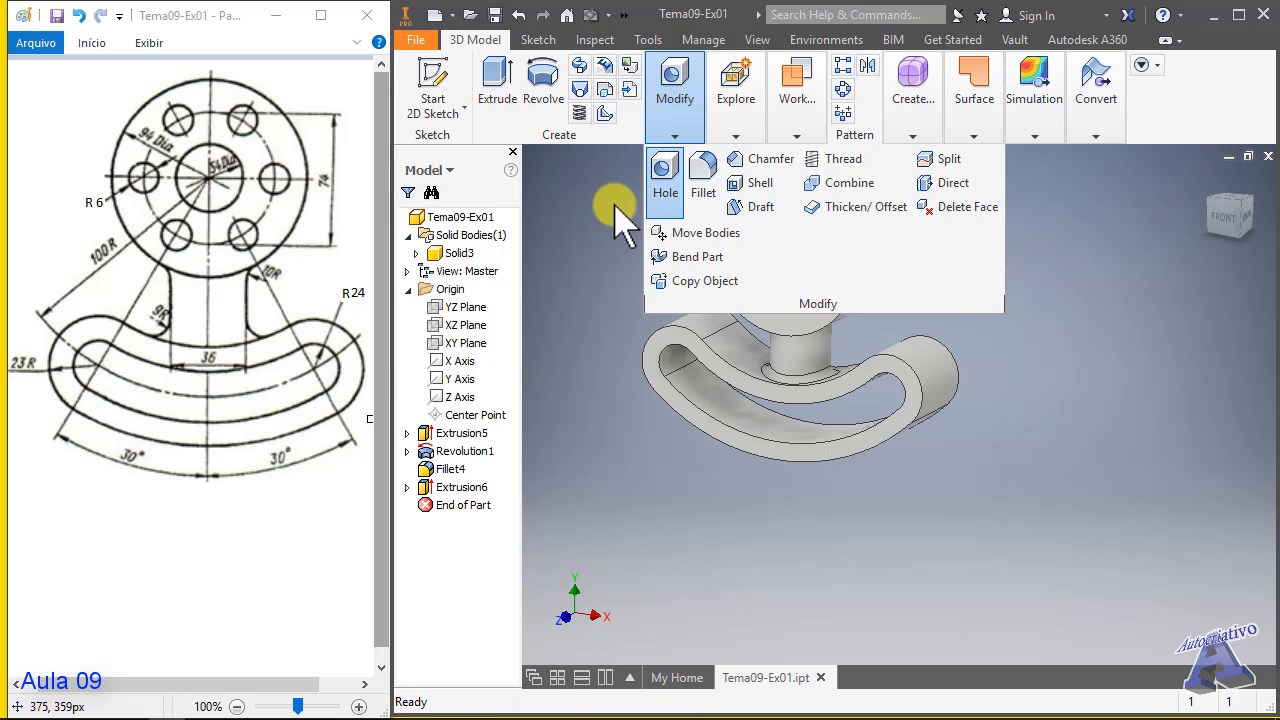
left_click(665, 180)
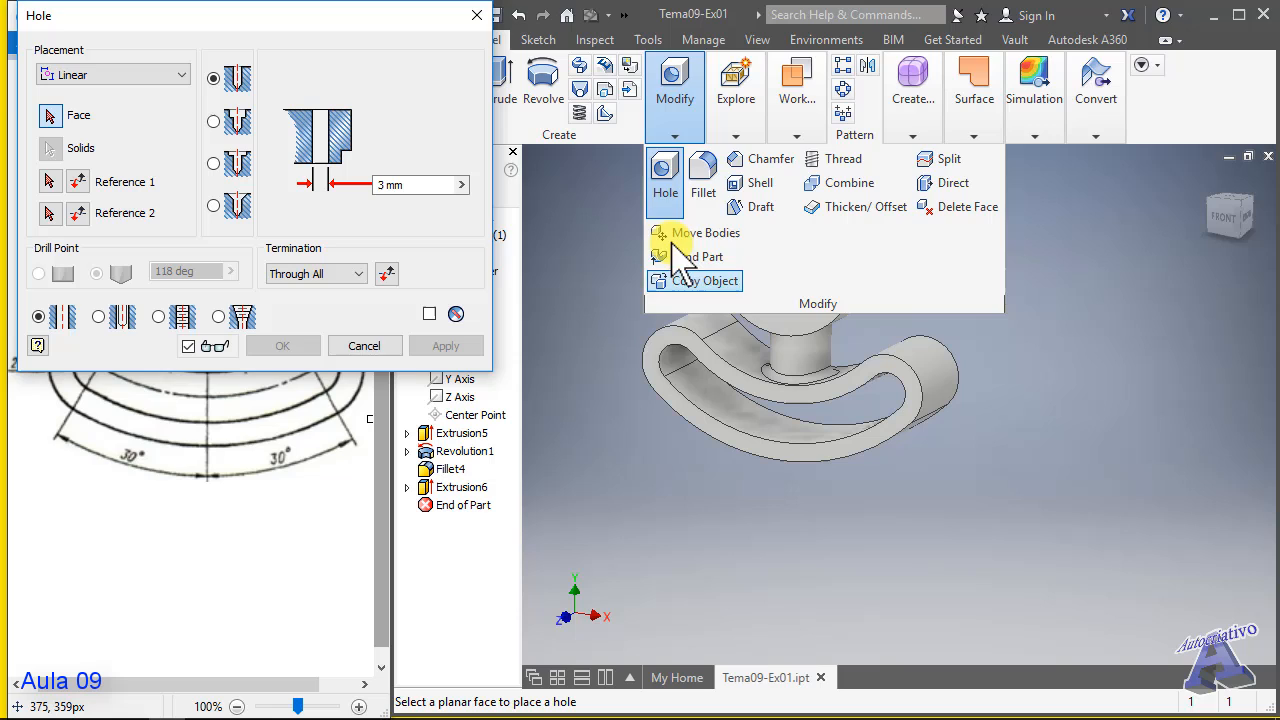
left_click(120, 75)
left_click(95, 124)
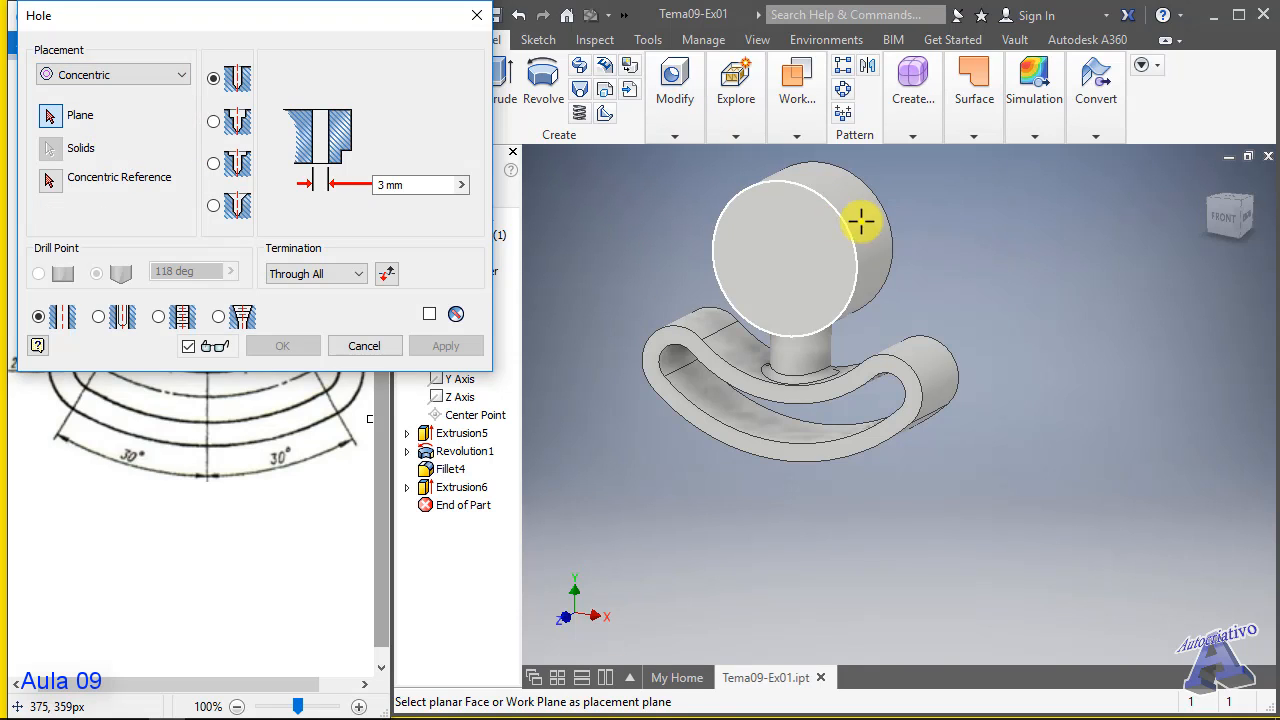
left_click(820, 266)
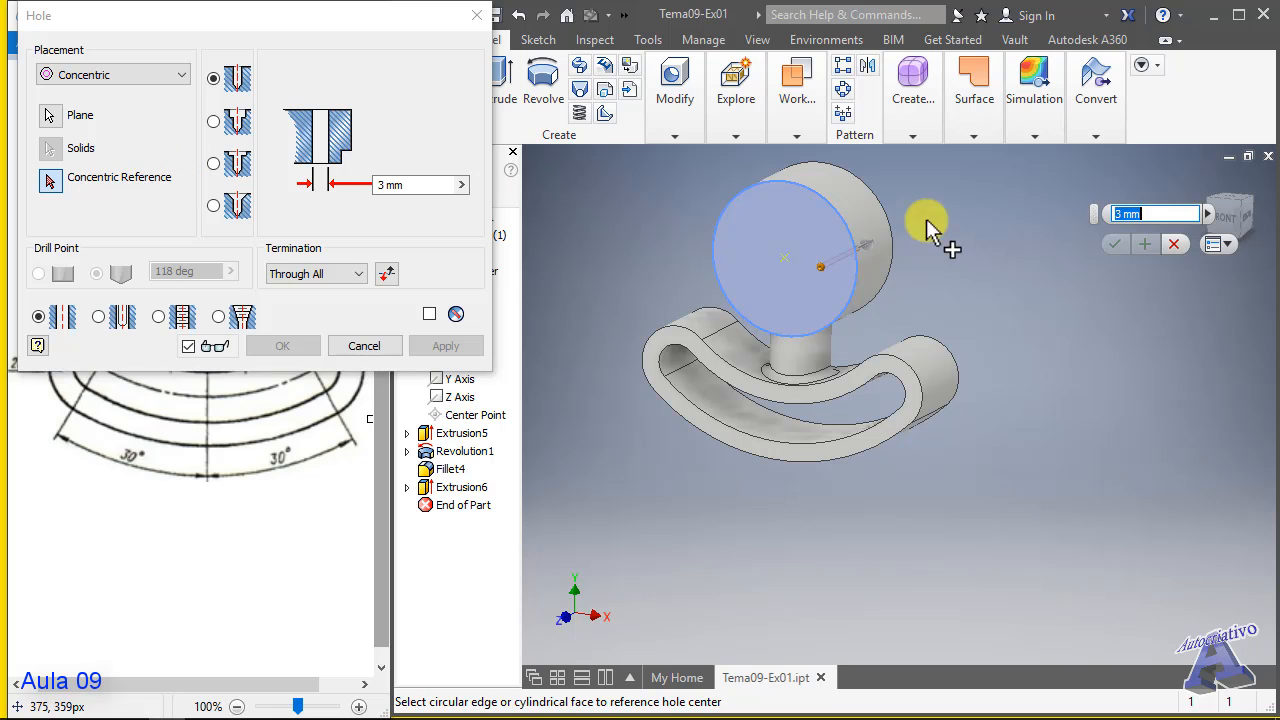
left_click(840, 224)
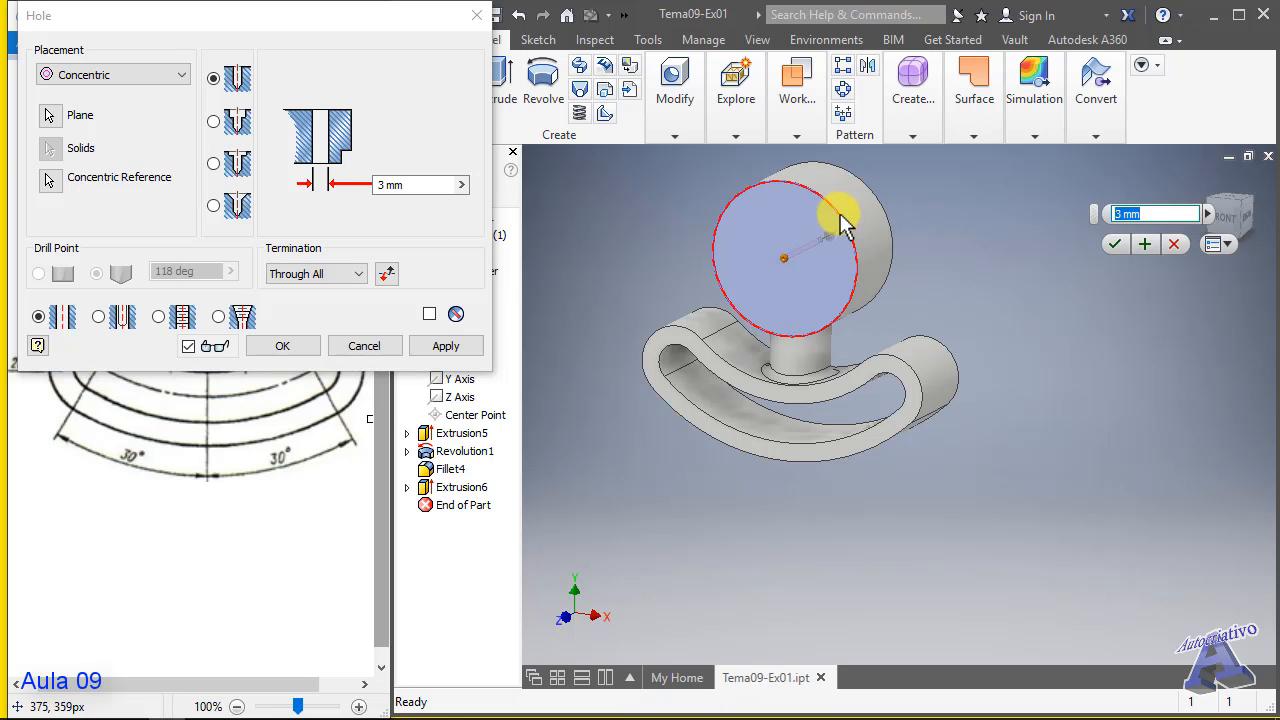
- Set the concentric hole's diameter to 40 mm and create the hole through the disc
left_click(405, 186)
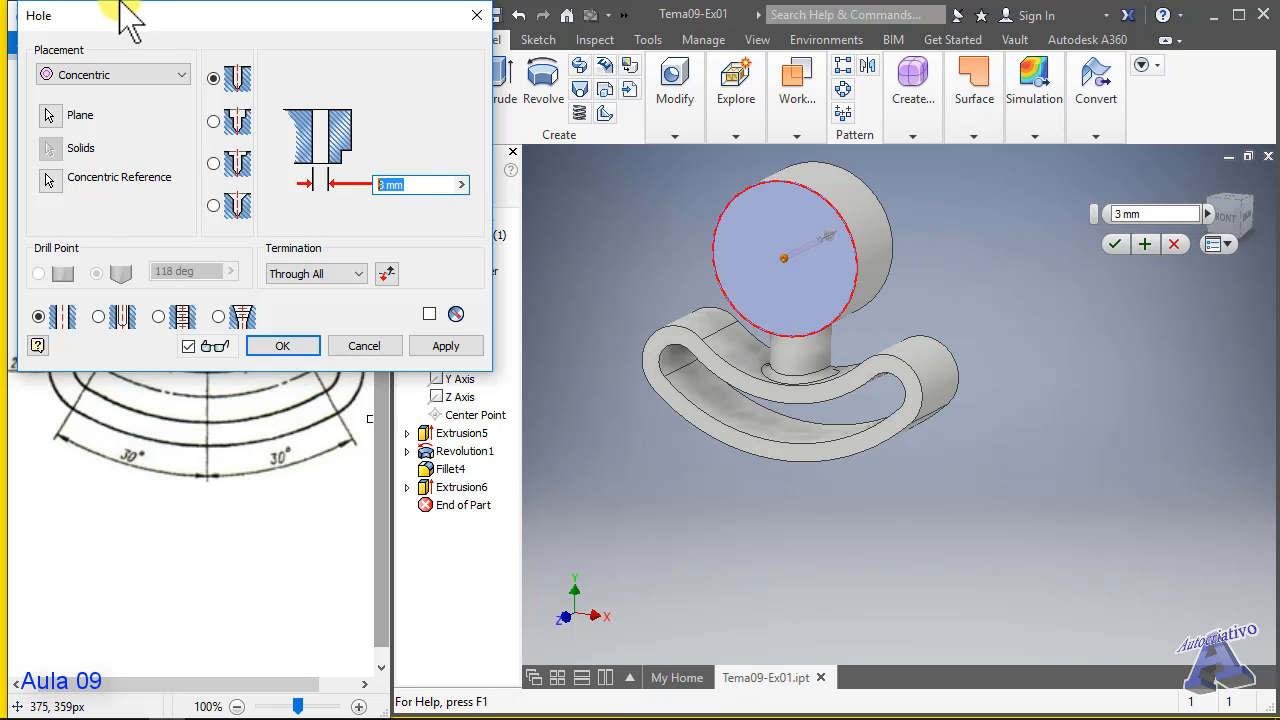
mouse_move(122, 6)
left_mouse_down()
mouse_move(414, 20)
mouse_move(251, 24)
left_mouse_up()
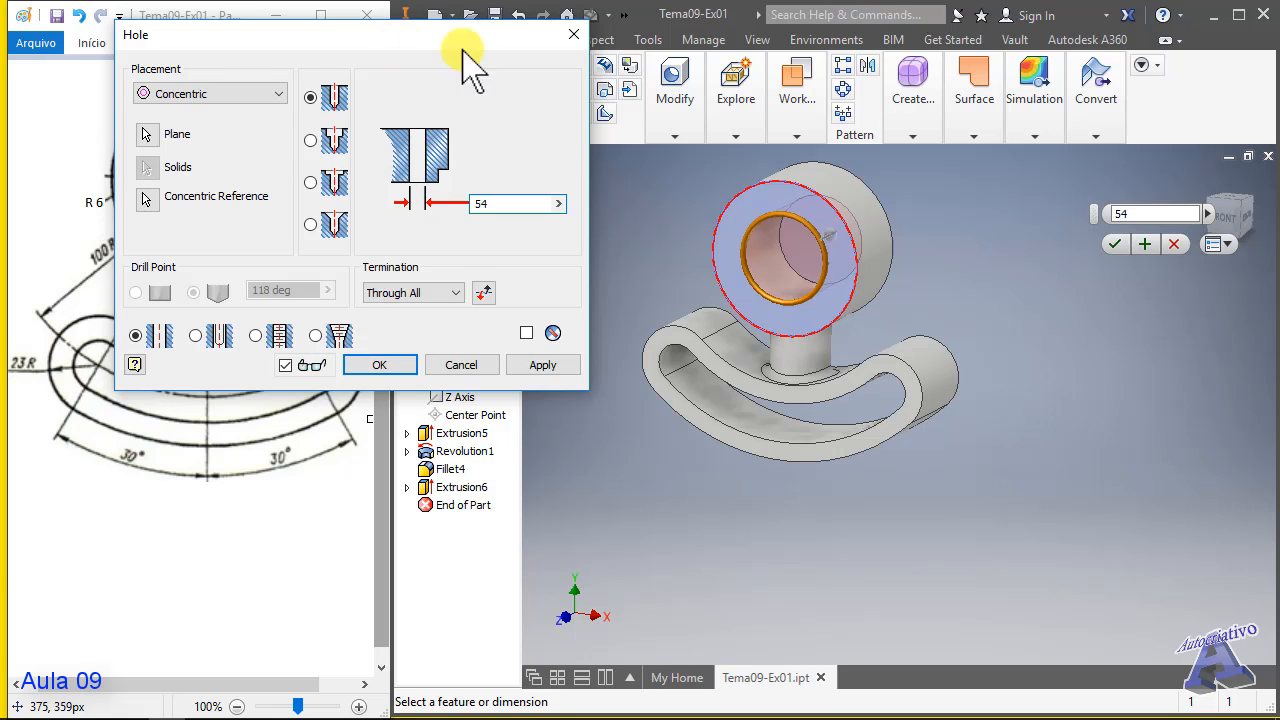
left_click_drag(451, 40, 402, 76)
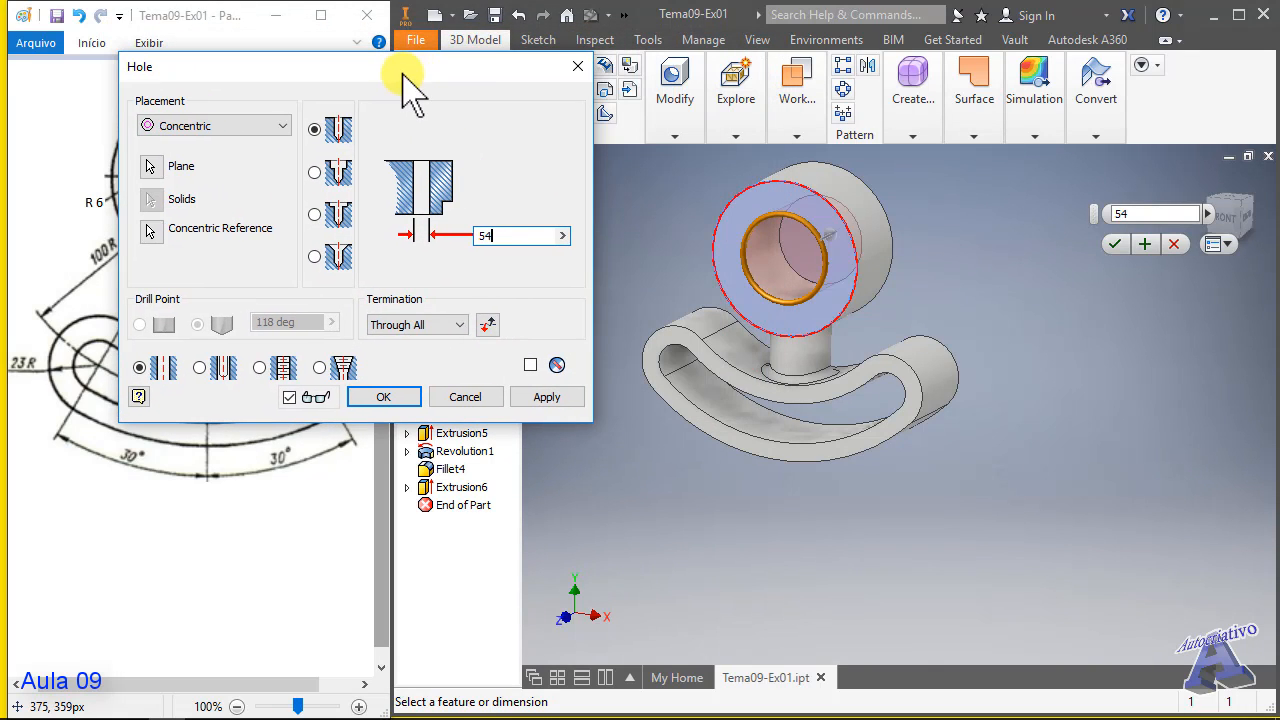
double_click(502, 236)
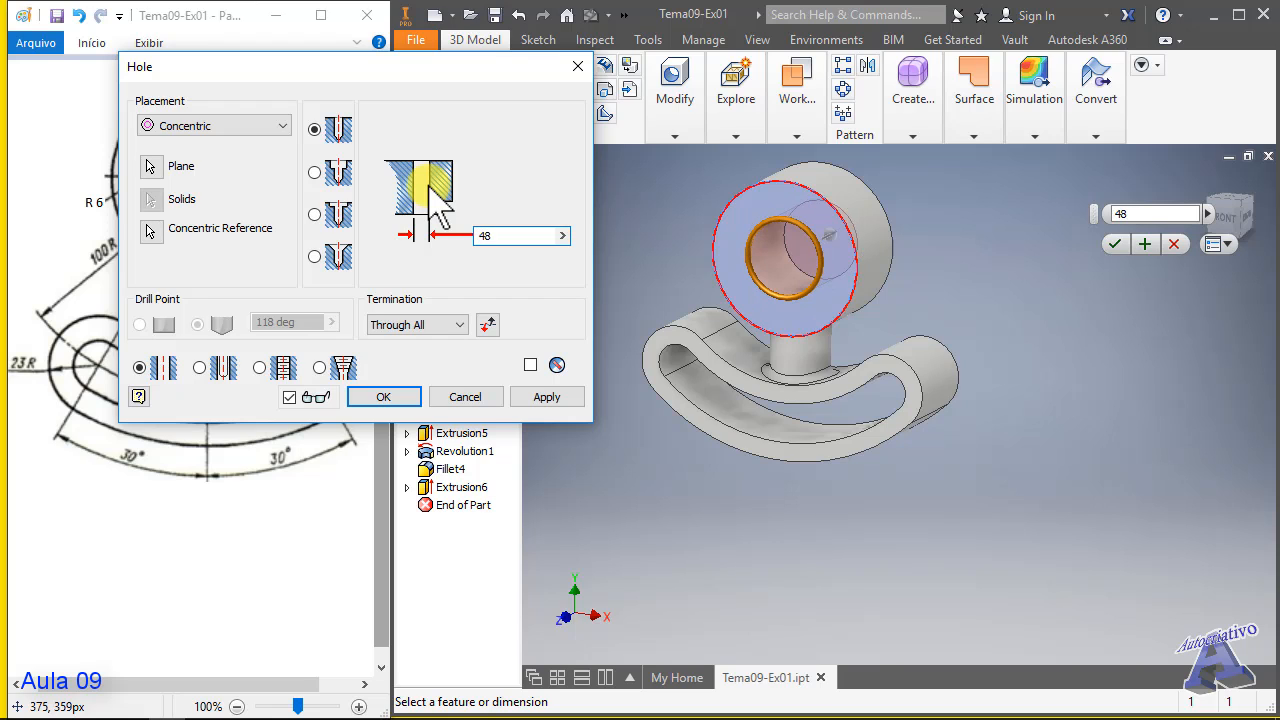
double_click(502, 232)
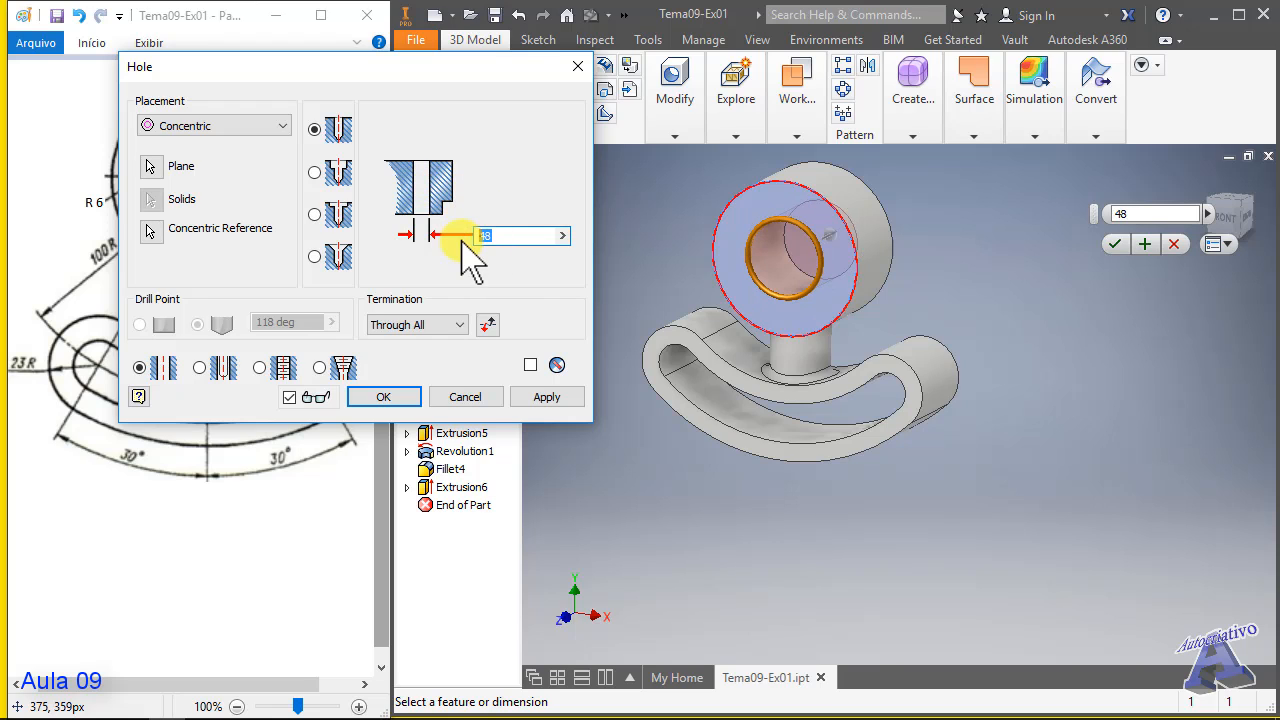
left_click(375, 398)
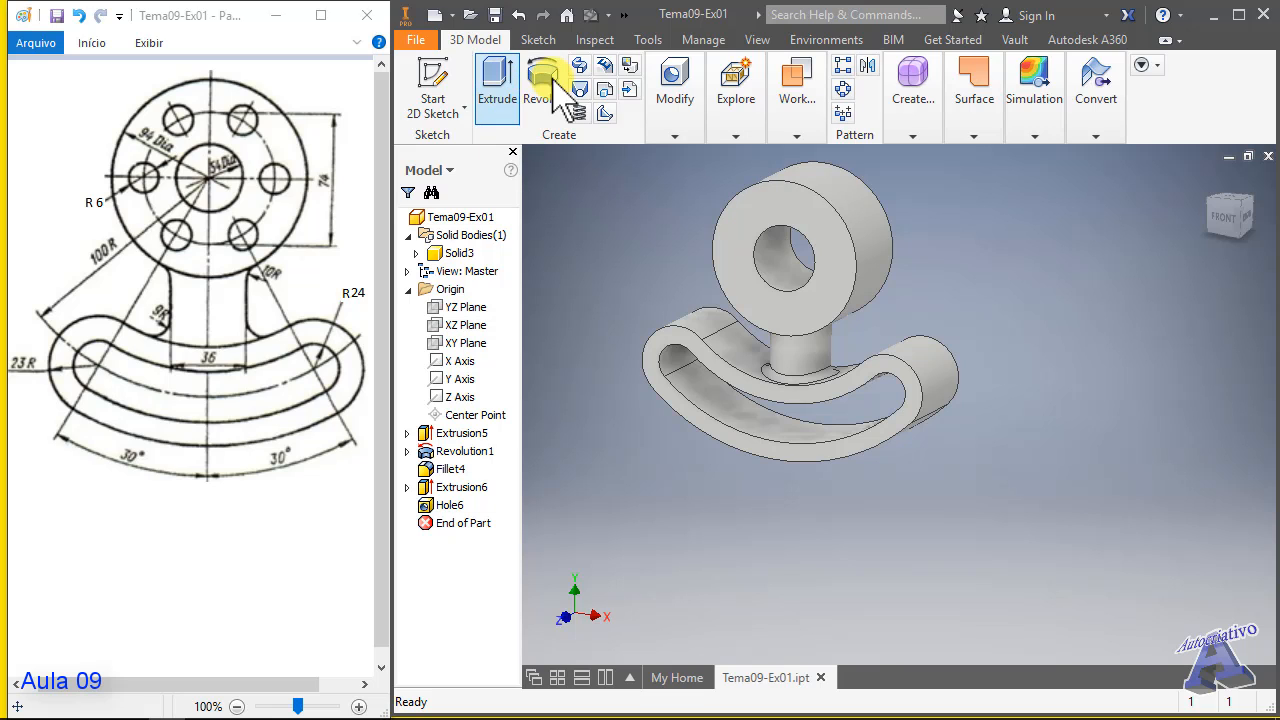
left_click(675, 110)
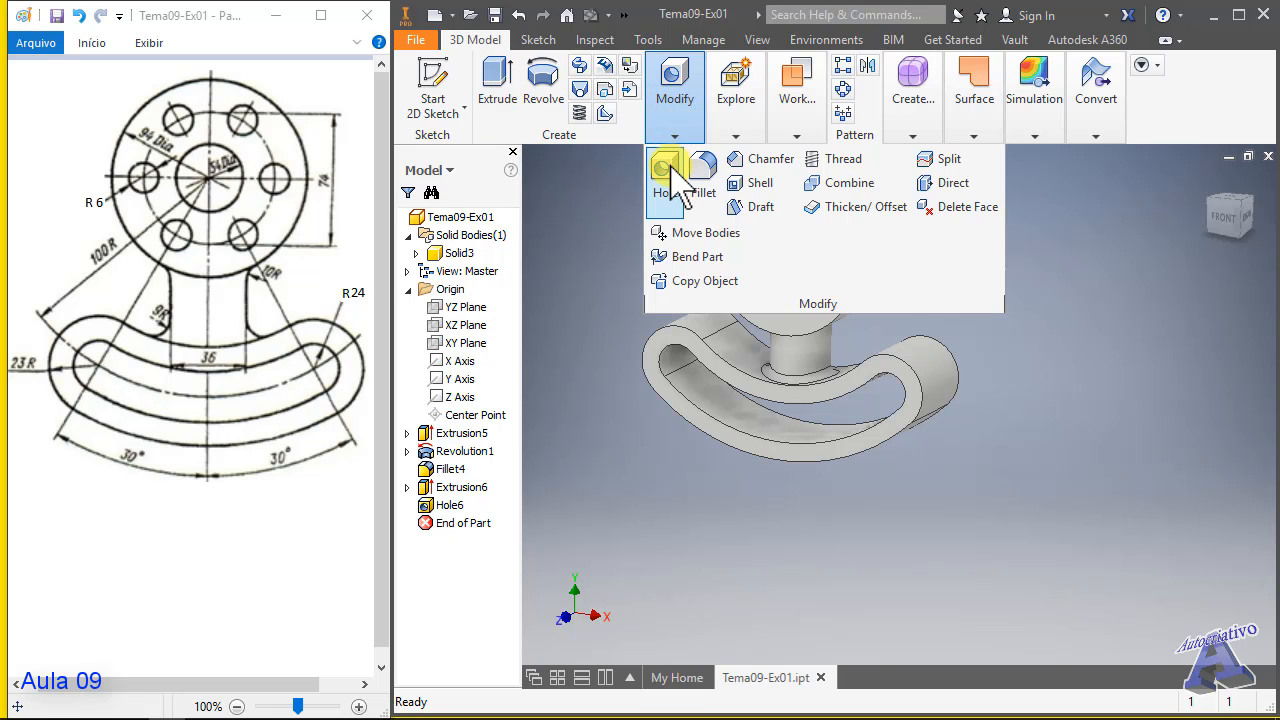
left_click(667, 172)
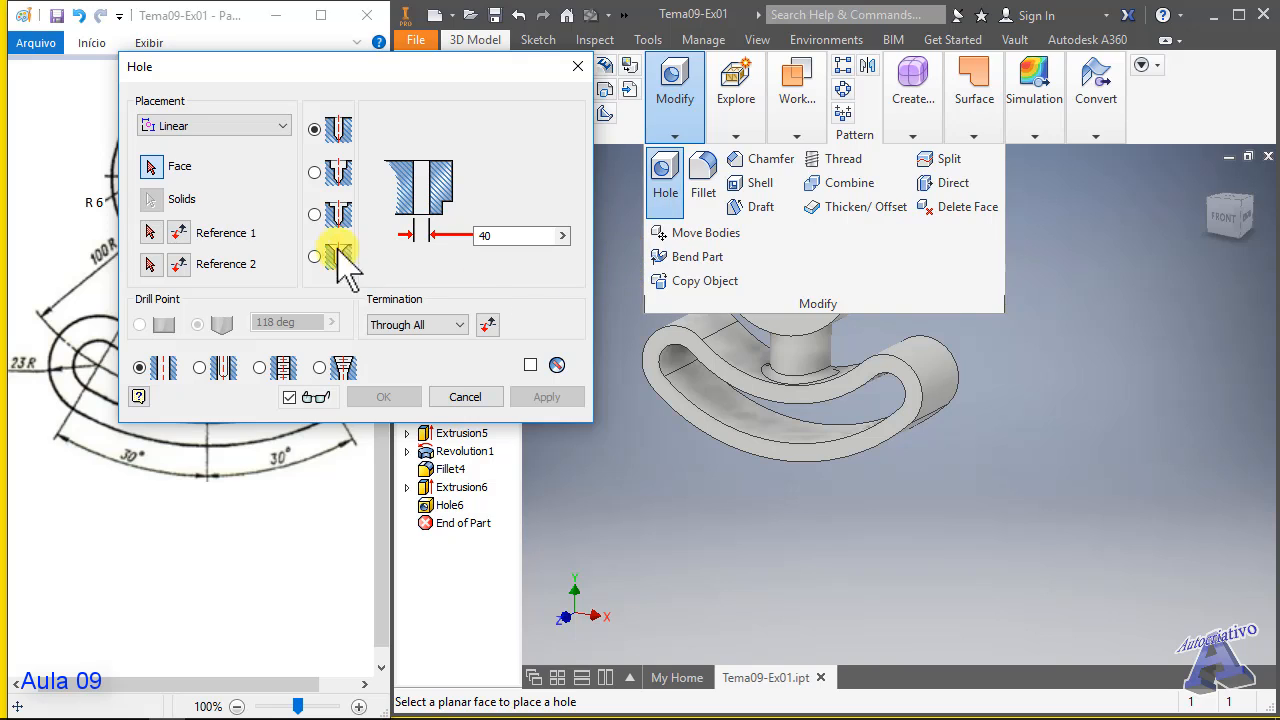
left_click(247, 125)
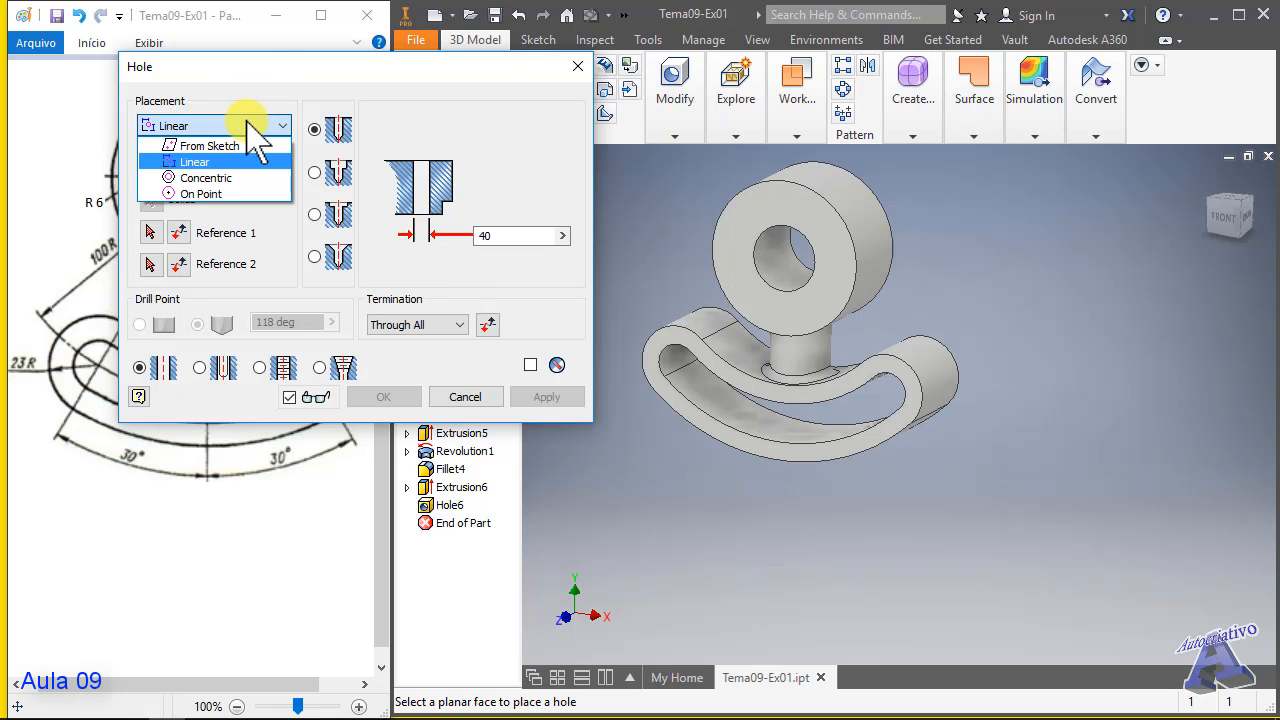
left_click(196, 162)
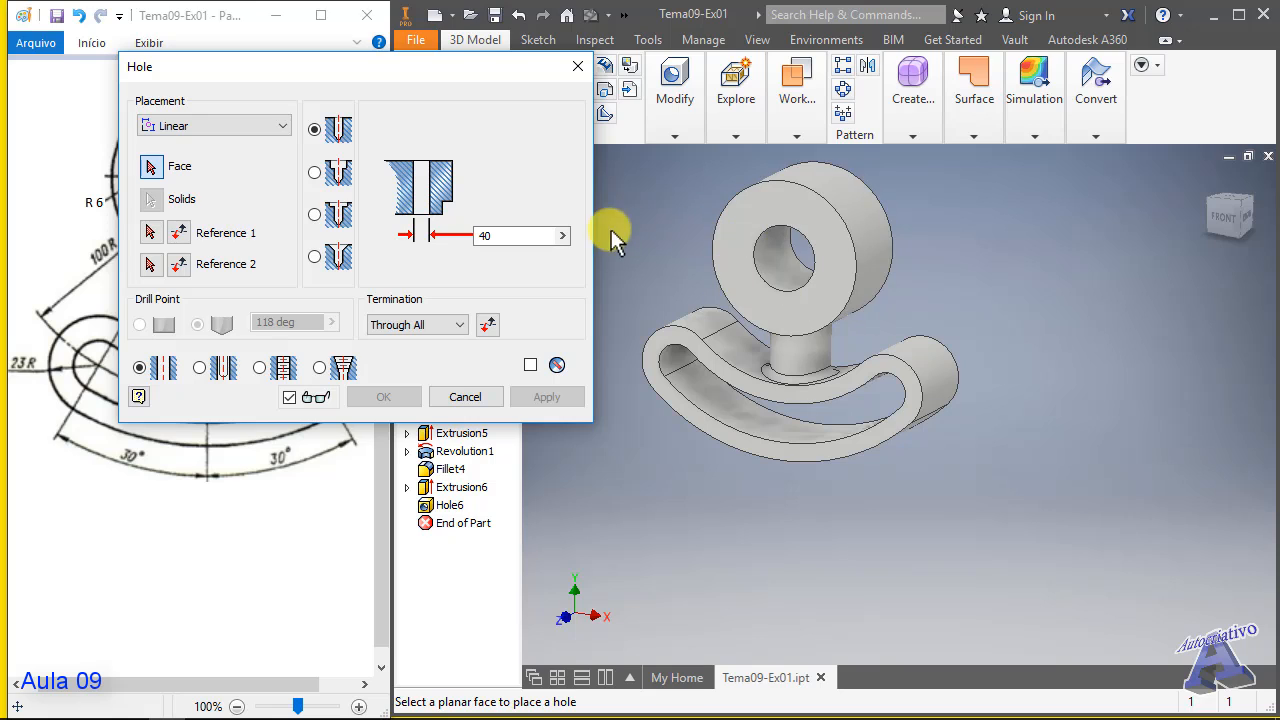
left_click(222, 127)
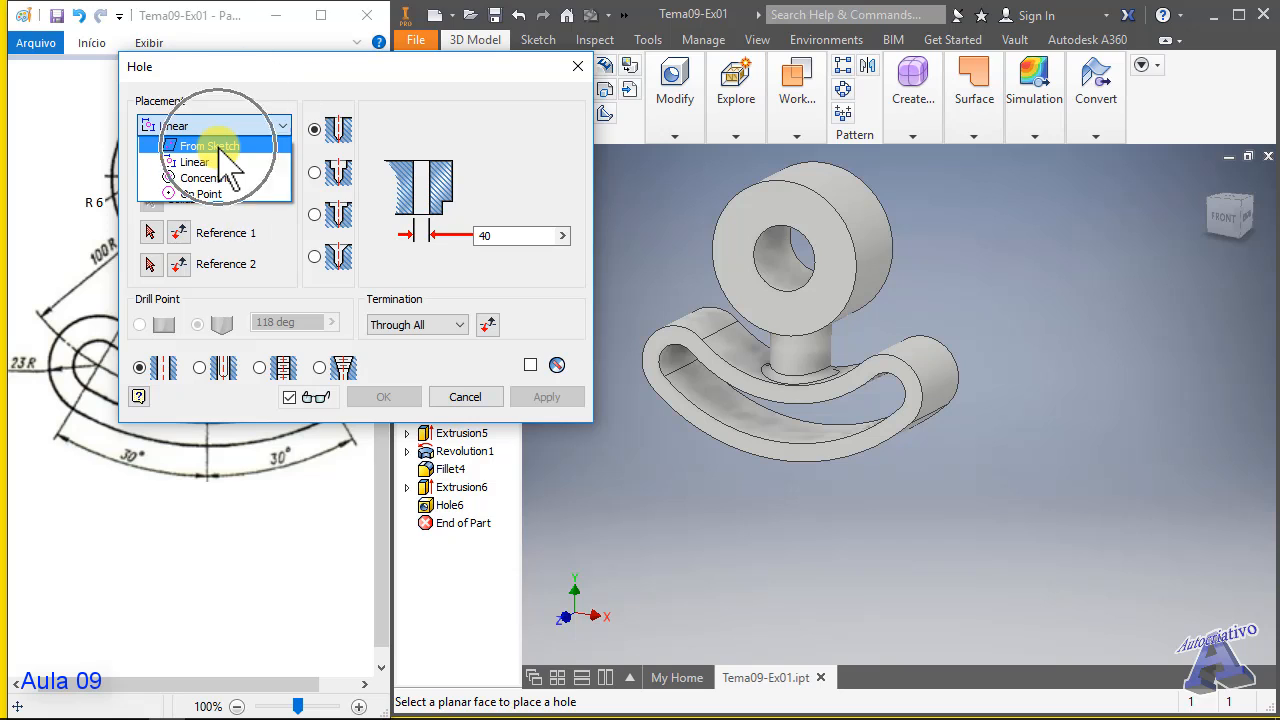
left_click(218, 147)
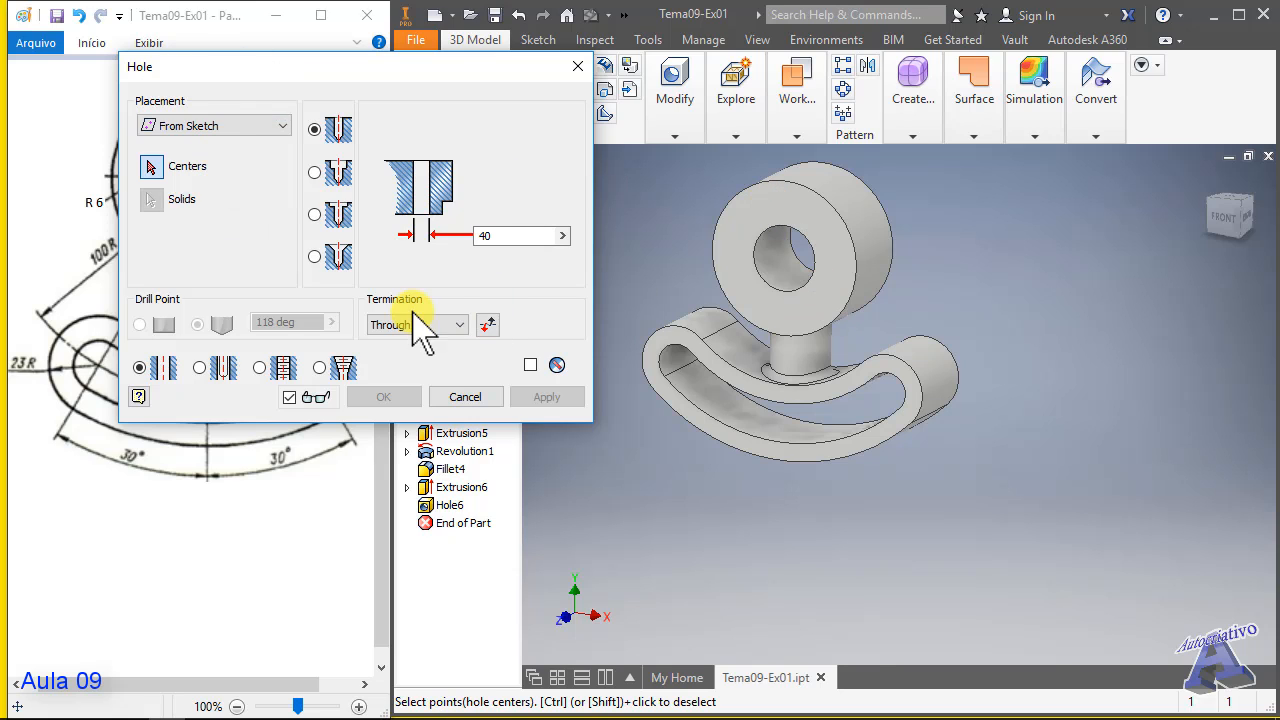
left_click(225, 128)
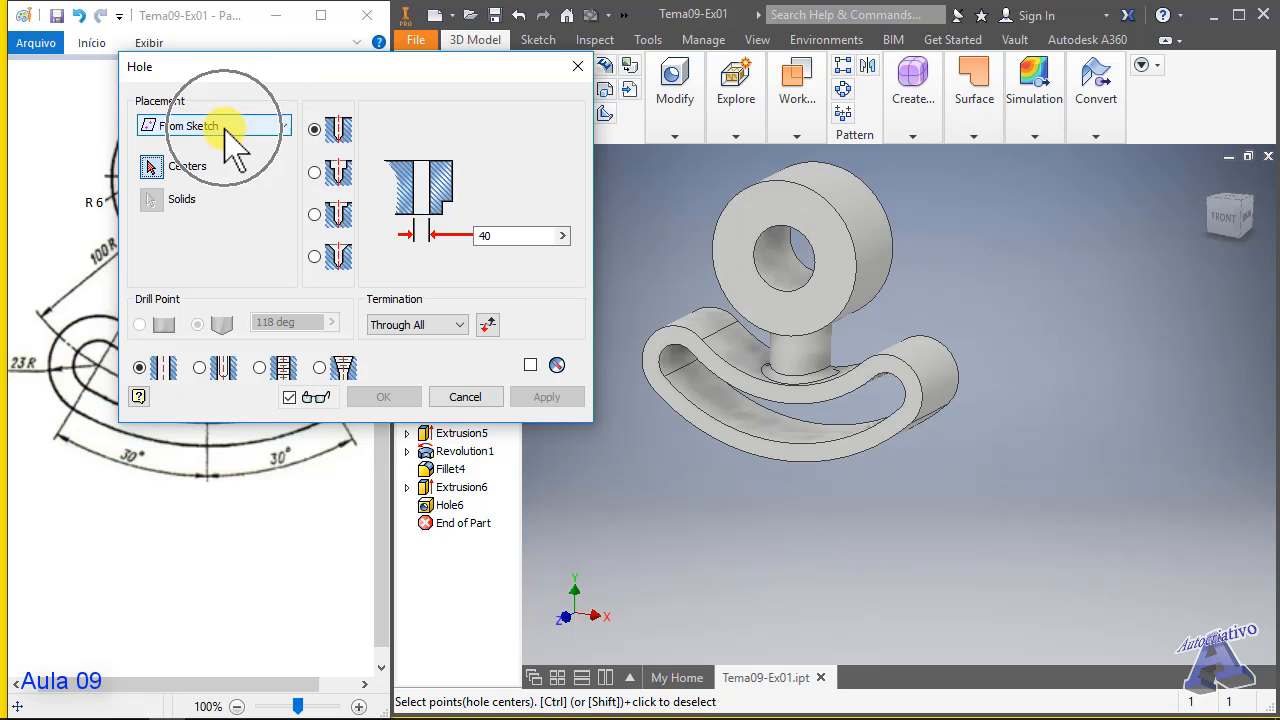
left_click(465, 397)
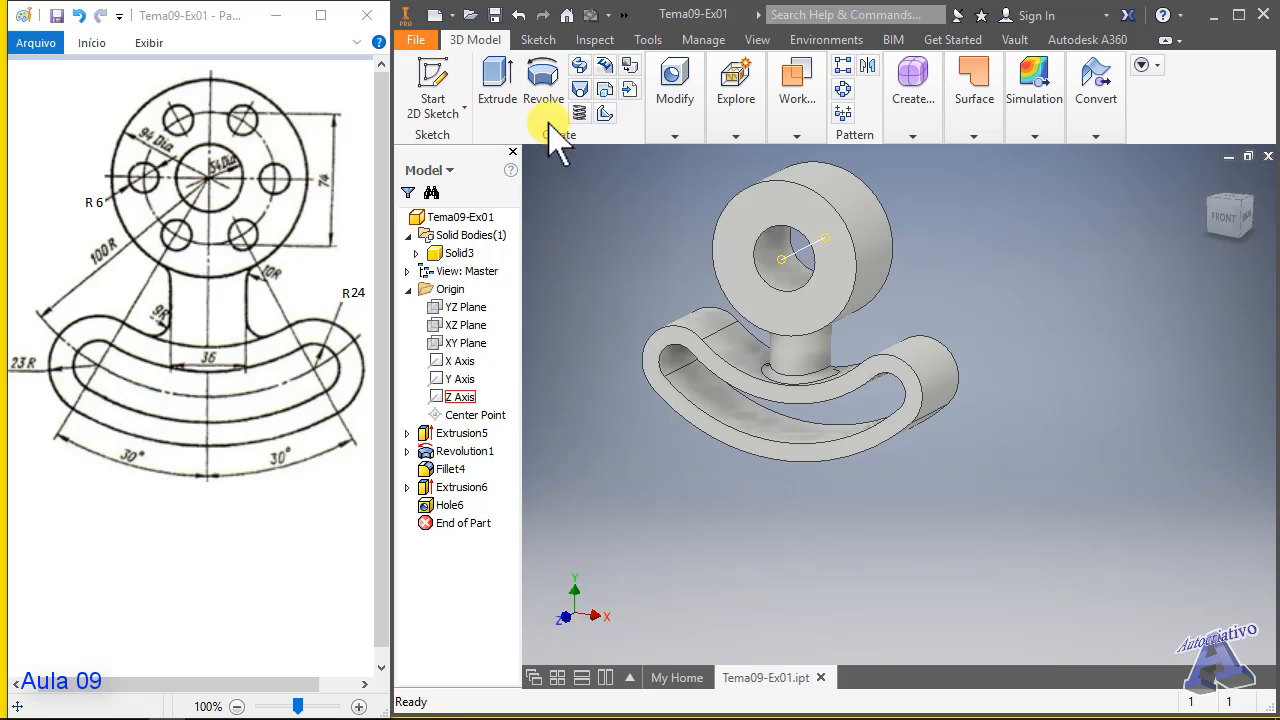
- Start a new 2D sketch on the front face of the disc
left_click(538, 39)
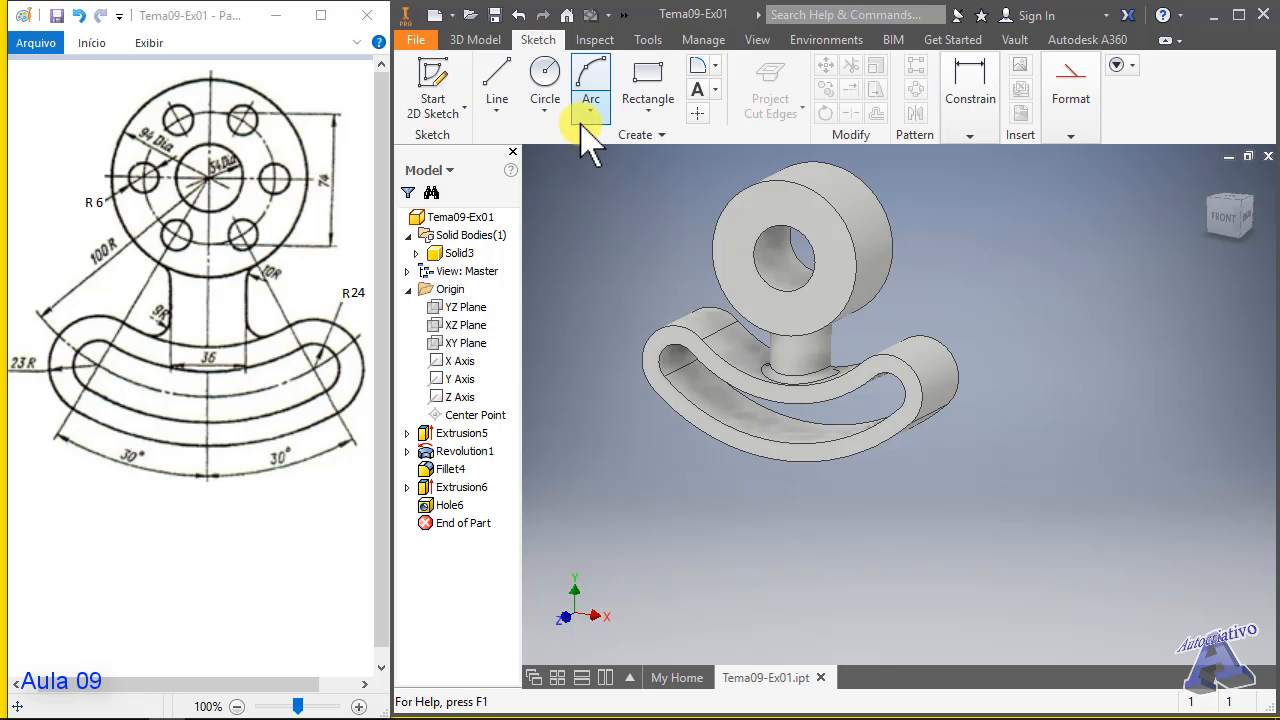
left_click(699, 114)
left_click(778, 222)
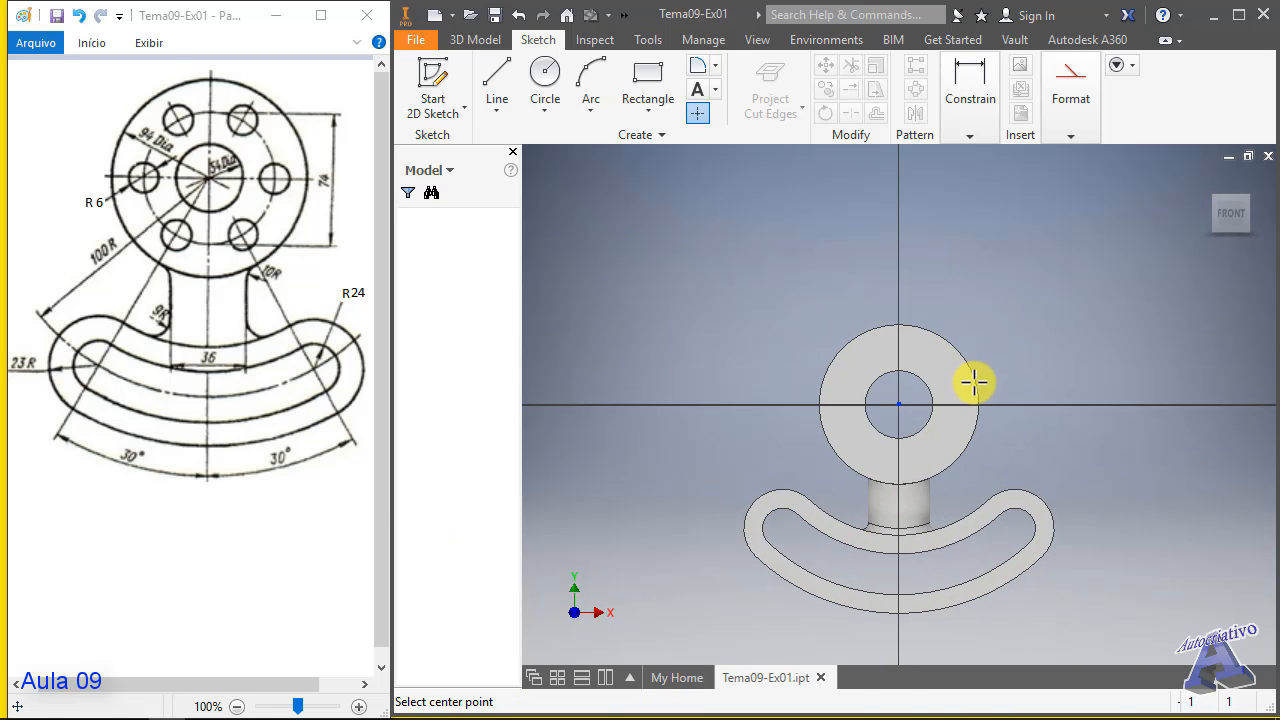
scroll(962, 358, "up", 5)
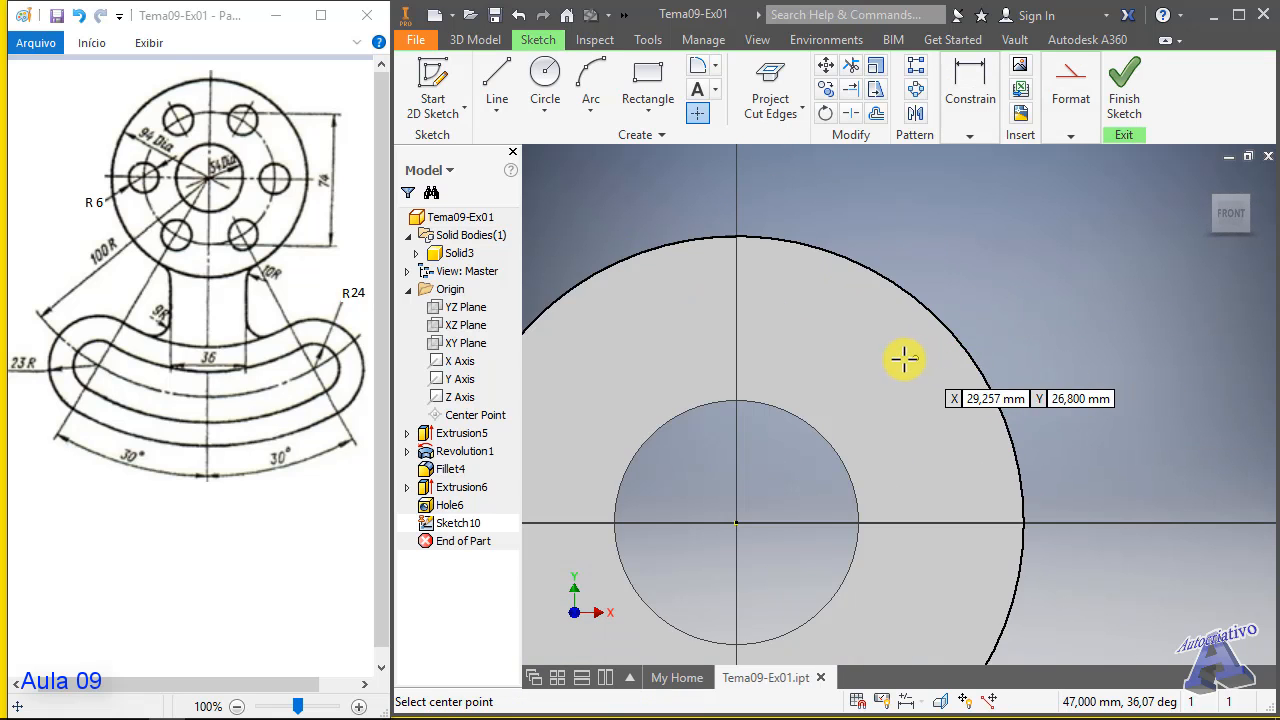
scroll(904, 358, "down", 2)
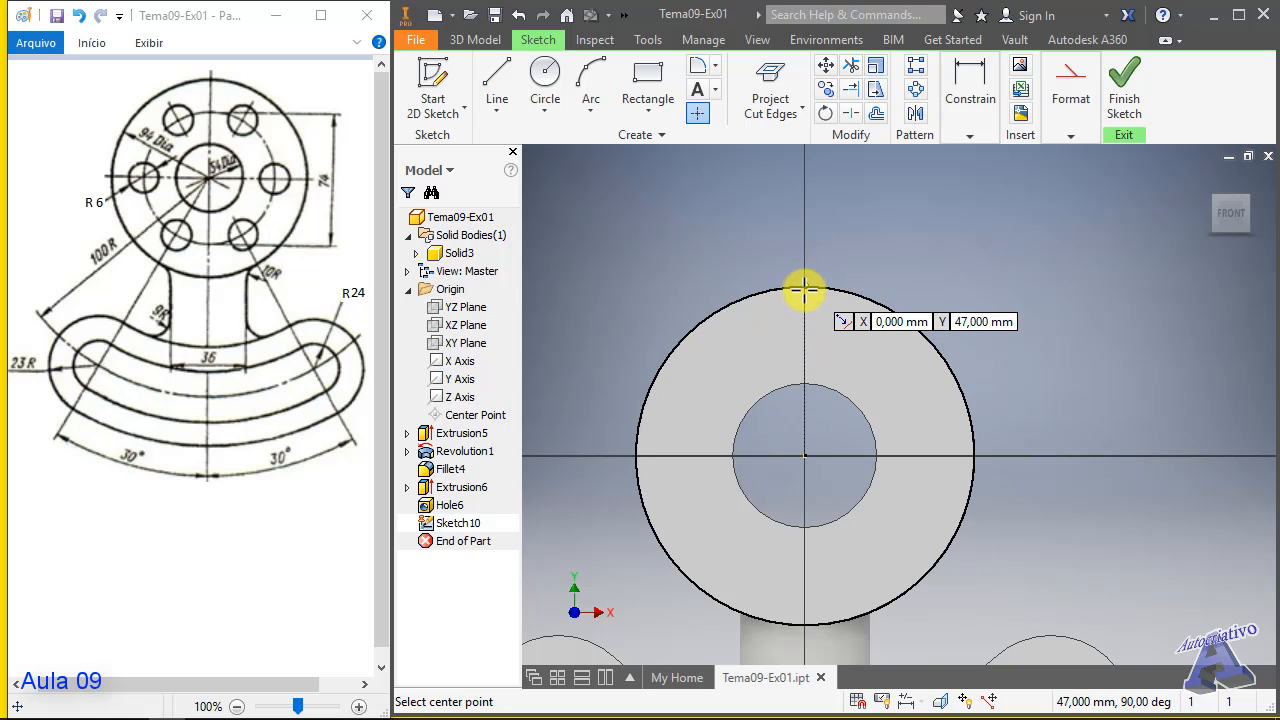
- Draw a vertical line from the topmost point of the 40 mm hole's edge up to the disc's outer edge
left_click(494, 80)
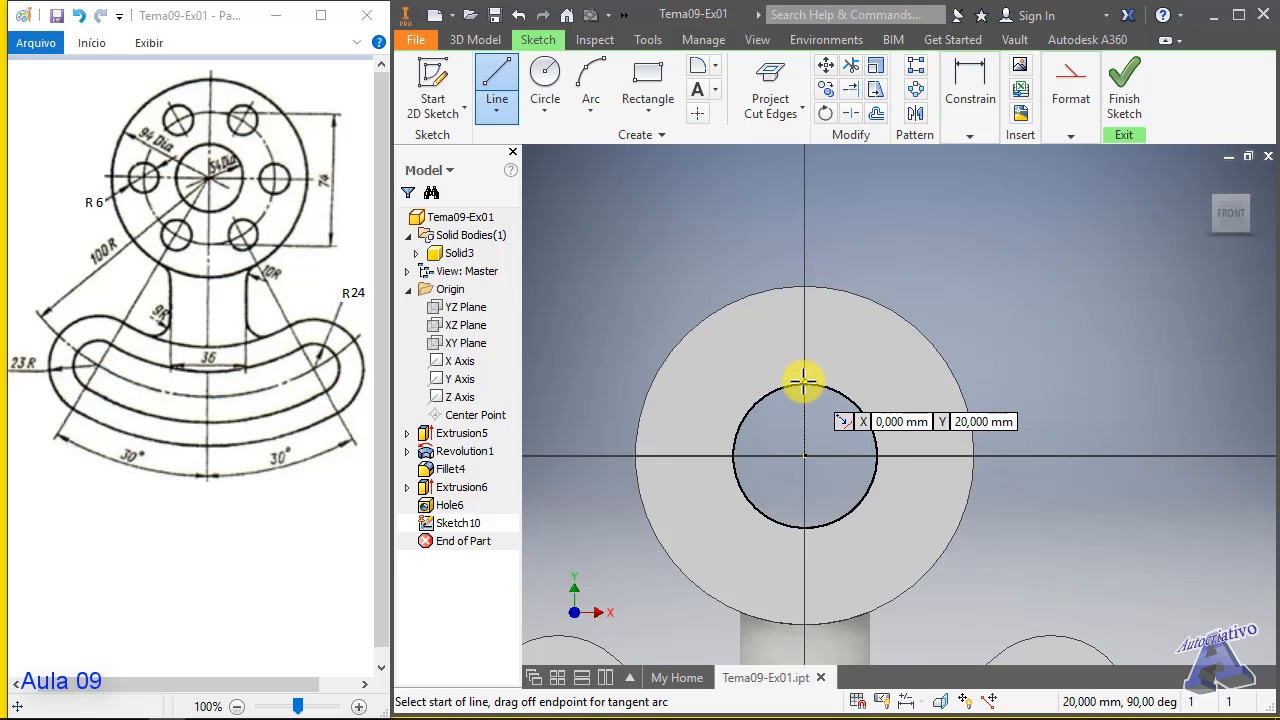
left_click(803, 384)
left_click(805, 288)
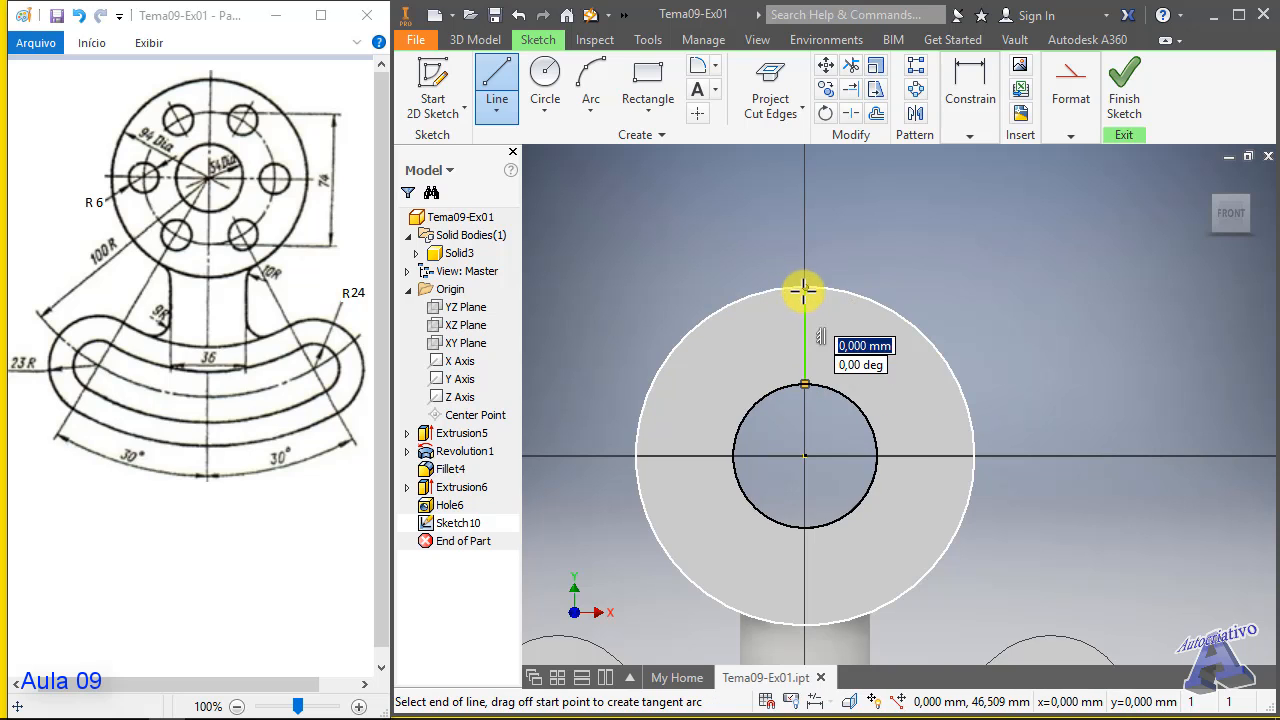
key("Escape")
- Convert the vertical line between the 40 mm hole and the disc's outer edge to a centerline
left_click(1070, 135)
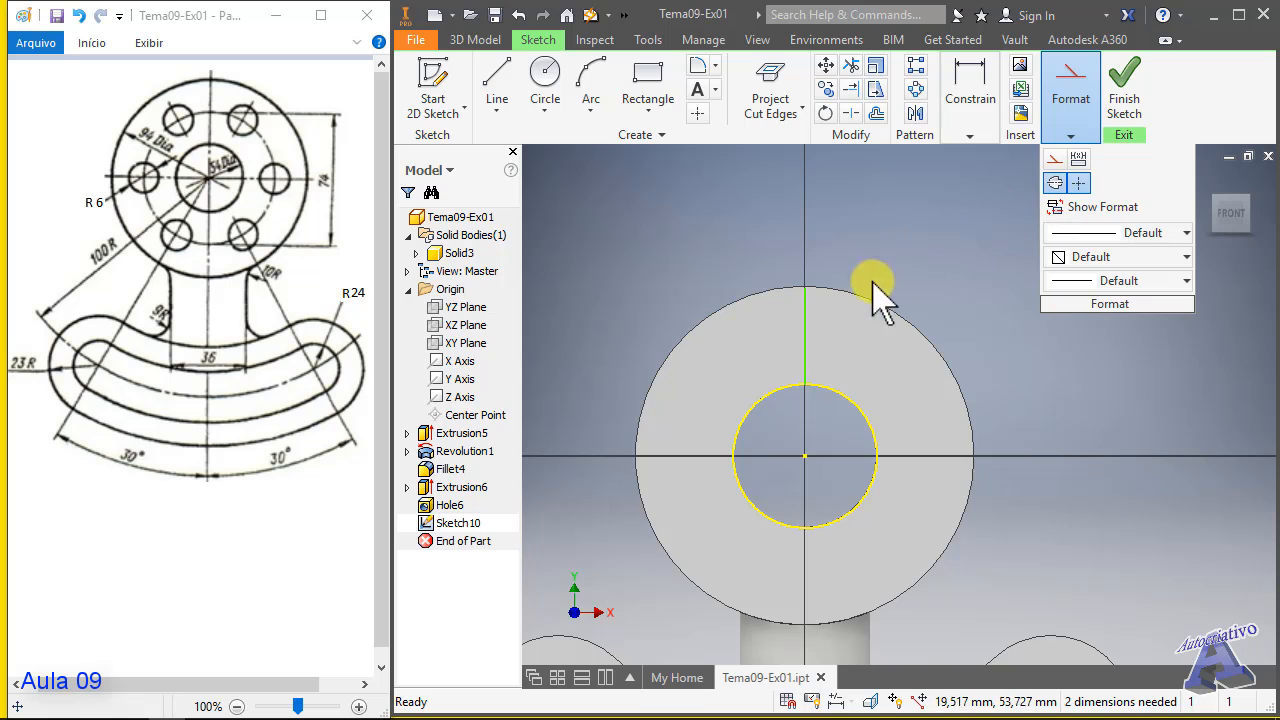
left_click(806, 337)
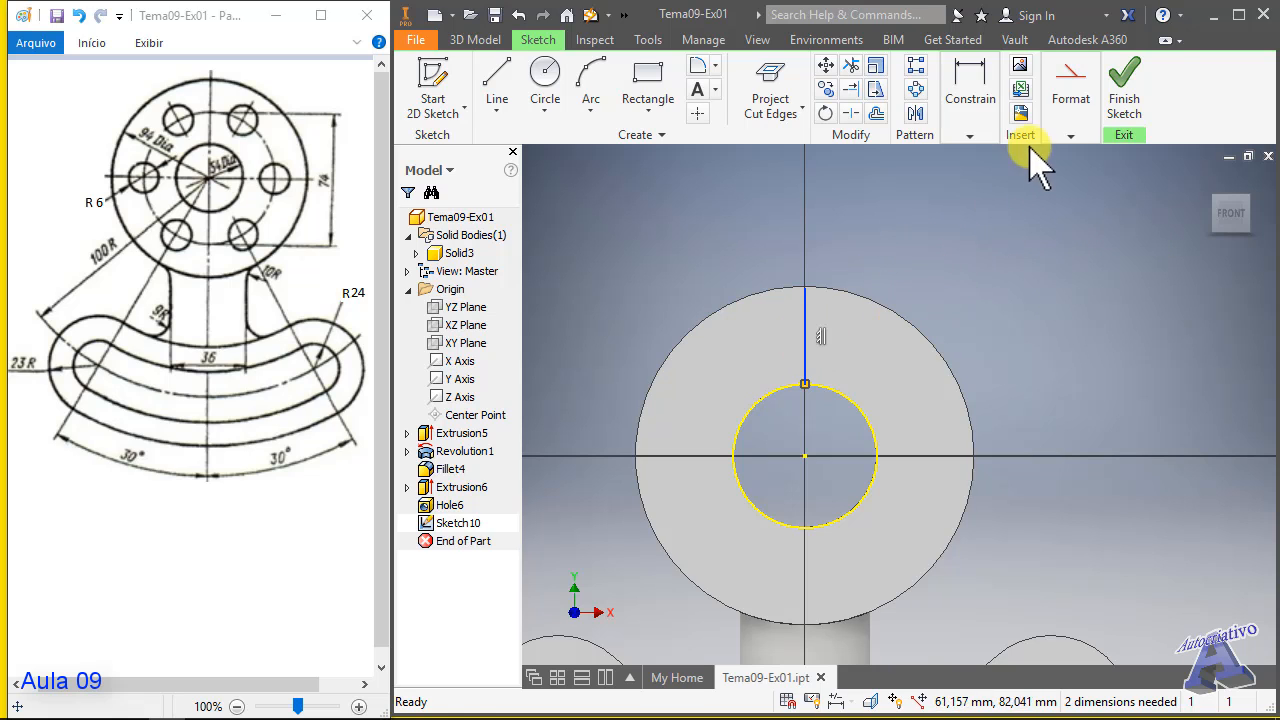
left_click(1070, 135)
left_click(1056, 181)
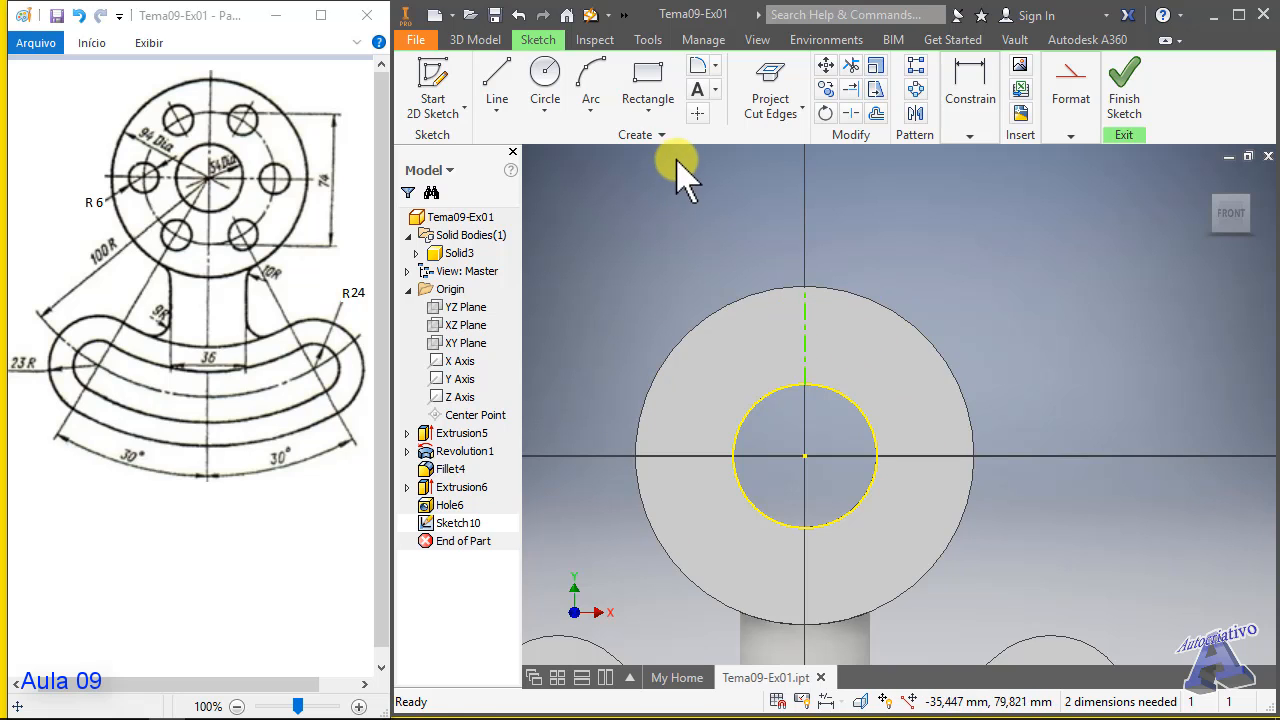
- Place a center point at the midpoint of the vertical centerline and finish the sketch
left_click(699, 113)
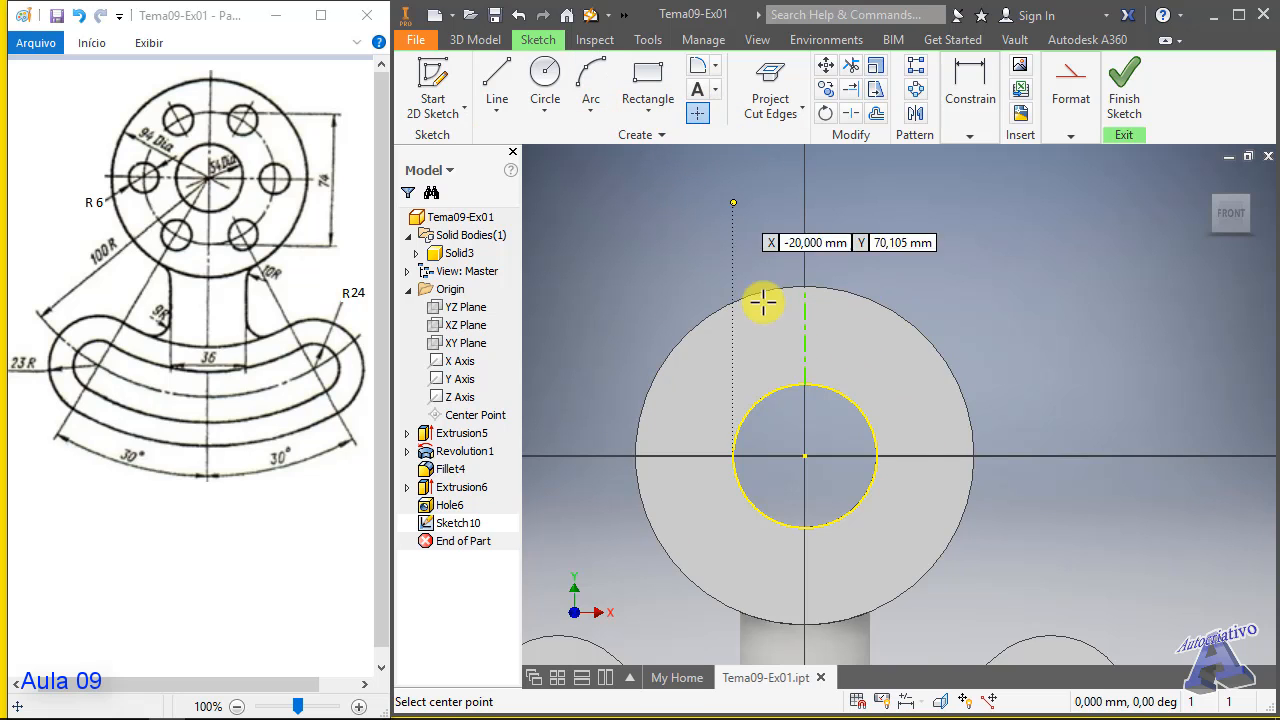
left_click(805, 336)
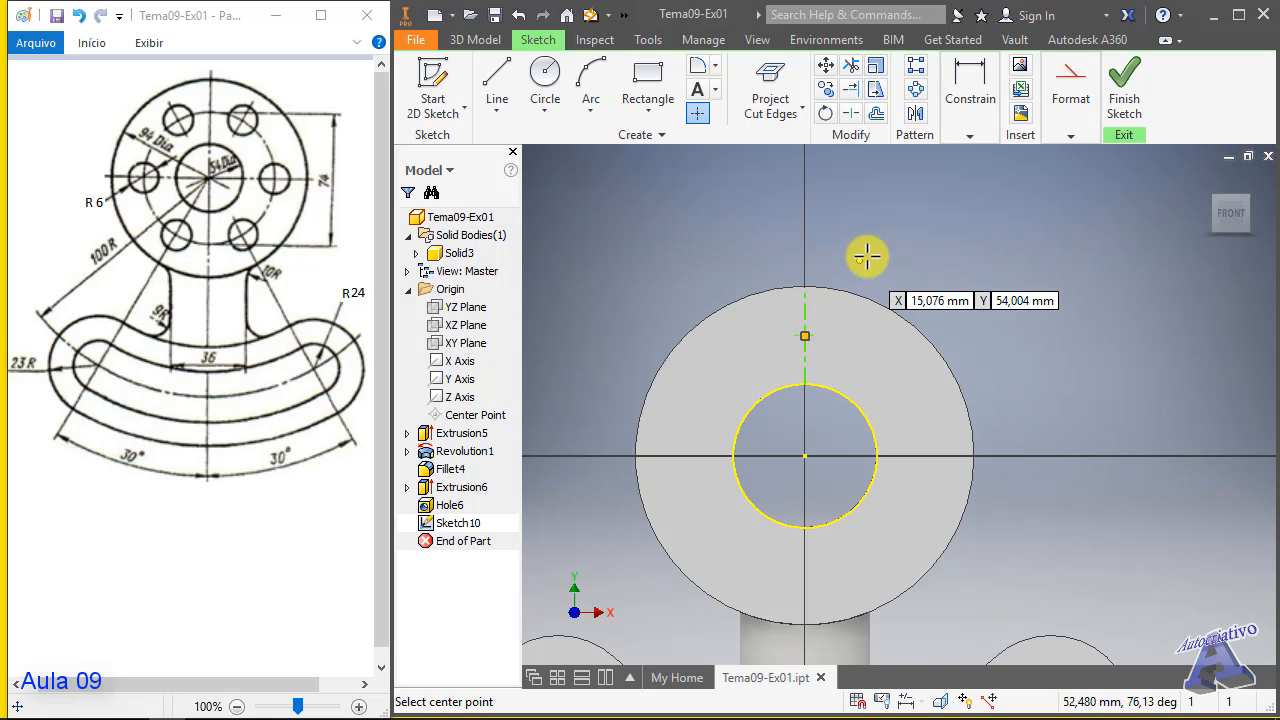
left_click(1123, 90)
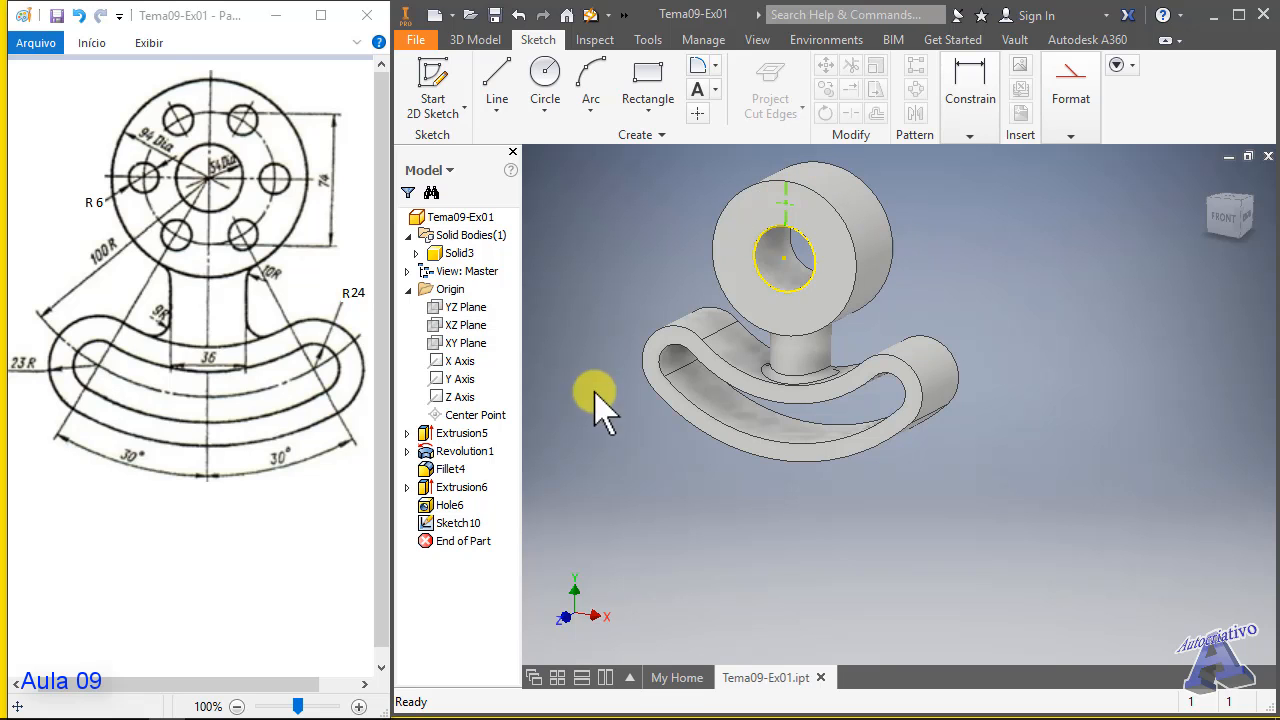
- In the disc's sketch, replace the vertical line and its point with a horizontal line from the 40 mm hole's rightmost point to the outer edge
right_click(452, 523)
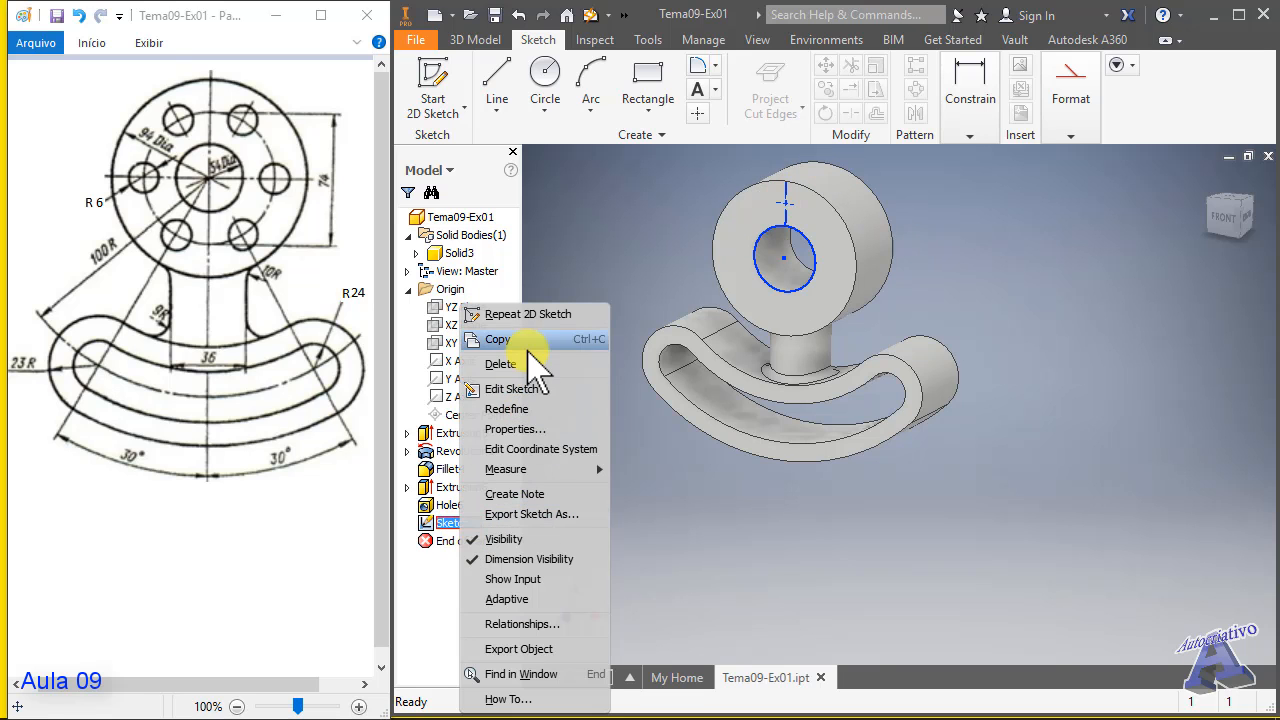
left_click(525, 389)
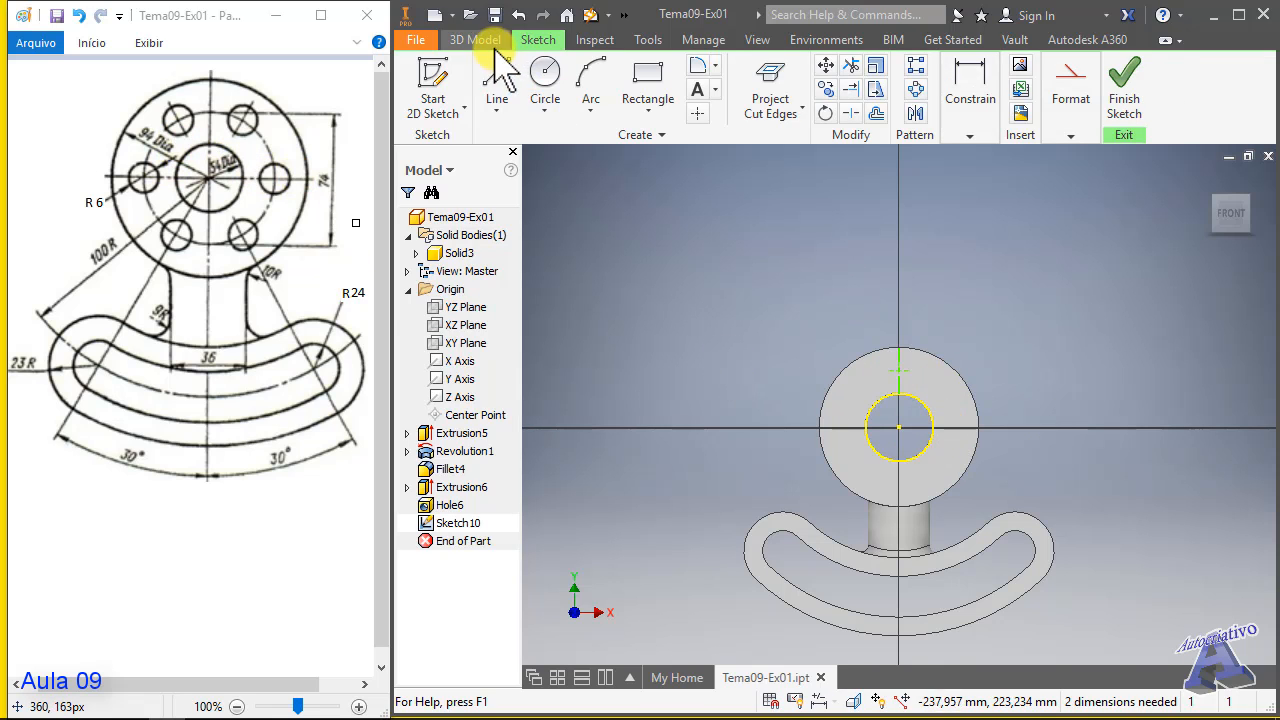
left_click(497, 82)
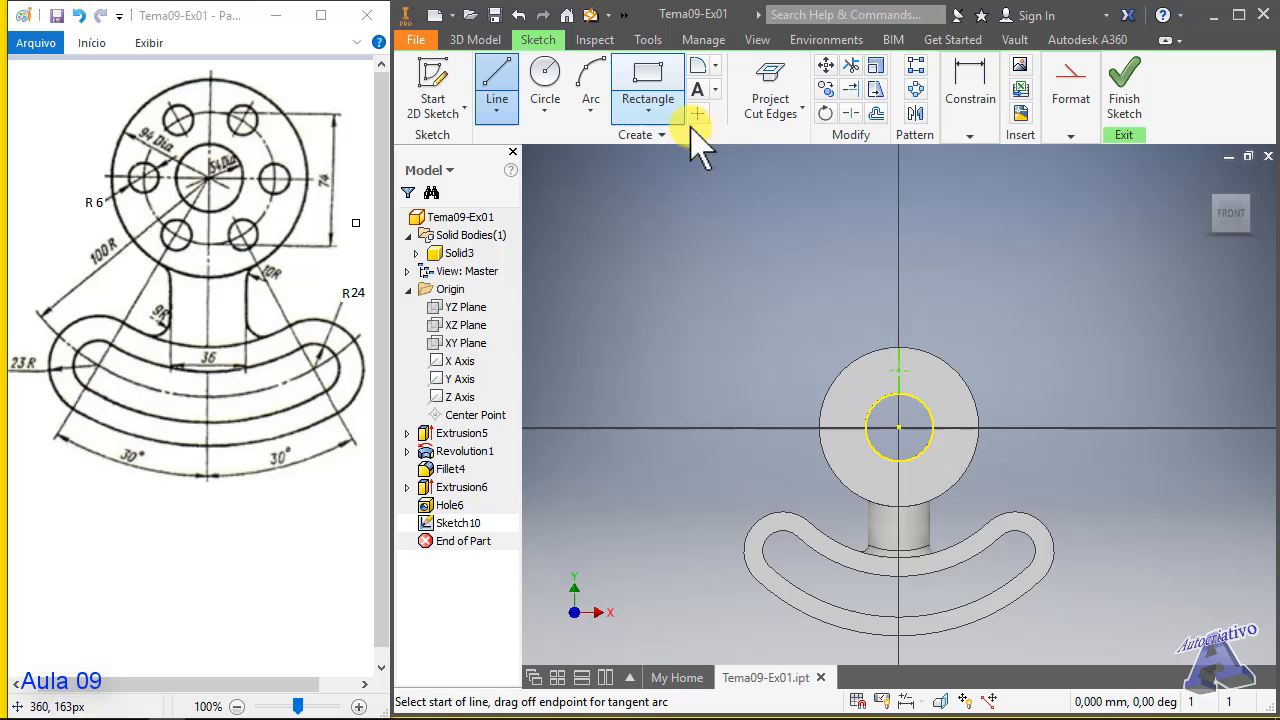
left_click(933, 428)
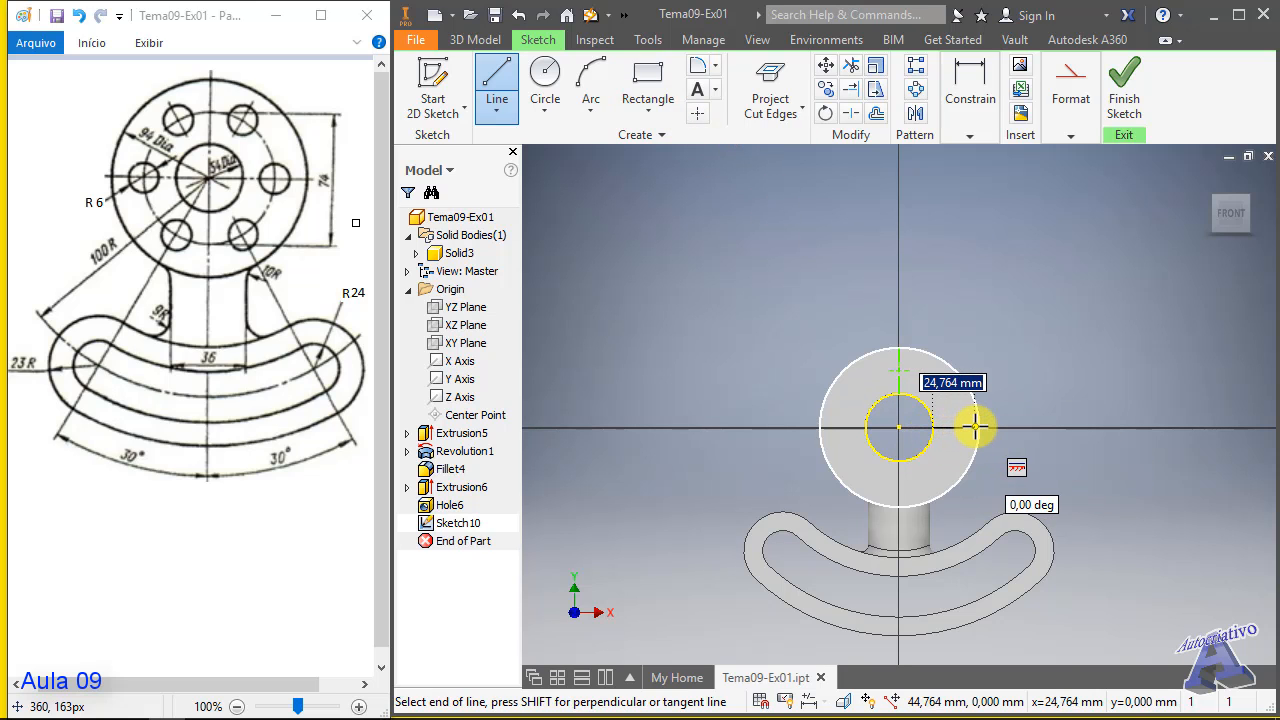
left_click(979, 428)
key("Escape")
key("Escape")
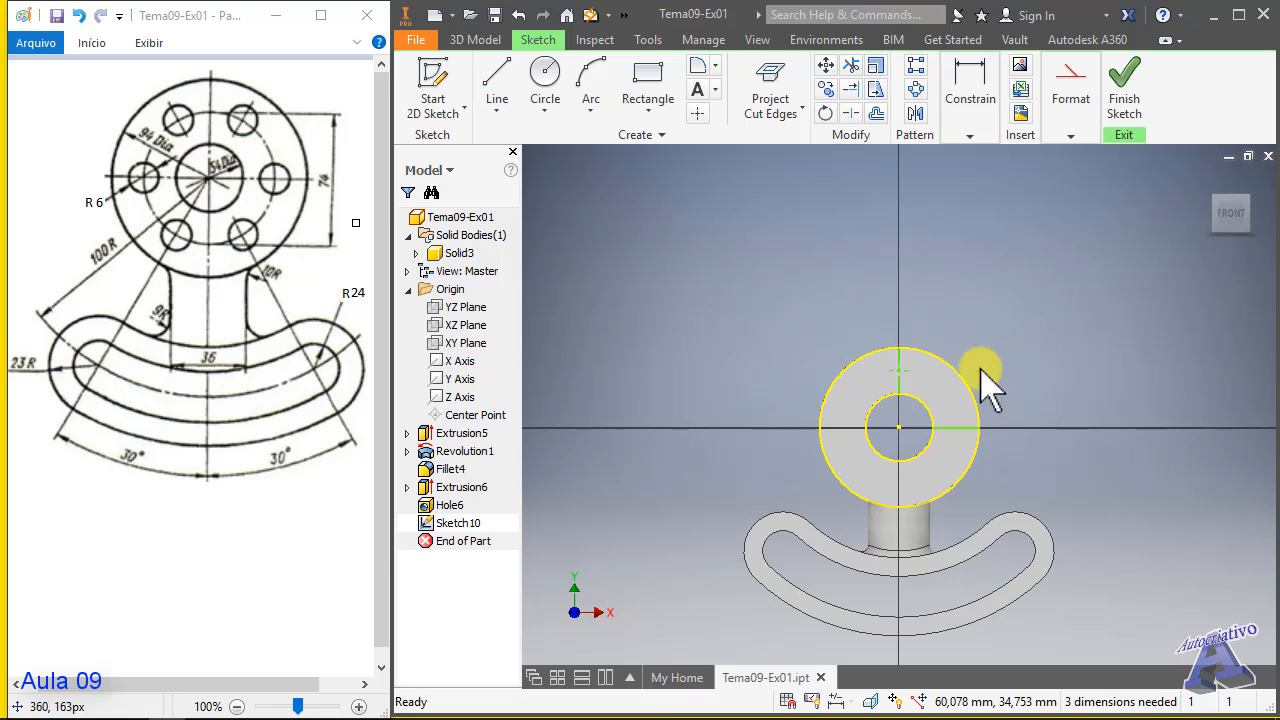
left_click_drag(878, 310, 925, 440)
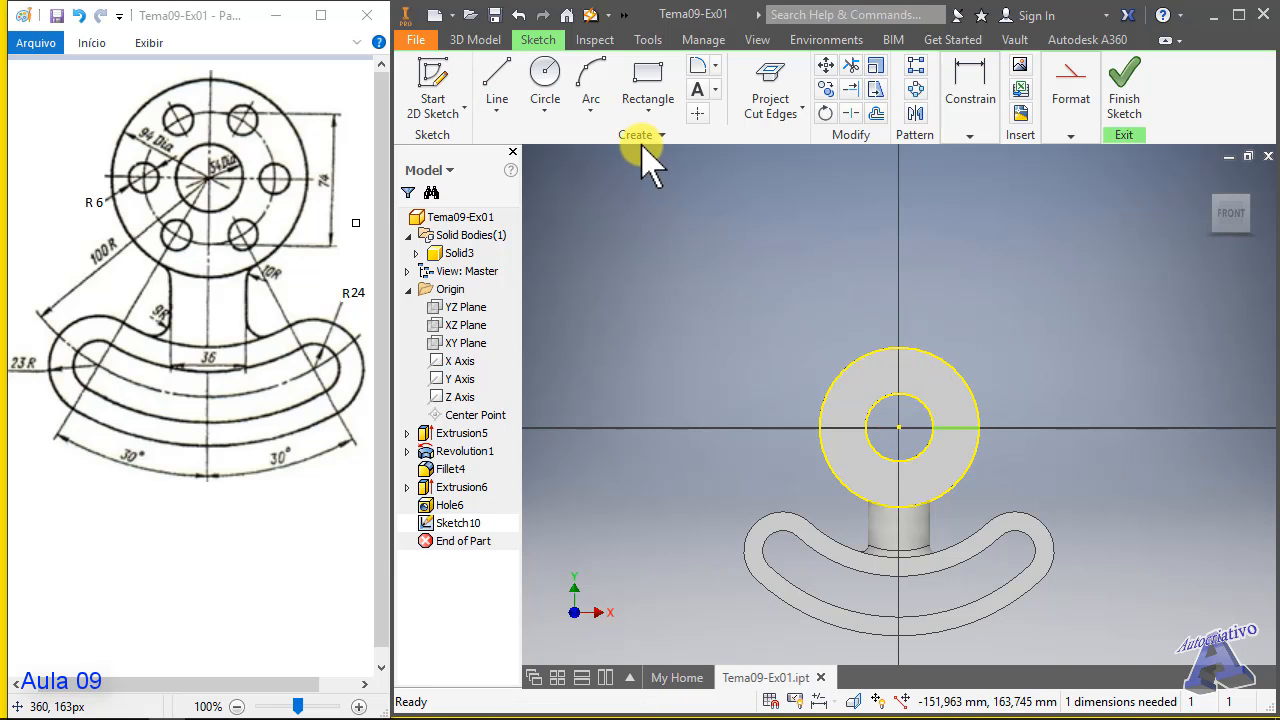
- Place a center point at the horizontal line's midpoint, convert the line to a centerline and finish the sketch
left_click(697, 113)
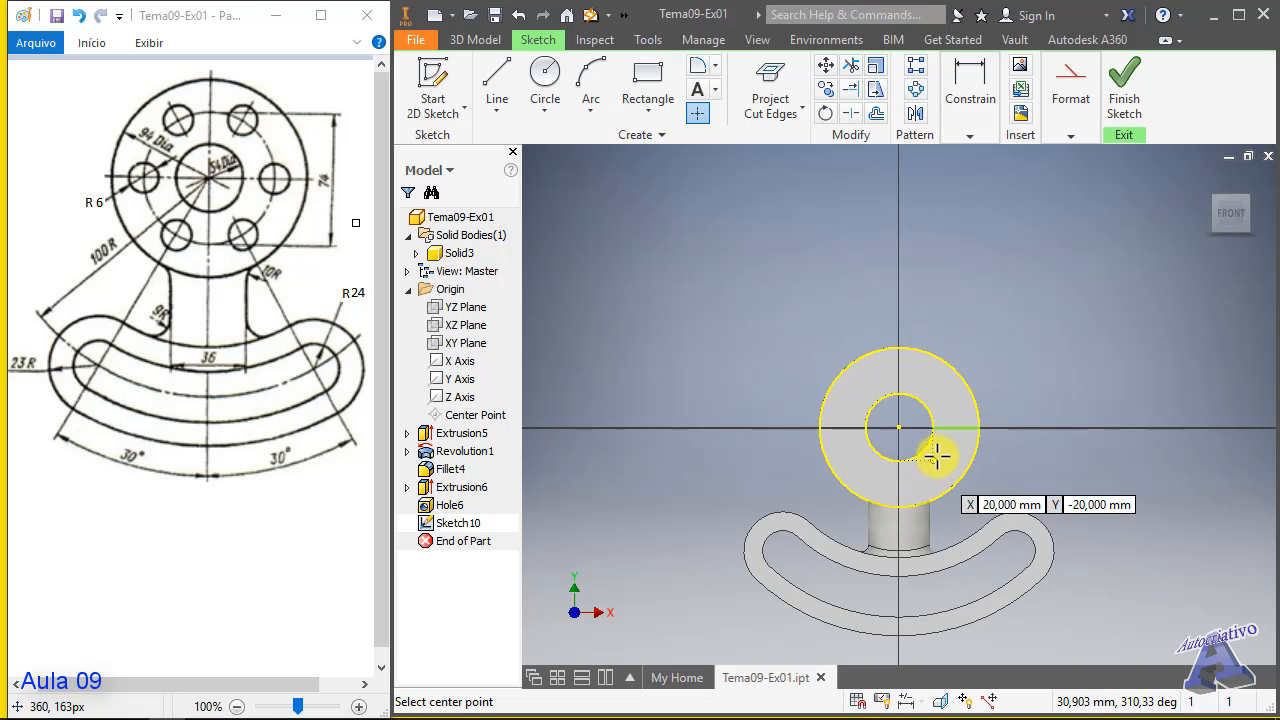
key("Escape")
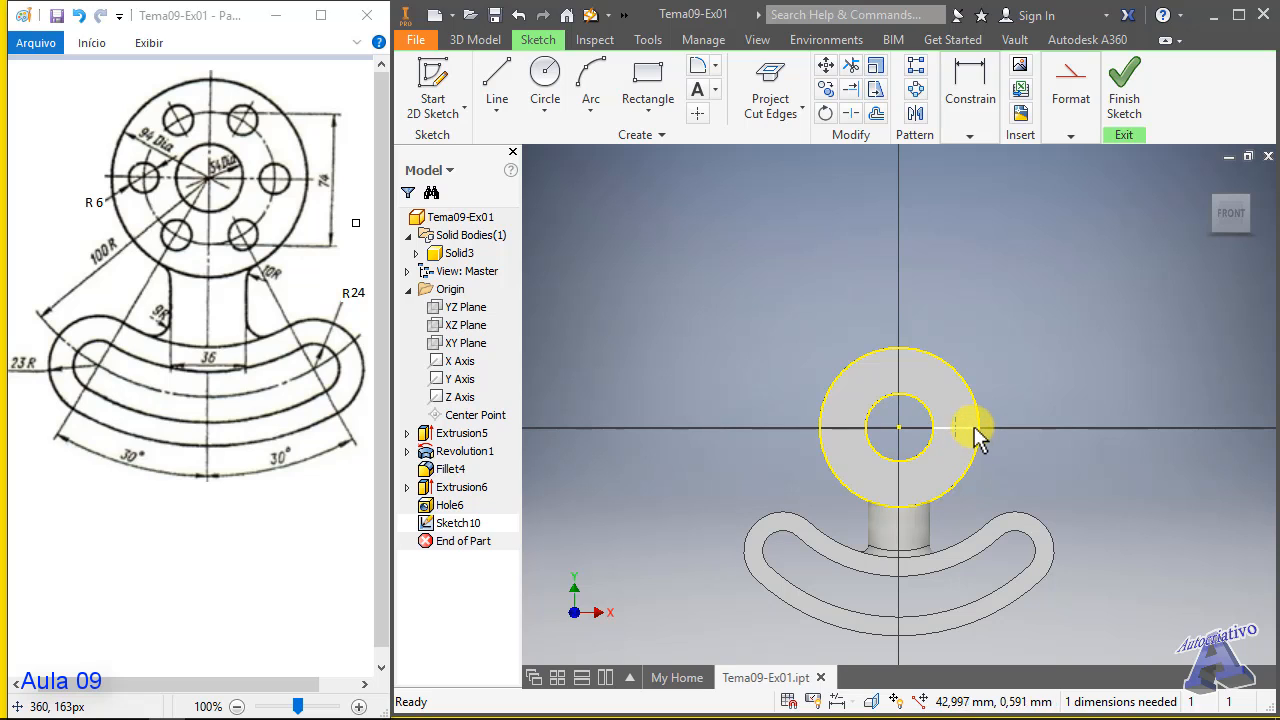
left_click(975, 428)
left_click(1071, 135)
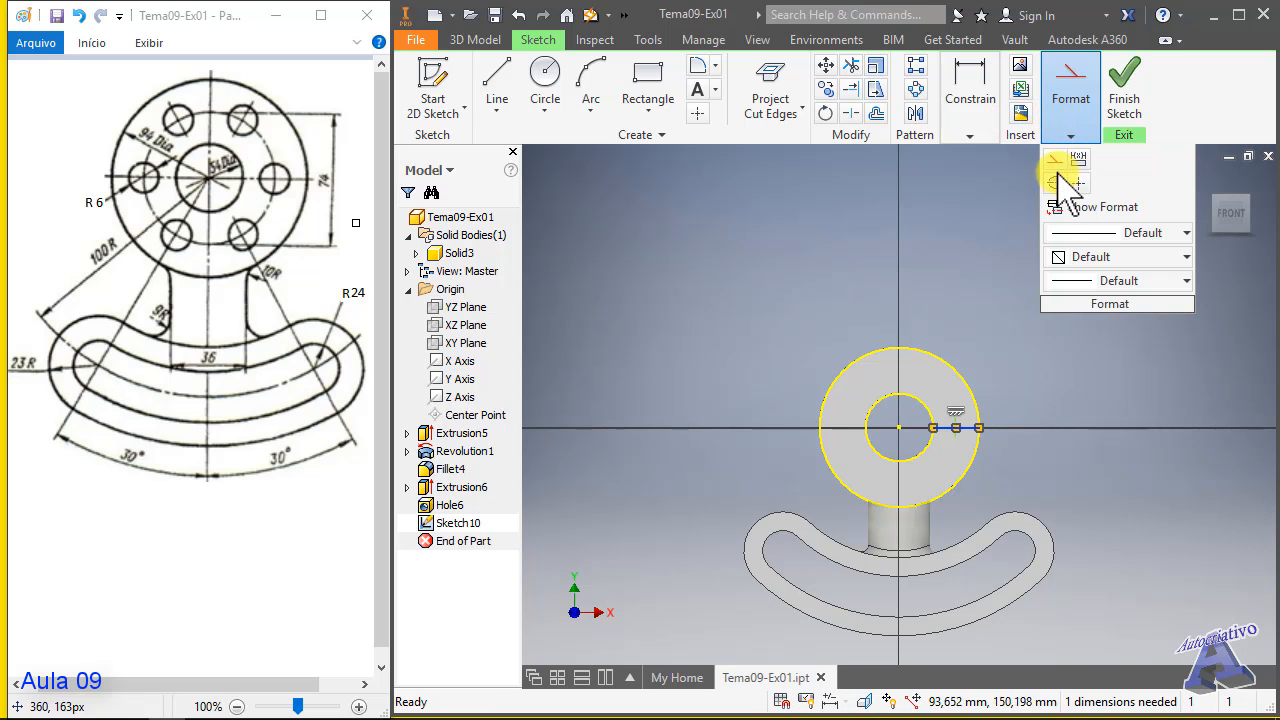
left_click(1124, 100)
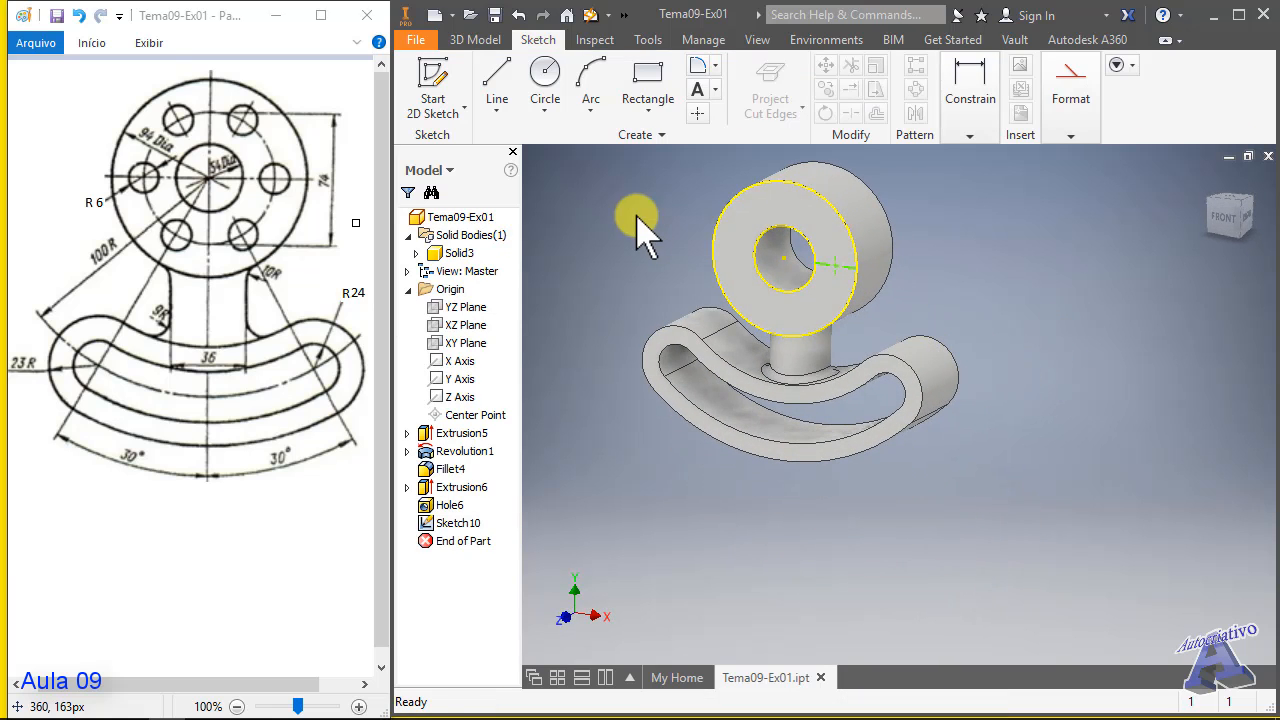
- Create a 6 mm diameter through-all hole in the disc at the sketched center point
left_click(478, 38)
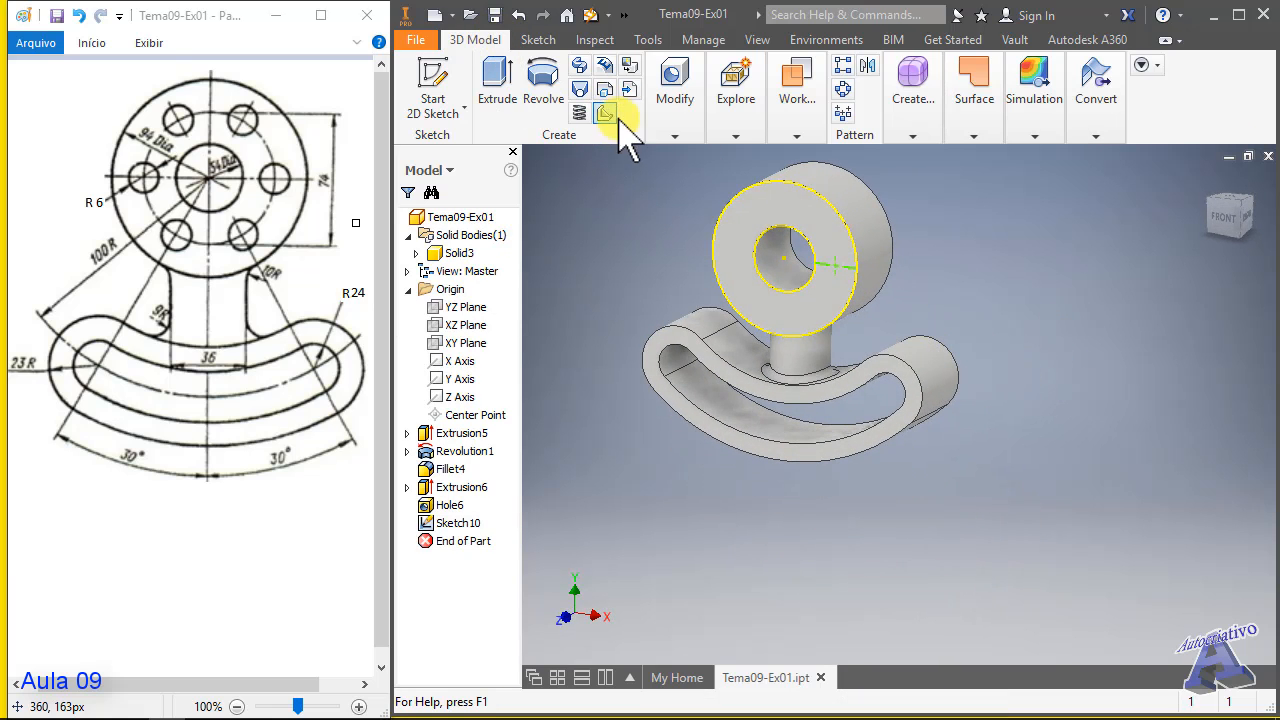
left_click(674, 105)
left_click(665, 172)
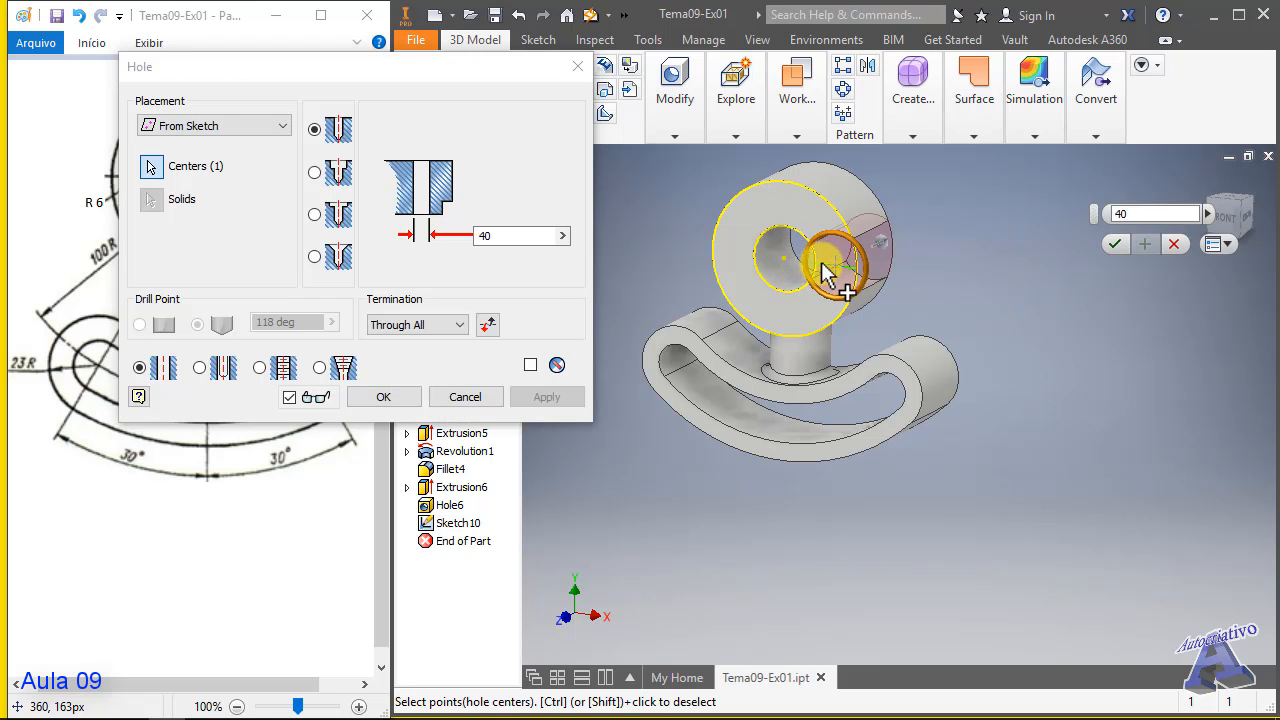
left_click(478, 236)
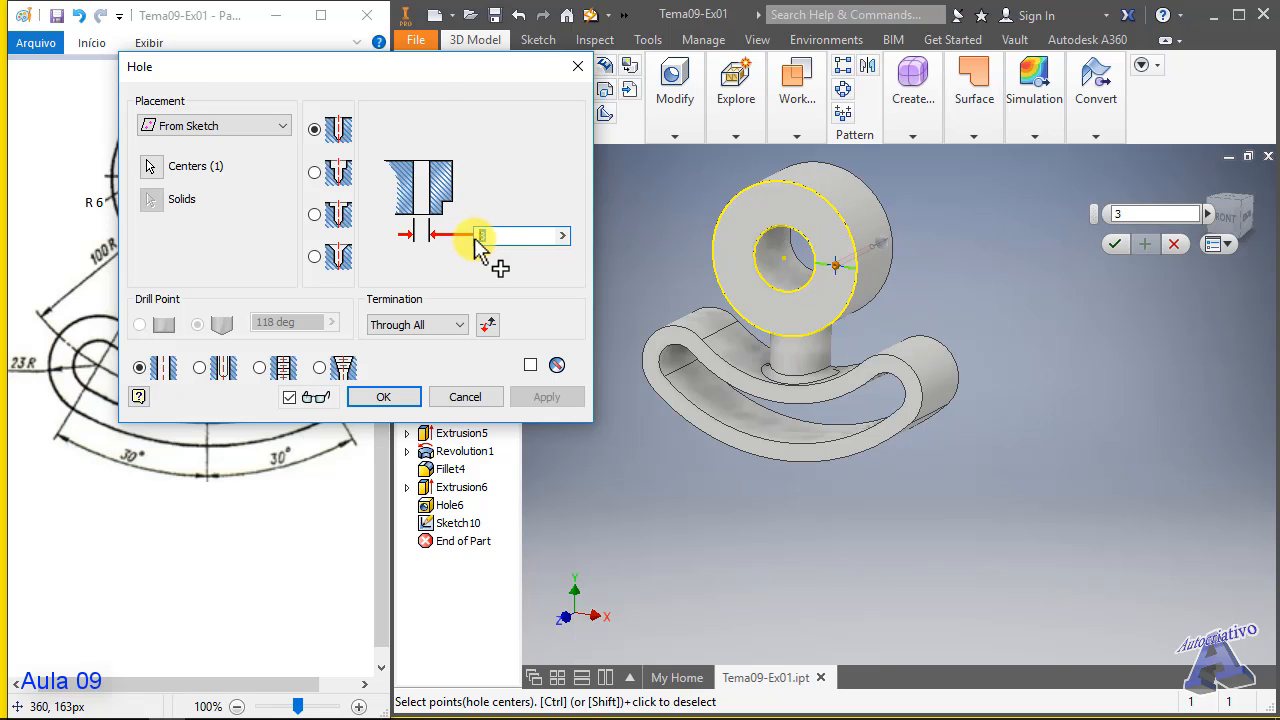
left_click_drag(423, 72, 478, 154)
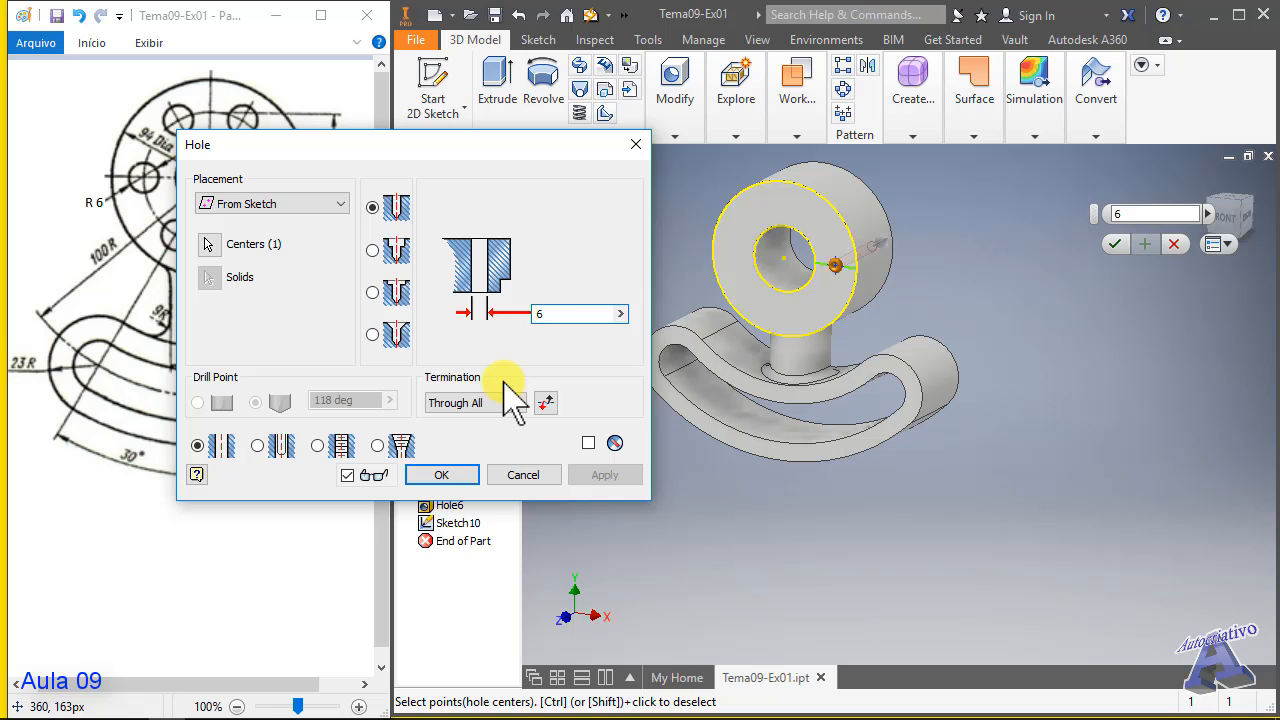
mouse_move(440, 147)
left_mouse_down()
mouse_move(503, 245)
mouse_move(515, 305)
mouse_move(497, 340)
mouse_move(449, 307)
left_mouse_up()
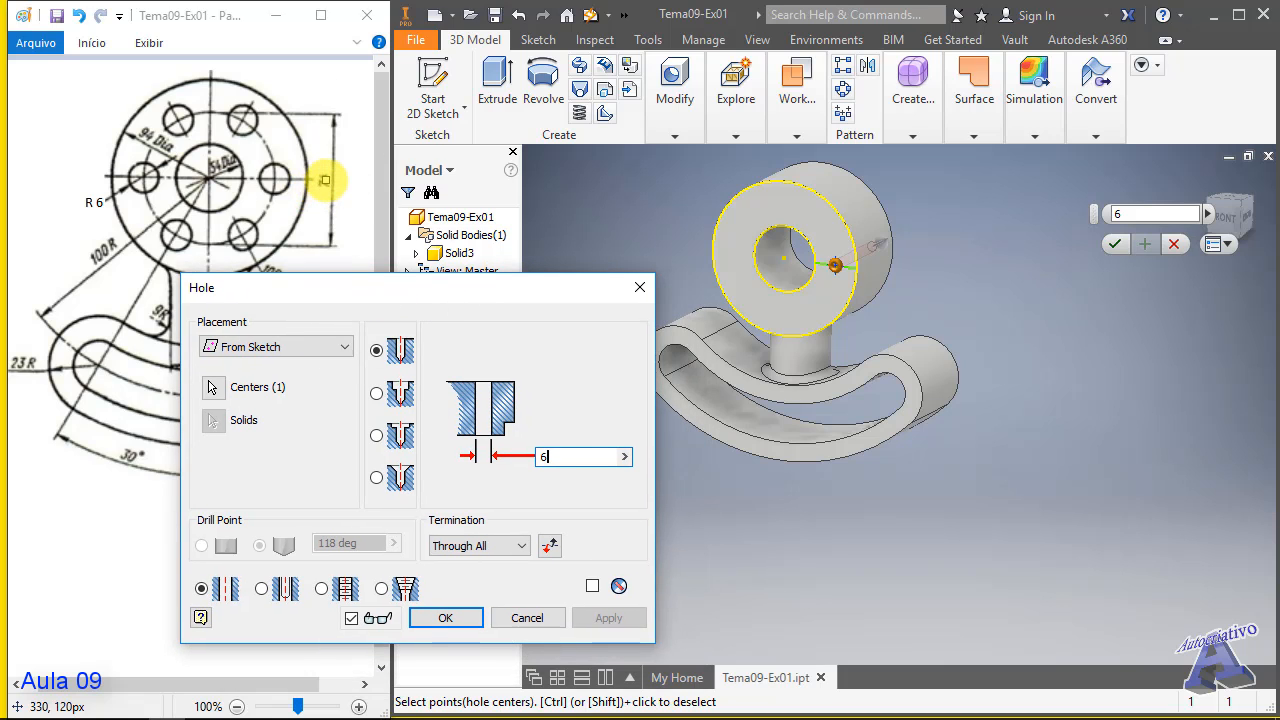
left_click(445, 620)
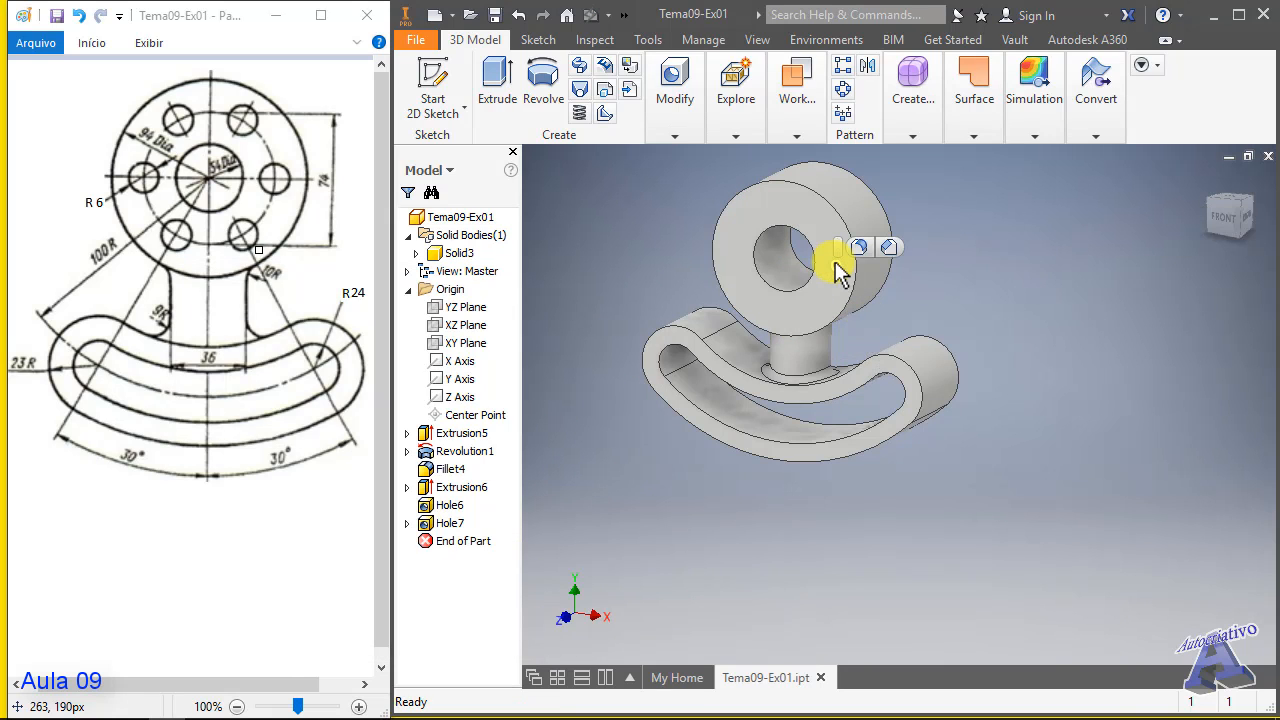
right_click(445, 523)
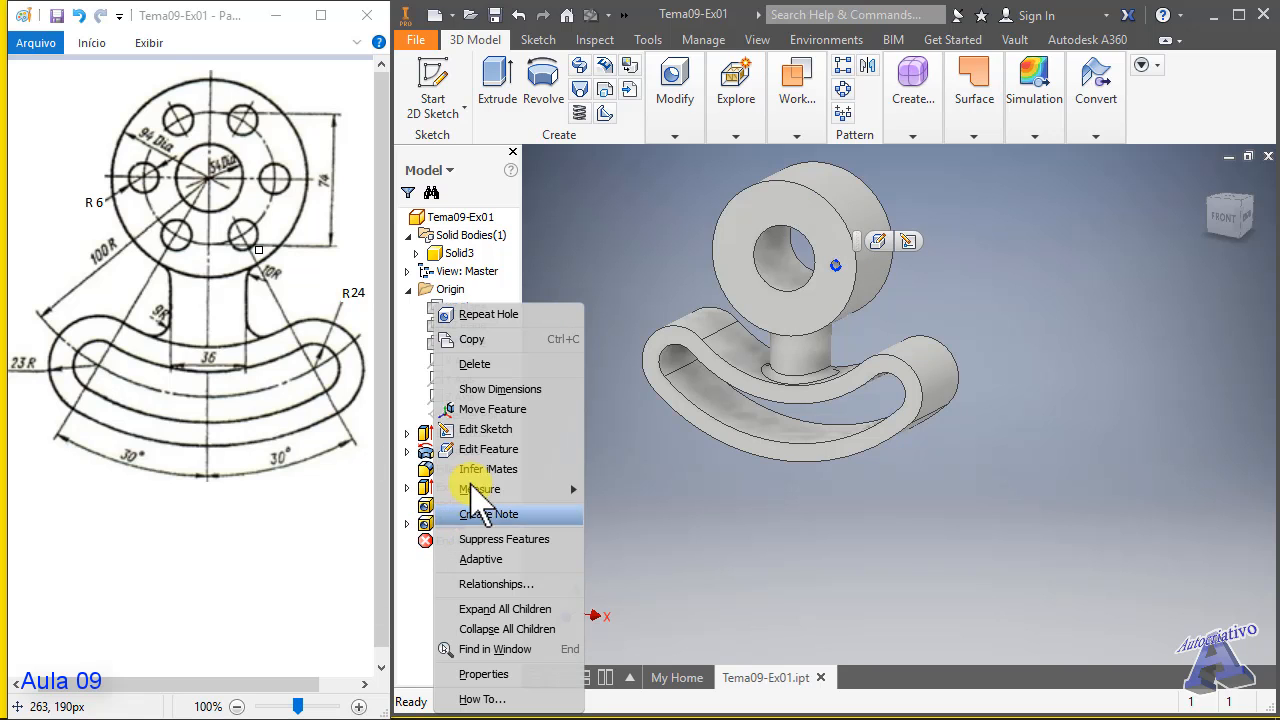
left_click(531, 428)
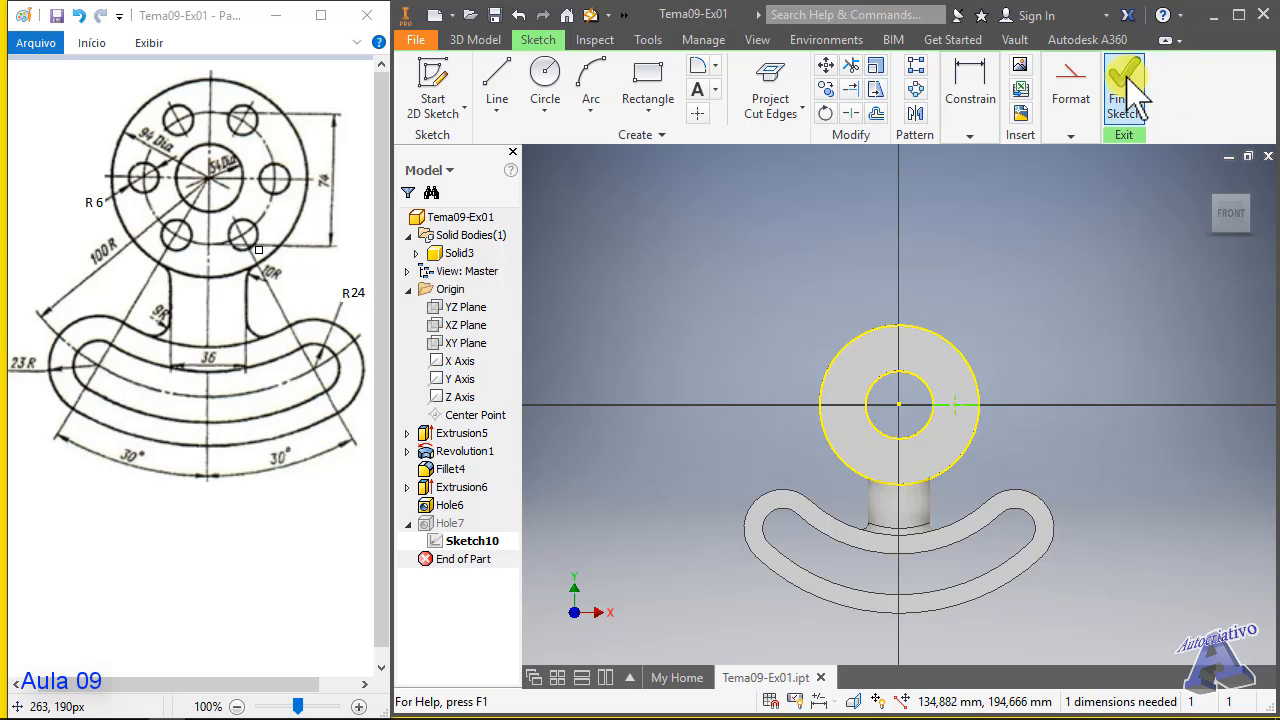
left_click(1126, 90)
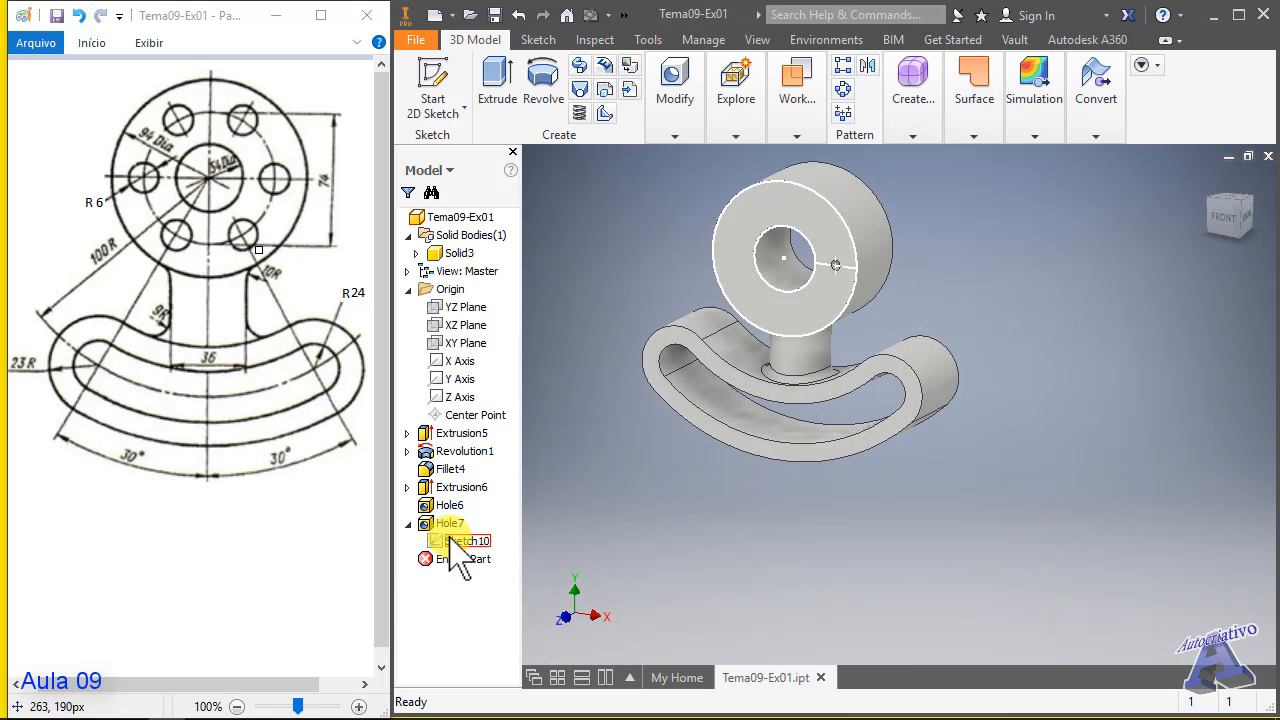
- Edit the small hole feature on the disc and set its diameter to 12 mm
right_click(449, 523)
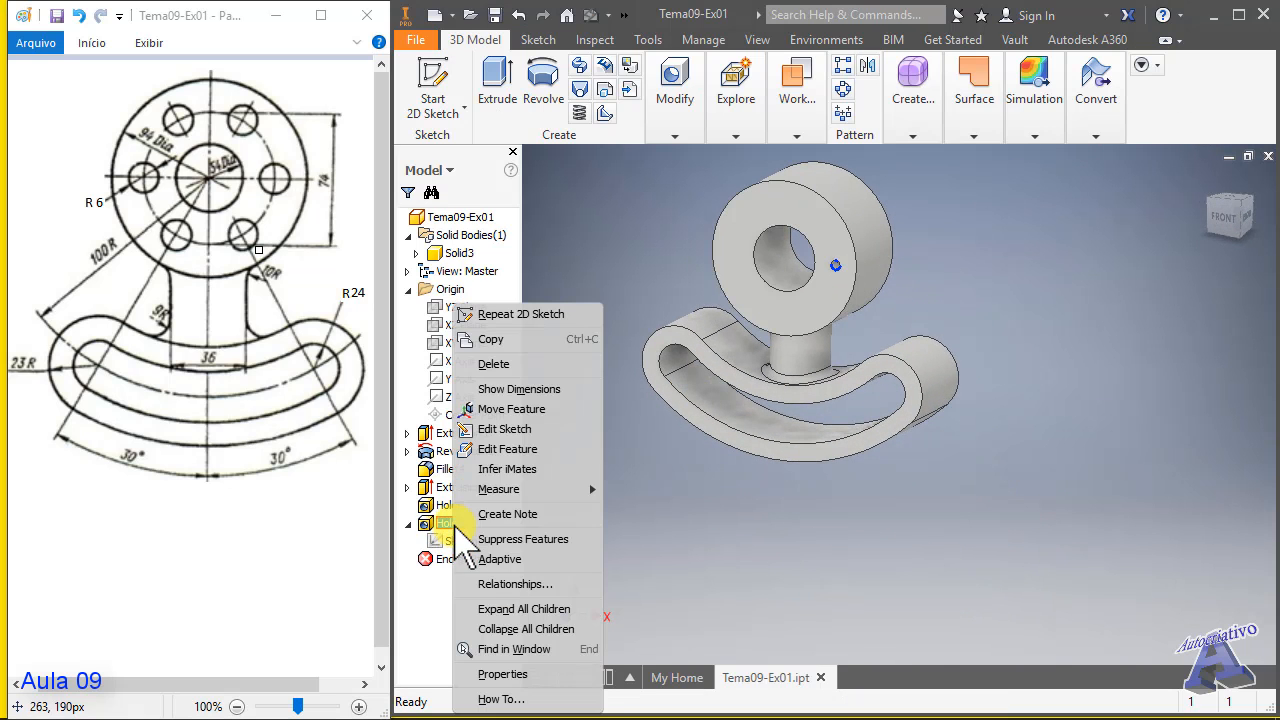
left_click(540, 452)
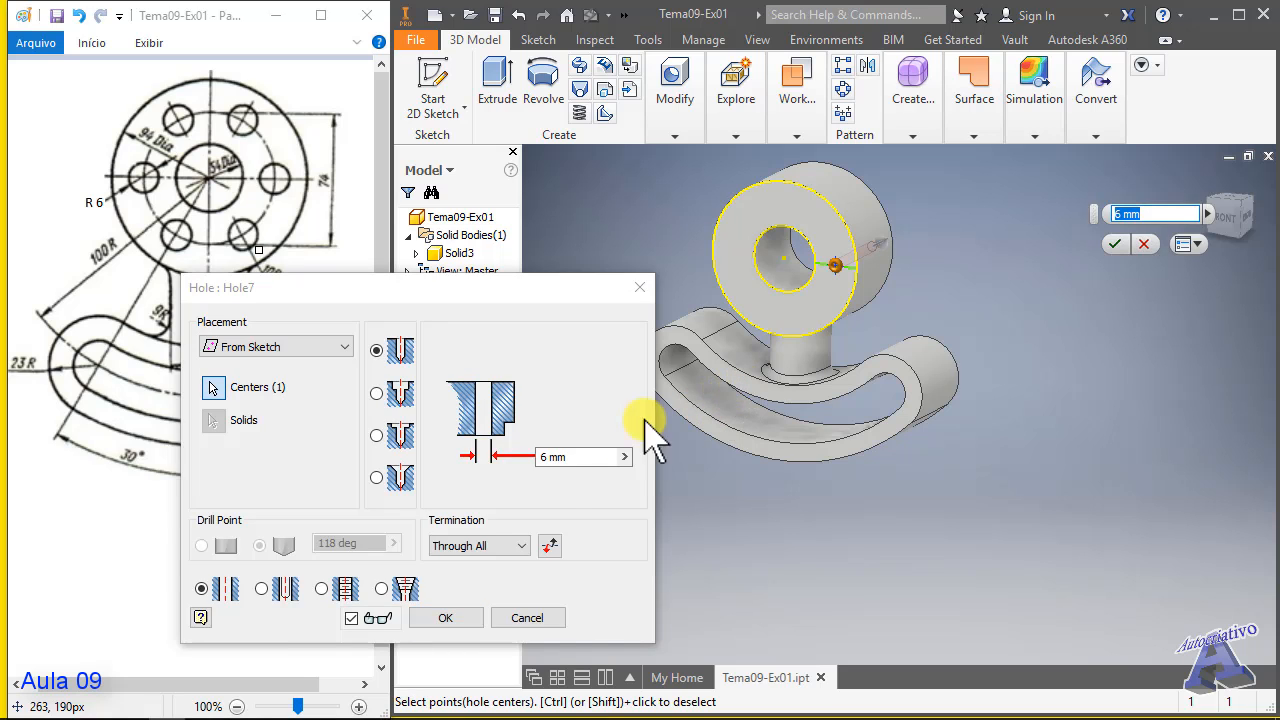
left_click(578, 456)
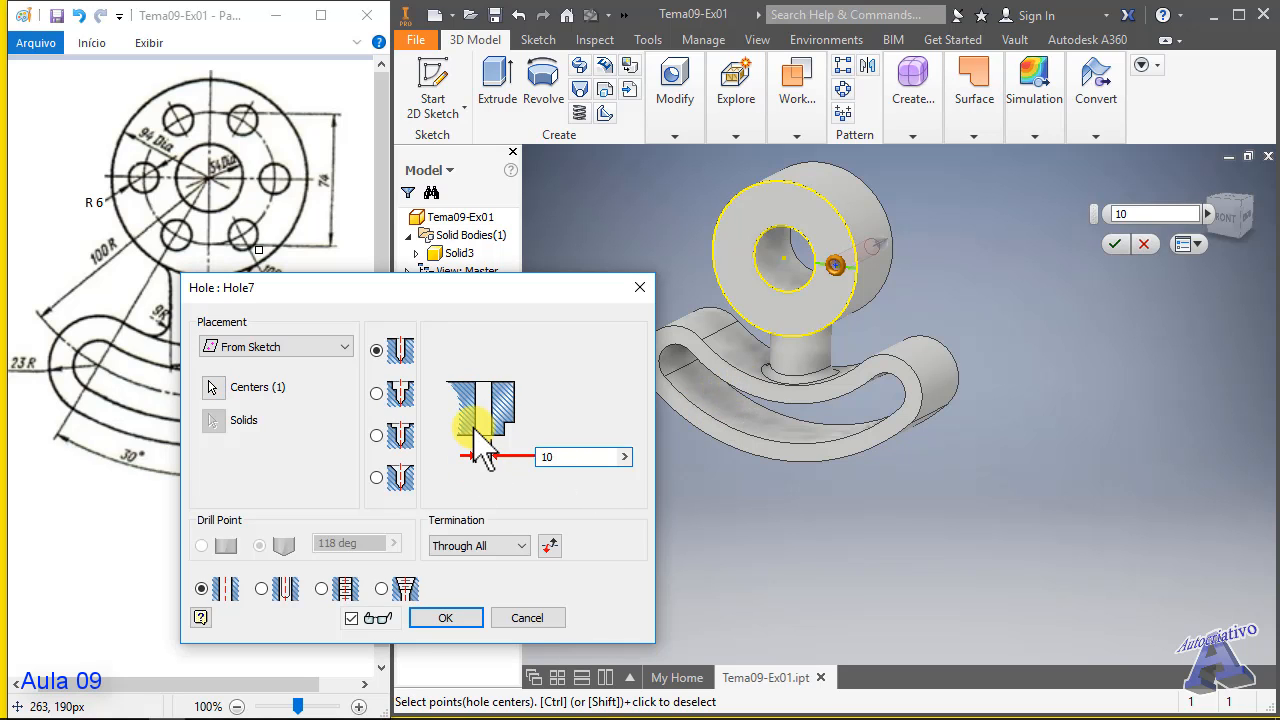
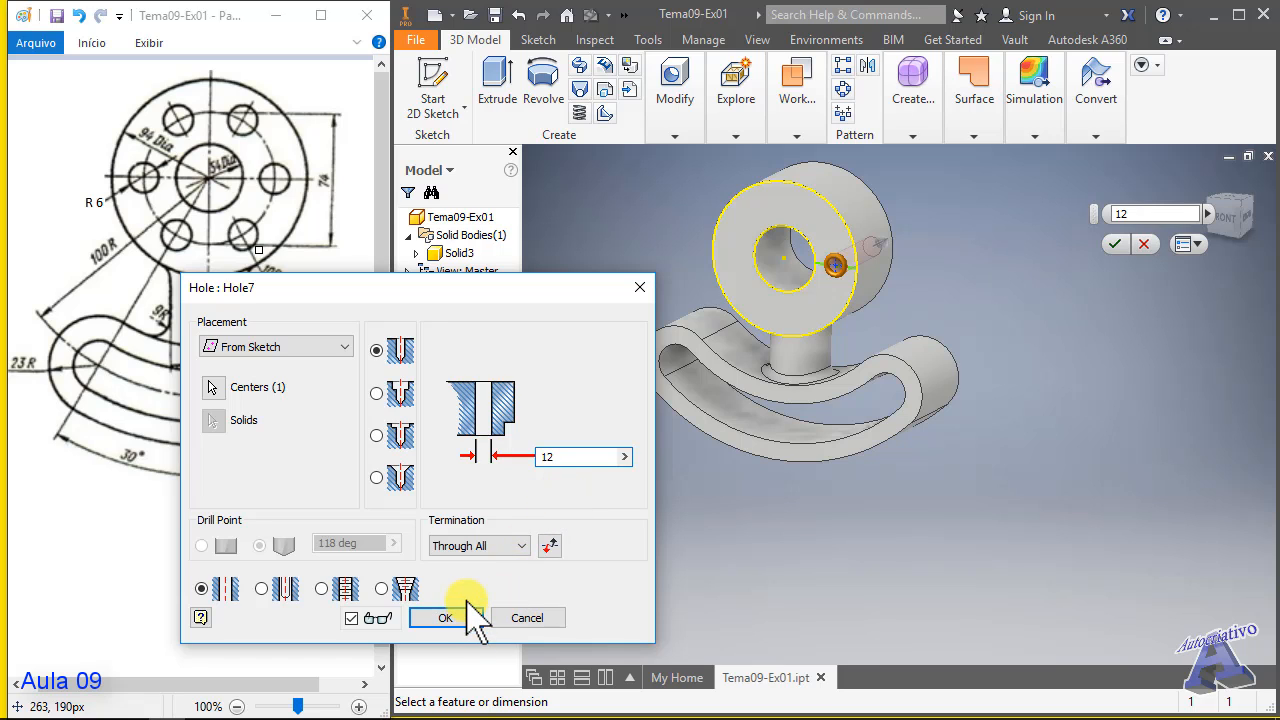
left_click(446, 618)
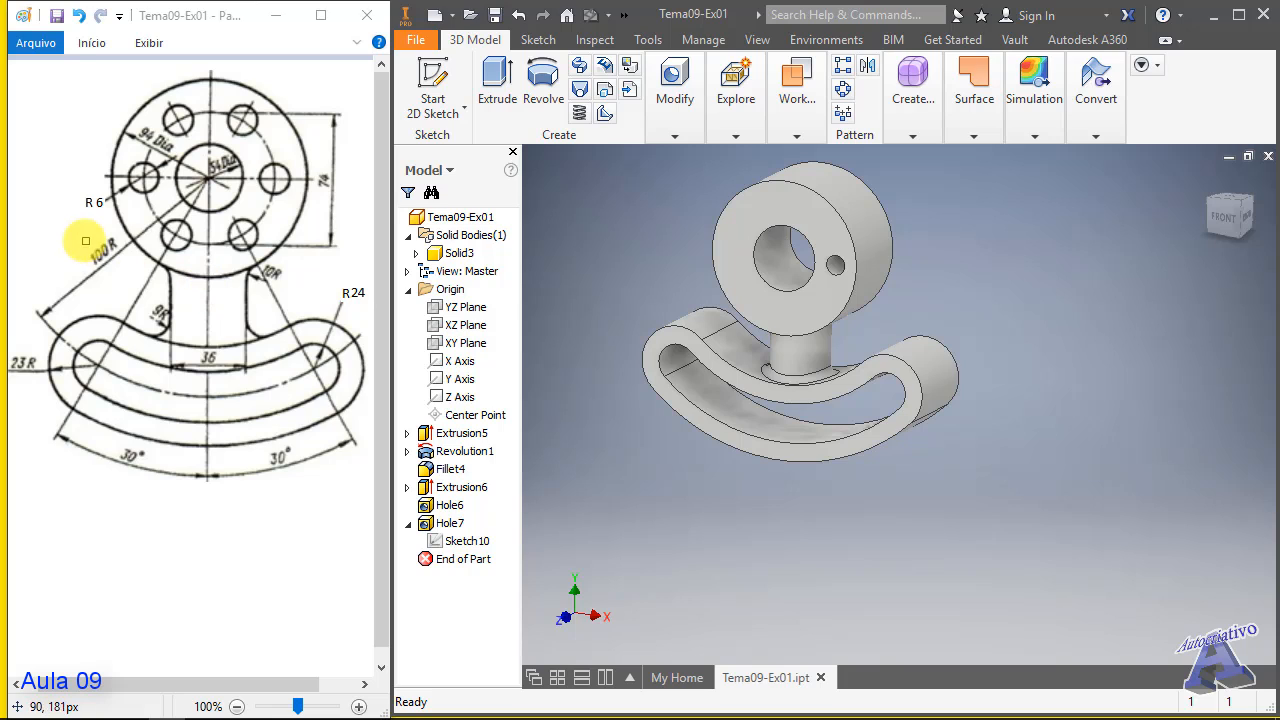
- In the reference drawing in Paint, erase the "R 6" note beside the small hole and add the text "R12" in its place
left_click(96, 205)
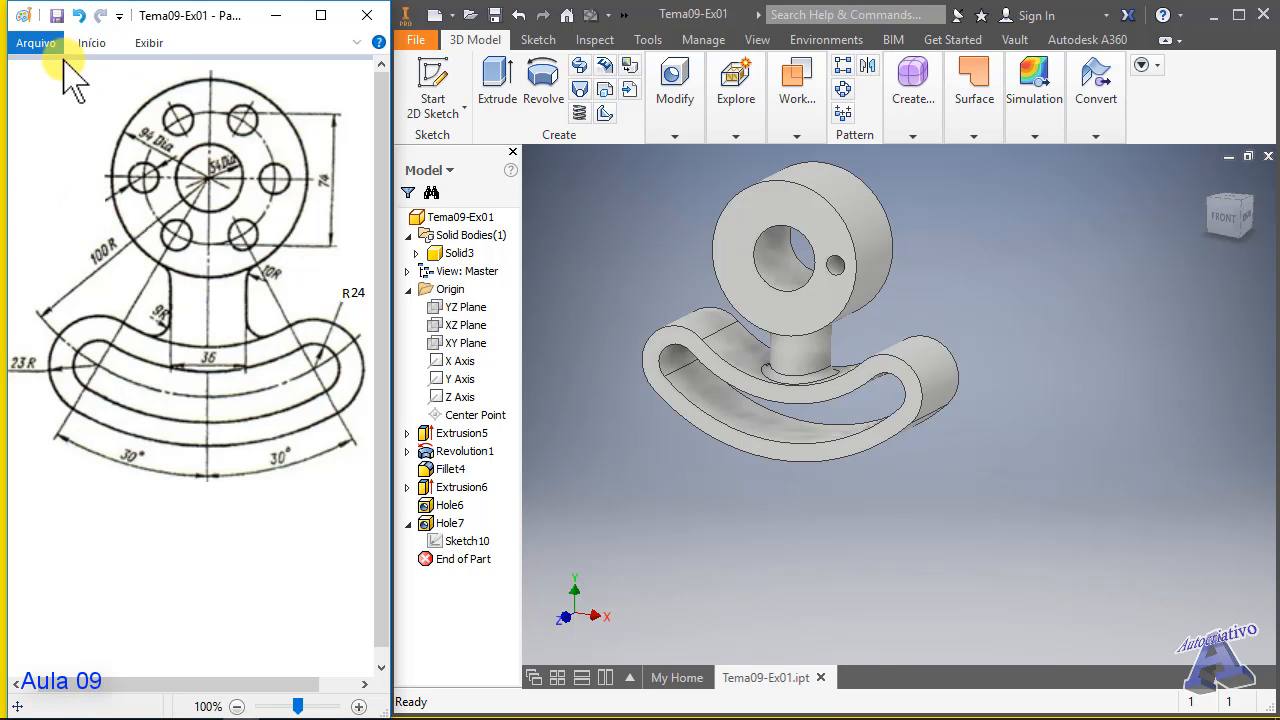
left_click(91, 42)
left_click(178, 82)
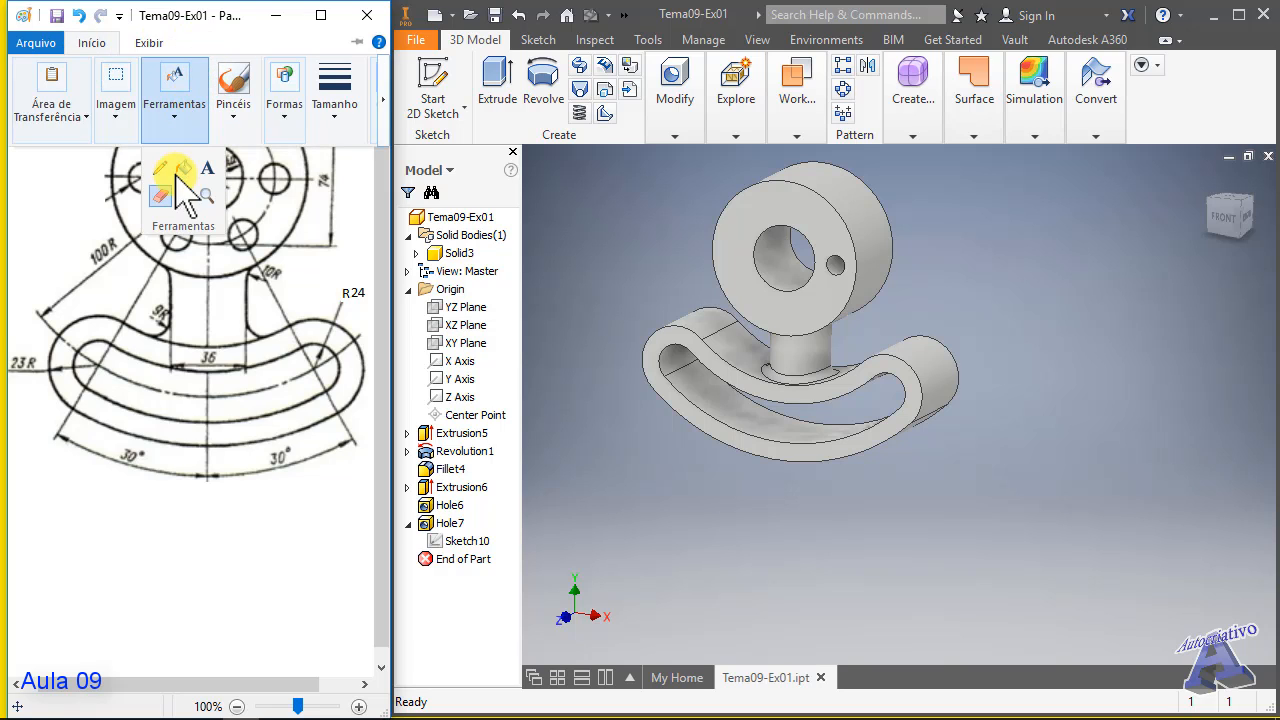
left_click(206, 168)
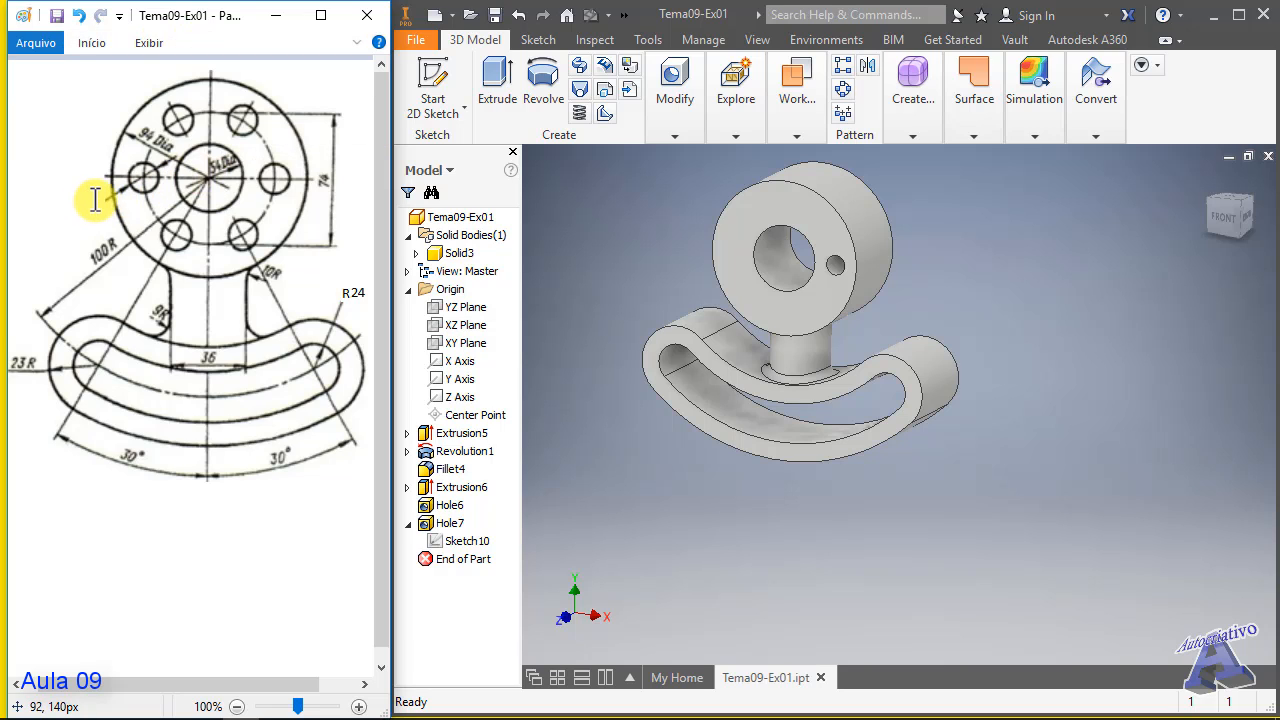
left_click(90, 199)
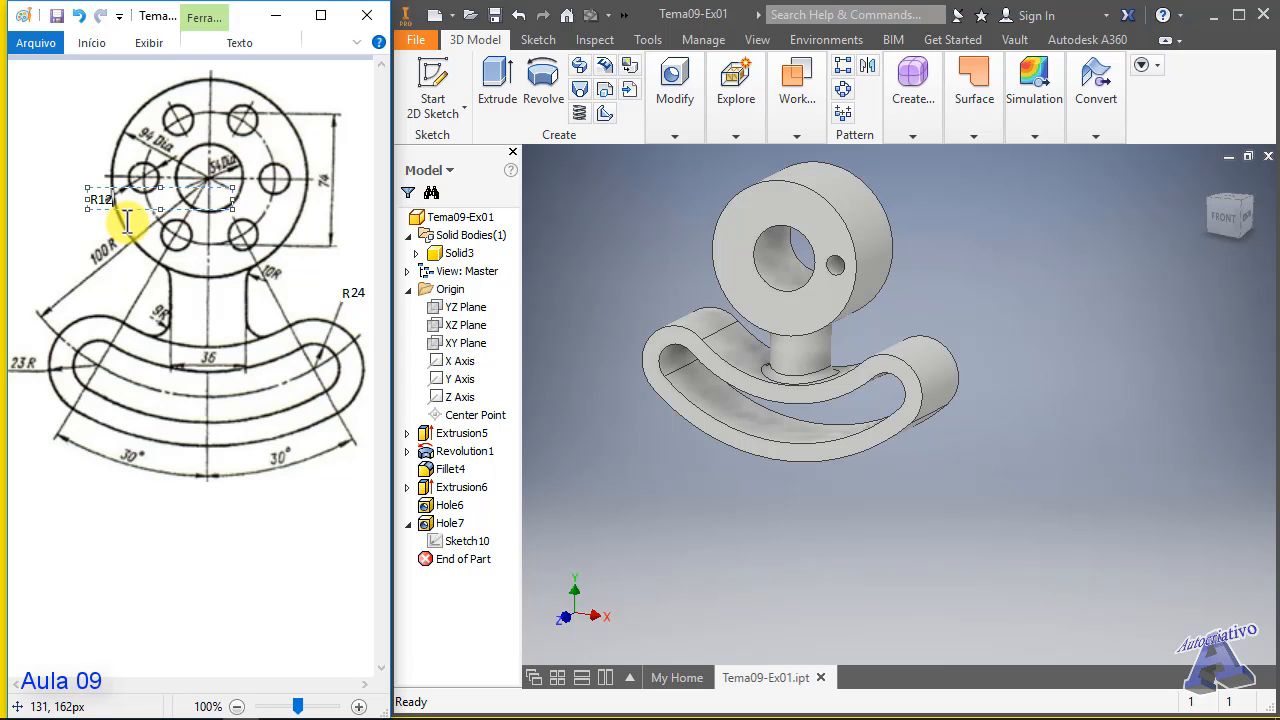
left_click_drag(122, 208, 115, 209)
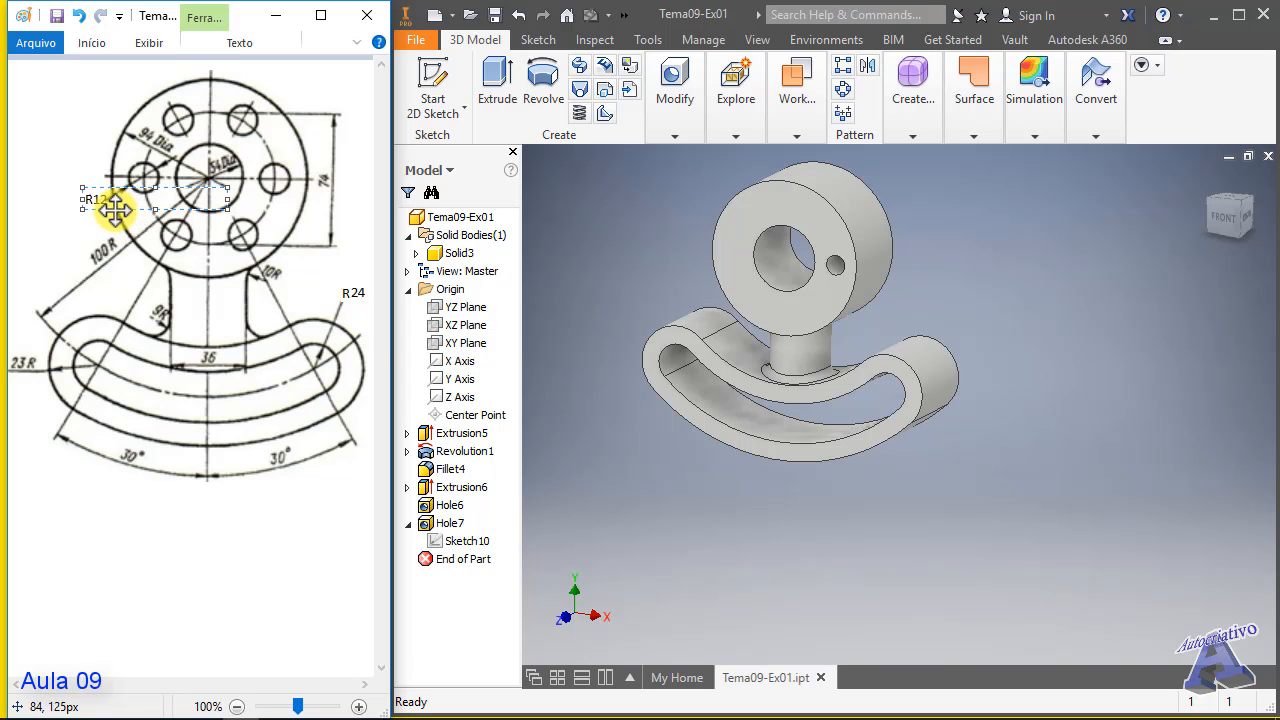
- In Inventor, open the Hole7 feature's settings, check the small hole's diameter and accept them
left_click(76, 133)
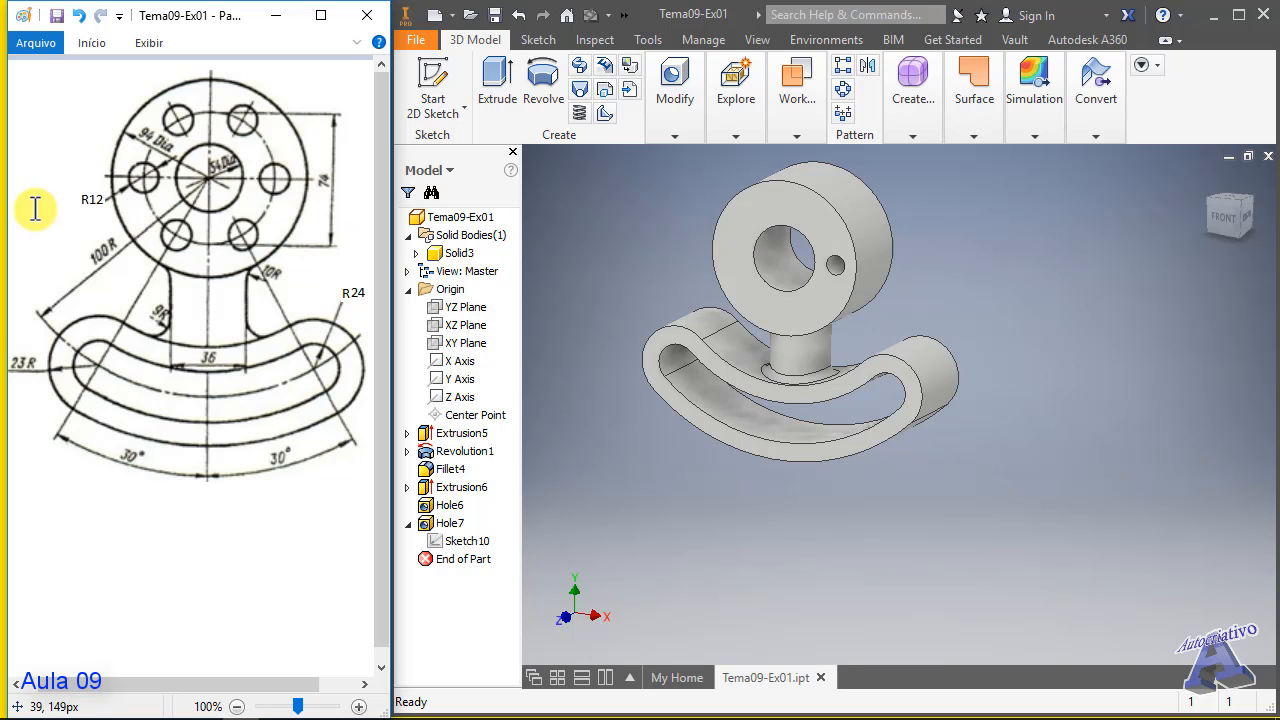
left_click(836, 266)
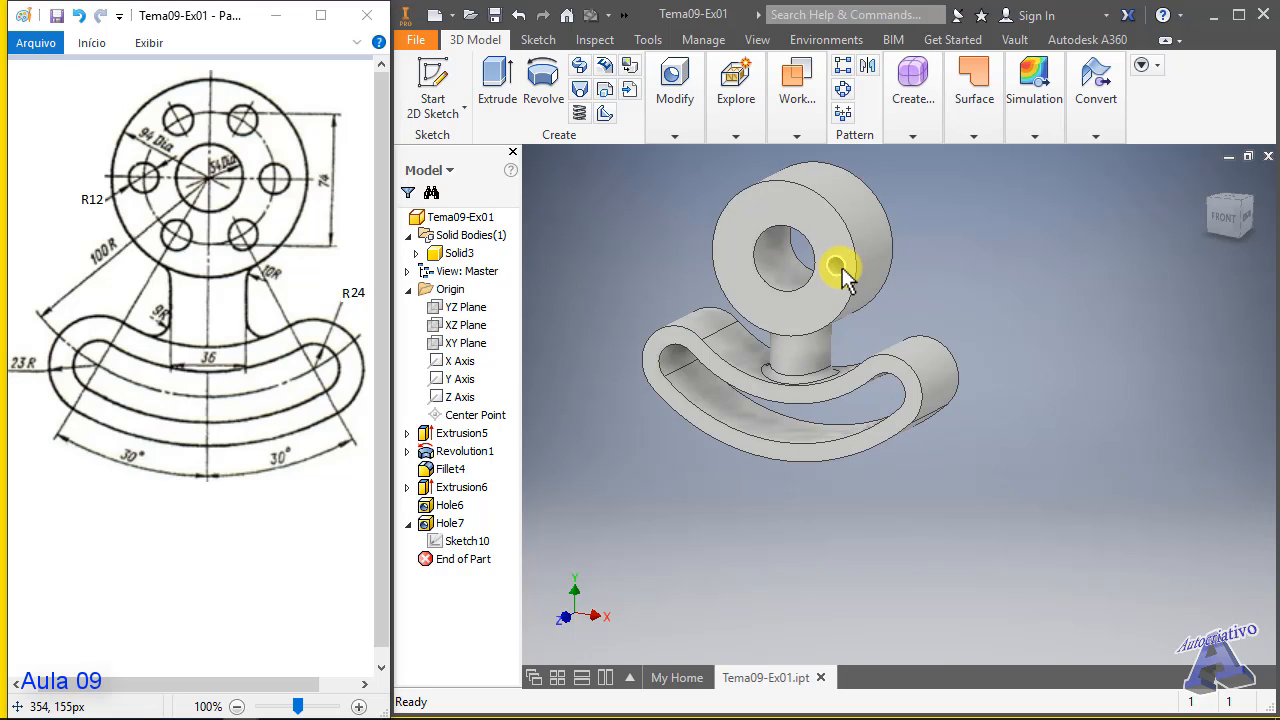
right_click(452, 524)
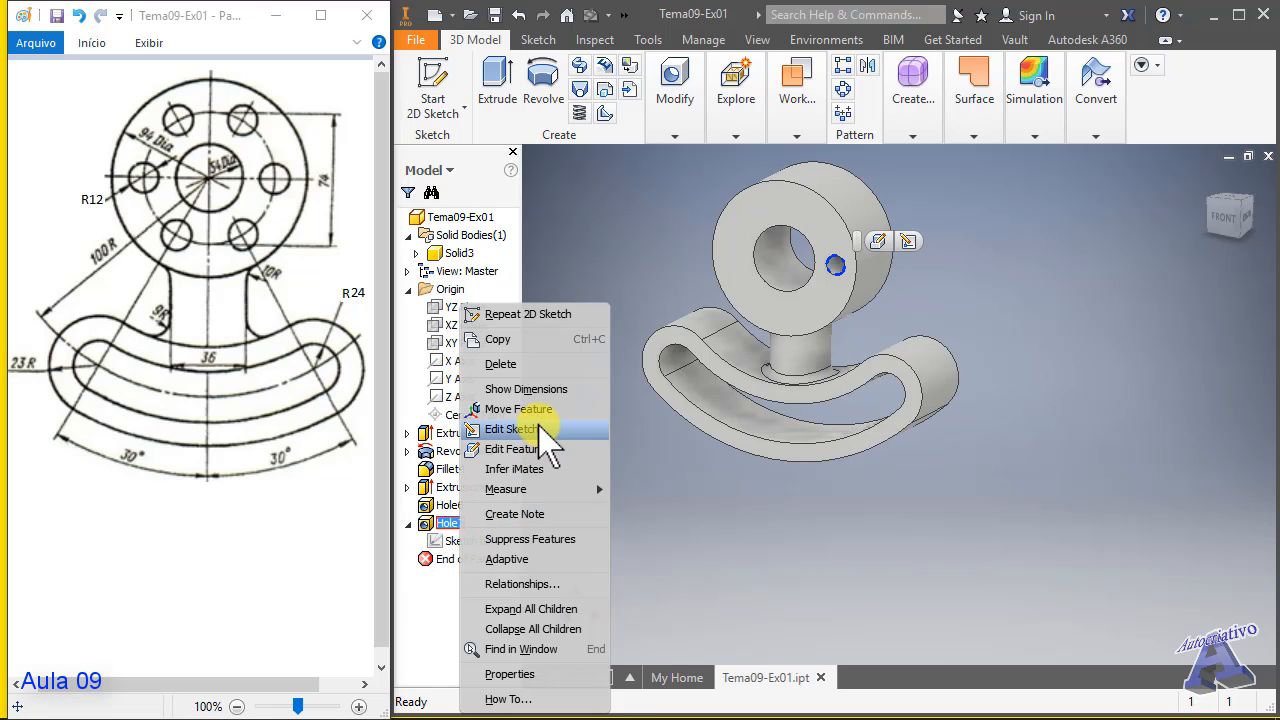
left_click(625, 405)
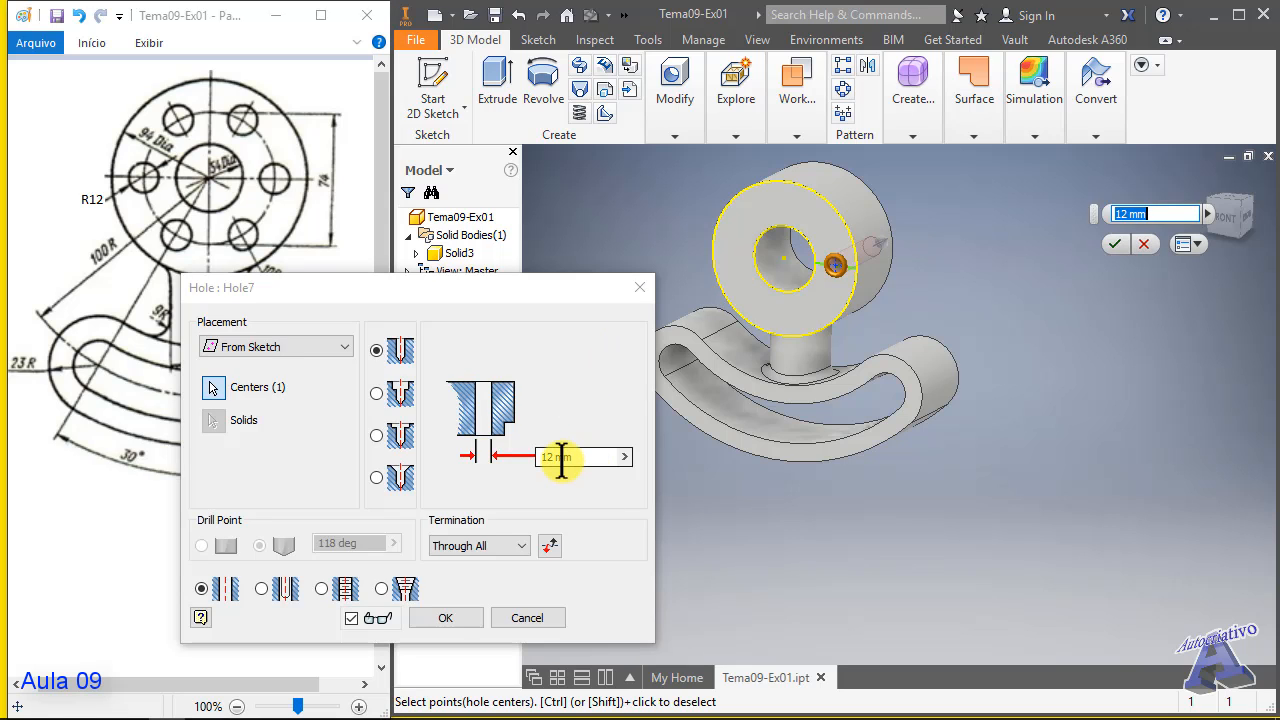
left_click(455, 618)
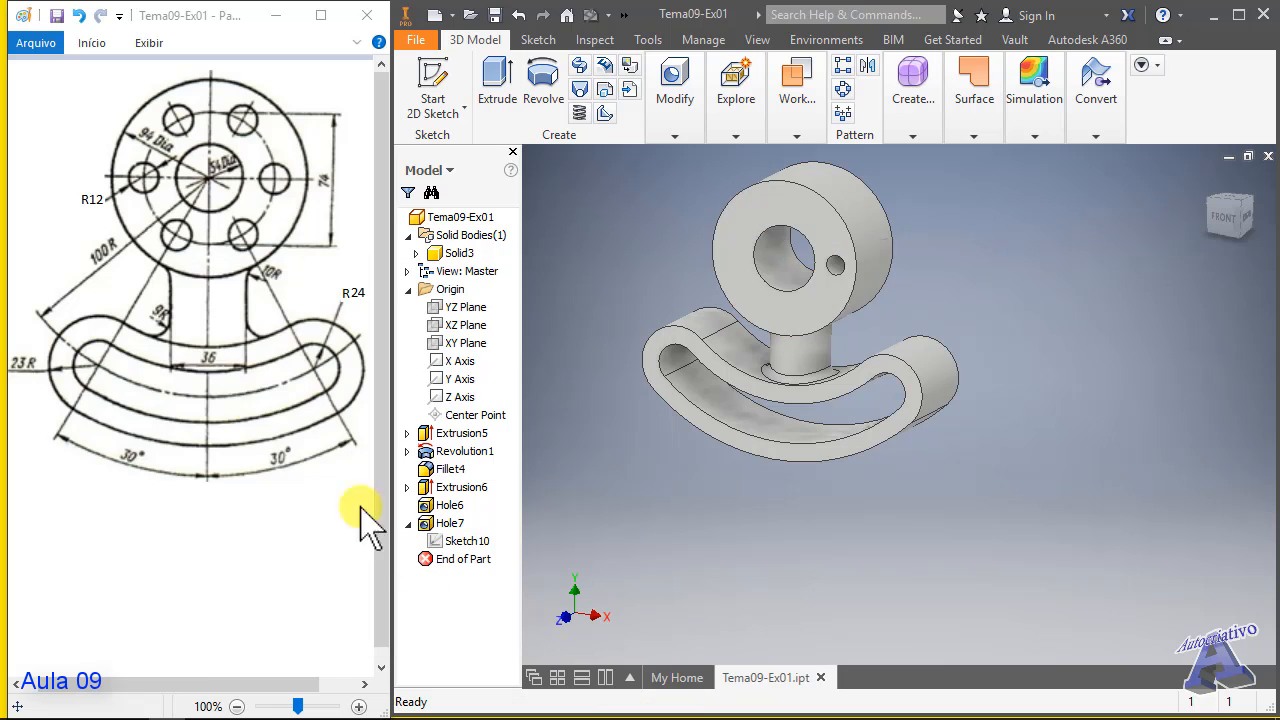
left_click(88, 188)
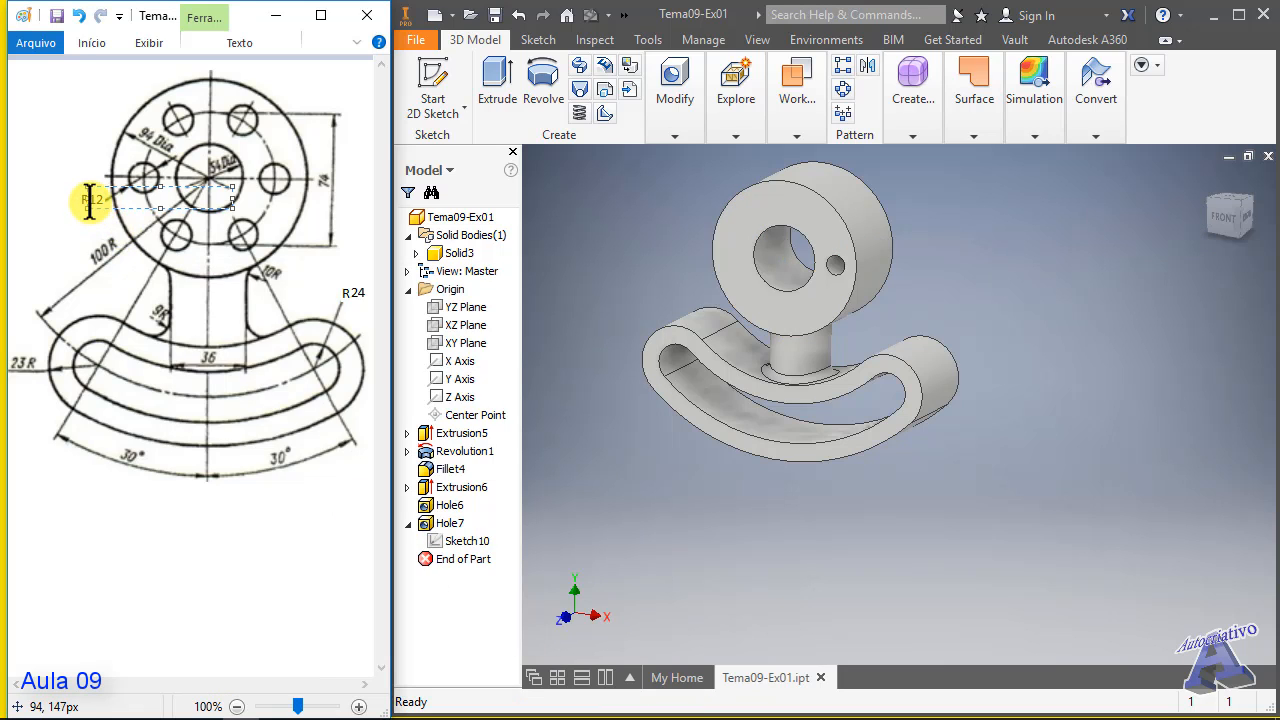
mouse_move(97, 187)
left_mouse_down()
mouse_move(70, 177)
mouse_move(34, 88)
left_mouse_up()
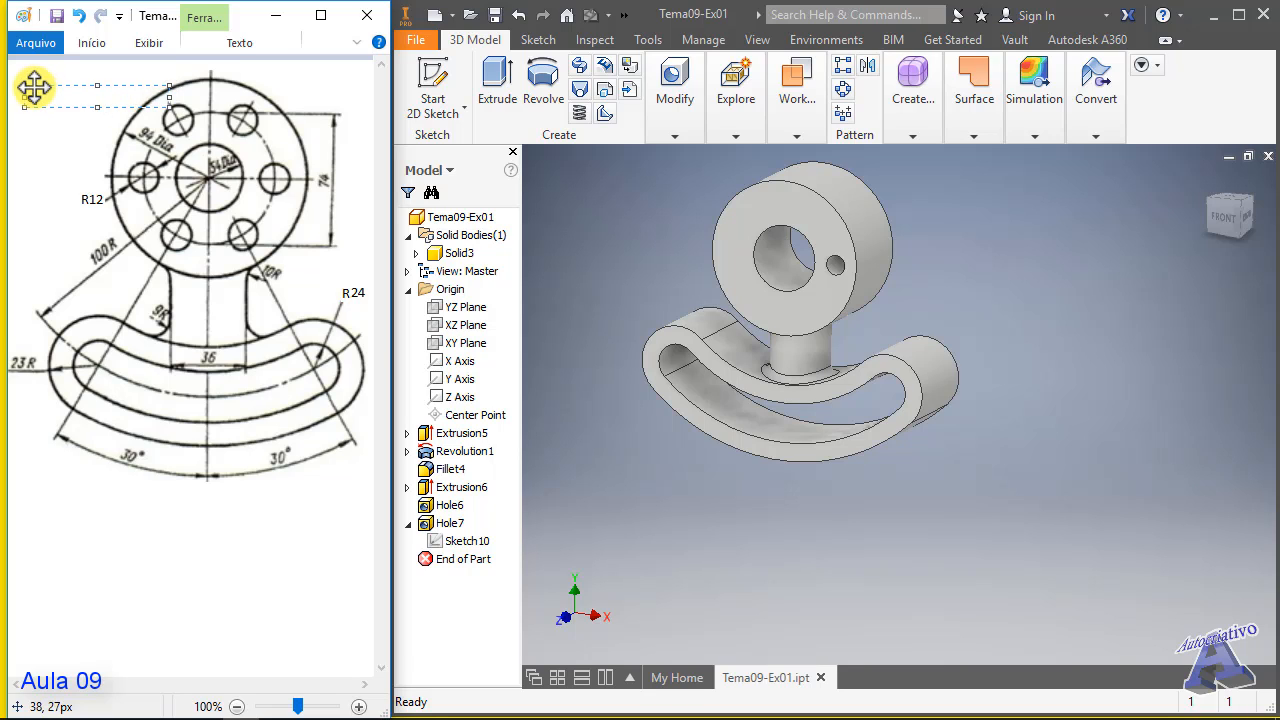
type("d12")
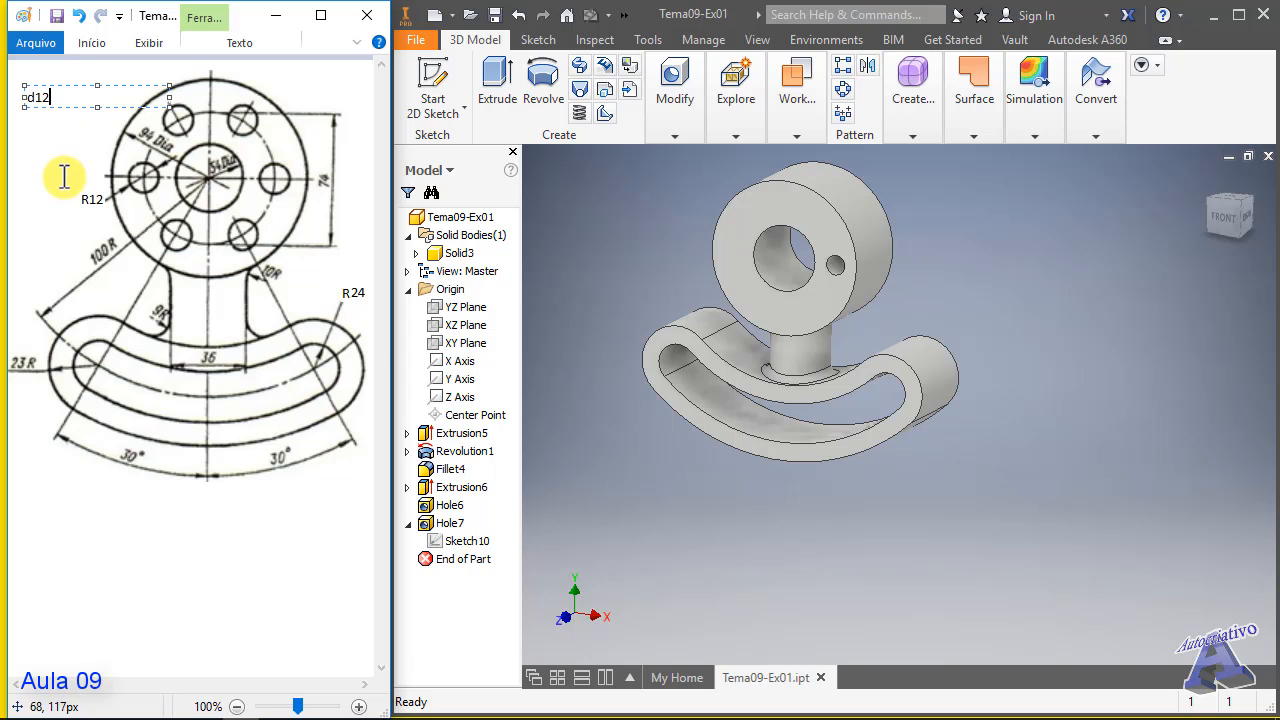
key("Escape")
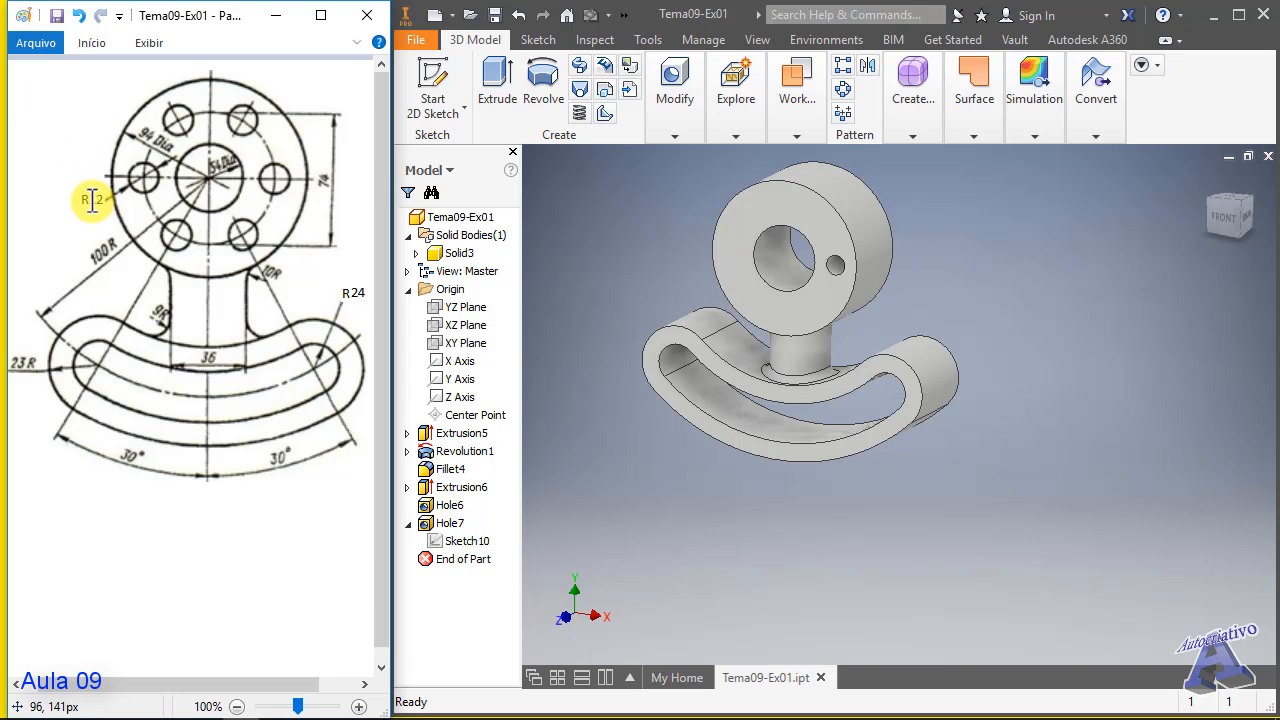
- In the Paint drawing, add the text label "d12" just above the R12 label beside the small hole's leader
left_click(91, 42)
left_click(174, 95)
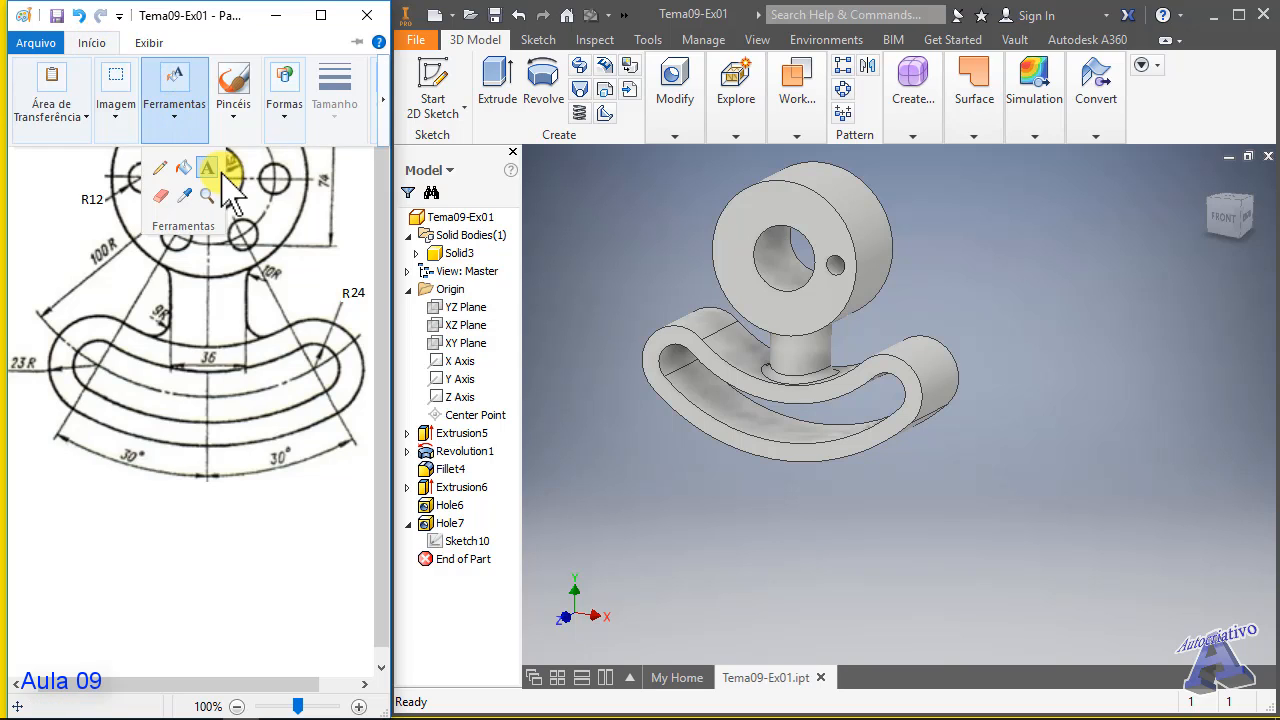
left_click(207, 168)
left_click(67, 158)
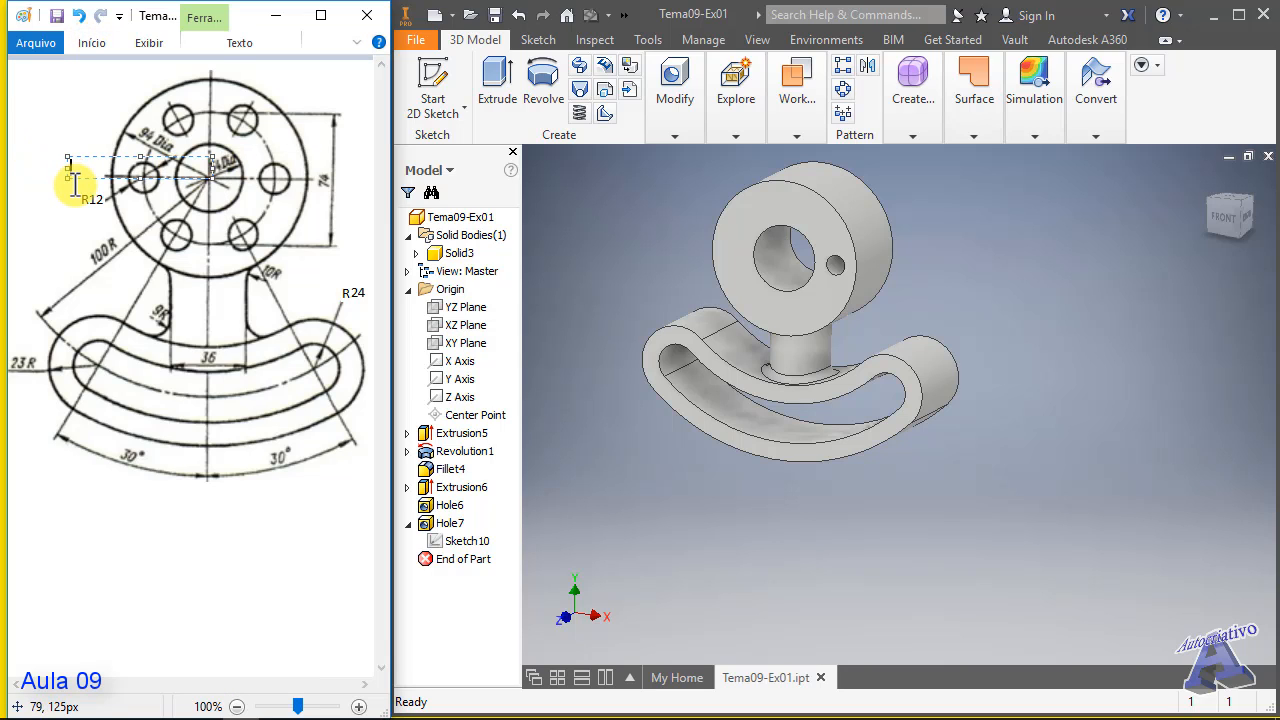
type("d12")
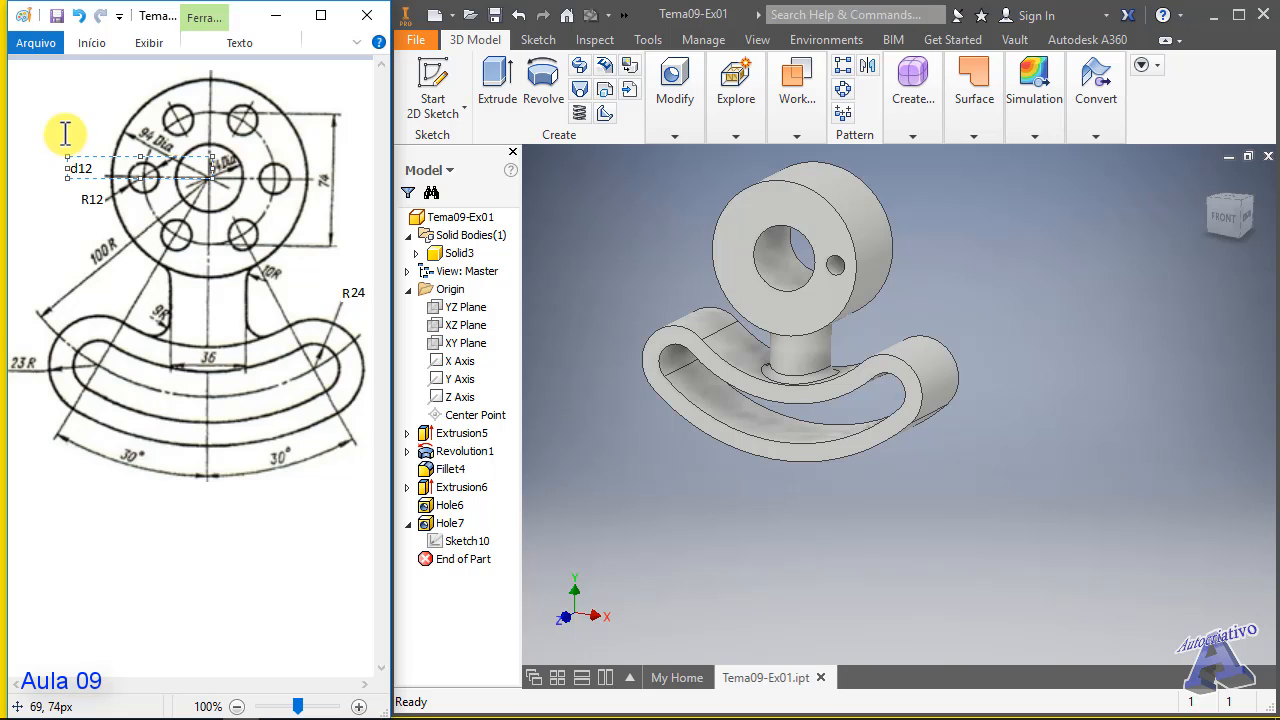
left_click(65, 133)
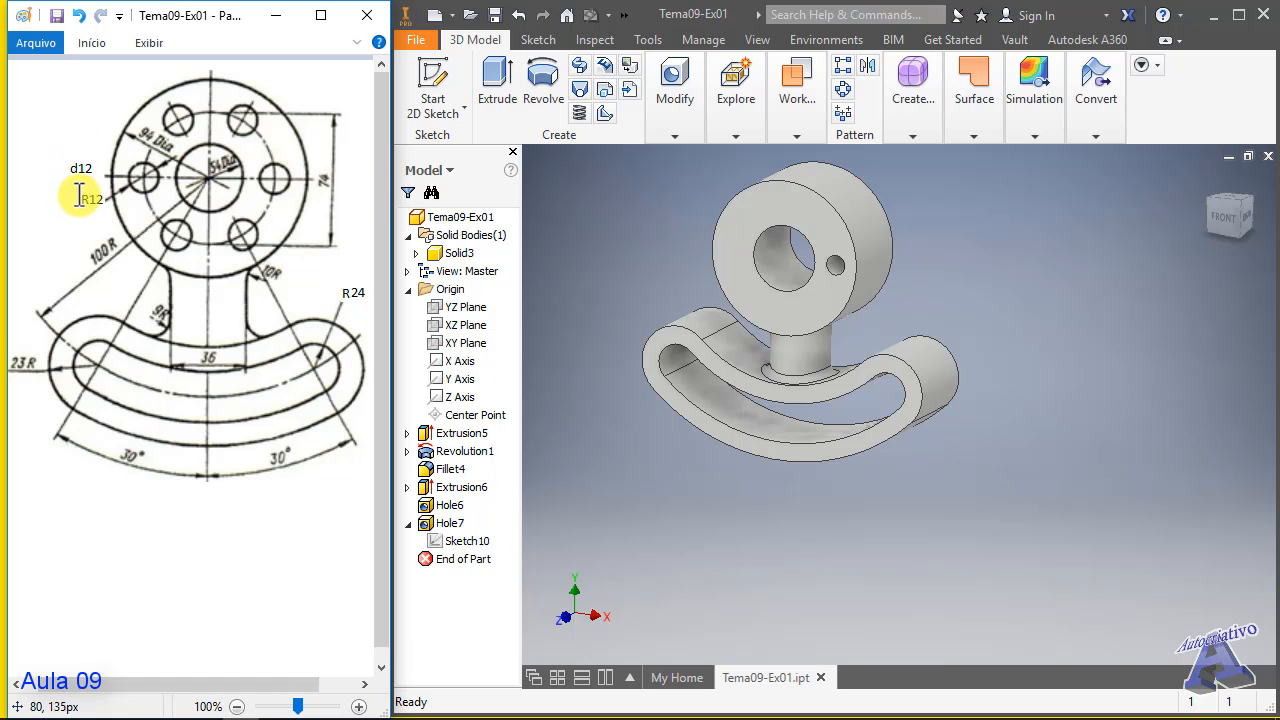
- Erase the R12 label beside the small hole's leader in the drawing
left_click(93, 43)
left_click(174, 88)
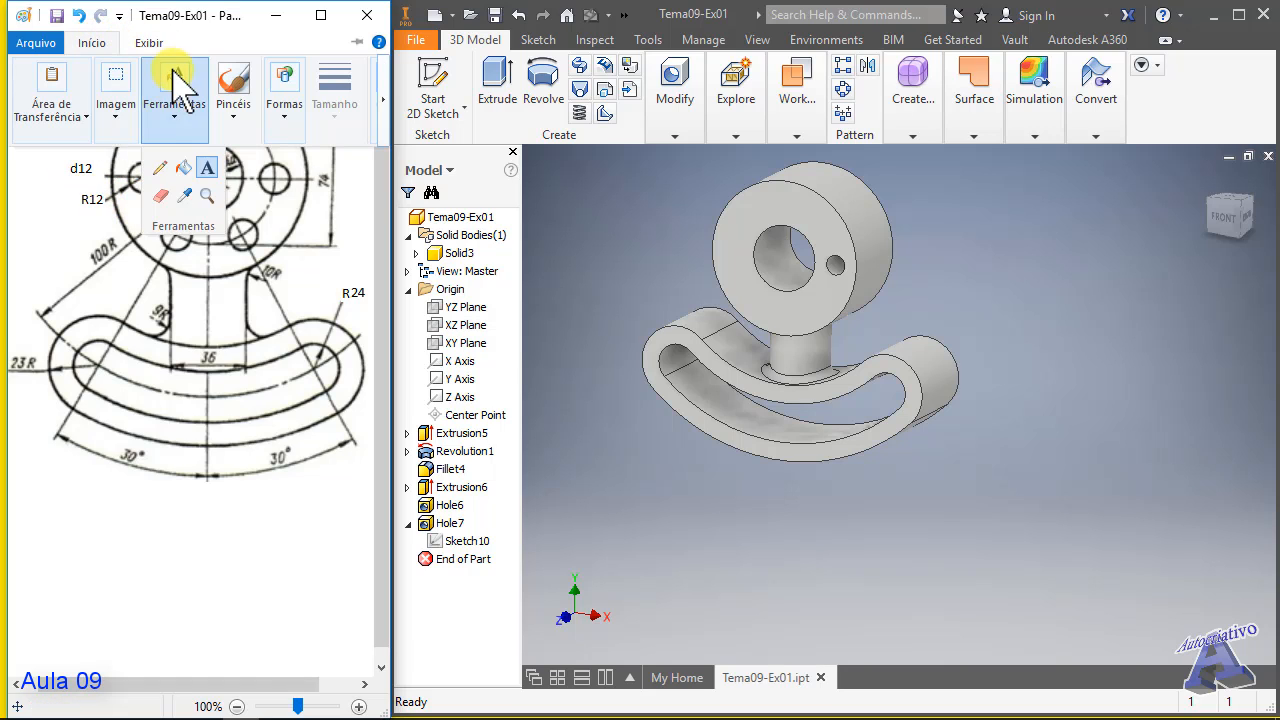
left_click(163, 190)
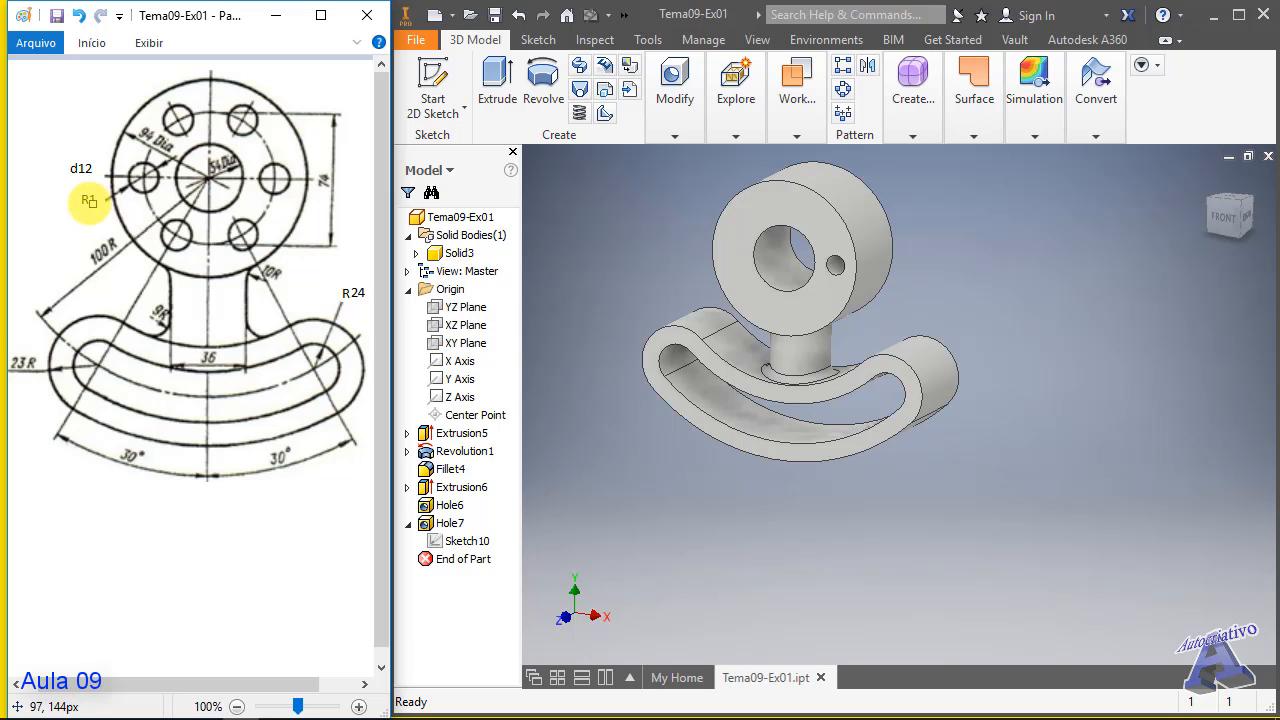
- Select the d12 label and move it down to the end of the small hole's leader, where R12 was
left_click(92, 43)
left_click(124, 92)
left_click(126, 170)
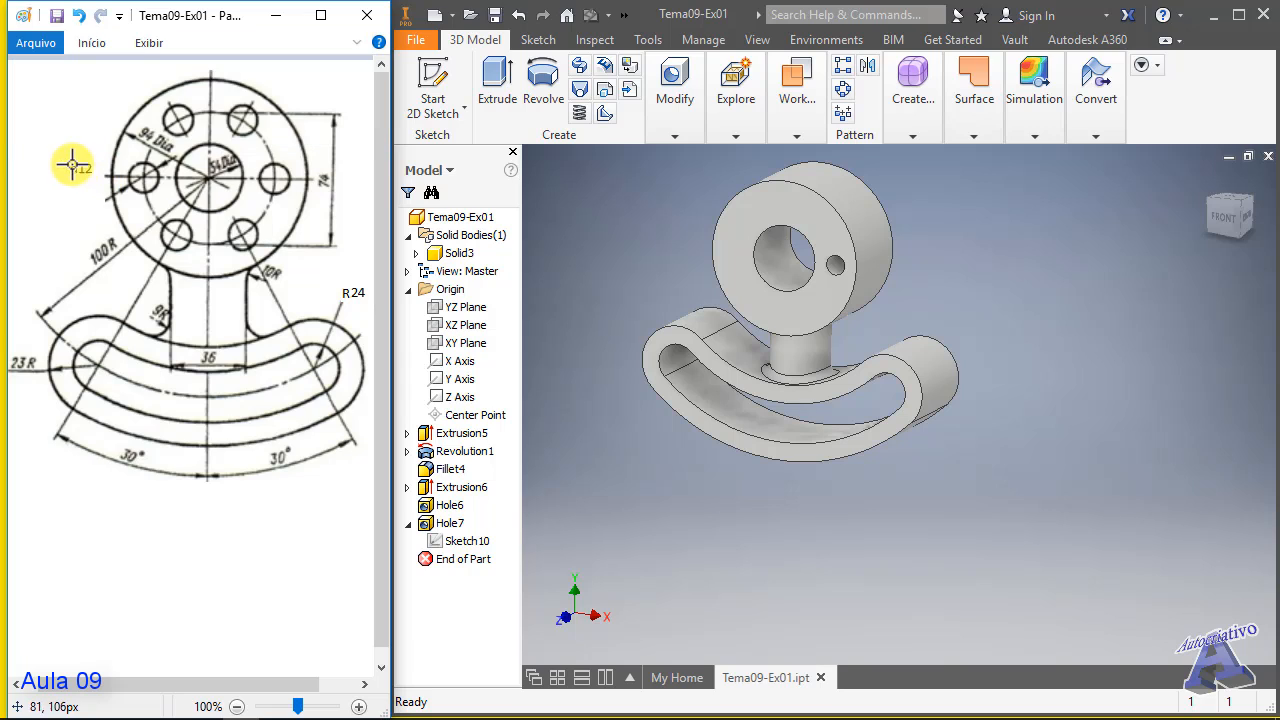
mouse_move(57, 149)
left_mouse_down()
mouse_move(91, 168)
mouse_move(103, 214)
left_mouse_up()
key("Delete")
left_click(237, 203)
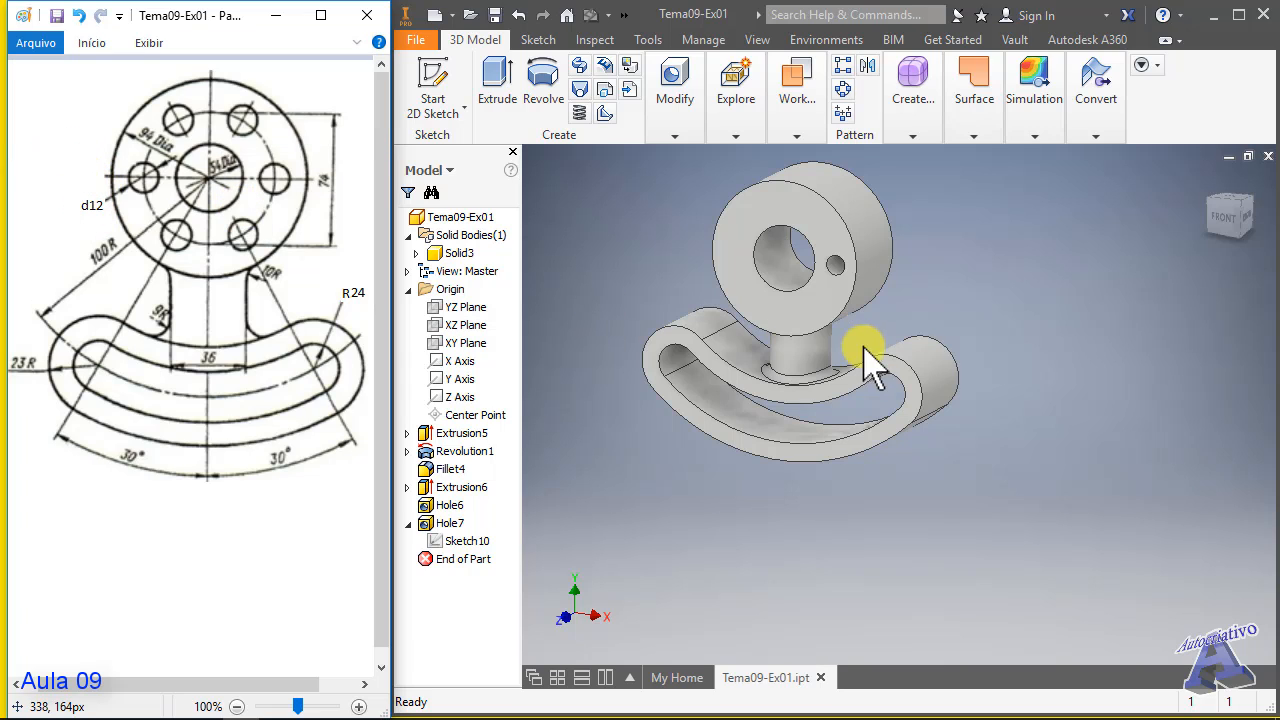
- In Inventor, create a circular pattern of the small hole around the ring's central bore with 6 occurrences over 360 degrees
left_click(837, 264)
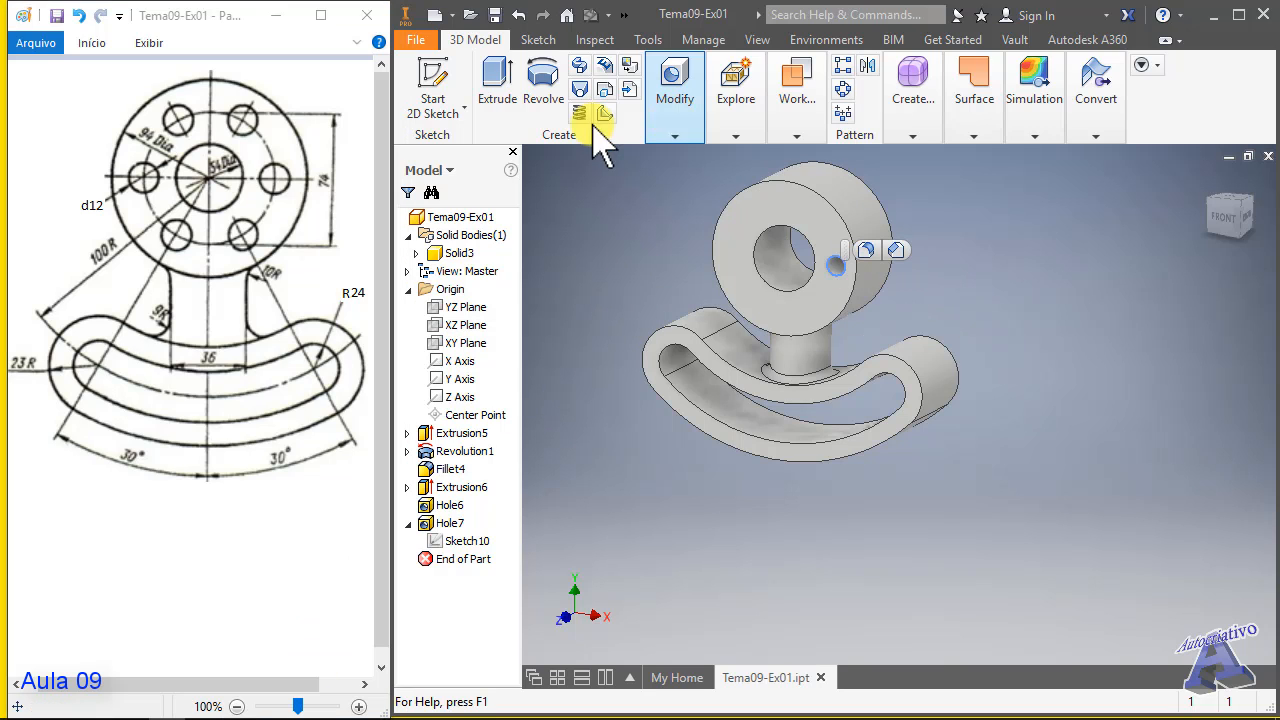
left_click(674, 128)
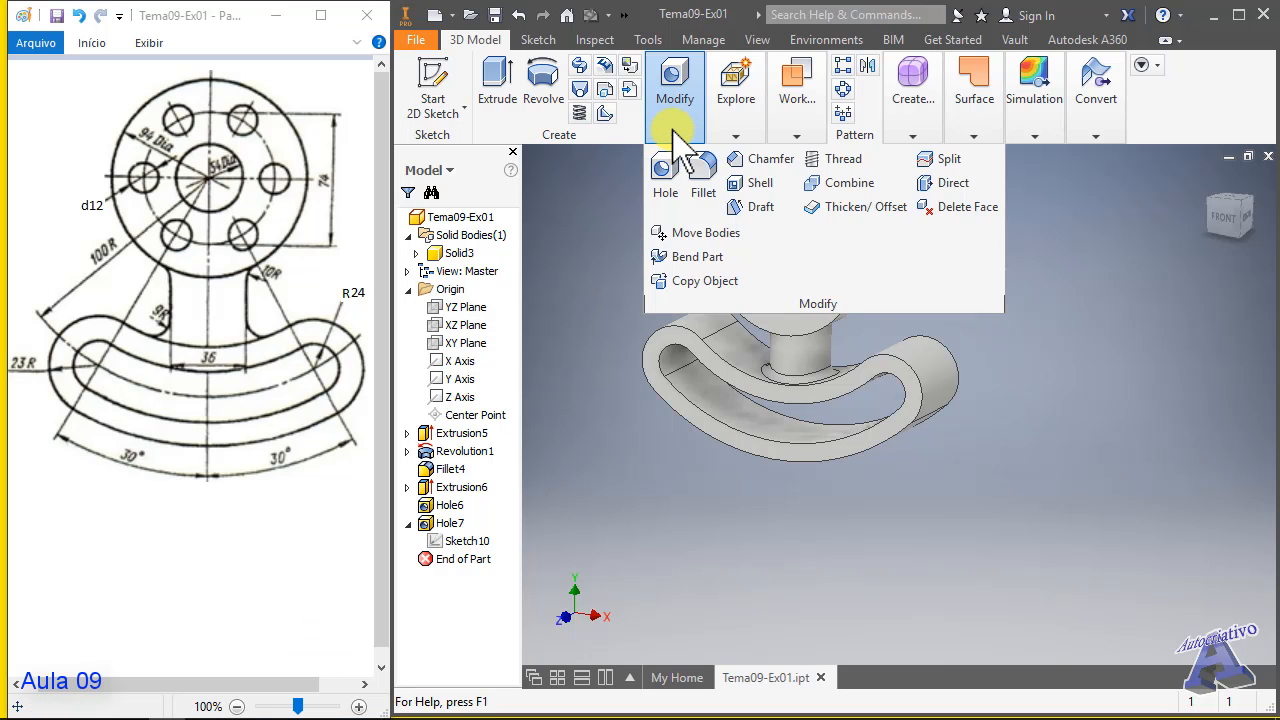
left_click(845, 90)
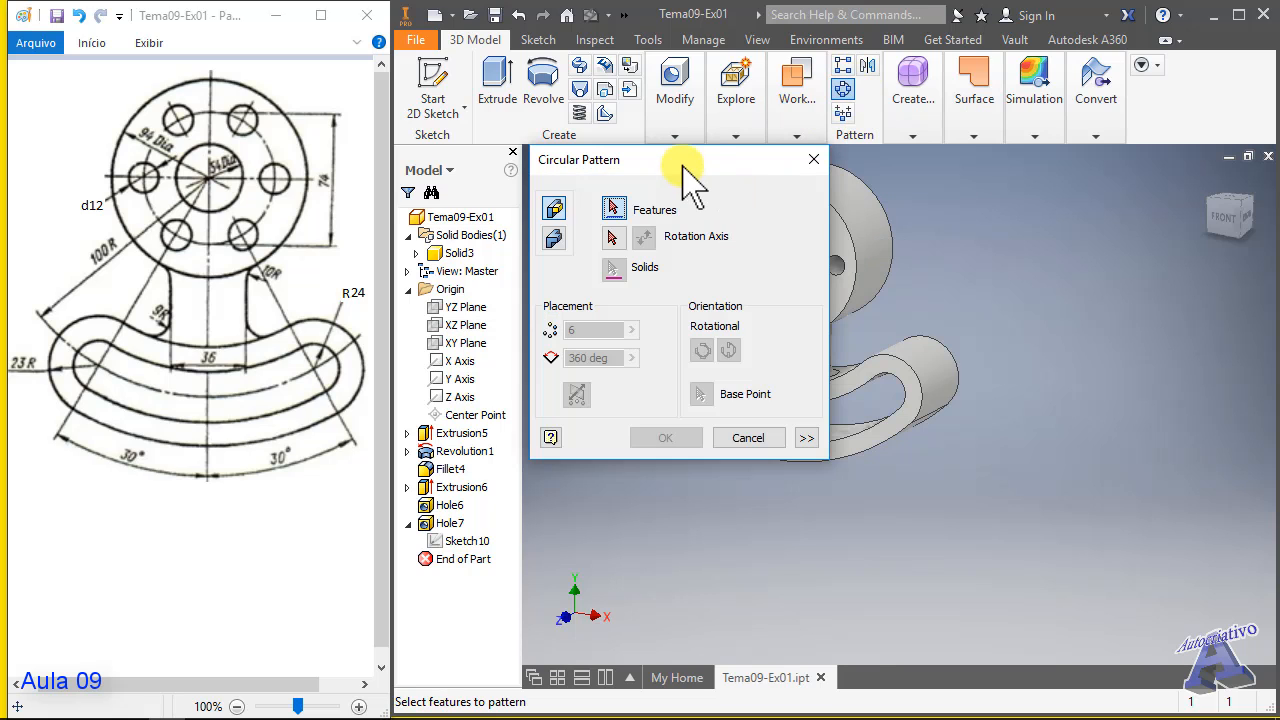
left_click_drag(688, 172, 1118, 258)
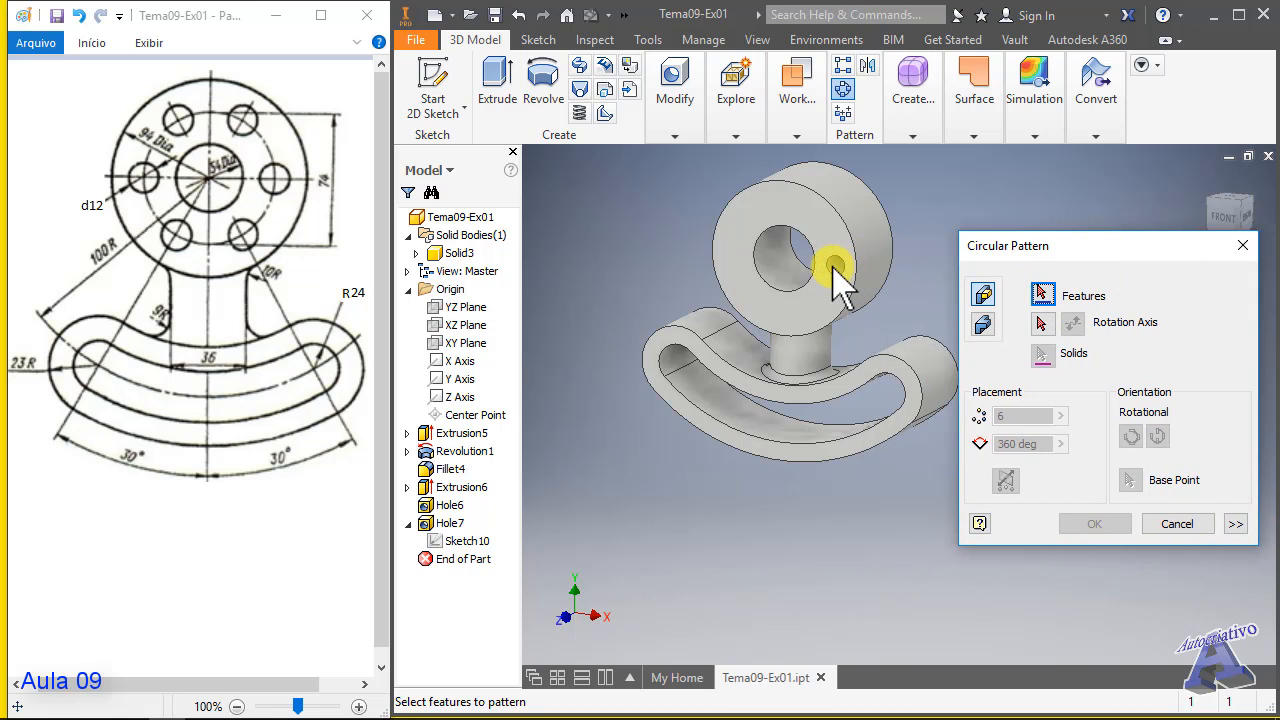
left_click(985, 297)
left_click(1040, 293)
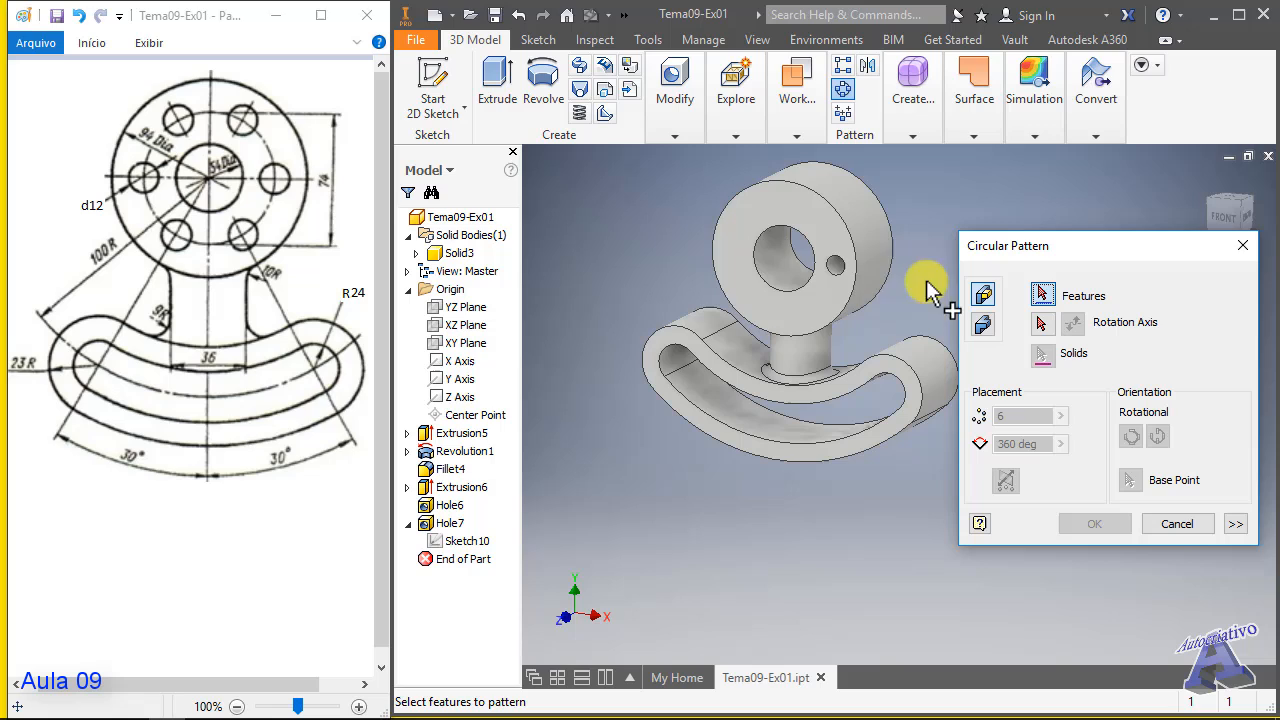
left_click(834, 266)
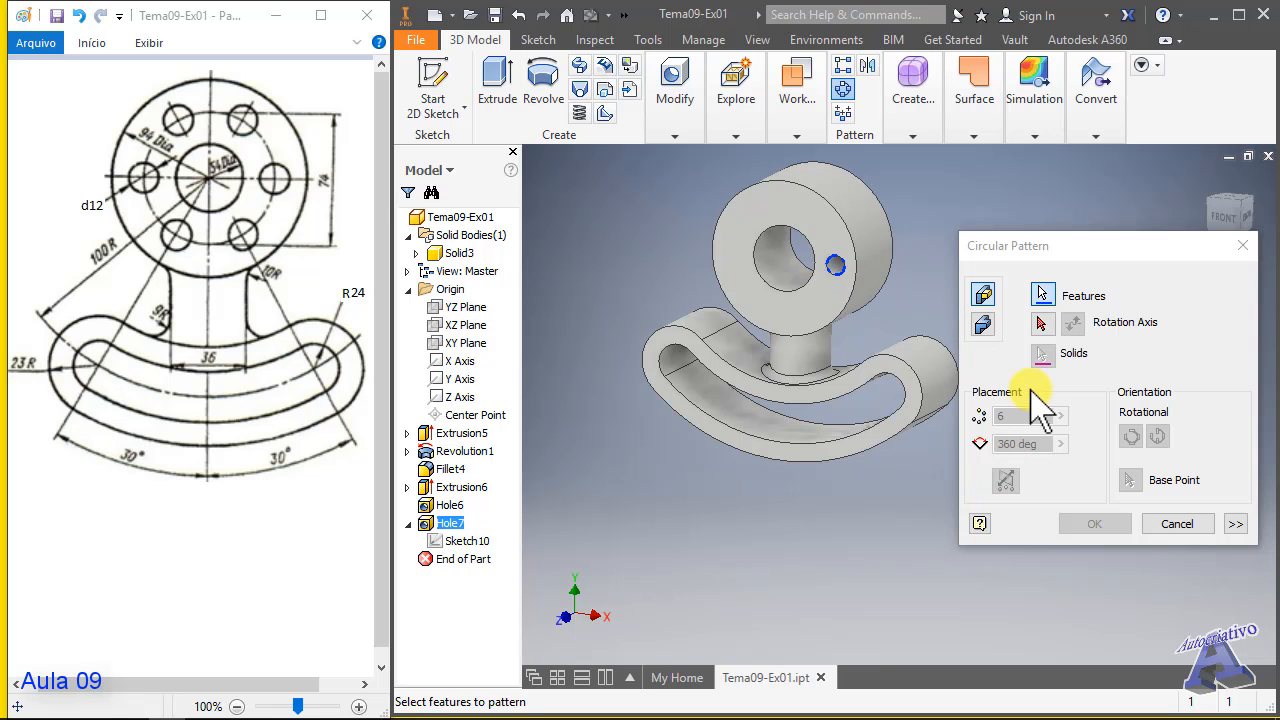
left_click(1041, 323)
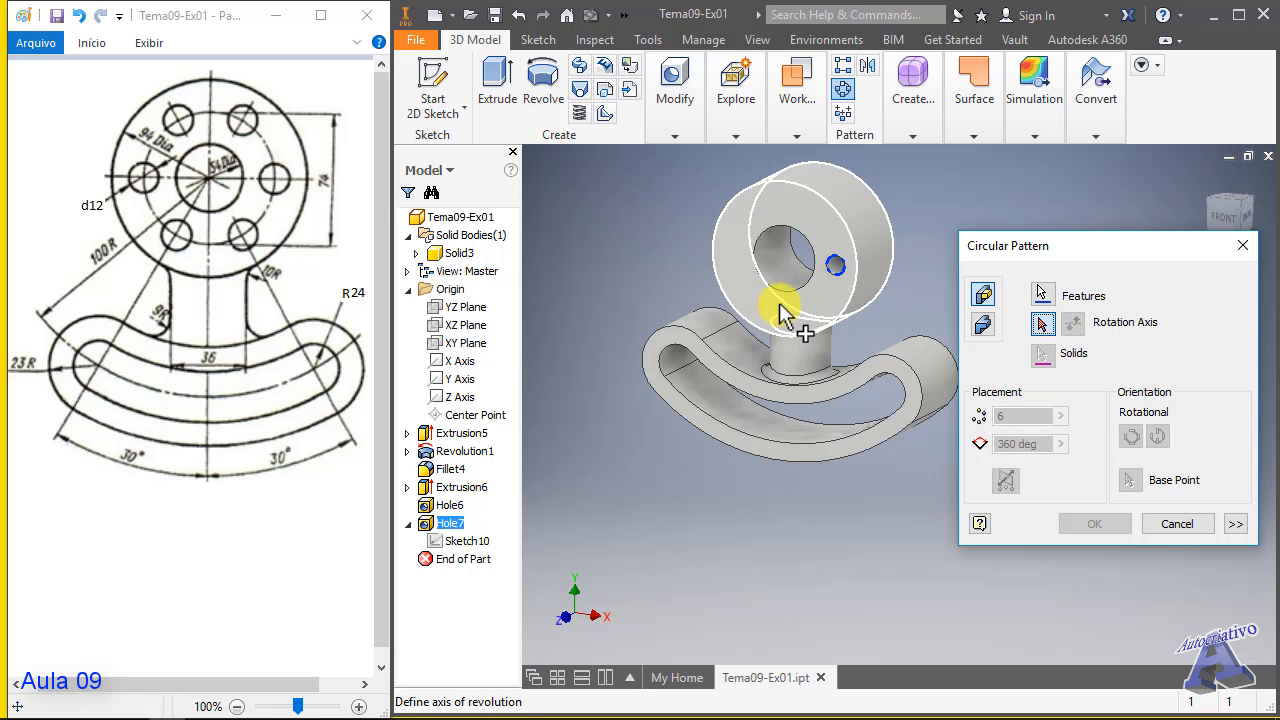
left_click(785, 295)
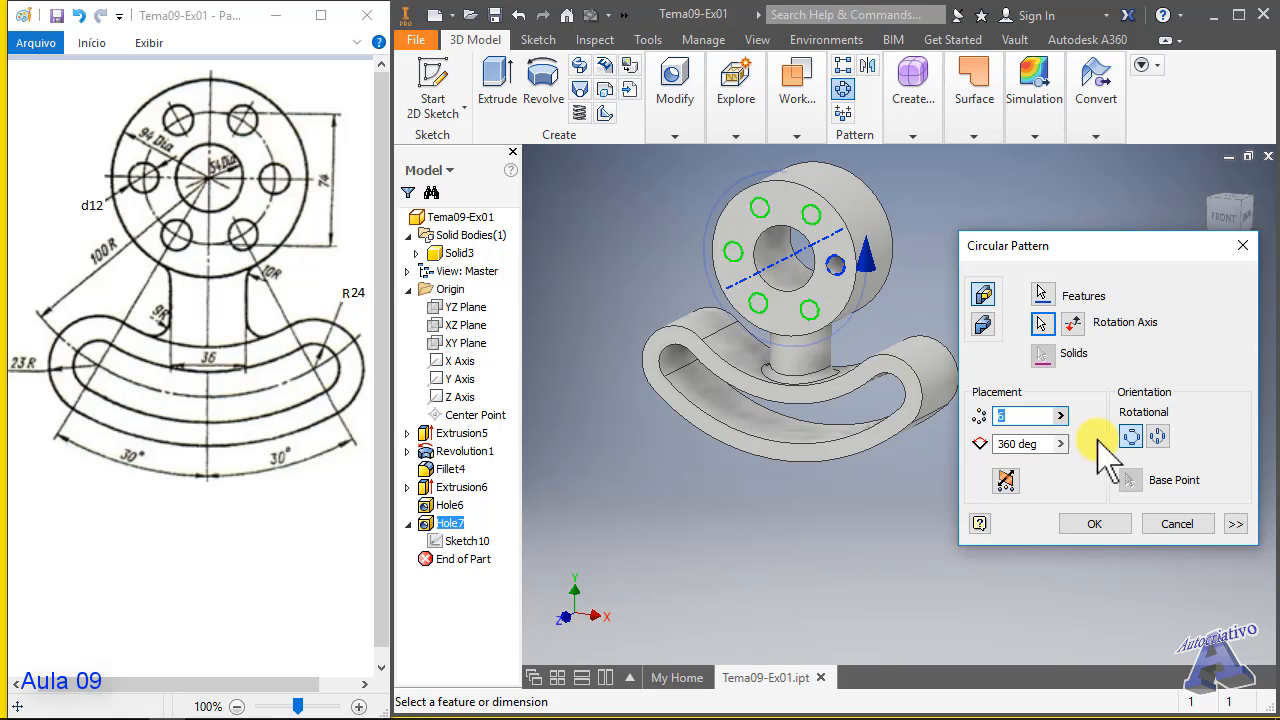
left_click(1110, 525)
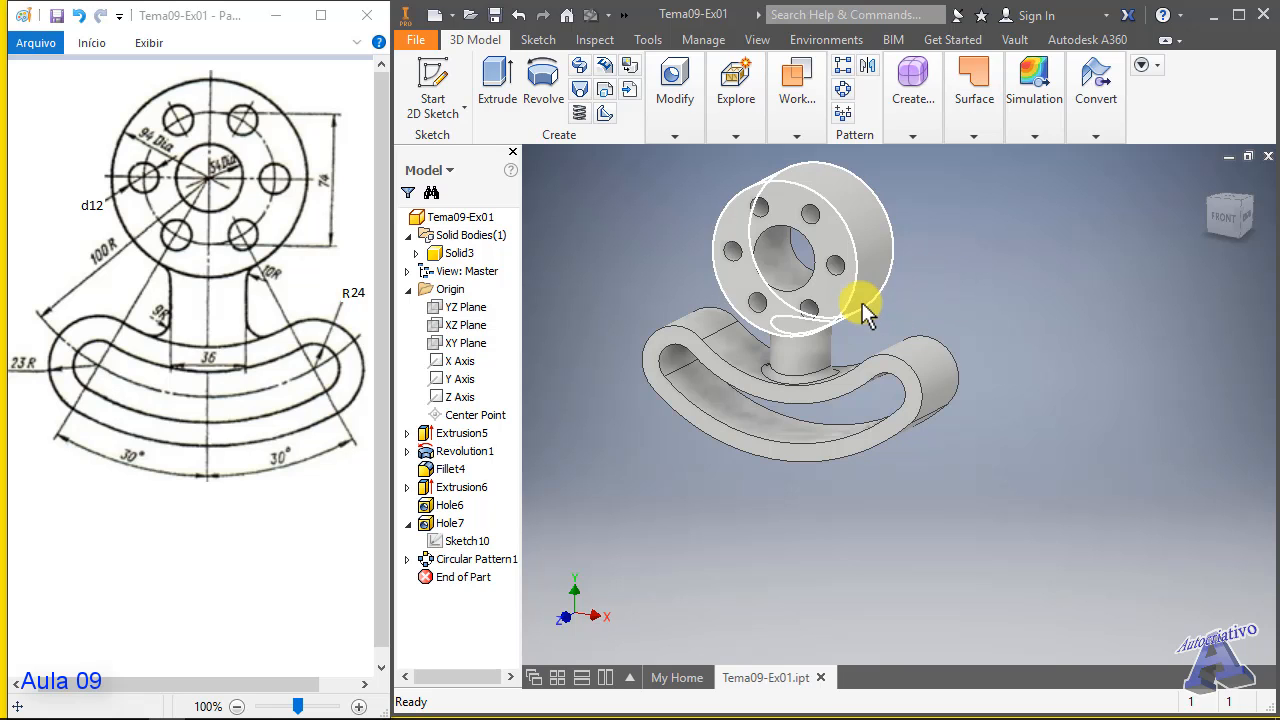
- Examine the part with its patterned holes from below and behind, and check where the XZ origin plane passes through it
middle_click_drag(866, 309, 922, 236, "shift")
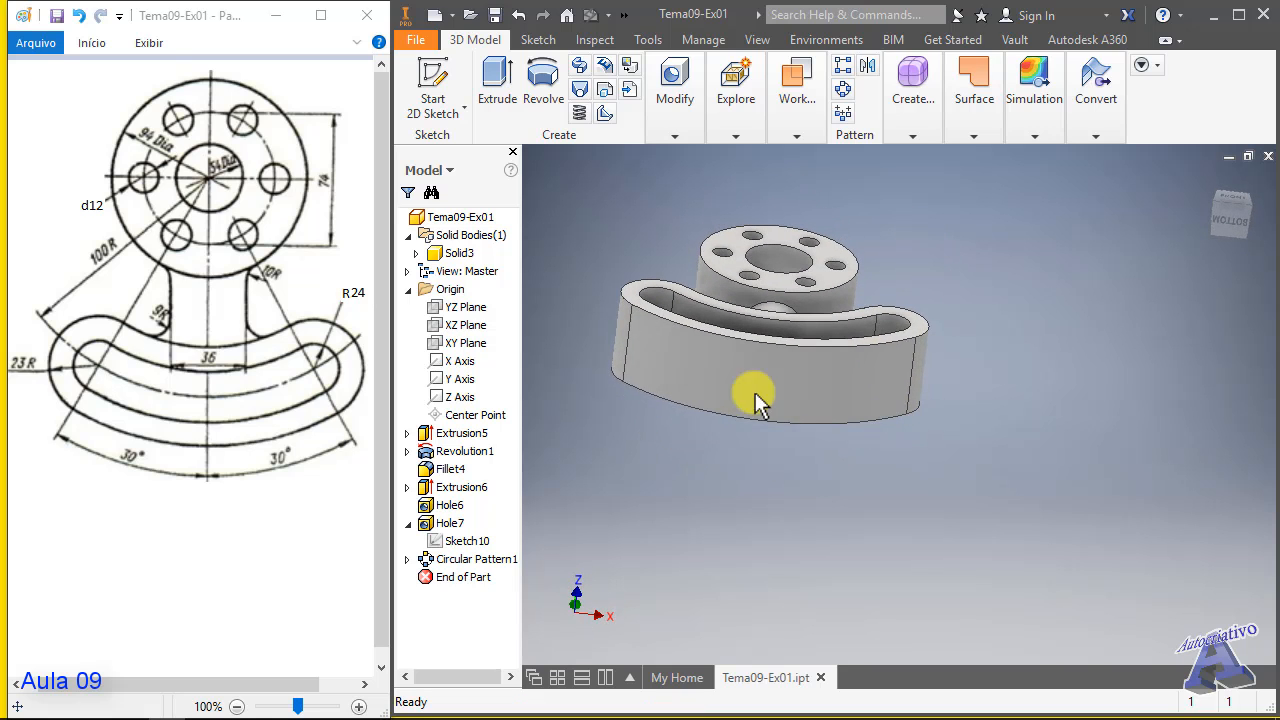
middle_click_drag(808, 380, 824, 492, "shift")
middle_click_drag(855, 418, 785, 402, "shift")
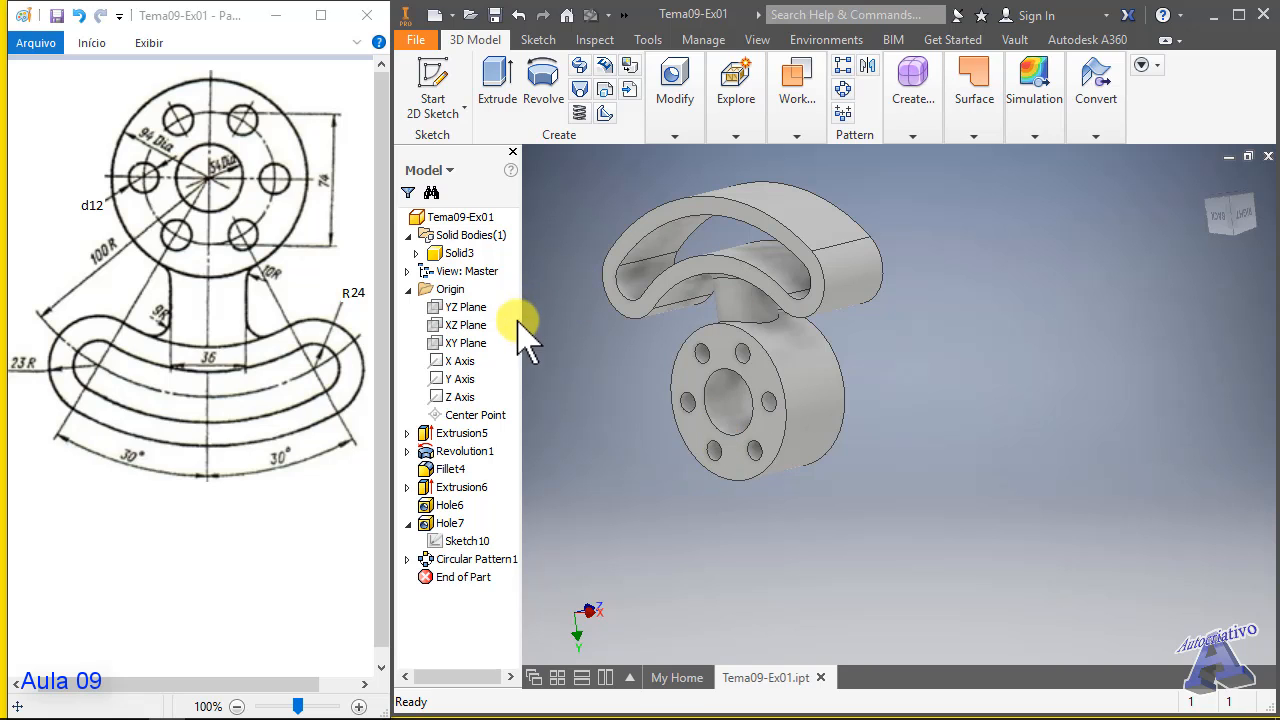
left_click(468, 326)
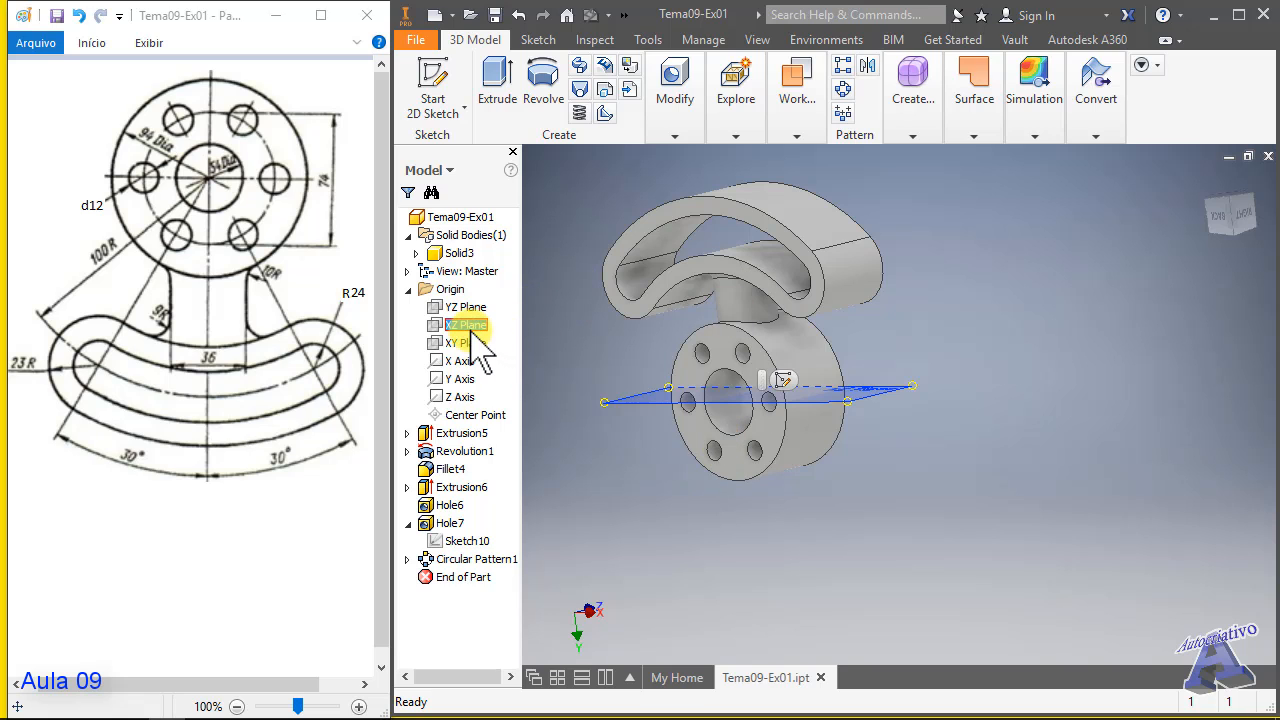
middle_click_drag(743, 243, 886, 254)
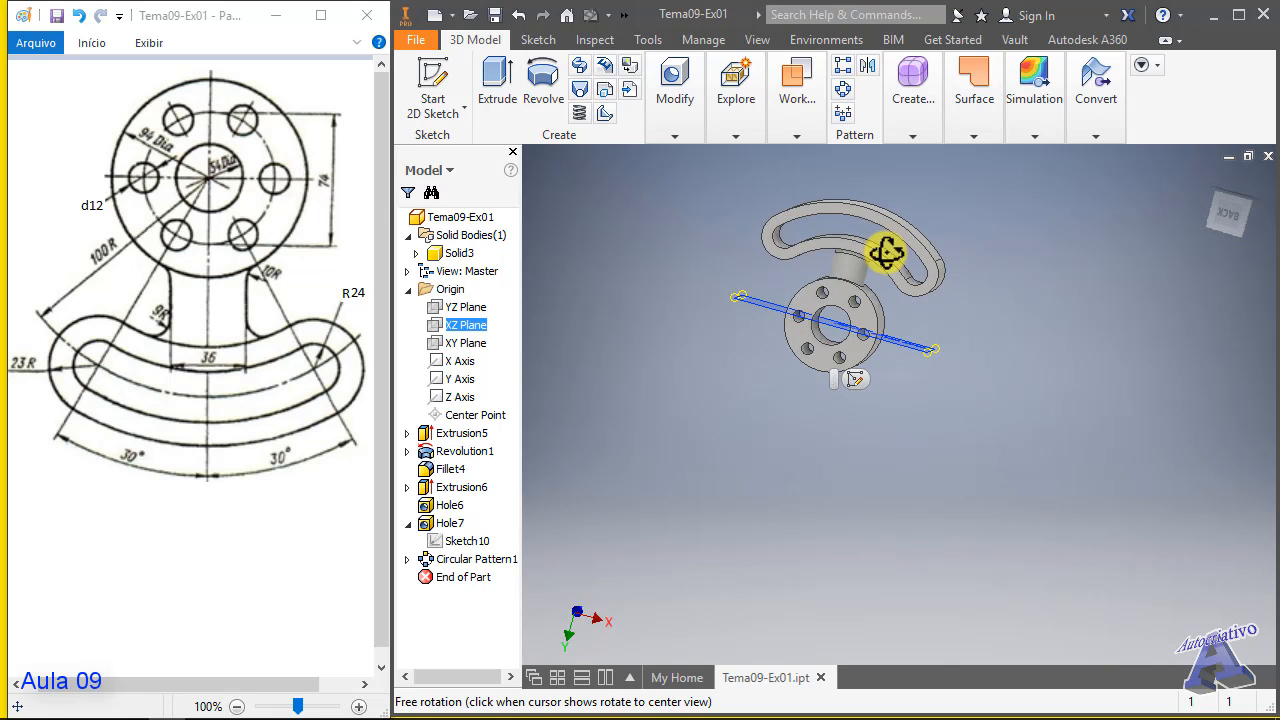
mouse_move(866, 204)
middle_mouse_down("shift")
mouse_move(840, 206)
mouse_move(857, 214)
middle_mouse_up("shift")
scroll(857, 215, "down", 3)
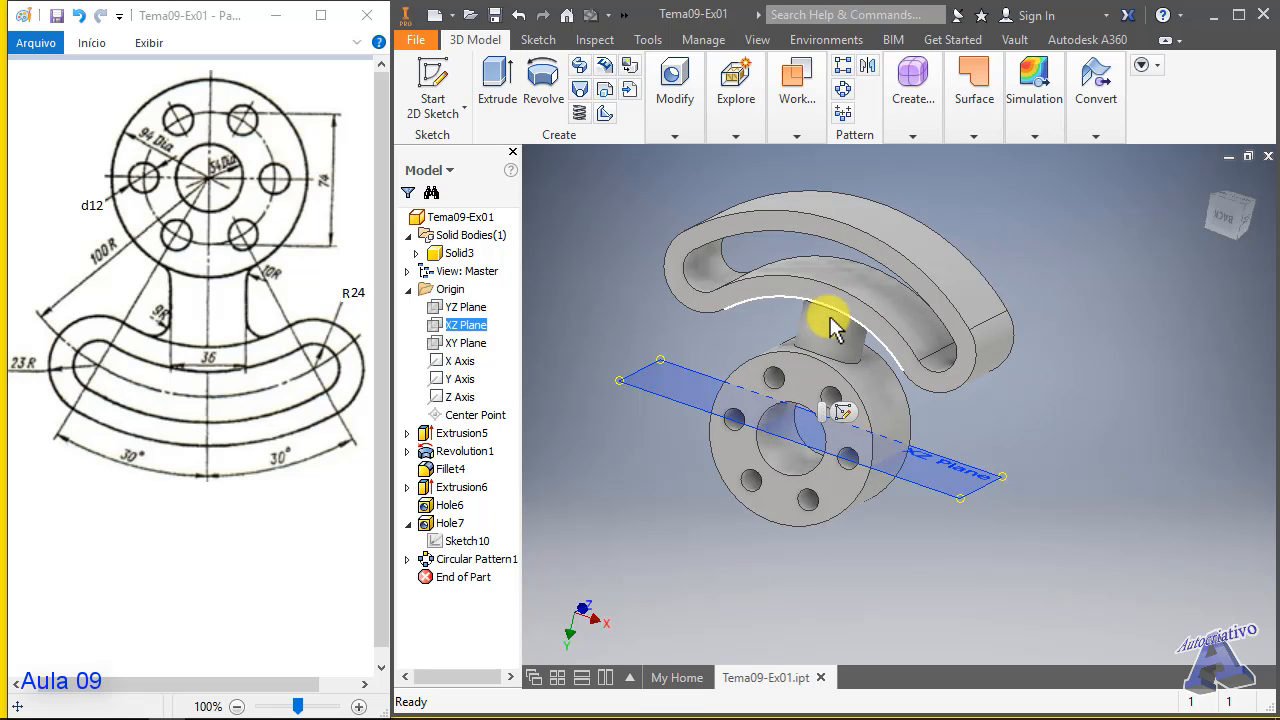
left_click(975, 220)
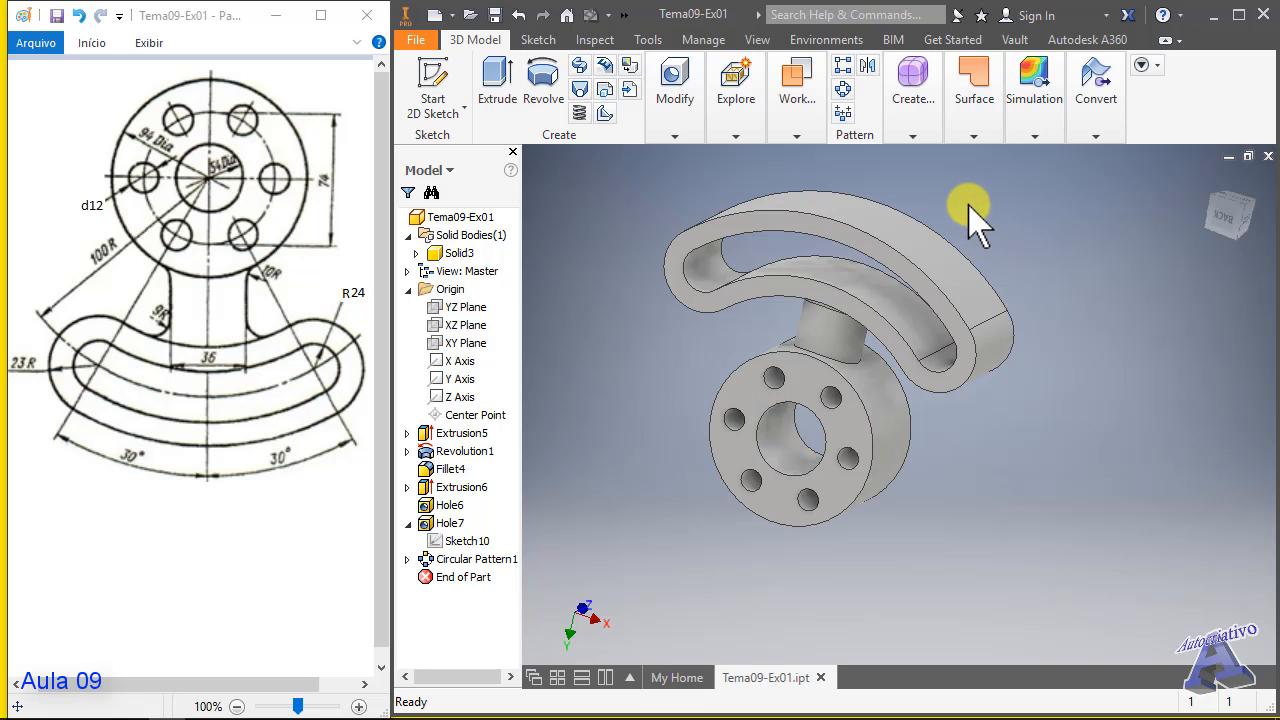
- Clear the model selection and maximize the Inventor window to fill the screen
left_click(700, 257)
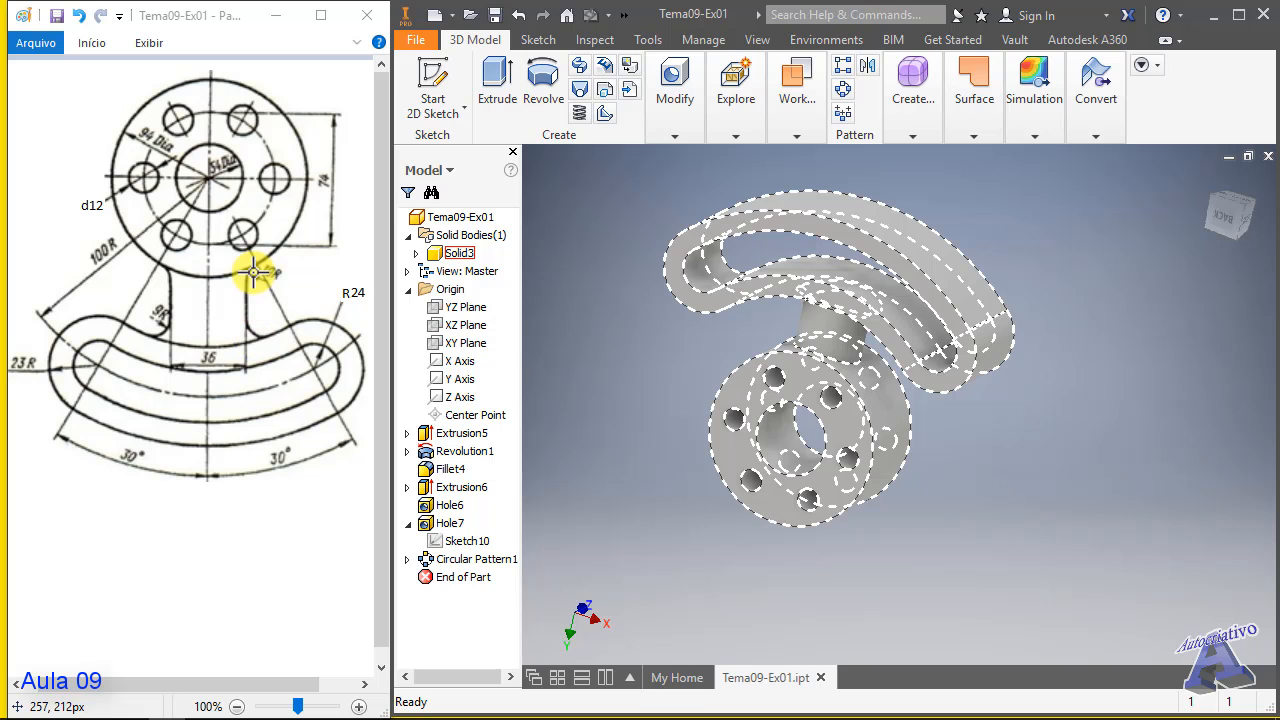
left_click(633, 205)
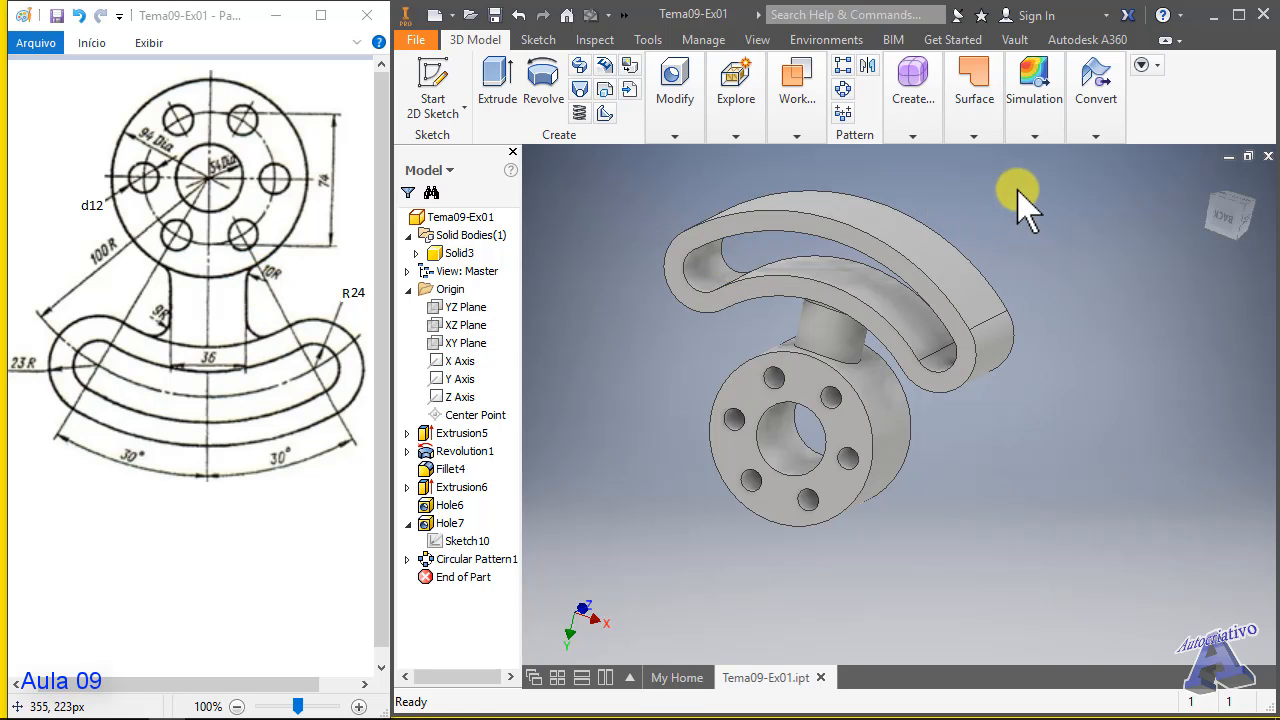
left_click(1239, 15)
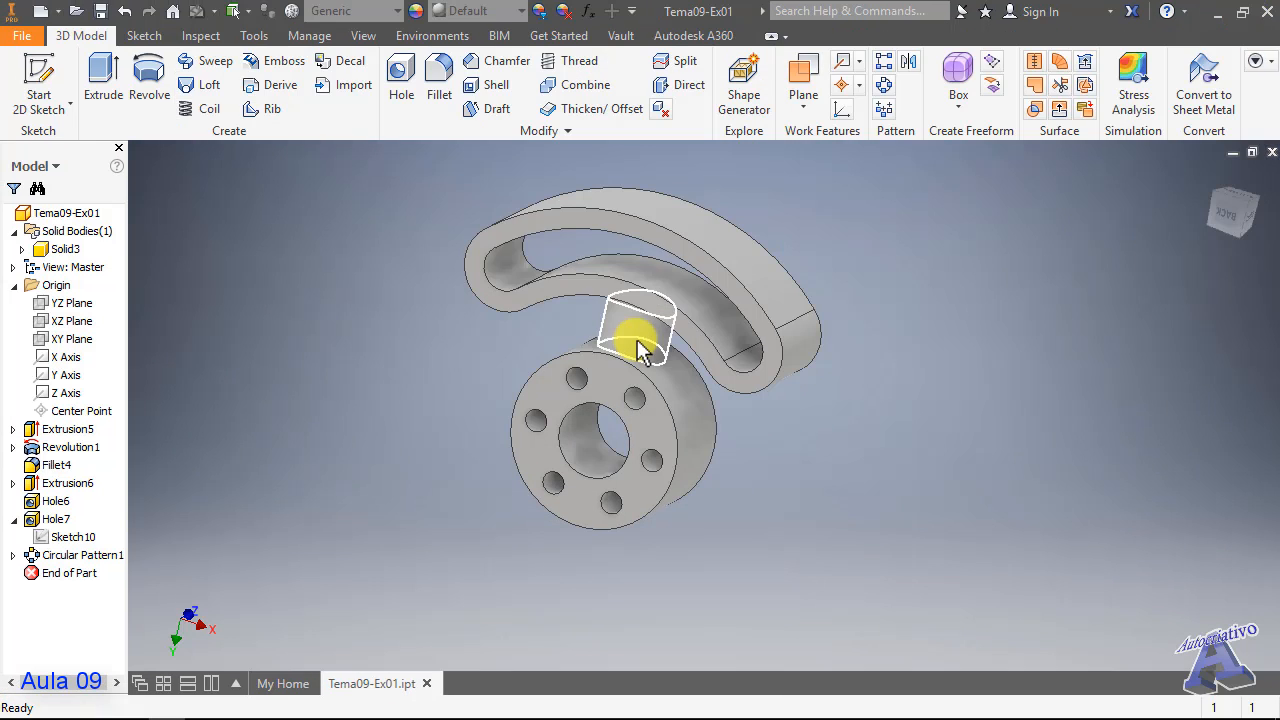
- Turn on the visibility of the XZ origin plane
middle_click_drag(636, 341, 575, 381)
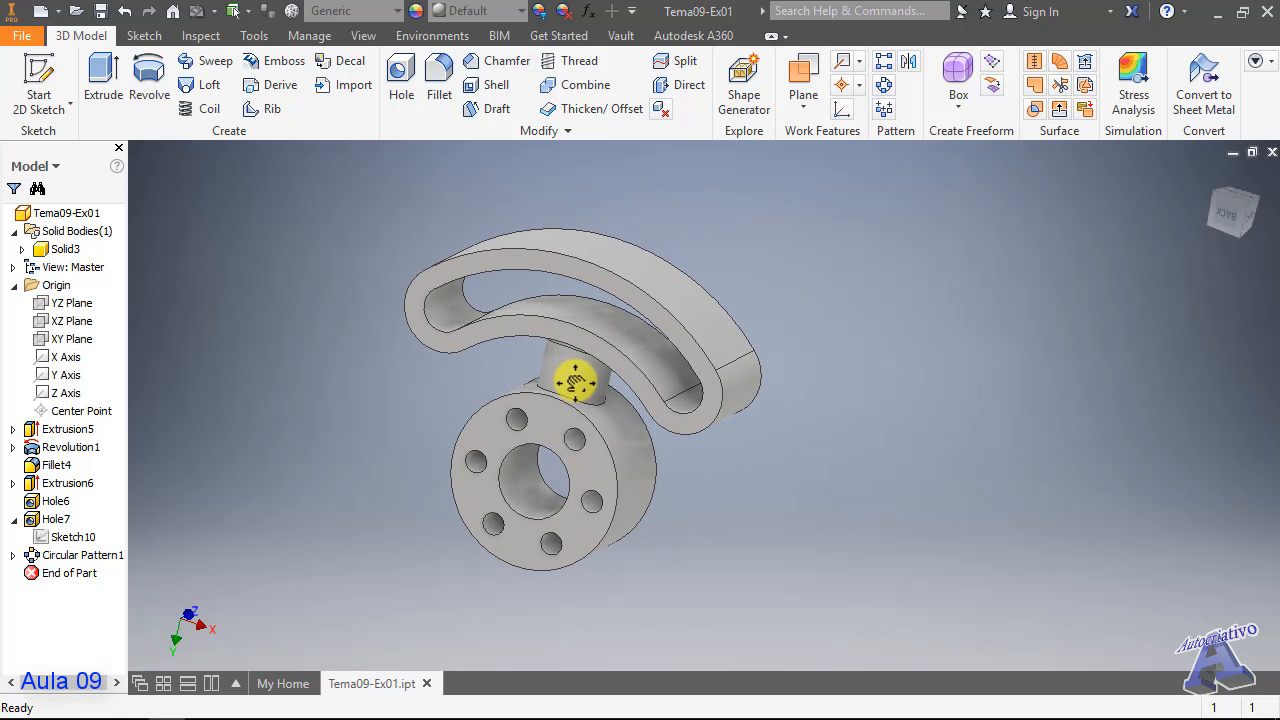
mouse_move(666, 377)
middle_mouse_down("shift")
mouse_move(597, 380)
mouse_move(669, 329)
mouse_move(656, 367)
middle_mouse_up("shift")
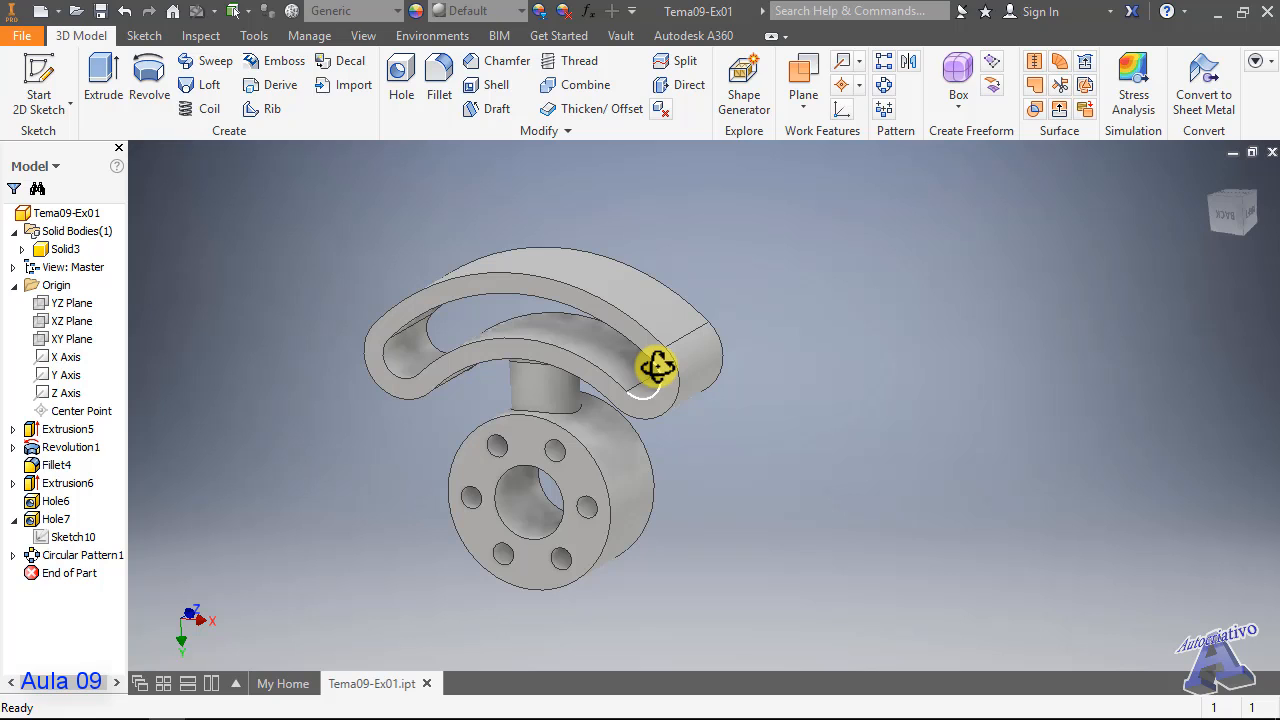
left_click(806, 100)
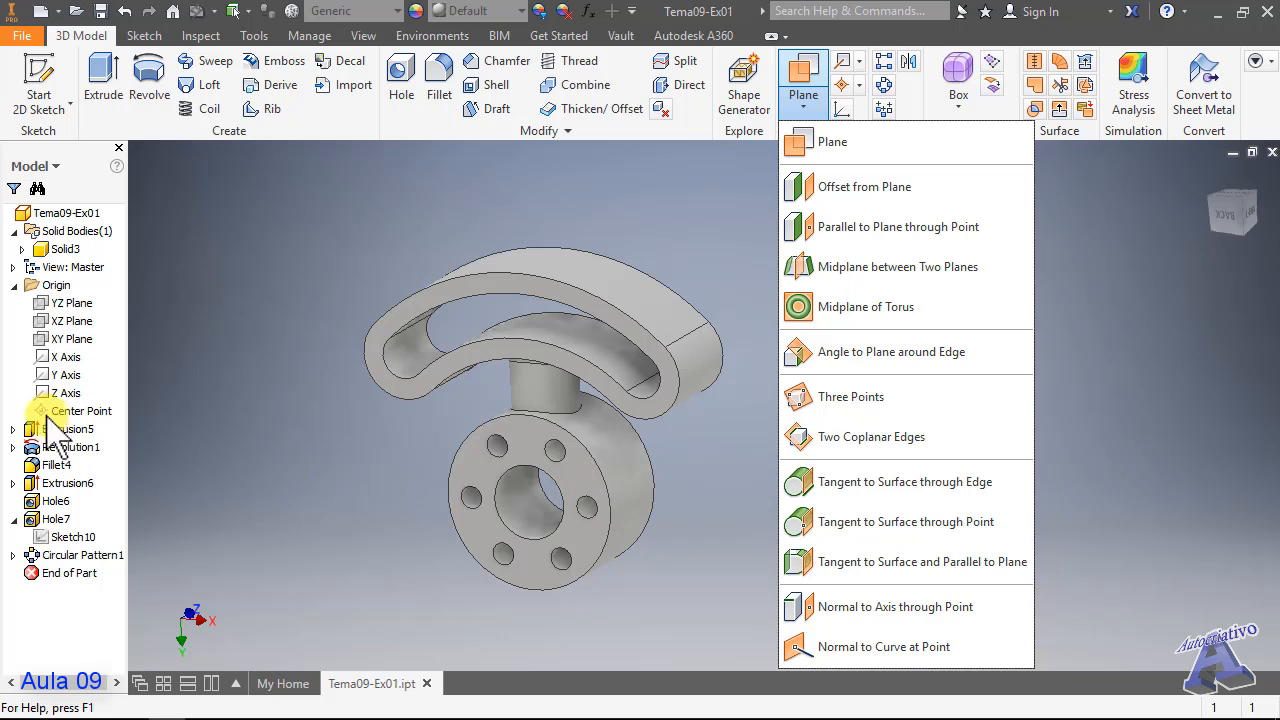
left_click(72, 339)
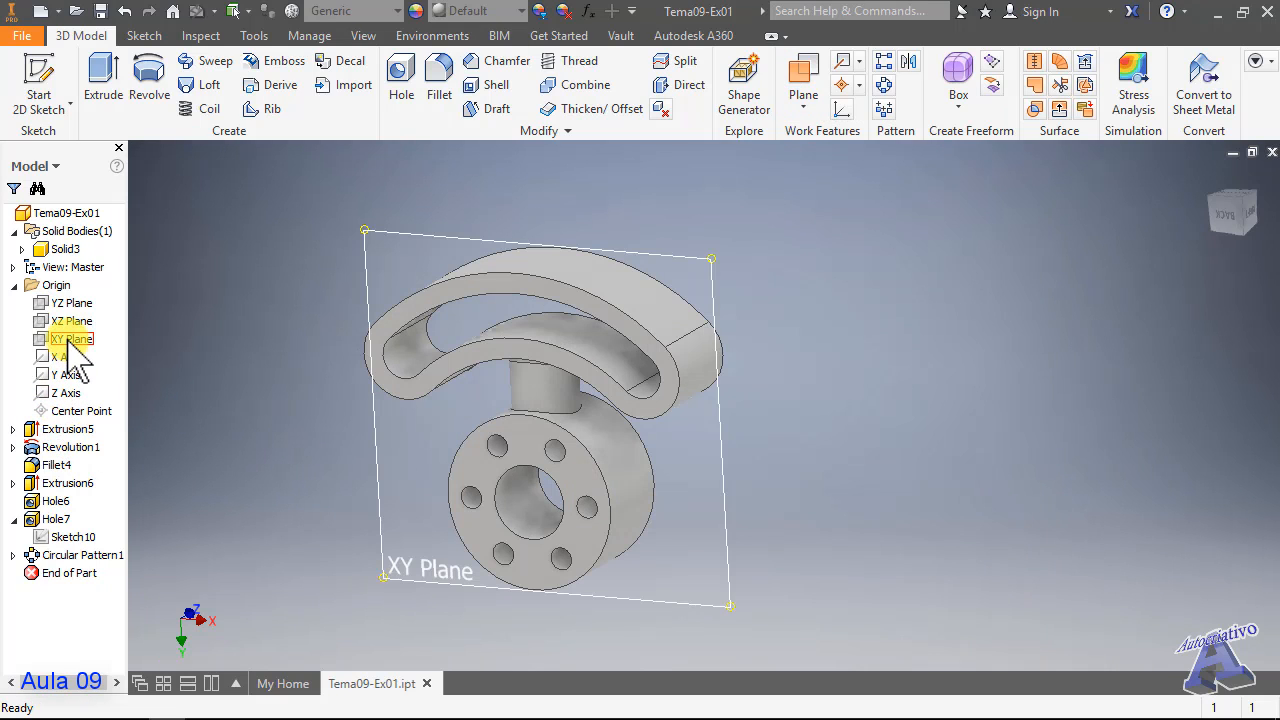
left_click(70, 321)
right_click(66, 322)
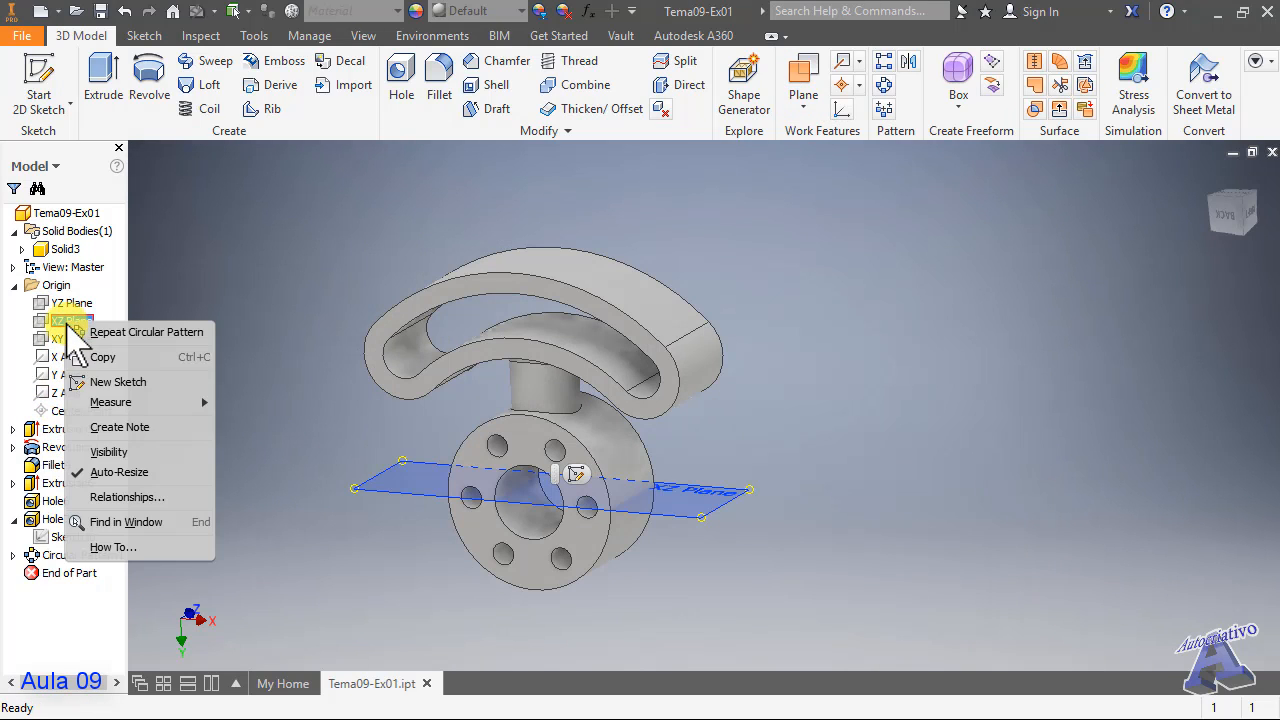
left_click(108, 451)
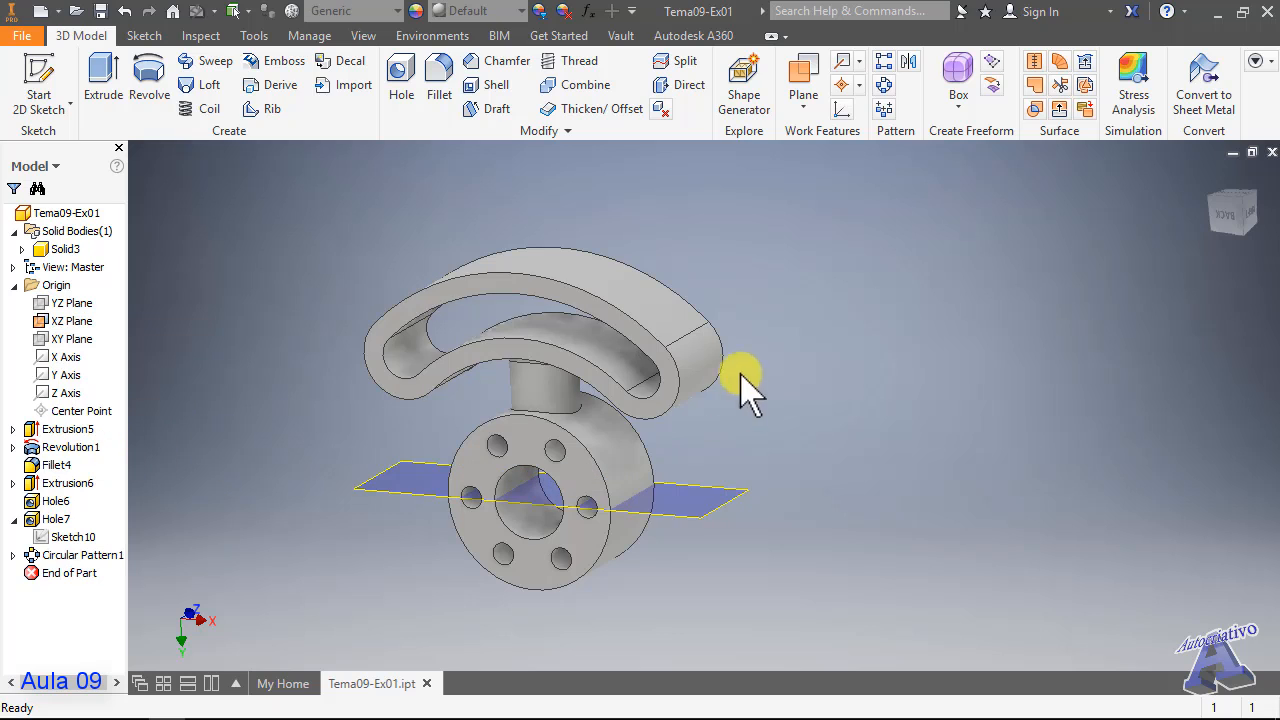
- Create a work plane tangent to the curved slot's outer convex face and parallel to the XZ plane
left_click(822, 104)
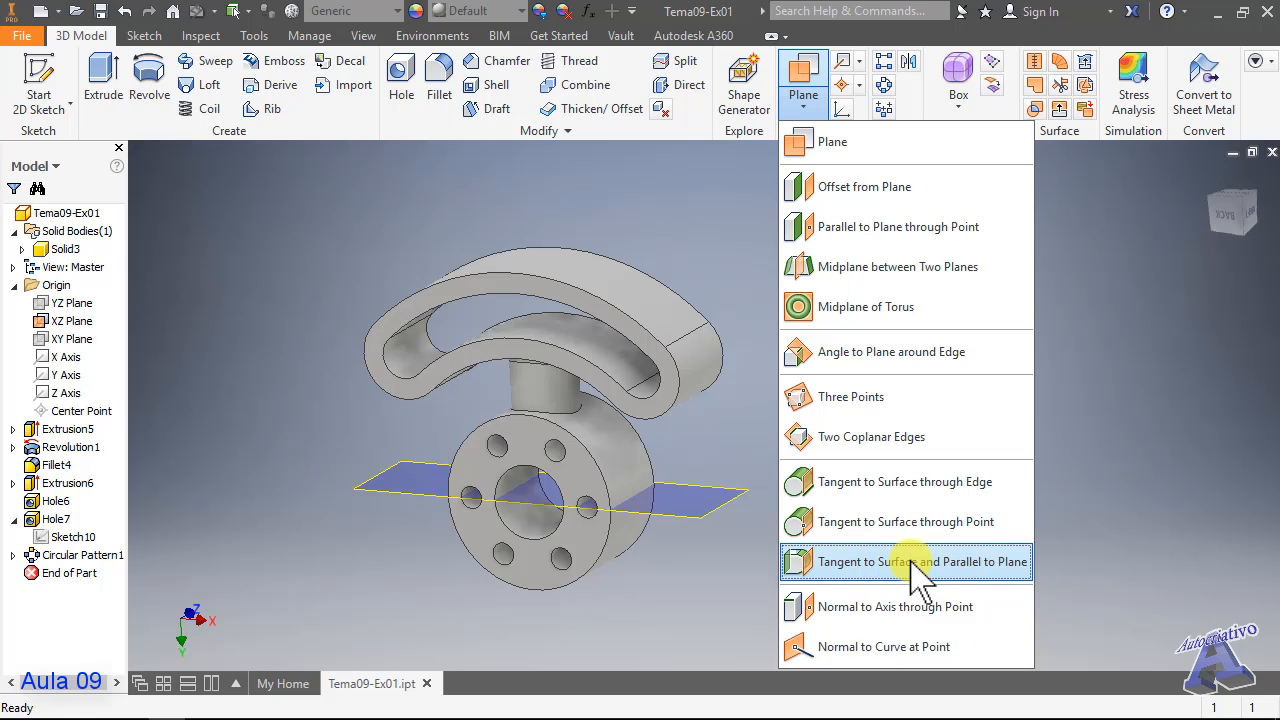
left_click(852, 562)
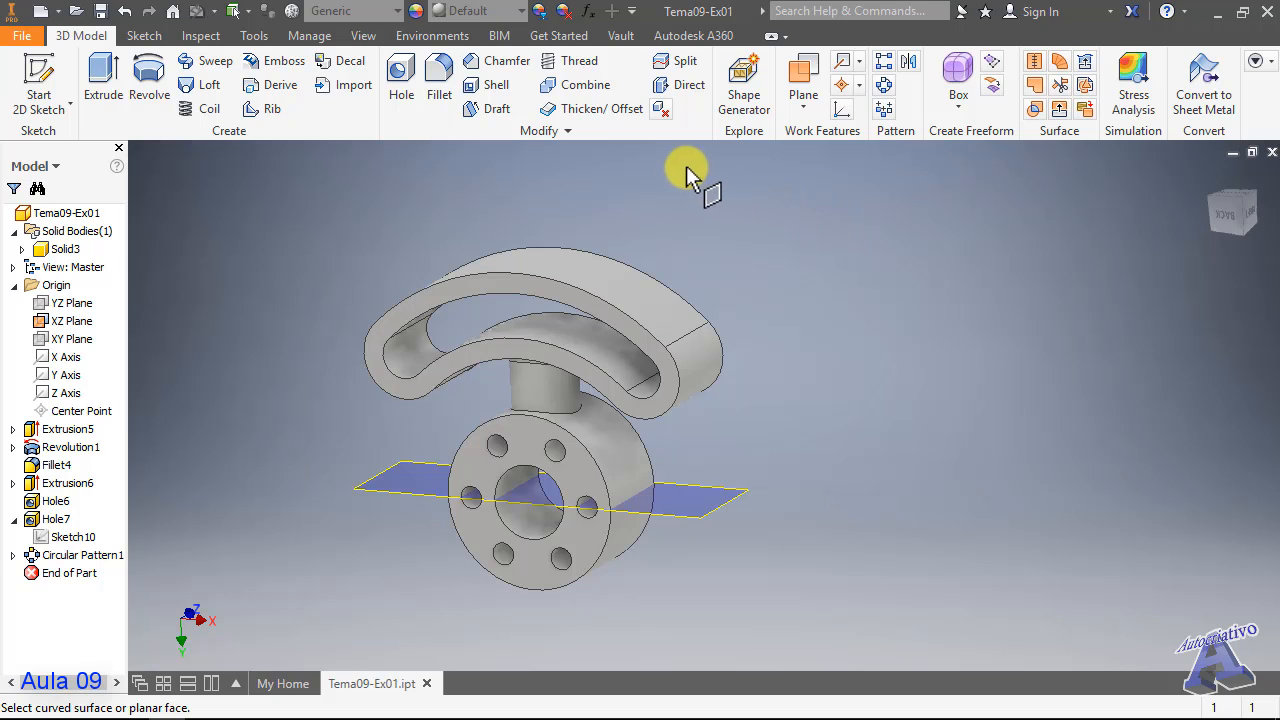
left_click(571, 271)
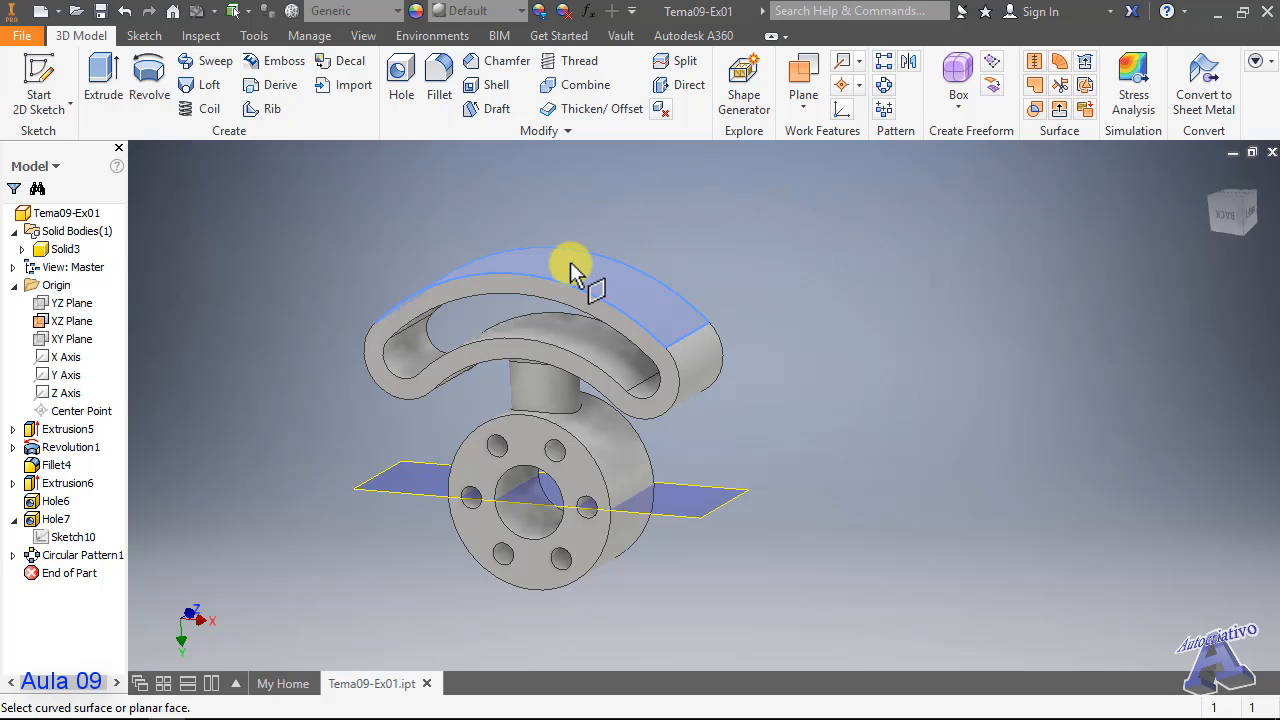
left_click(718, 512)
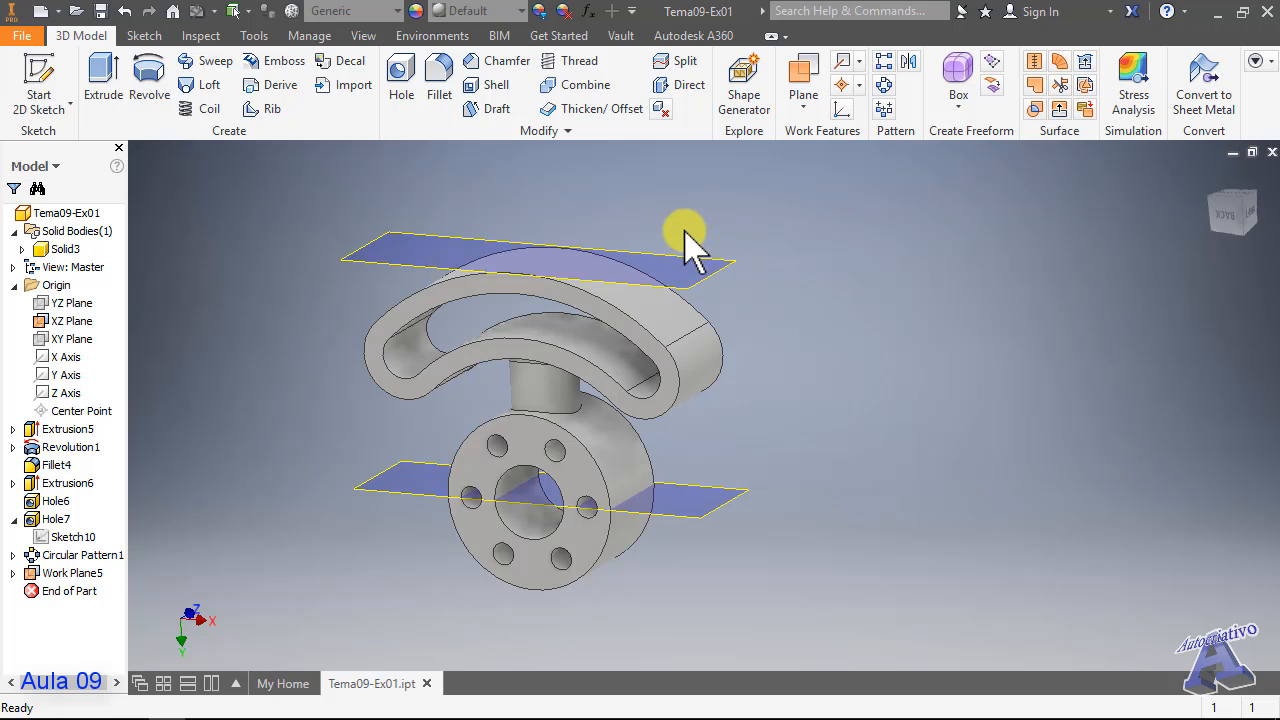
- Sketch a point at the origin on the new tangent work plane and finish the sketch
left_click(142, 35)
left_click(326, 108)
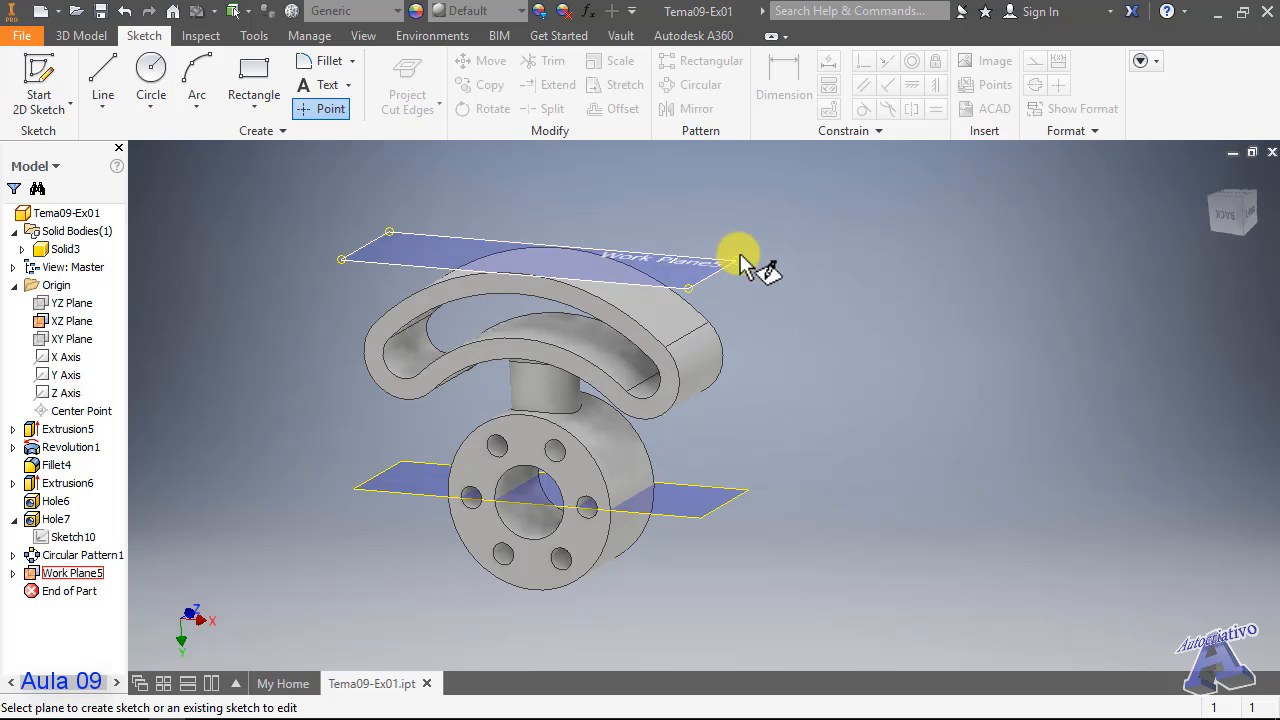
left_click(729, 285)
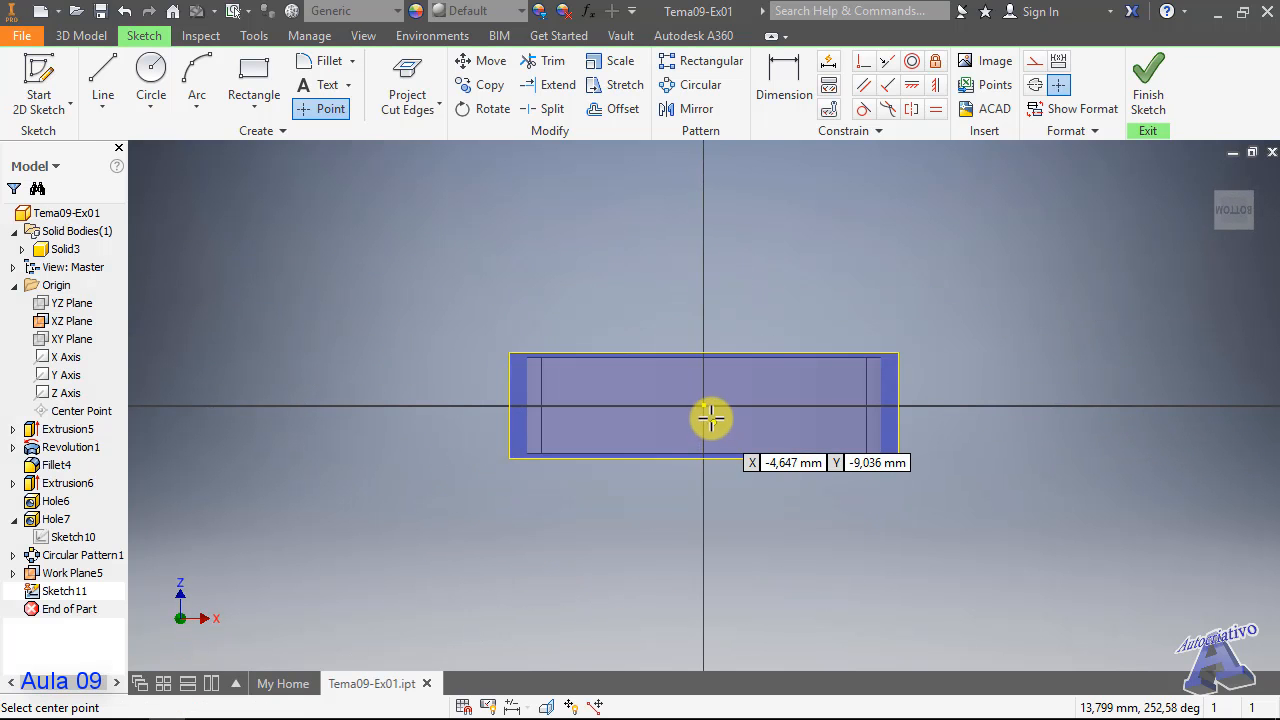
left_click(699, 397)
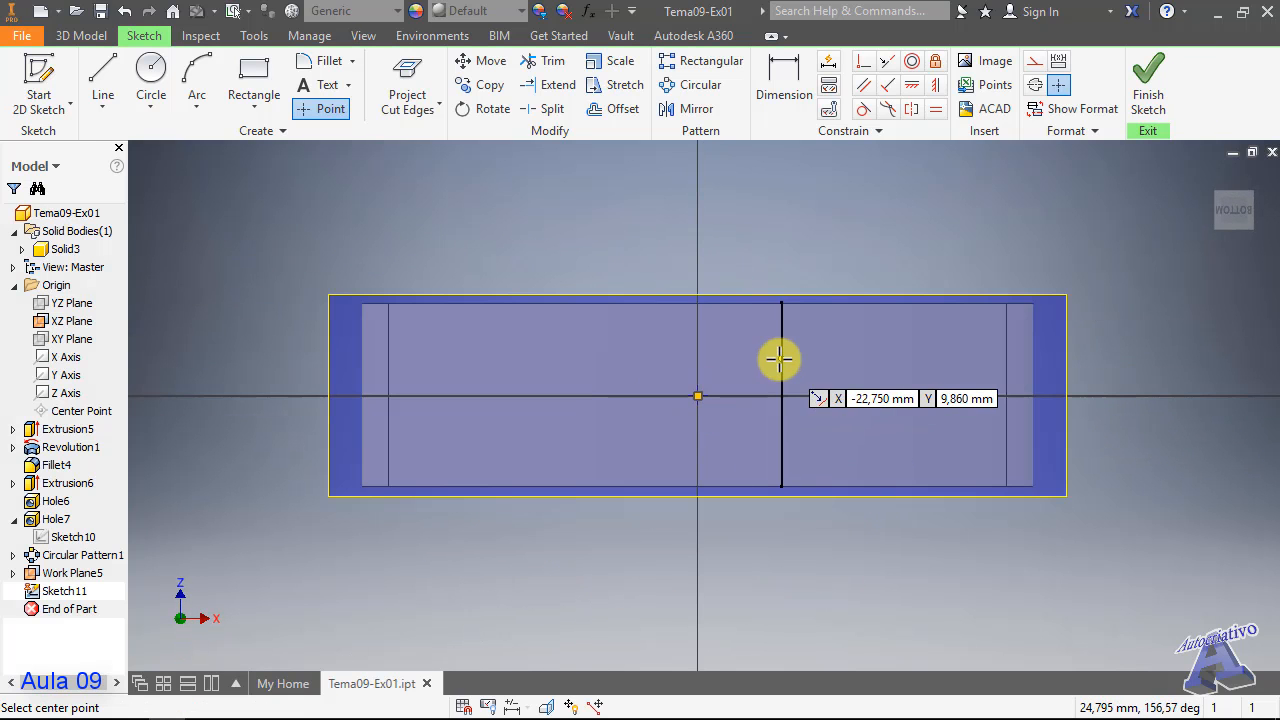
left_click(1152, 90)
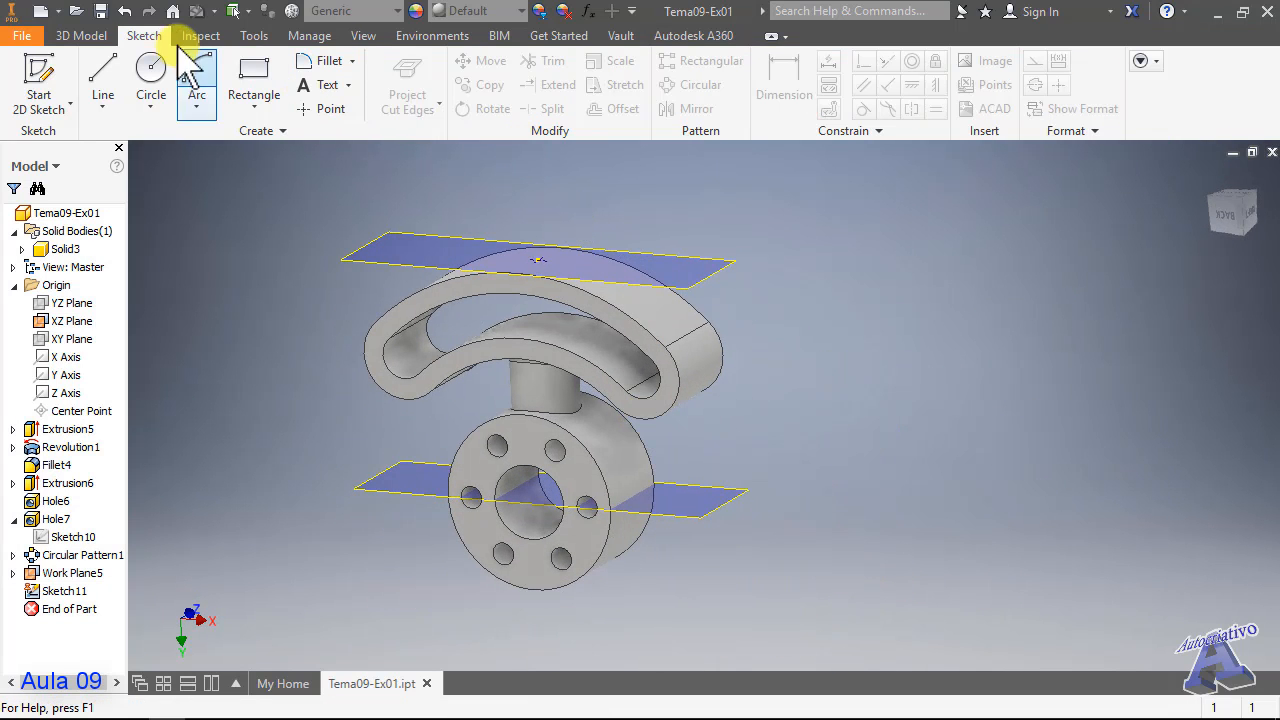
- Create a simple 20 mm hole at the sketched point, terminating To the inner face of the slot's outer wall
left_click(86, 36)
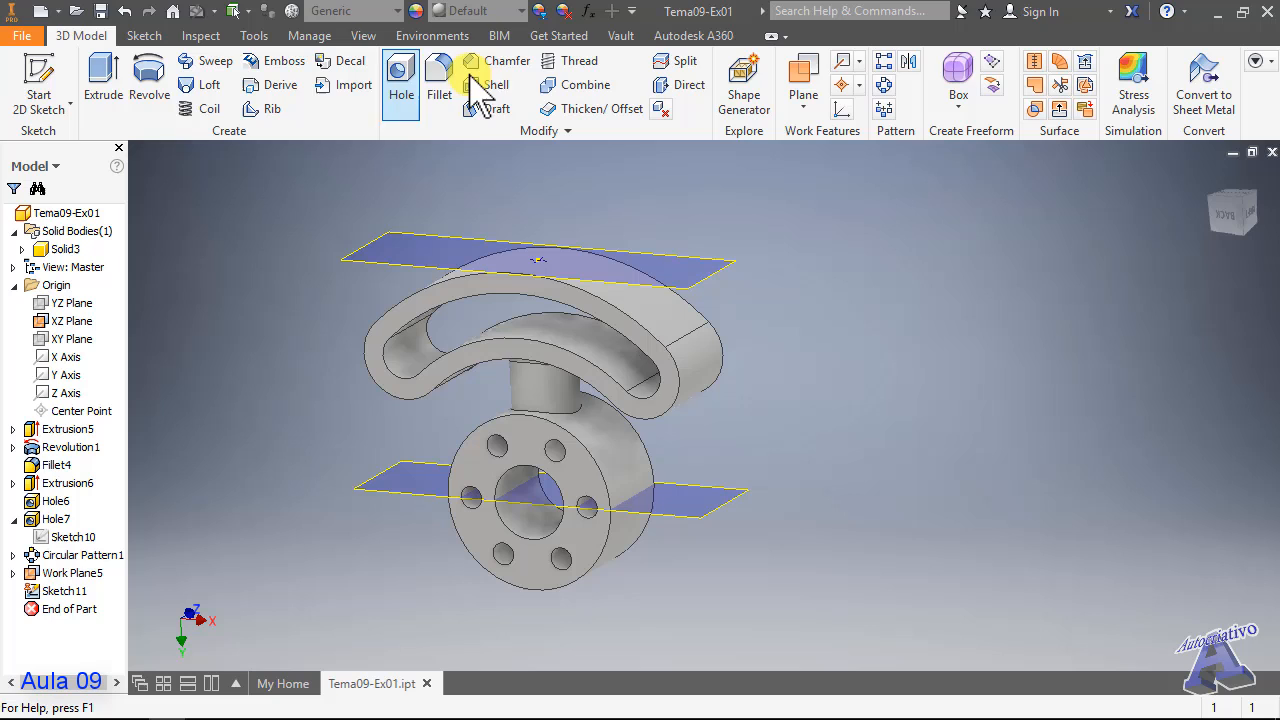
left_click(405, 82)
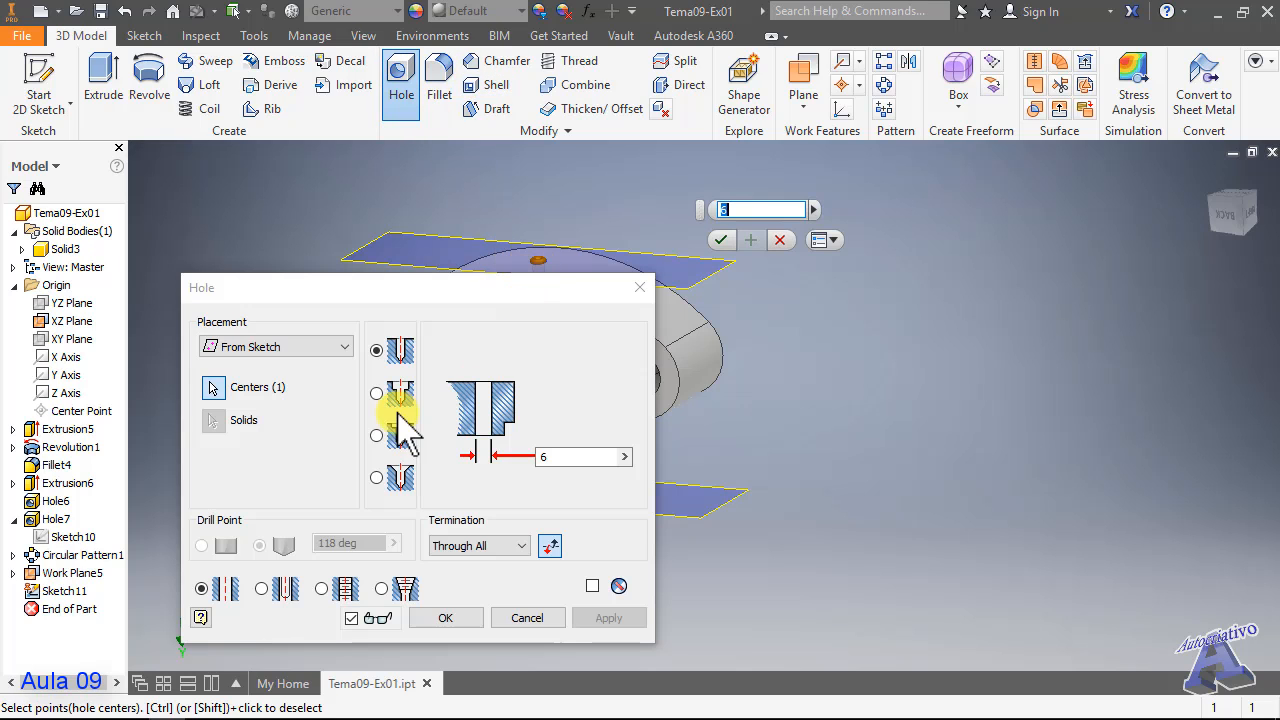
left_click(548, 458)
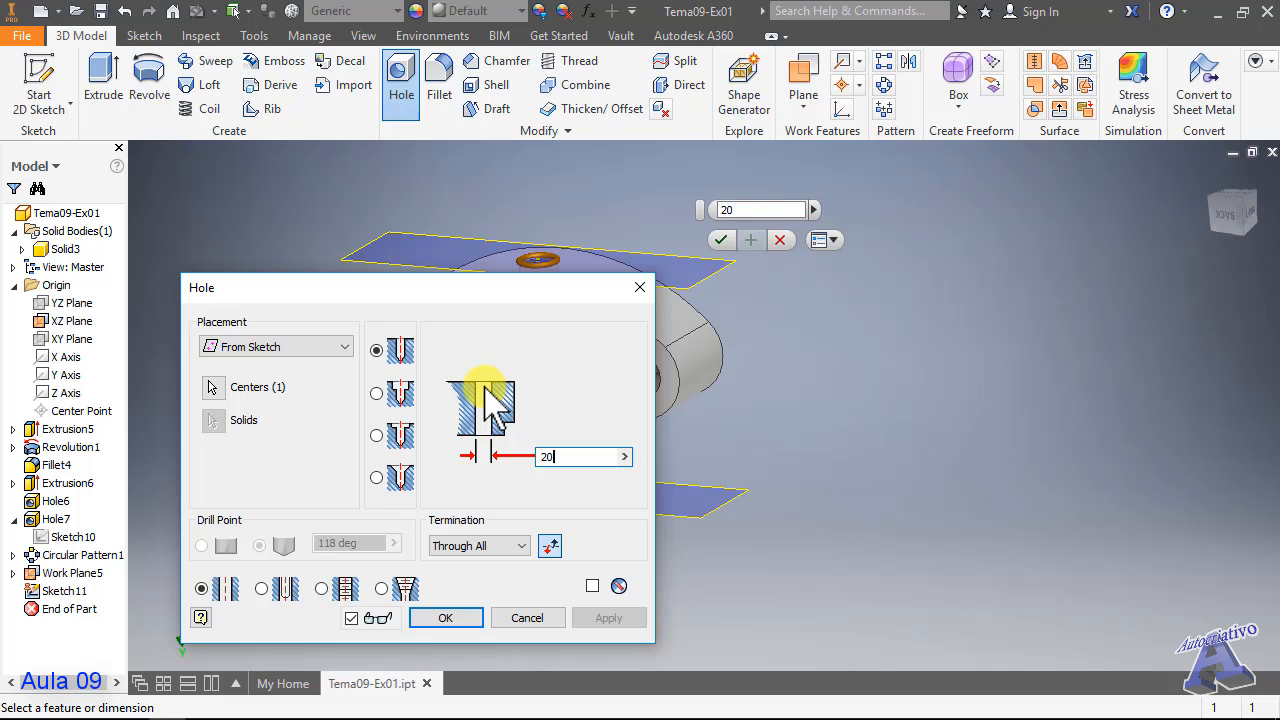
left_click_drag(415, 295, 1009, 286)
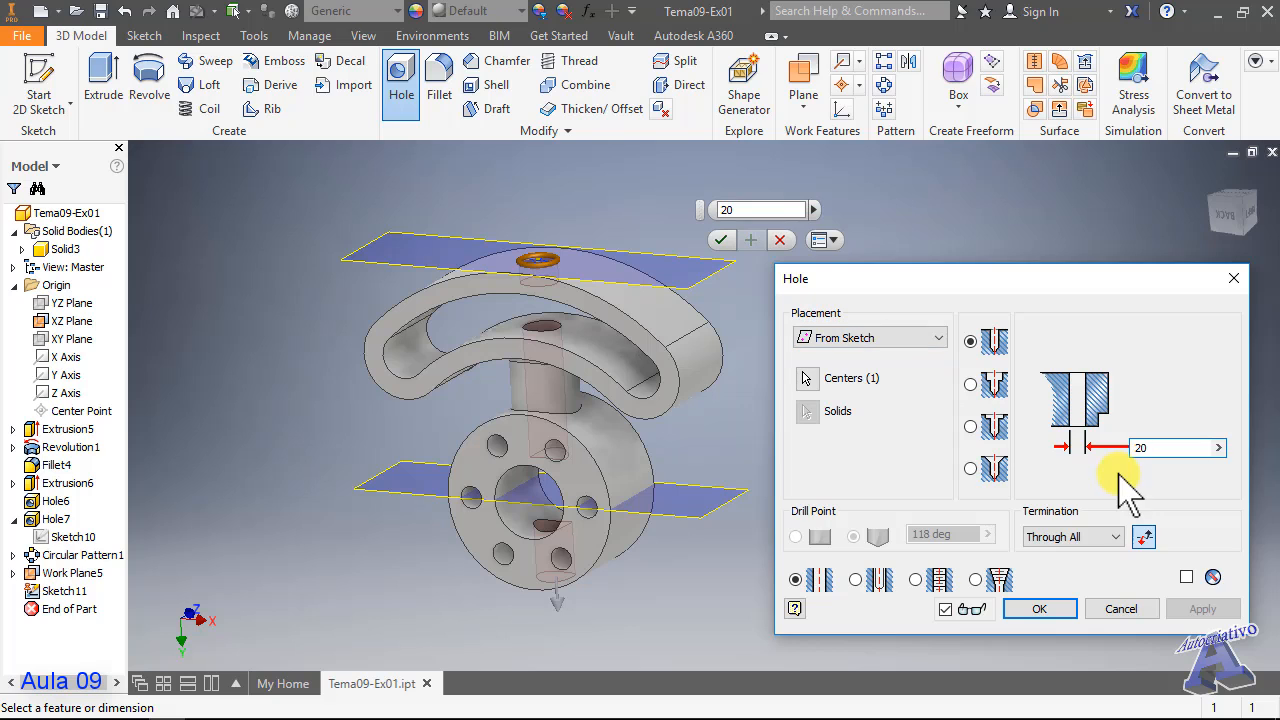
left_click(1106, 541)
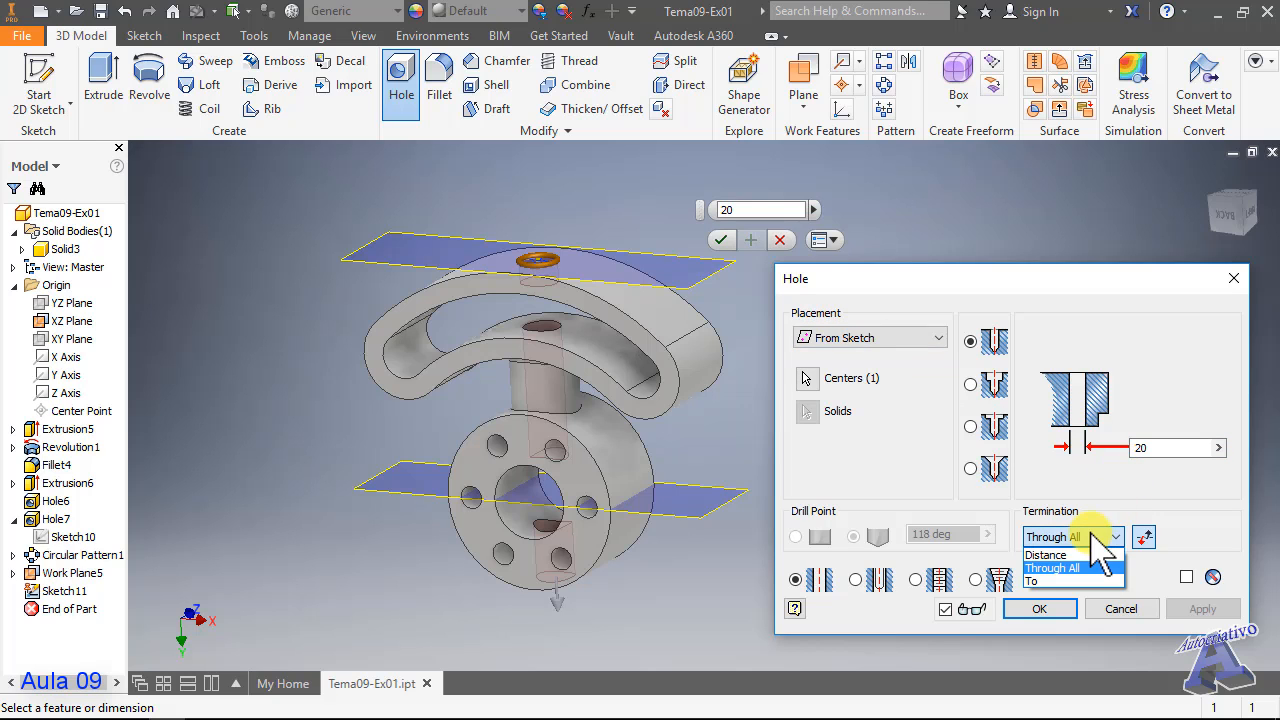
left_click(1068, 582)
middle_click_drag(574, 294, 566, 328)
middle_click_drag(577, 372, 586, 320, "shift")
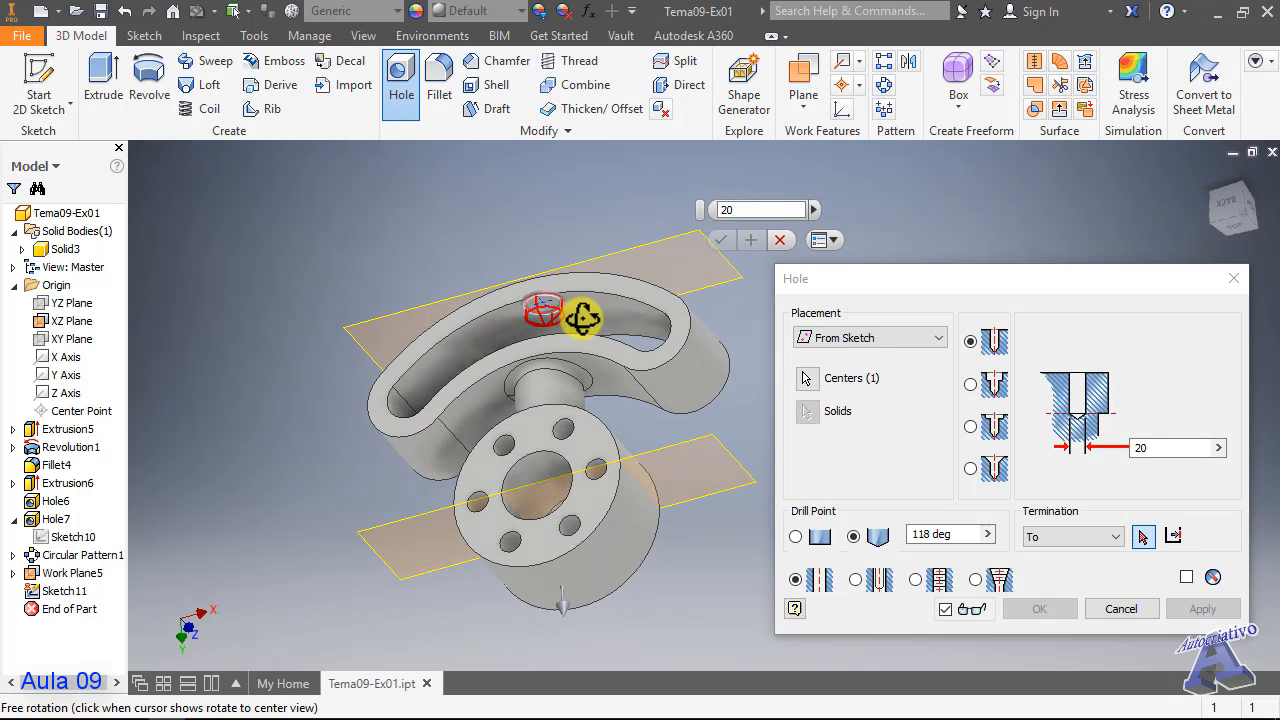
left_click(588, 322)
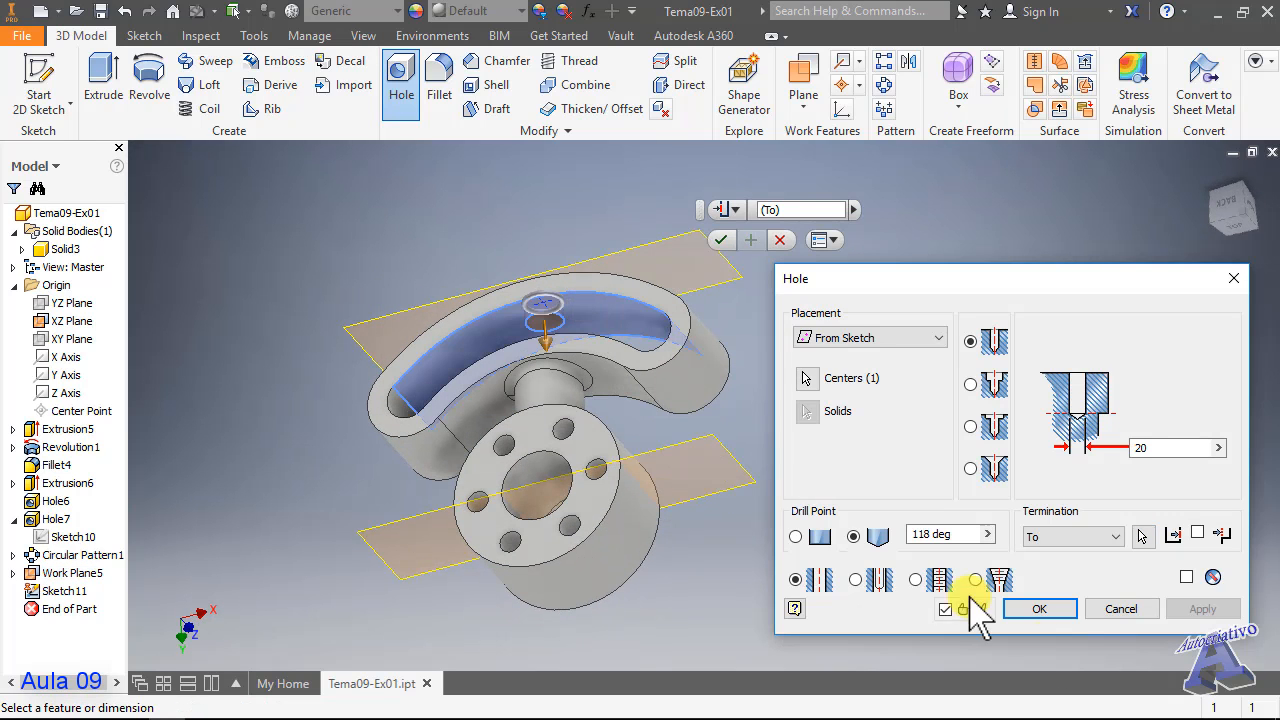
left_click(1040, 609)
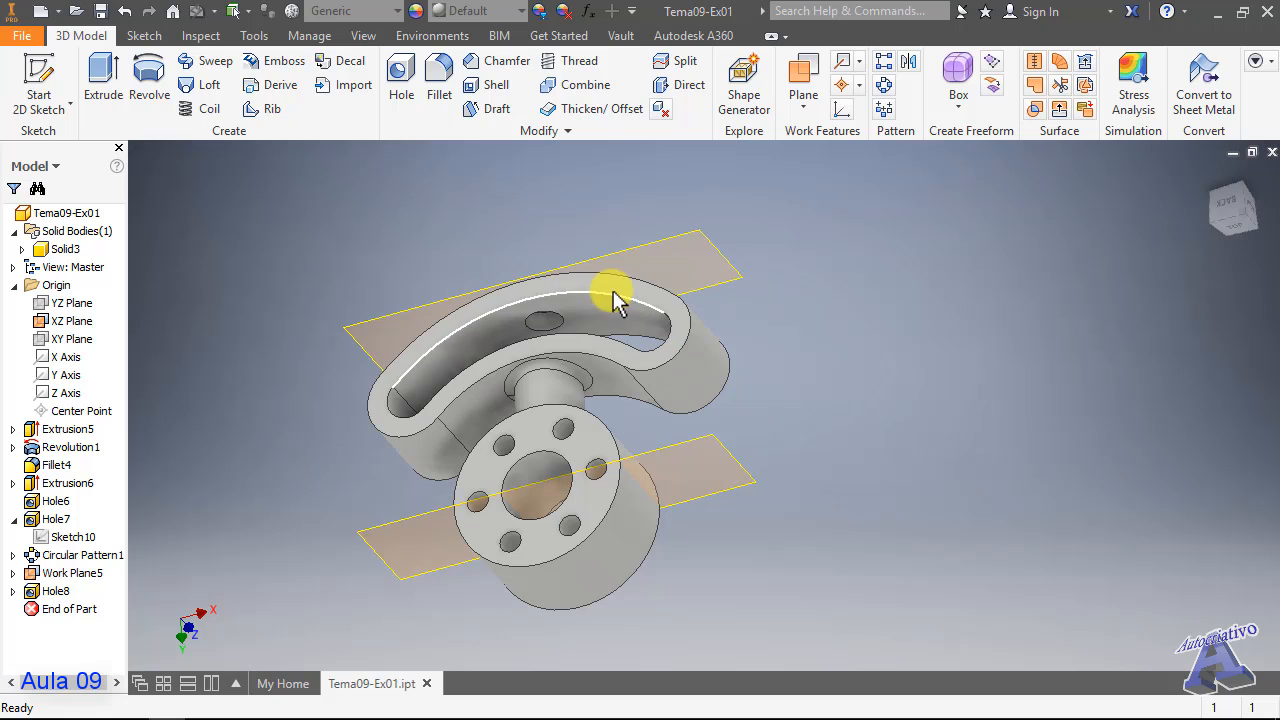
- Hide the XZ origin plane and the tangent work plane
middle_click_drag(628, 325, 551, 380, "shift")
left_click(683, 336)
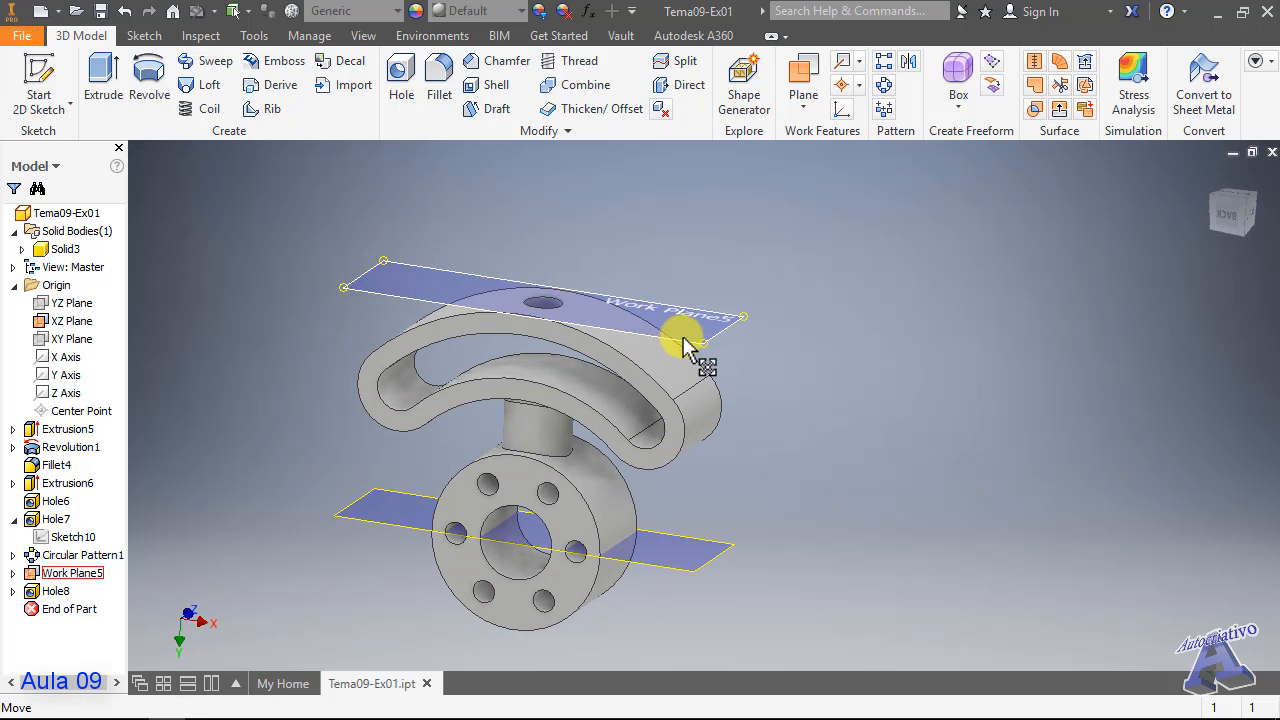
right_click(689, 340)
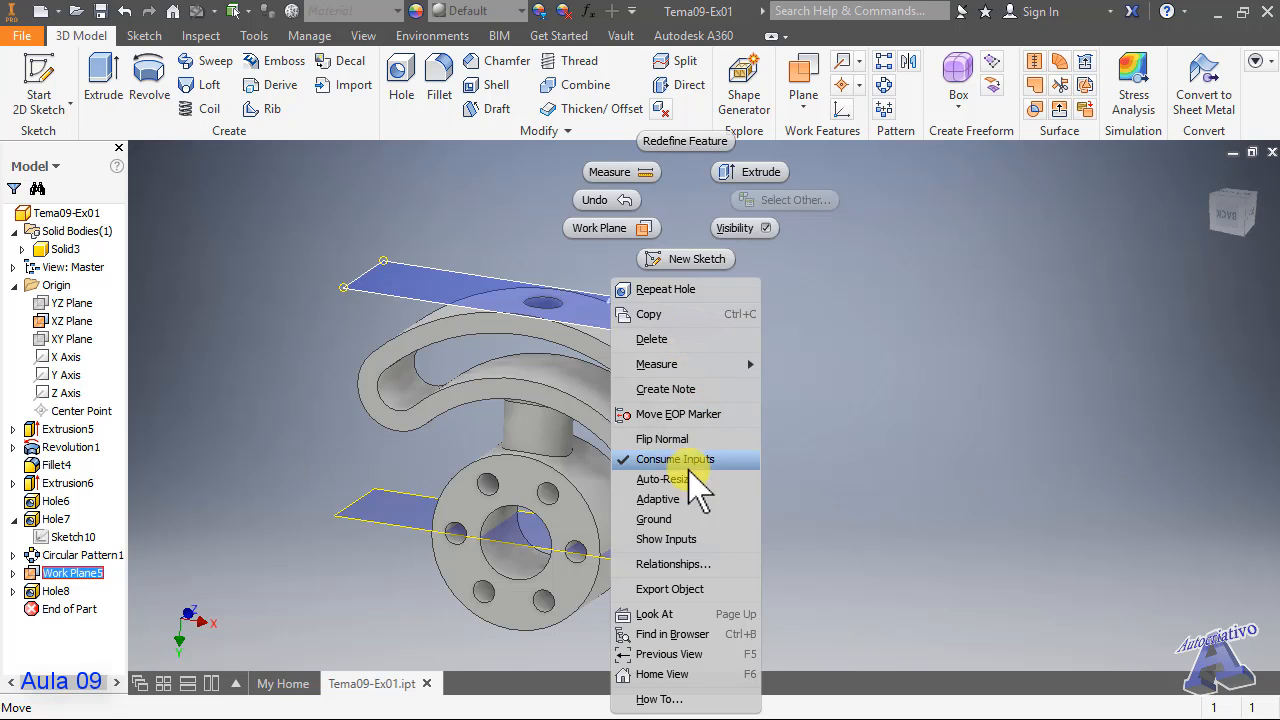
left_click(57, 320)
right_click(55, 316)
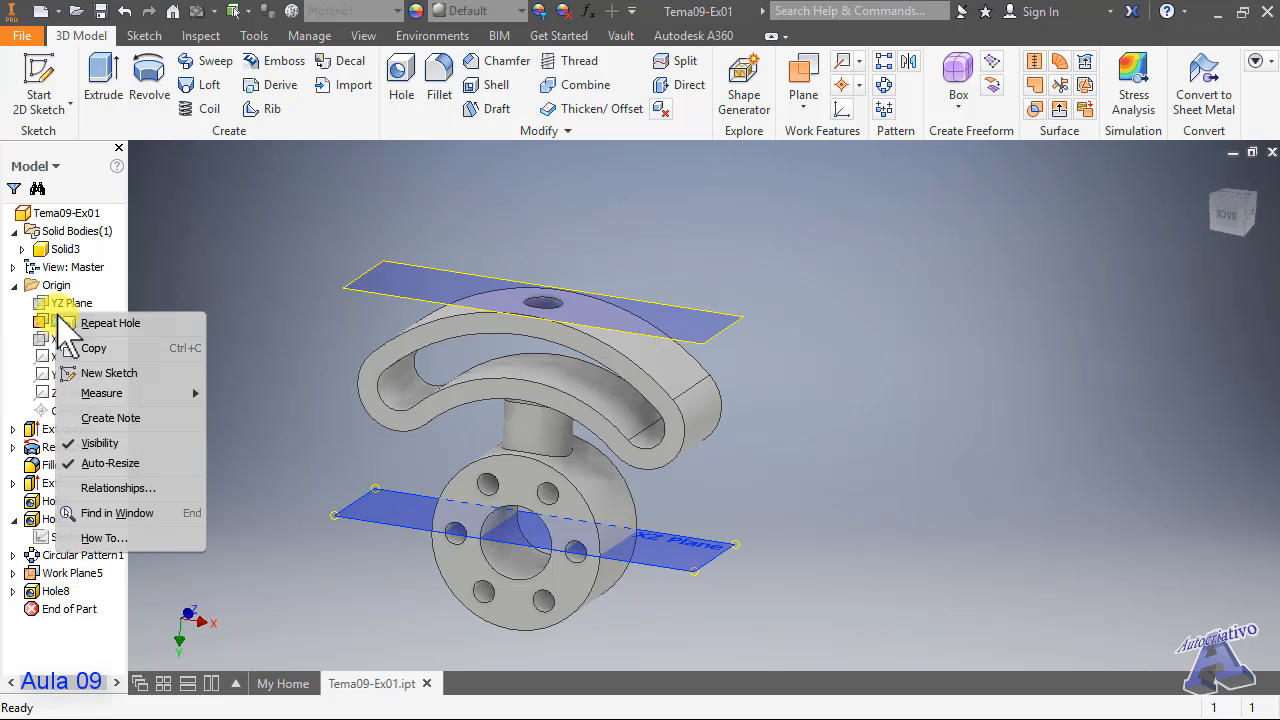
left_click(100, 443)
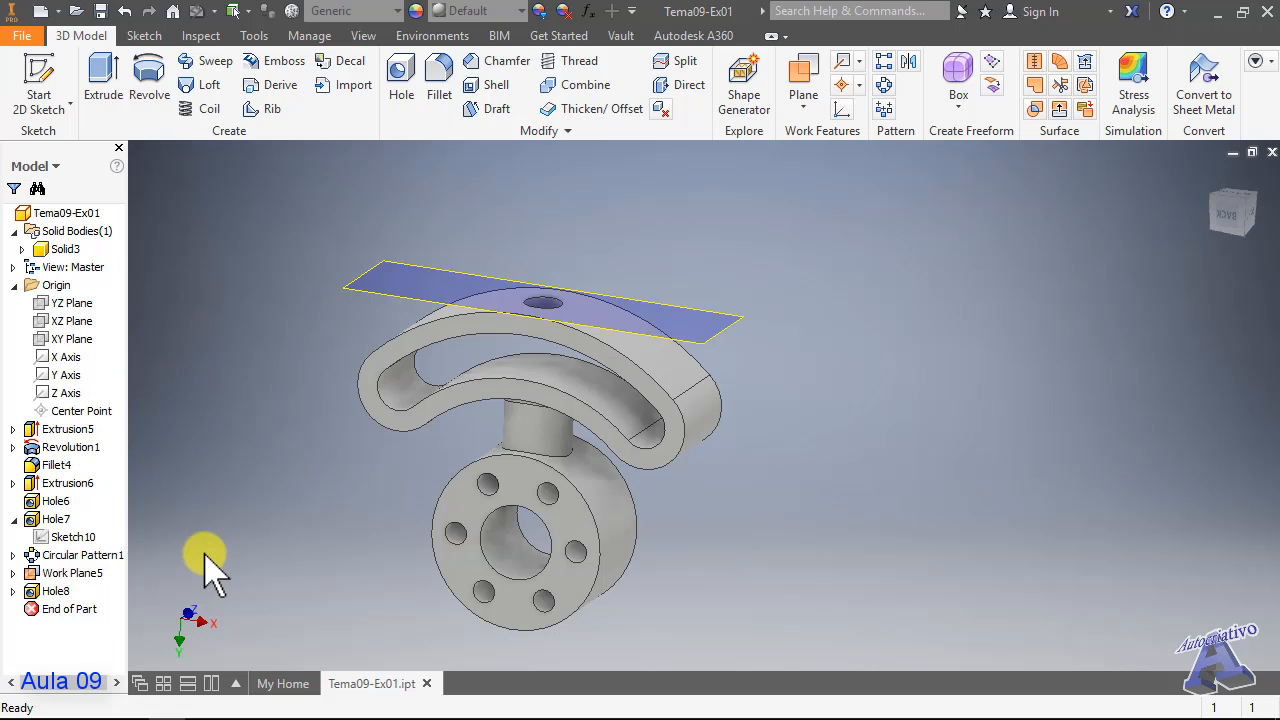
right_click(86, 573)
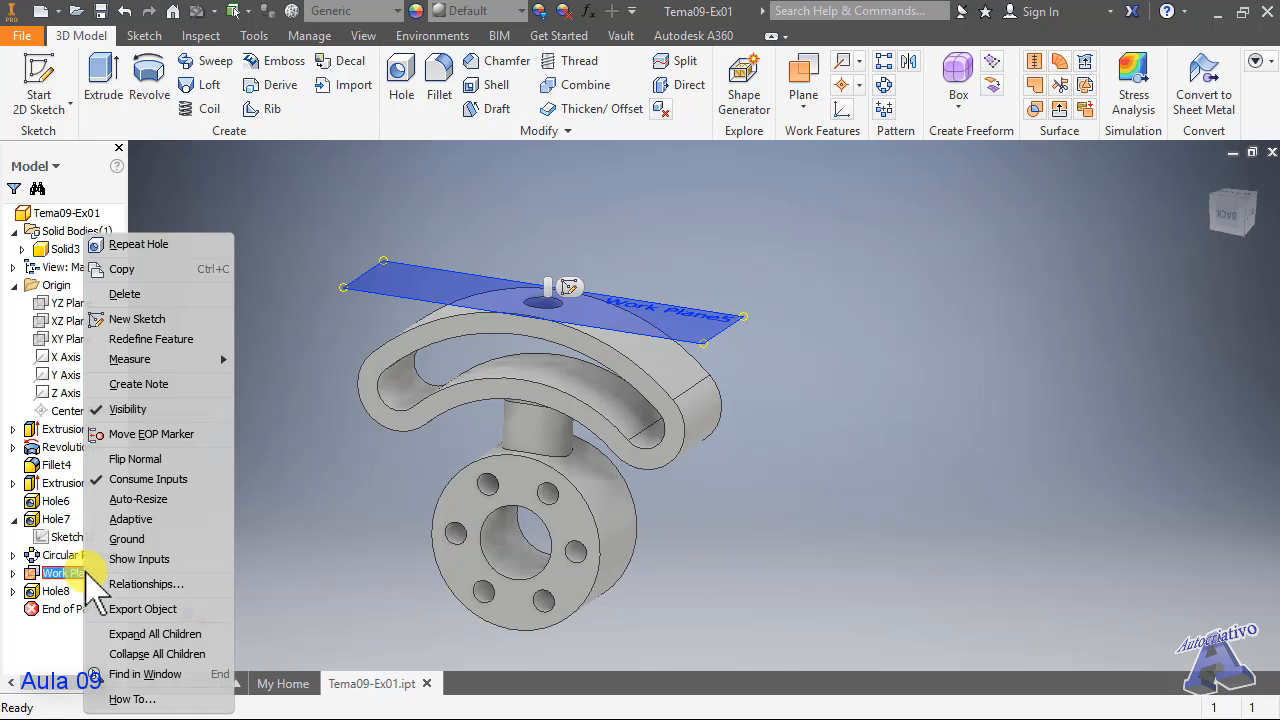
left_click(128, 409)
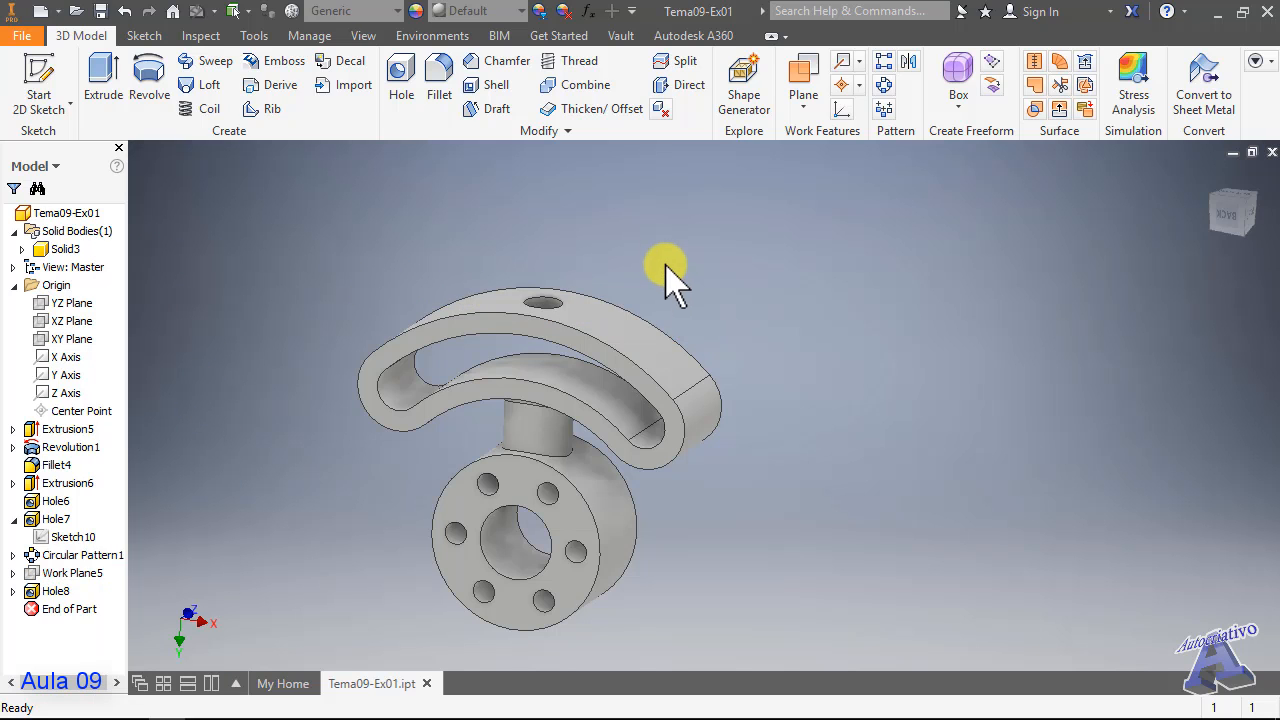
- From the isometric view, fillet all outer edges of the part with the All Rounds option and a 3 mm radius
middle_click_drag(668, 300, 591, 215, "shift")
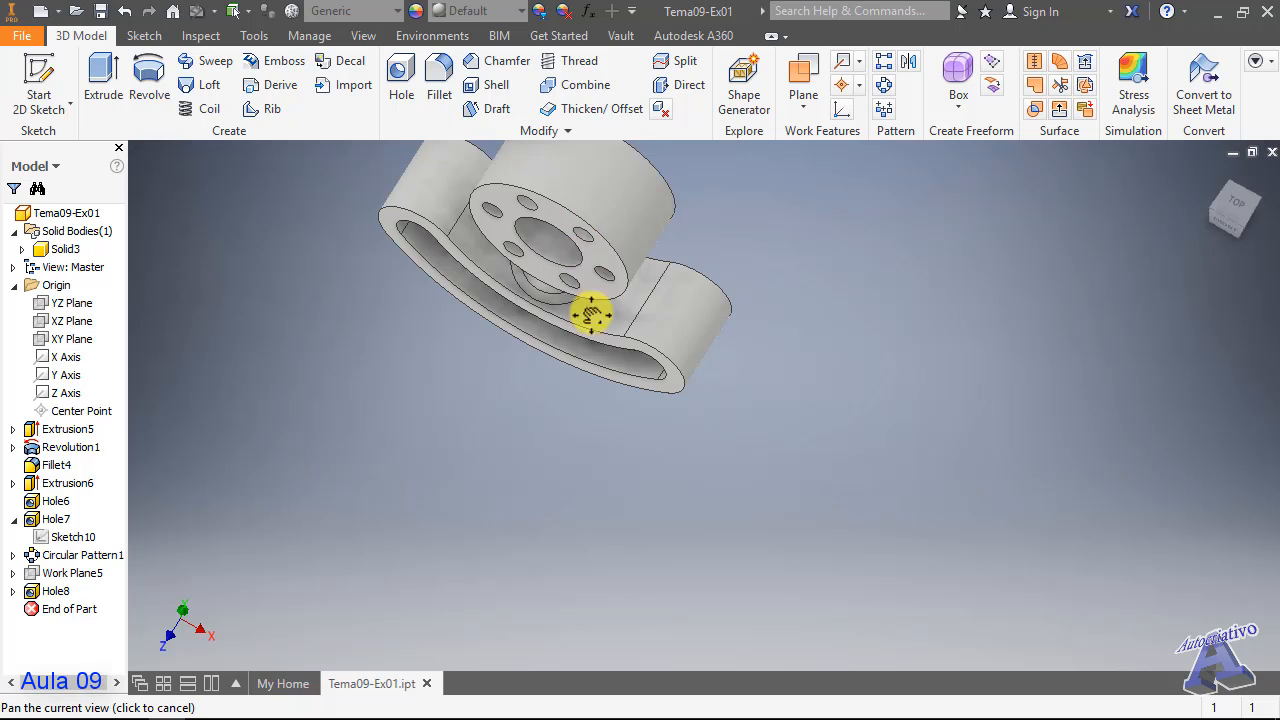
middle_click_drag(591, 311, 633, 448)
left_click(1212, 182)
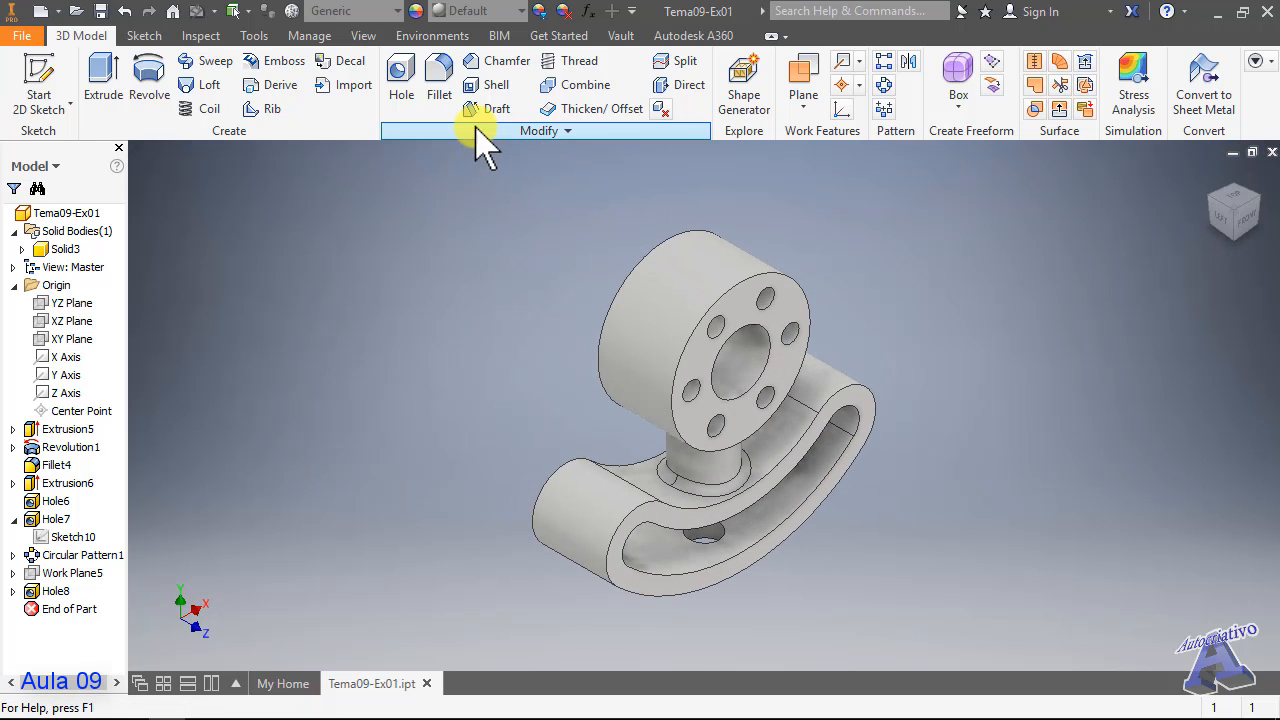
left_click(447, 82)
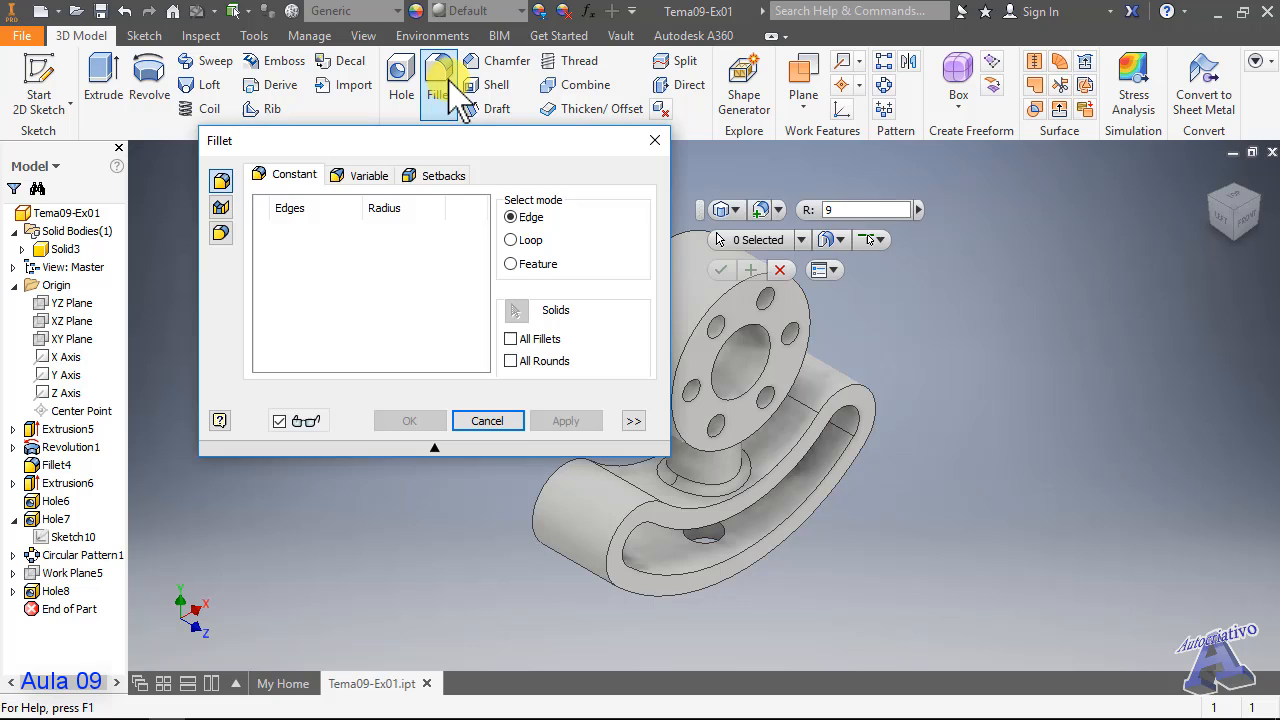
left_click(511, 361)
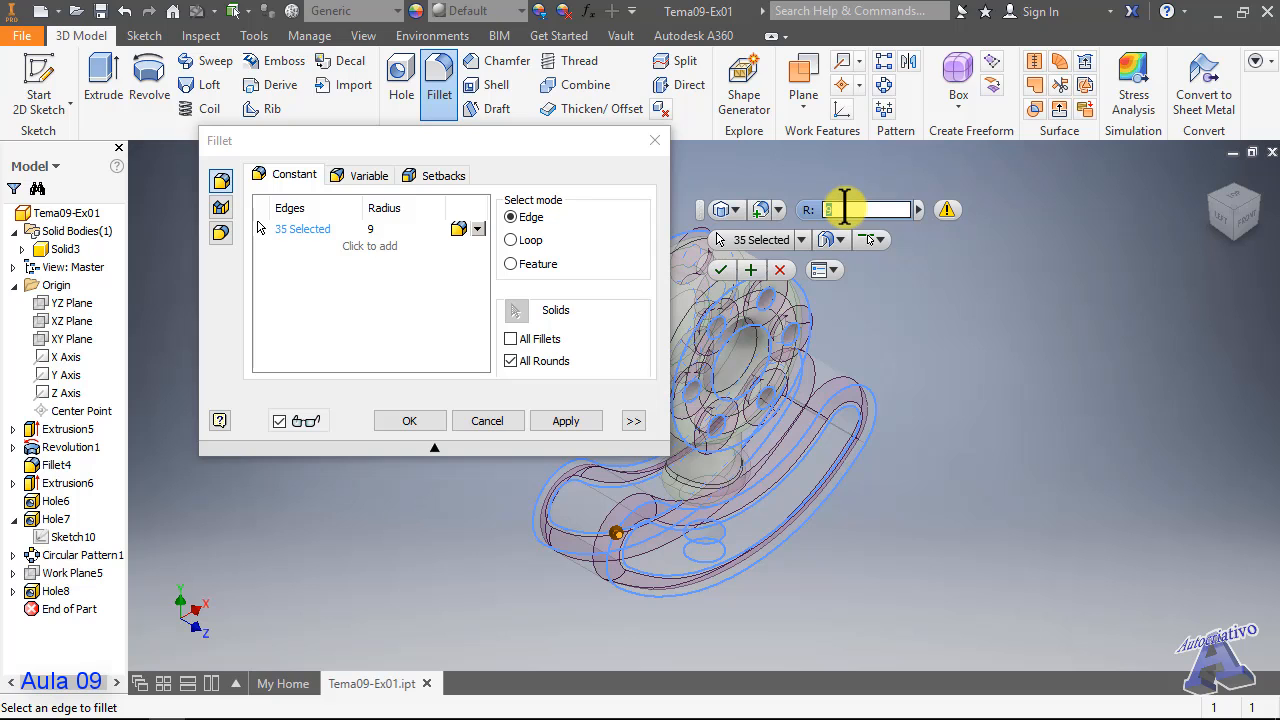
left_click(562, 420)
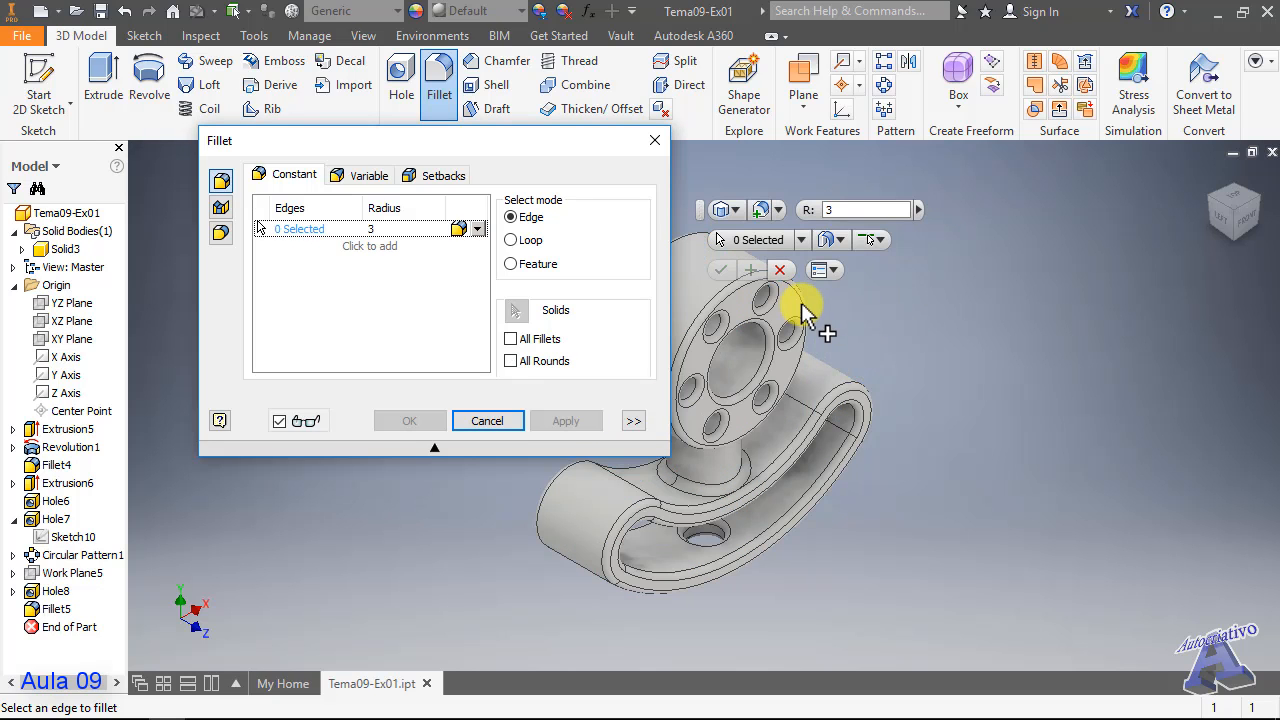
left_click(815, 210)
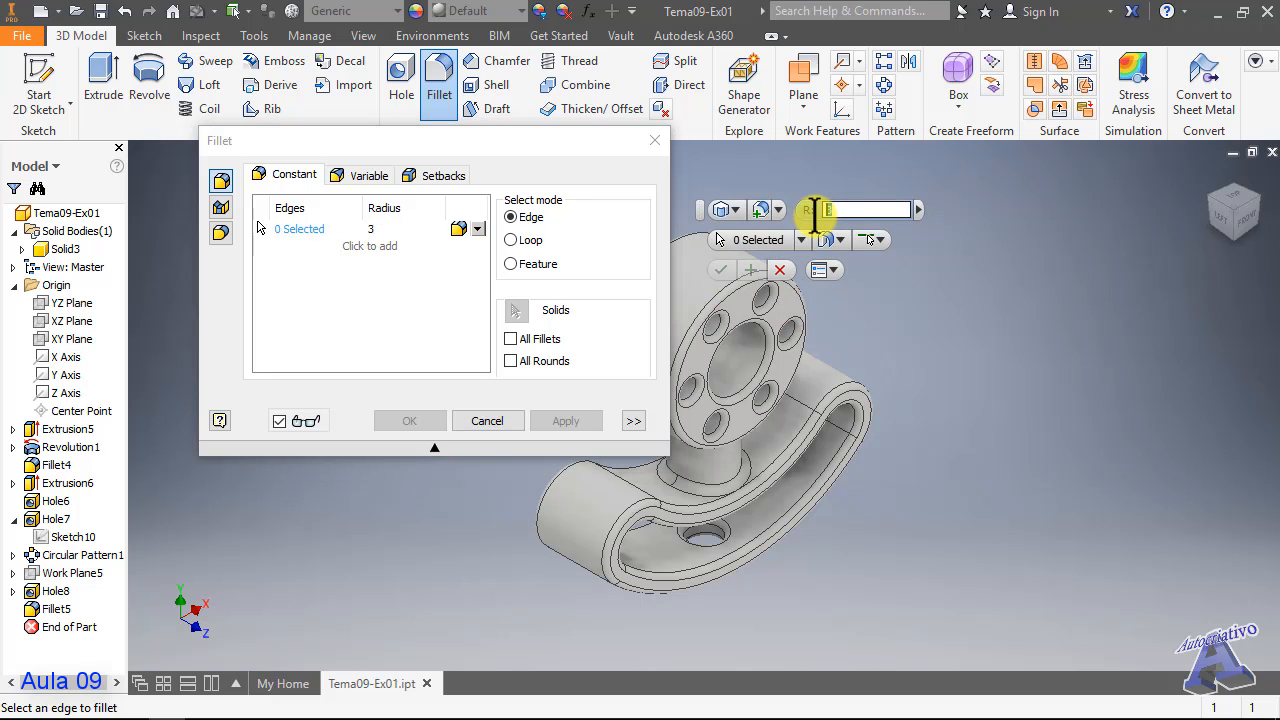
type("2")
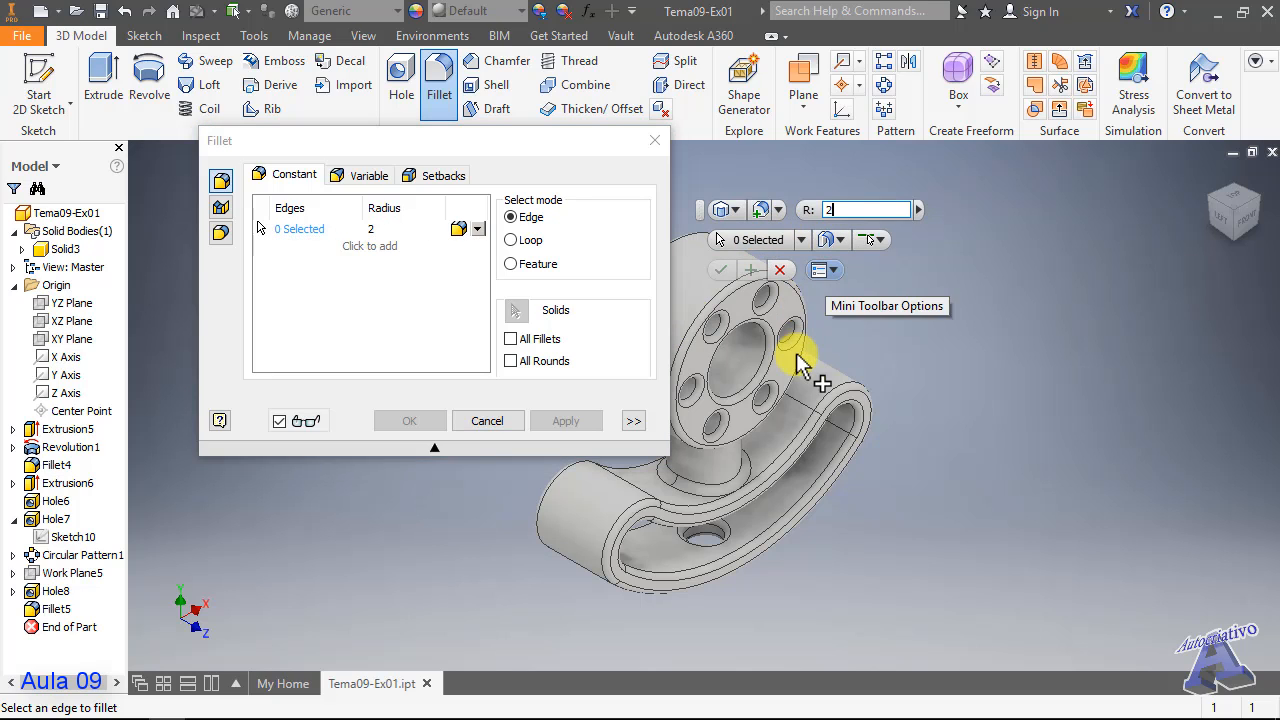
left_click(513, 361)
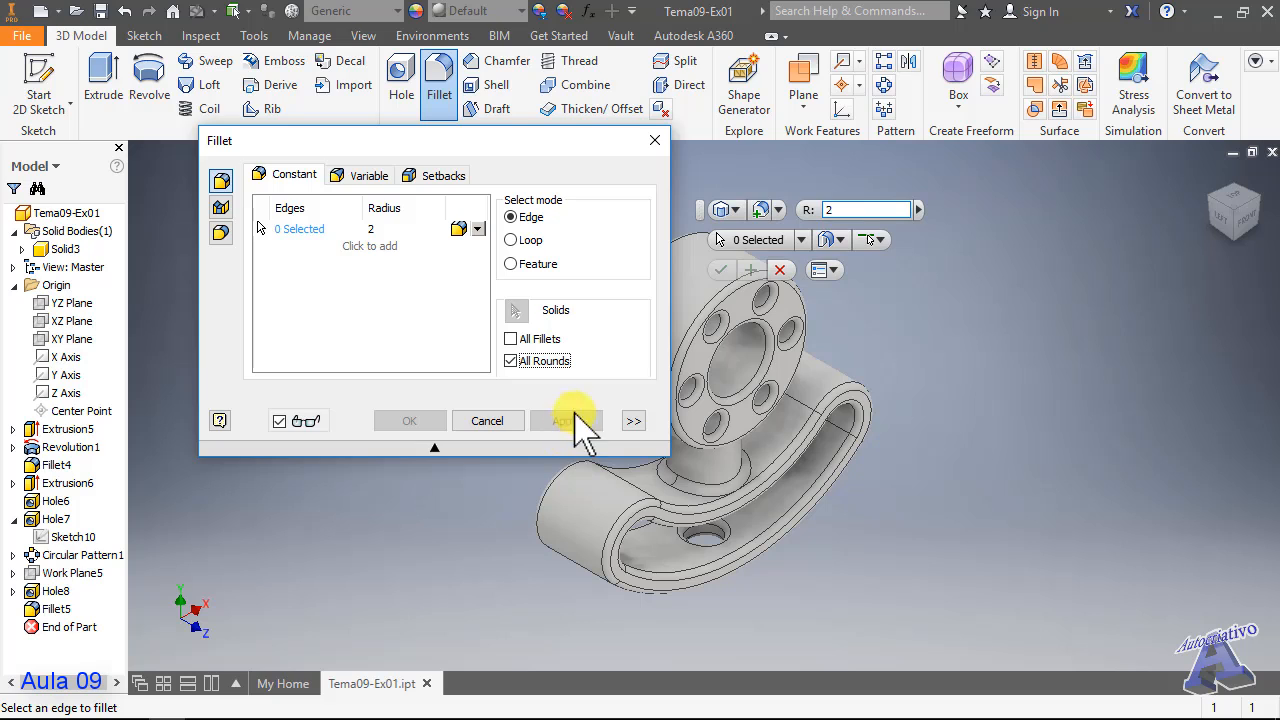
left_click(843, 209)
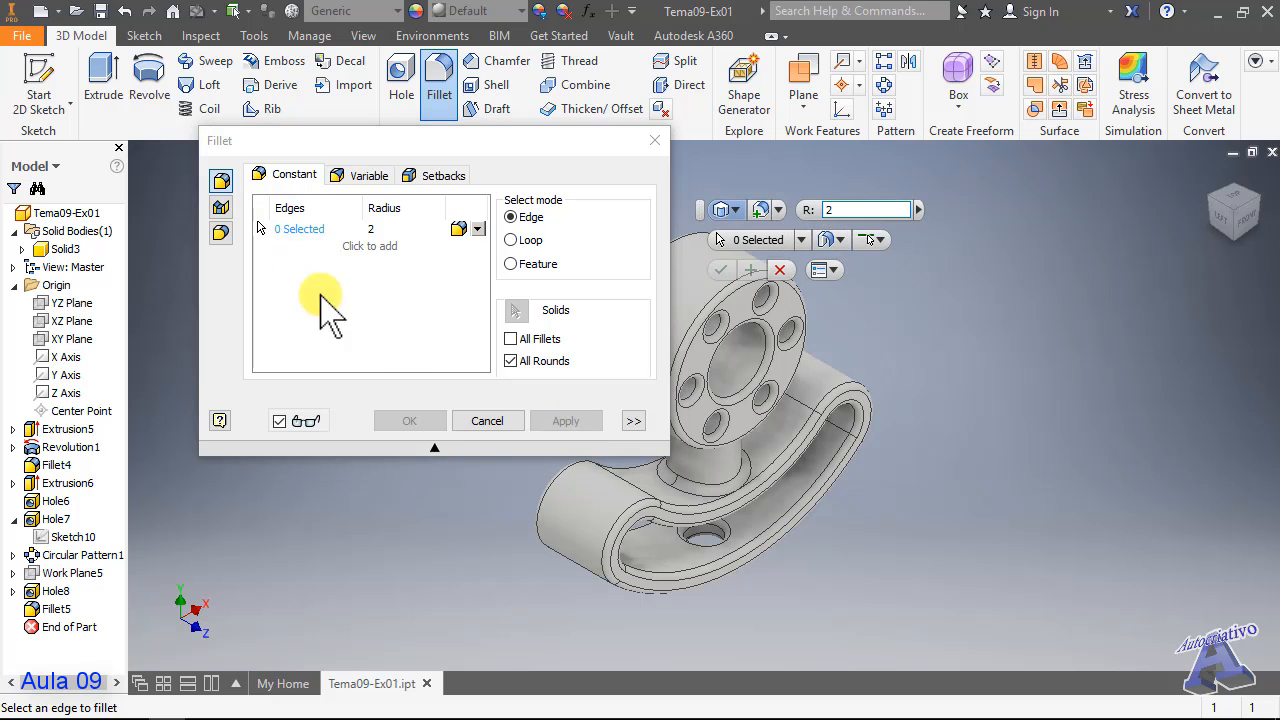
left_click(505, 420)
- Turn off reflections and set the model's visual style to Shaded so the edges are not drawn
middle_click_drag(827, 296, 849, 234, "shift")
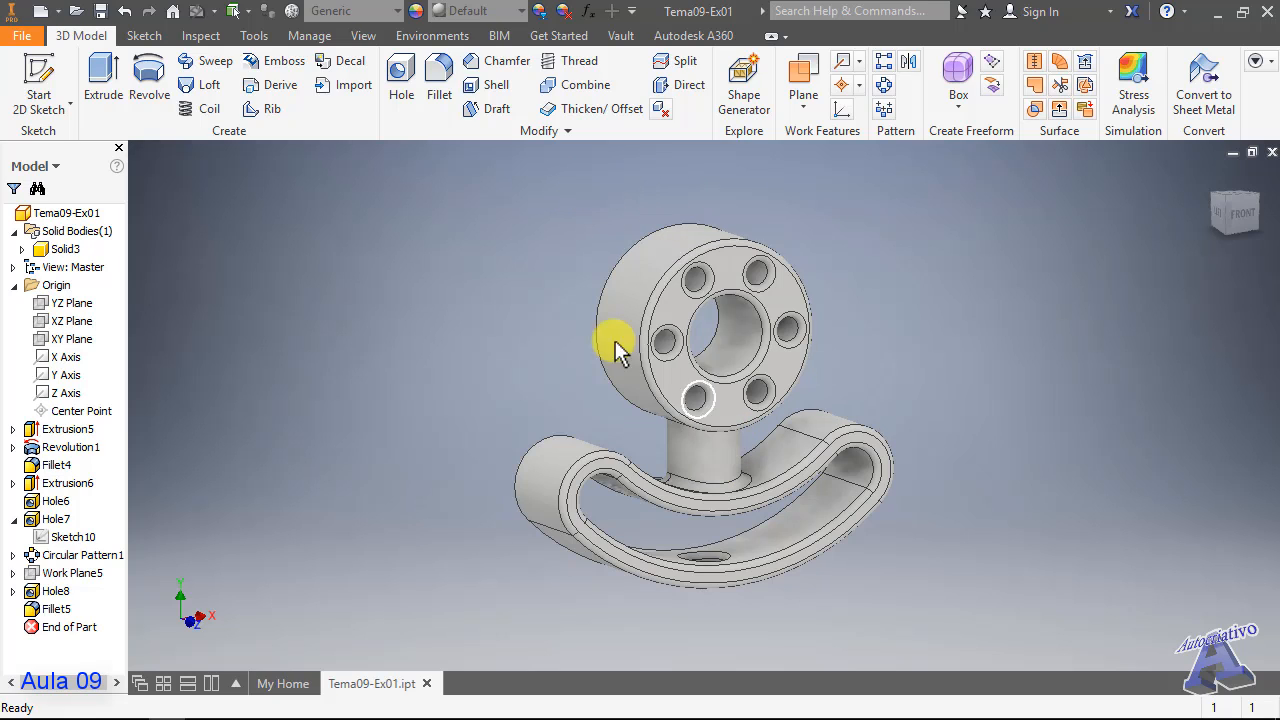
left_click(362, 35)
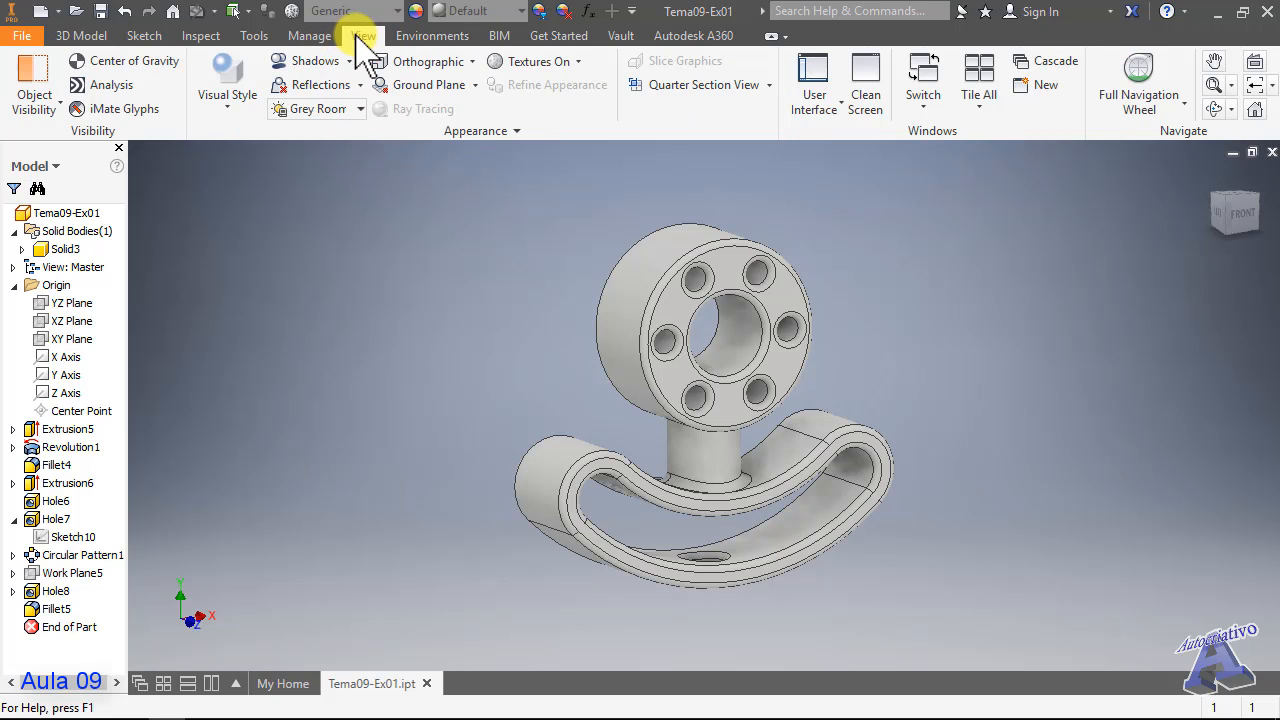
left_click(215, 110)
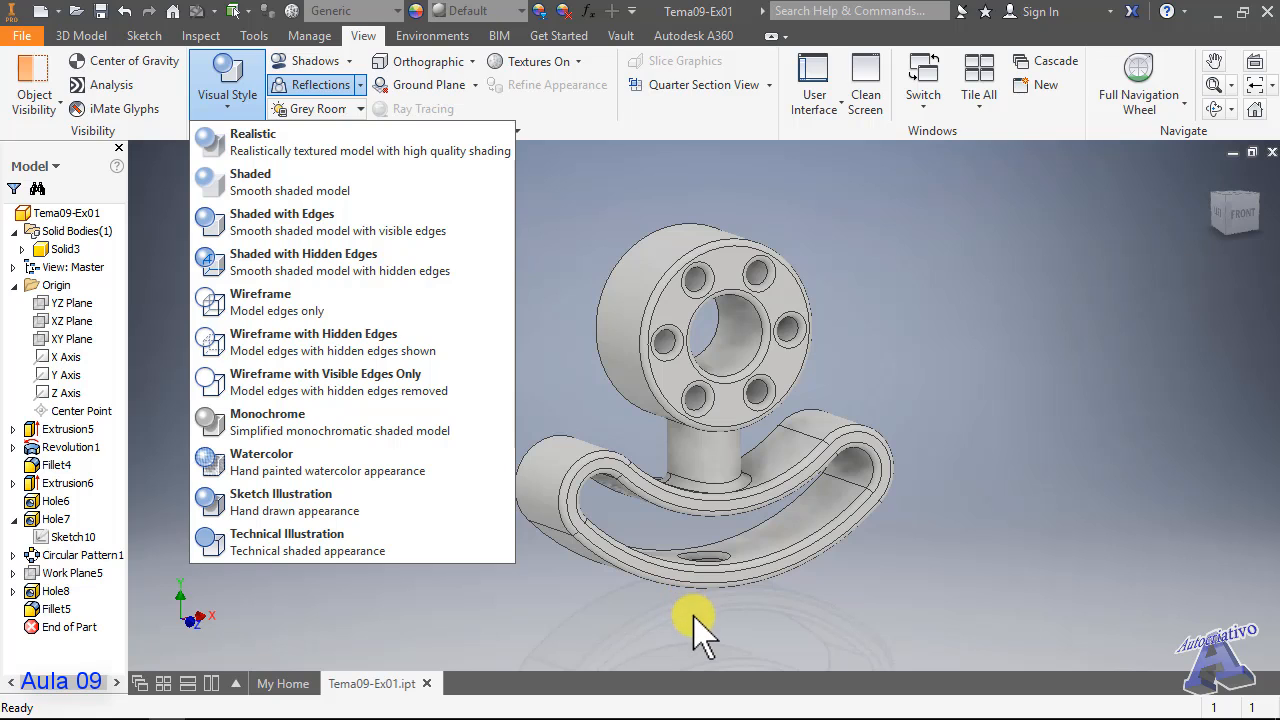
left_click(318, 80)
left_click(228, 90)
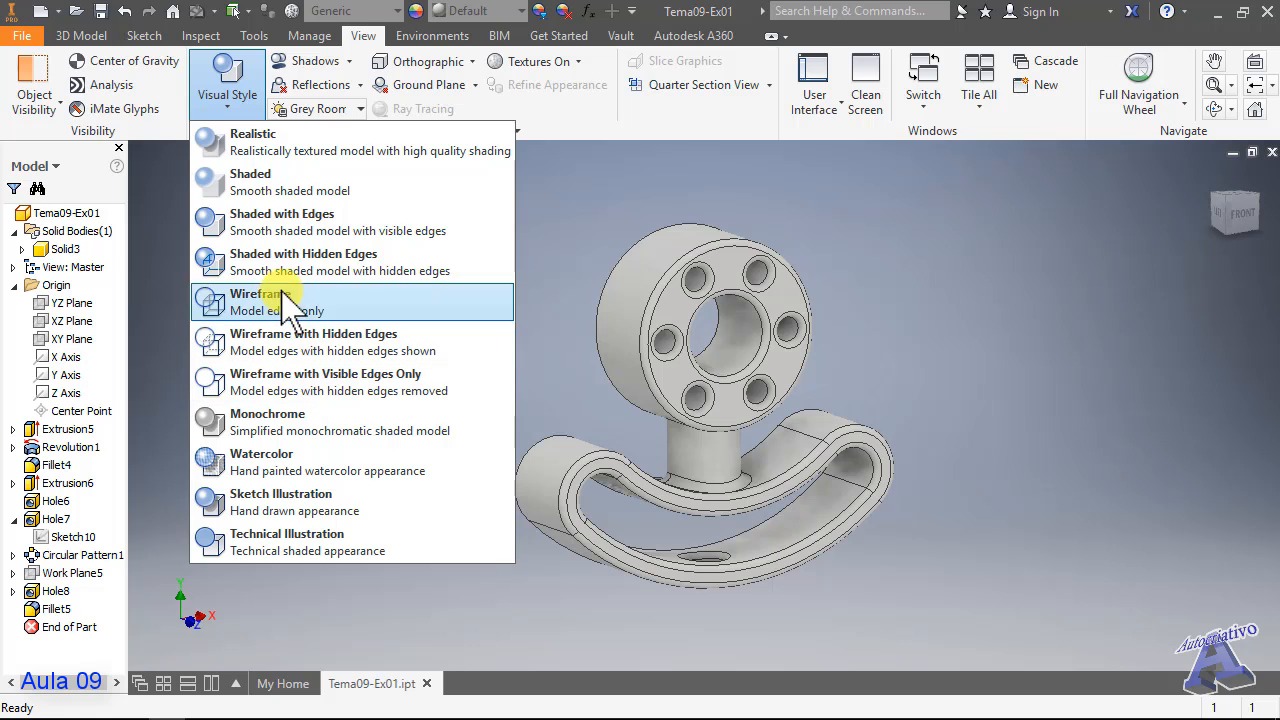
left_click(283, 142)
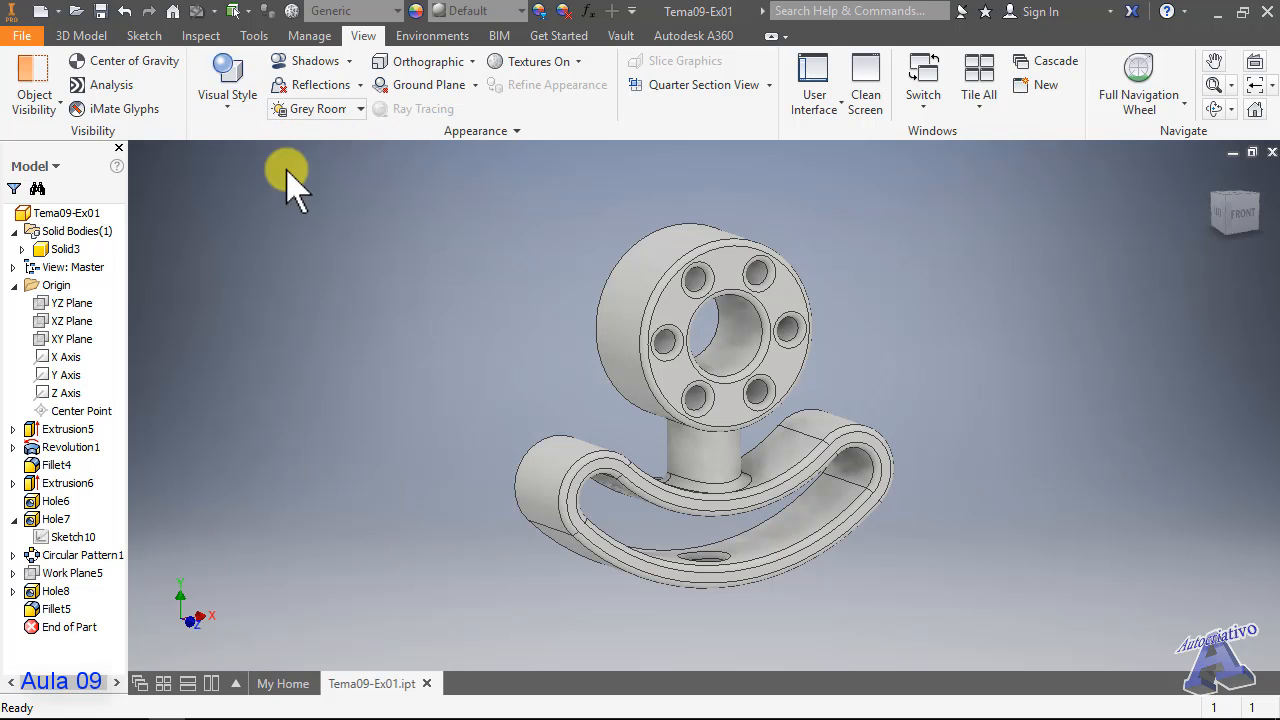
- Examine the finished part's rounded edges, ring holes and curved slot from several angles, ending in the isometric home view
key("F4")
left_click_drag(623, 404, 497, 408)
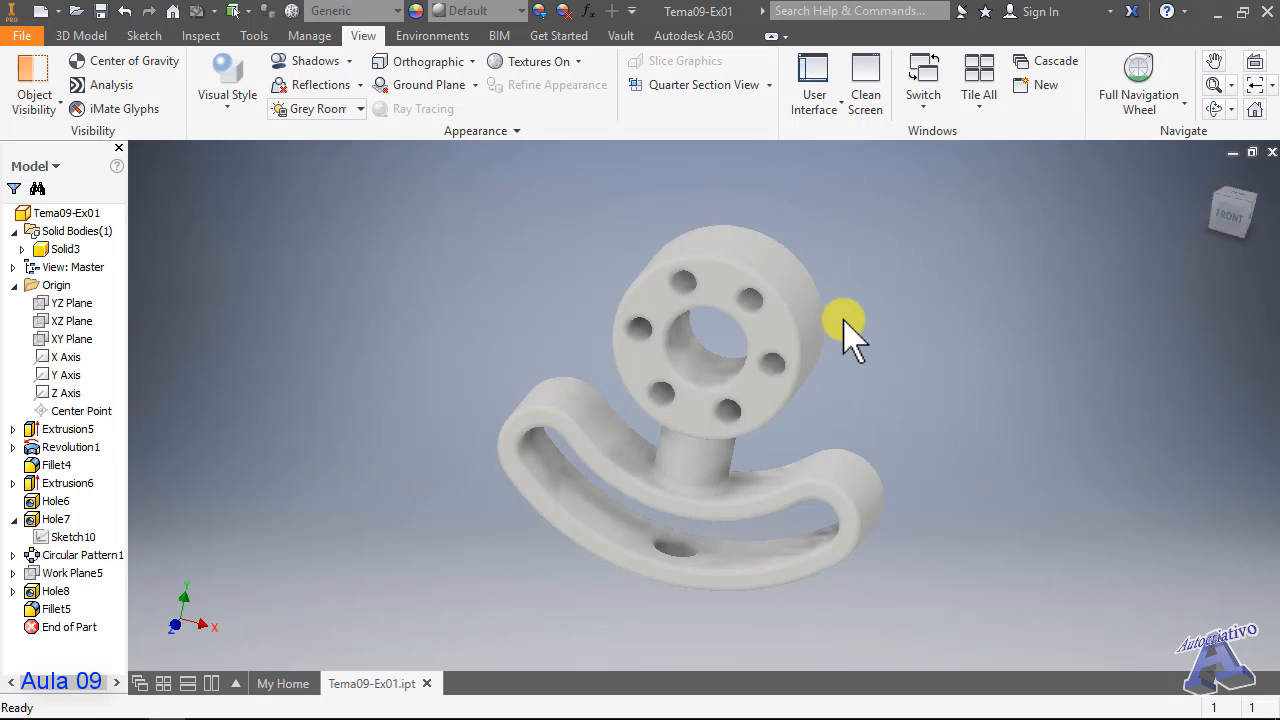
key("F4")
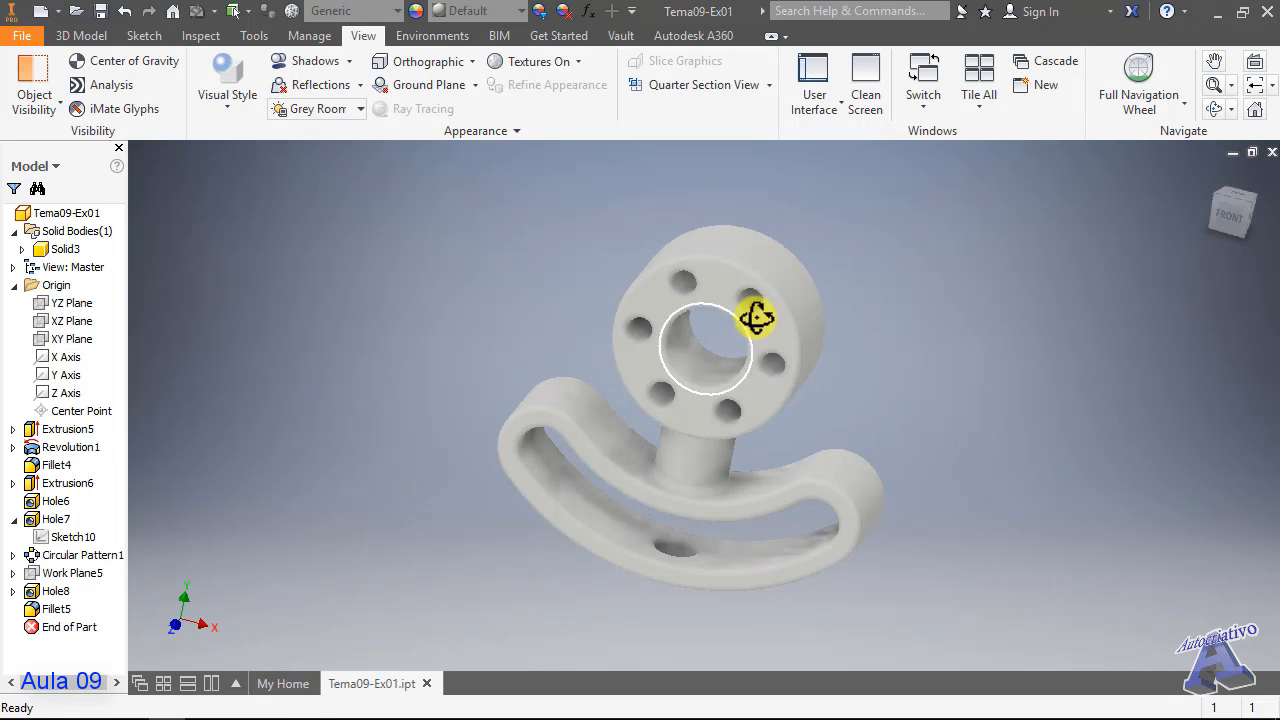
left_click_drag(751, 314, 826, 303)
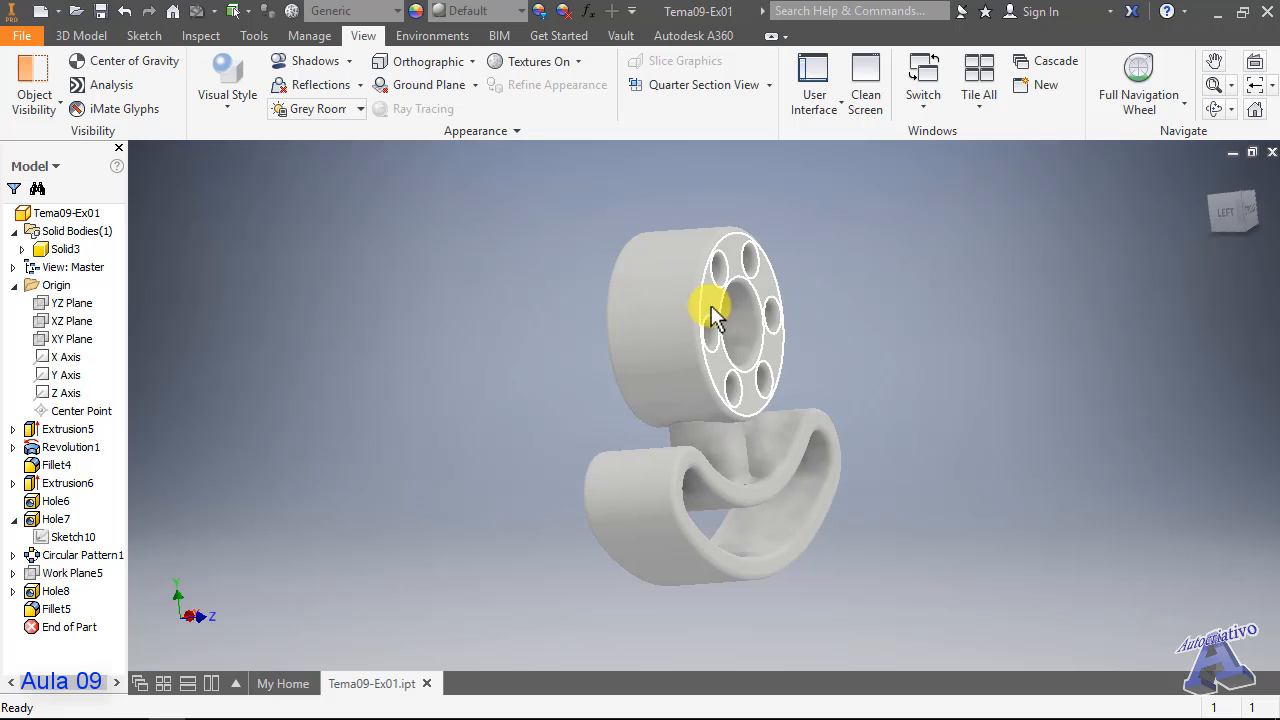
key("F4")
left_click_drag(645, 310, 700, 318)
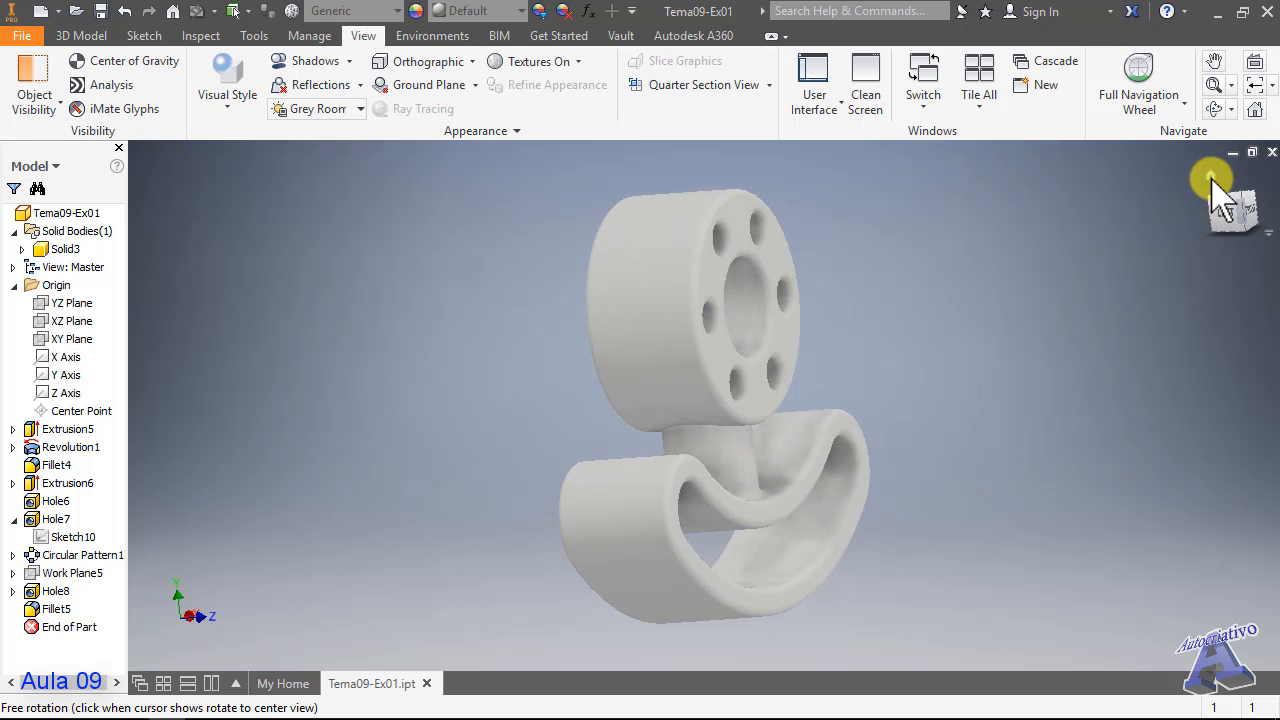
left_click(1215, 190)
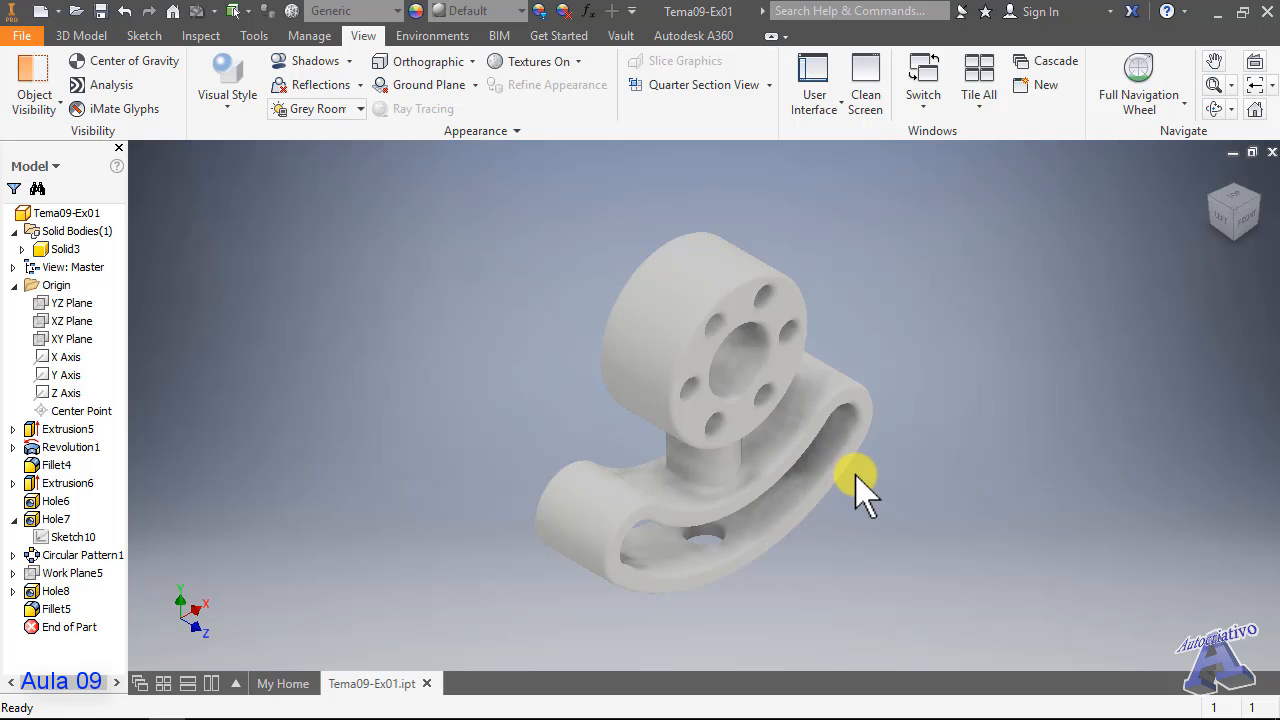
key("F4")
left_click_drag(863, 491, 900, 437)
key("F4")
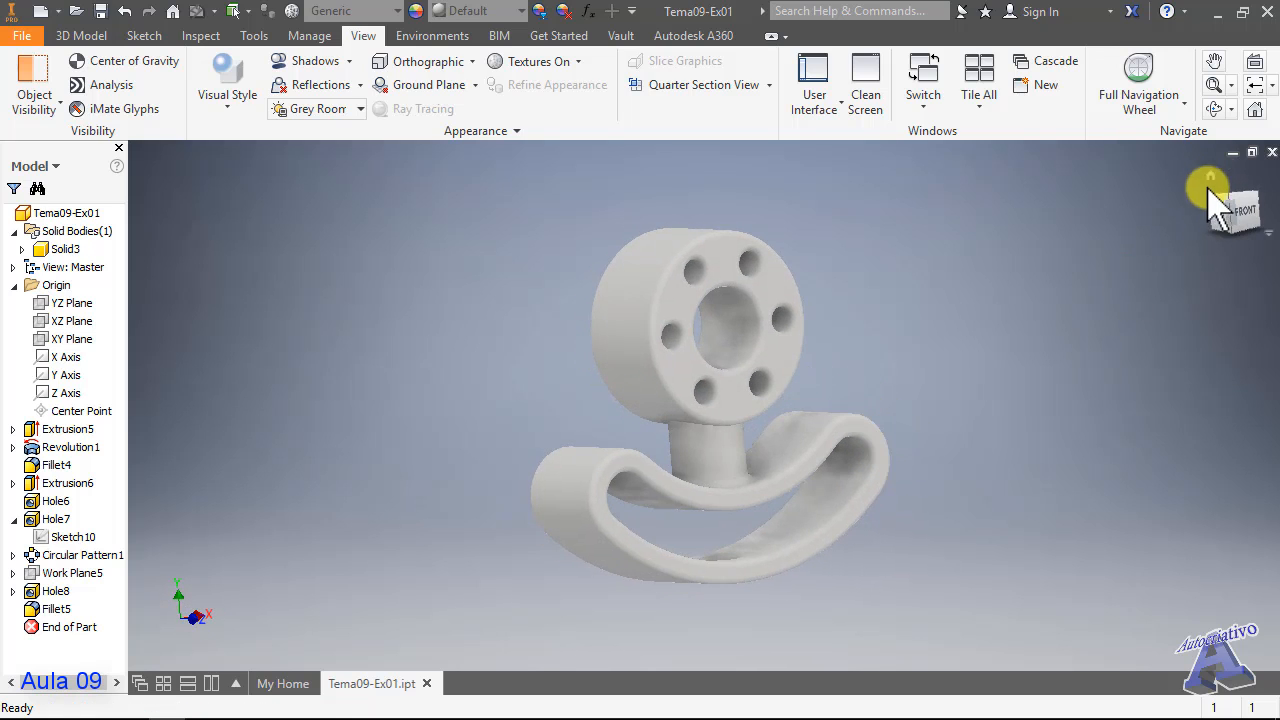
left_click(1211, 176)
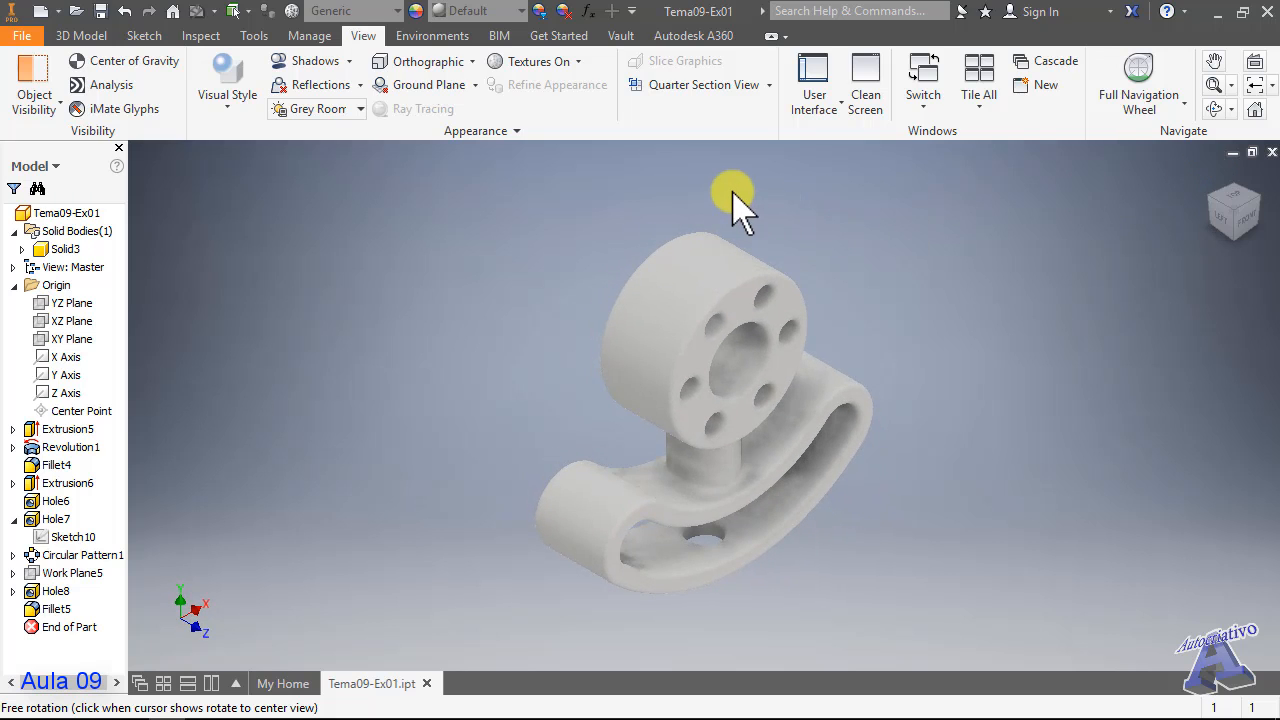
- Save the finished ring-and-slot part
left_click(101, 12)
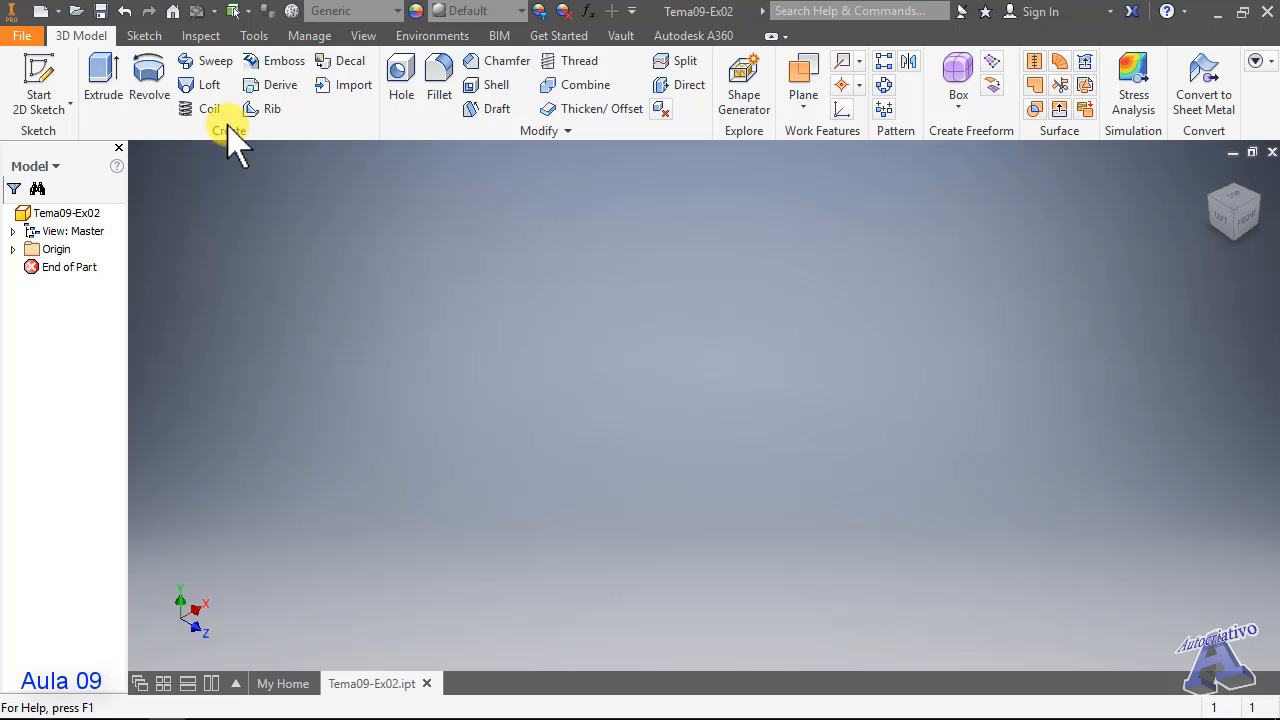
- In the new part Tema09-Ex02, start a 2D sketch for an extrusion on the horizontal XZ origin plane
left_click(104, 75)
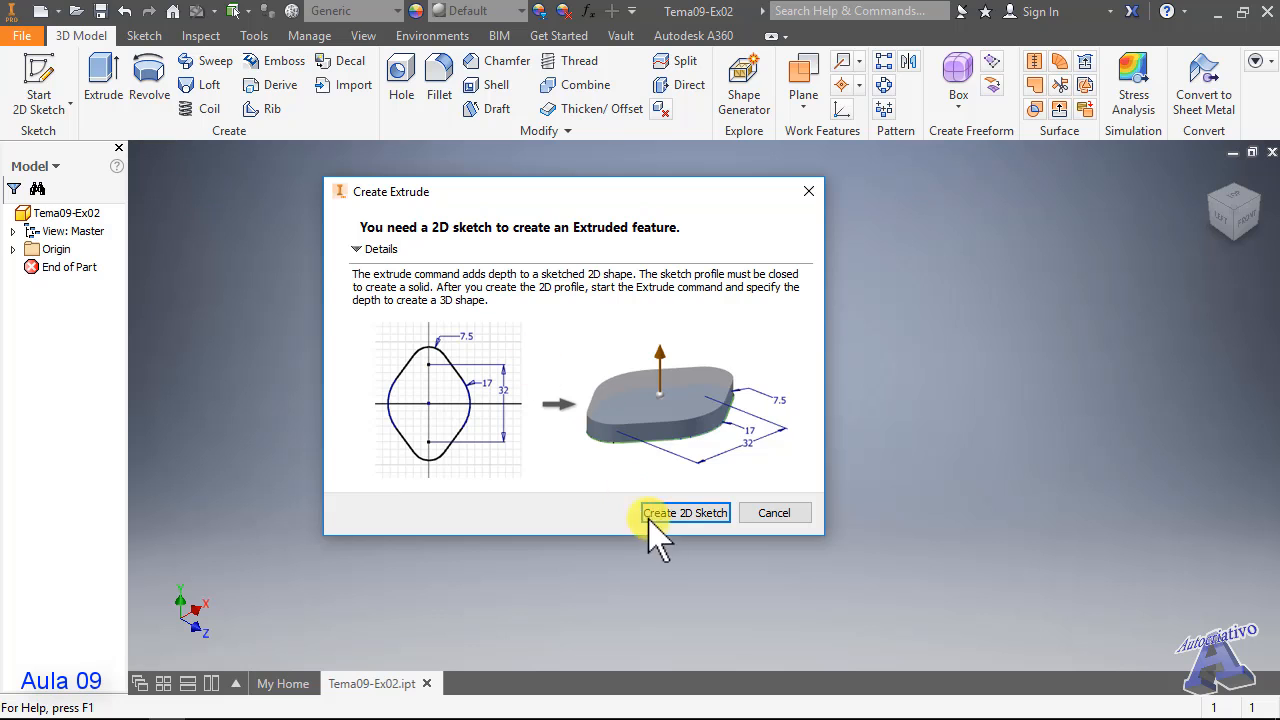
left_click(684, 514)
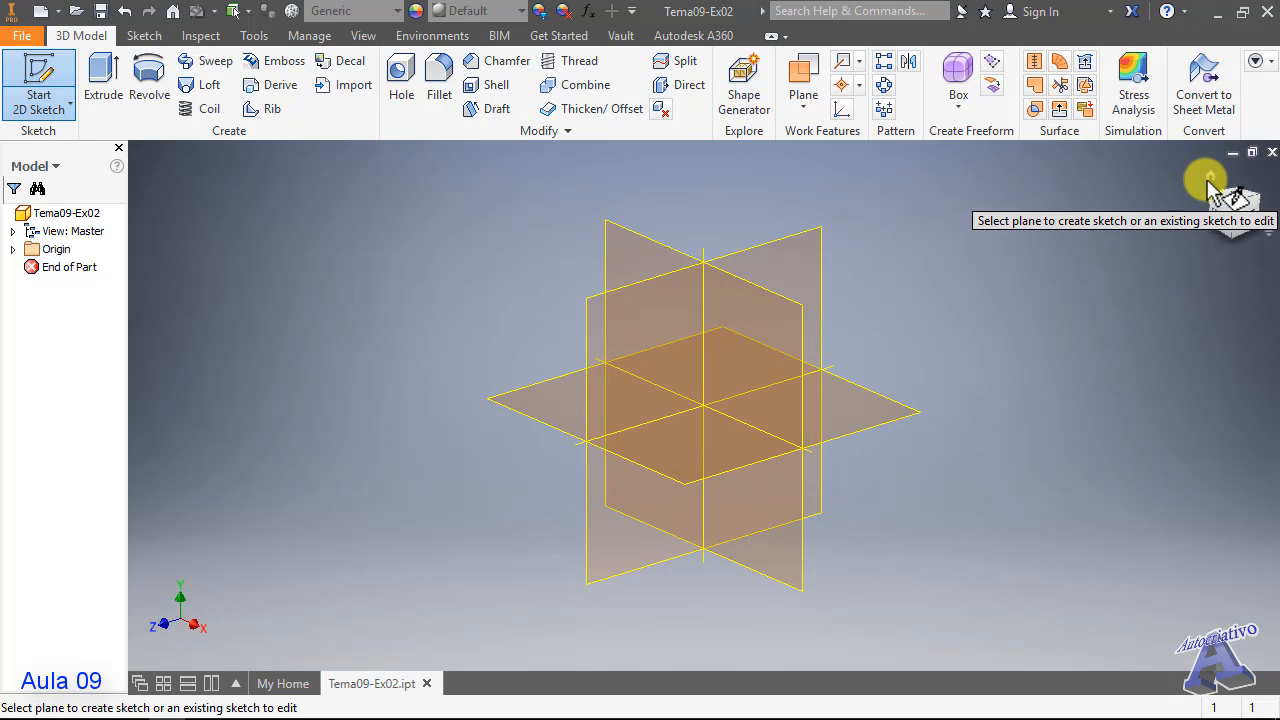
left_click(1214, 198)
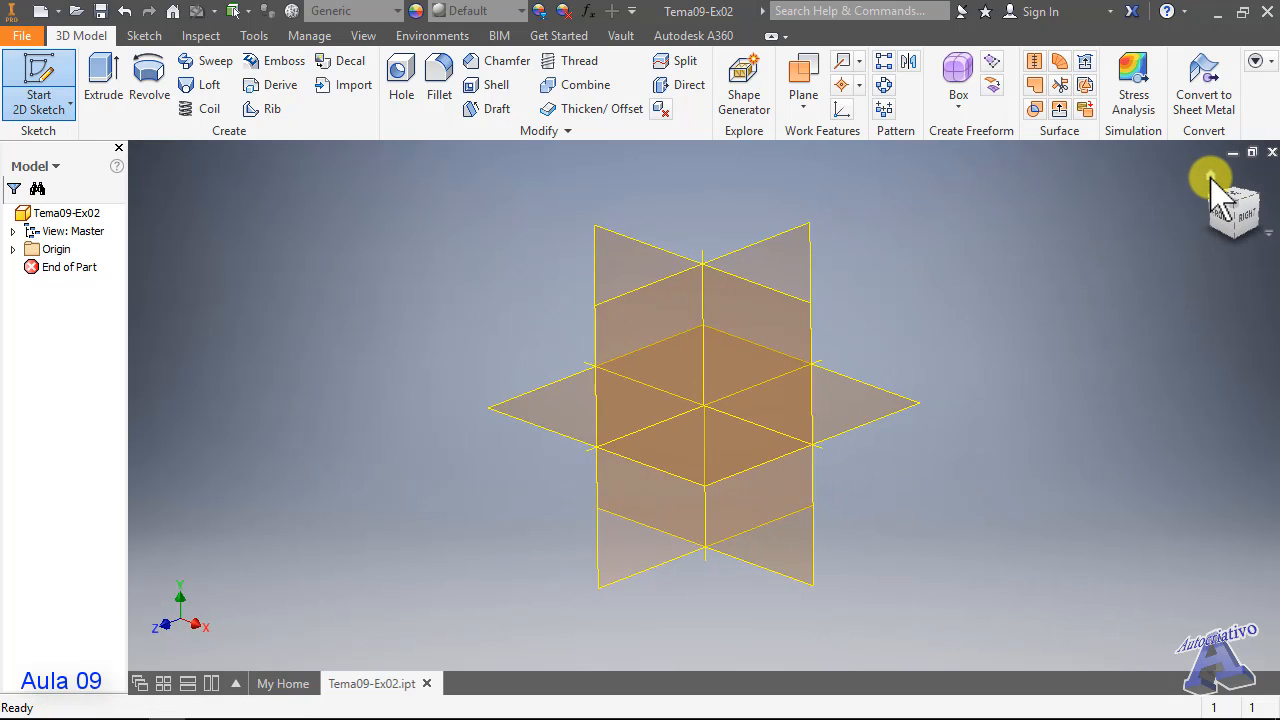
left_click(845, 383)
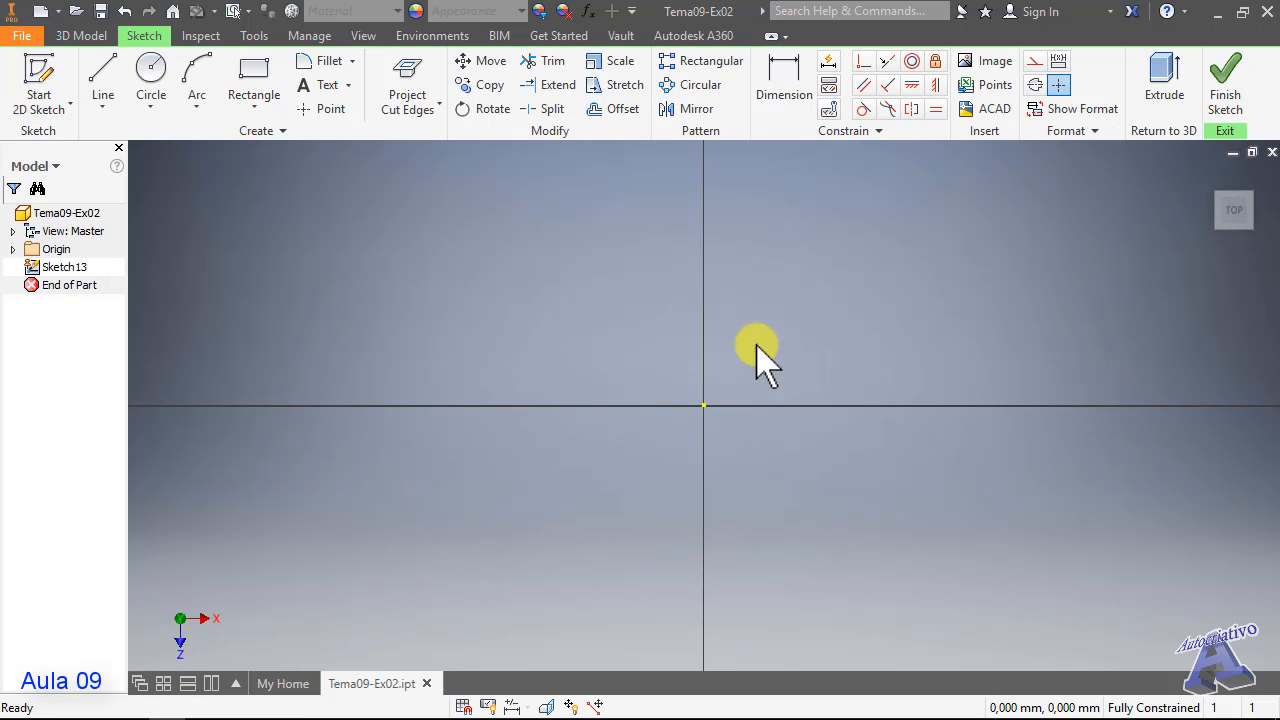
- Sketch a vertical centerline about 29 mm long passing through the origin
left_click(100, 80)
left_click(1036, 84)
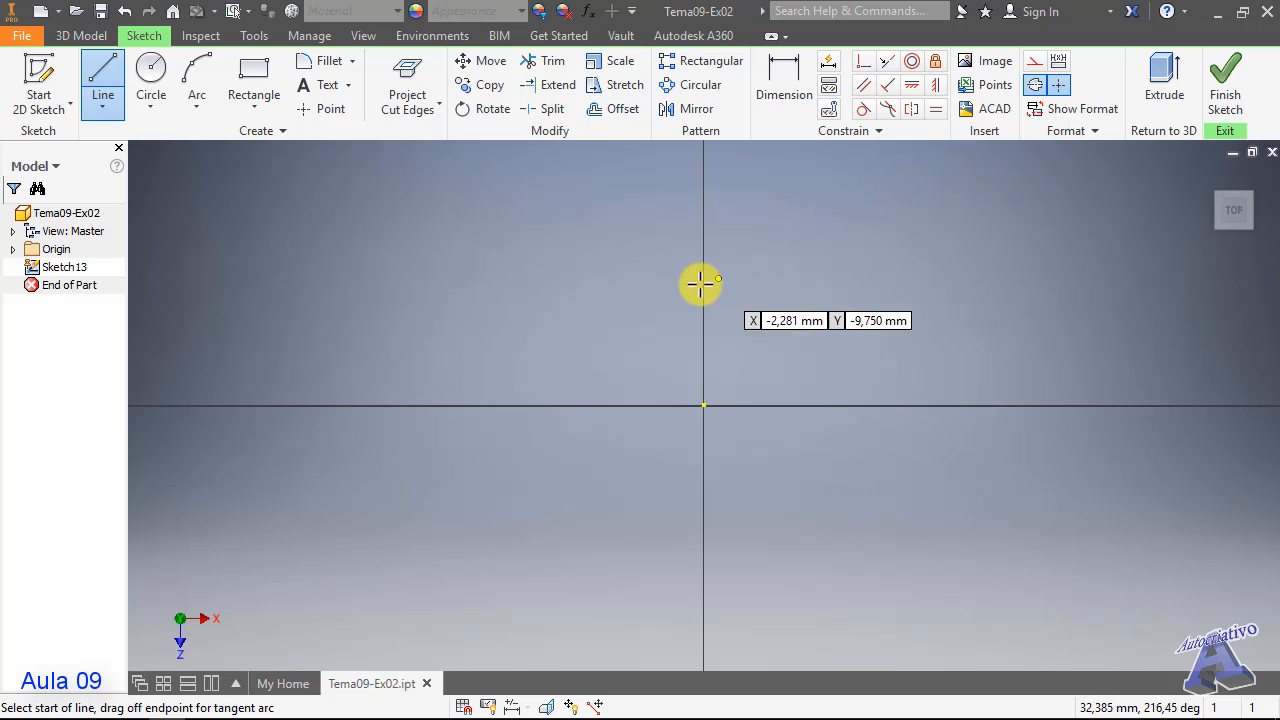
left_click(701, 203)
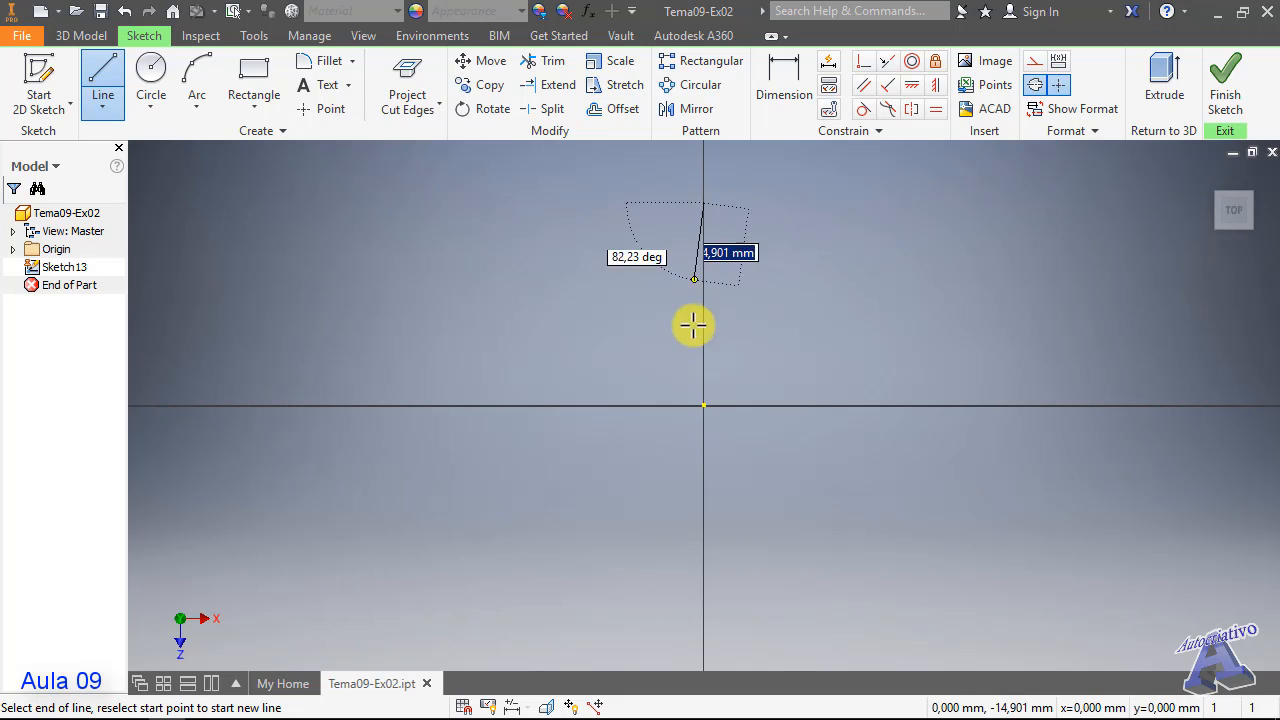
left_click(700, 600)
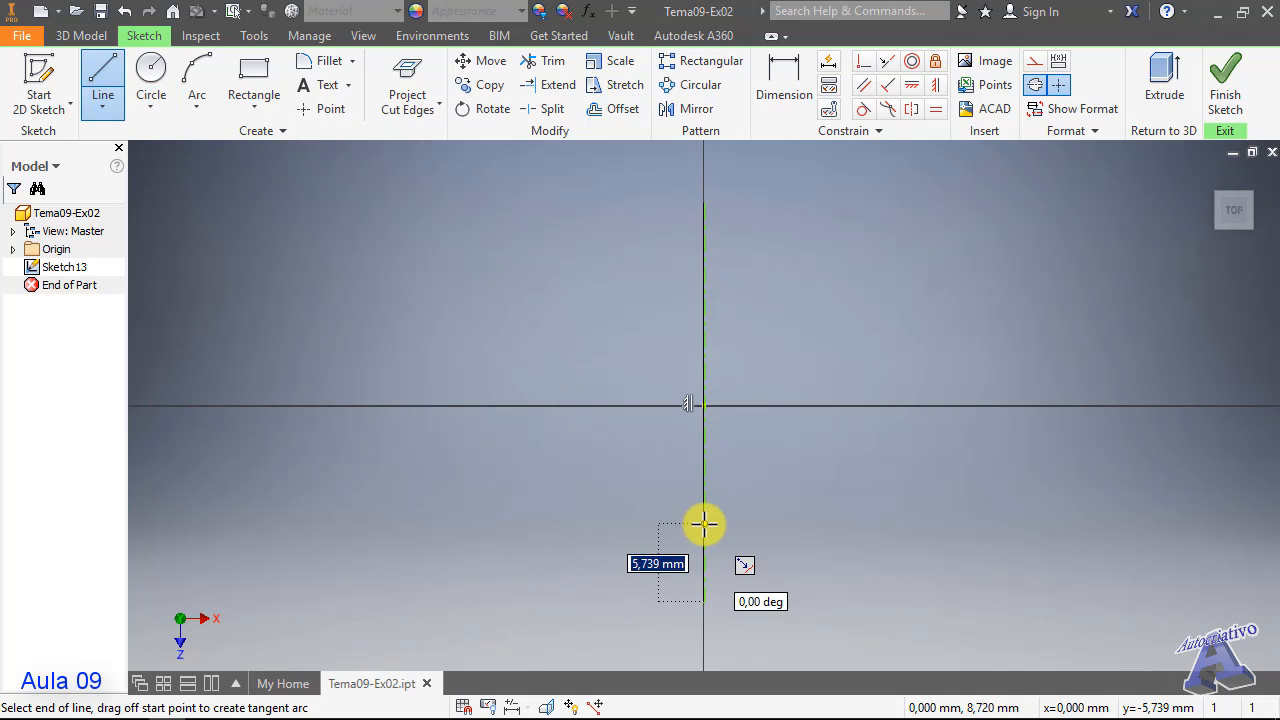
key("Escape")
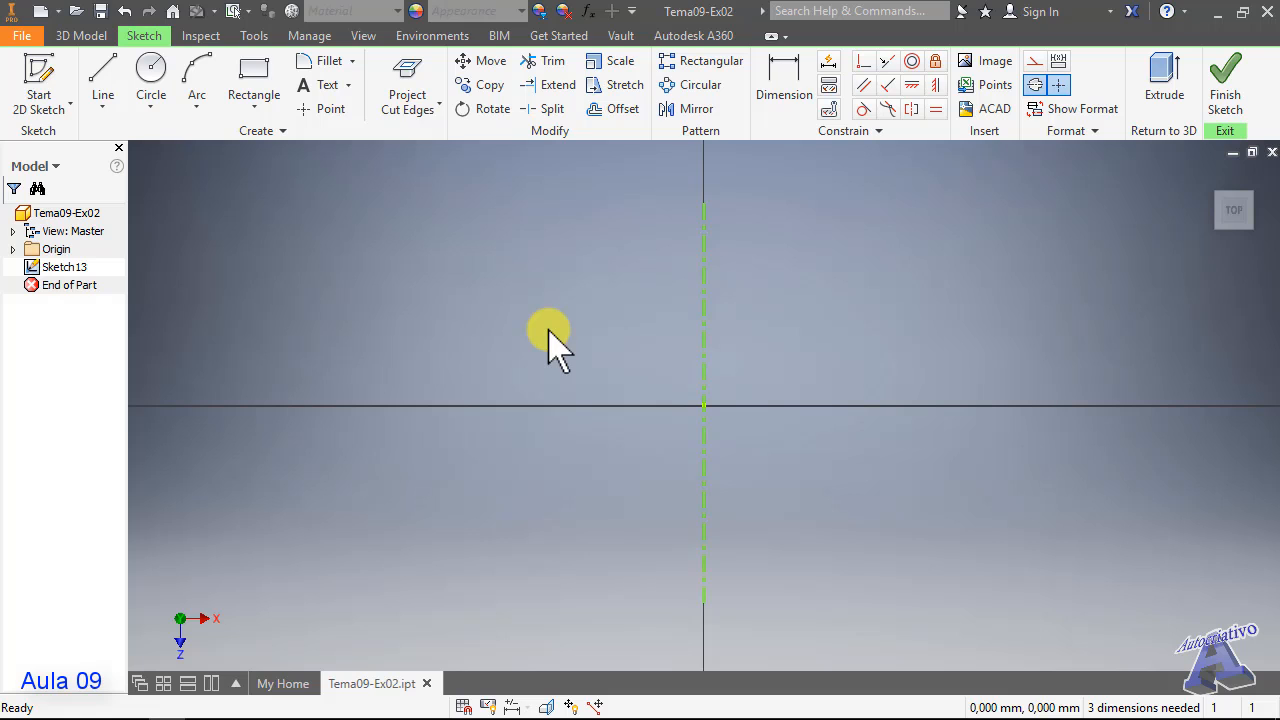
- Sketch a 16 mm diameter circle to the left of the centerline, centred level with the origin
left_click(151, 68)
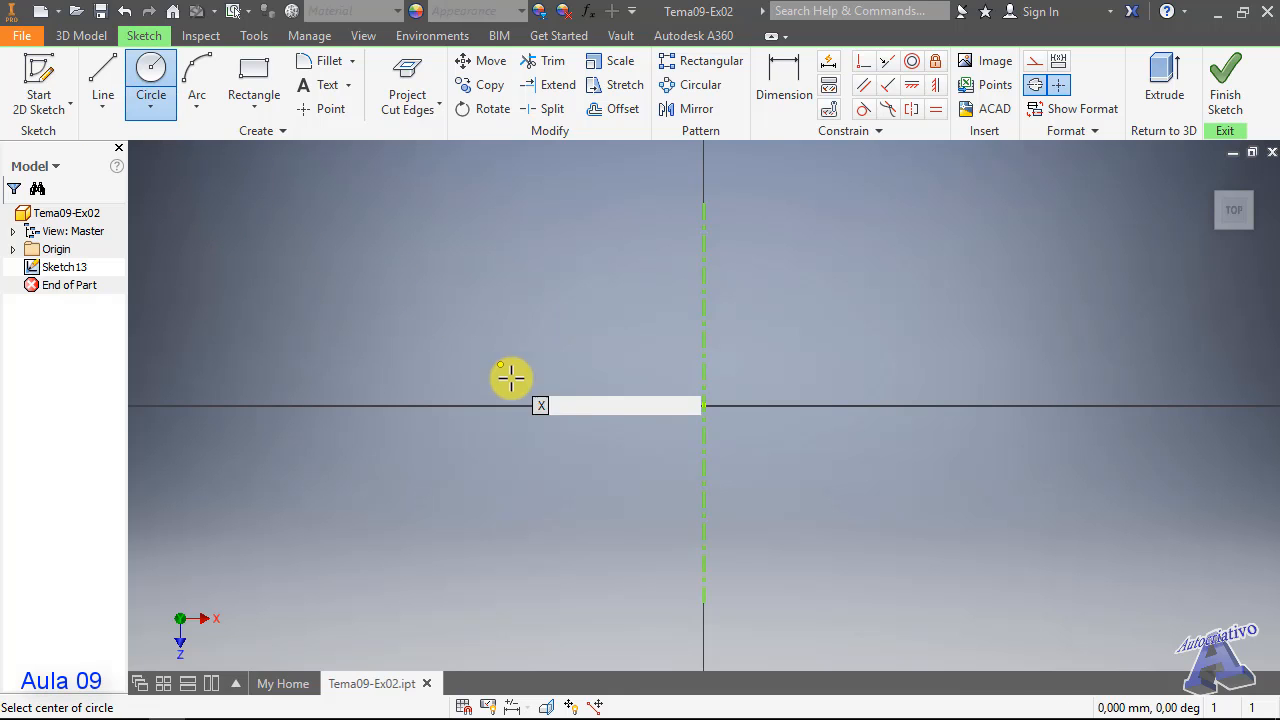
left_click(506, 406)
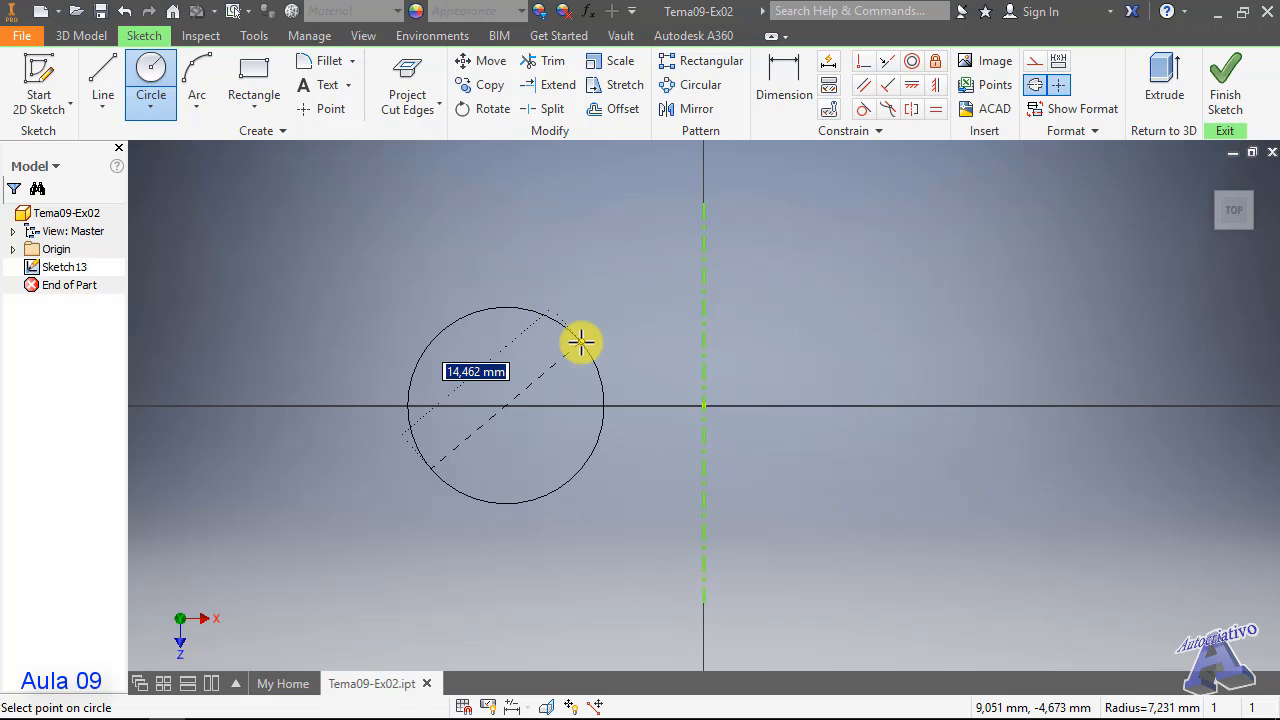
key("Return")
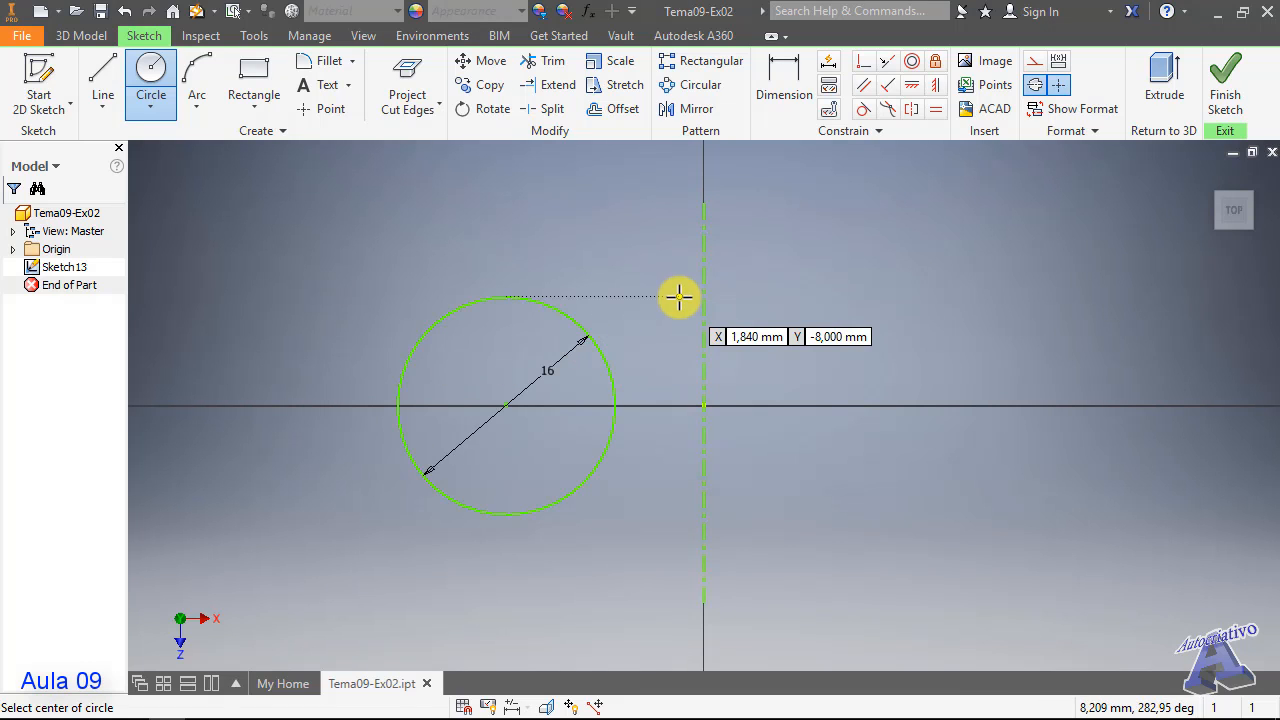
key("Escape")
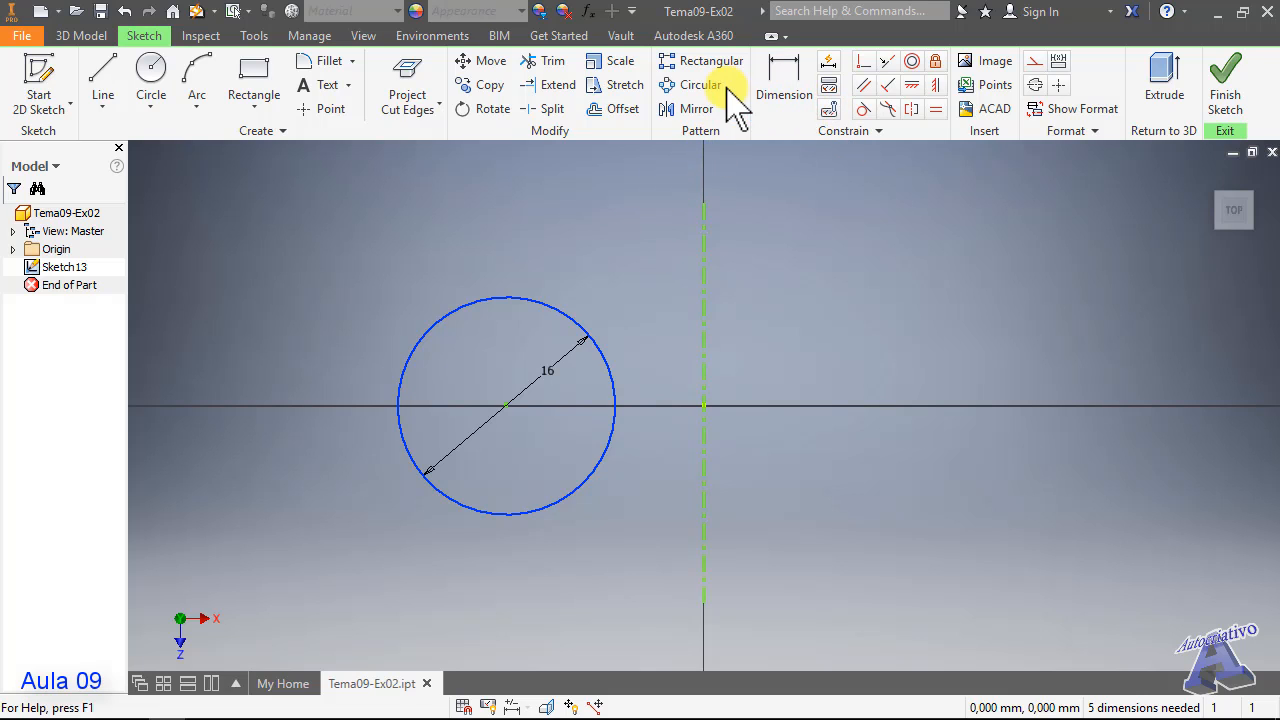
- Mirror the 16 mm circle across the vertical centerline
left_click(688, 109)
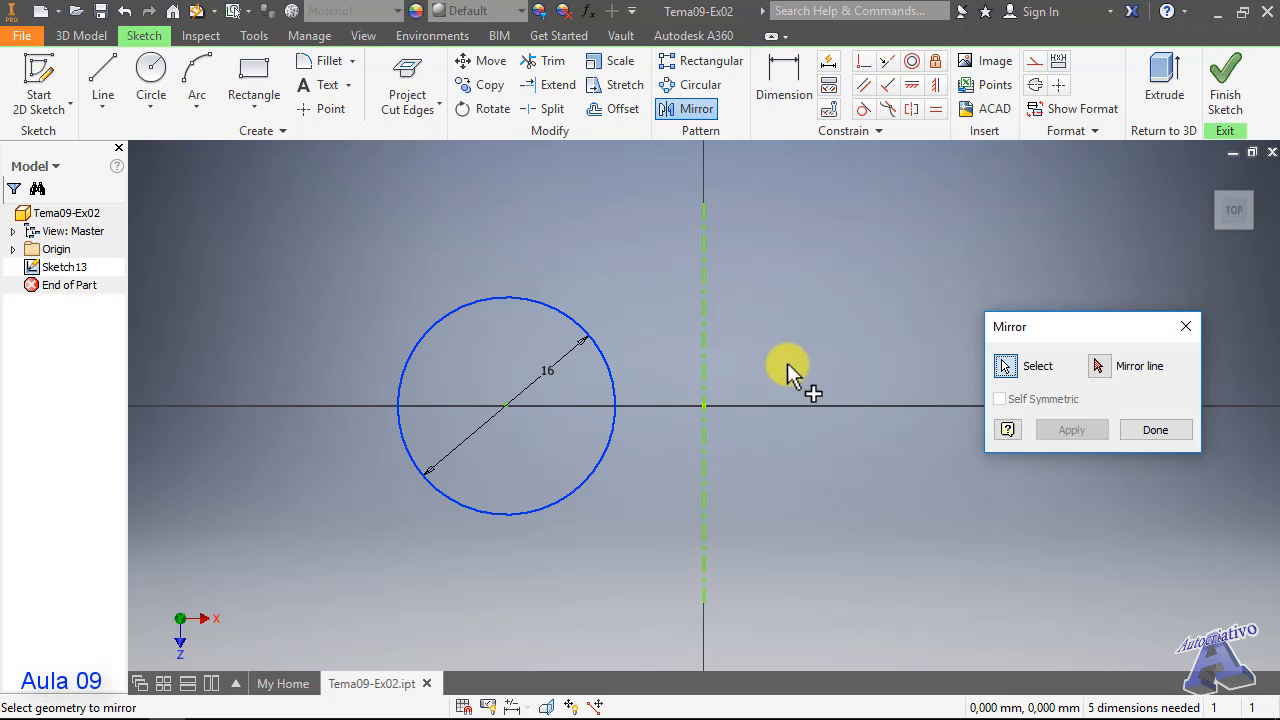
left_click(1100, 367)
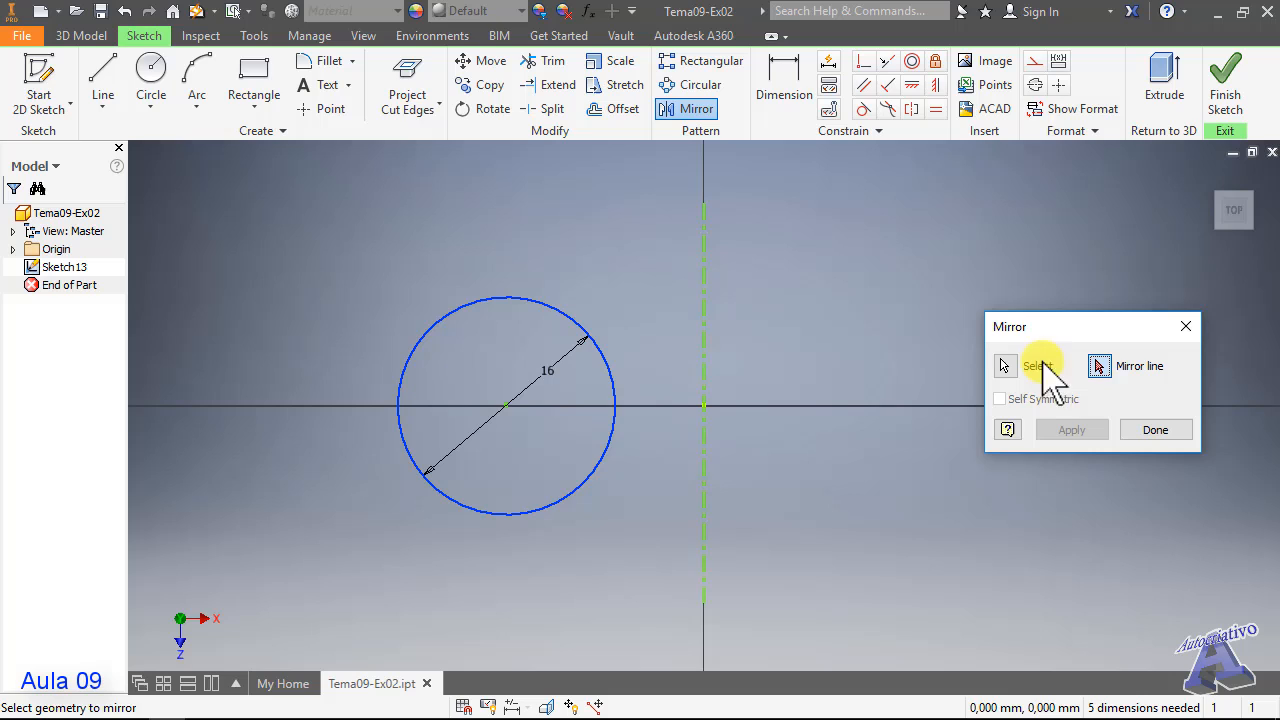
left_click(703, 345)
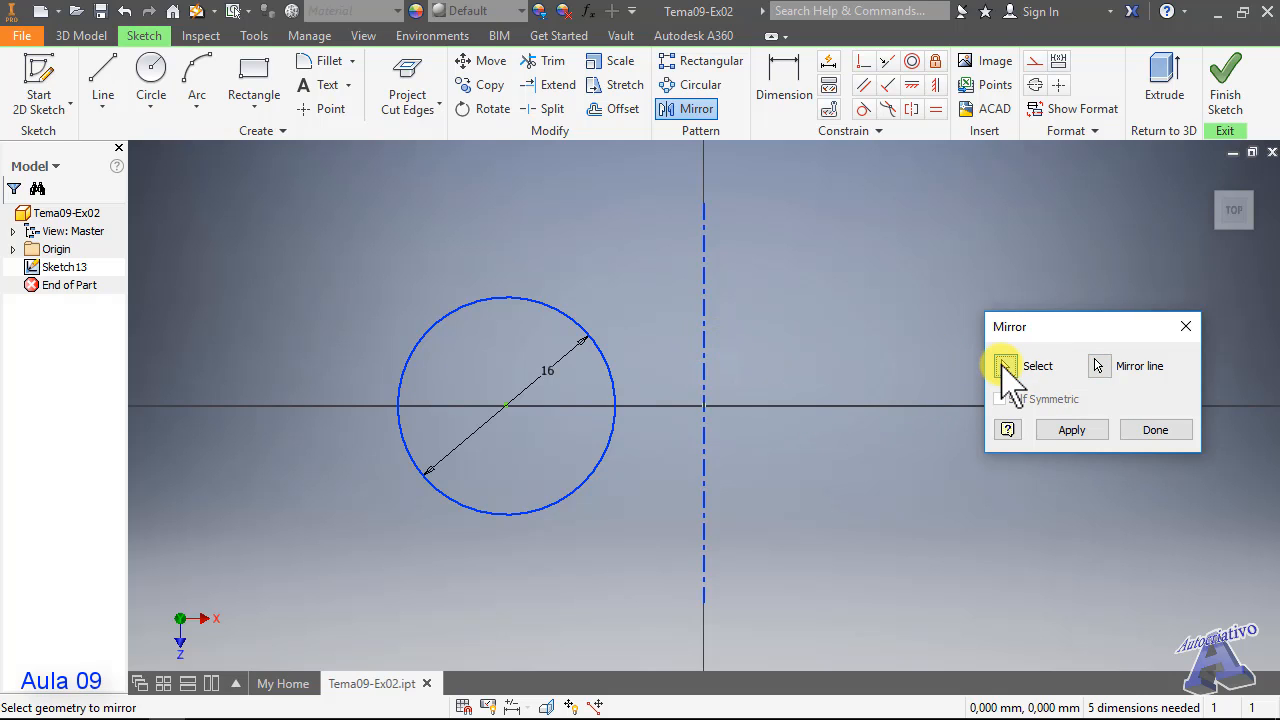
left_click(1075, 432)
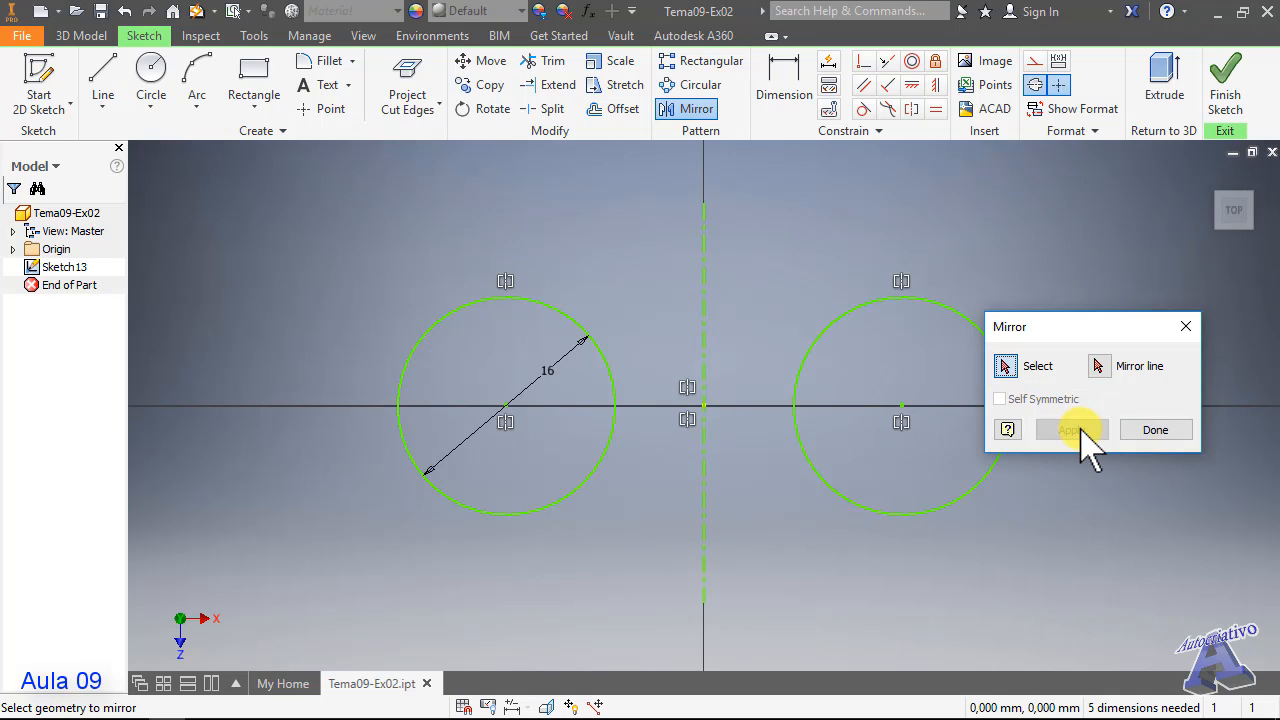
left_click(1155, 432)
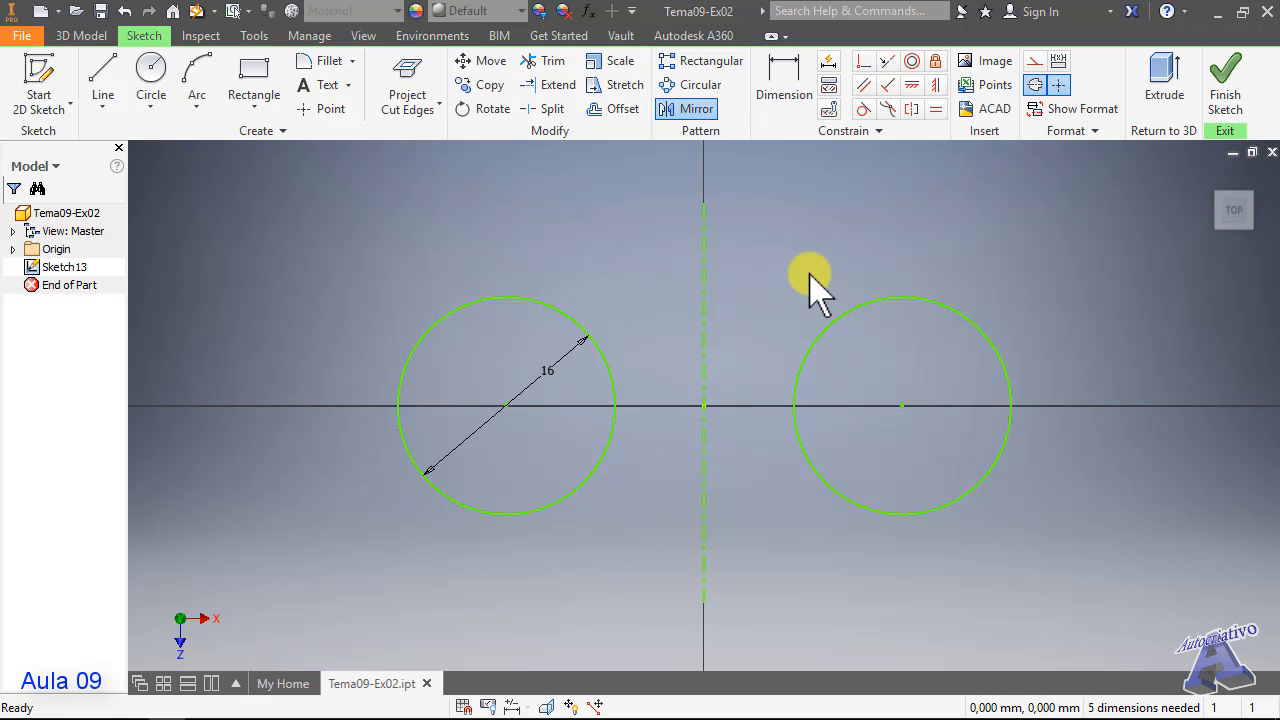
- Dimension the horizontal distance between the two circle centres and set it to 60 mm
left_click(783, 88)
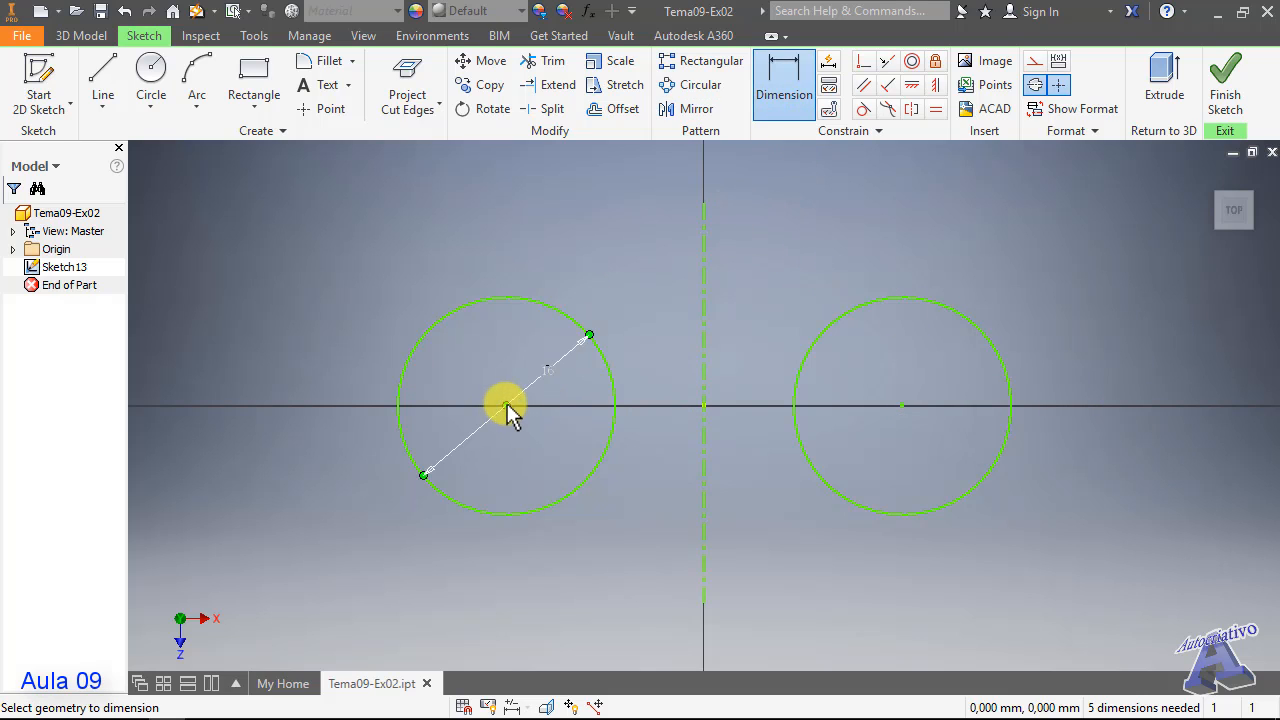
left_click(901, 404)
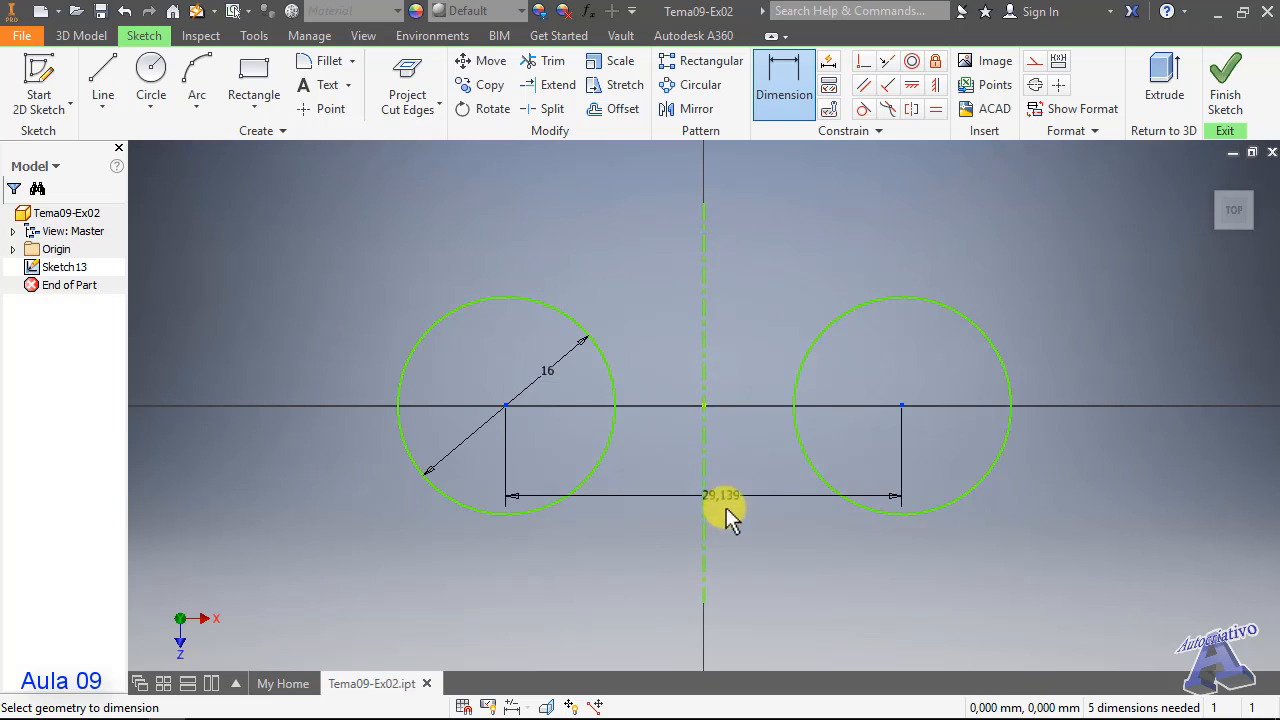
left_click(740, 605)
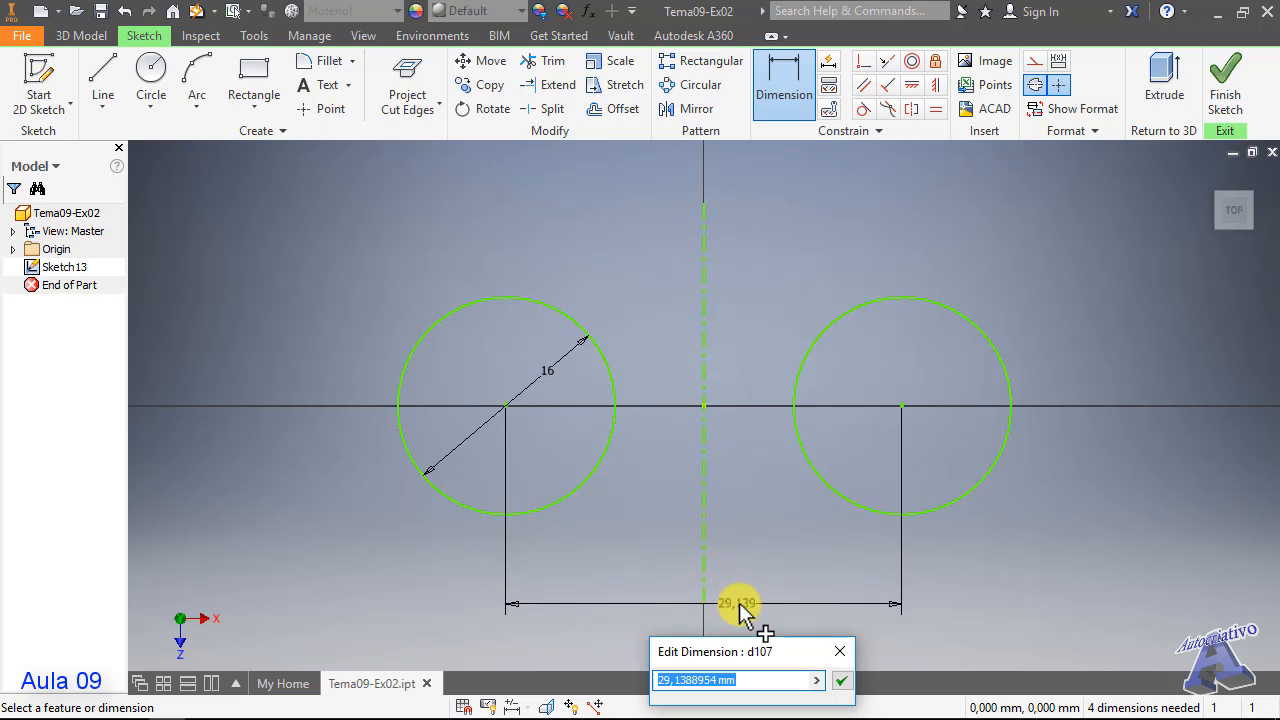
key("Return")
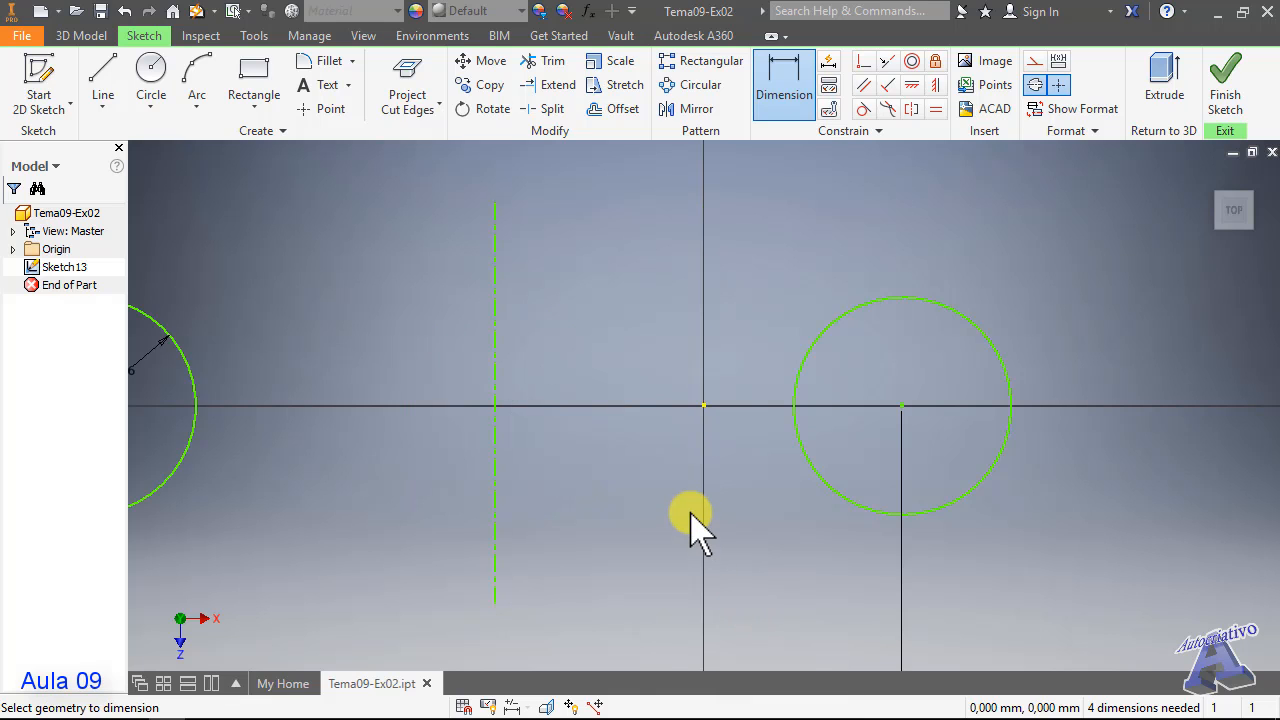
- Constrain the vertical centerline coincident with the sketch origin
scroll(692, 522, "down", 5)
scroll(692, 522, "up", 3)
scroll(695, 521, "down", 2)
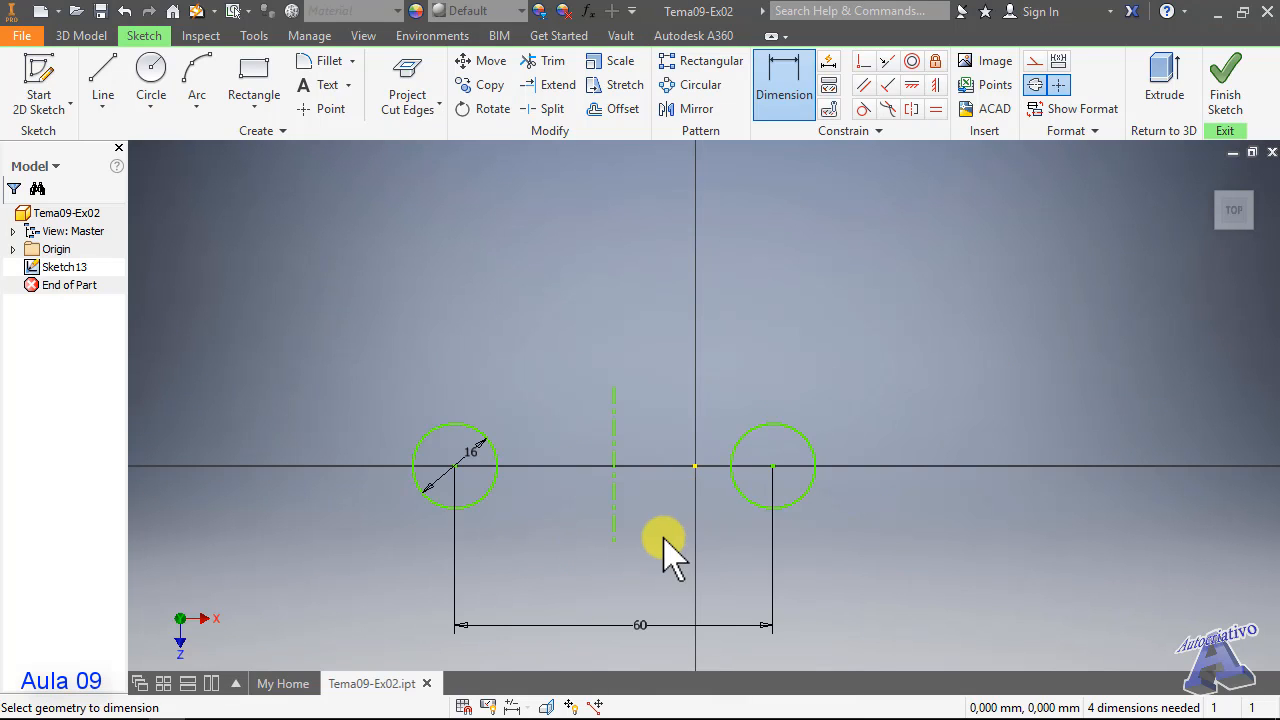
middle_click_drag(668, 548, 663, 506)
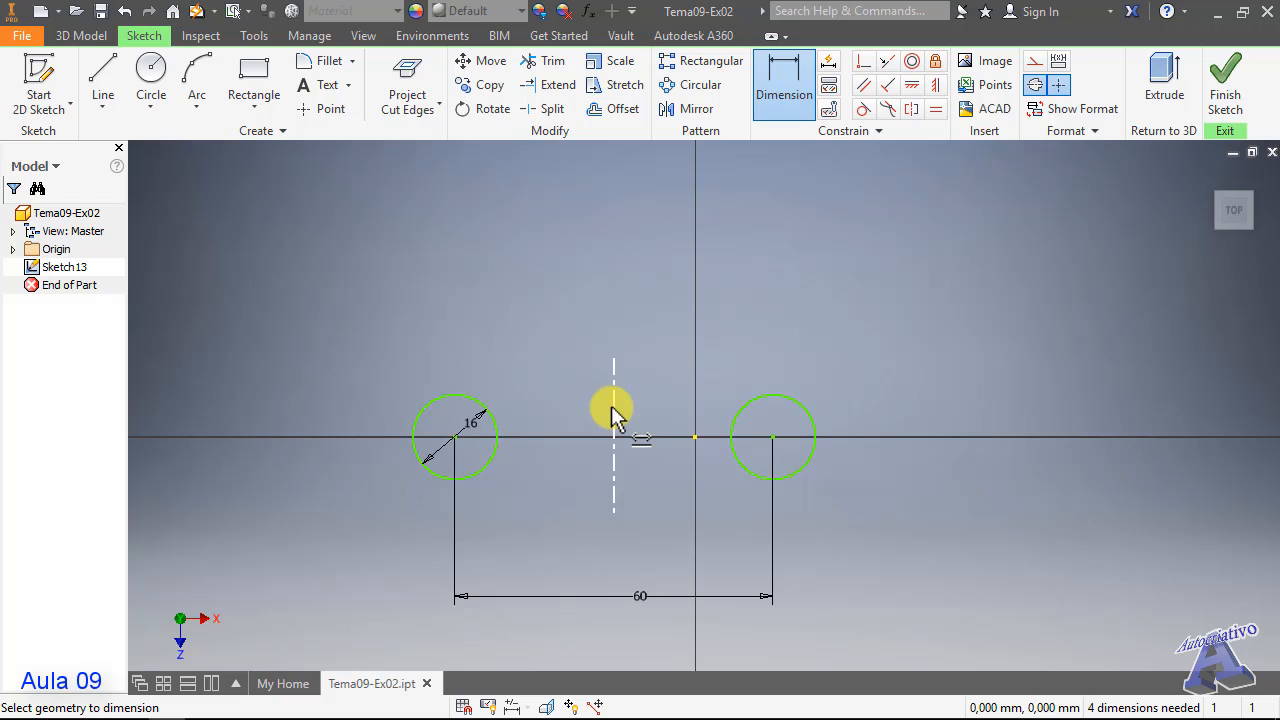
left_click(864, 61)
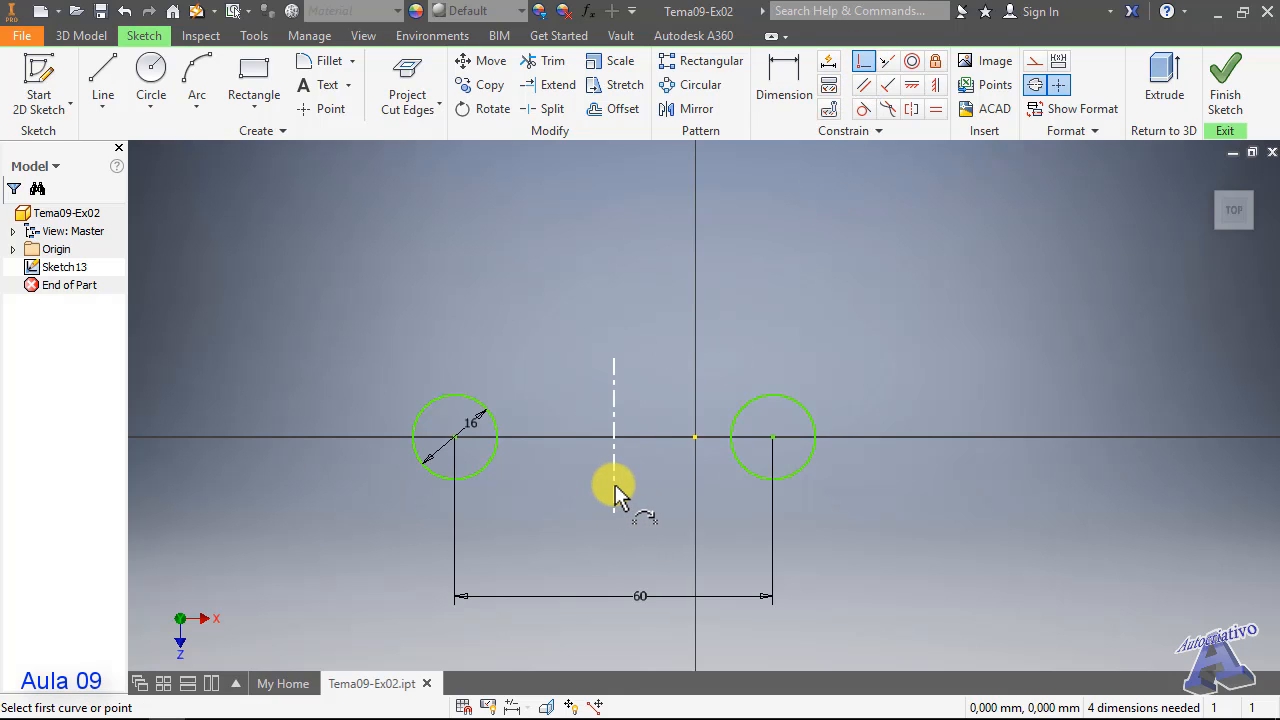
left_click(613, 485)
left_click(697, 437)
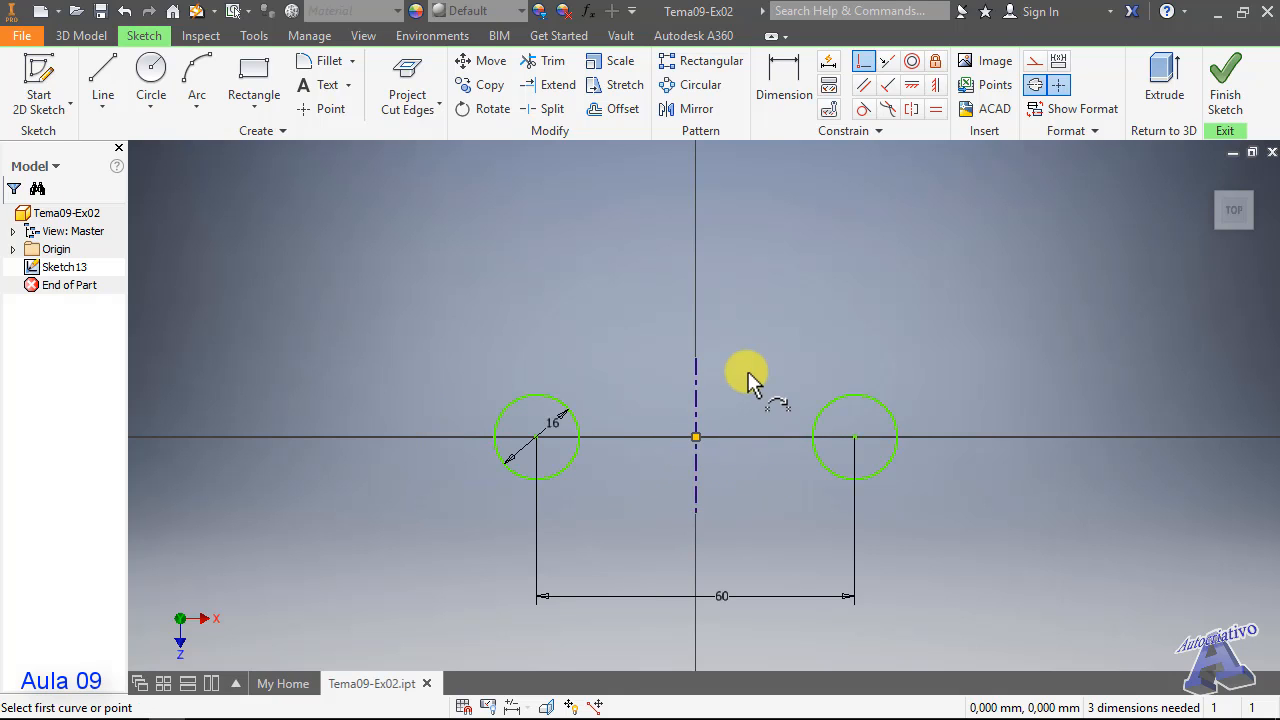
- Draw a 30 mm diameter circle concentric with each of the two 16 mm circles
left_click(151, 72)
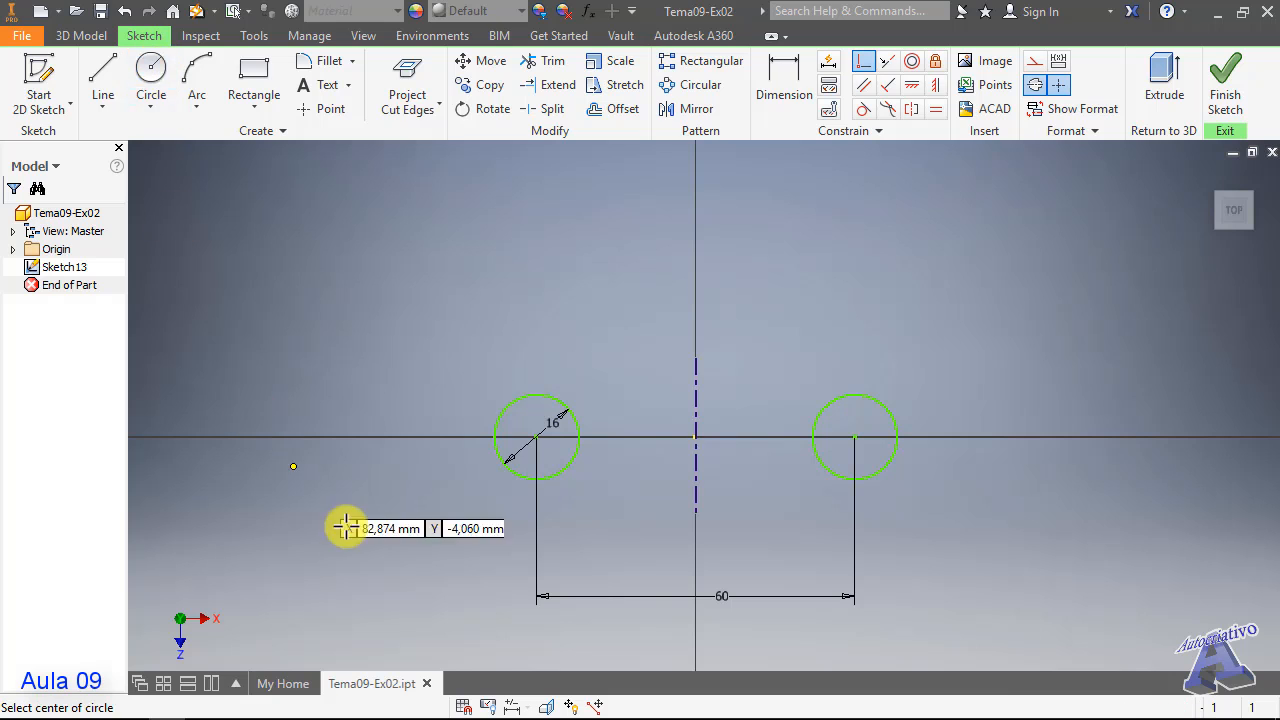
left_click(537, 437)
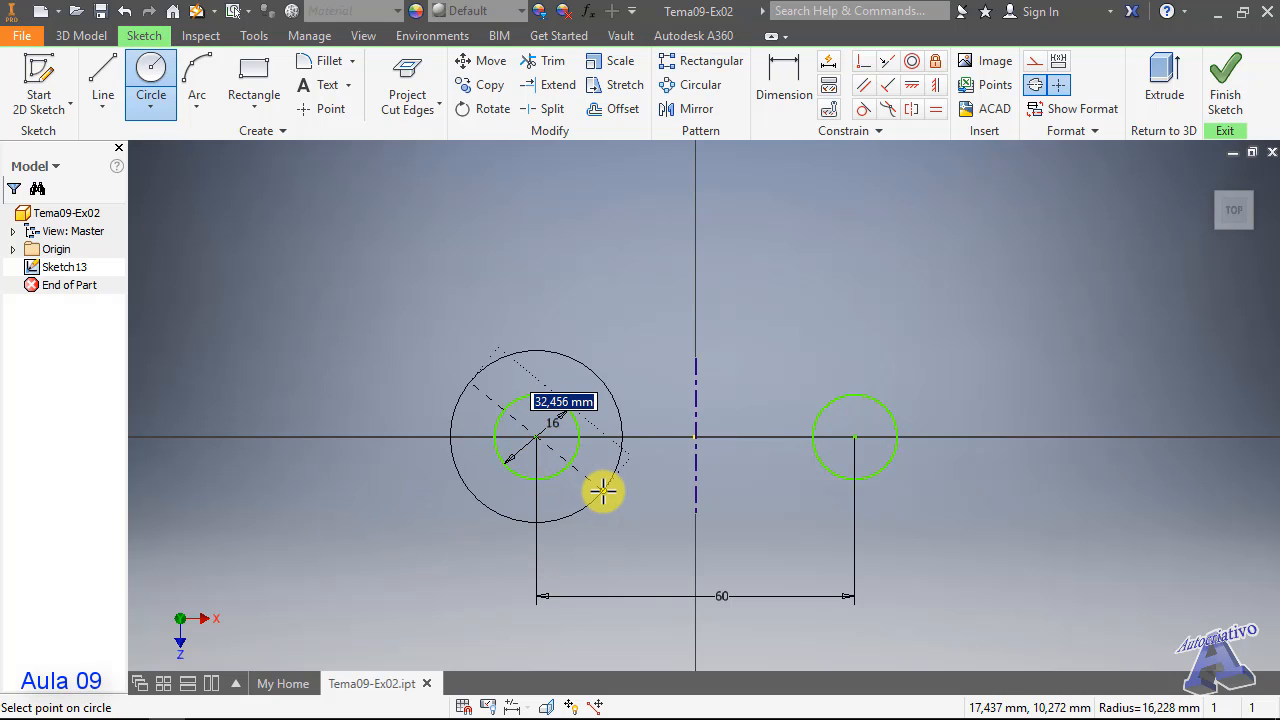
type("30")
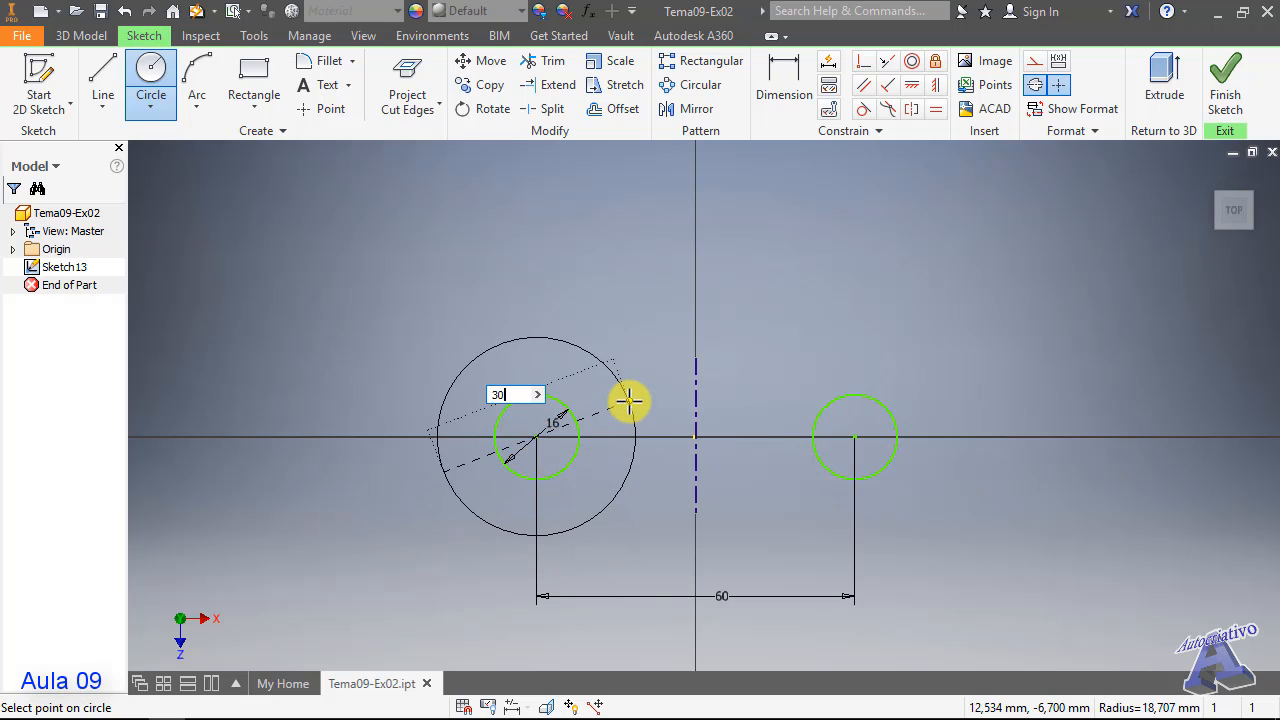
key("Return")
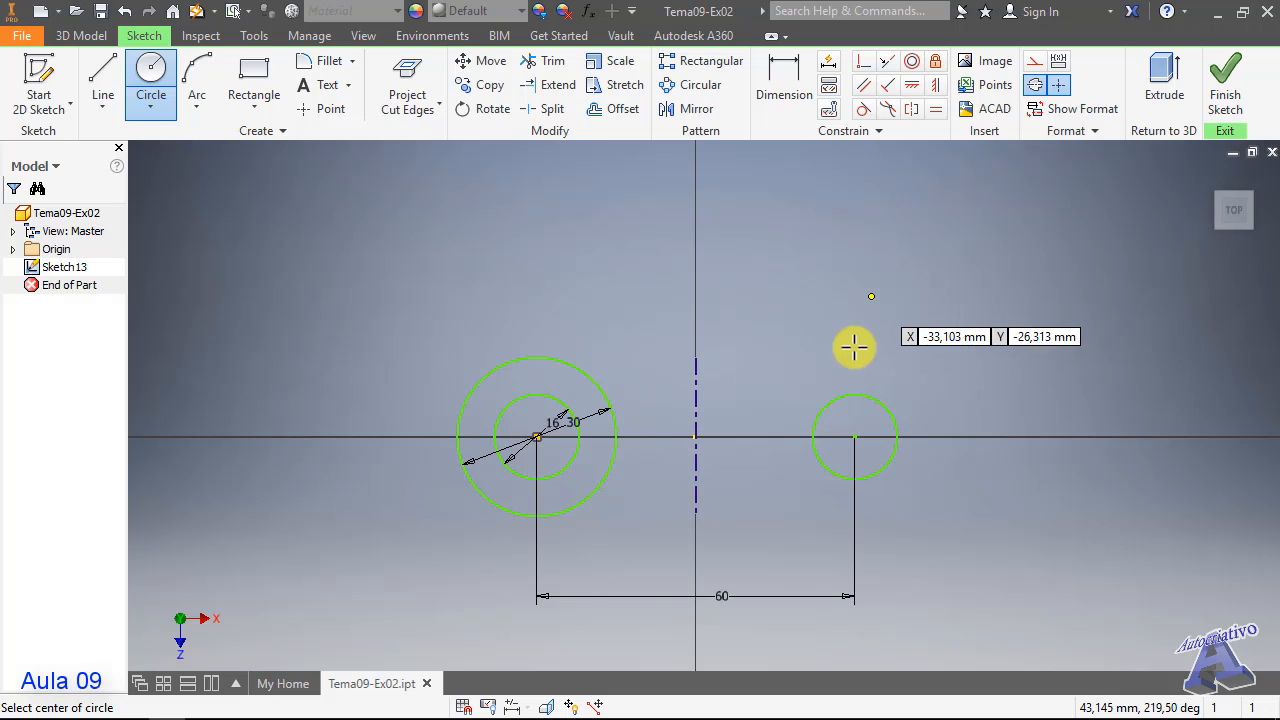
left_click(855, 437)
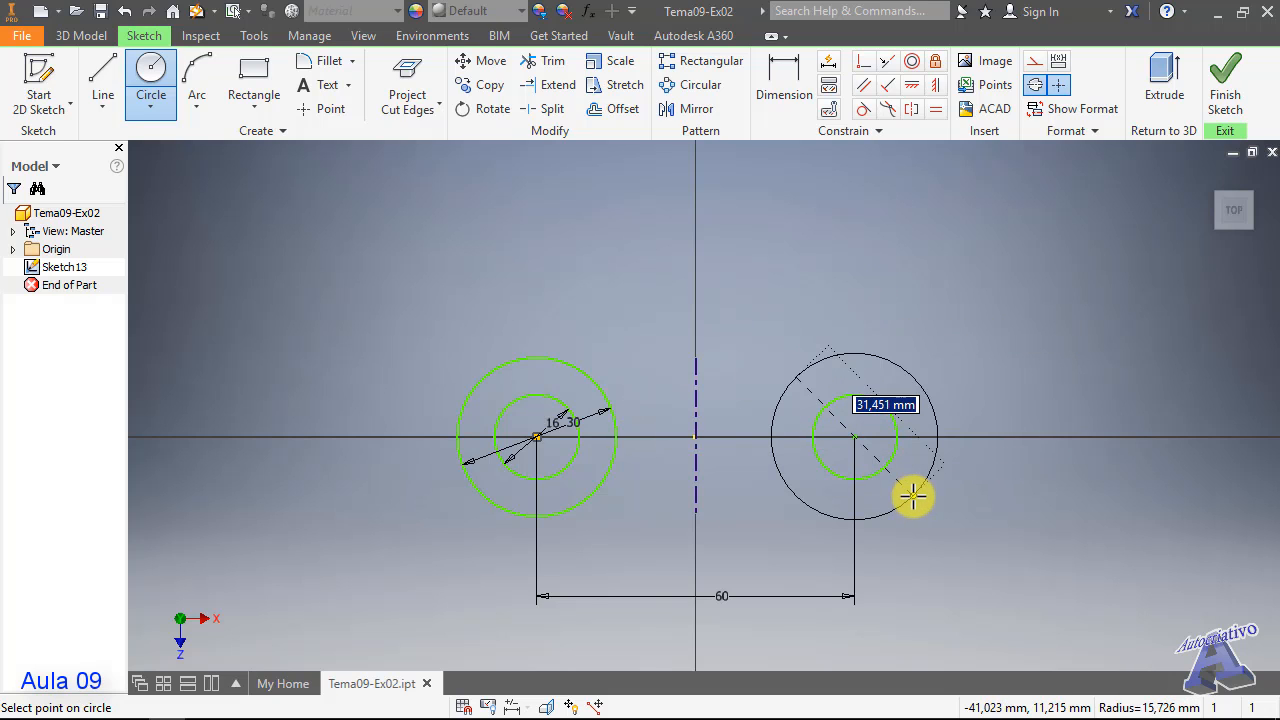
type("30")
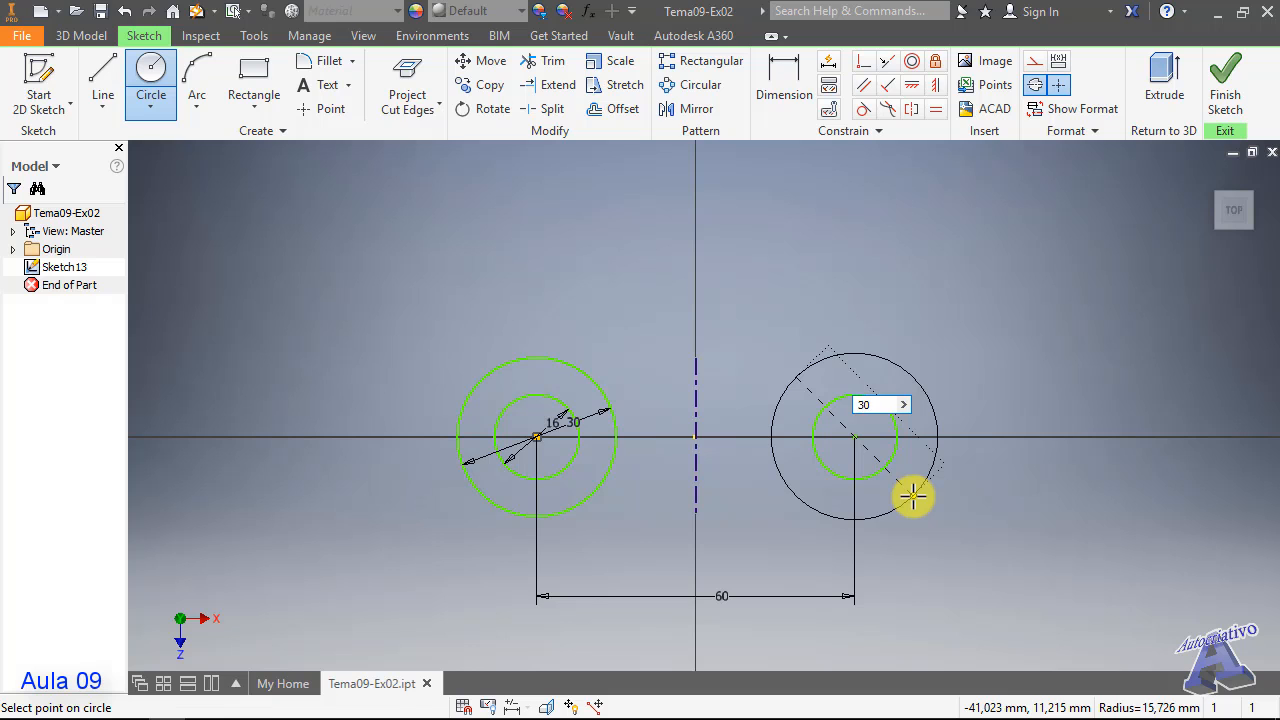
key("Return")
key("Escape")
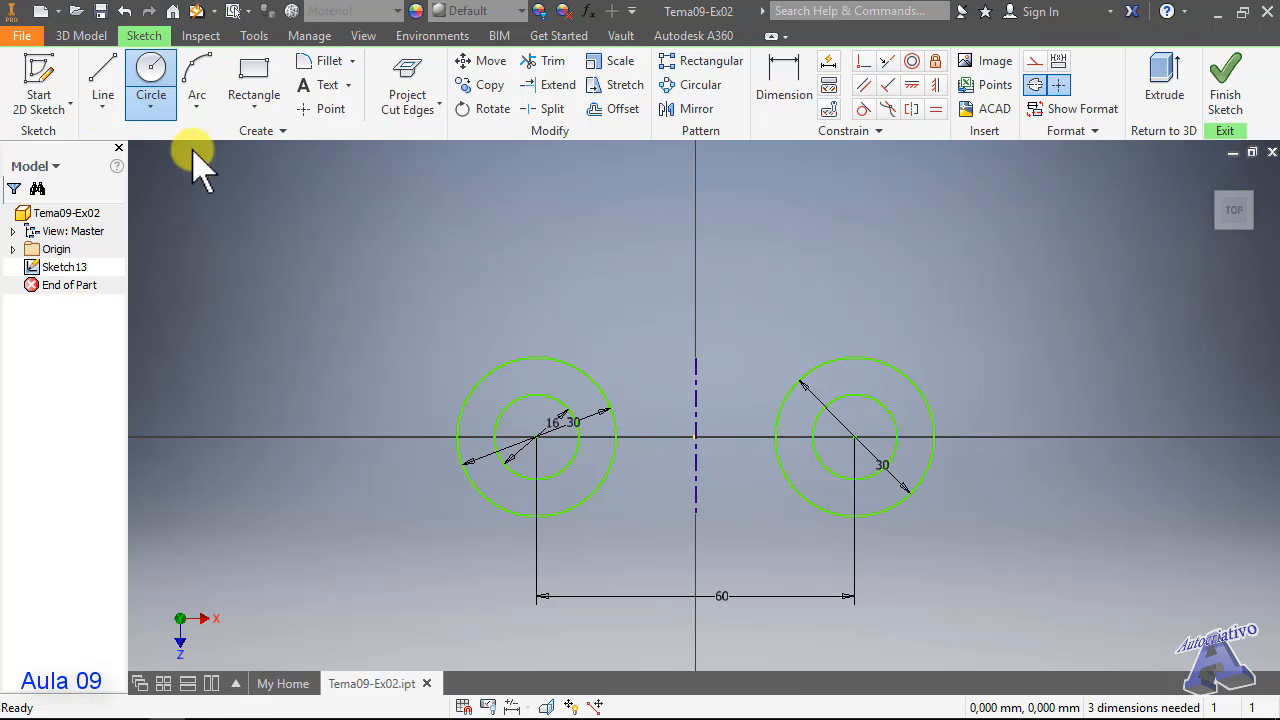
- Draw a horizontal line joining the top points of the two 30 mm circles and convert it from centerline to normal geometry
left_click(103, 88)
left_click(537, 356)
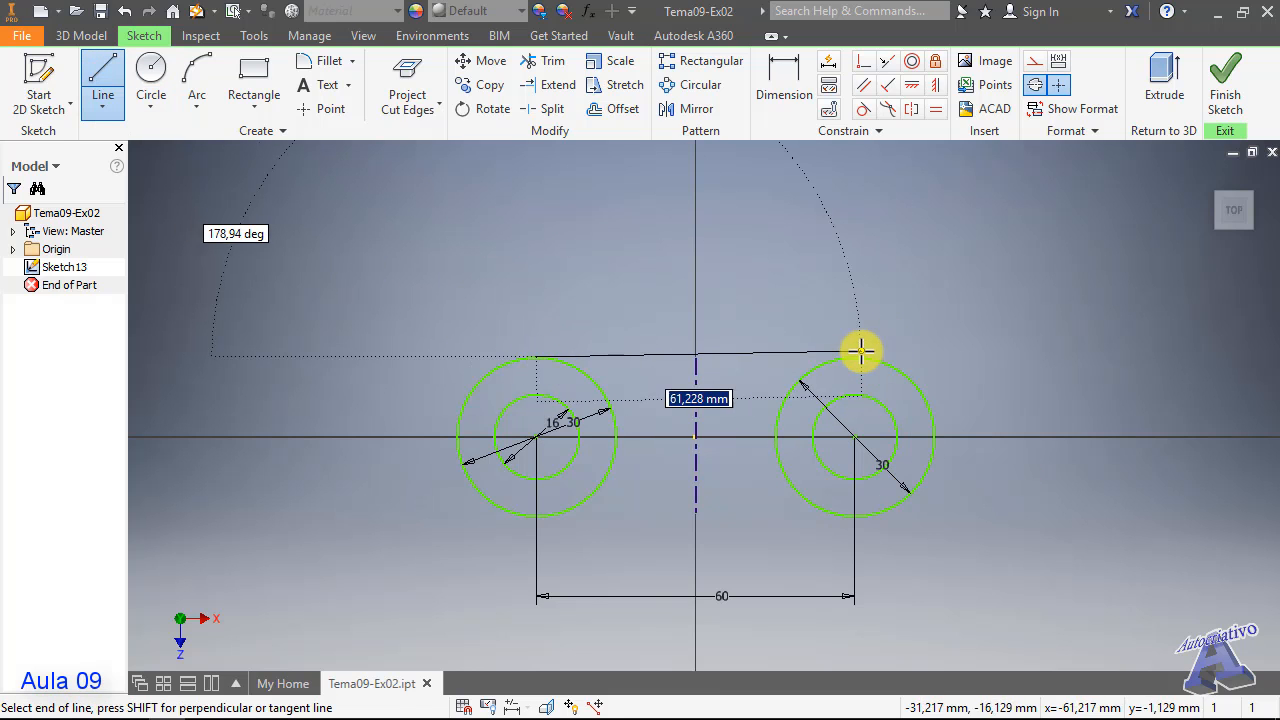
left_click(853, 351)
key("Escape")
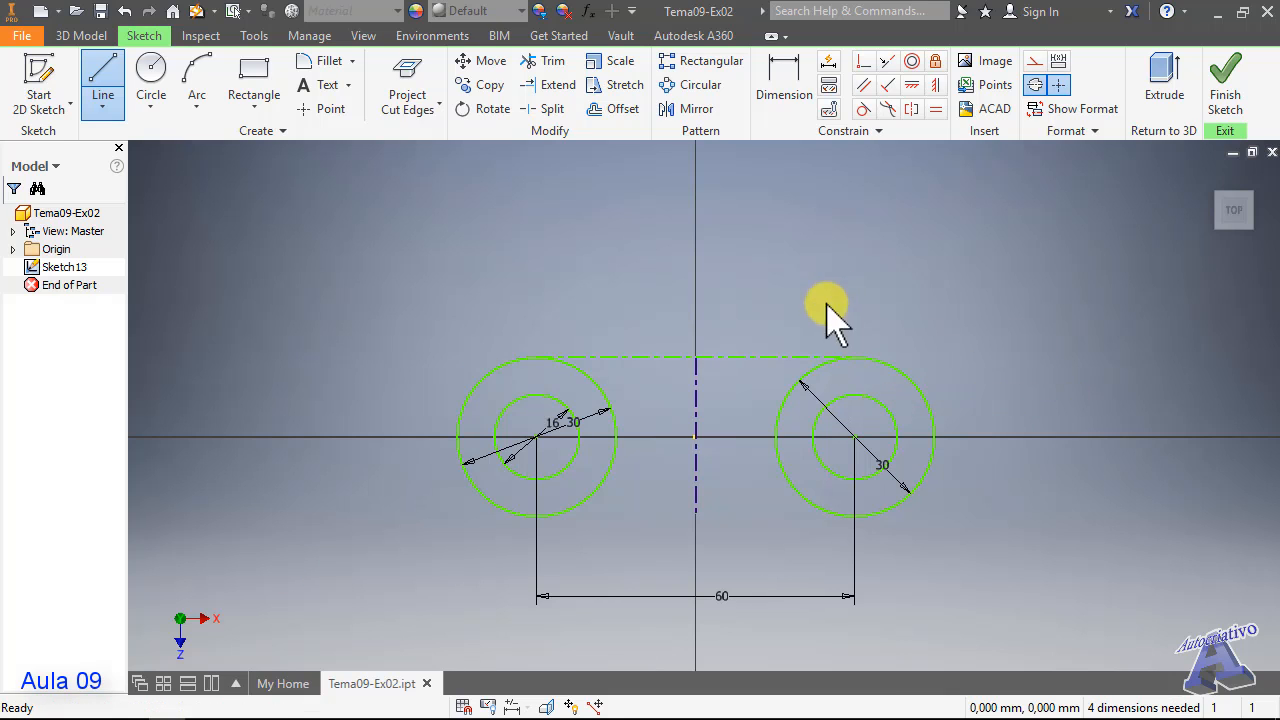
left_click(766, 357)
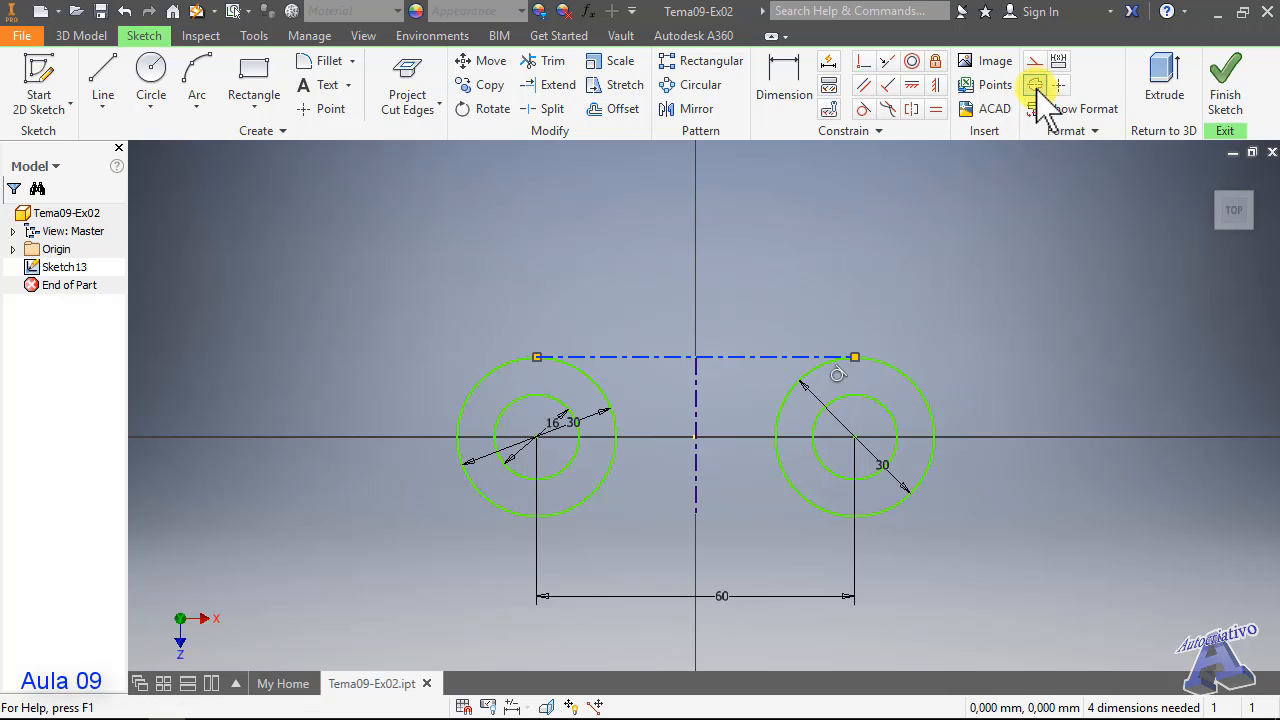
left_click(1036, 86)
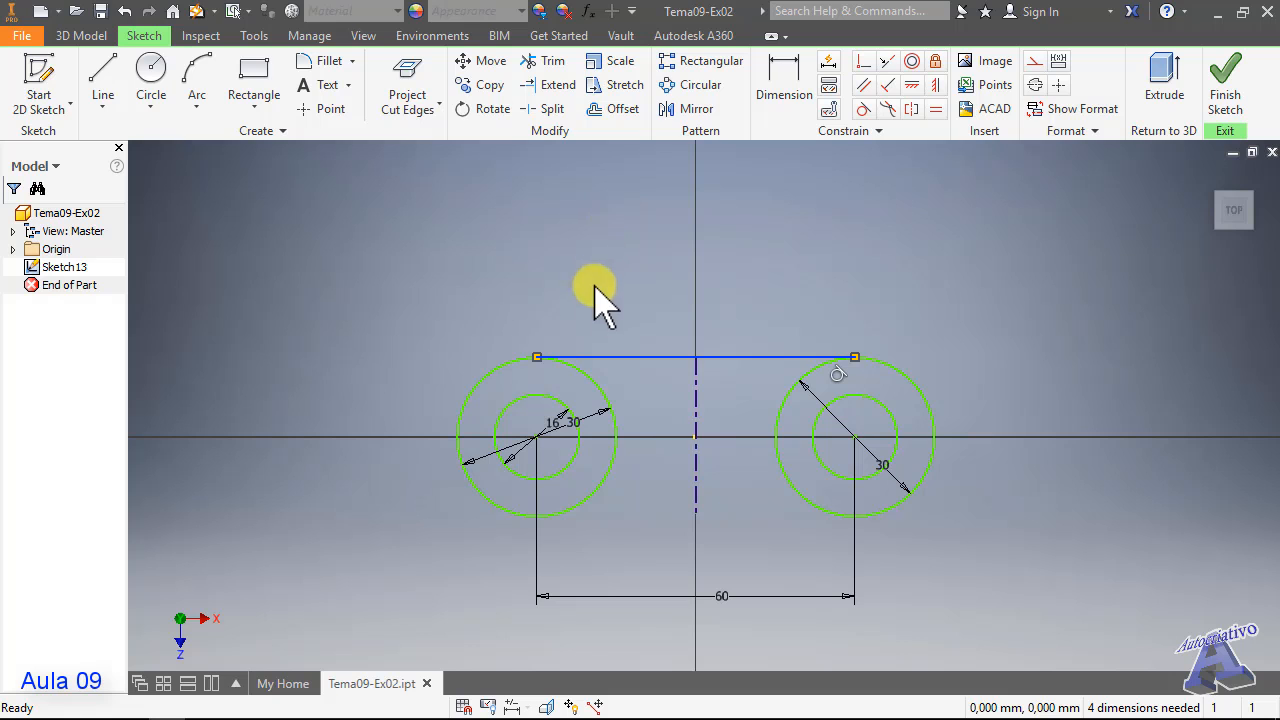
- Draw a horizontal line joining the bottom points of the two 30 mm circles and convert it from centerline to normal geometry
left_click(103, 80)
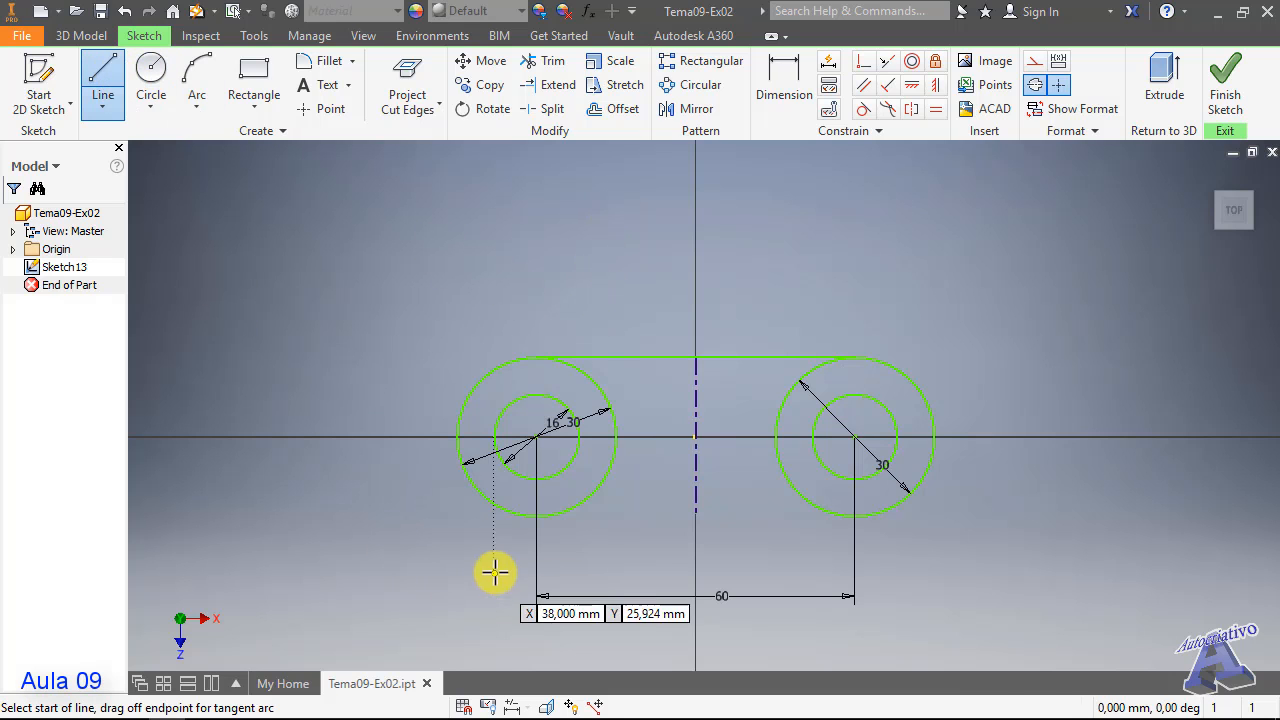
left_click(537, 515)
left_click(854, 516)
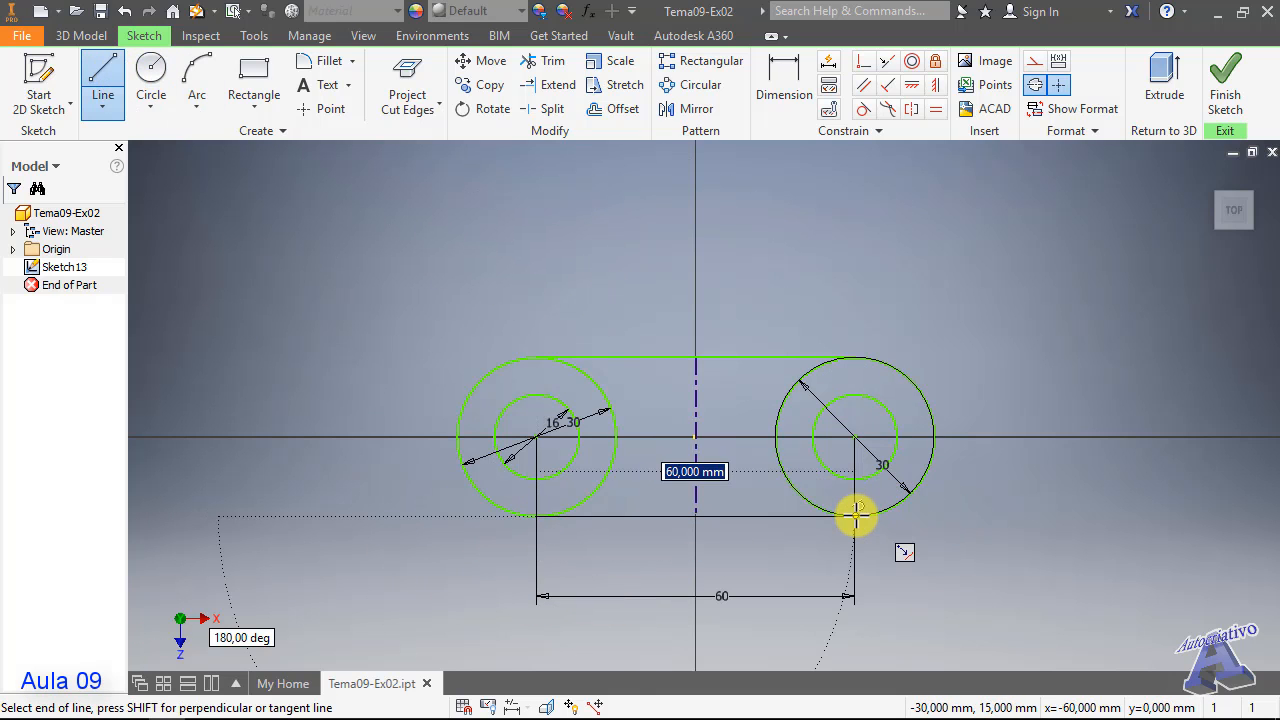
key("Escape")
key("Escape")
left_click(743, 516)
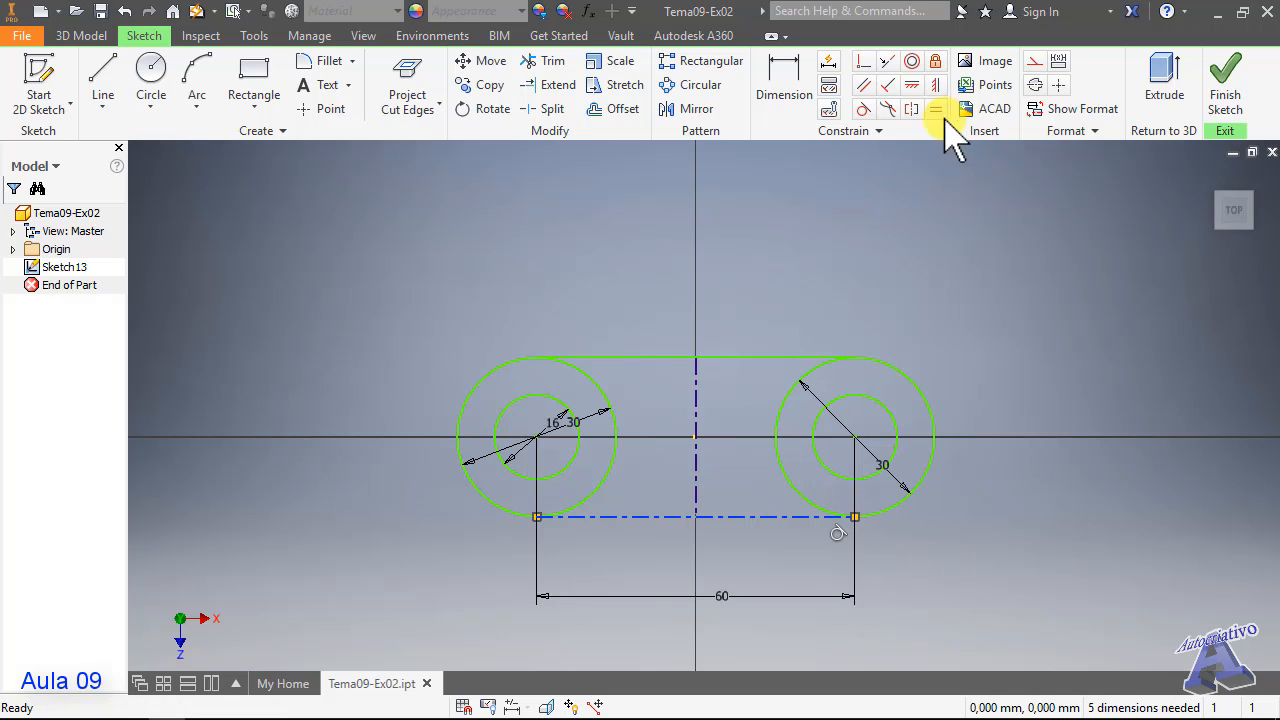
left_click(1036, 86)
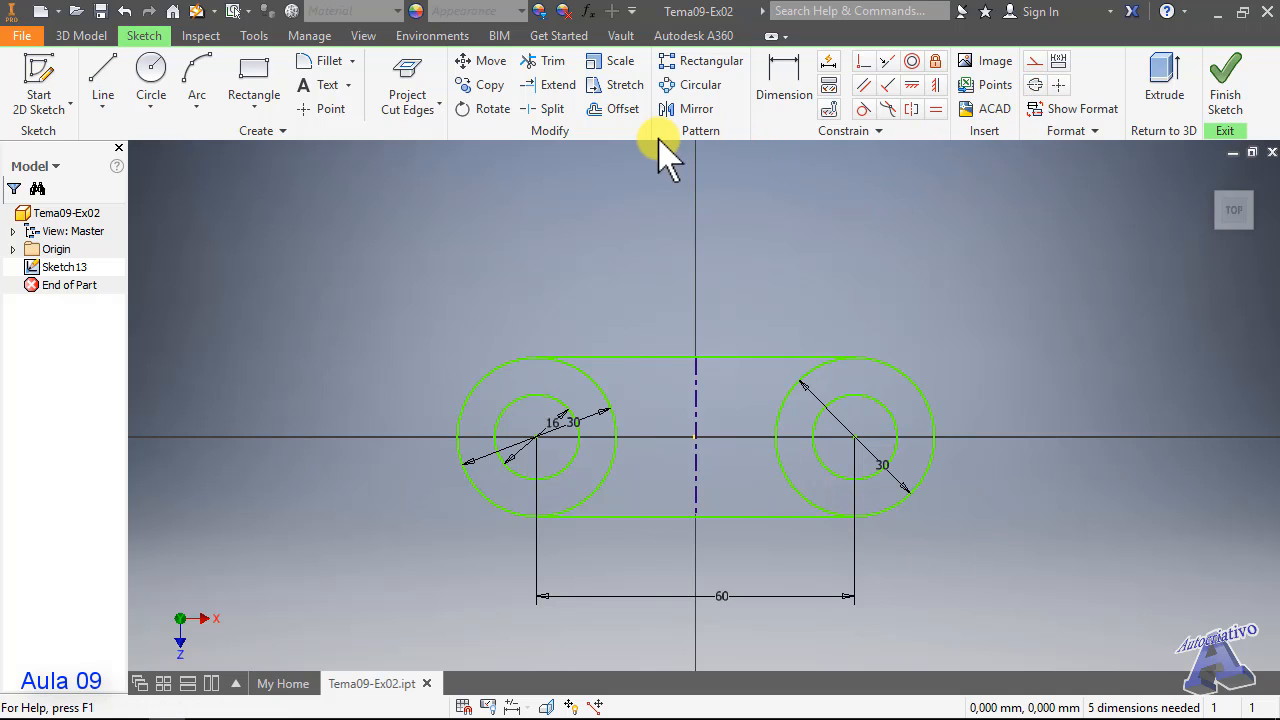
- Trim the inner halves of both 30 mm circles to leave a slot-shaped outline, and finish the sketch
left_click(540, 61)
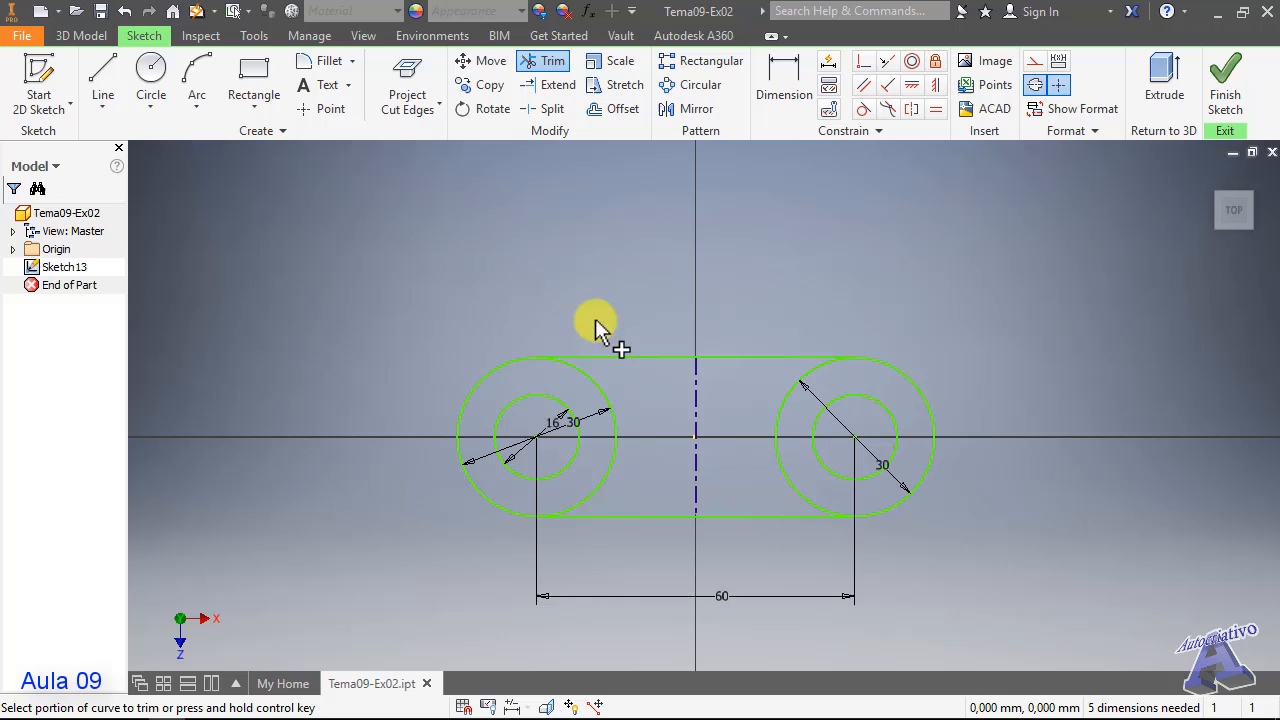
left_click(602, 396)
left_click(772, 408)
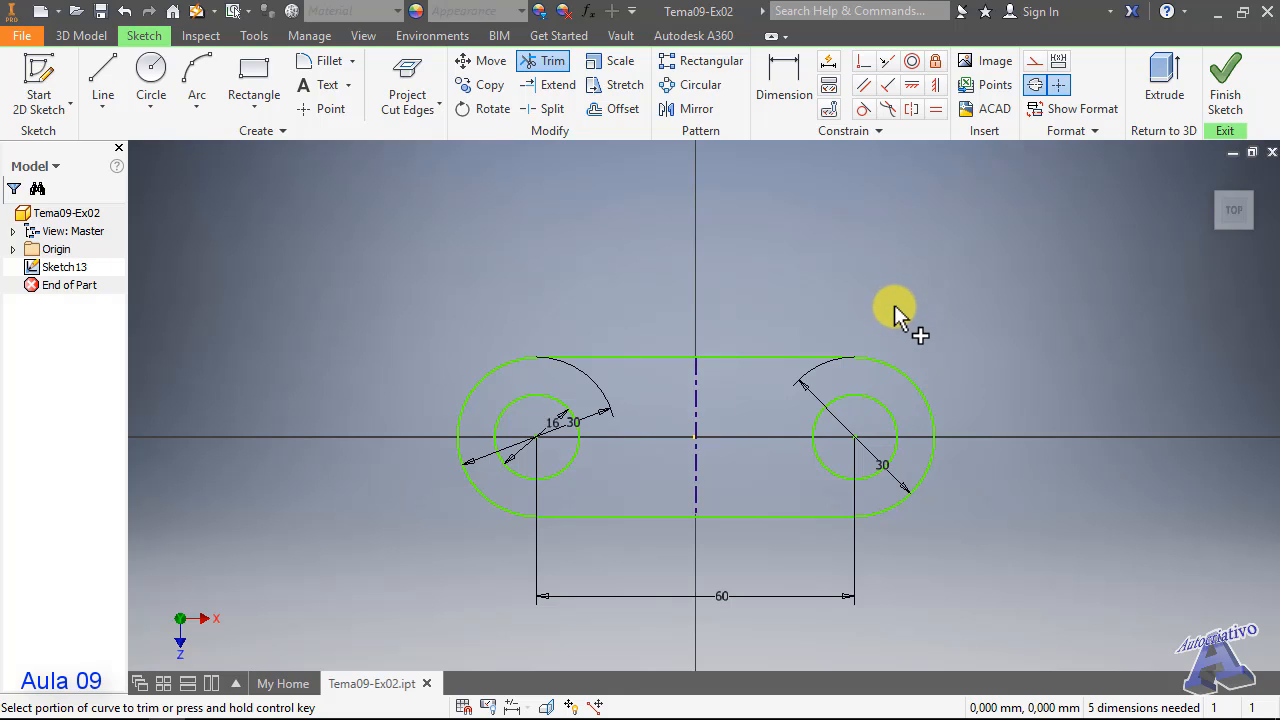
left_click(1225, 80)
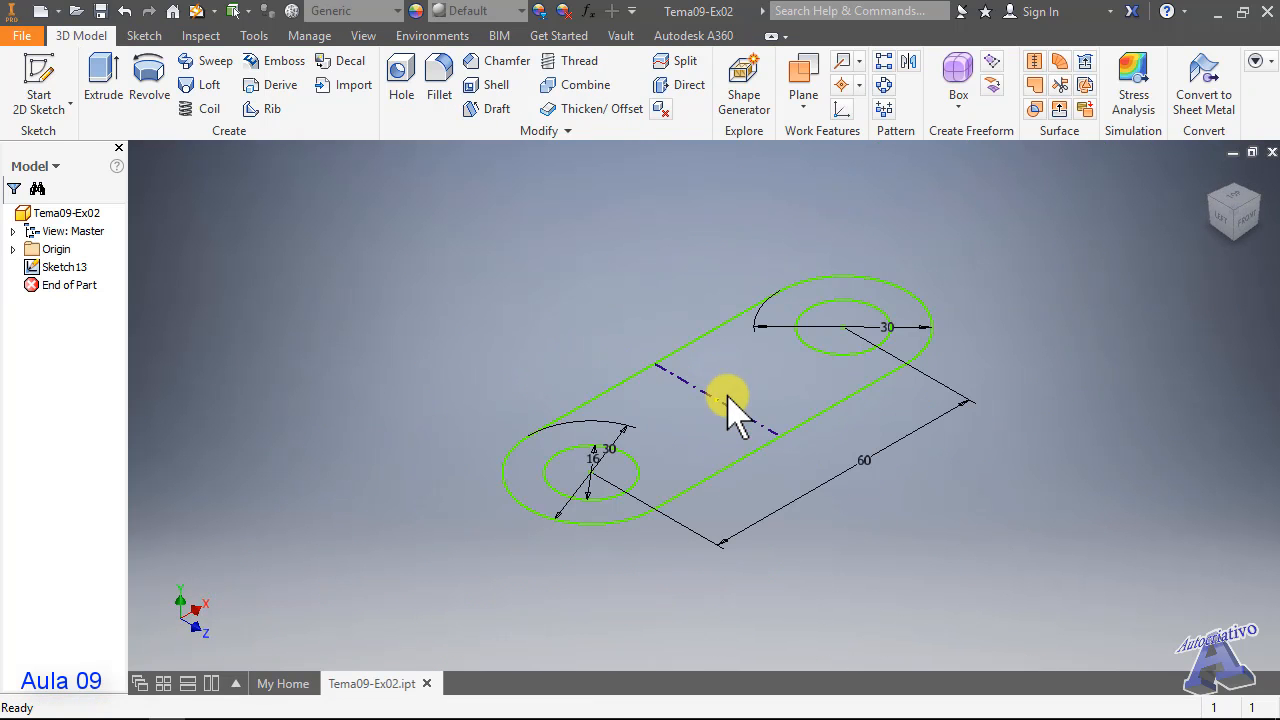
- Extrude the slot-shaped profile around the two holes by 15 mm
left_click(103, 80)
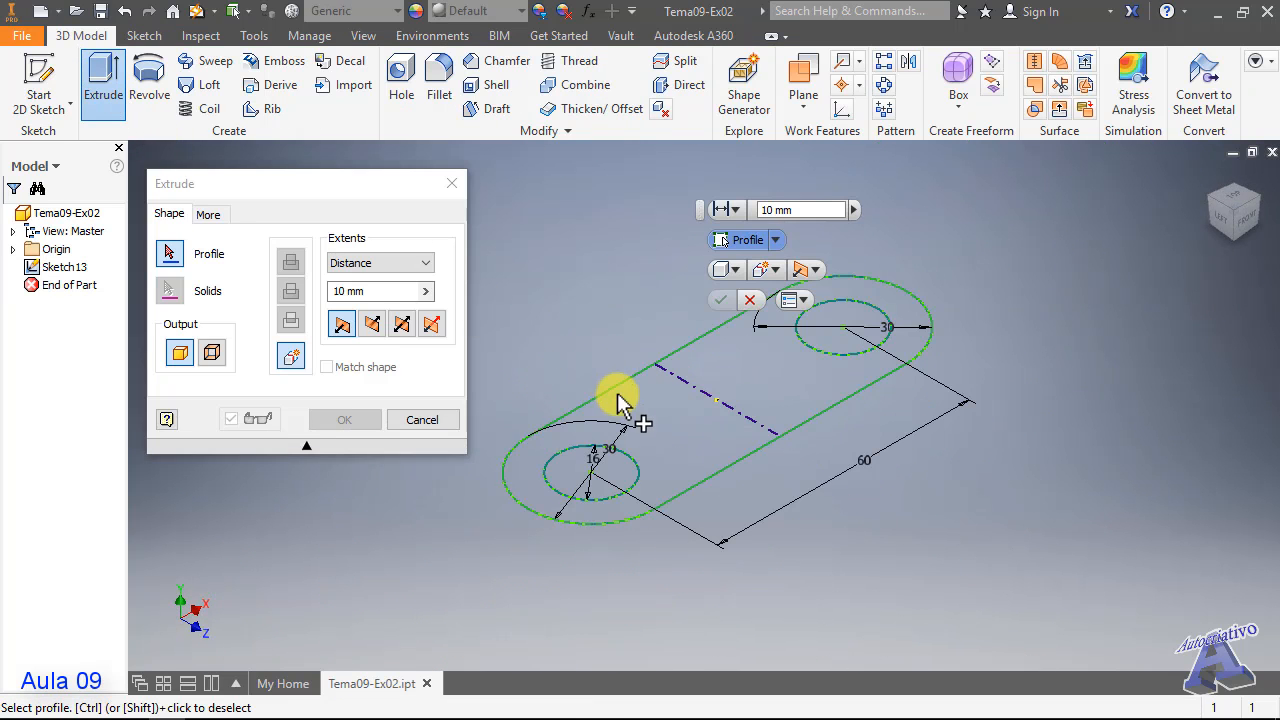
left_click(690, 438)
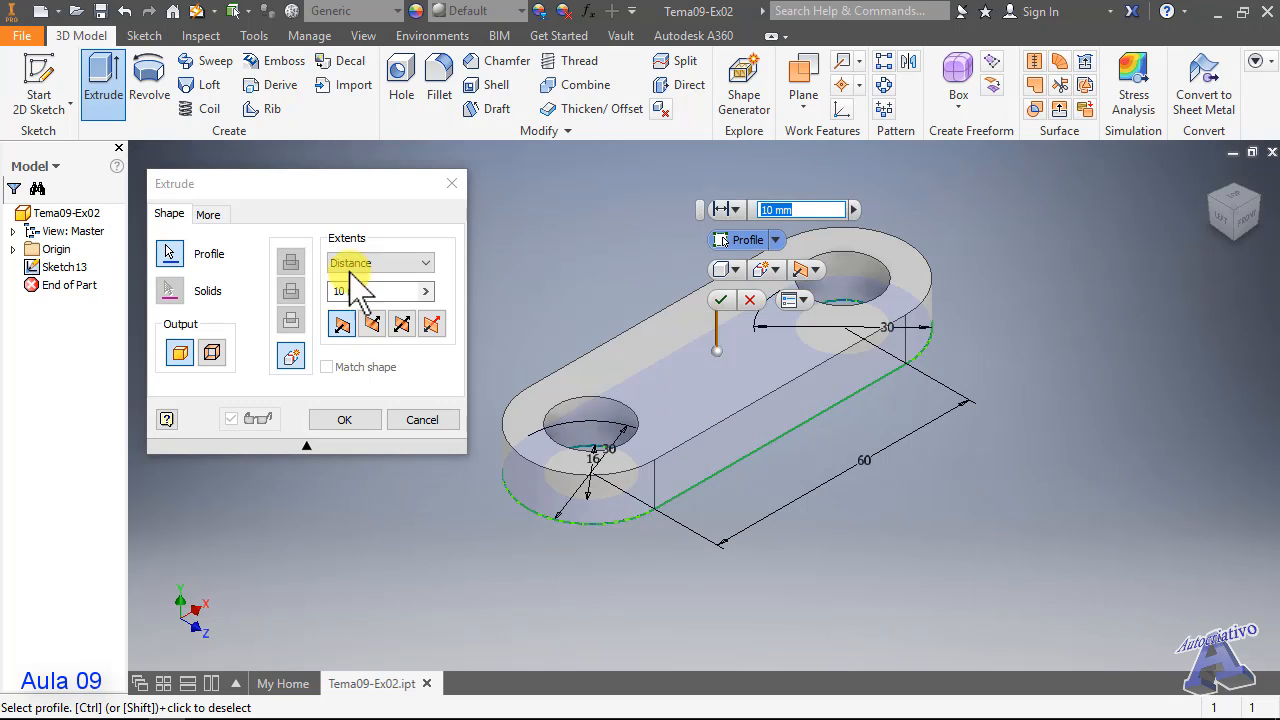
left_click(377, 291)
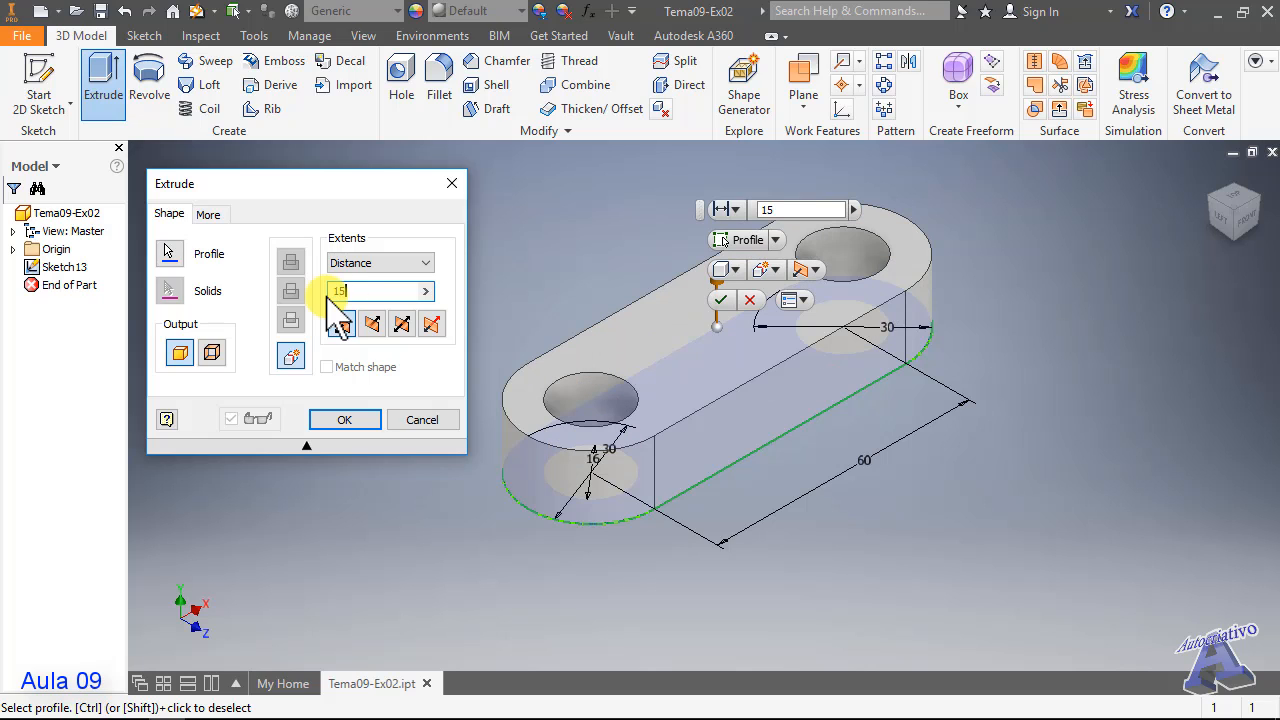
key("Return")
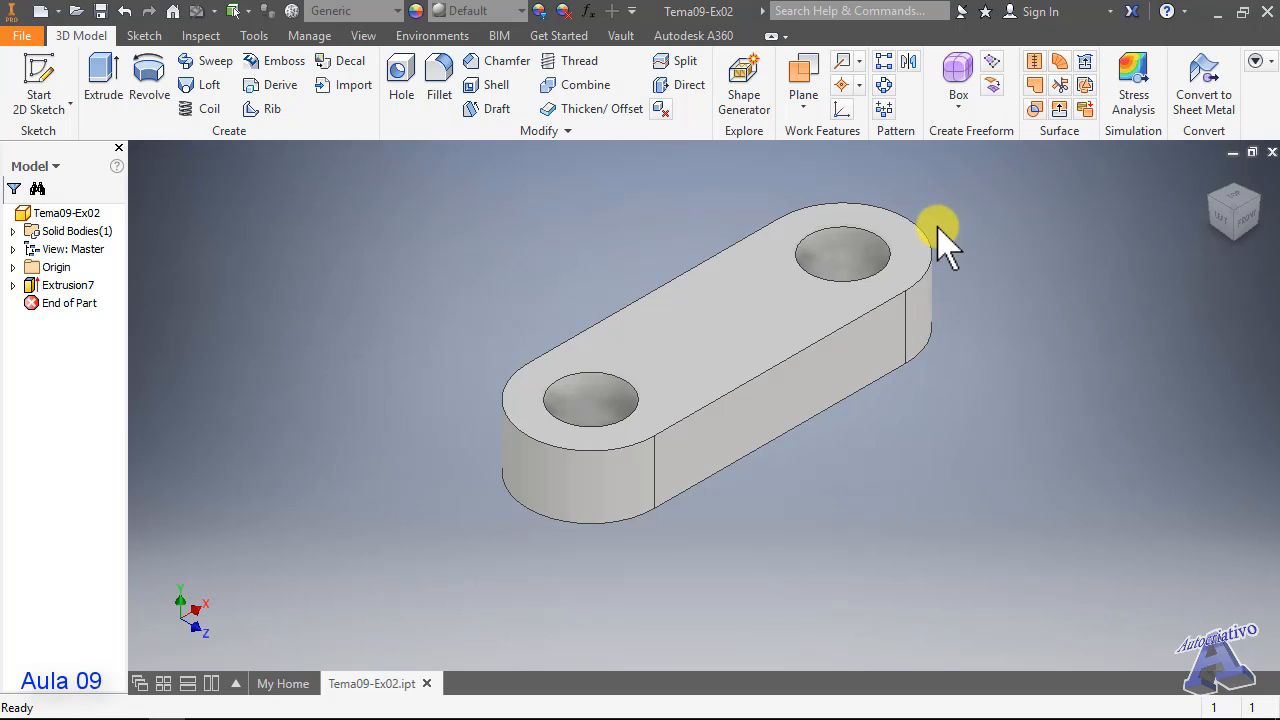
- Start a 2D sketch for a new extrusion on the top face of the slot-shaped body
left_click(100, 72)
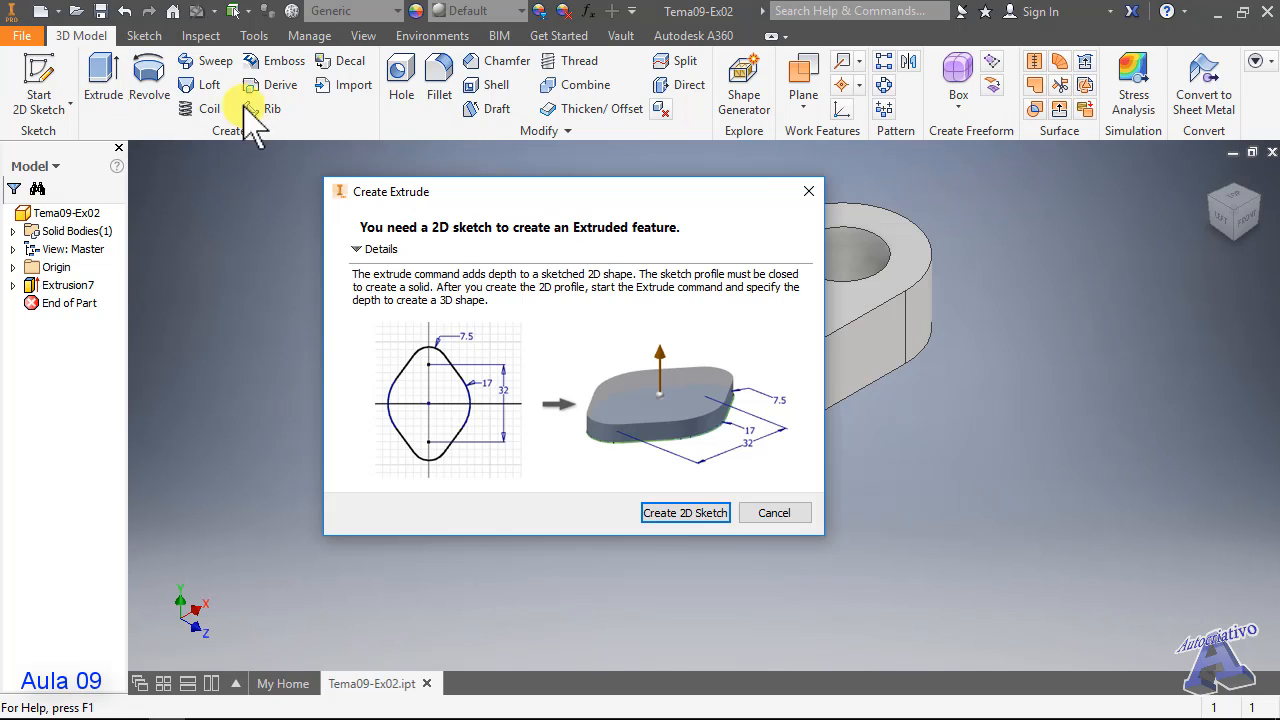
left_click(684, 513)
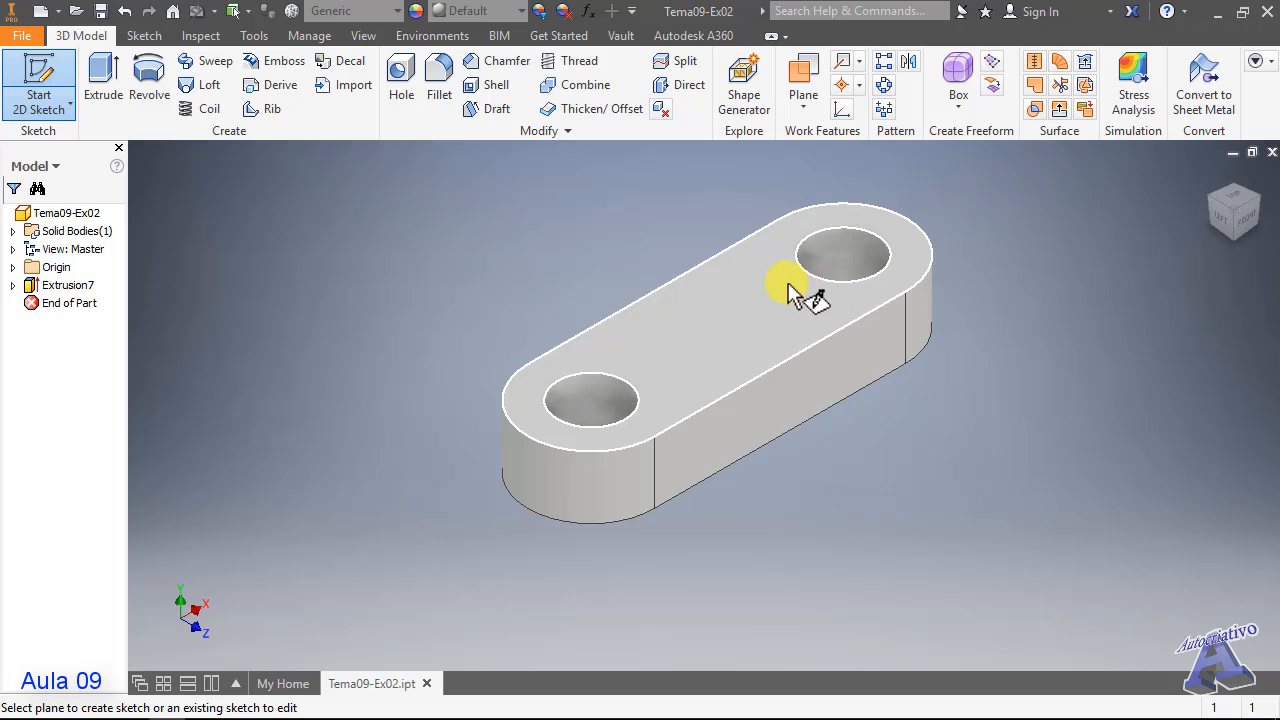
left_click(790, 290)
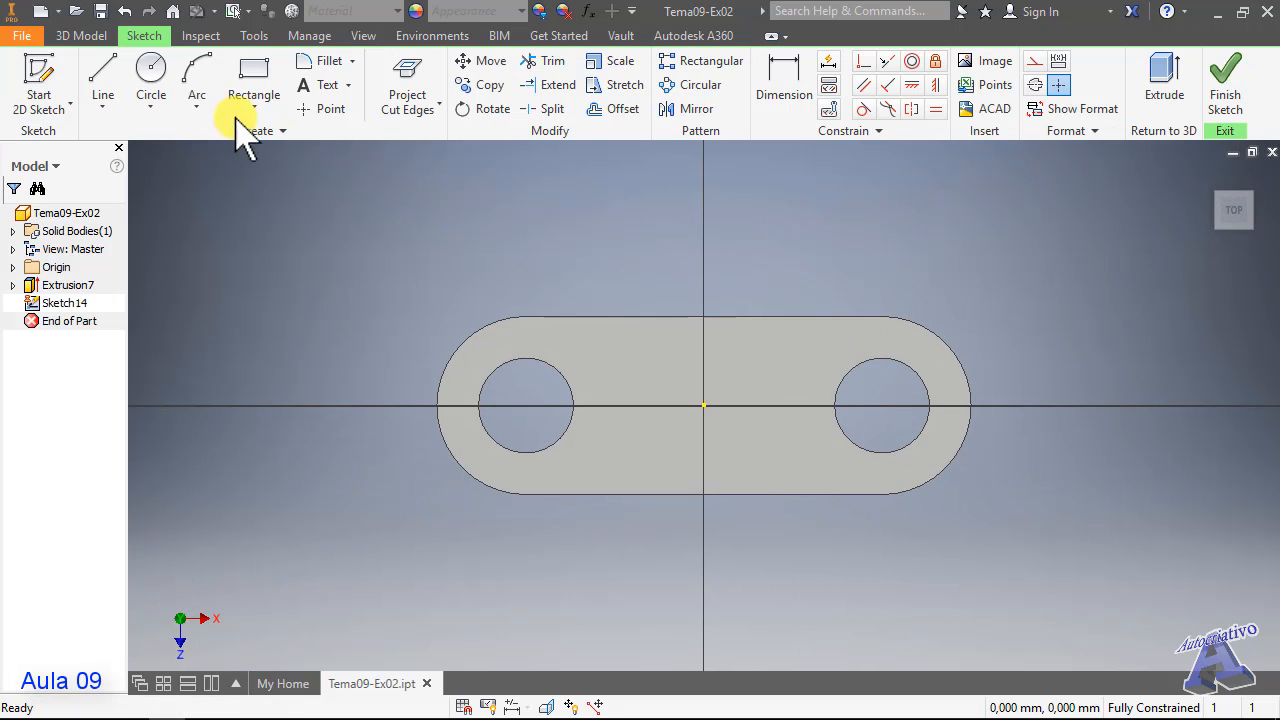
- Draw a circle concentric with the hole on the positive X side, matching the plate's rounded end, and finish the sketch
left_click(154, 103)
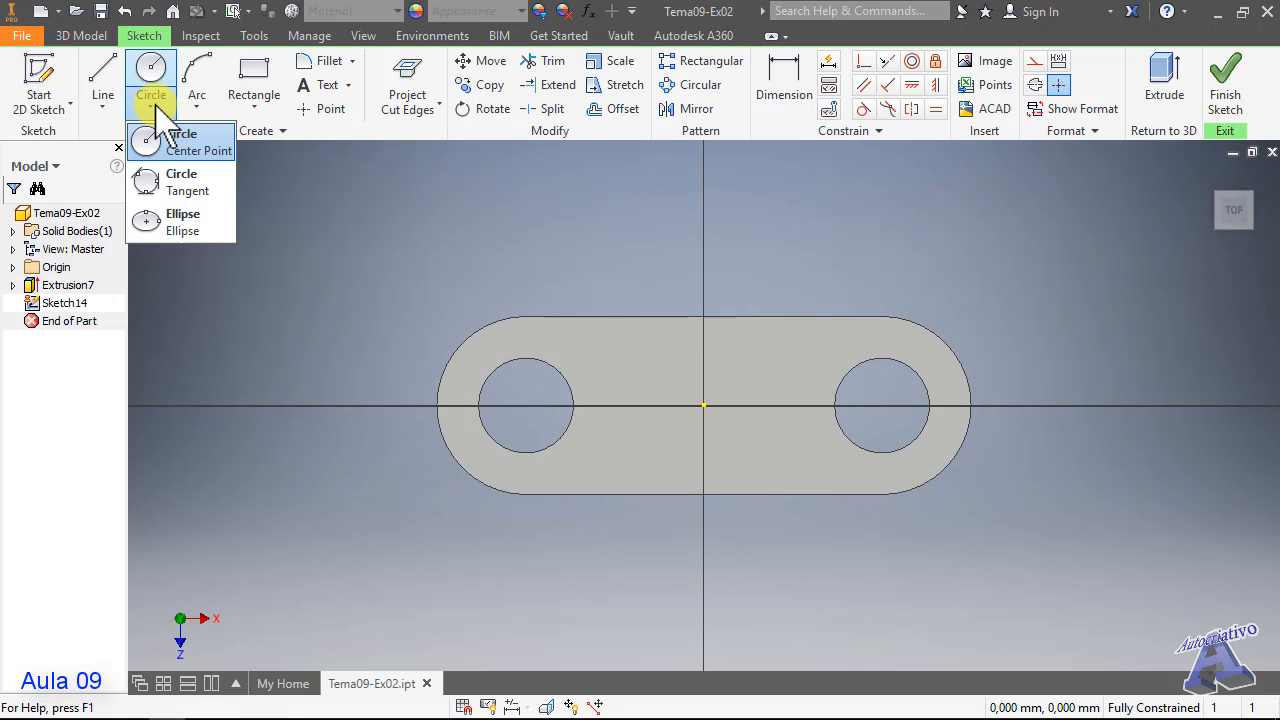
left_click(175, 142)
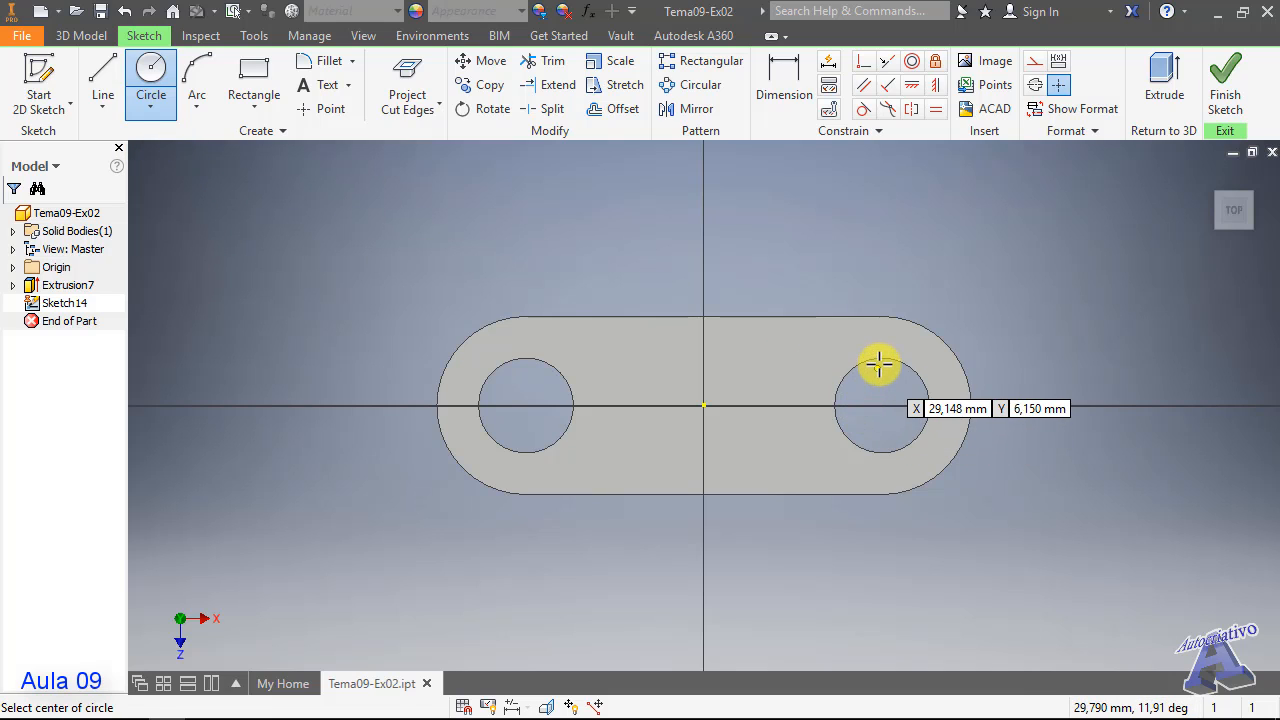
left_click(882, 405)
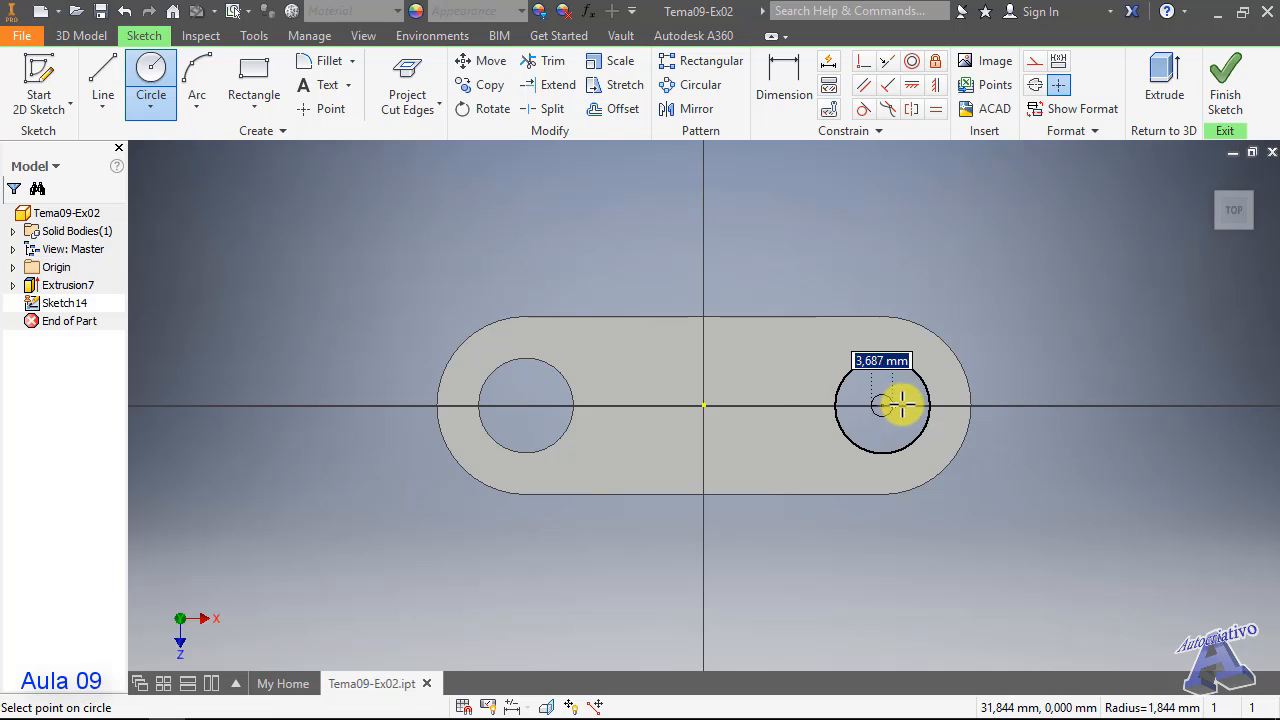
left_click(954, 354)
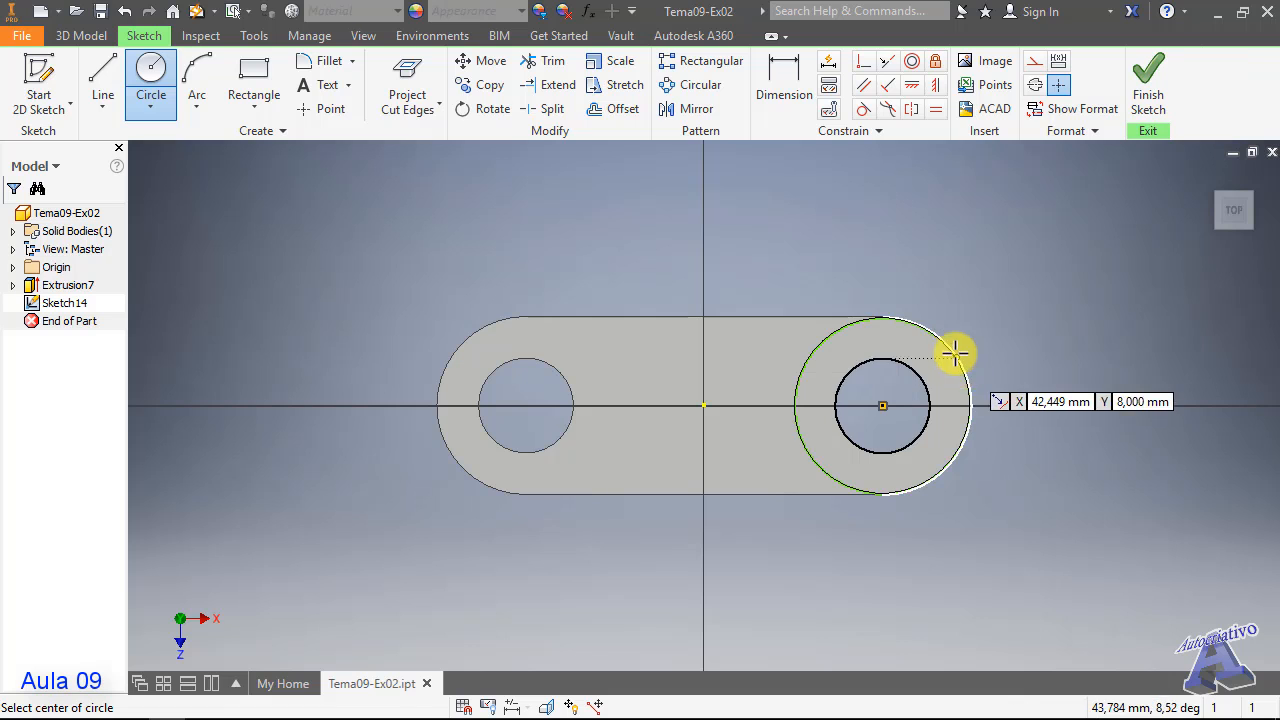
left_click(1150, 103)
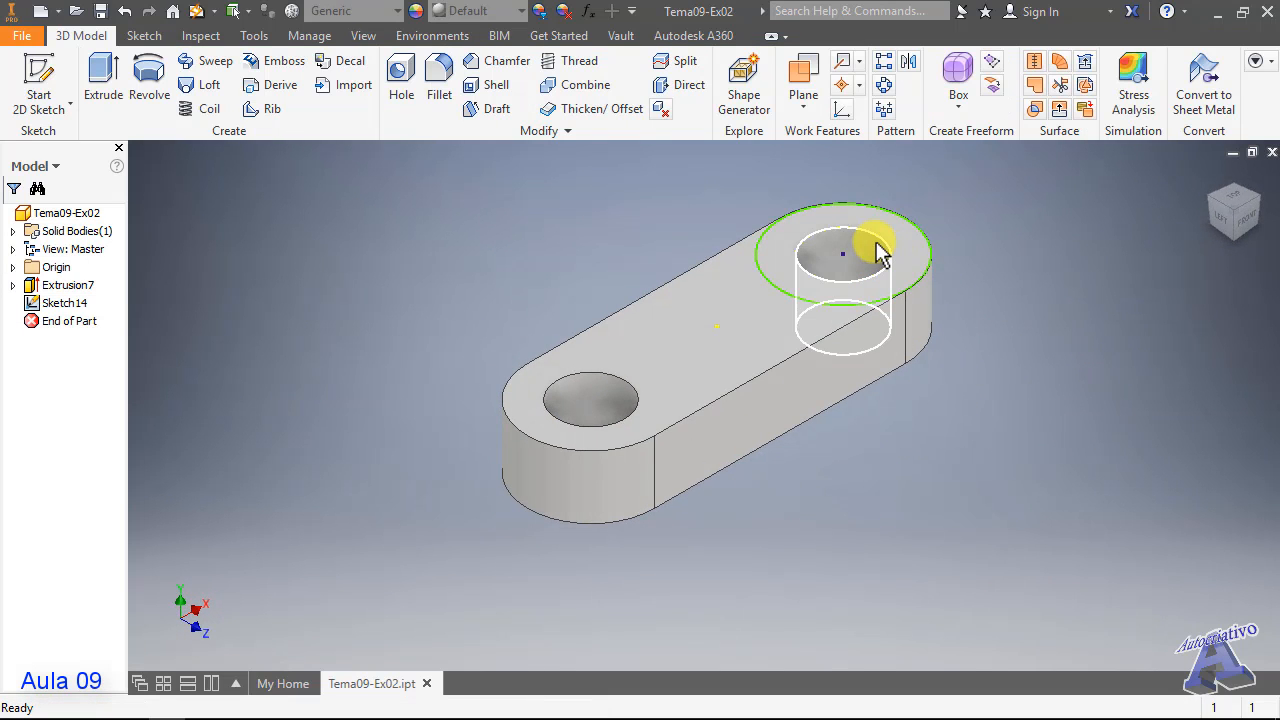
- Extrude the ring-shaped profile around that hole 30 mm upward from the plate's top face
left_click(106, 84)
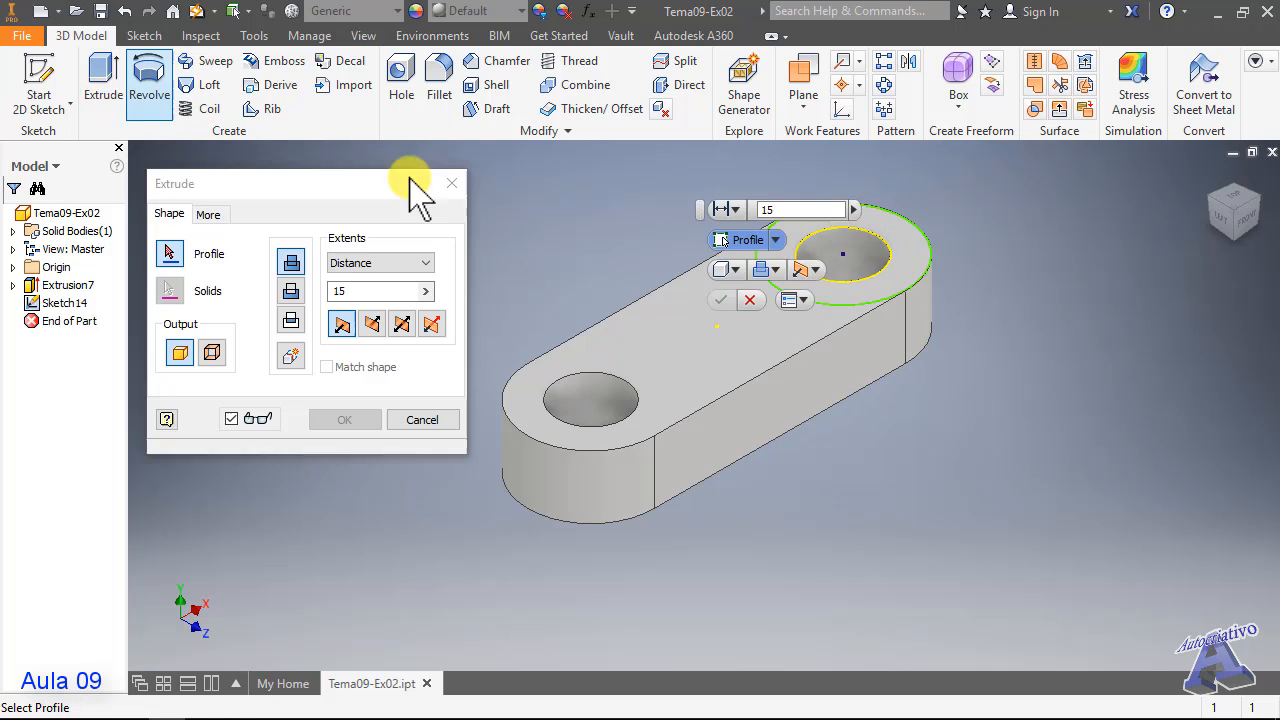
left_click(902, 312)
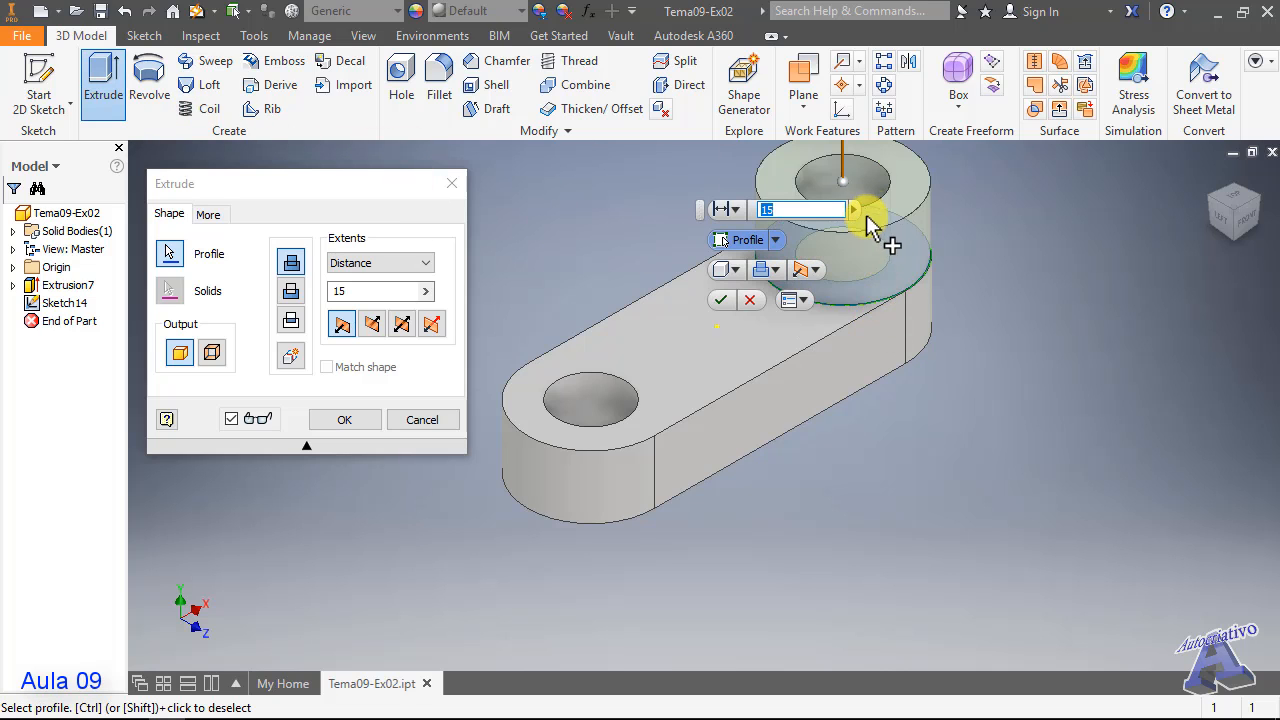
left_click(337, 292)
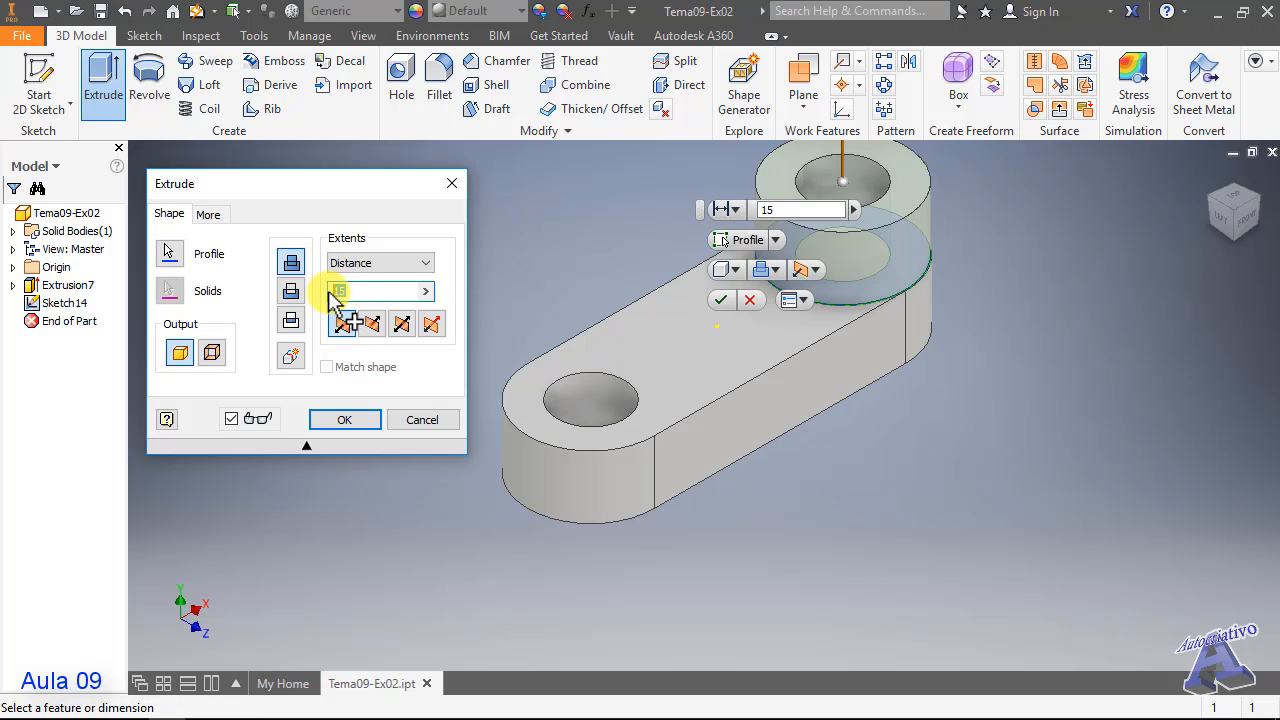
type("30")
key("Return")
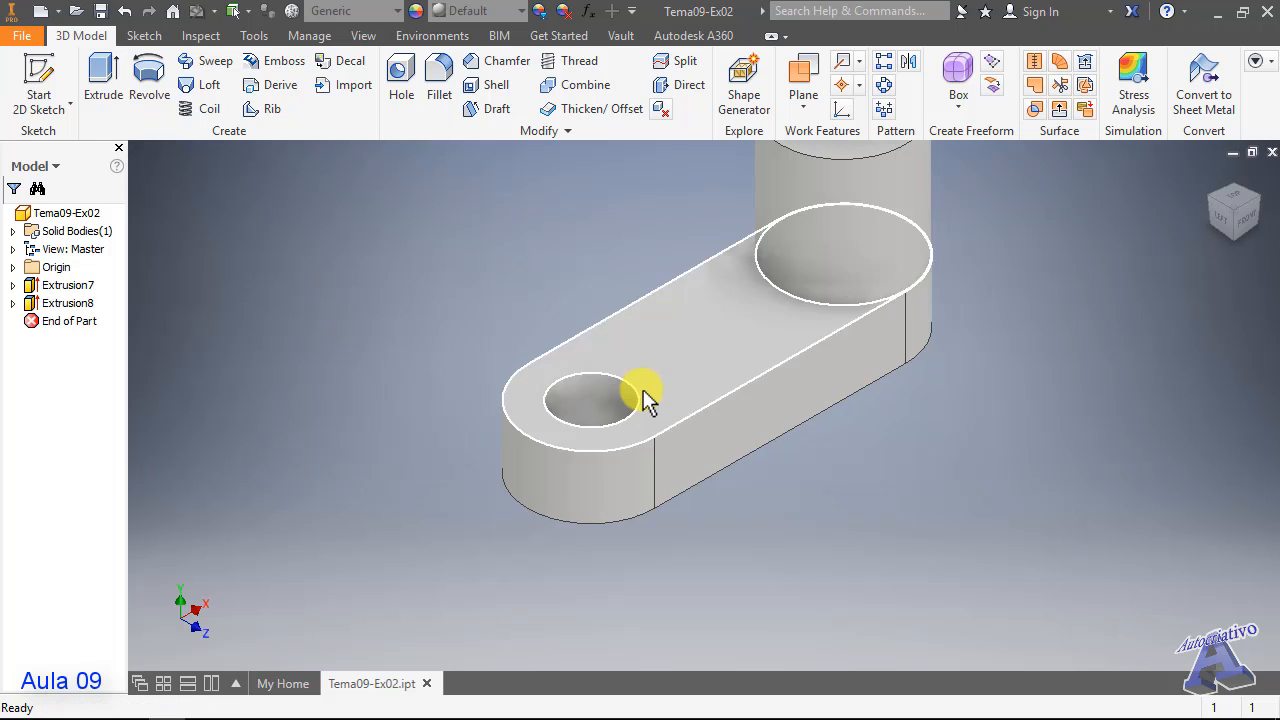
middle_click_drag(694, 400, 598, 449, "shift")
middle_click_drag(694, 457, 728, 455)
mouse_move(728, 455)
middle_mouse_down("shift")
mouse_move(777, 366)
mouse_move(803, 394)
mouse_move(680, 391)
mouse_move(694, 481)
mouse_move(700, 466)
mouse_move(728, 473)
middle_mouse_up("shift")
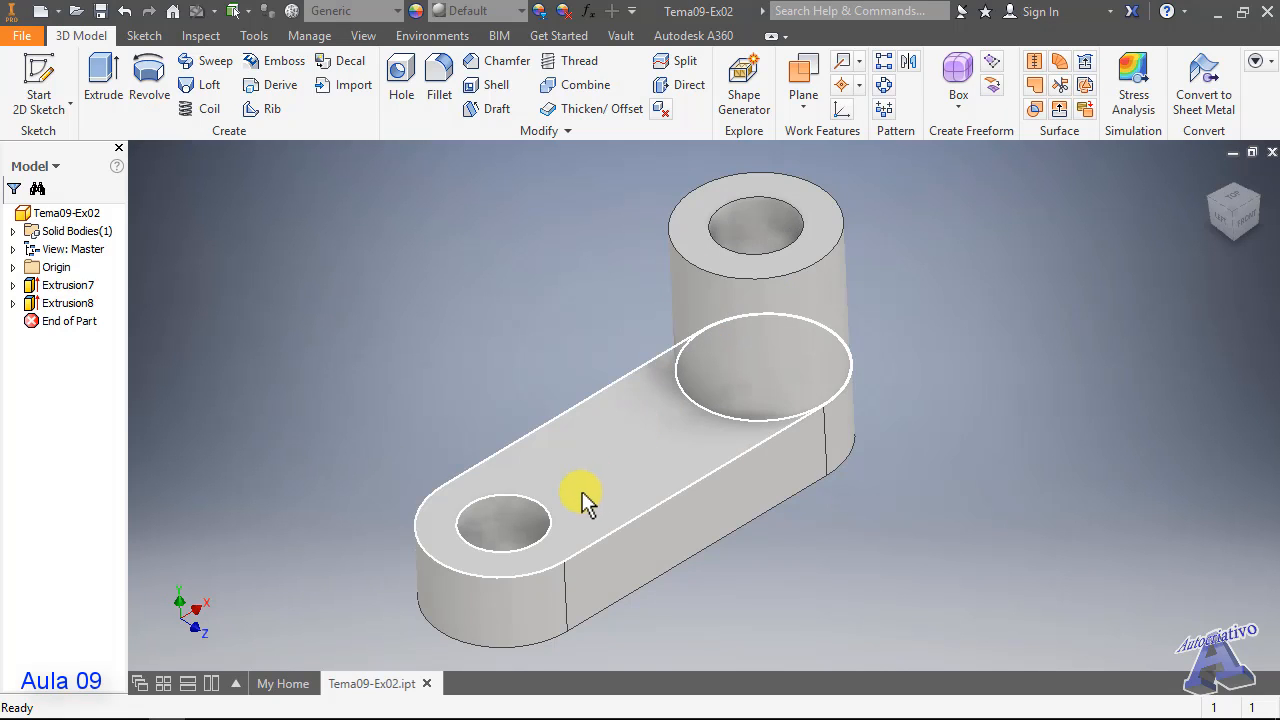
- Try to start the Rib command with only the XY Plane selected
left_click(13, 267)
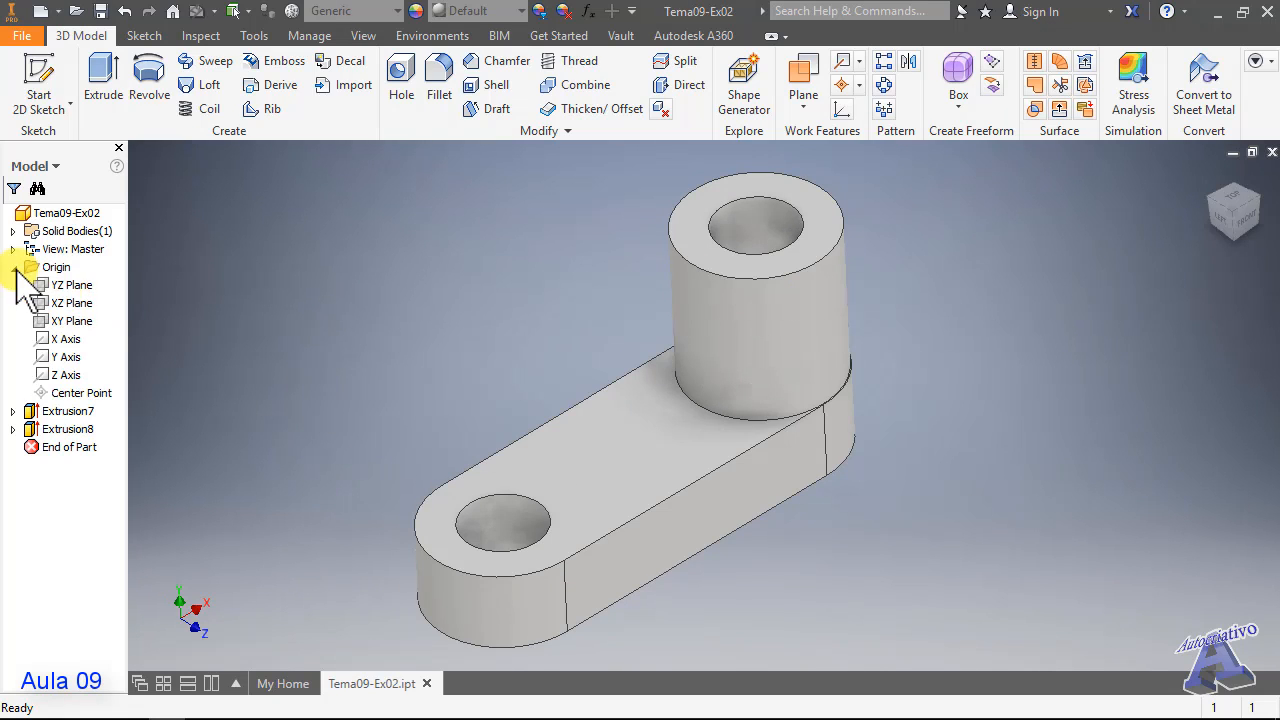
left_click(68, 322)
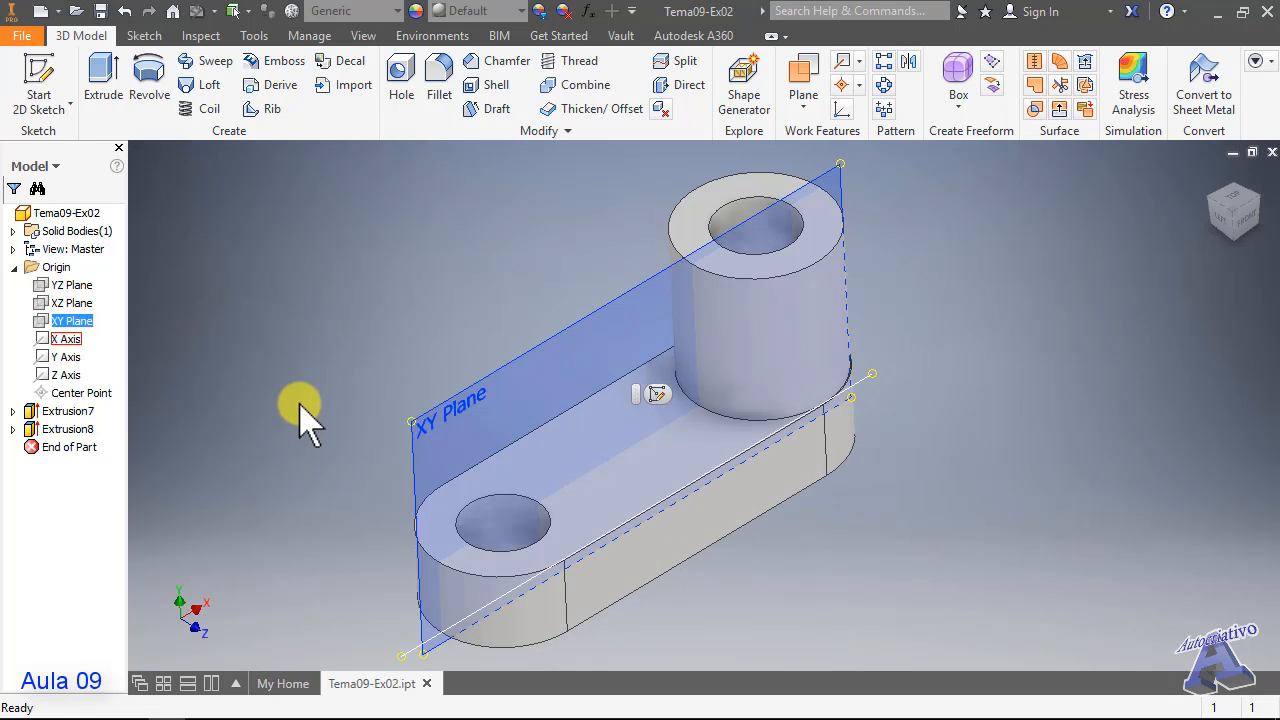
mouse_move(380, 423)
middle_mouse_down("shift")
mouse_move(466, 417)
mouse_move(409, 400)
mouse_move(360, 410)
middle_mouse_up("shift")
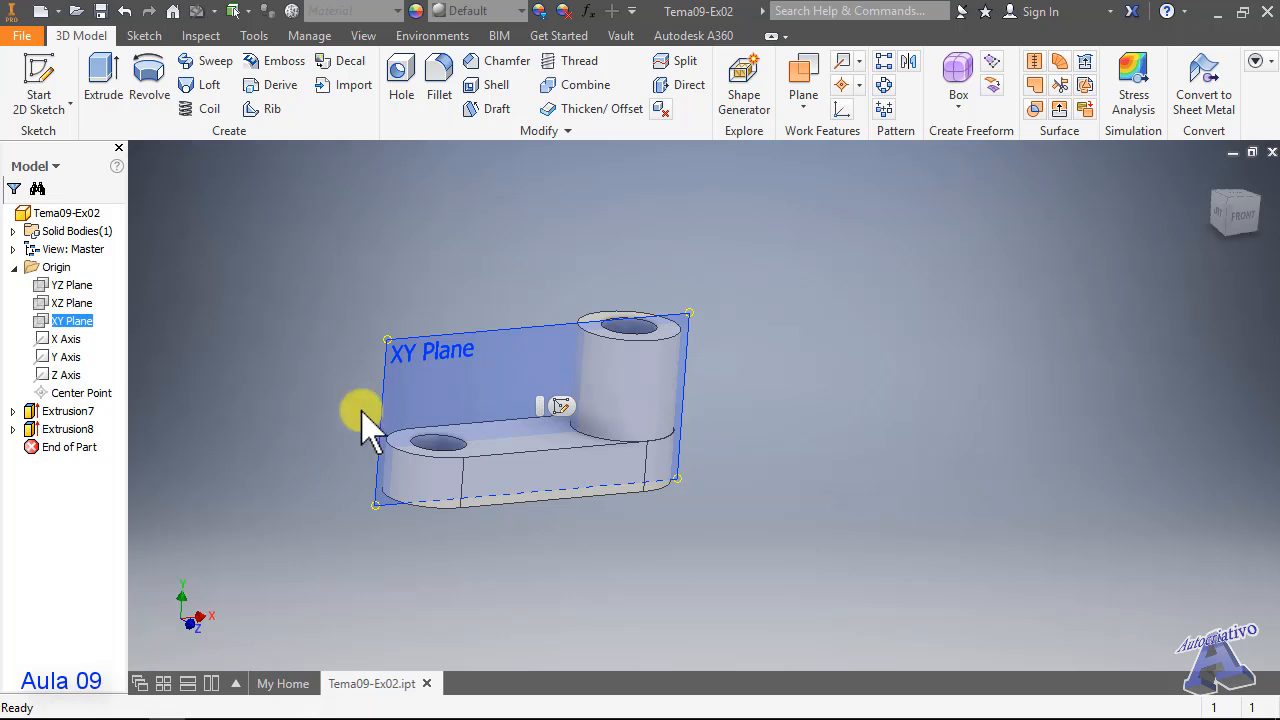
left_click(270, 106)
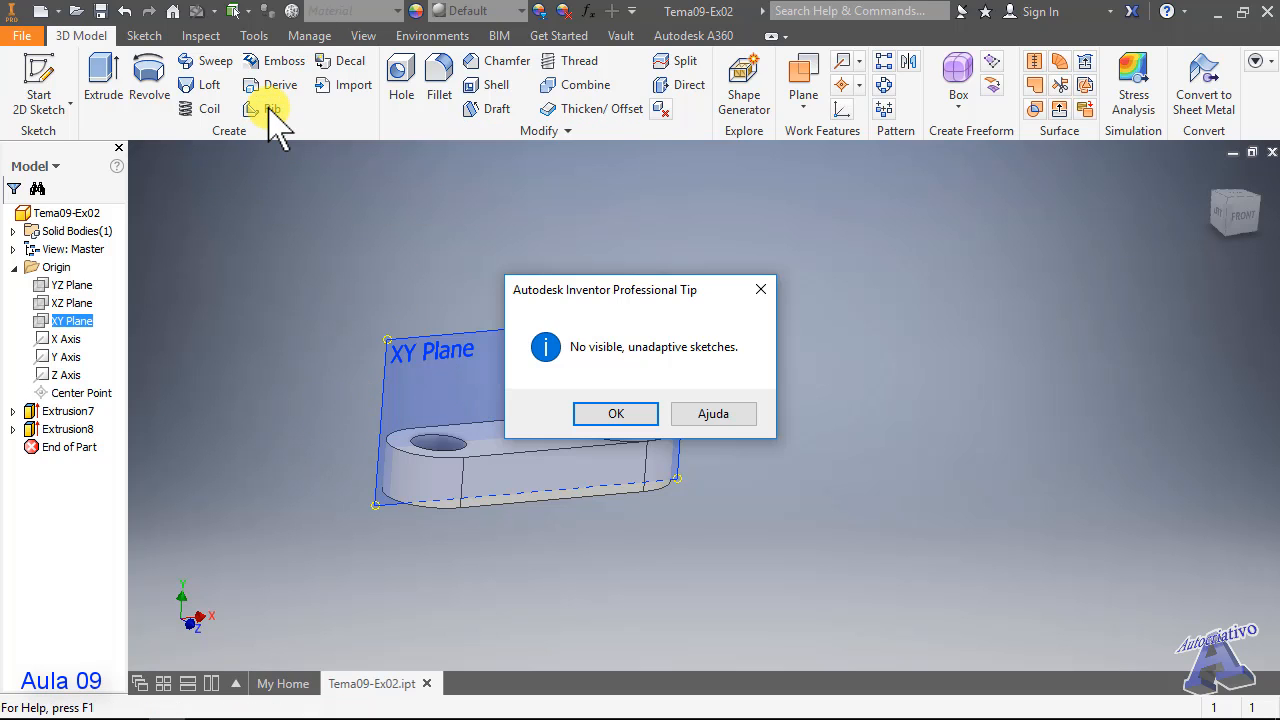
left_click(615, 413)
left_click(791, 403)
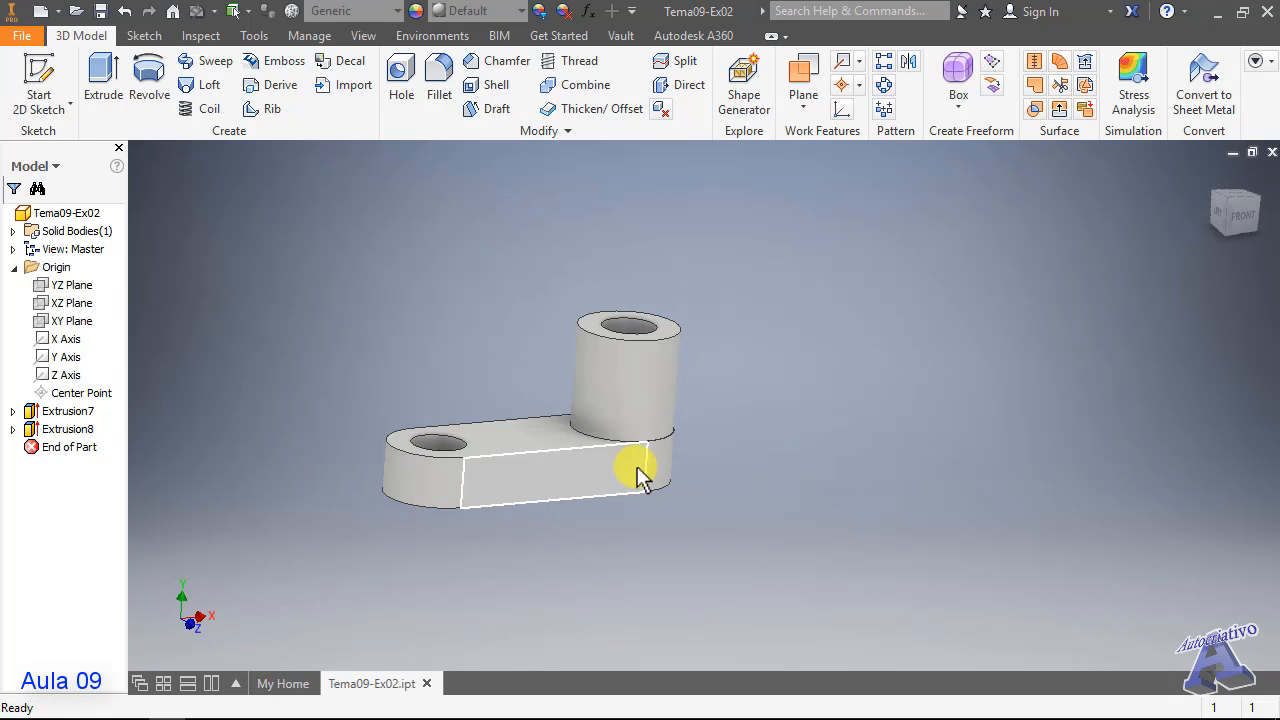
mouse_move(640, 478)
middle_mouse_down("shift")
mouse_move(694, 386)
mouse_move(649, 491)
mouse_move(640, 462)
middle_mouse_up("shift")
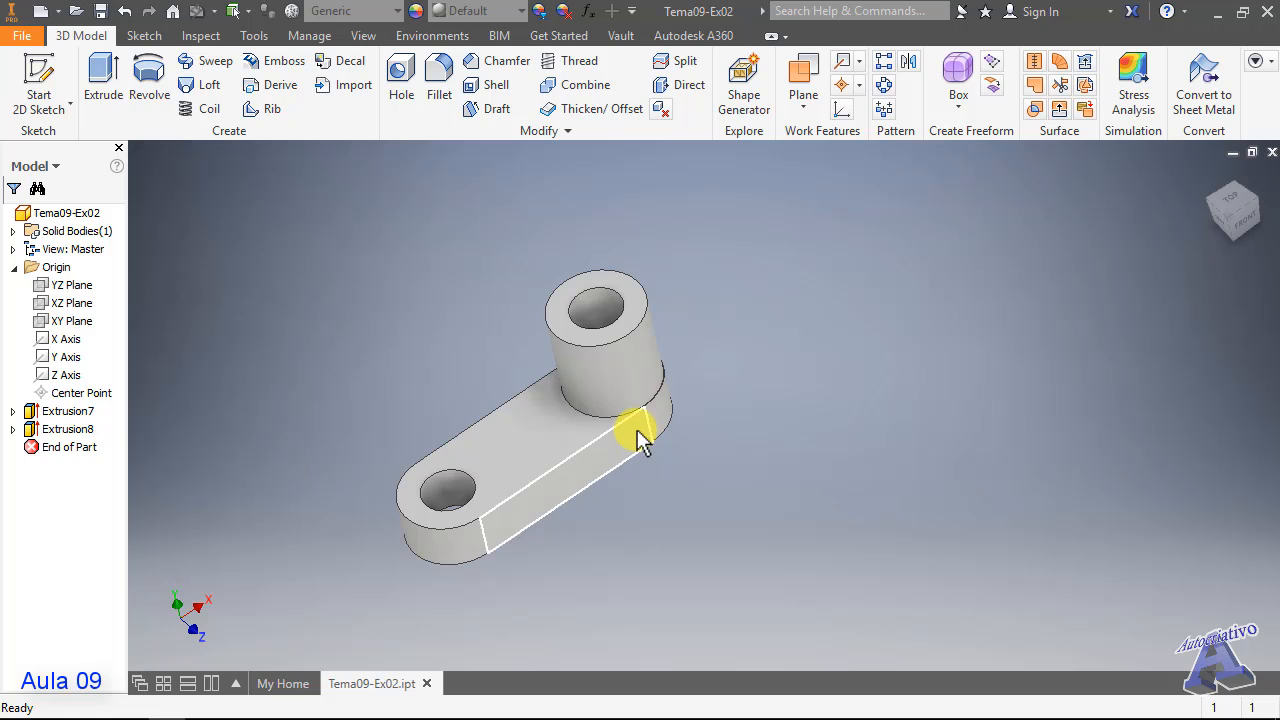
middle_click_drag(740, 386, 660, 445, "shift")
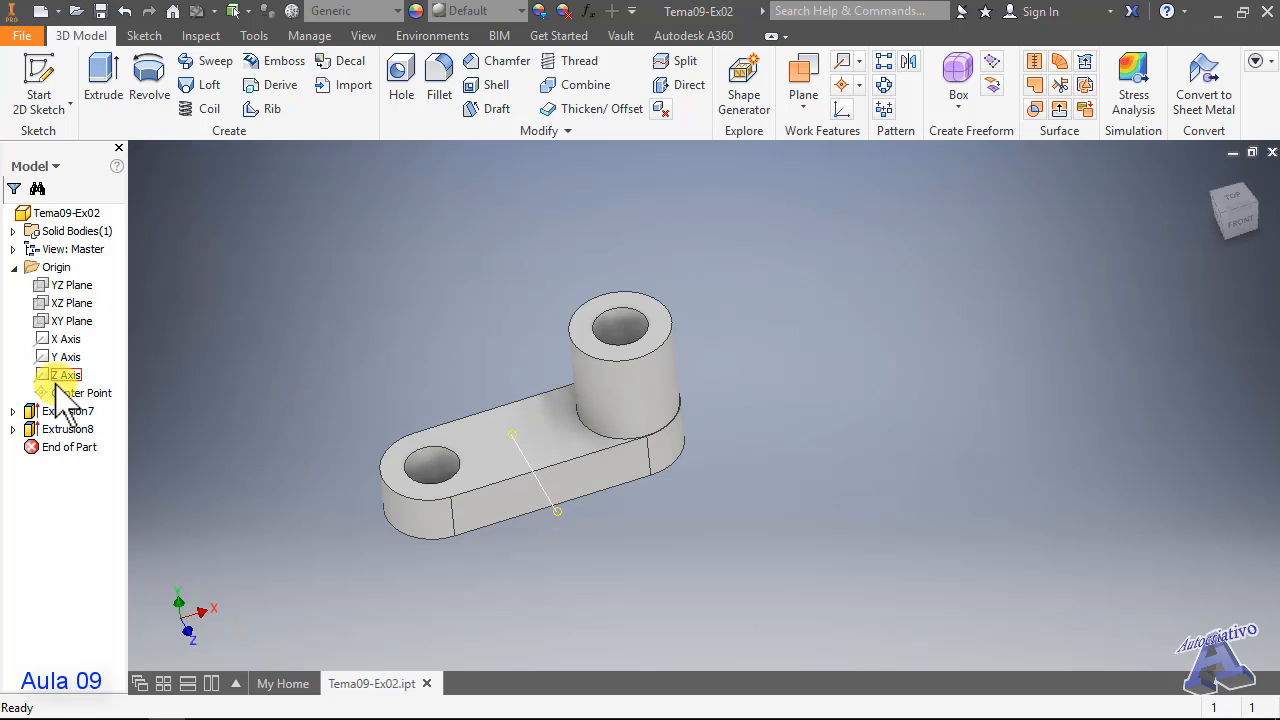
- In a 2D sketch on the XY Plane, draw a sloping line from the cylinder's side to the plate's top face, and finish the sketch
left_click(66, 321)
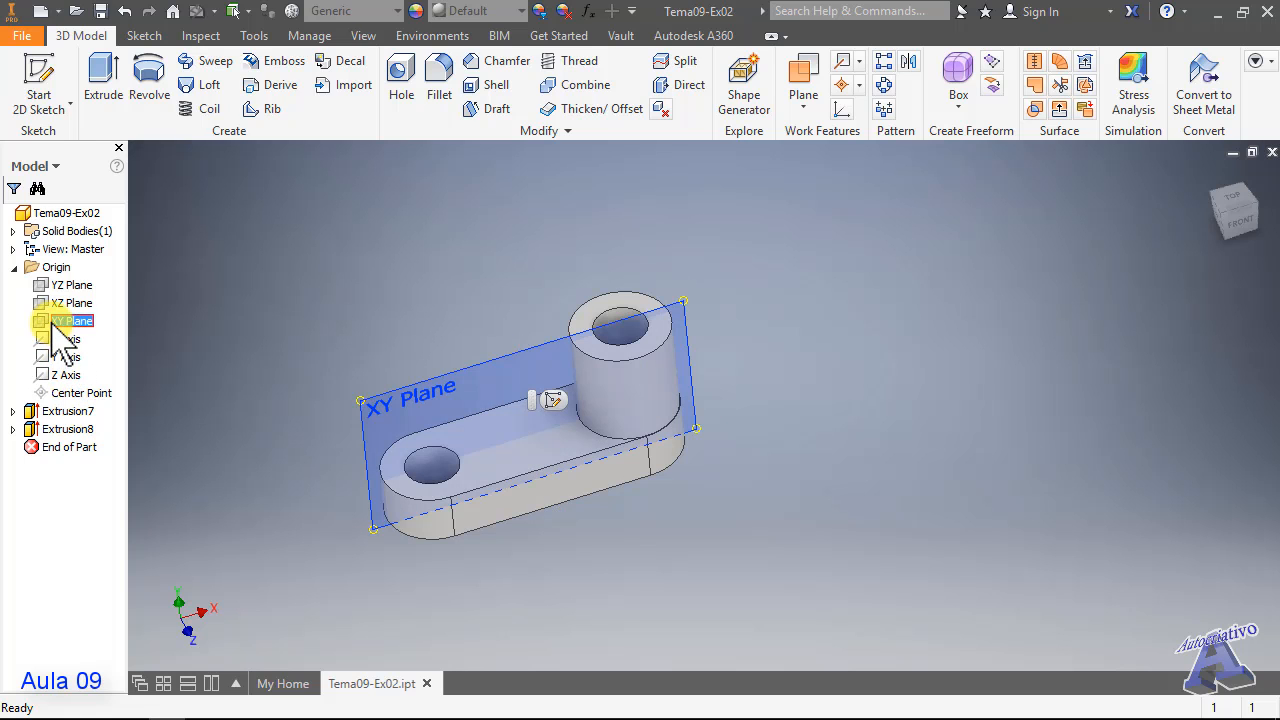
middle_click_drag(365, 420, 443, 445, "shift")
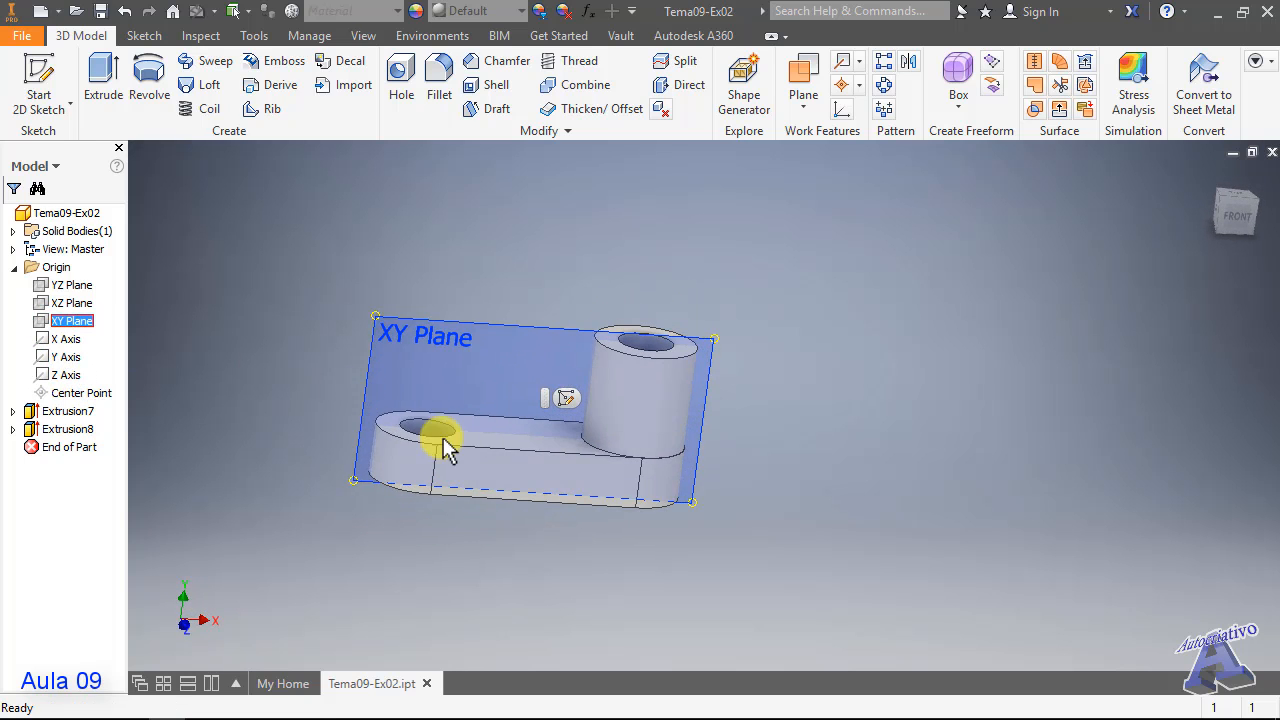
left_click(566, 399)
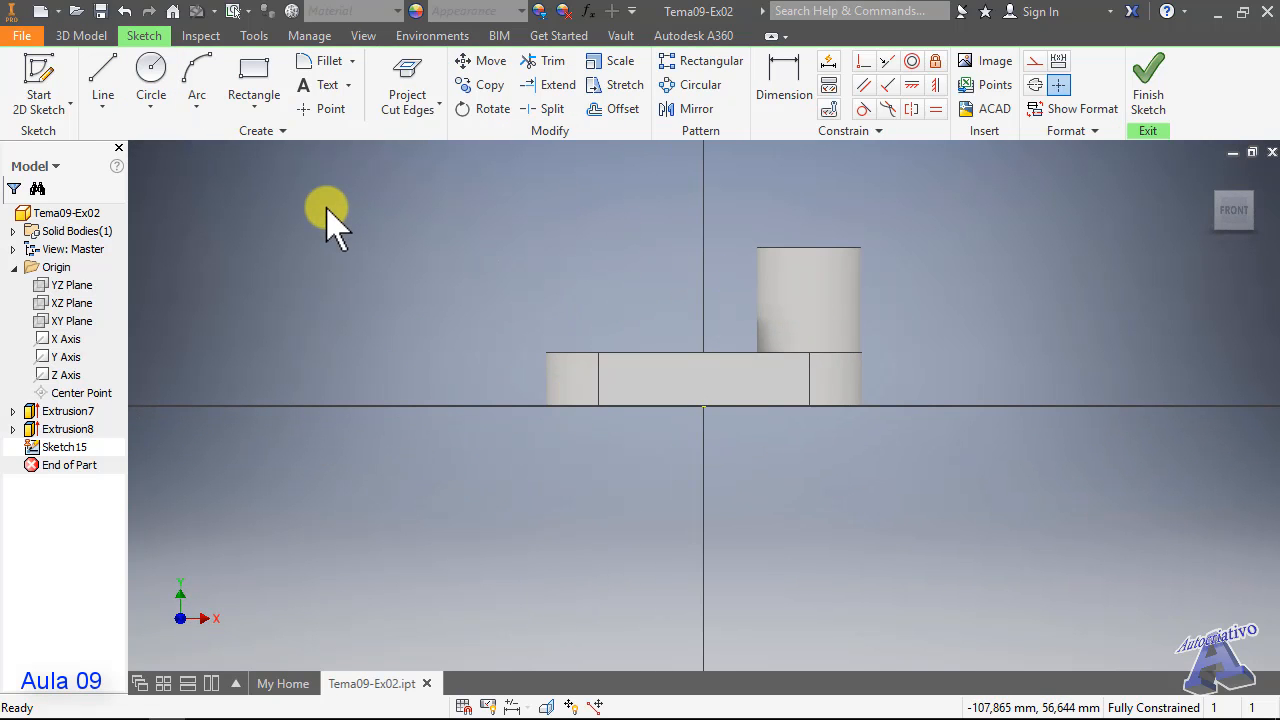
left_click(101, 73)
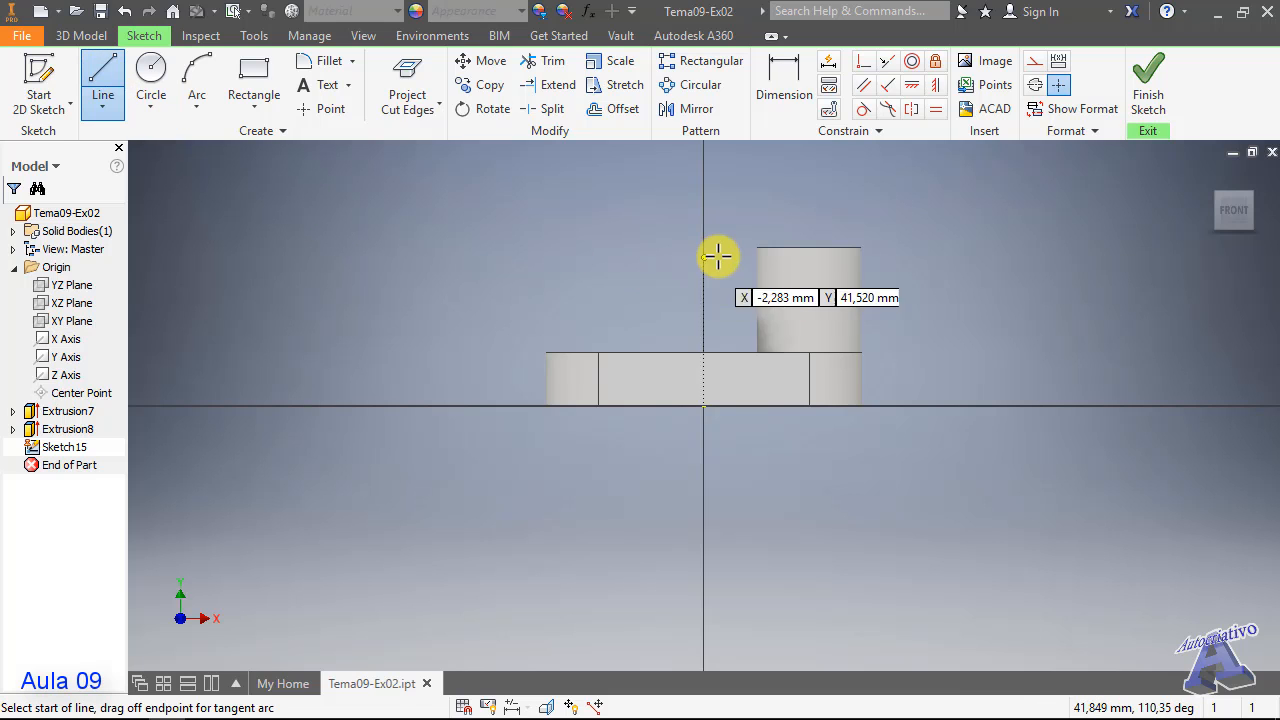
left_click(757, 281)
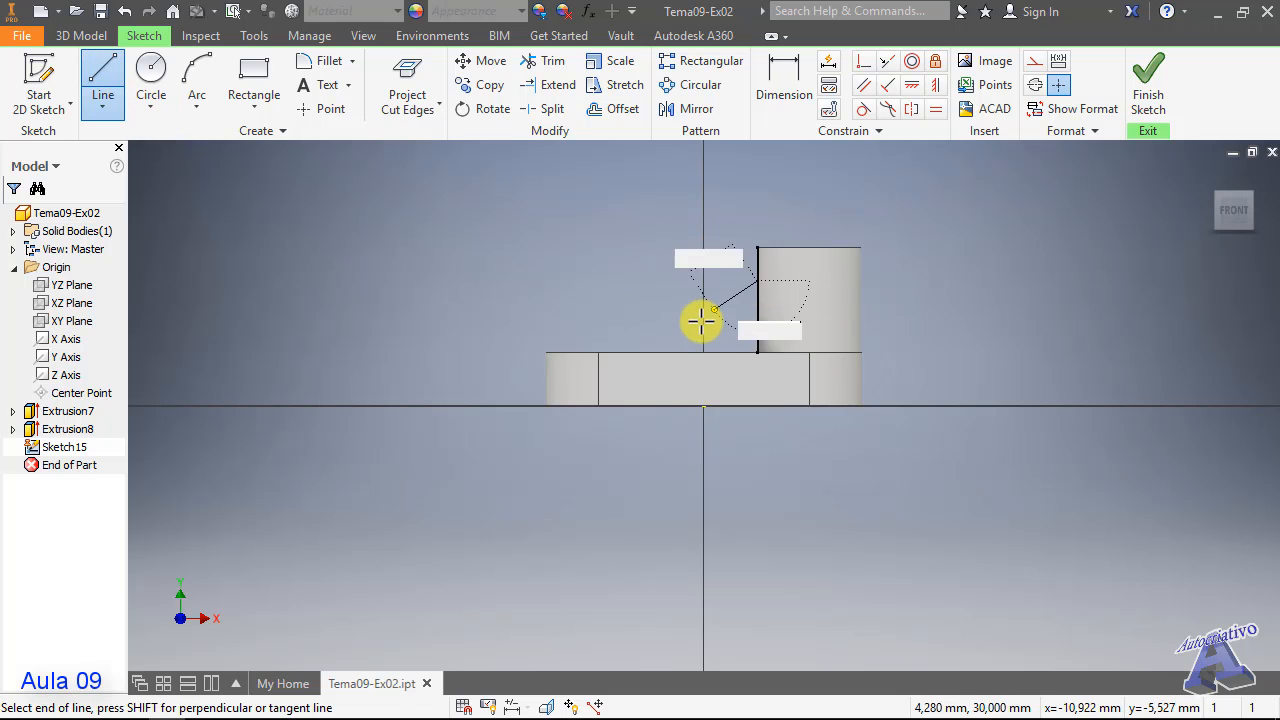
left_click(657, 352)
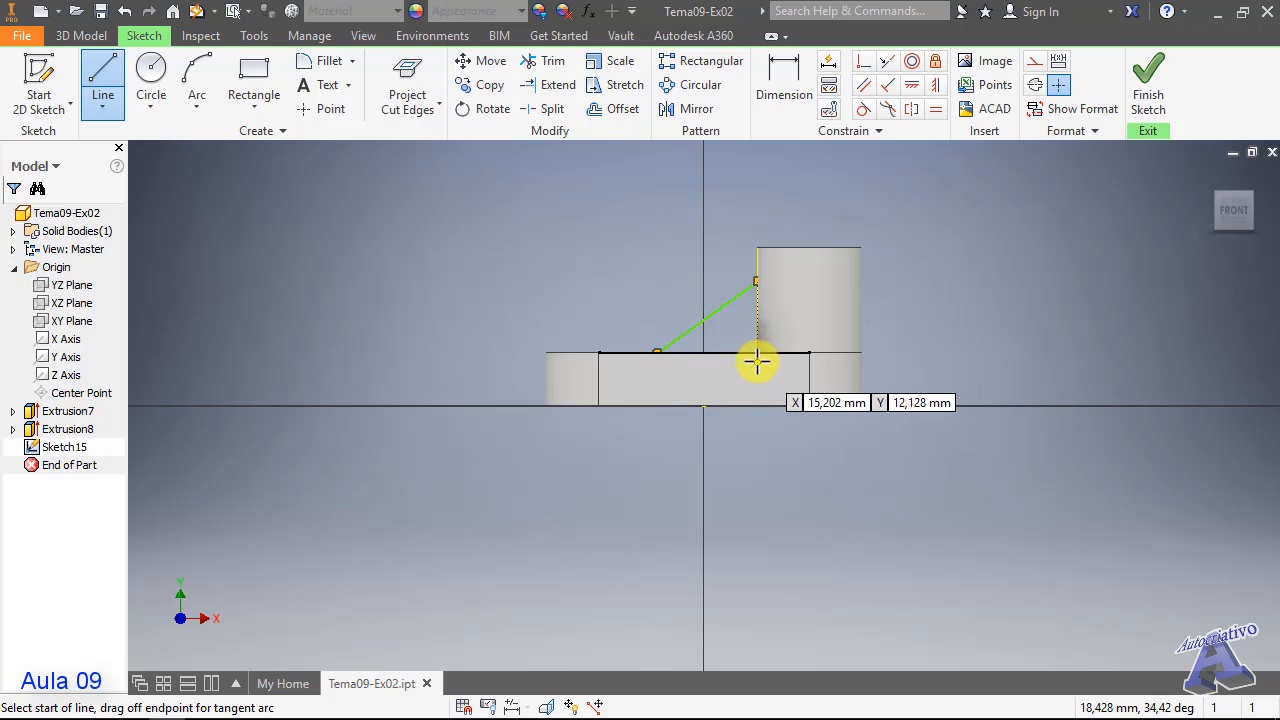
key("Escape")
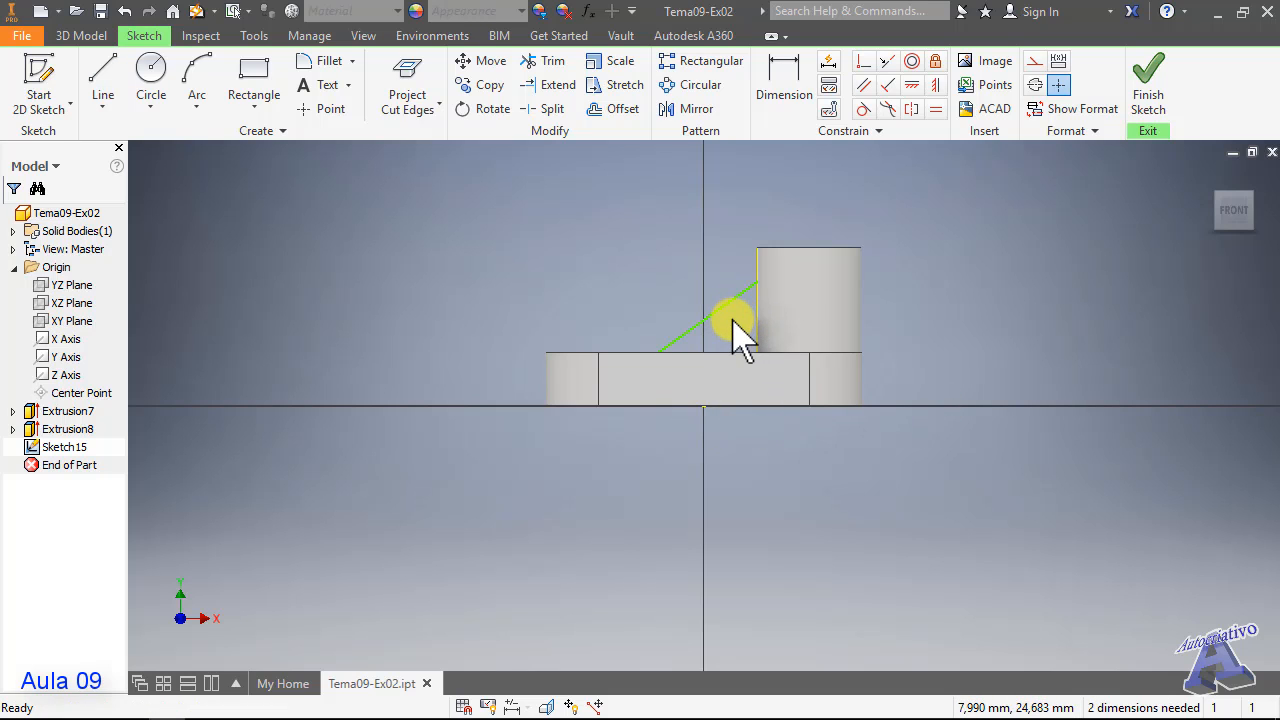
left_click(1148, 88)
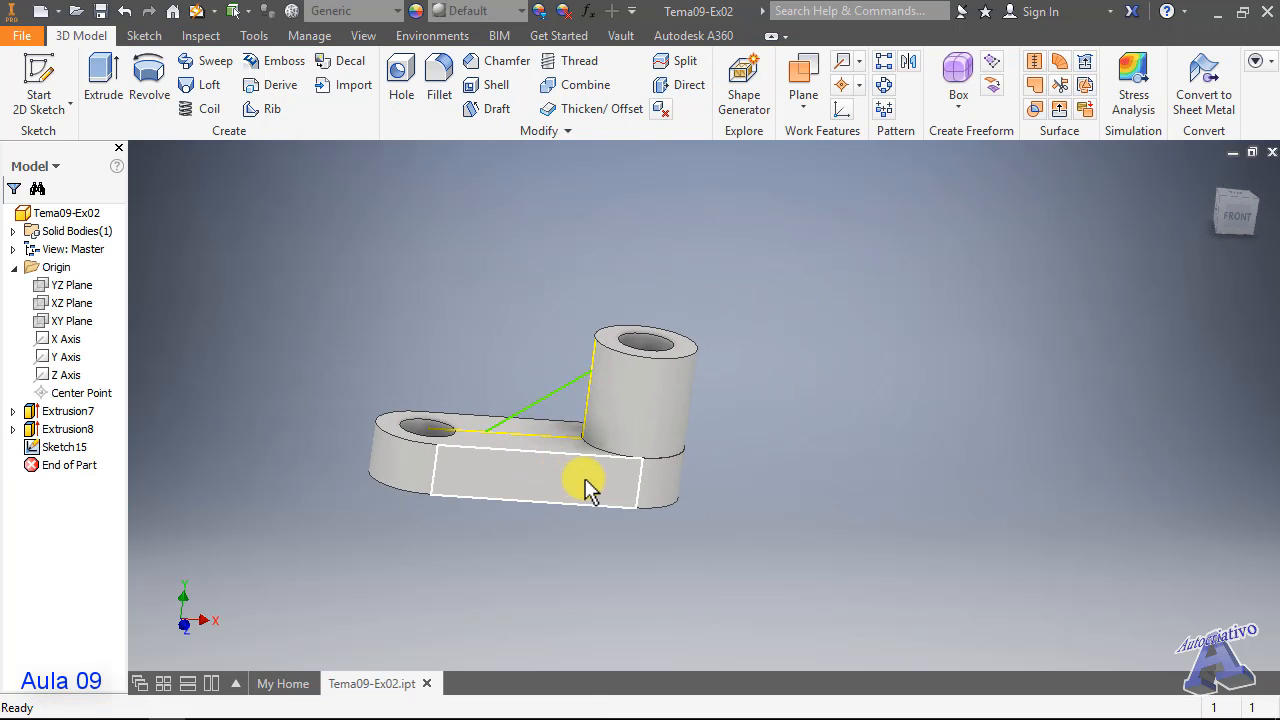
- Start a rib from the sloping sketch line with a thickness of 10 mm
mouse_move(586, 478)
middle_mouse_down("shift")
mouse_move(642, 478)
mouse_move(637, 549)
mouse_move(640, 394)
mouse_move(523, 460)
mouse_move(510, 505)
mouse_move(509, 494)
middle_mouse_up("shift")
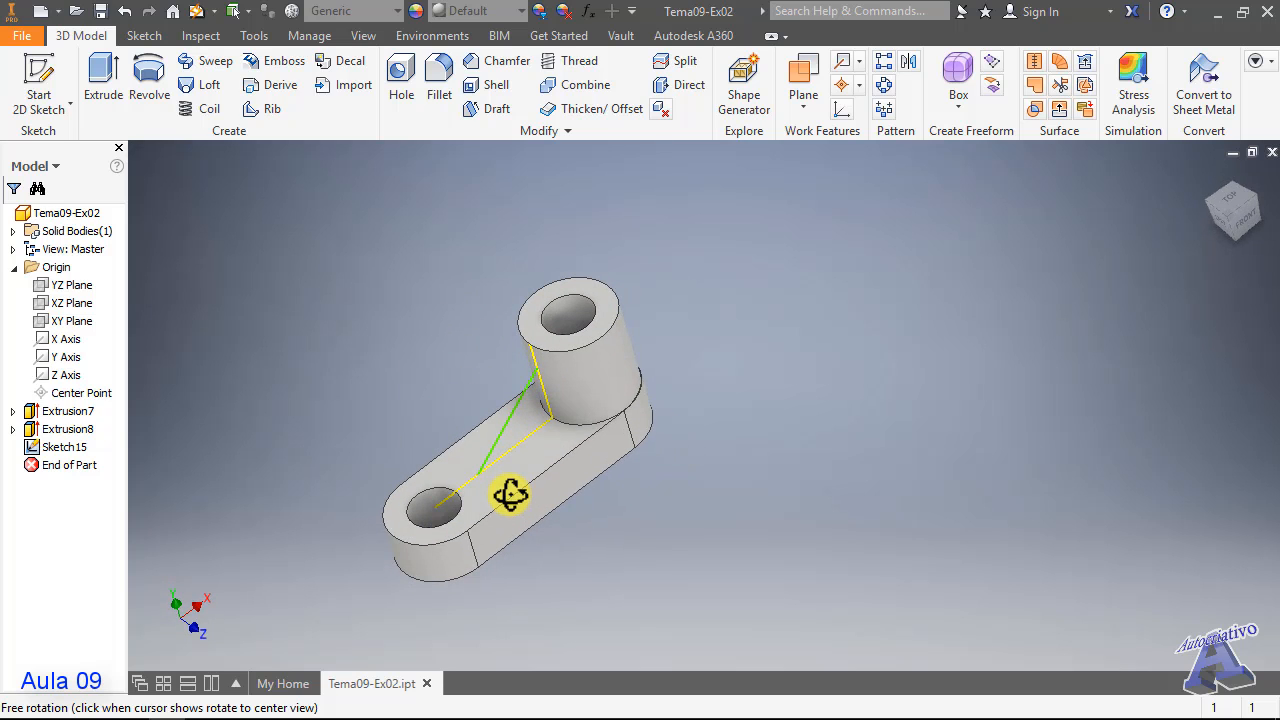
left_click(508, 423)
middle_click_drag(585, 440, 829, 351)
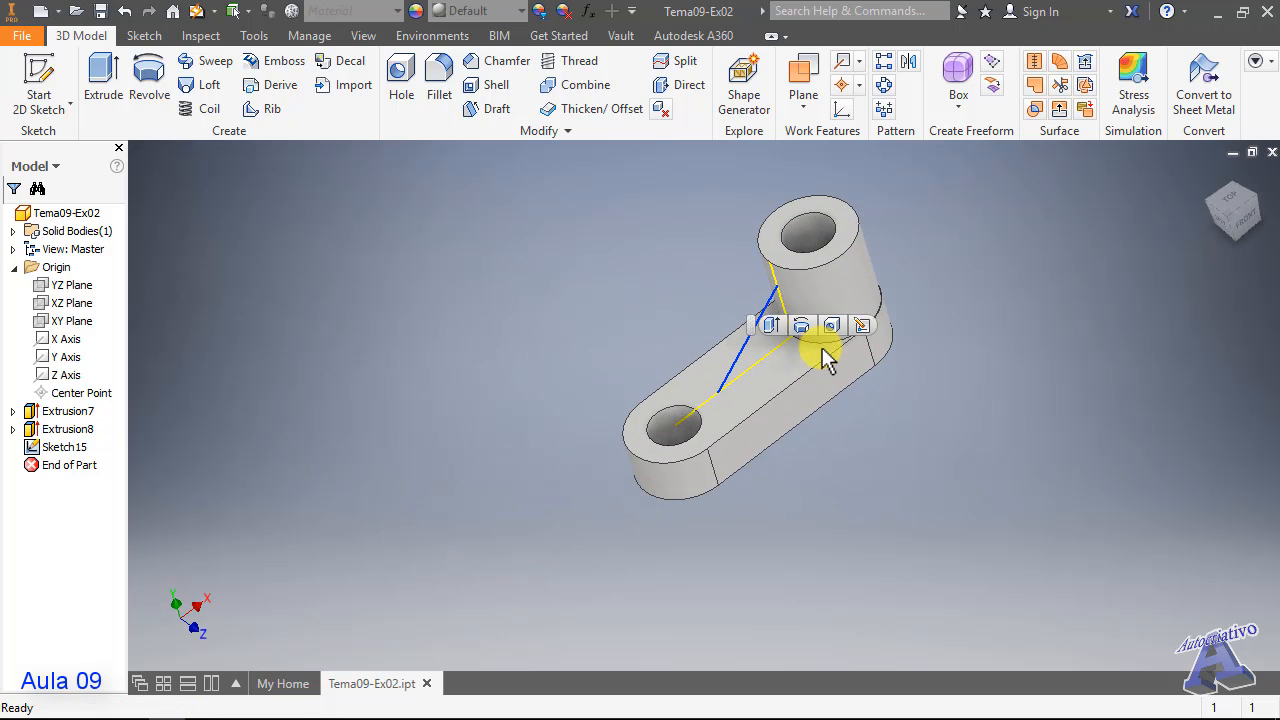
left_click(262, 112)
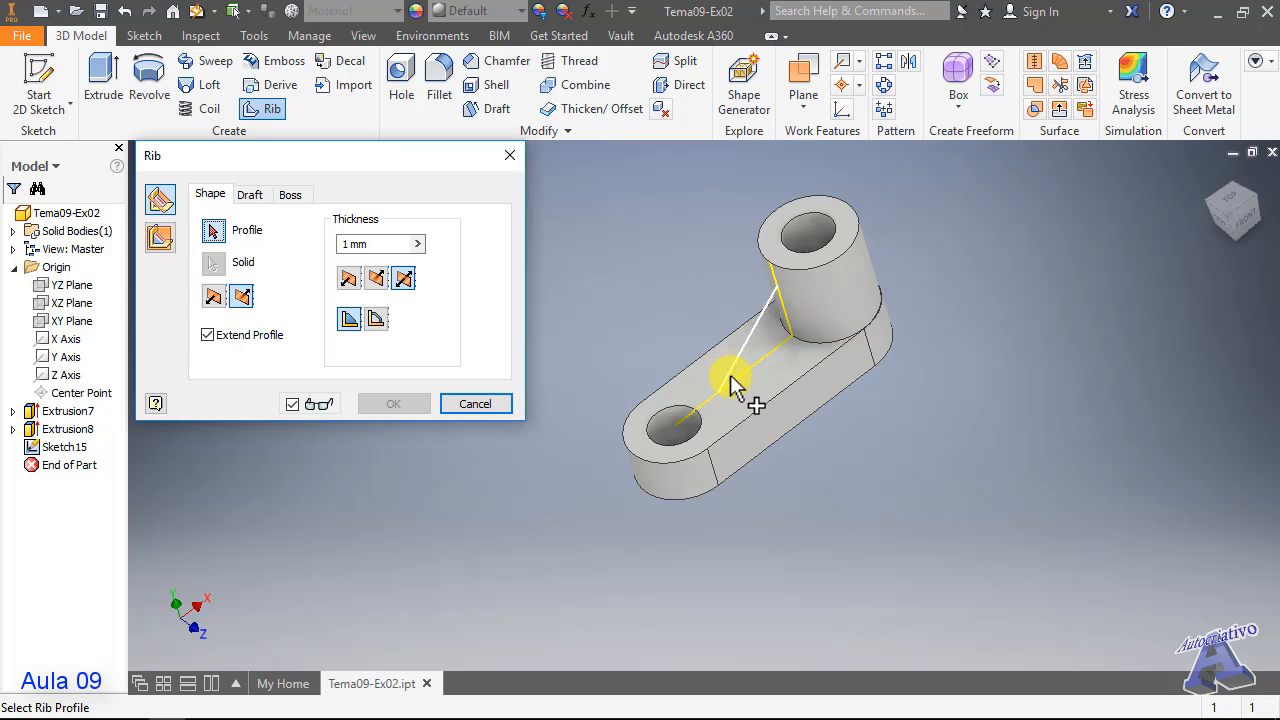
left_click(731, 384)
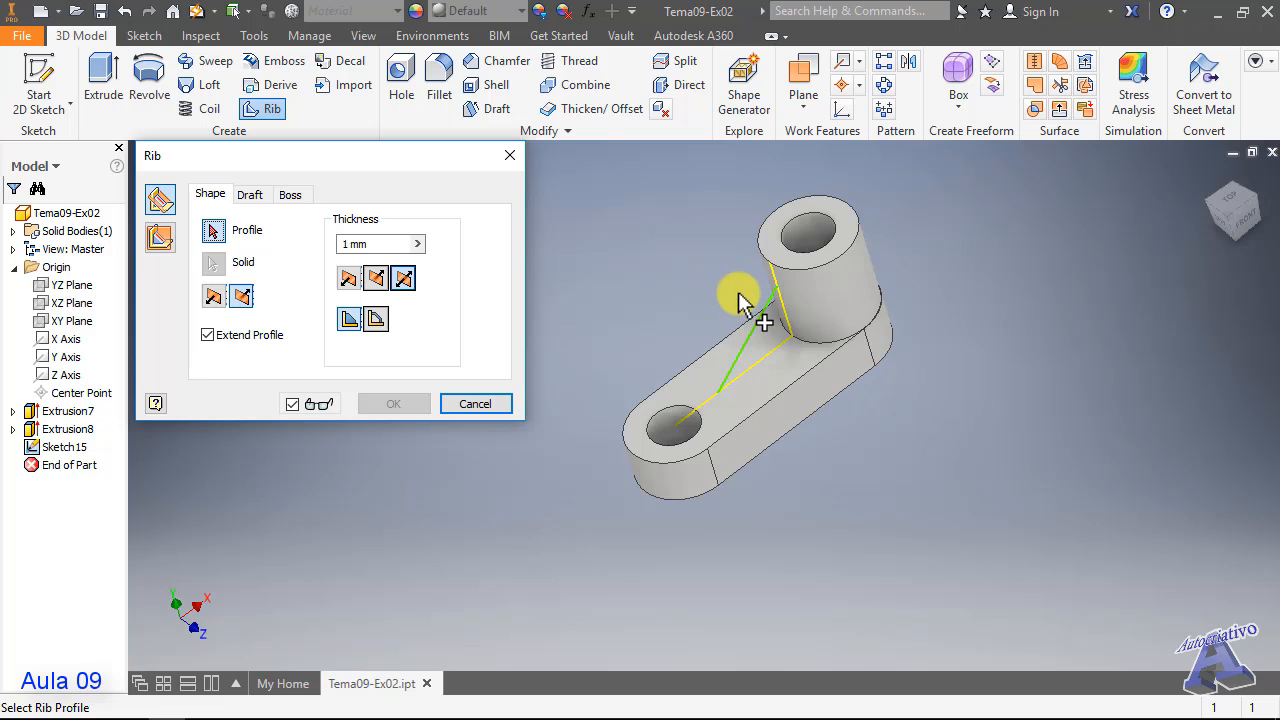
scroll(780, 320, "up", 5)
scroll(770, 320, "down", 5)
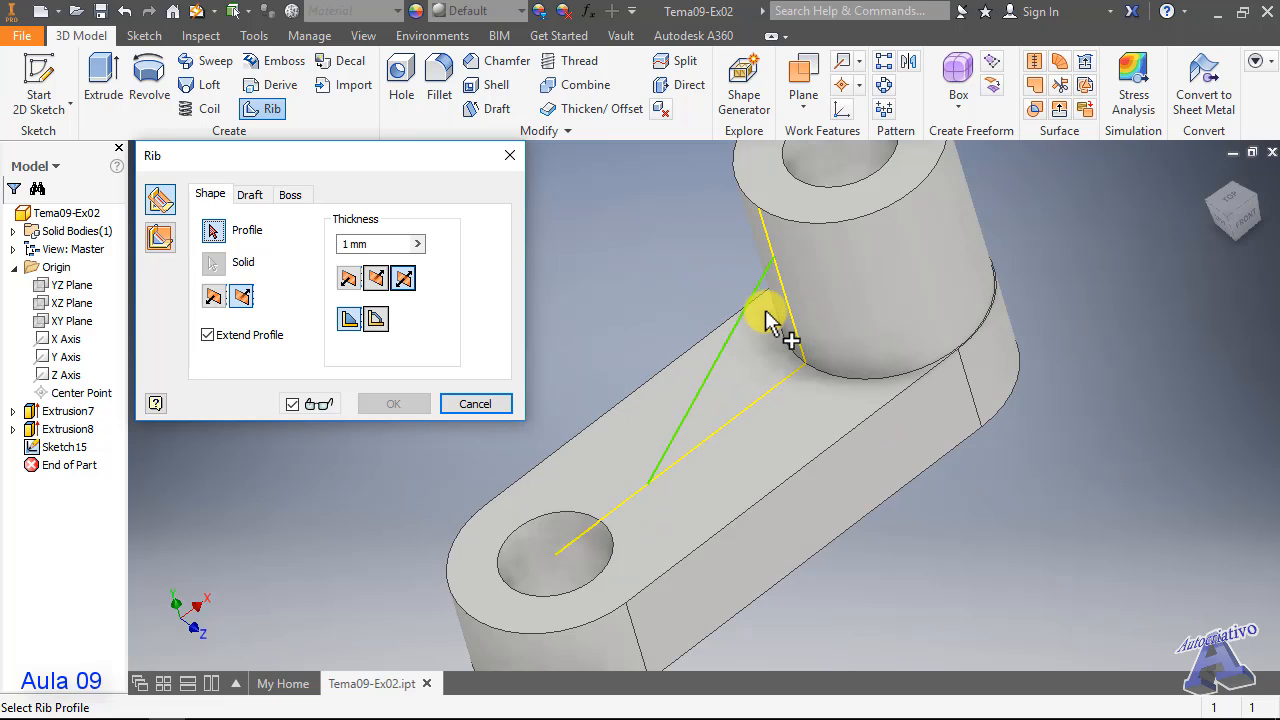
left_click(389, 243)
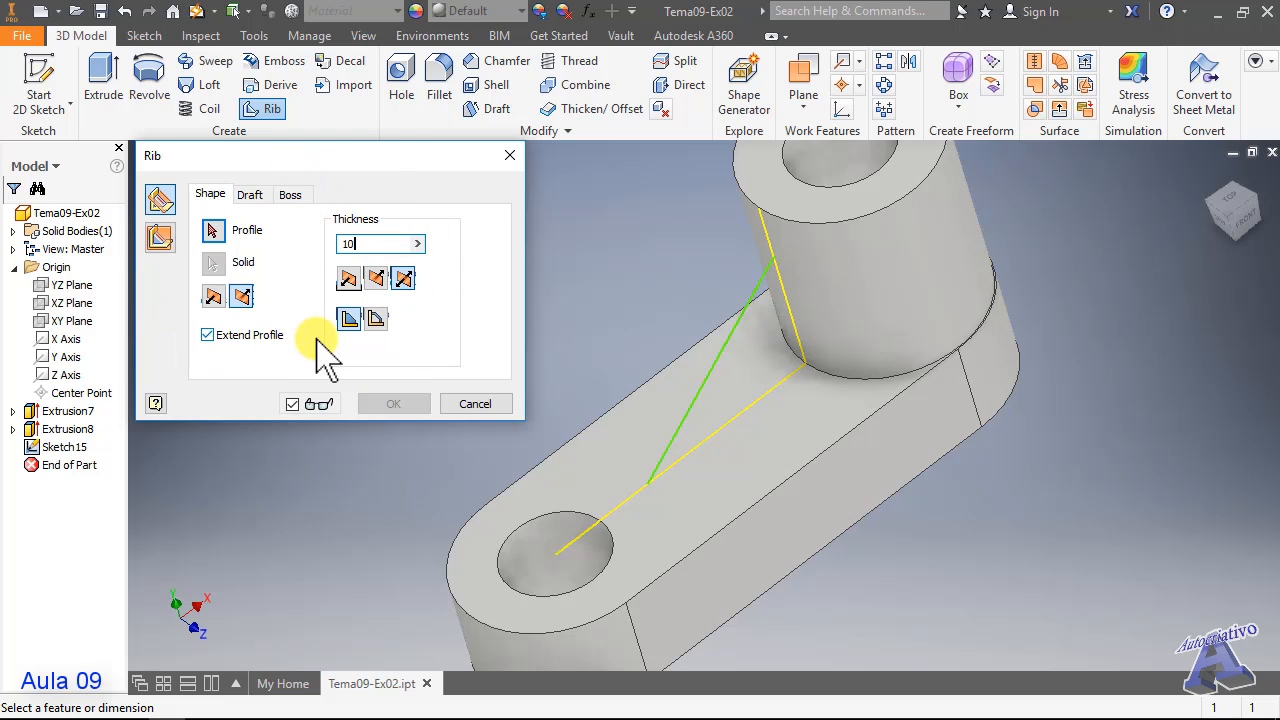
left_click(345, 320)
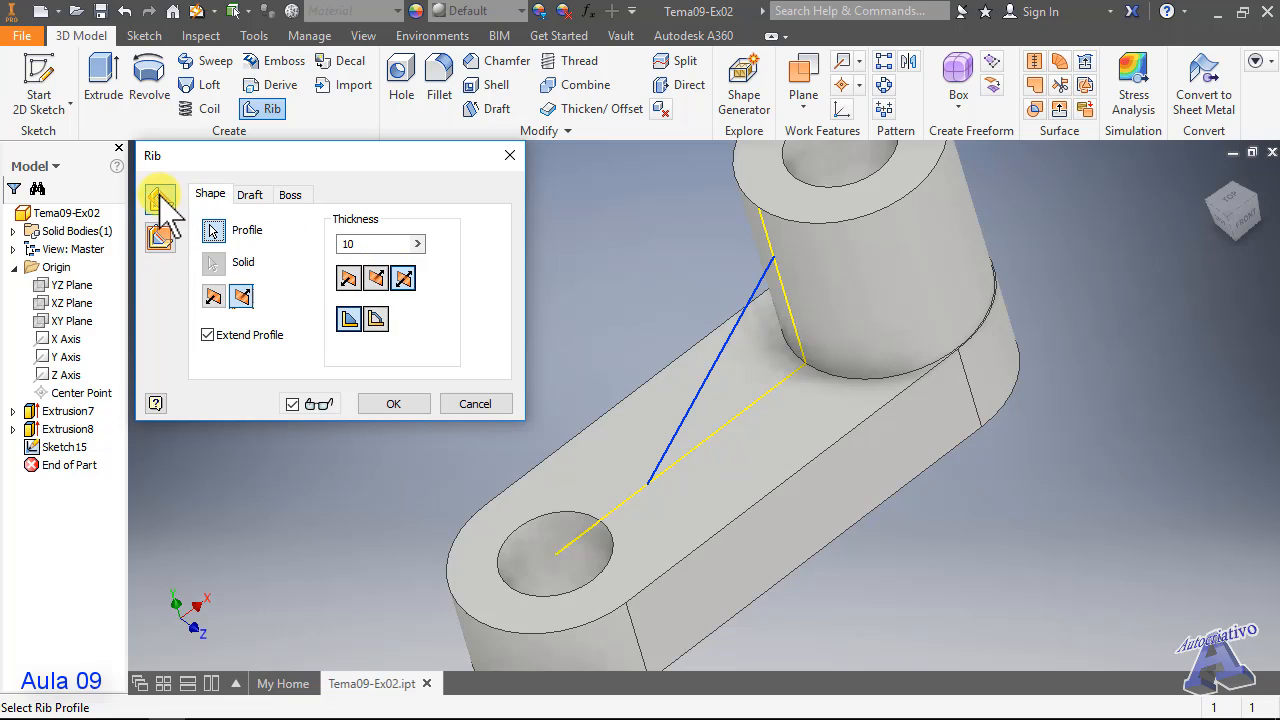
- Complete the 10 mm rib parallel to the sketch plane, with its thickness centred on both sides of the sloping line
left_click(170, 243)
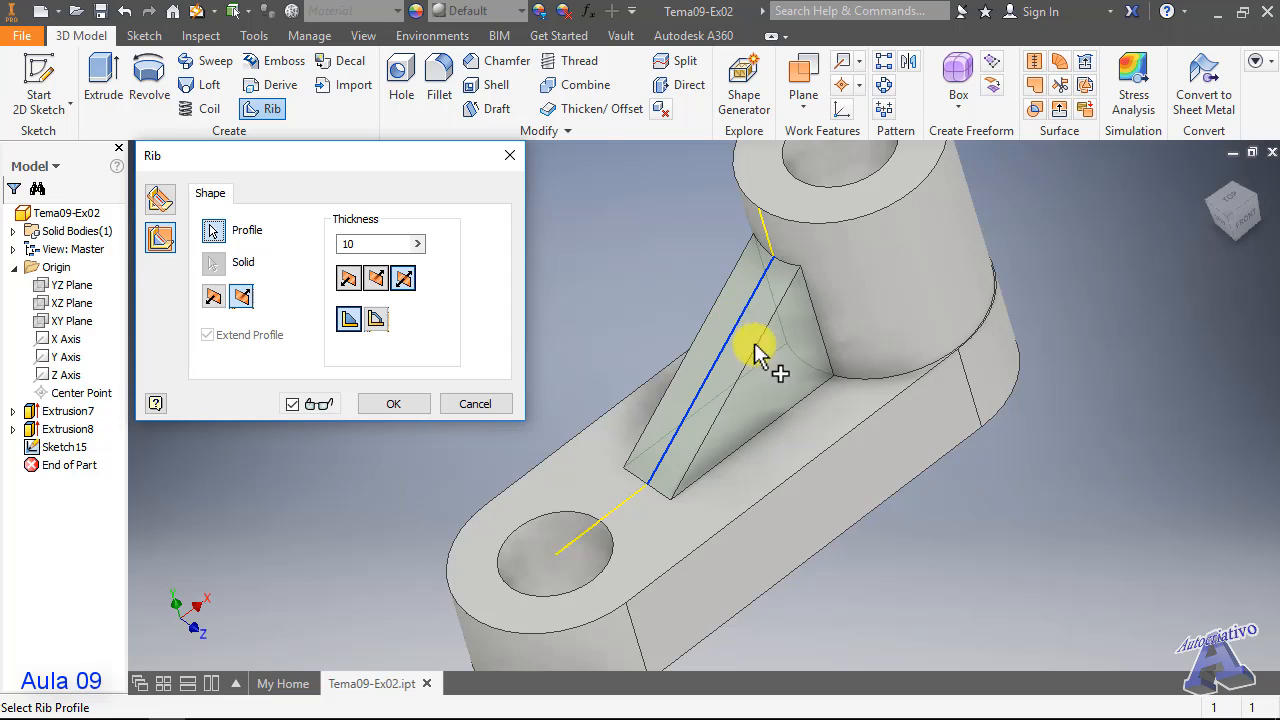
left_click(377, 279)
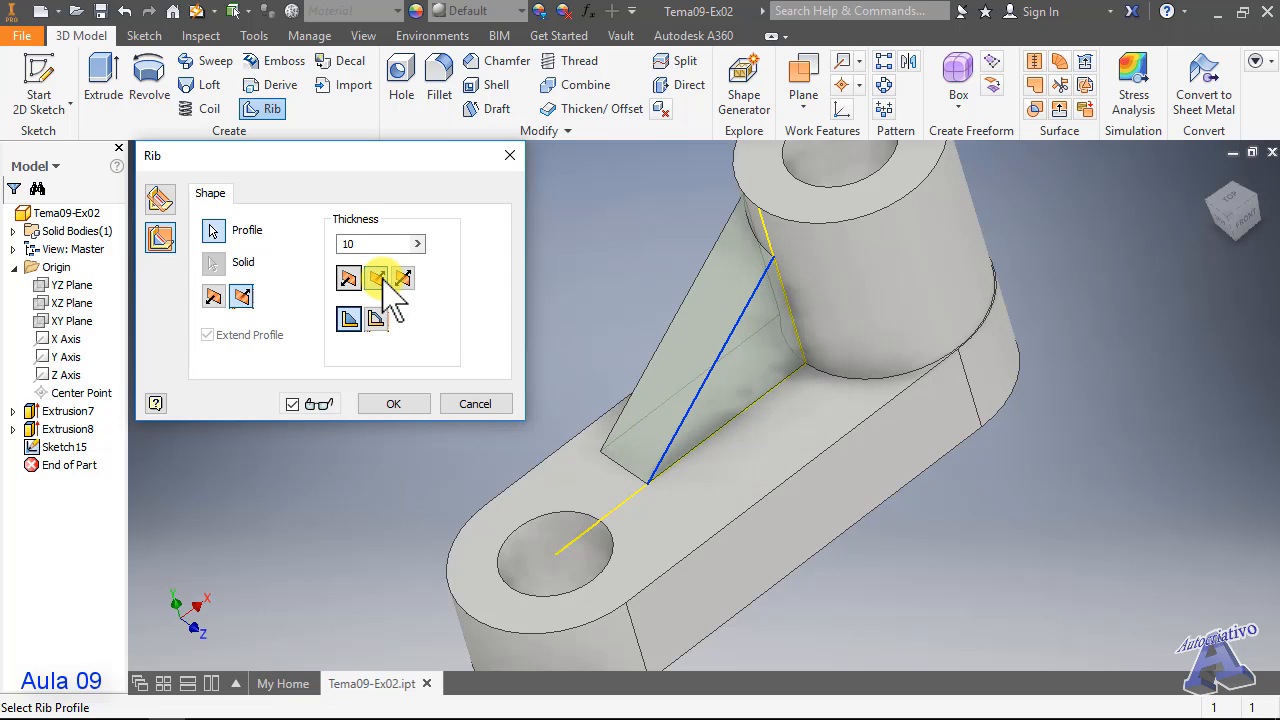
left_click(354, 279)
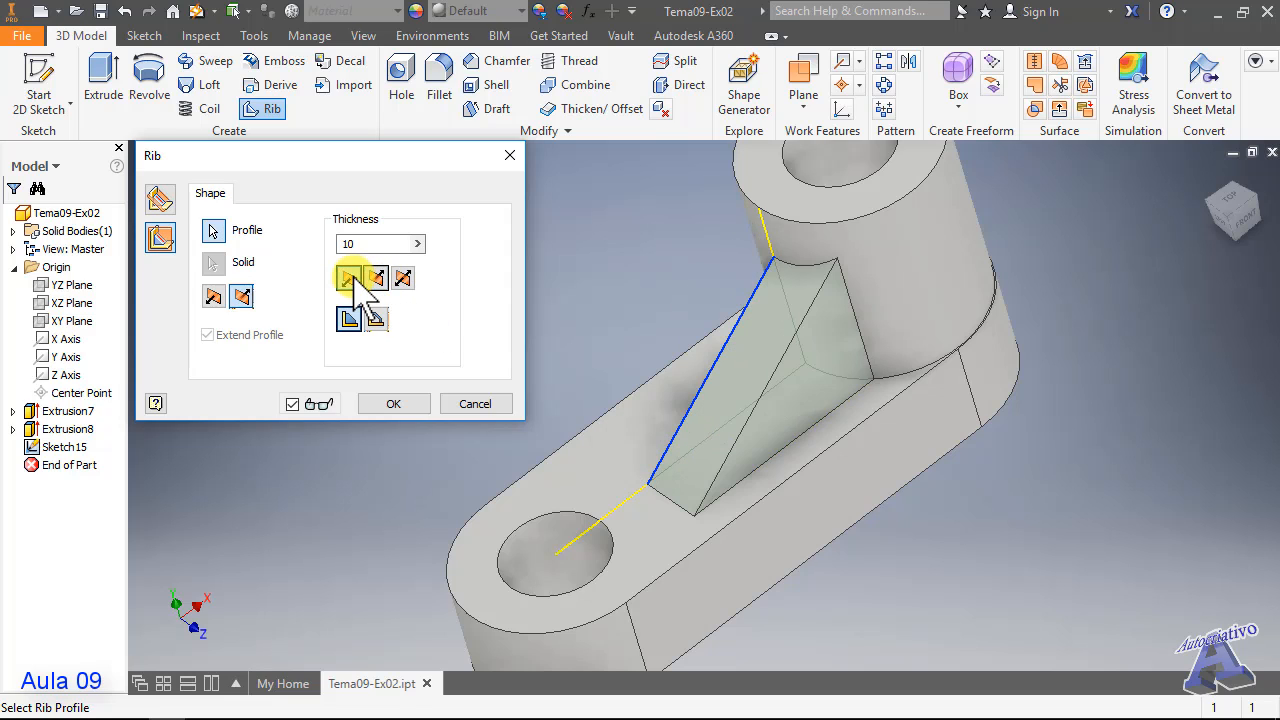
left_click(382, 279)
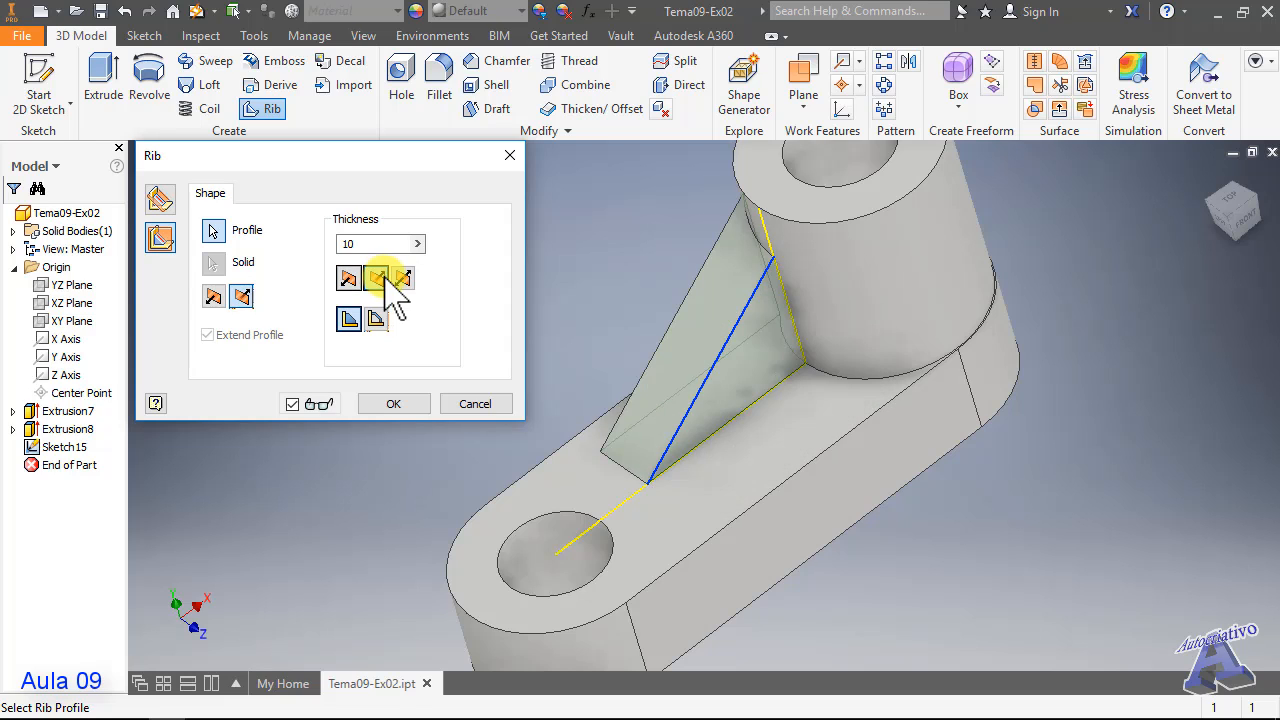
left_click(404, 279)
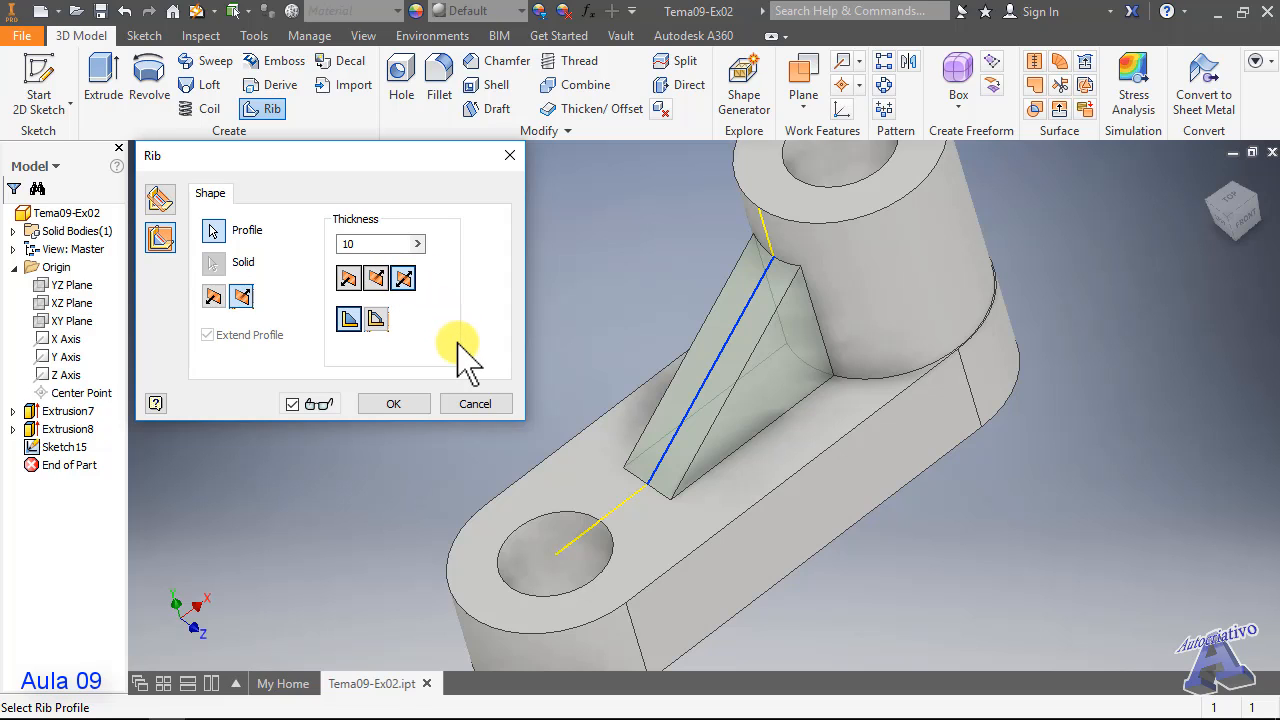
left_click(393, 404)
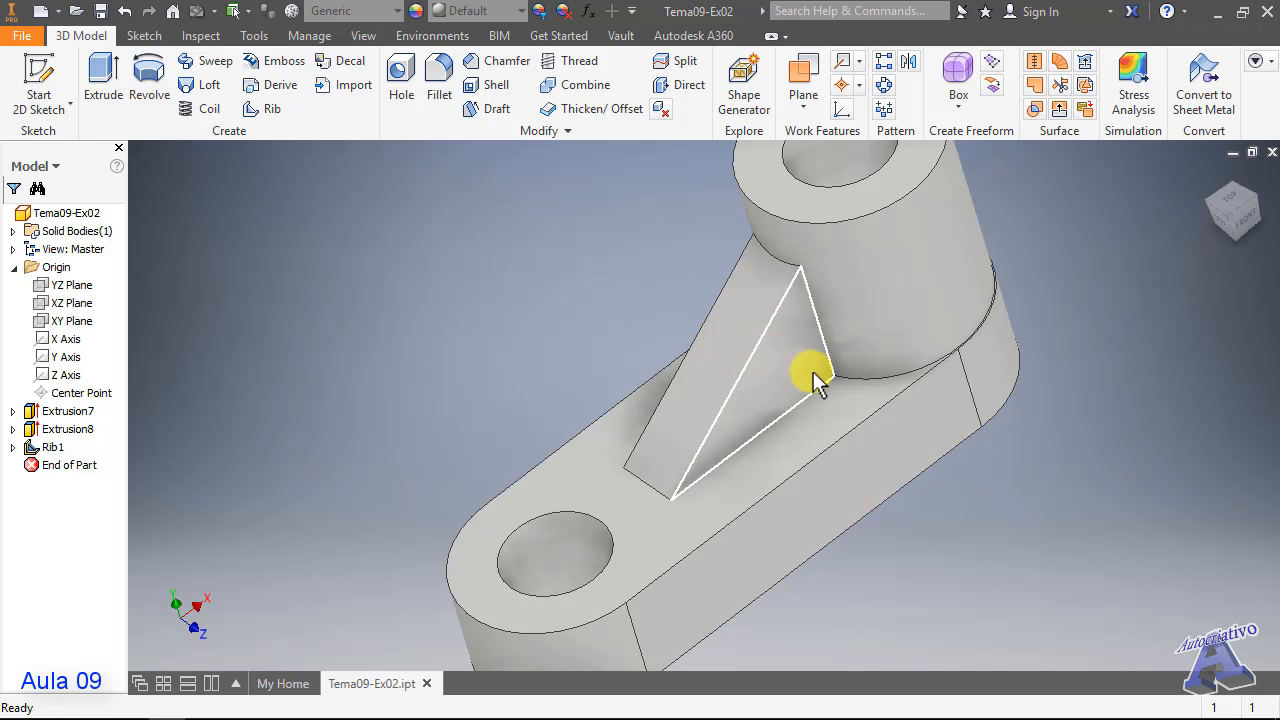
middle_click_drag(813, 371, 1065, 355, "shift")
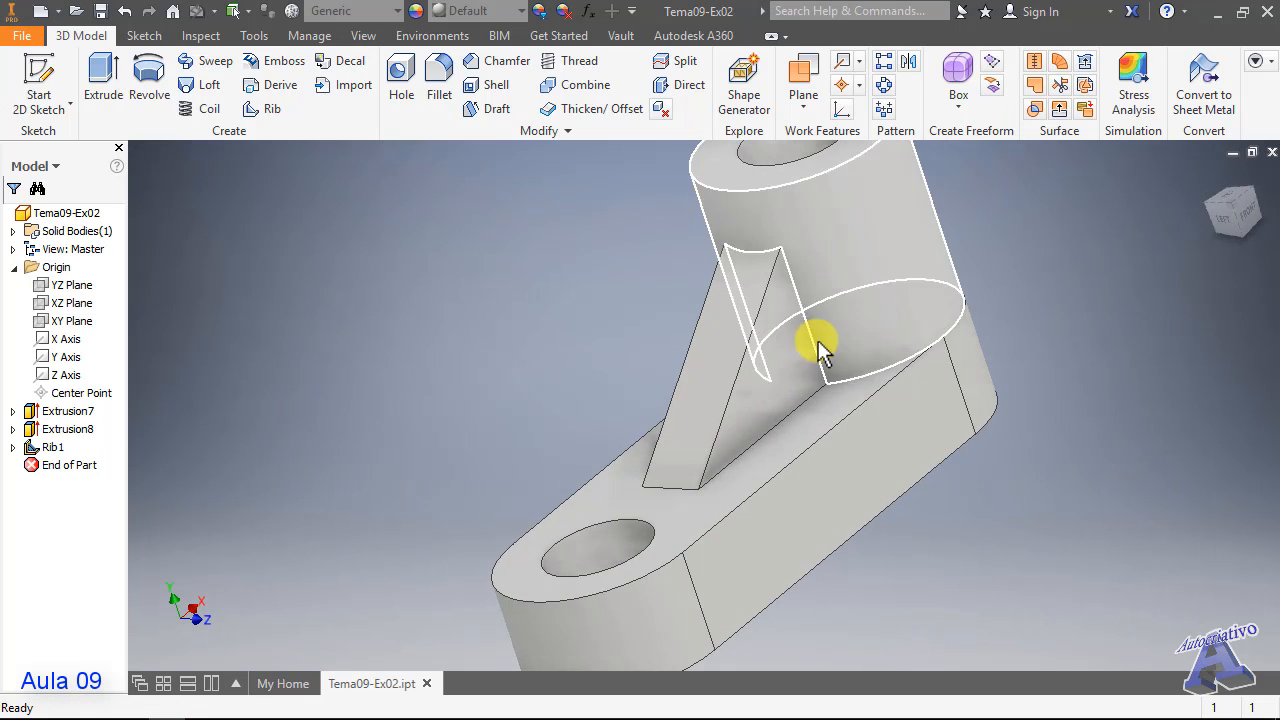
middle_click_drag(814, 337, 594, 349, "shift")
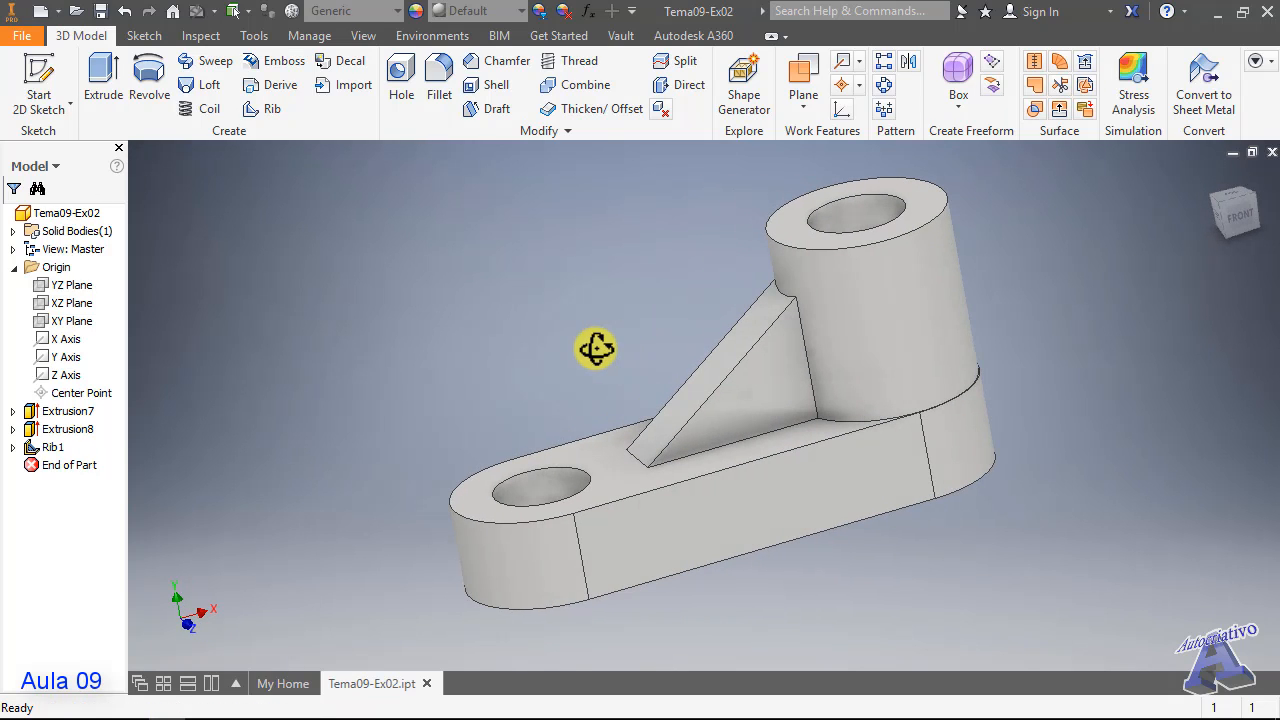
- Try to start another rib without a visible sketch
left_click(262, 108)
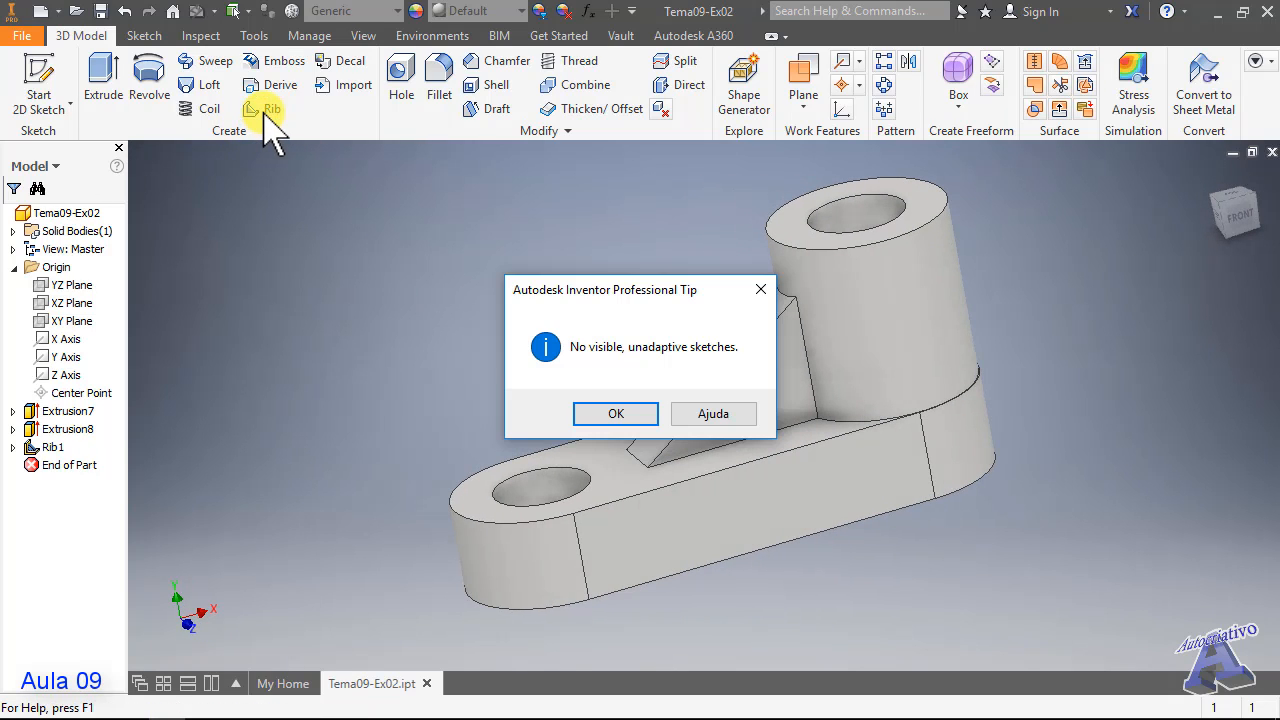
left_click(617, 414)
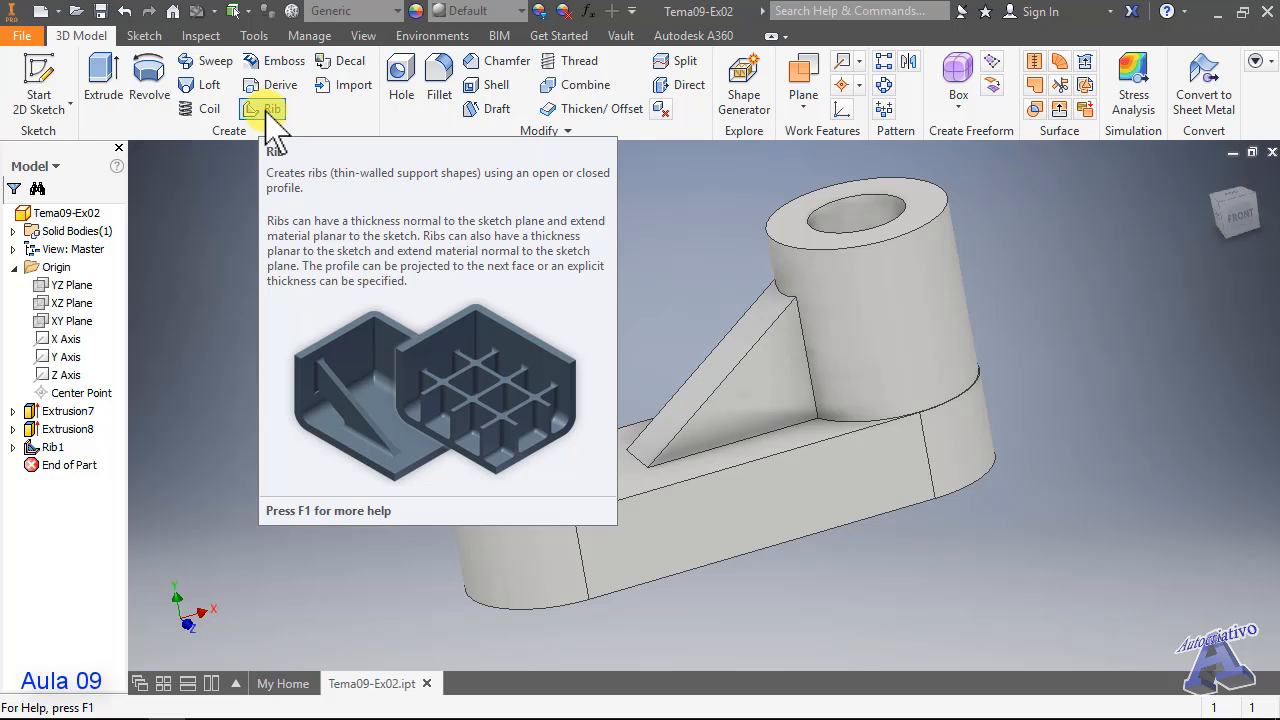
left_click(268, 110)
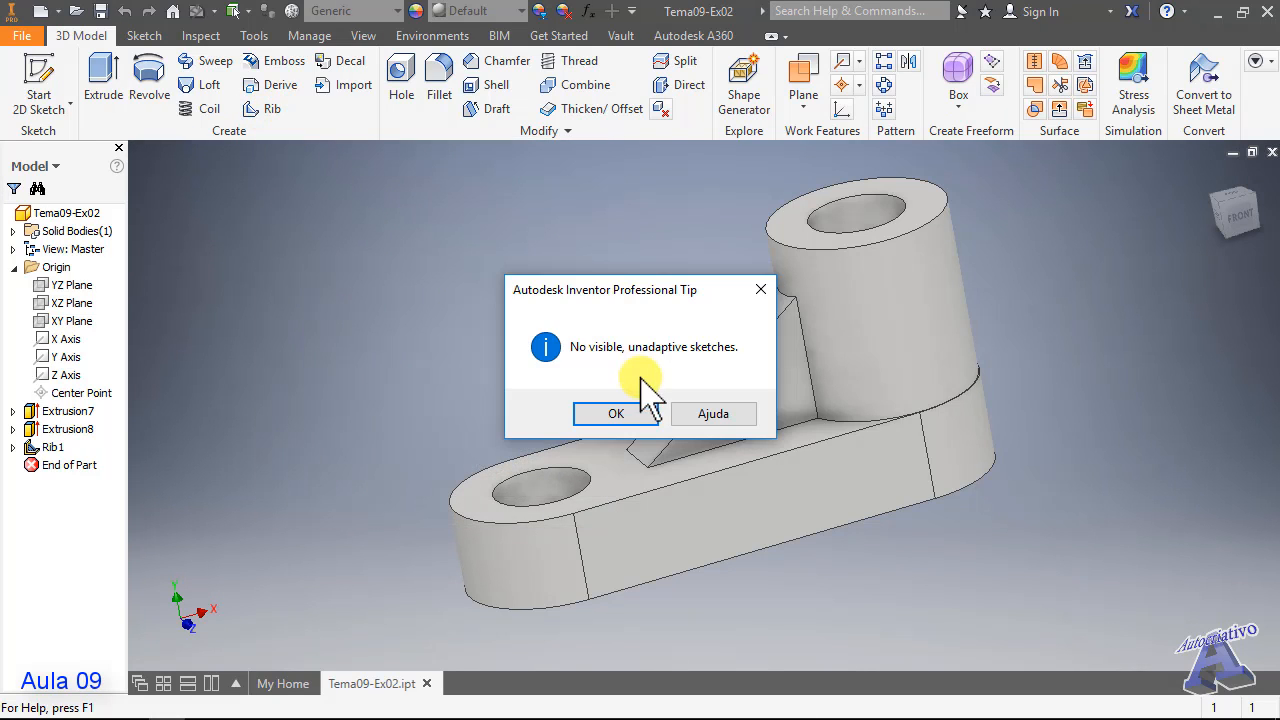
left_click(616, 413)
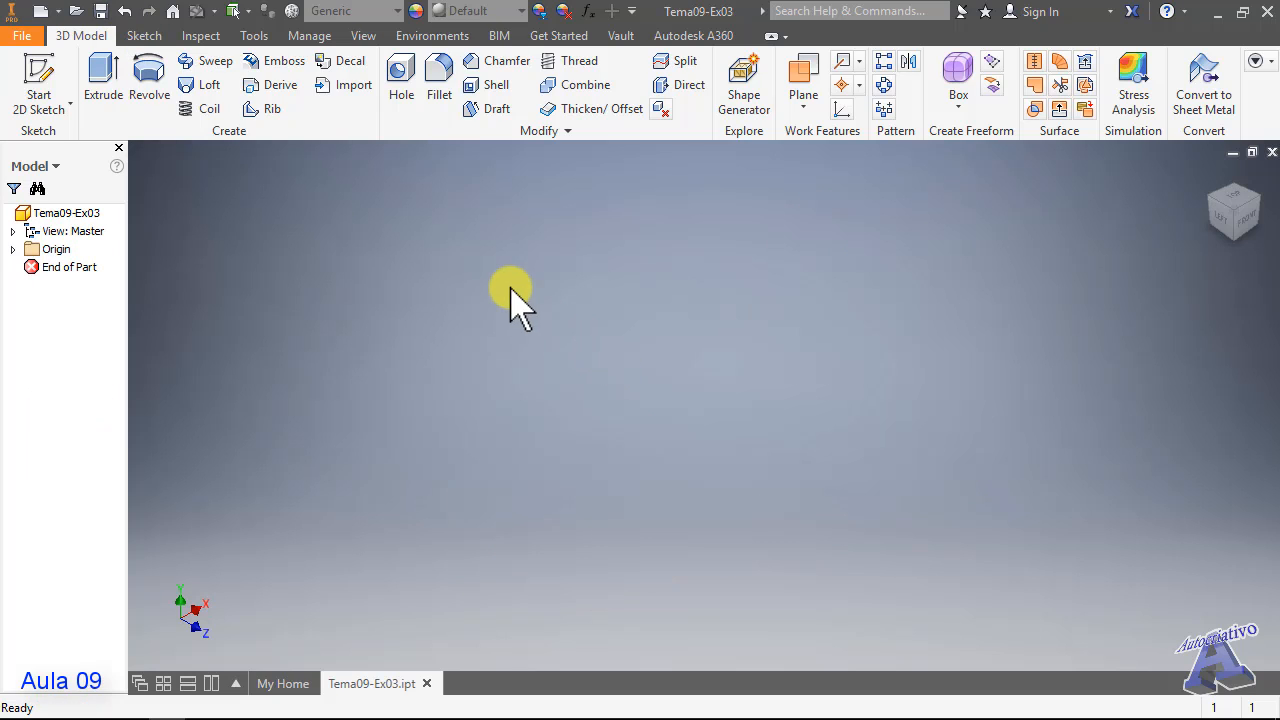
- In a 2D sketch on the XZ Plane, draw a 30 × 30 mm two-point center rectangle at the origin, and finish the sketch
left_click(103, 68)
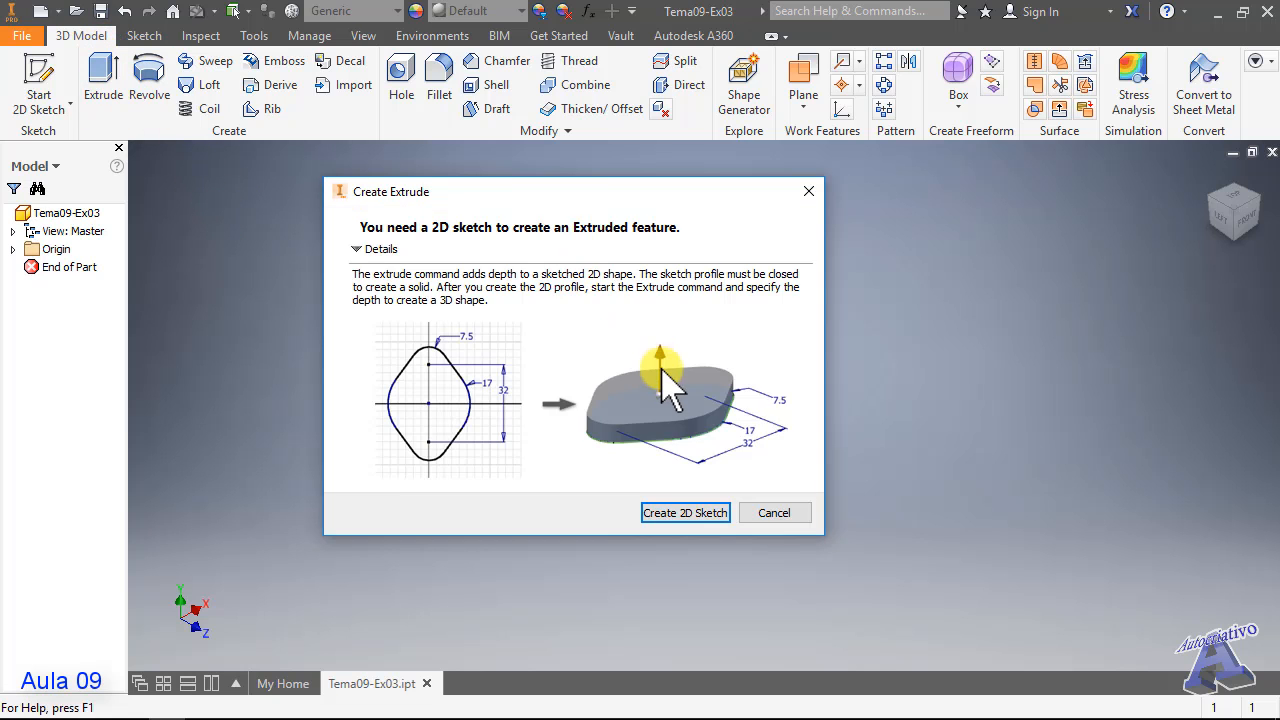
left_click(685, 512)
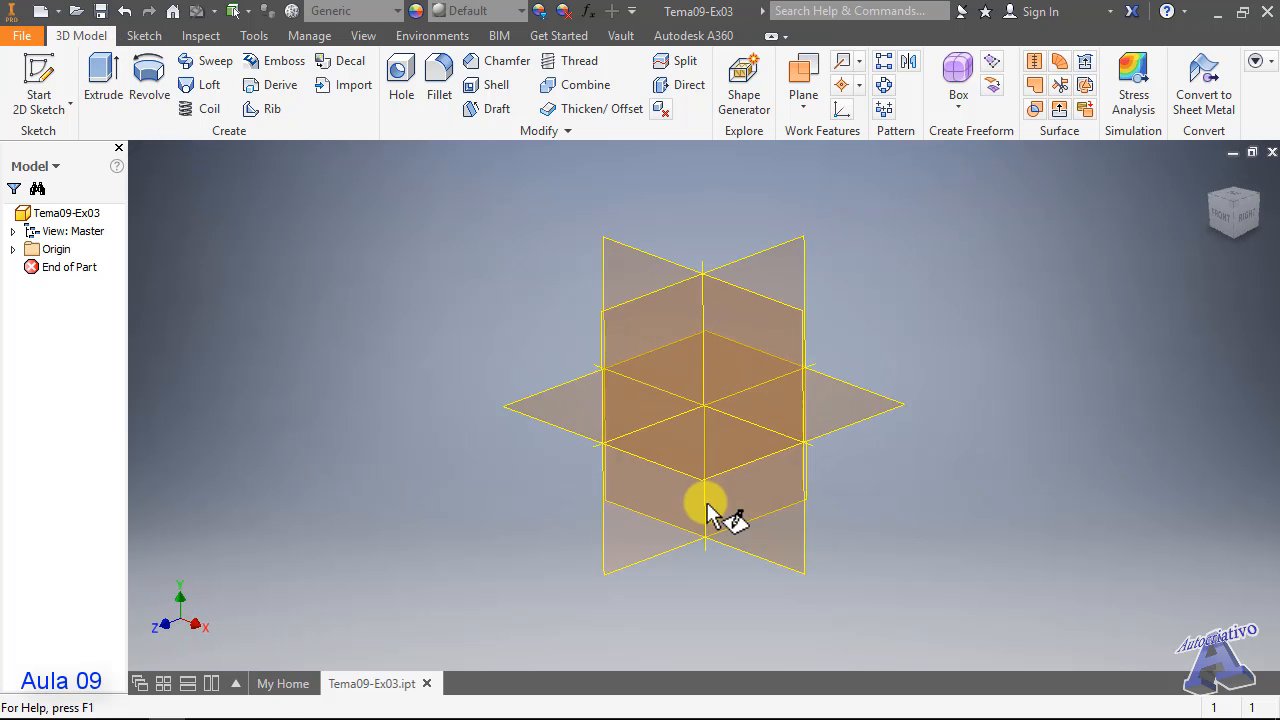
left_click(1210, 185)
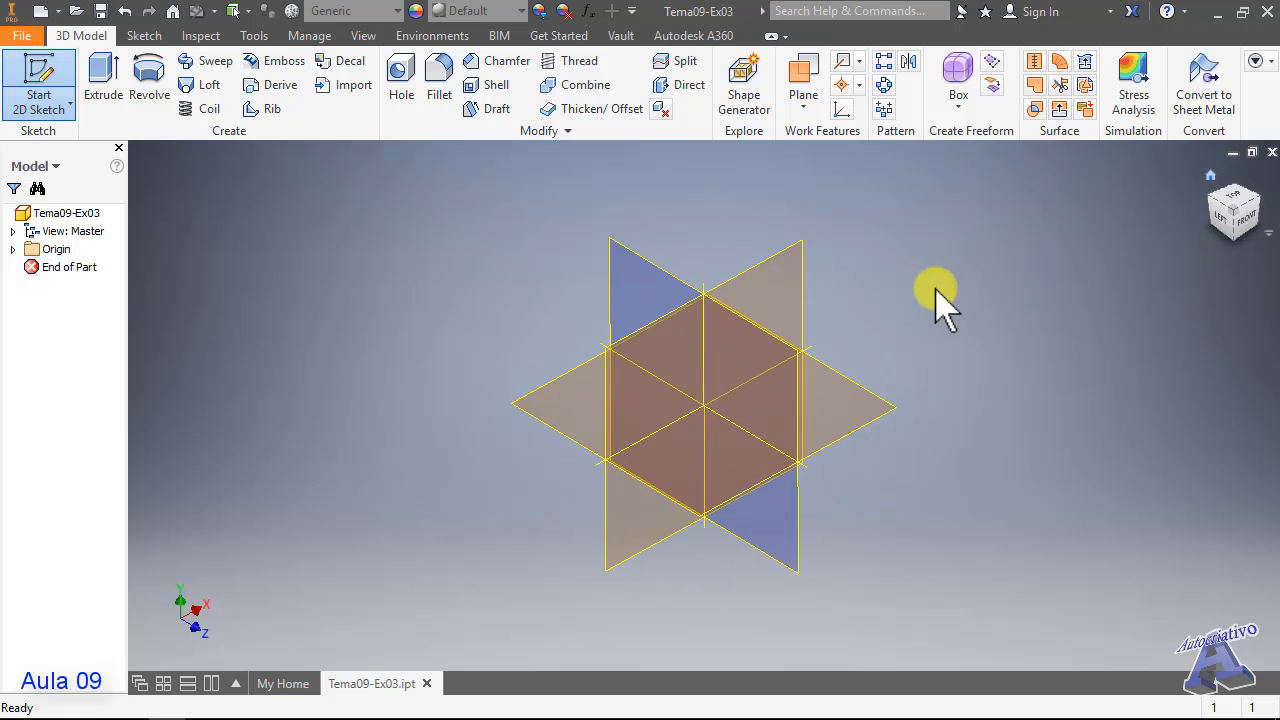
left_click(850, 378)
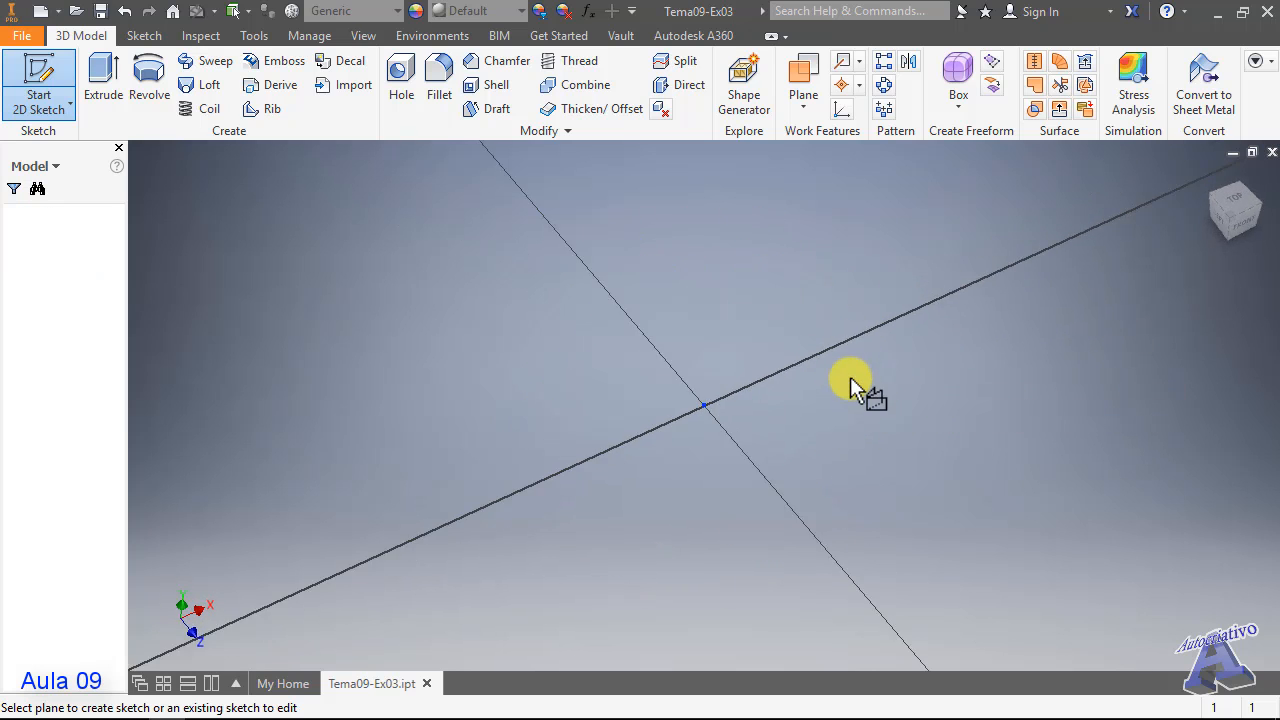
left_click(256, 104)
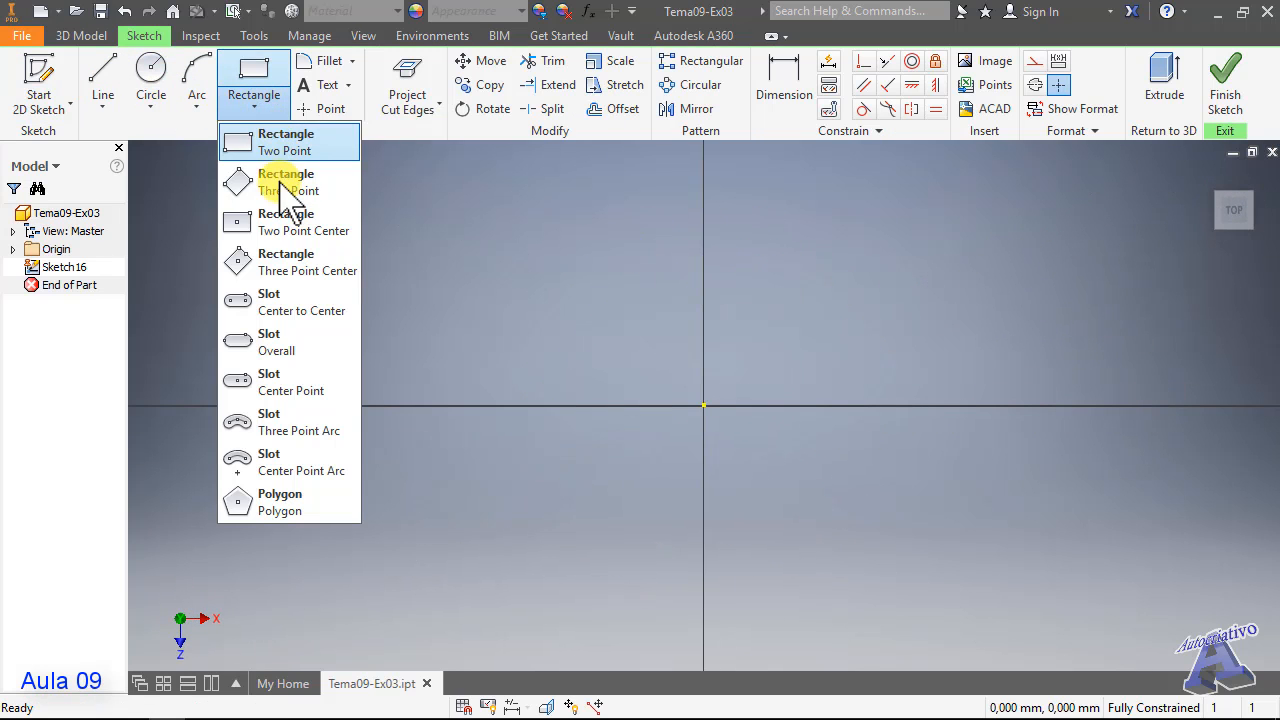
left_click(268, 222)
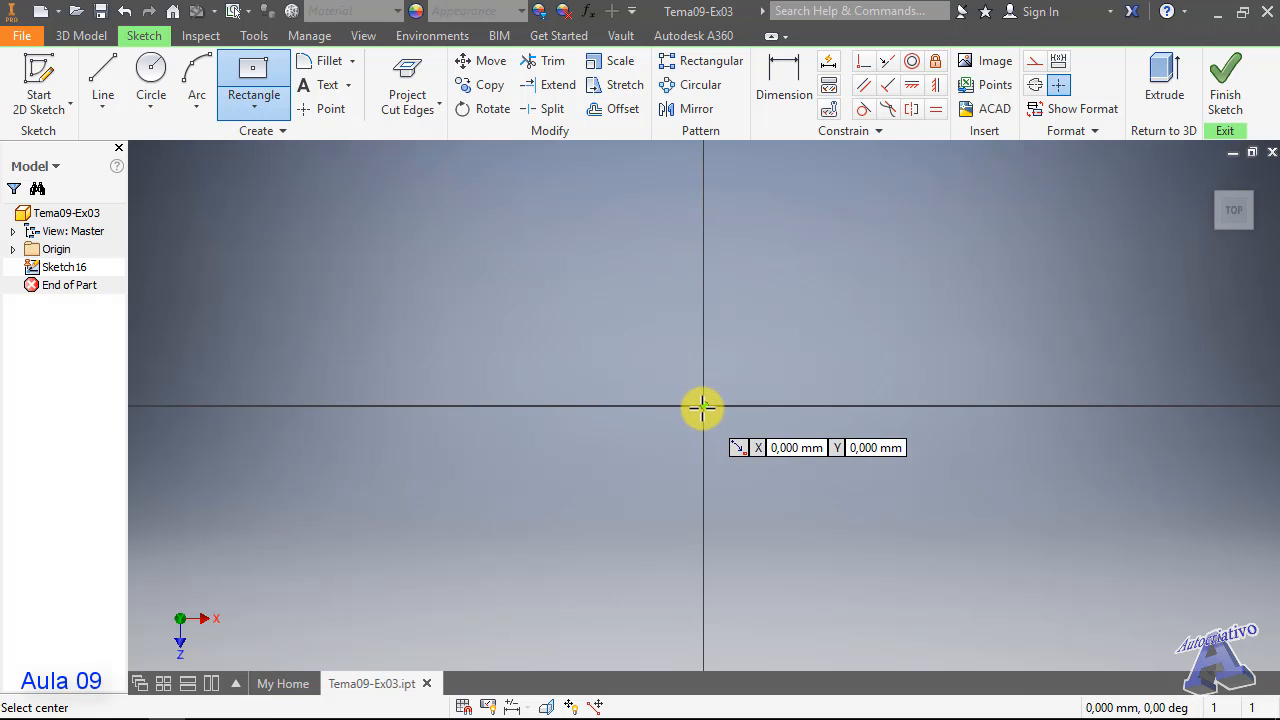
left_click(704, 405)
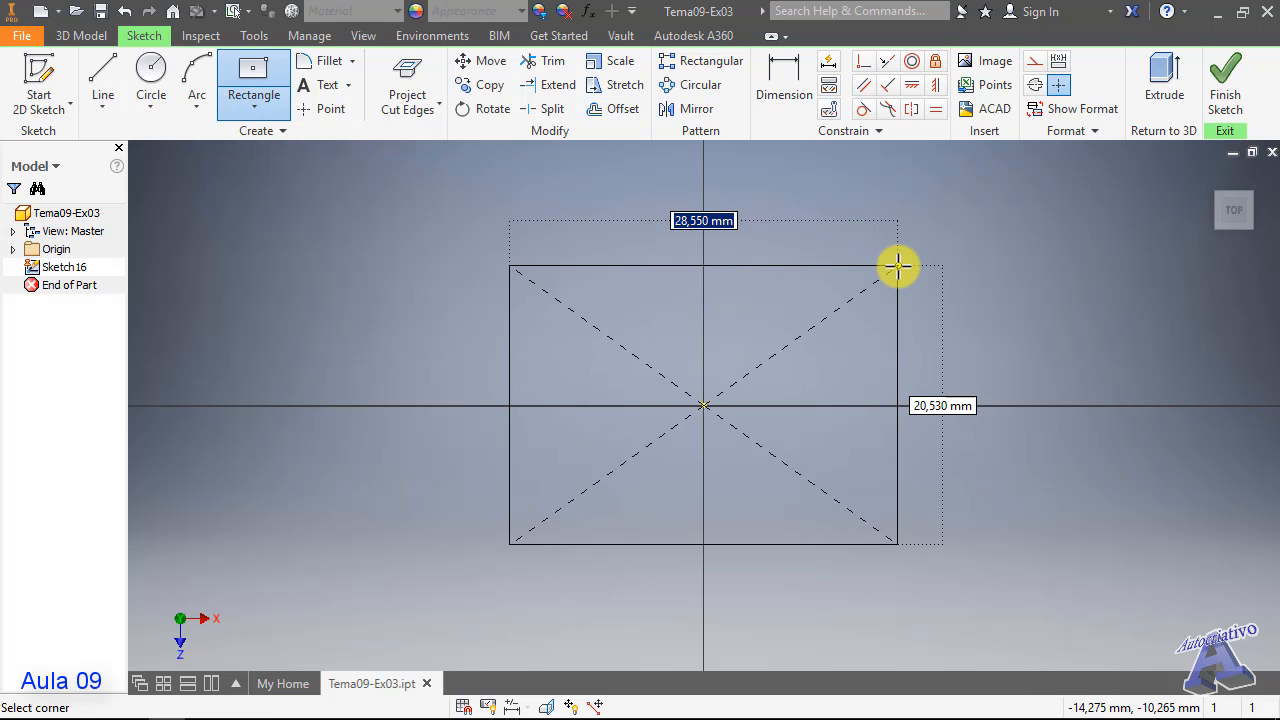
type("30")
key("Tab")
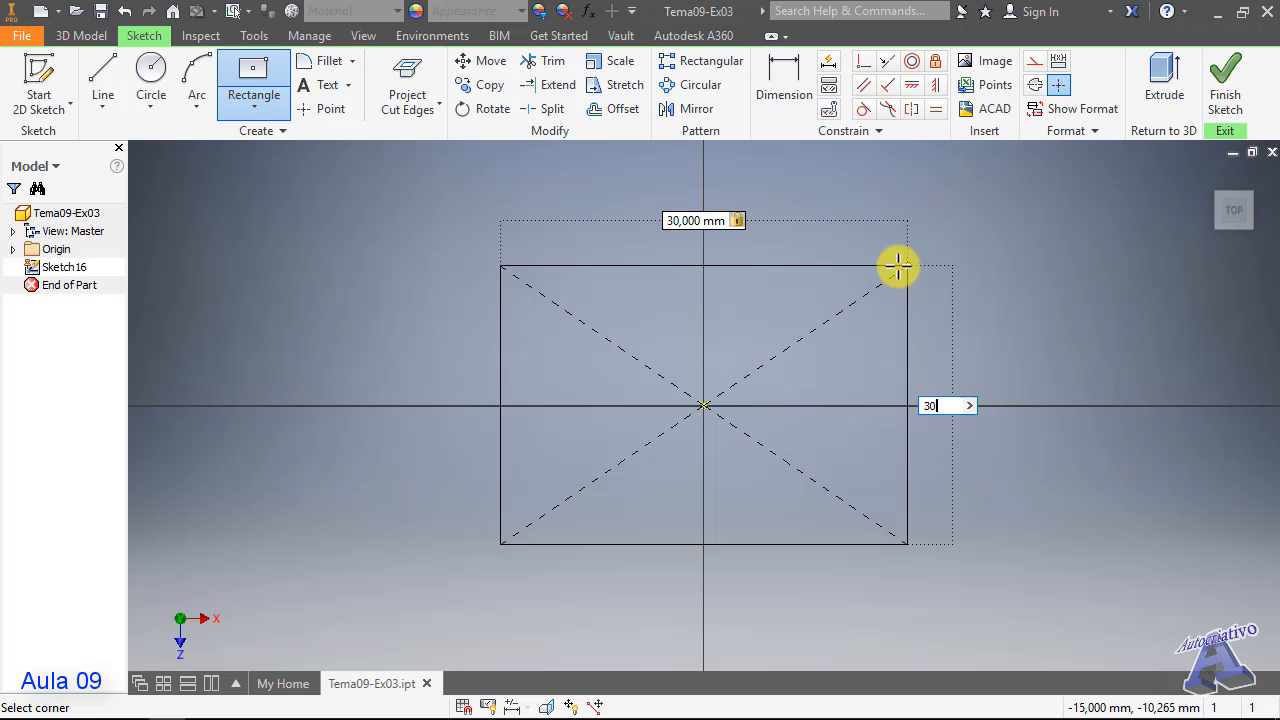
type("30")
key("Return")
left_click(1225, 88)
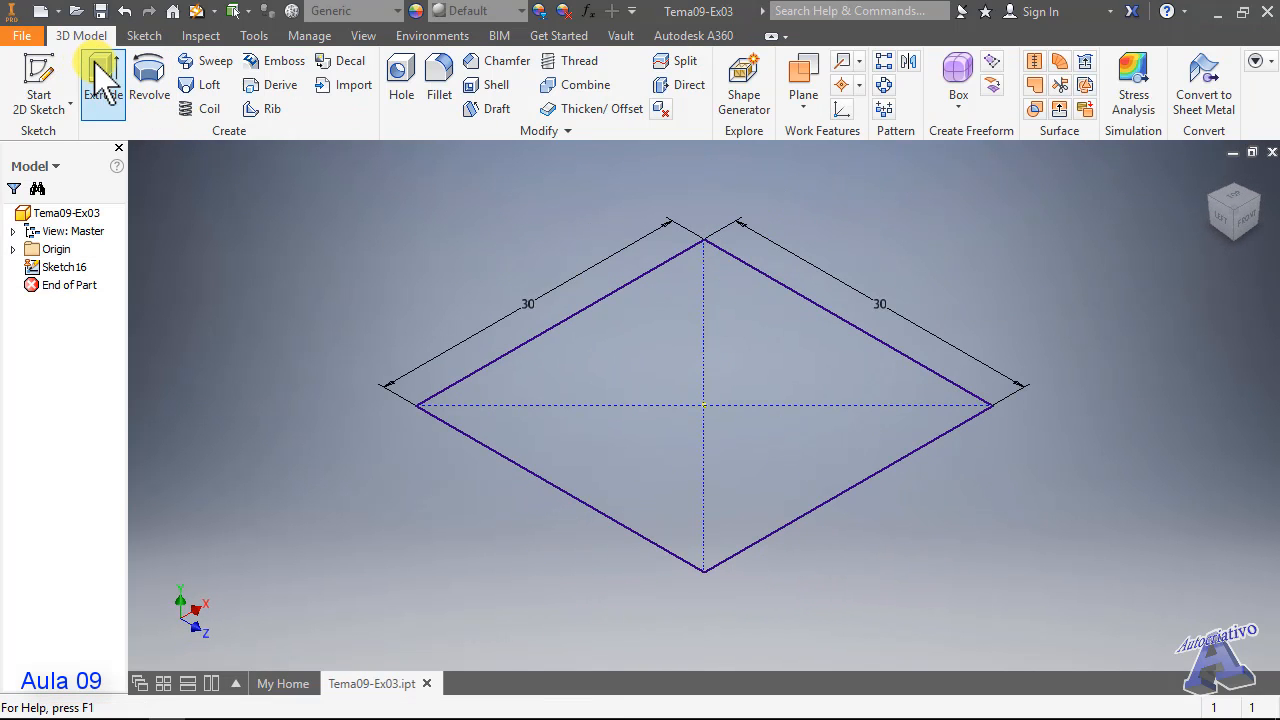
- Extrude the square profile 30 mm upward into a cube
left_click(99, 70)
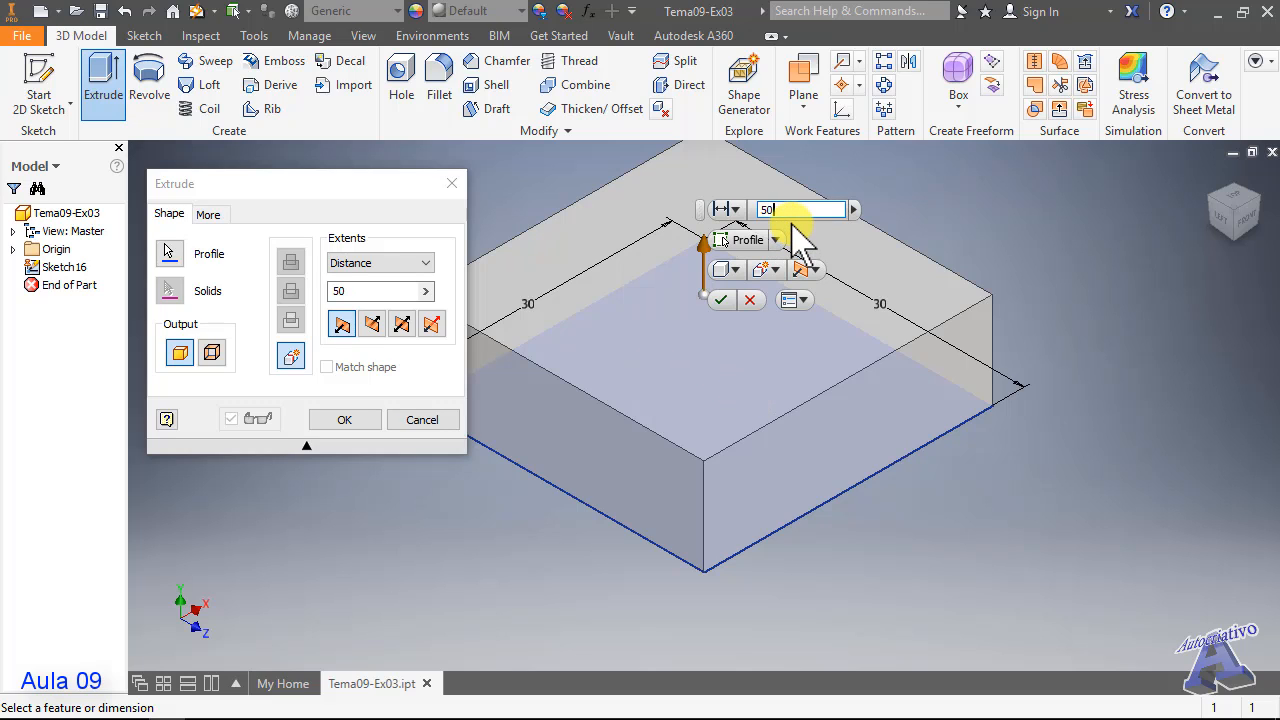
scroll(735, 351, "down", 4)
scroll(735, 351, "up", 5)
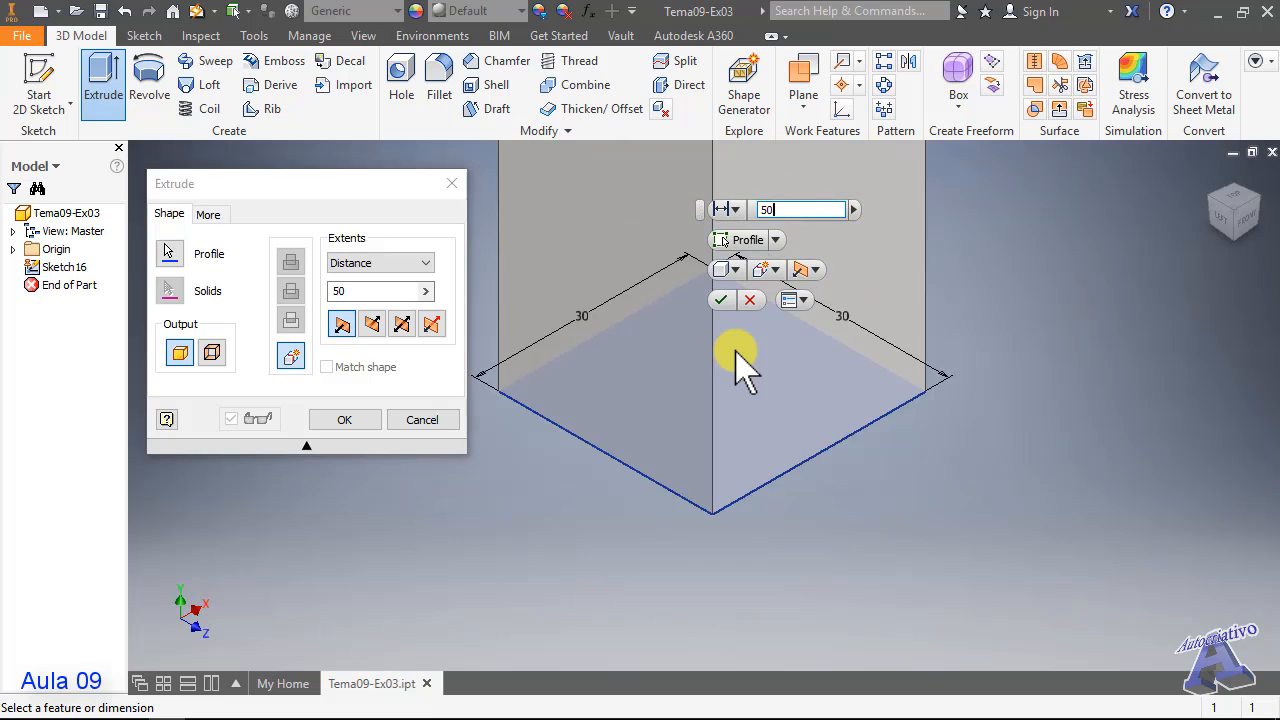
scroll(735, 351, "up", 4)
scroll(735, 302, "down", 3)
left_click_drag(801, 210, 702, 209)
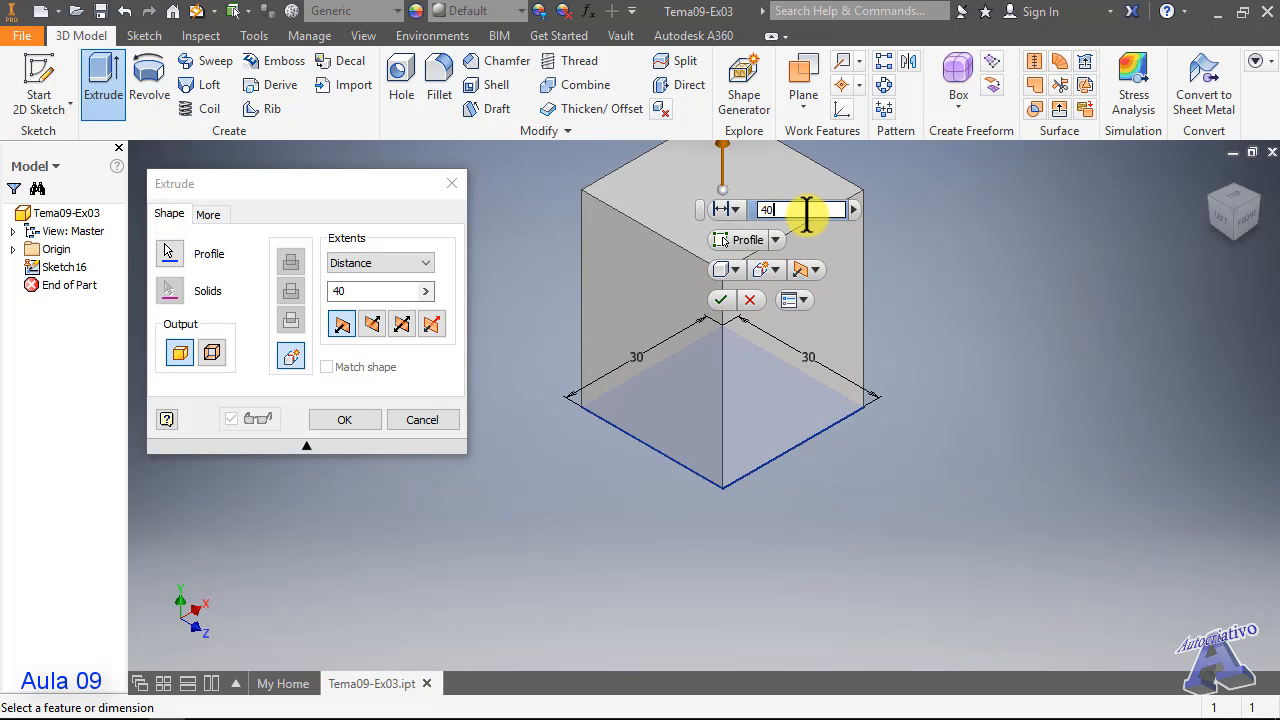
left_click_drag(829, 209, 680, 215)
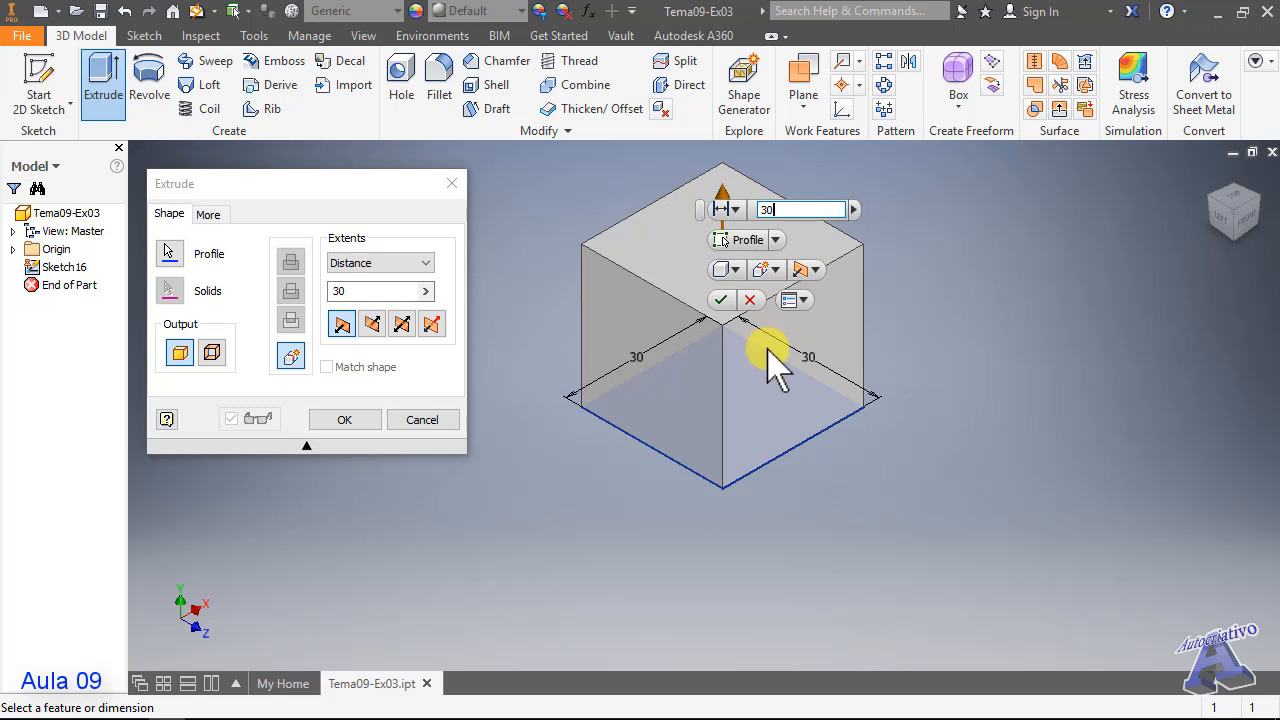
left_click(721, 300)
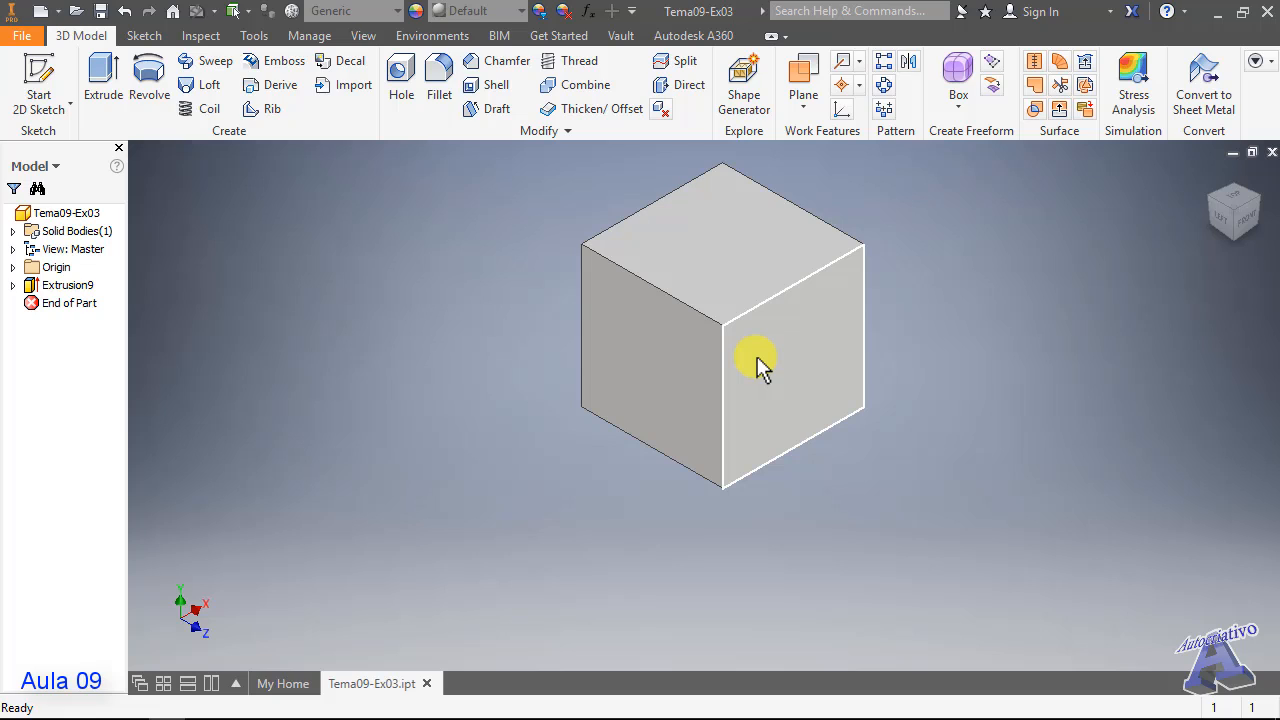
- Start a Shell on the cube and set its wall thickness to 2 mm
mouse_move(757, 356)
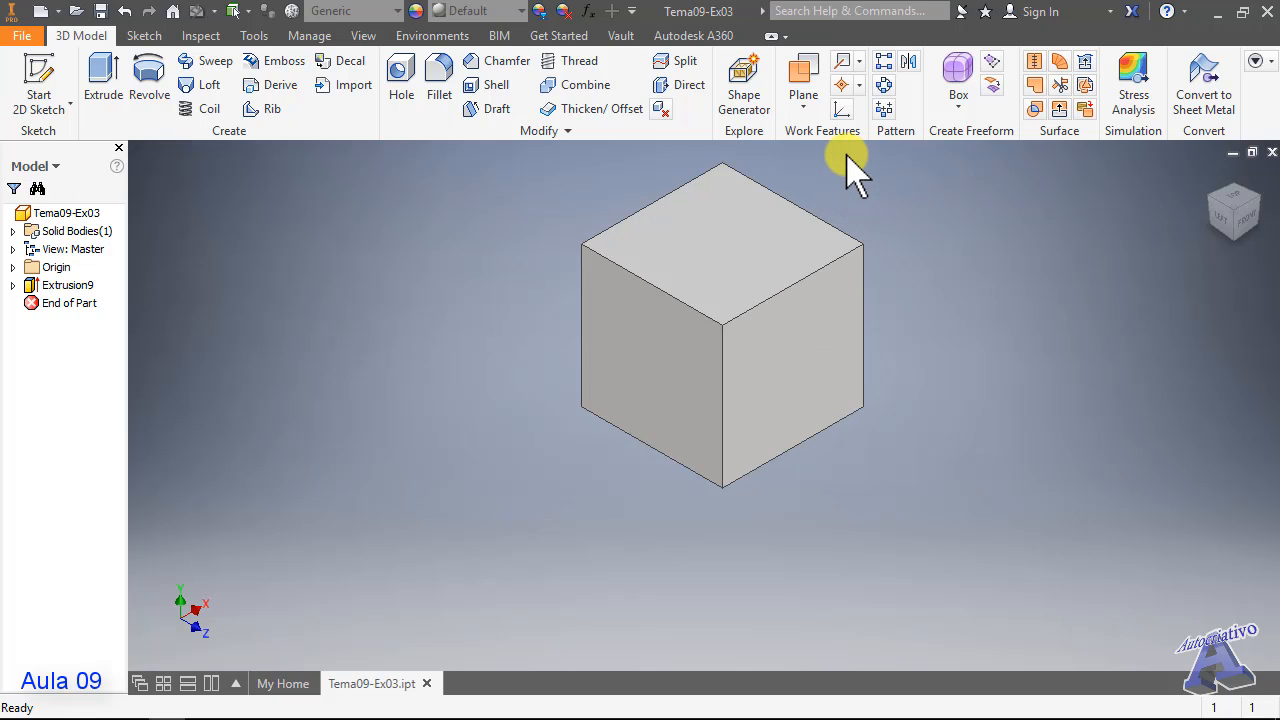
middle_click_drag(851, 177, 829, 241)
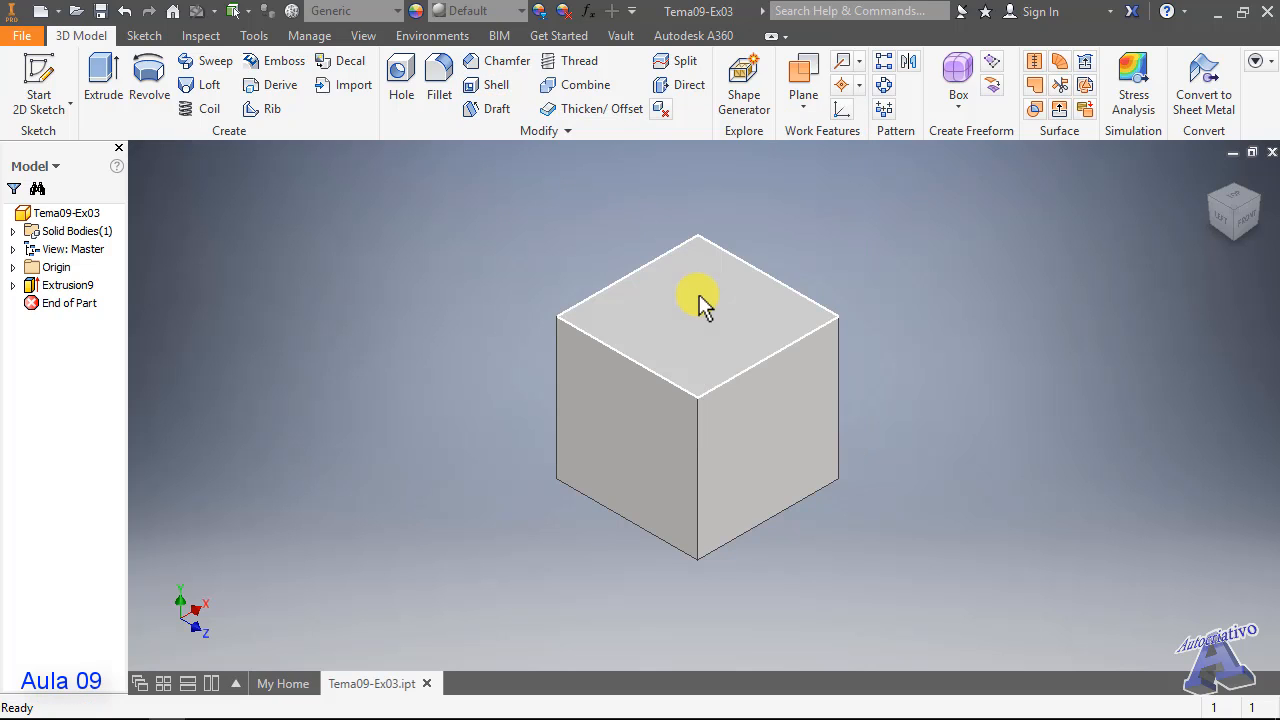
middle_click_drag(766, 386, 831, 349)
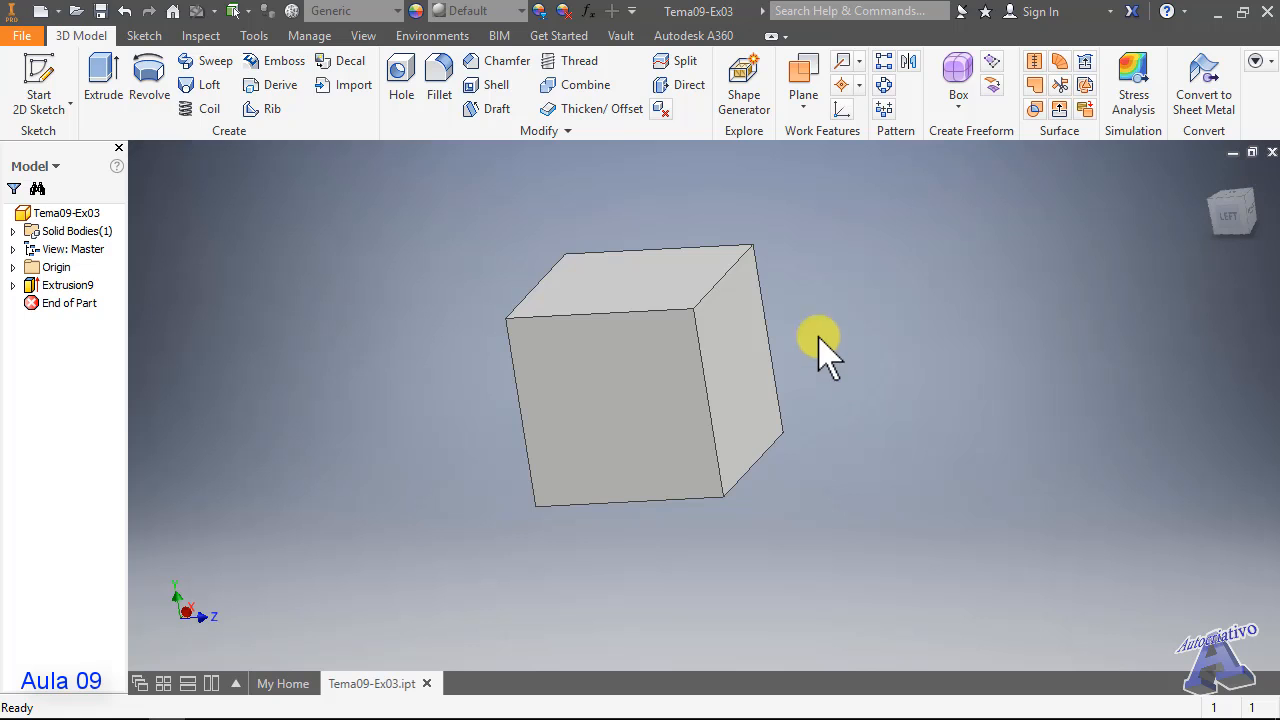
left_click(497, 85)
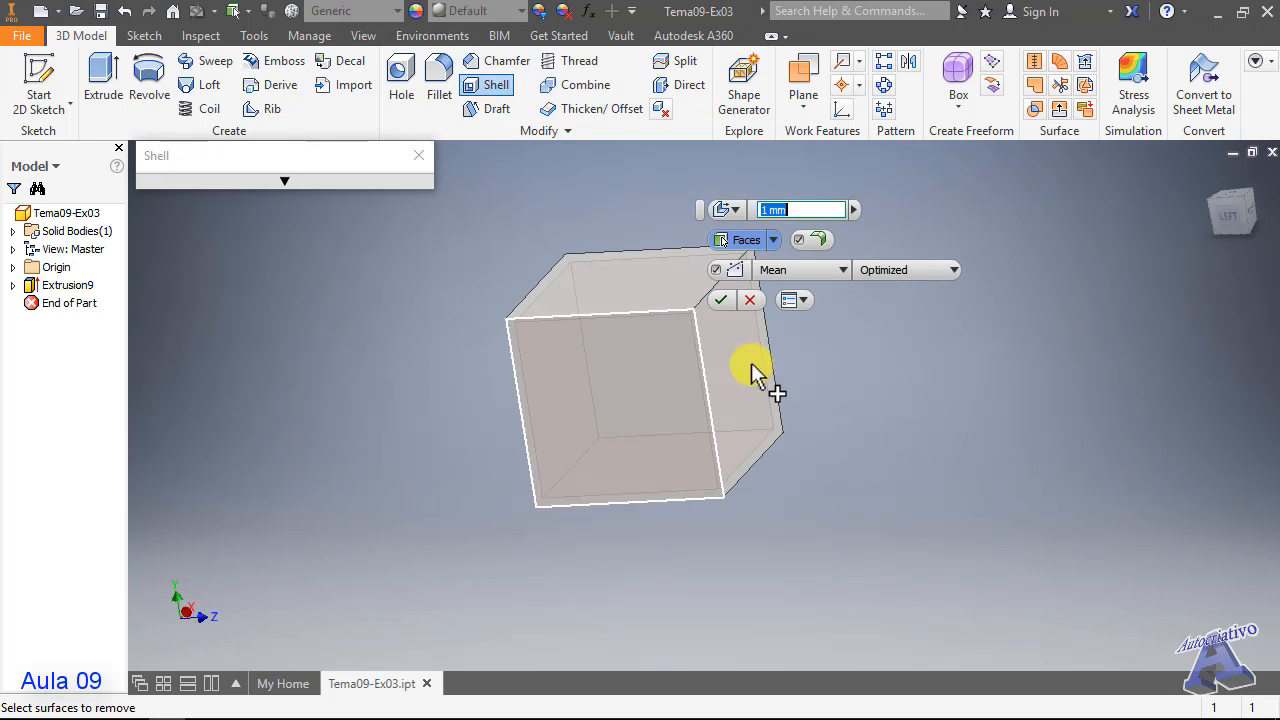
scroll(600, 310, "up", 5)
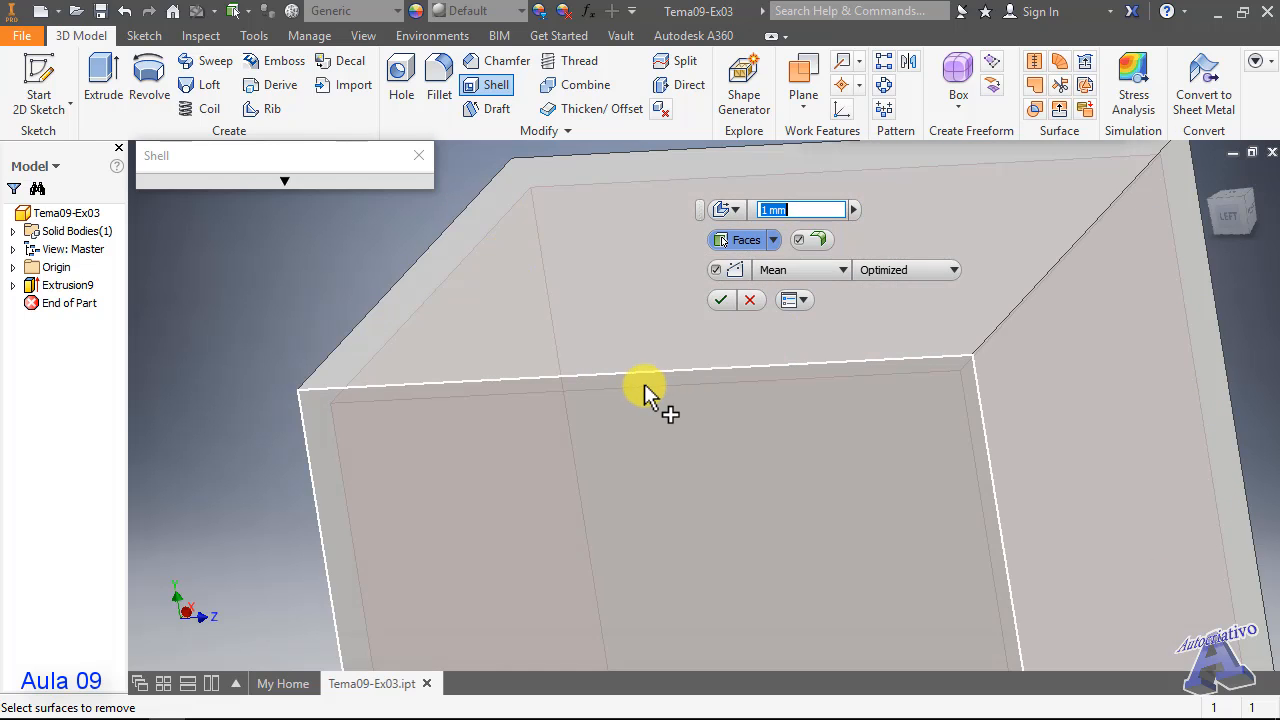
scroll(651, 394, "down", 5)
left_click(684, 376)
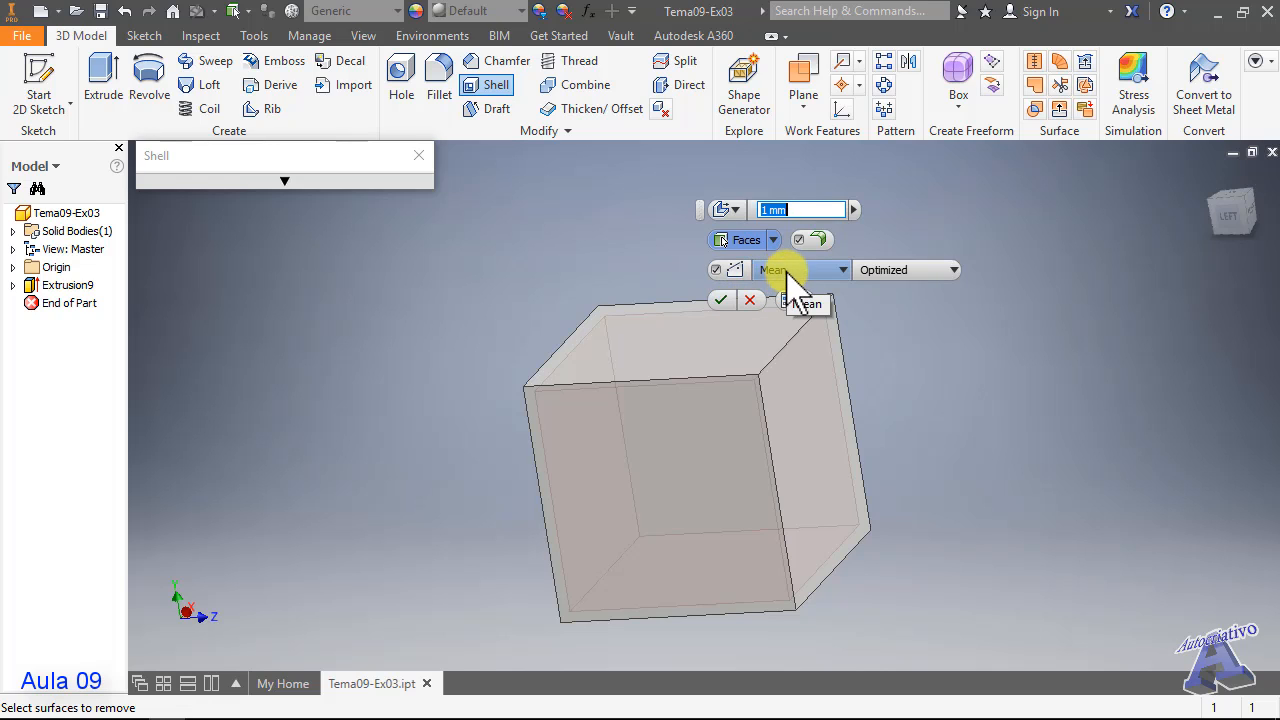
left_click_drag(798, 213, 759, 210)
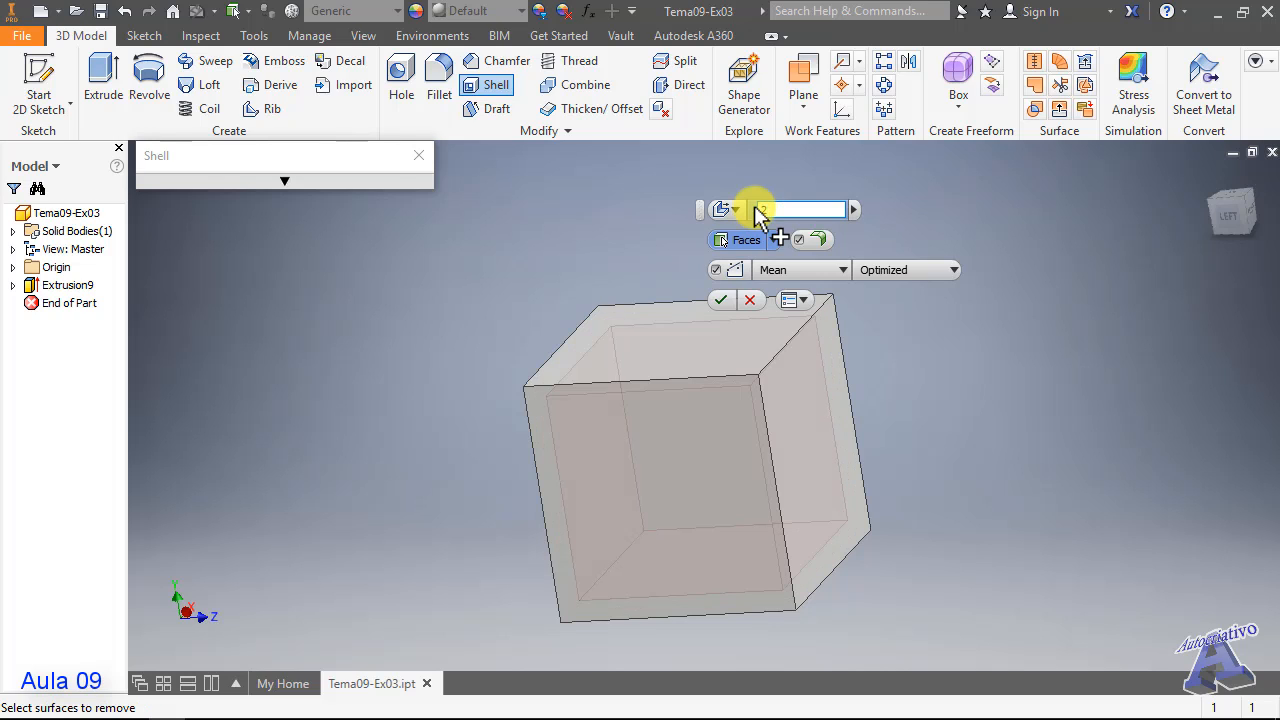
type("2")
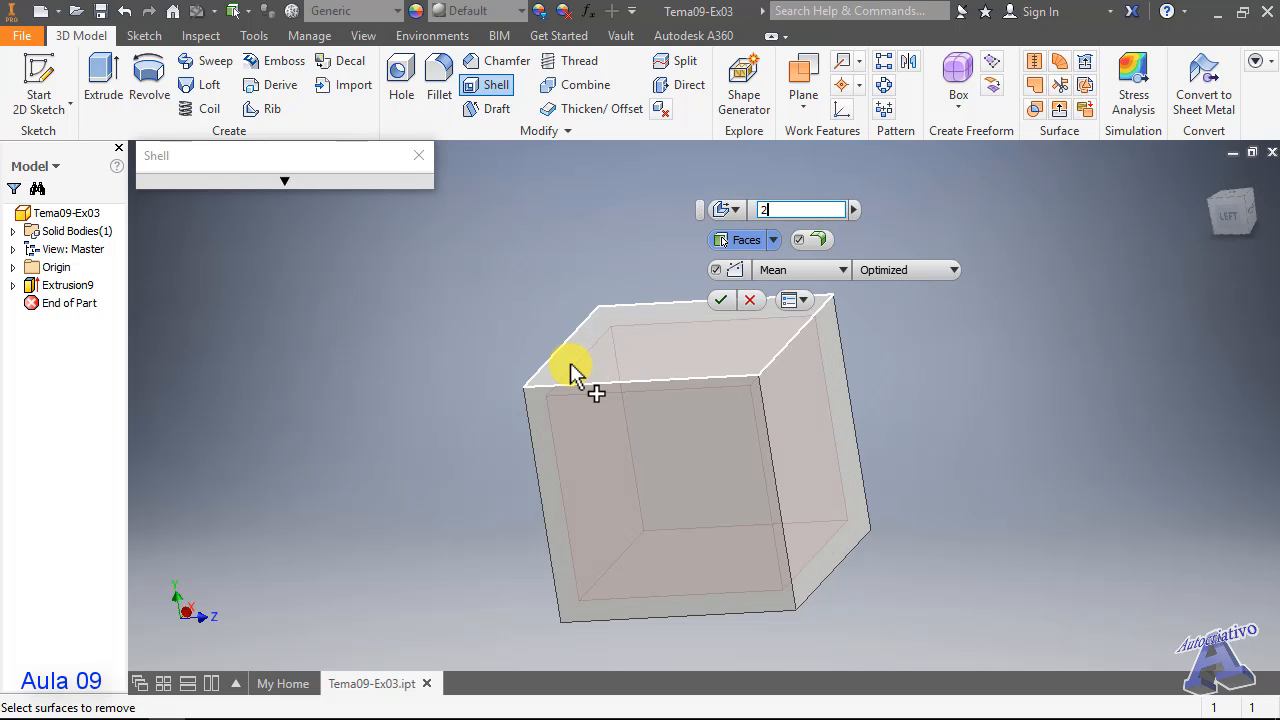
- Remove the cube's top face and two adjacent side faces with the shell, and complete the feature
left_click(574, 374)
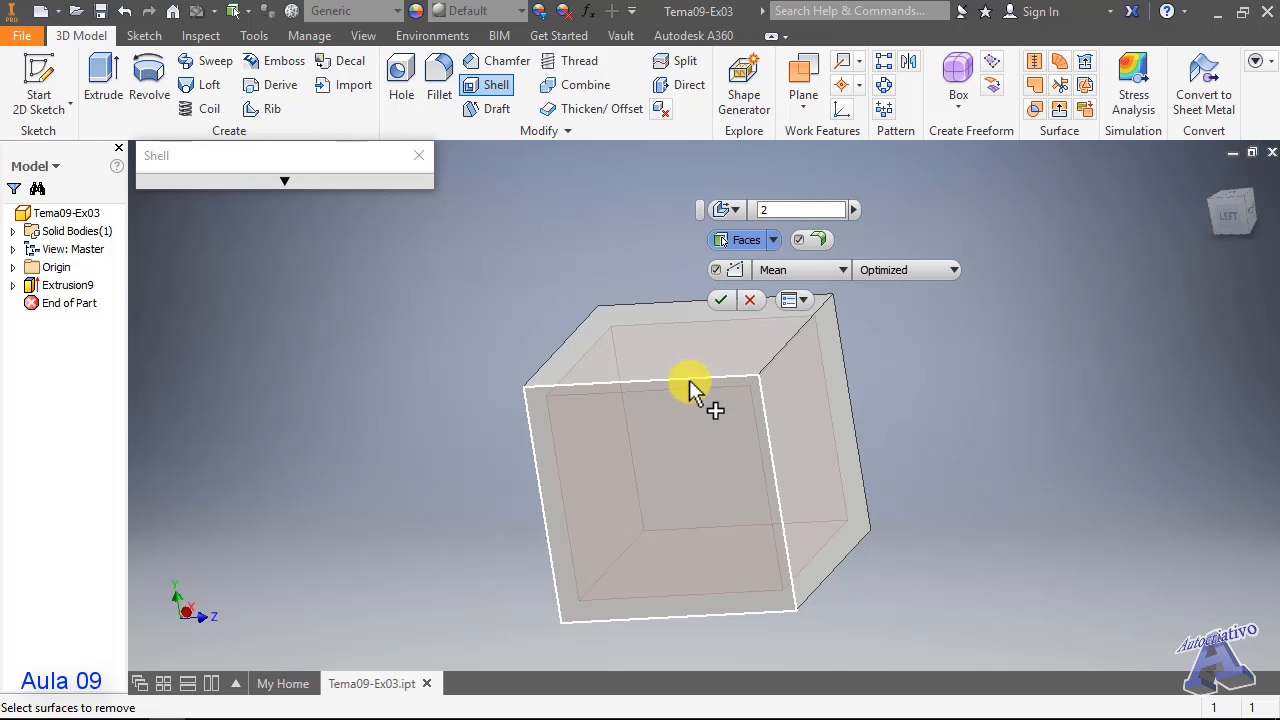
middle_click_drag(725, 402, 700, 420, "shift")
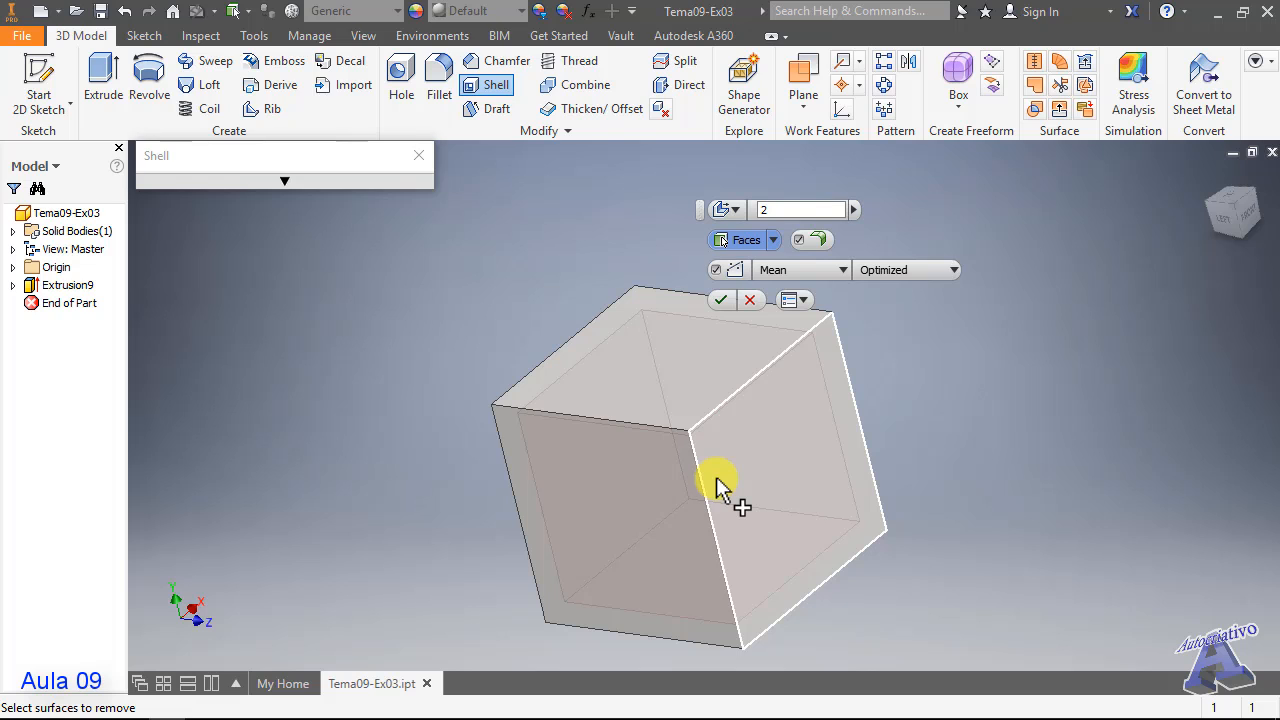
left_click(775, 452)
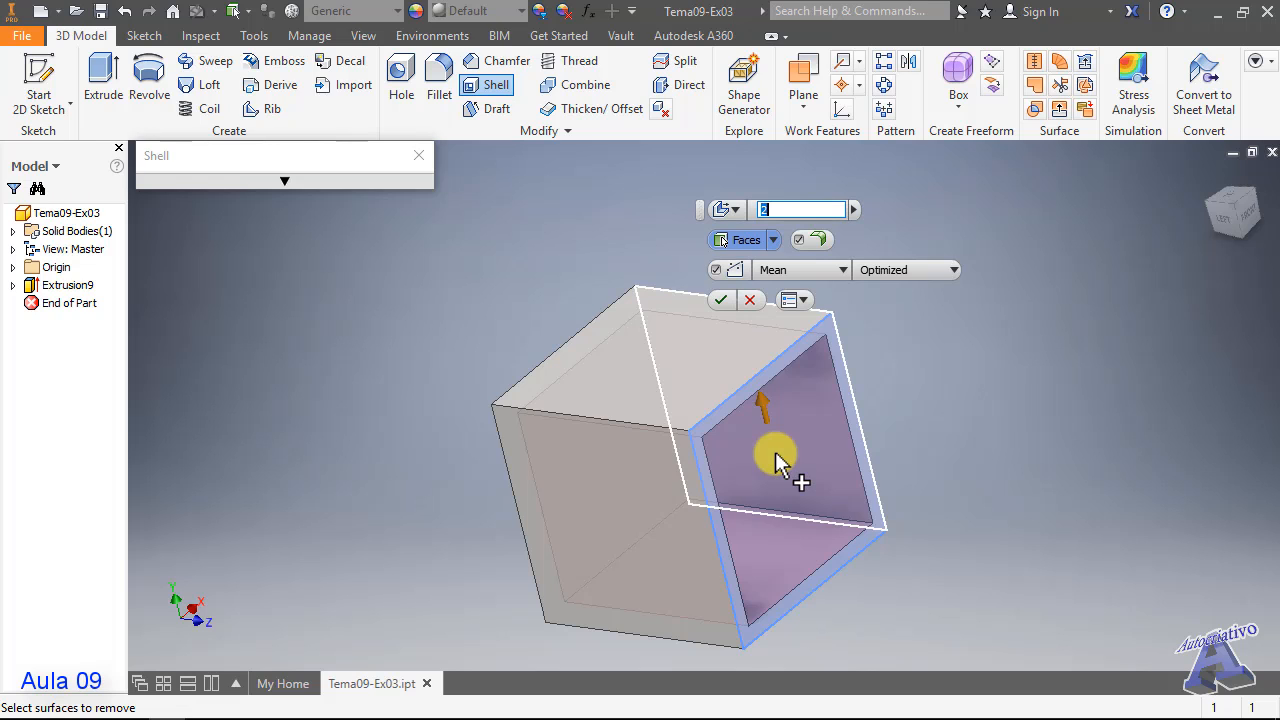
left_click(619, 524)
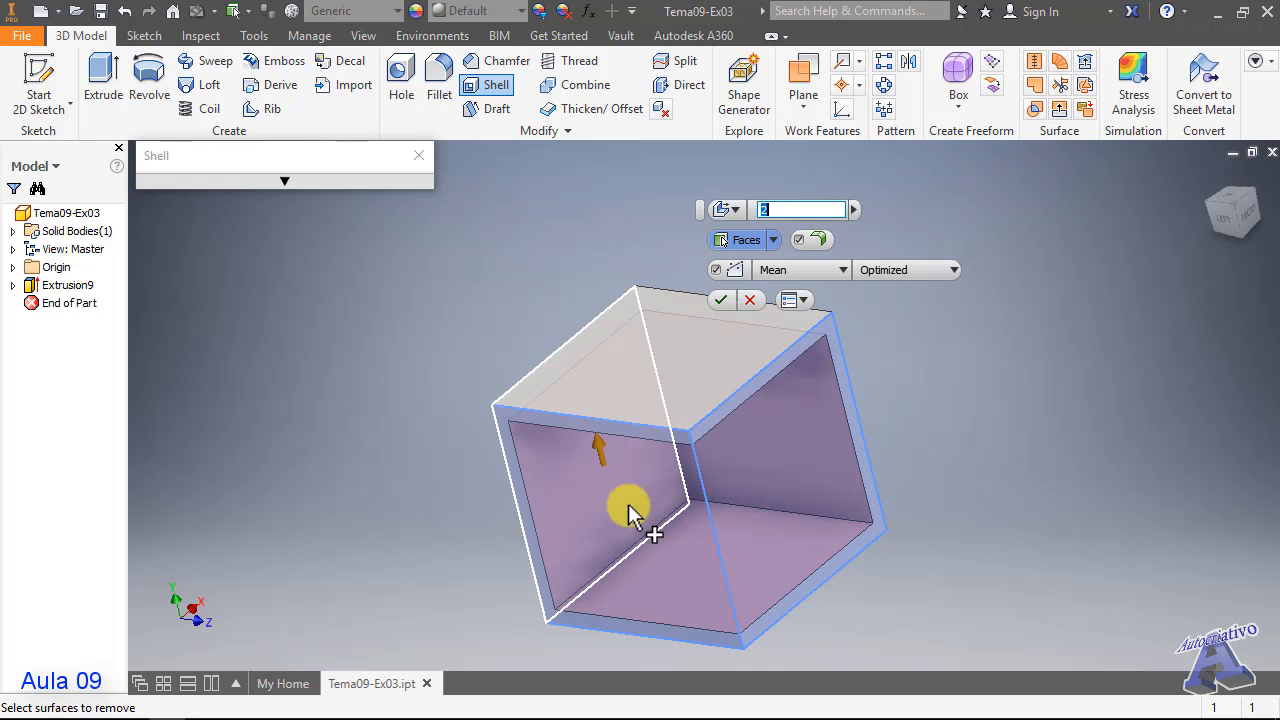
left_click(691, 356)
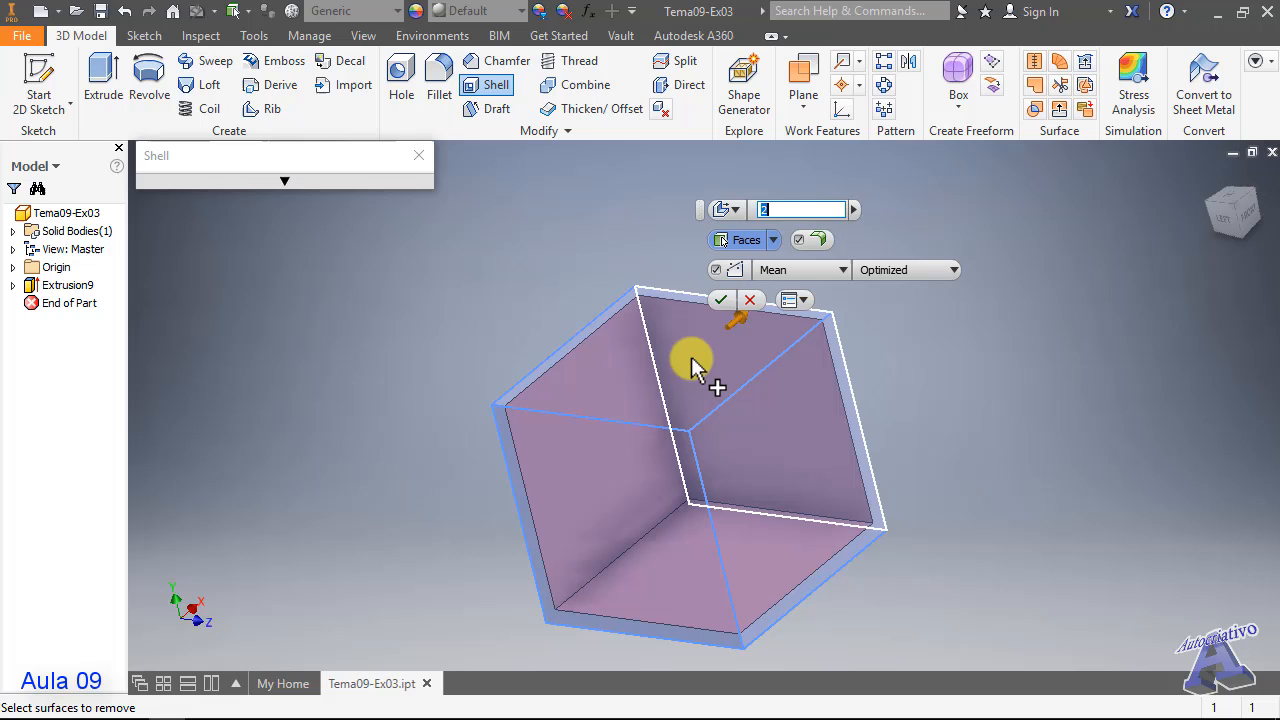
left_click(721, 300)
- Examine the remaining walls and floor of the shelled cube from several distances and angles
middle_click_drag(672, 495, 657, 393)
scroll(617, 402, "down", 4)
scroll(628, 405, "up", 7)
scroll(636, 353, "down", 5)
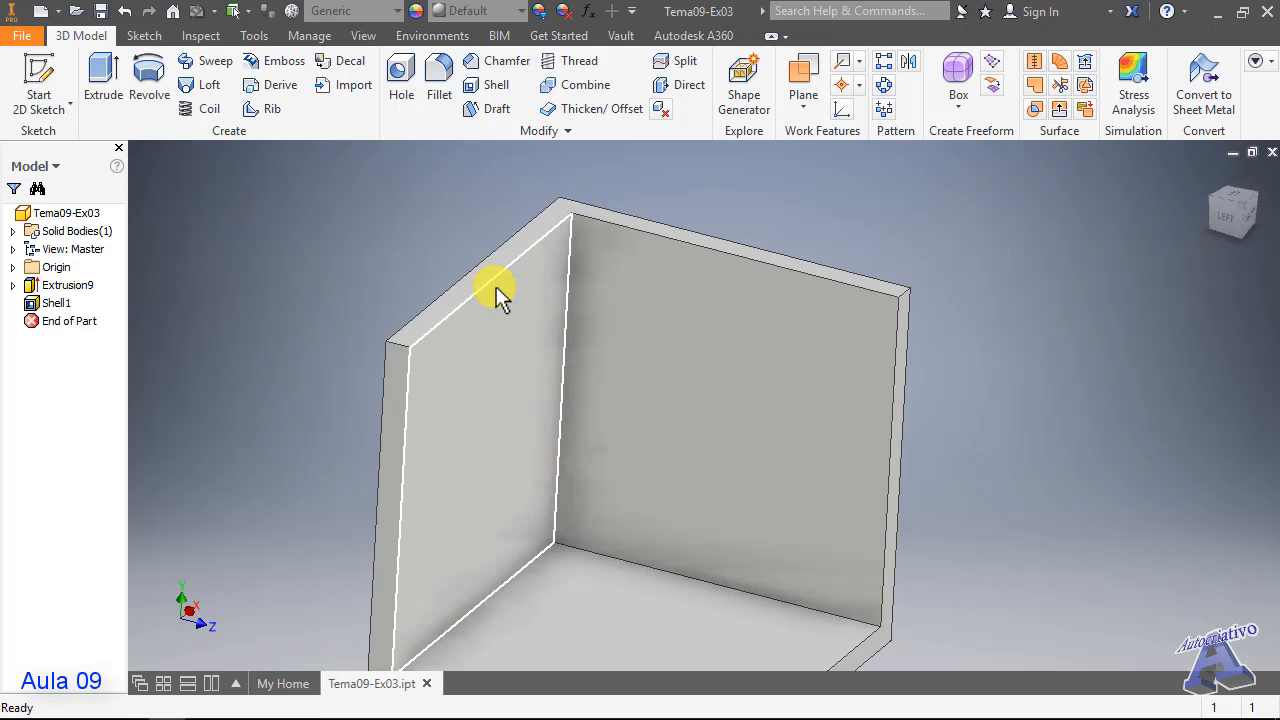
scroll(483, 287, "up", 5)
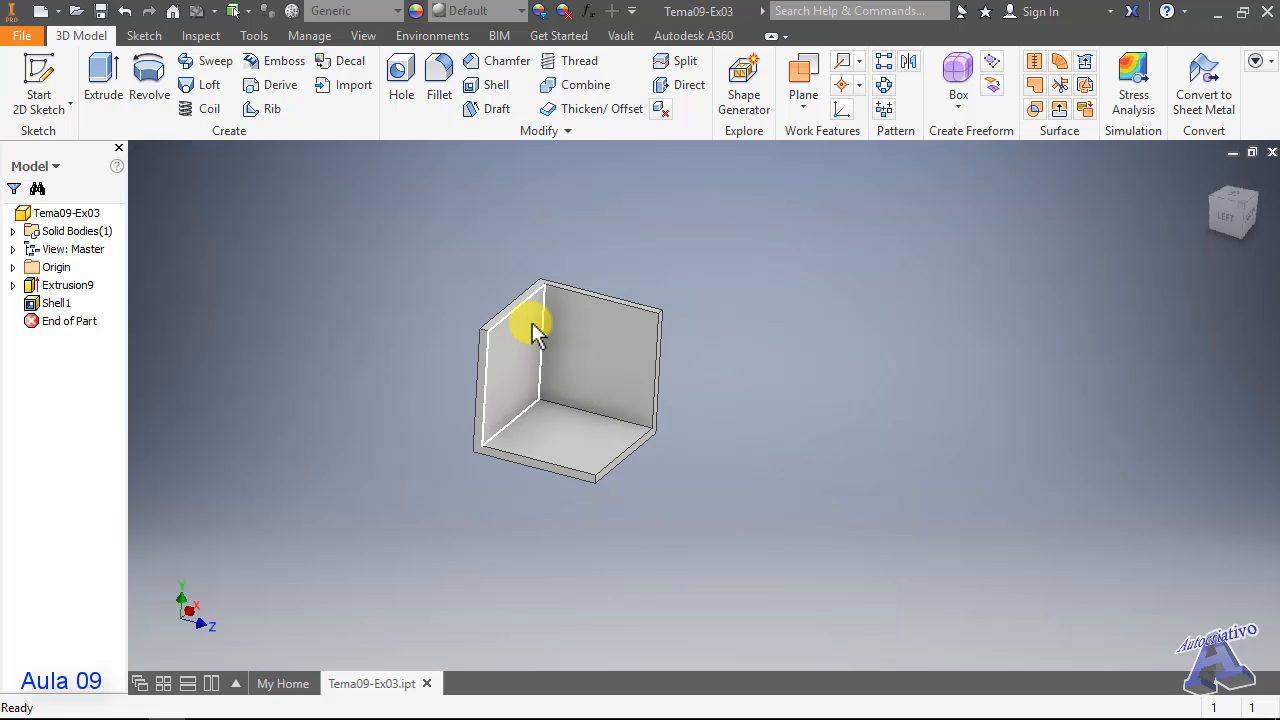
scroll(532, 323, "down", 3)
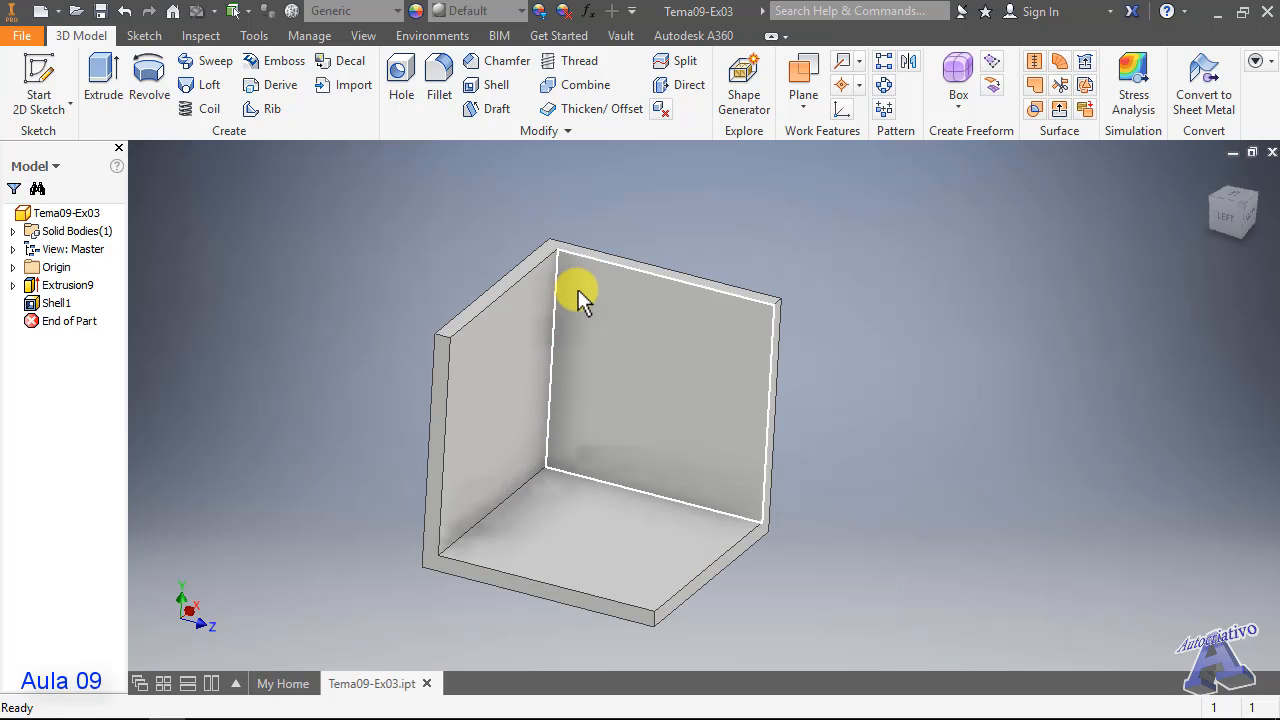
middle_click_drag(626, 343, 585, 340, "shift")
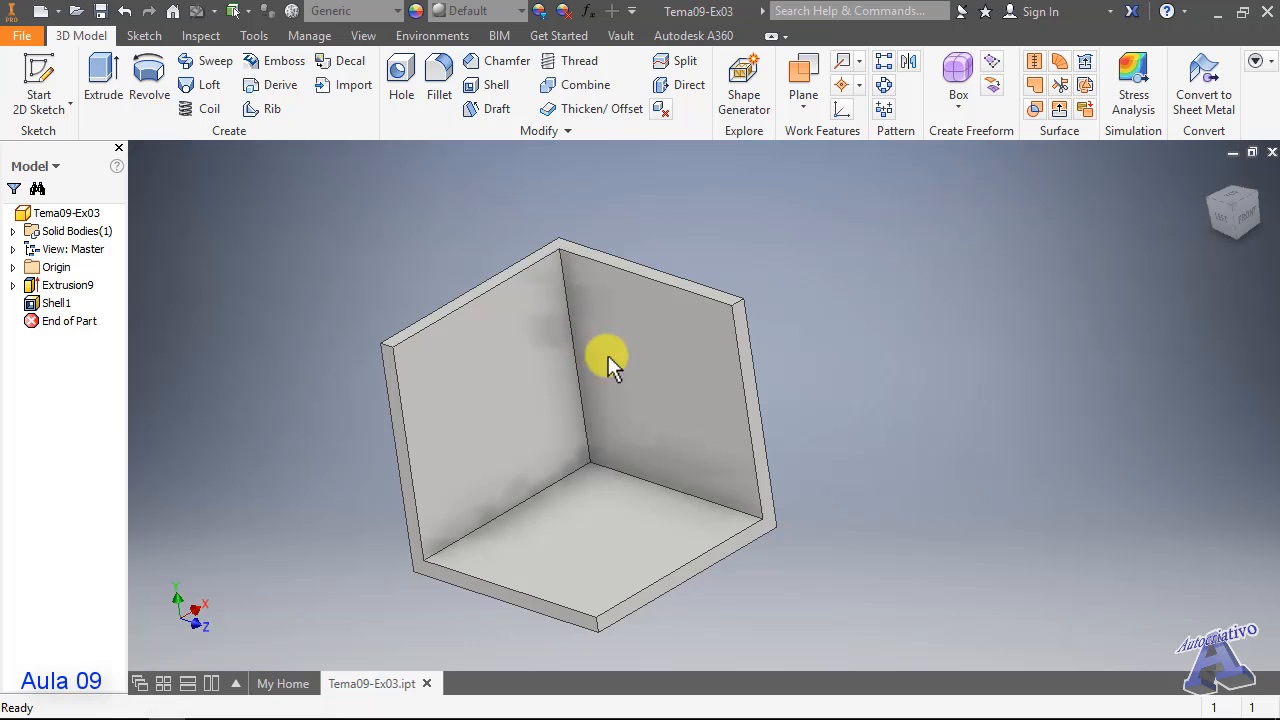
scroll(589, 444, "up", 5)
scroll(560, 490, "down", 6)
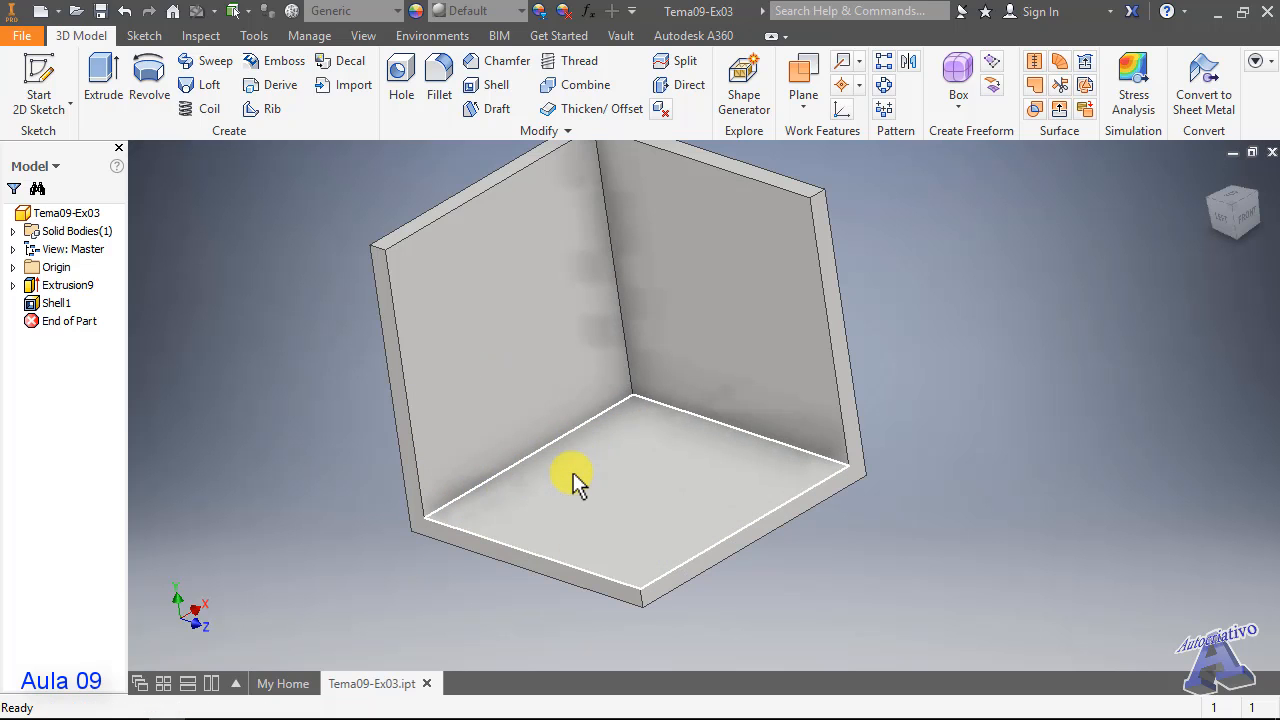
scroll(573, 472, "up", 4)
scroll(566, 414, "down", 3)
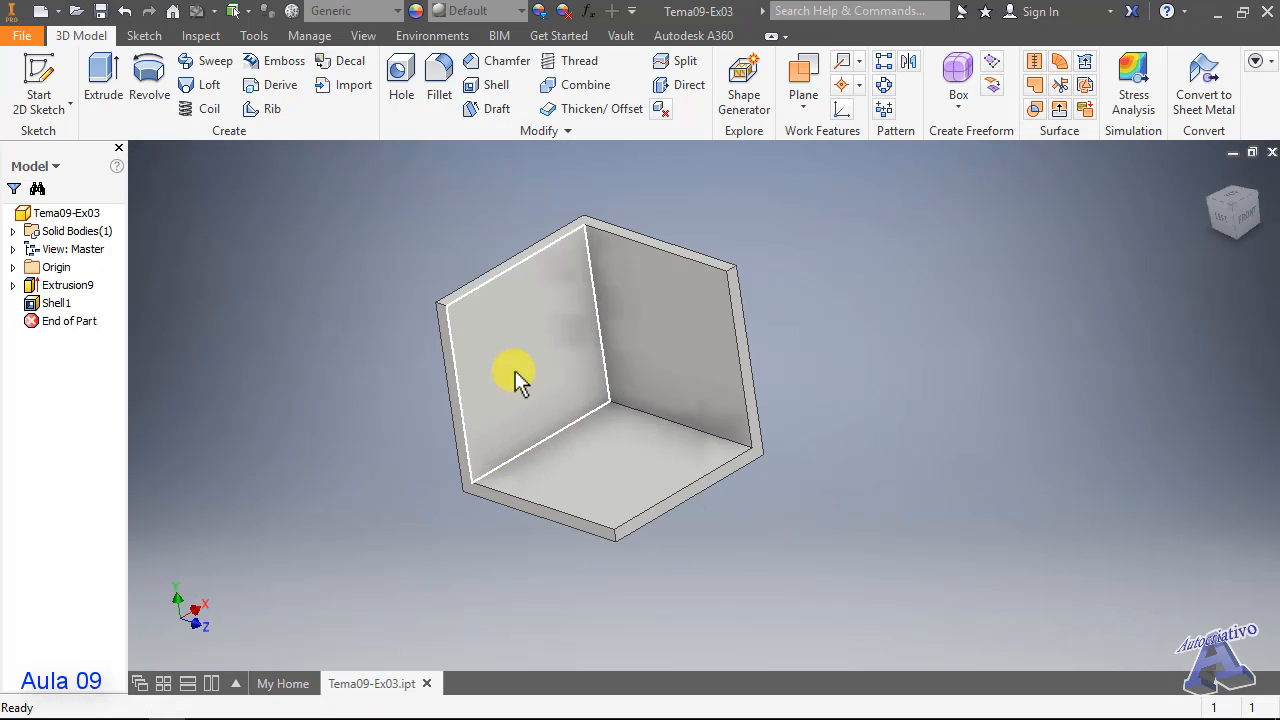
- In a 2D sketch on the YZ Plane, draw a horizontal line from the inner wall and a vertical line down to the floor, and finish the sketch
left_click(14, 267)
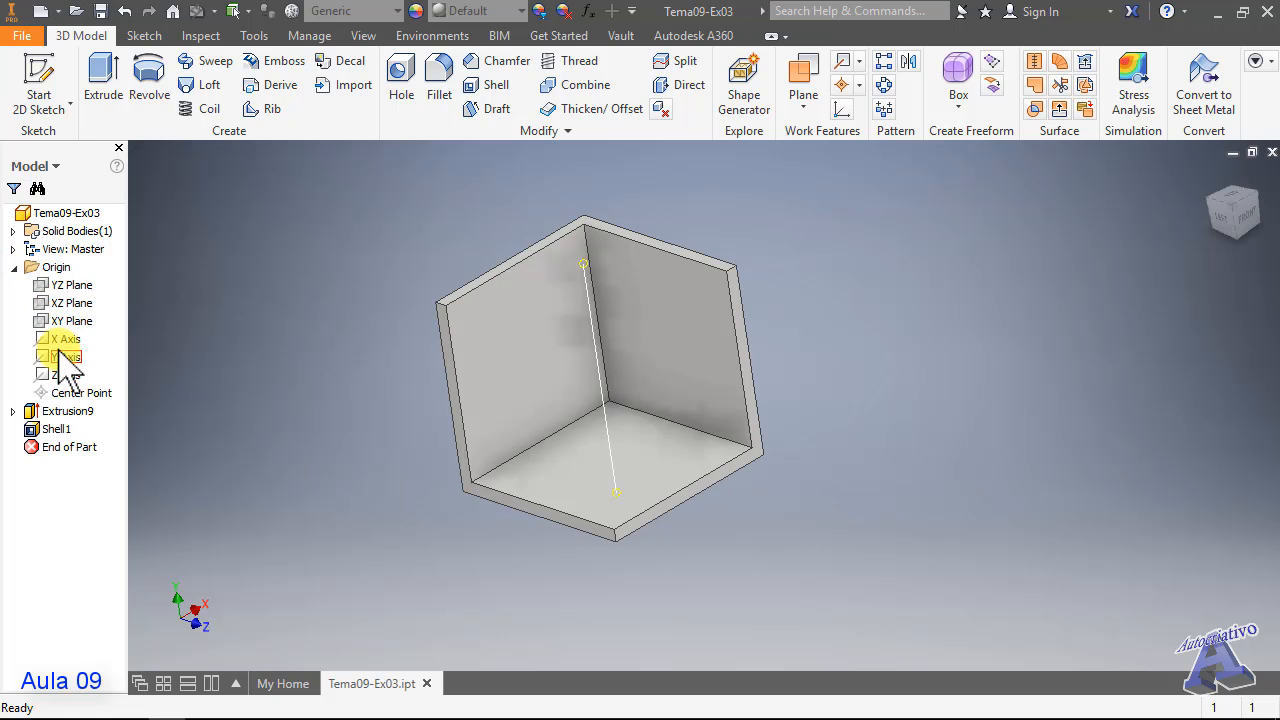
left_click(68, 285)
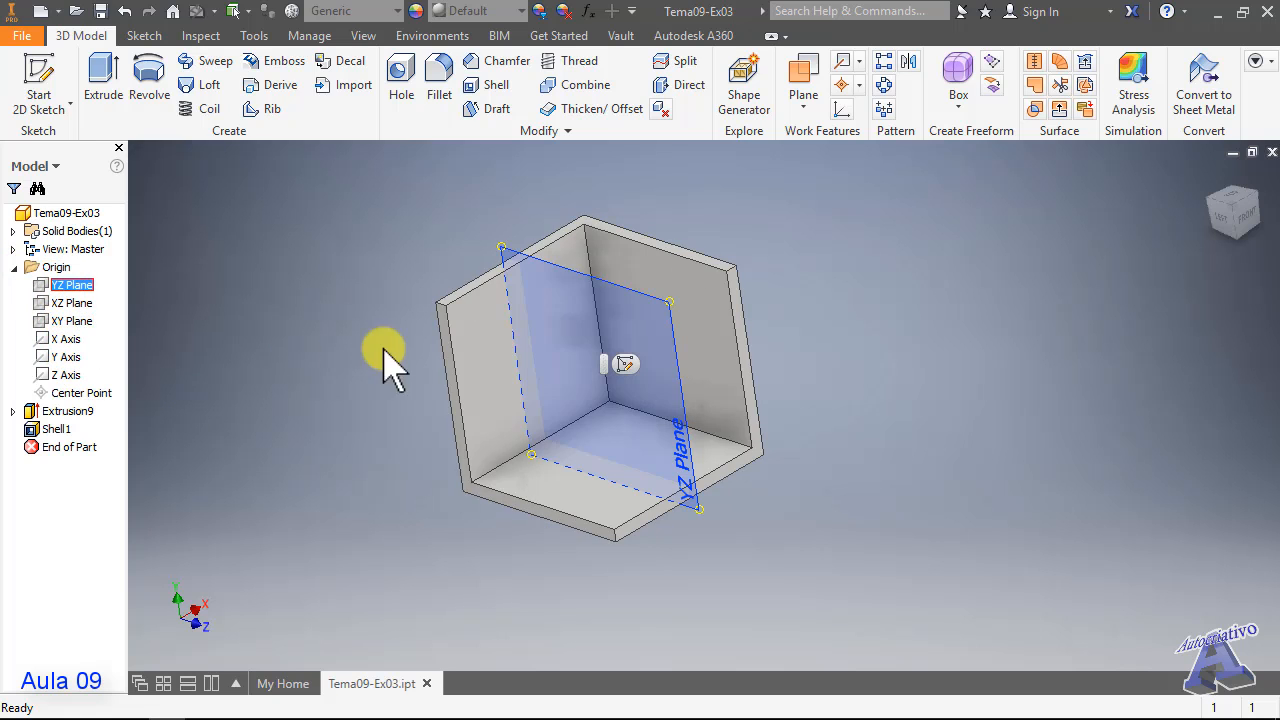
mouse_move(683, 405)
middle_mouse_down("shift")
mouse_move(636, 417)
mouse_move(686, 397)
middle_mouse_up("shift")
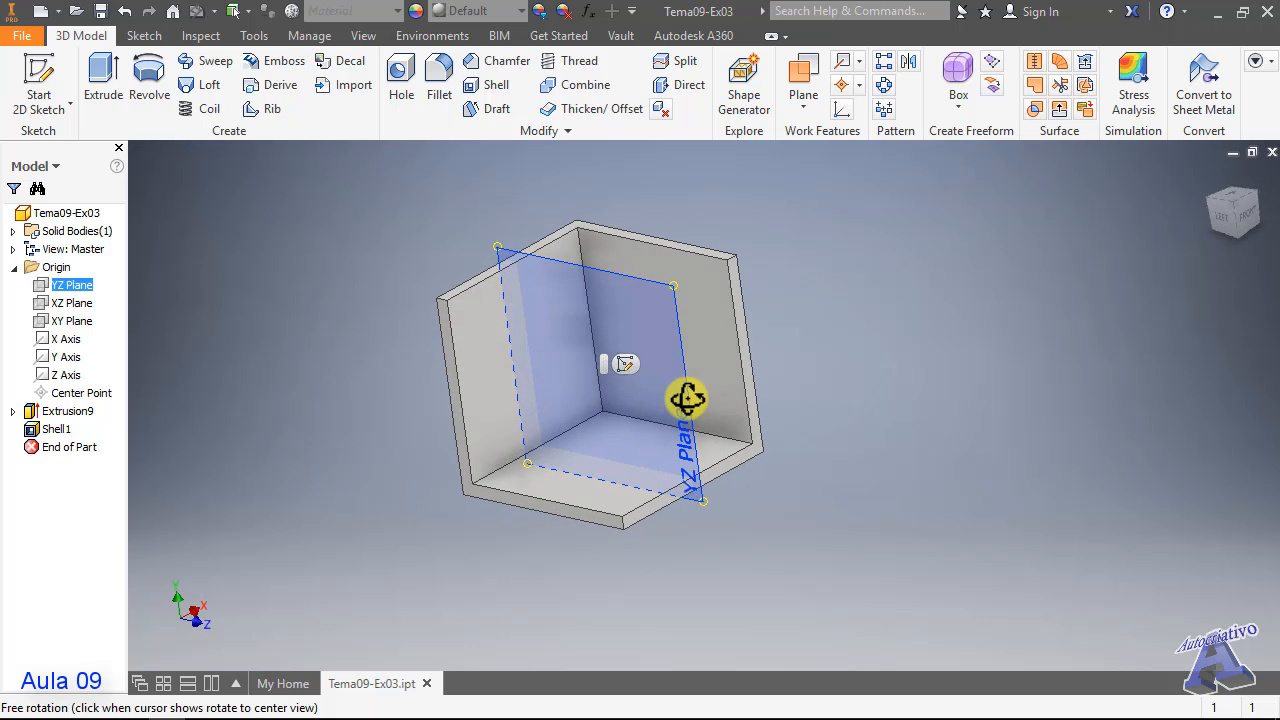
left_click(144, 35)
left_click(38, 70)
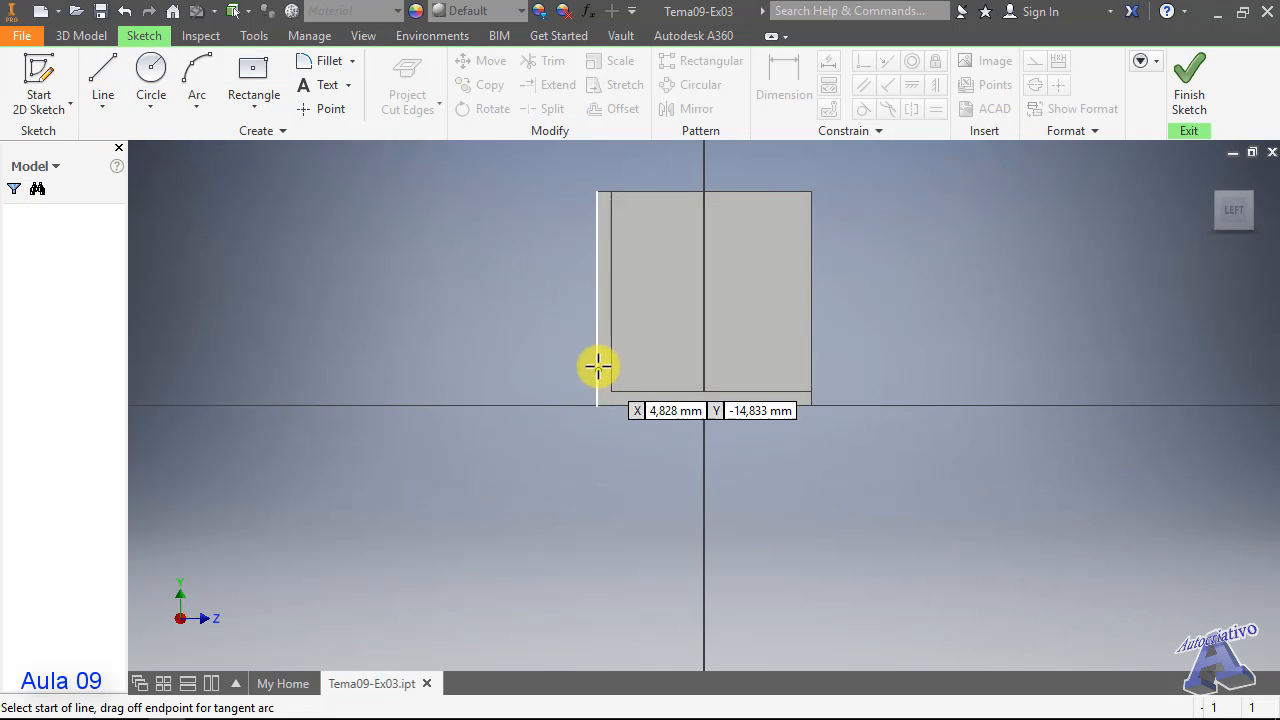
left_click(611, 293)
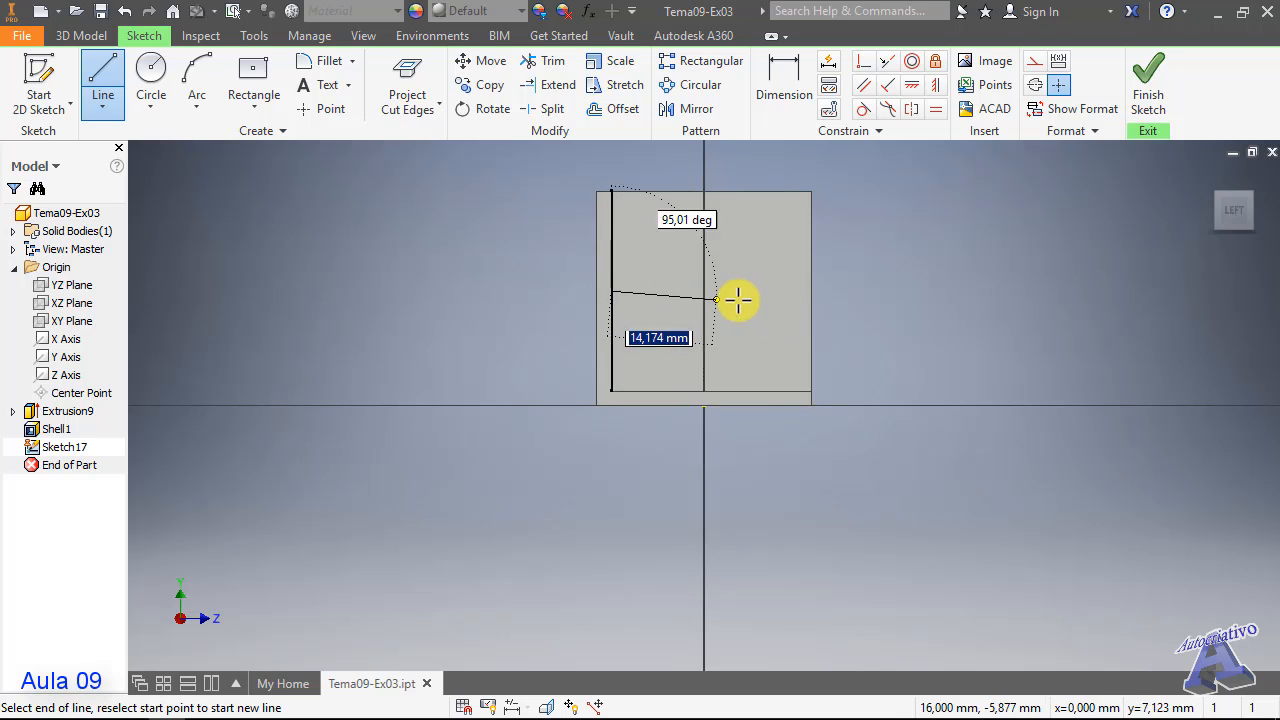
left_click(704, 292)
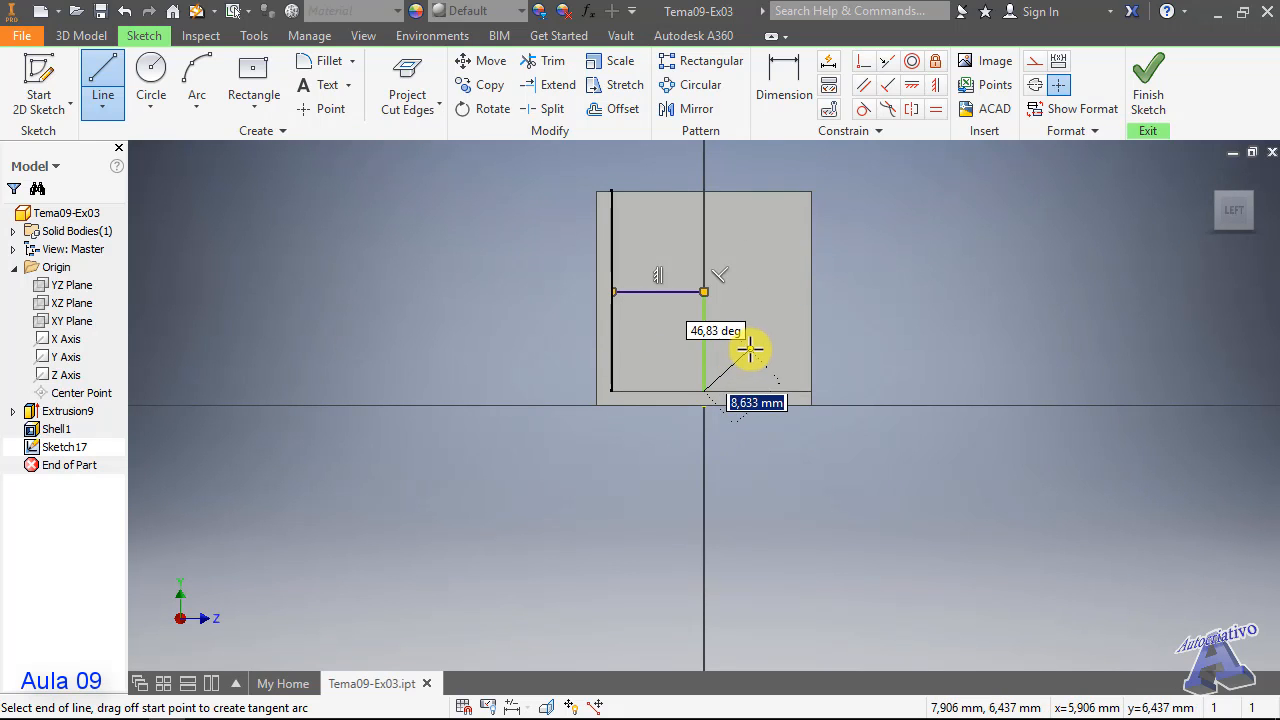
key("F4")
left_click_drag(737, 352, 694, 366)
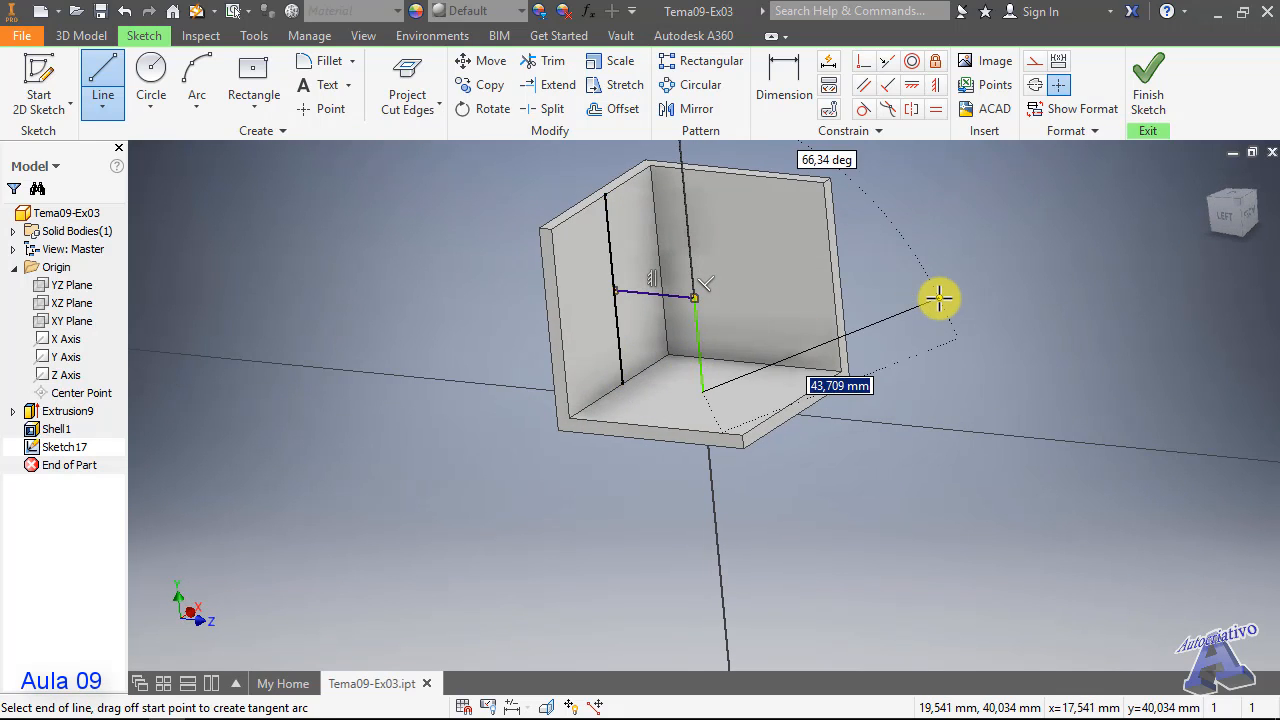
key("Escape")
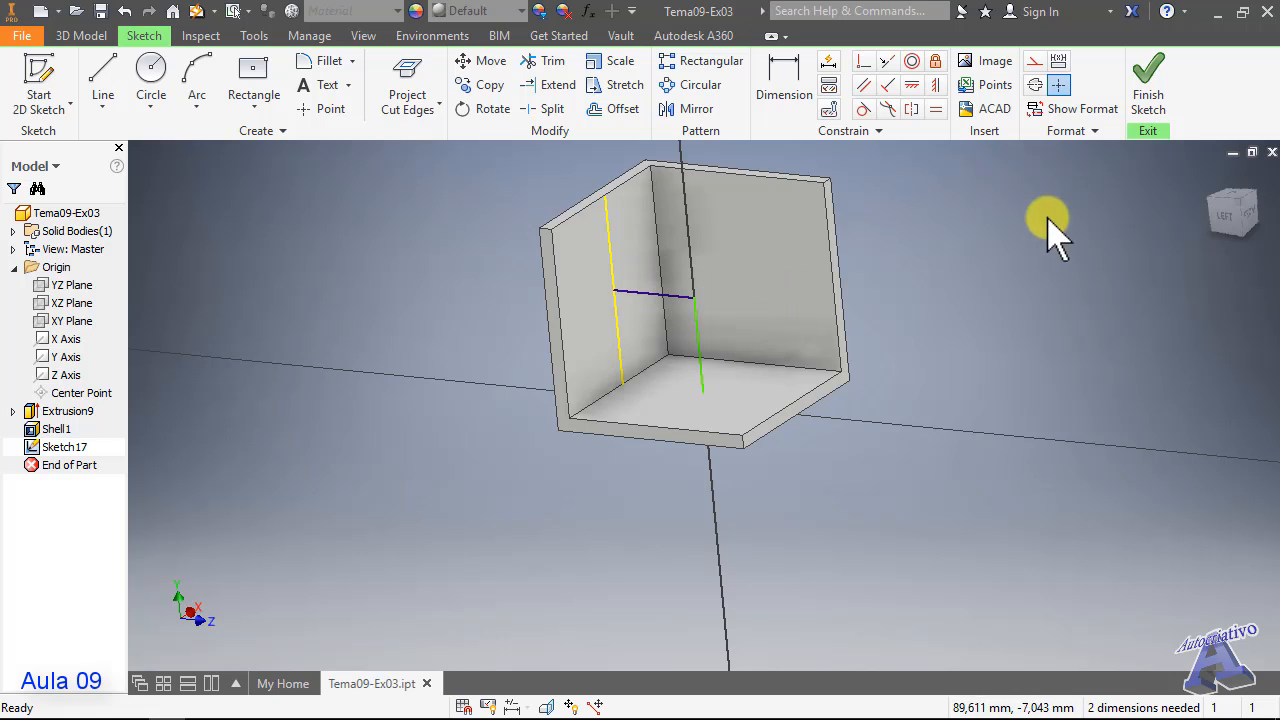
left_click(1145, 95)
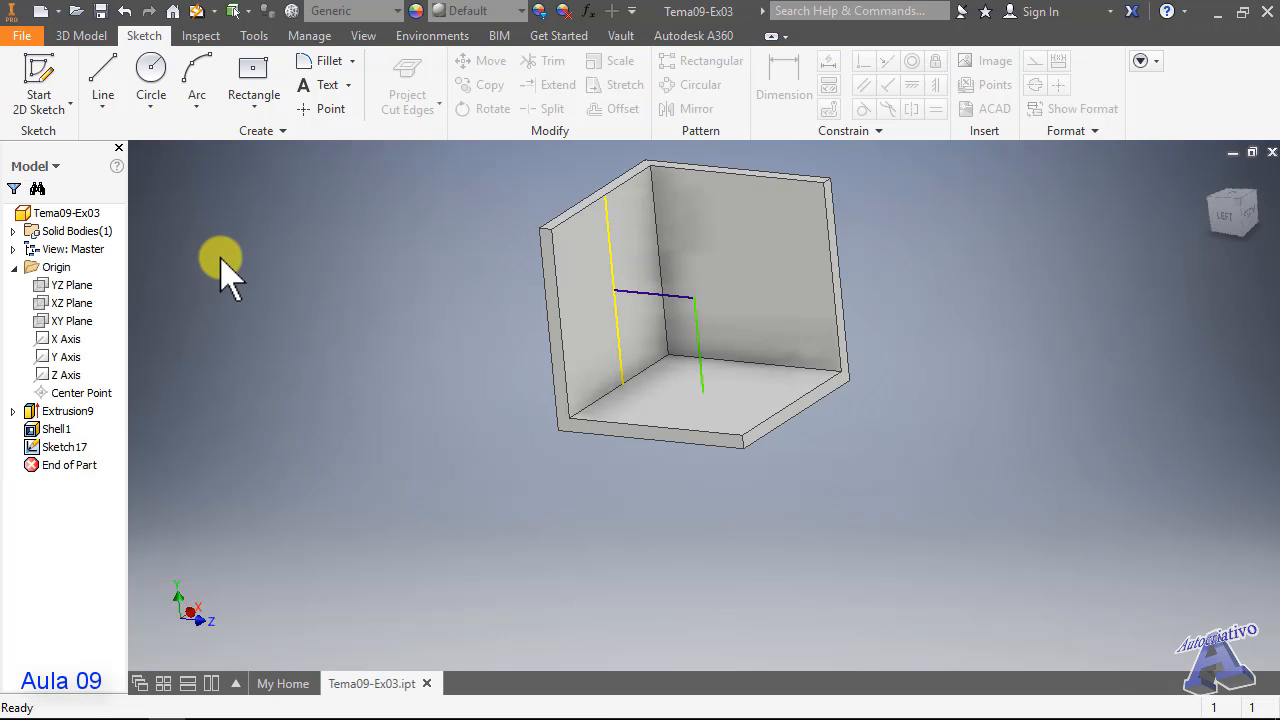
- Start a 2 mm rib parallel to the sketch plane from the two sketched lines, filling toward the wall and floor with symmetric thickness
left_click(82, 35)
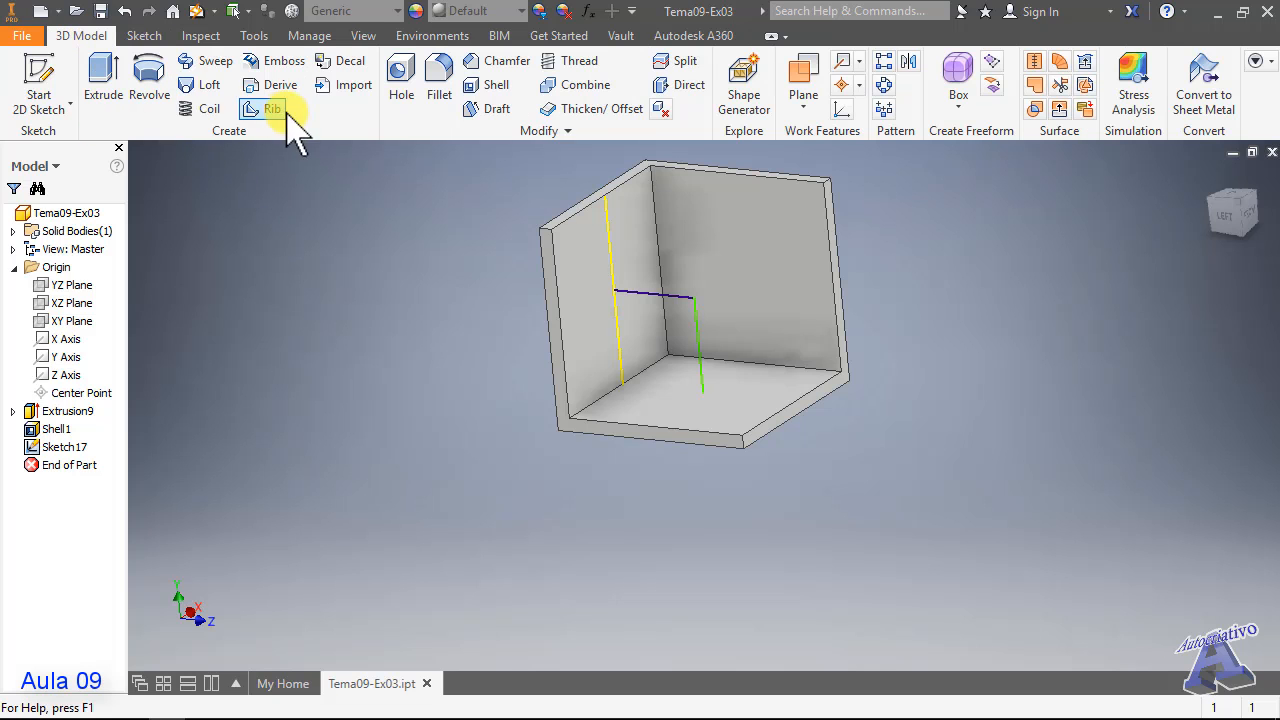
left_click(278, 112)
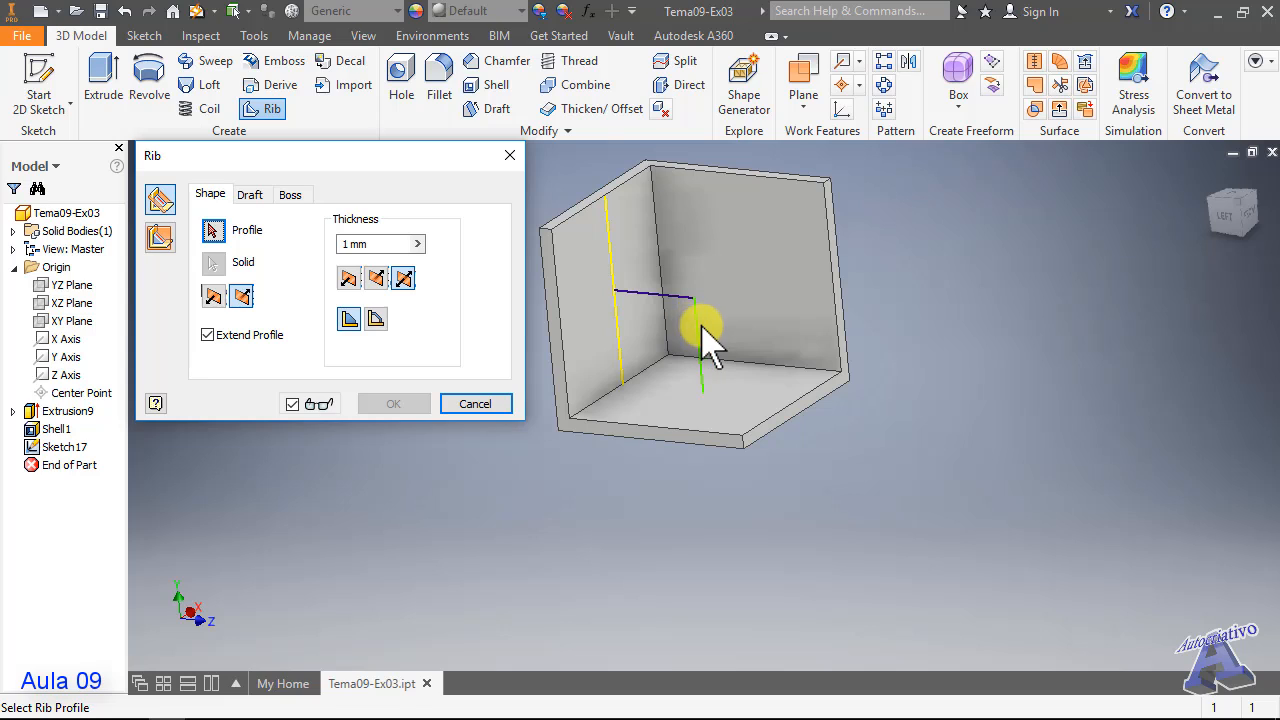
left_click(381, 243)
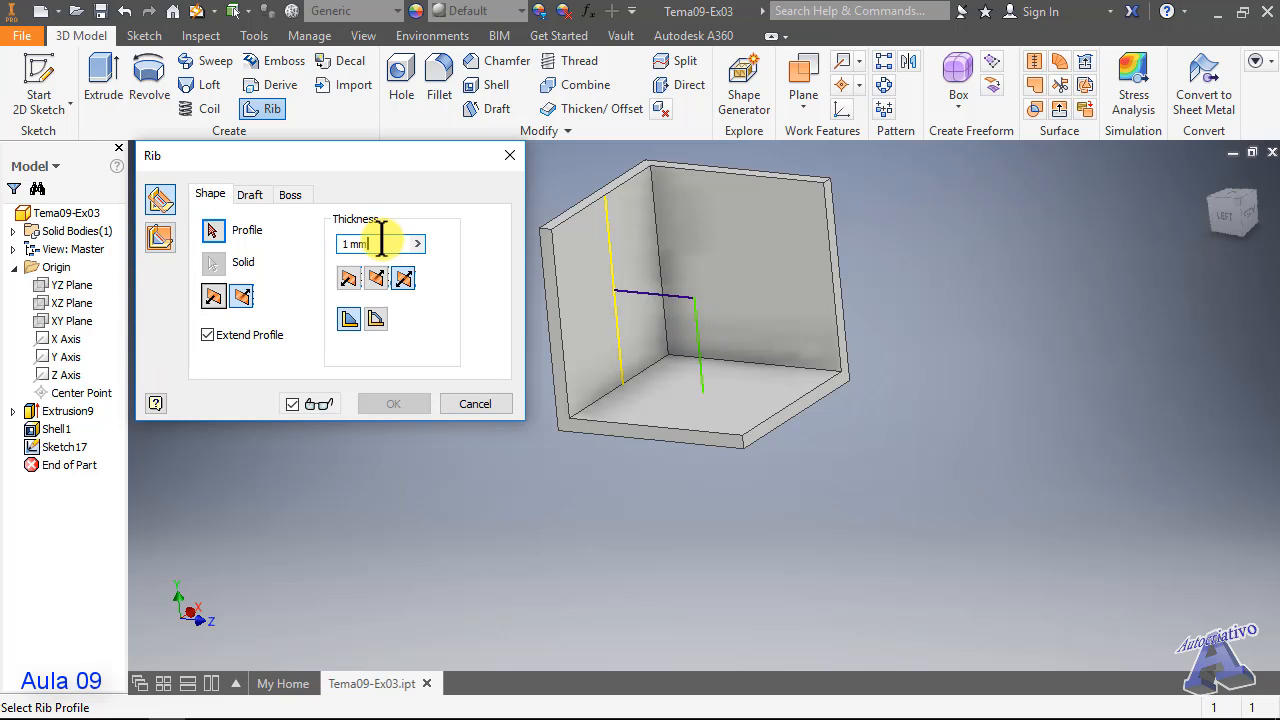
left_click_drag(389, 243, 326, 249)
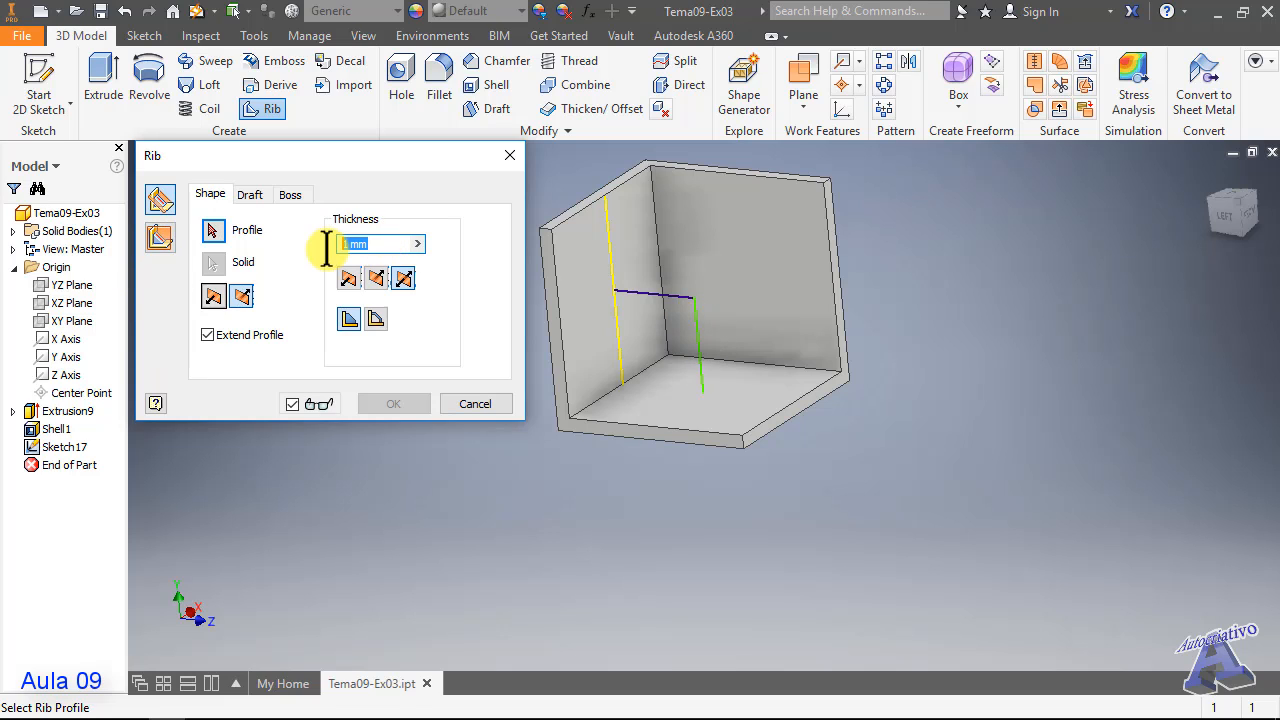
left_click(377, 278)
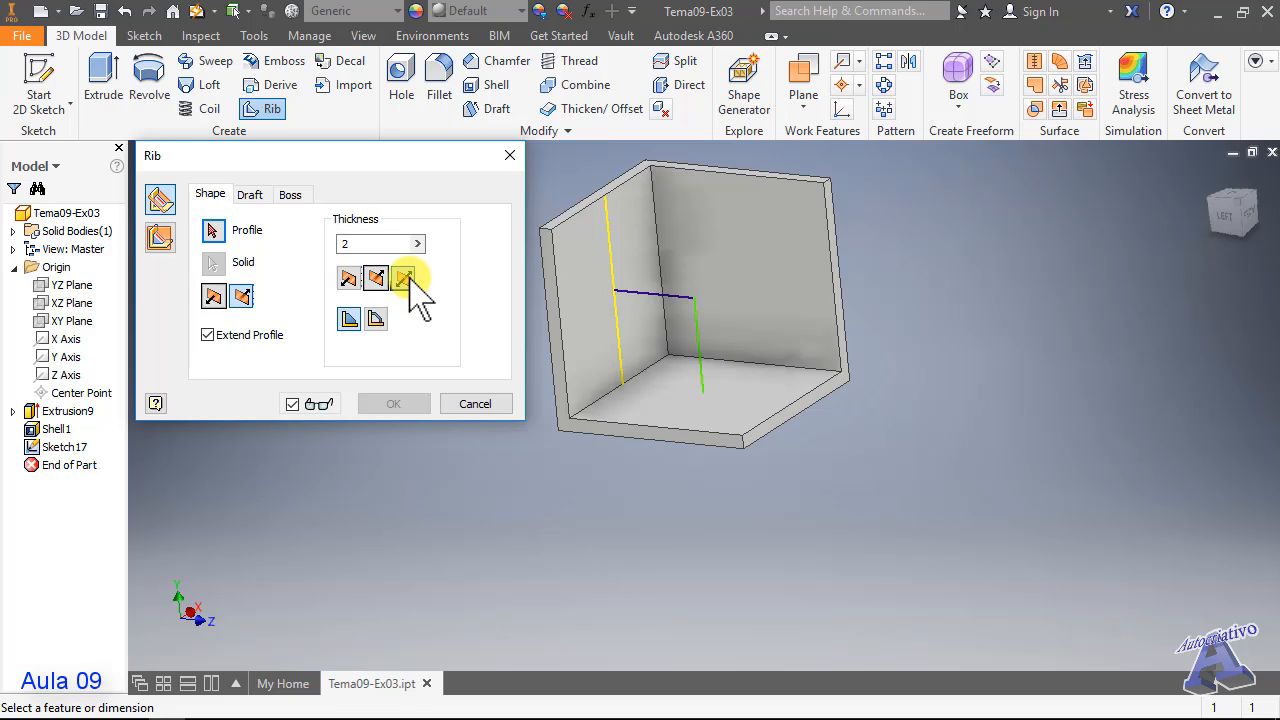
left_click(160, 237)
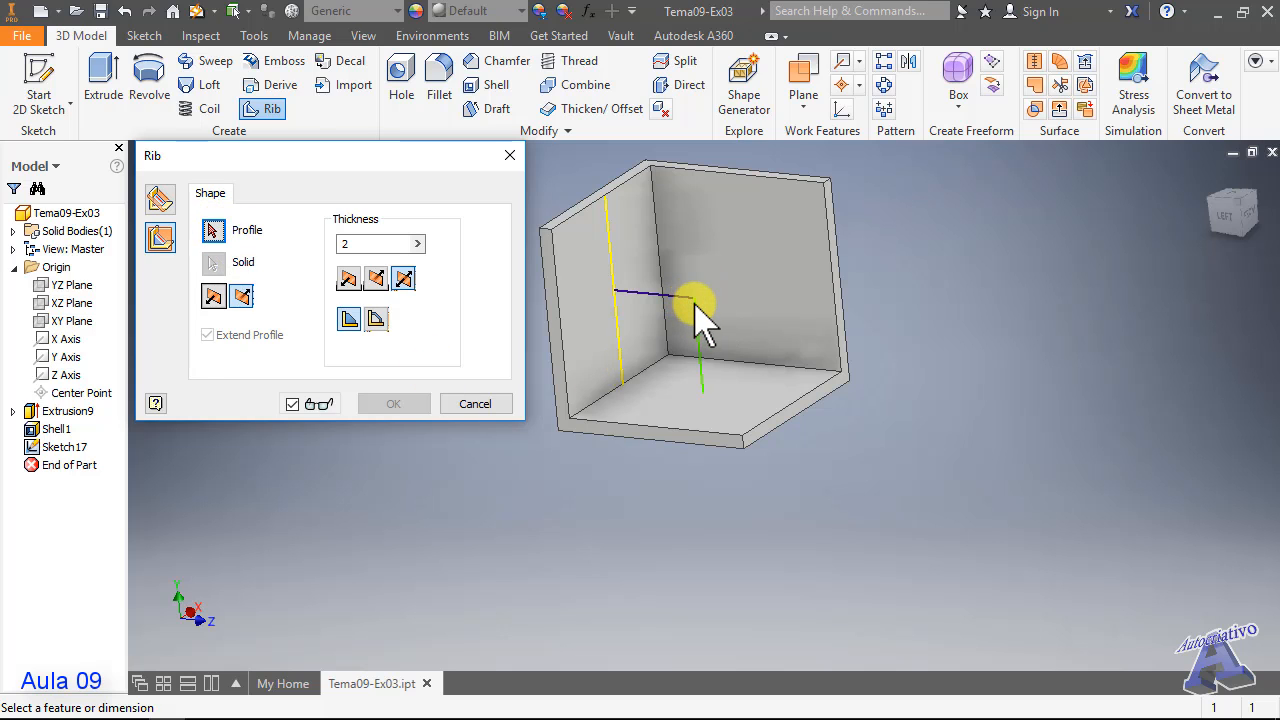
mouse_move(688, 345)
middle_mouse_down("shift")
mouse_move(628, 363)
mouse_move(657, 357)
mouse_move(690, 323)
middle_mouse_up("shift")
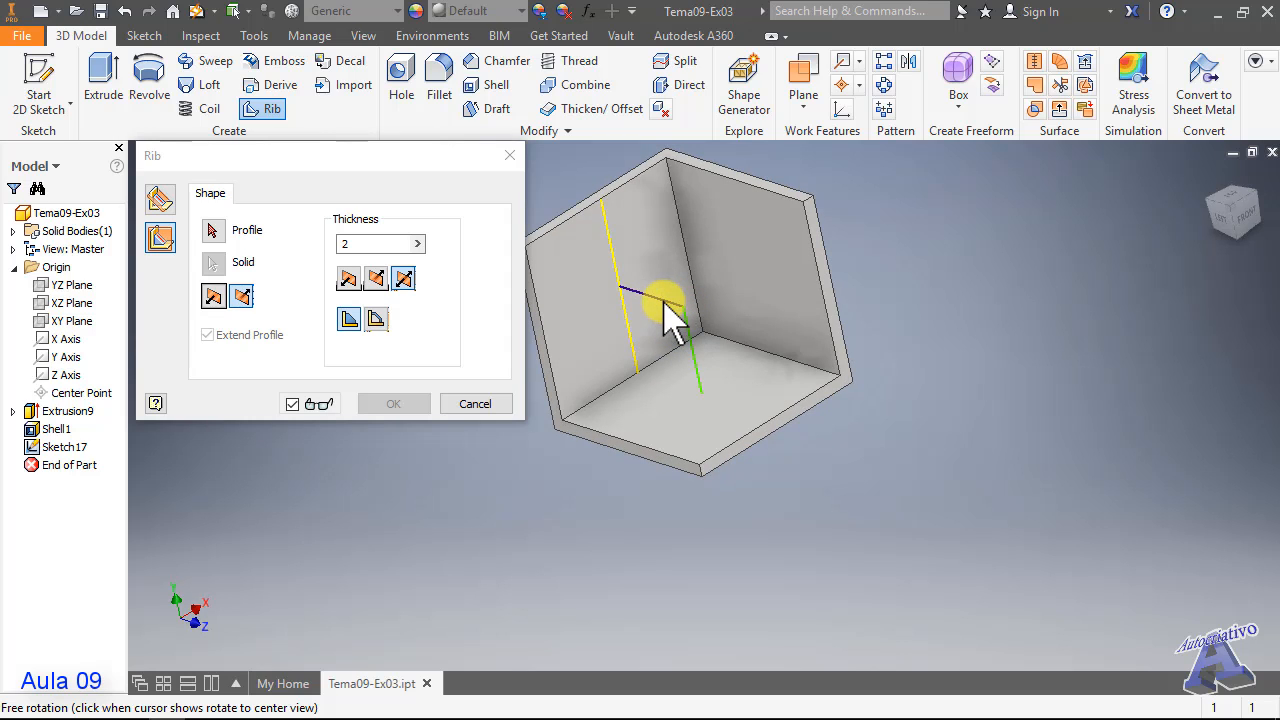
left_click(214, 296)
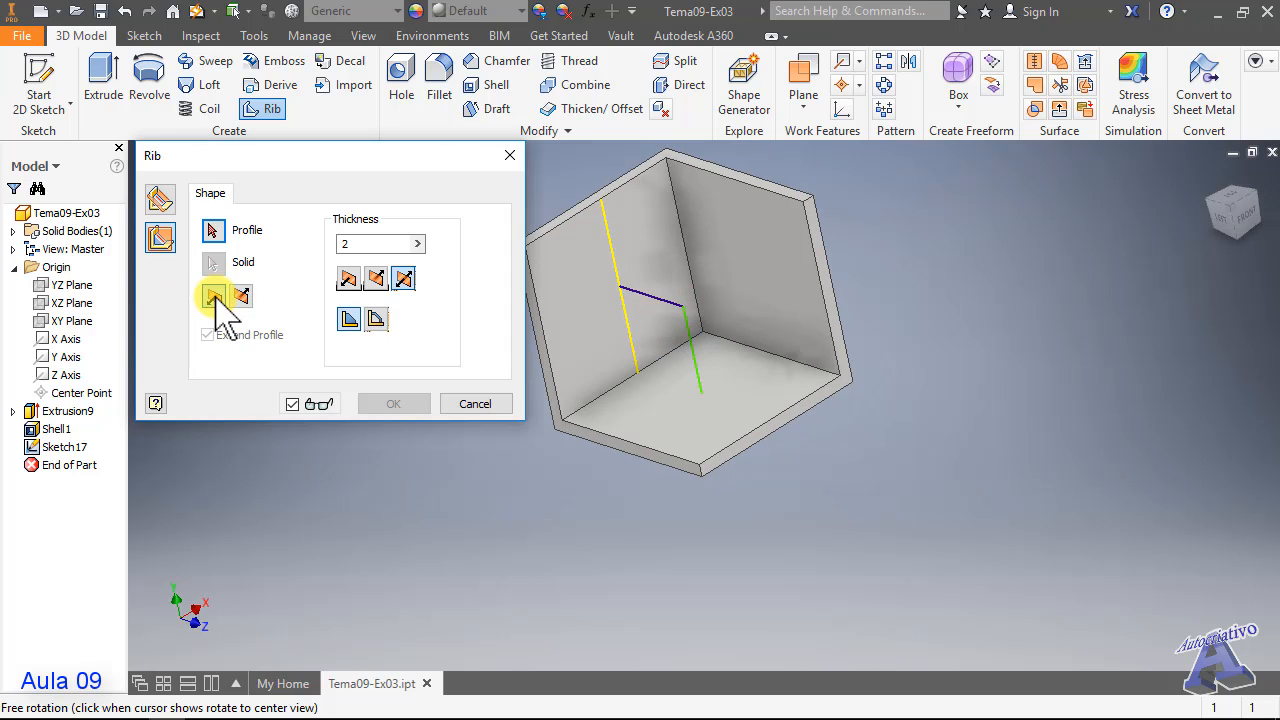
left_click(657, 305)
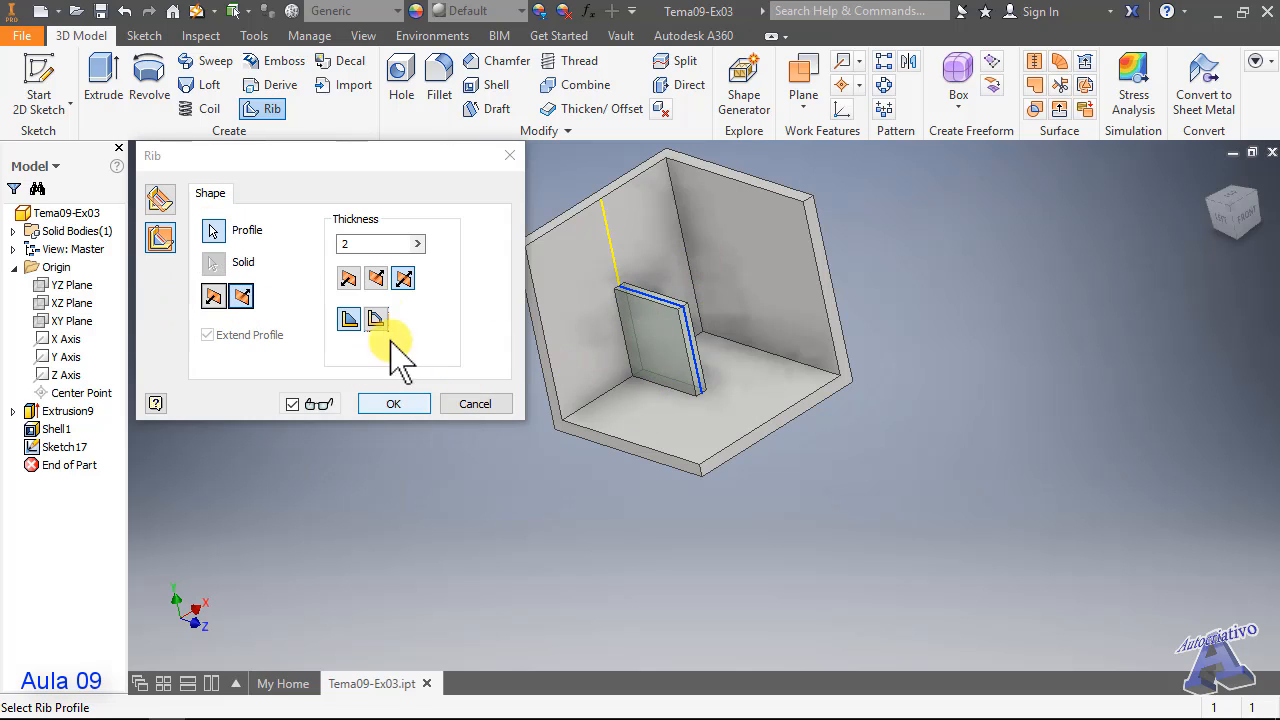
- Try a rib thickness of 3 mm, then set it to 1.5 mm and complete the rib
double_click(342, 243)
type("3")
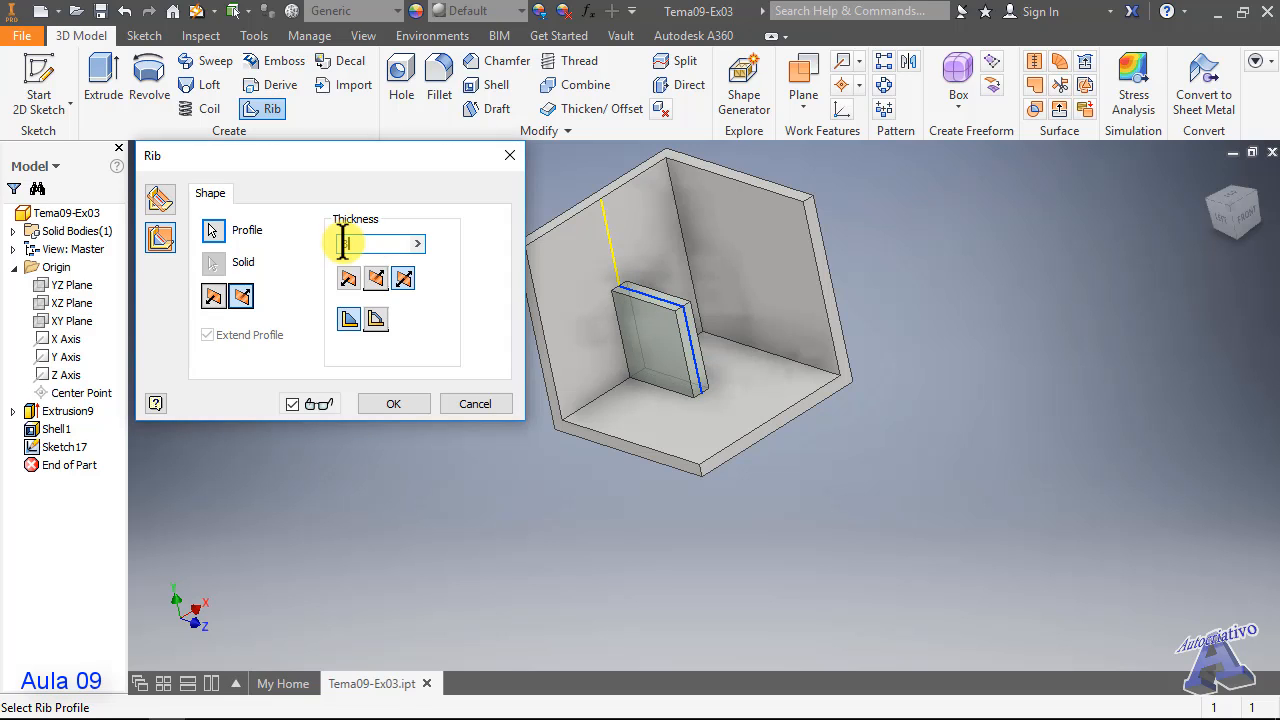
left_click_drag(363, 250, 329, 250)
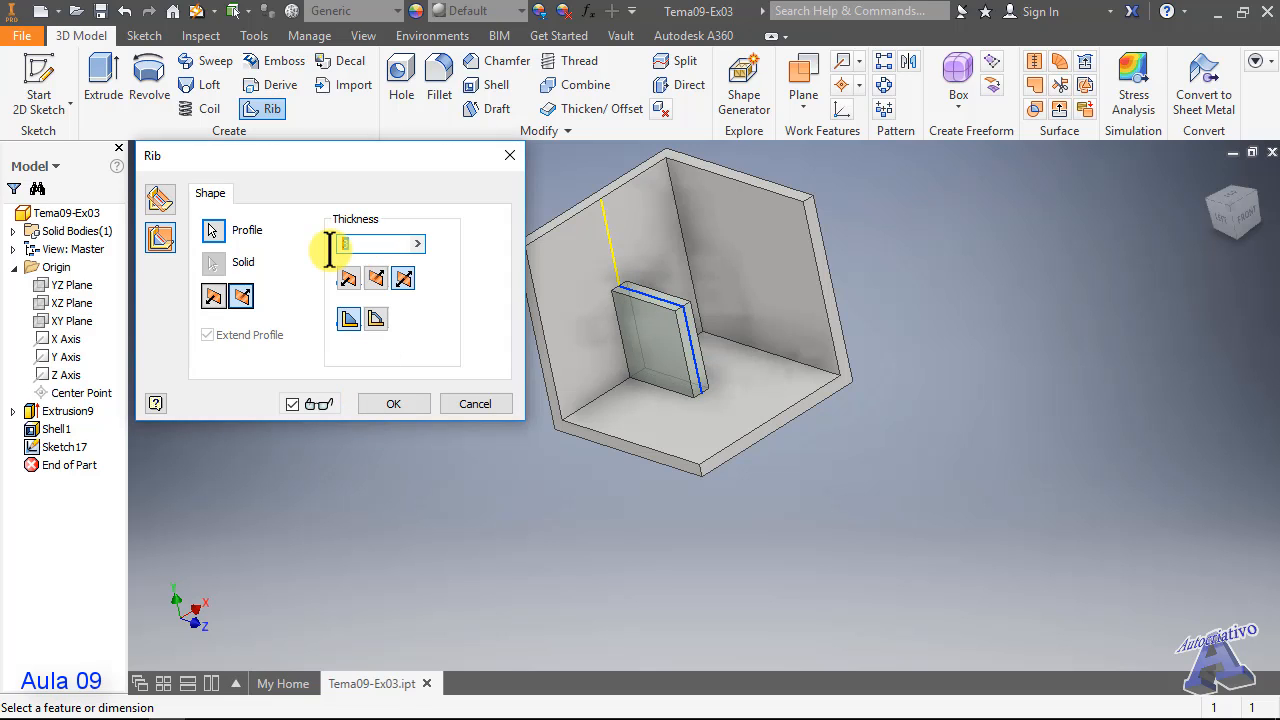
type("1. +5")
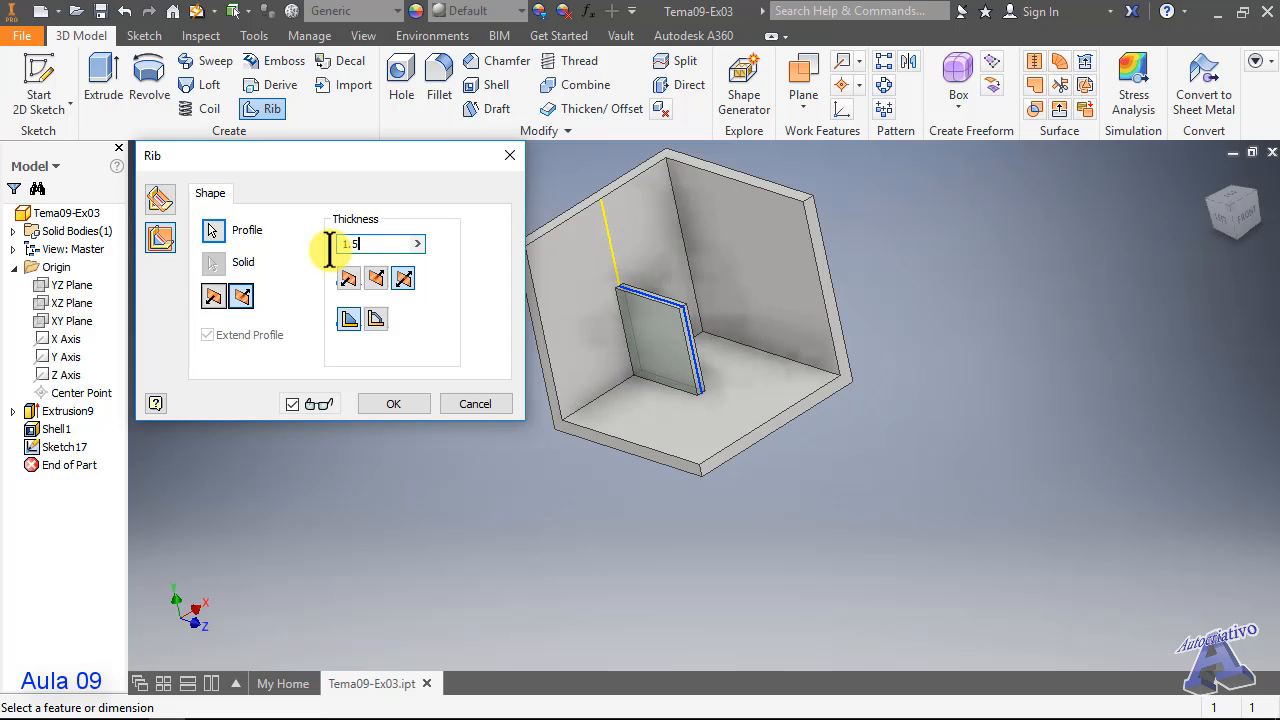
left_click(396, 404)
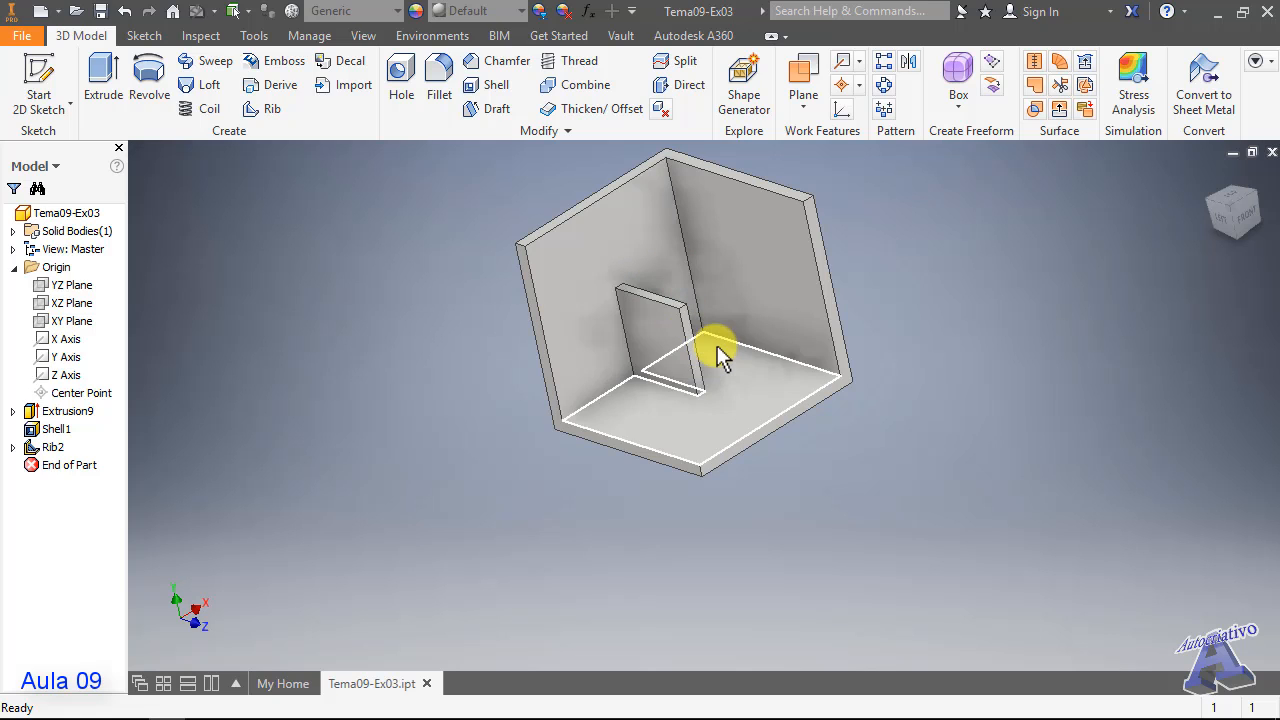
- Fillet the rib's junction edges with the floor and the inner wall at 2 mm radius
left_click(447, 74)
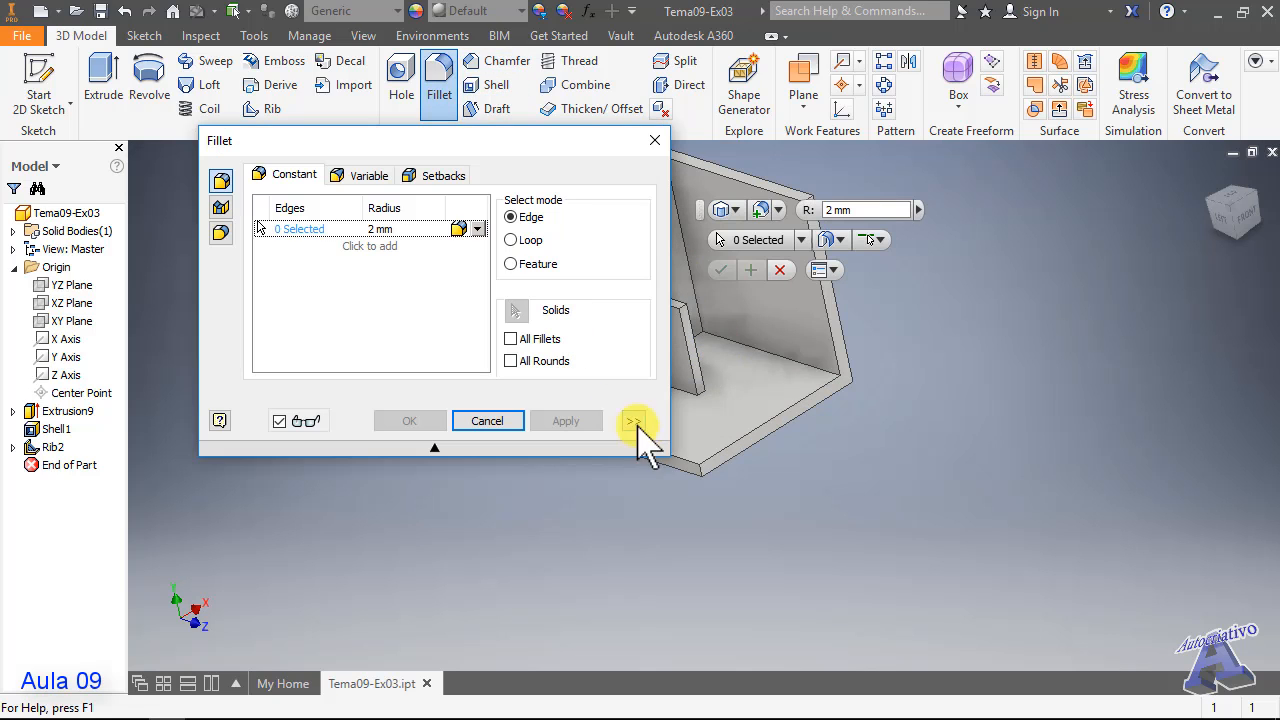
left_click(703, 395)
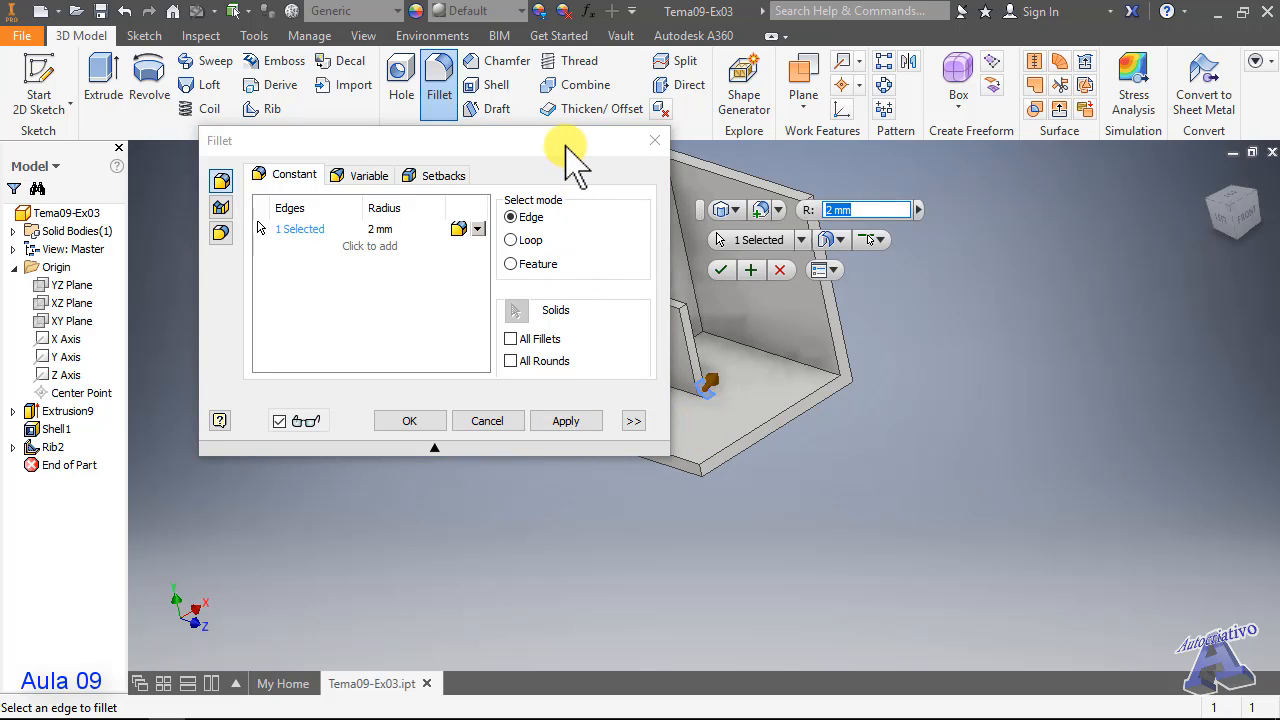
left_click_drag(565, 150, 438, 155)
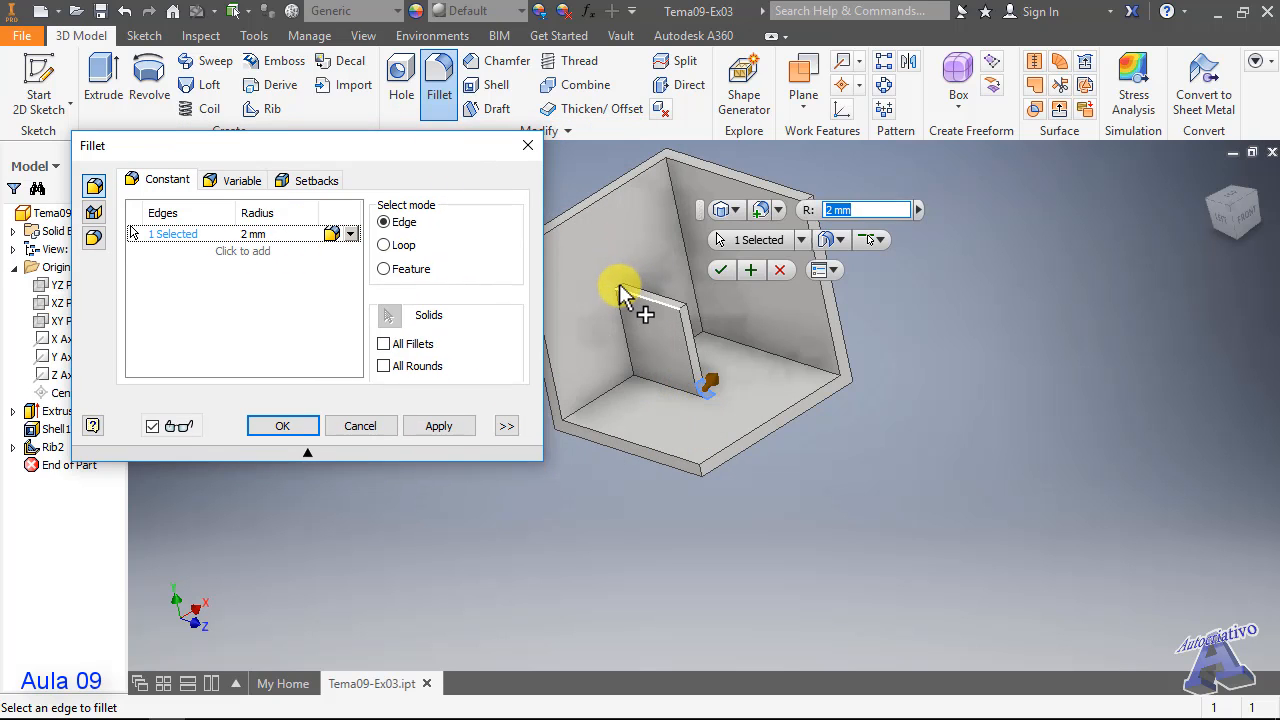
scroll(620, 285, "up", 5)
left_click(624, 318)
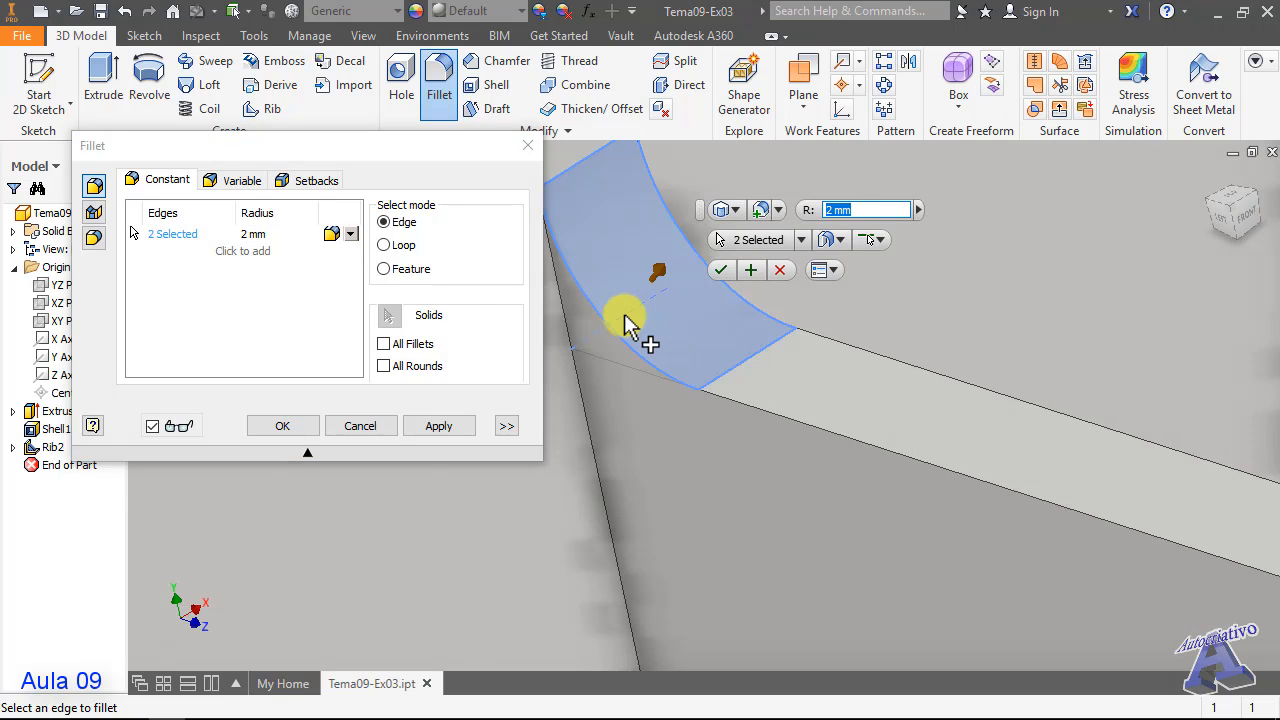
scroll(624, 318, "down", 5)
left_click(283, 426)
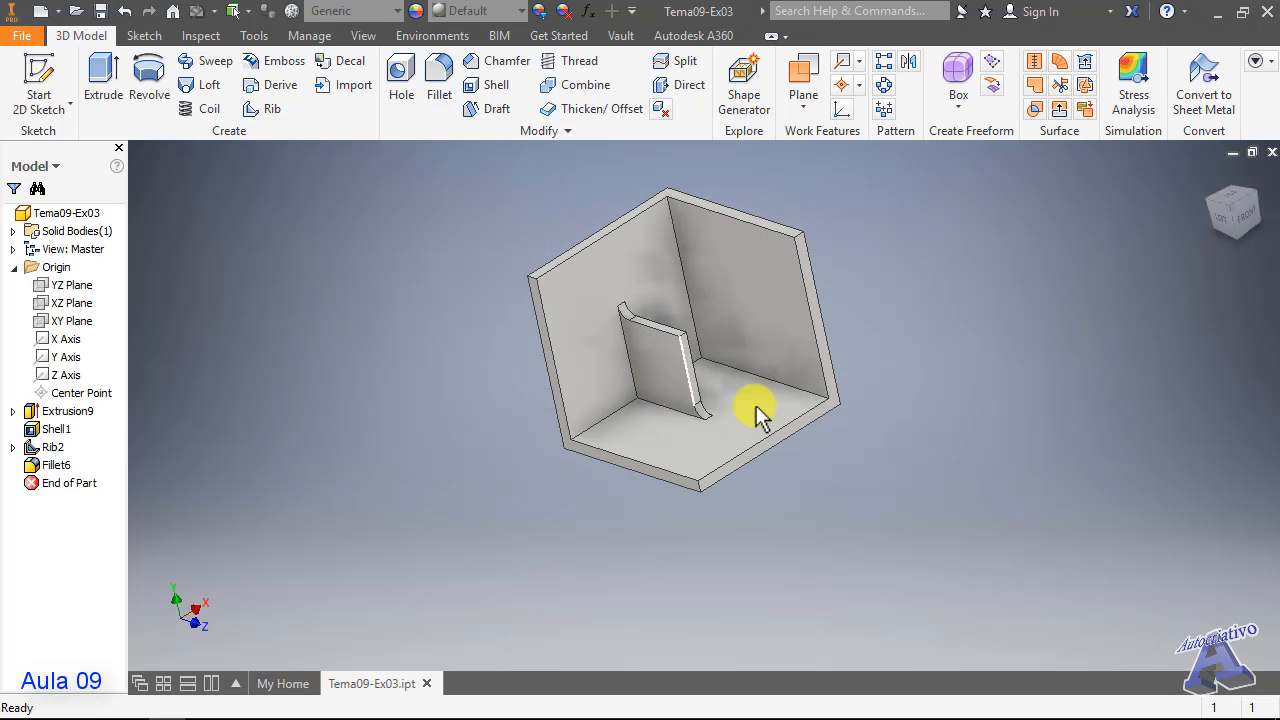
- Start a rectangular pattern with the rib and its fillet as the features to repeat
mouse_move(870, 283)
middle_mouse_down("shift")
mouse_move(786, 289)
mouse_move(863, 260)
mouse_move(903, 269)
mouse_move(857, 267)
mouse_move(831, 311)
mouse_move(854, 257)
mouse_move(909, 269)
mouse_move(843, 281)
mouse_move(894, 269)
mouse_move(866, 263)
middle_mouse_up("shift")
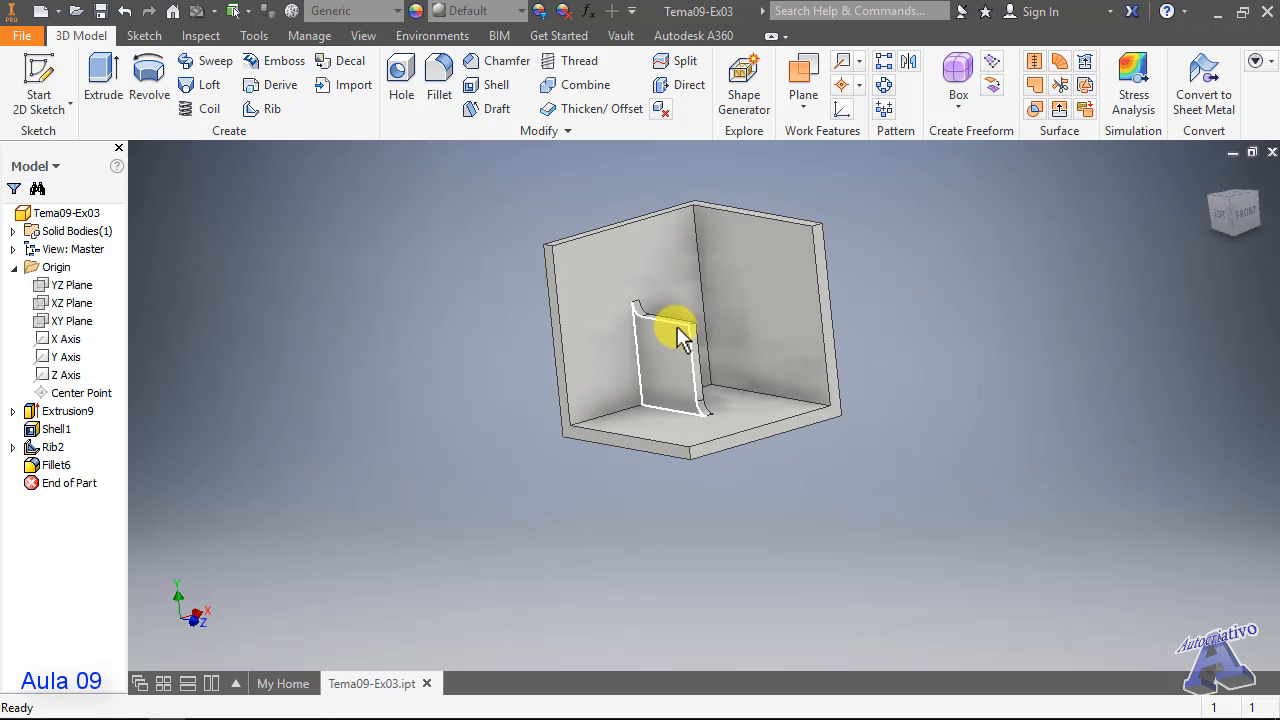
scroll(684, 330, "up", 3)
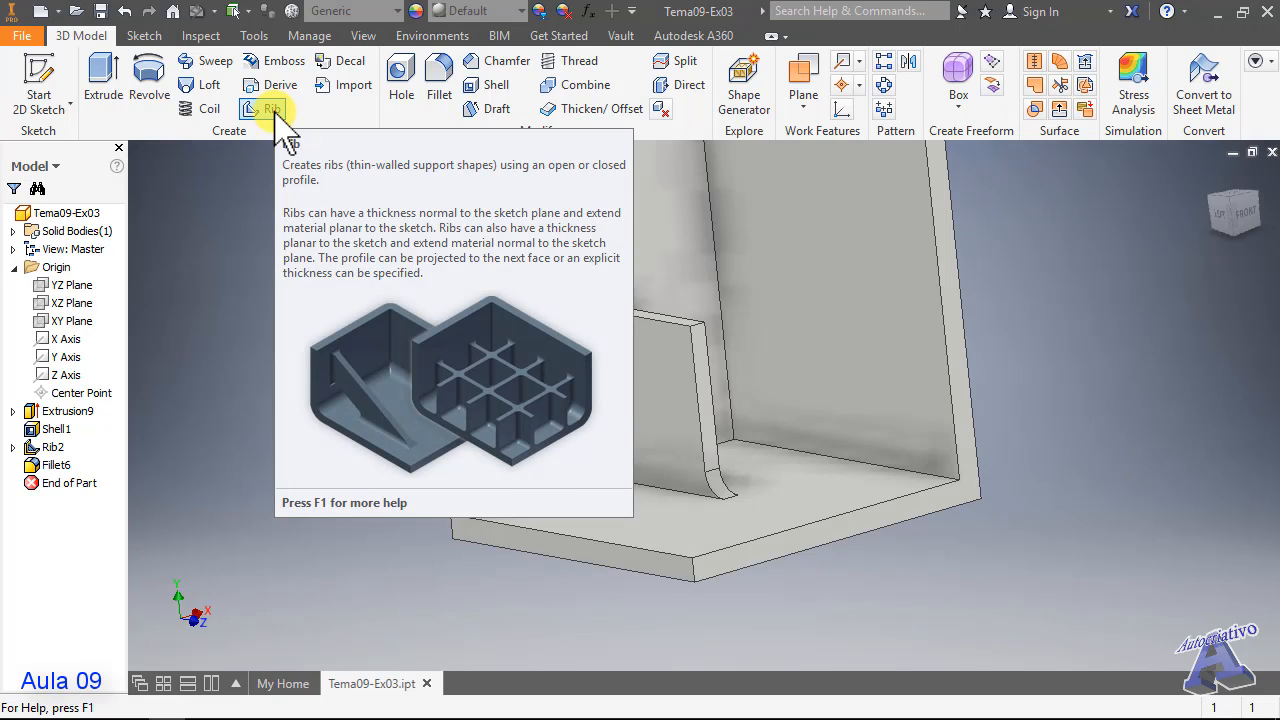
scroll(748, 396, "down", 4)
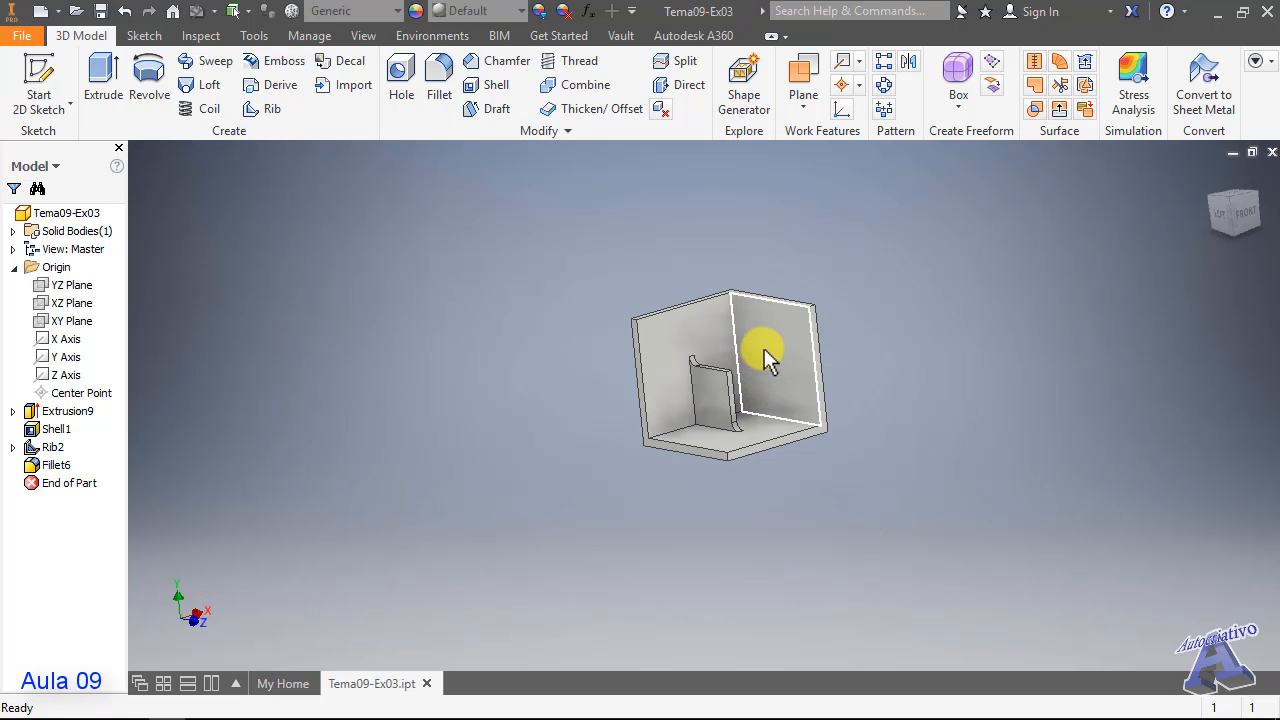
left_click(886, 62)
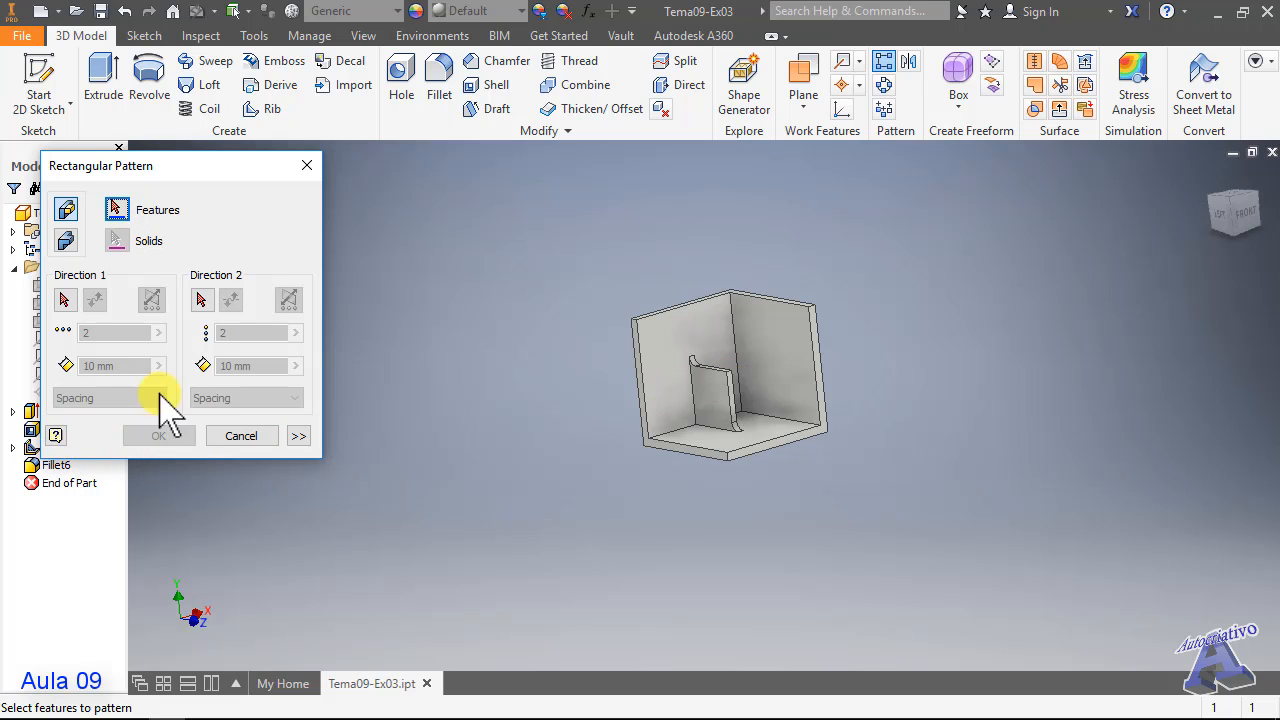
left_click_drag(196, 166, 262, 152)
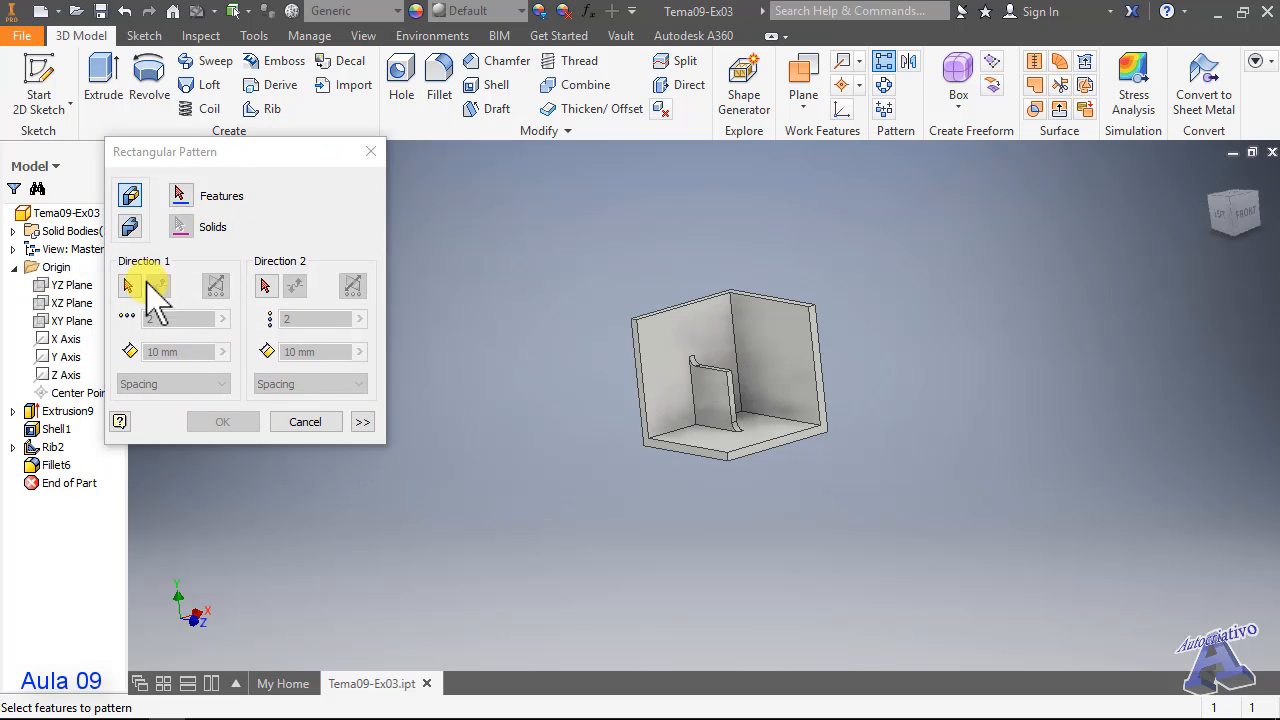
left_click(181, 194)
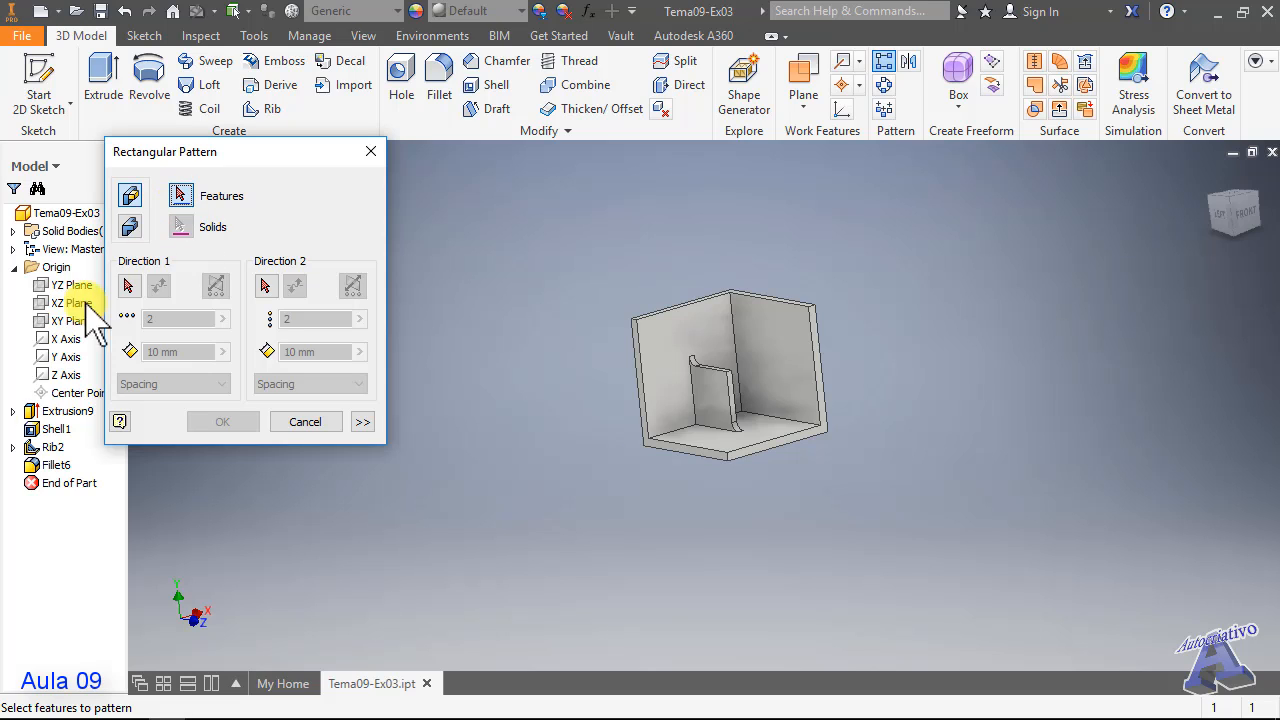
left_click(55, 465)
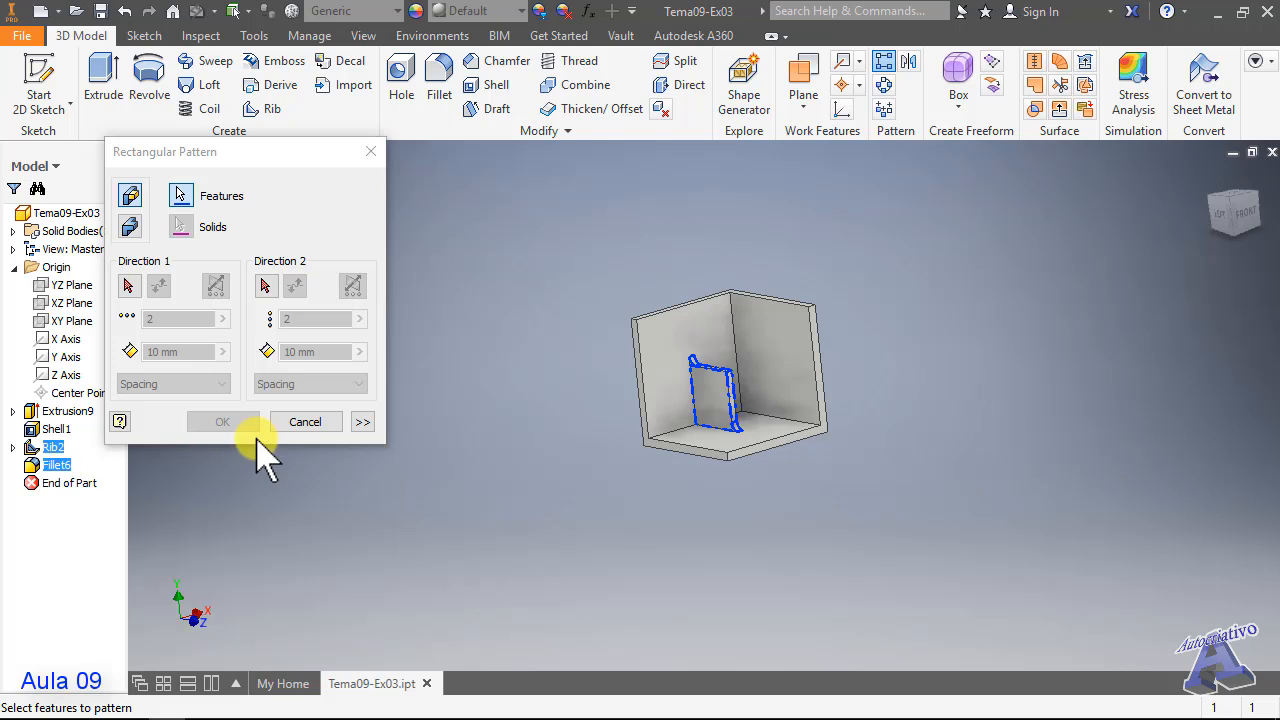
- Set the pattern's first direction along the top edge of the rib's wall, with 4 instances spaced 3 mm apart
left_click(129, 286)
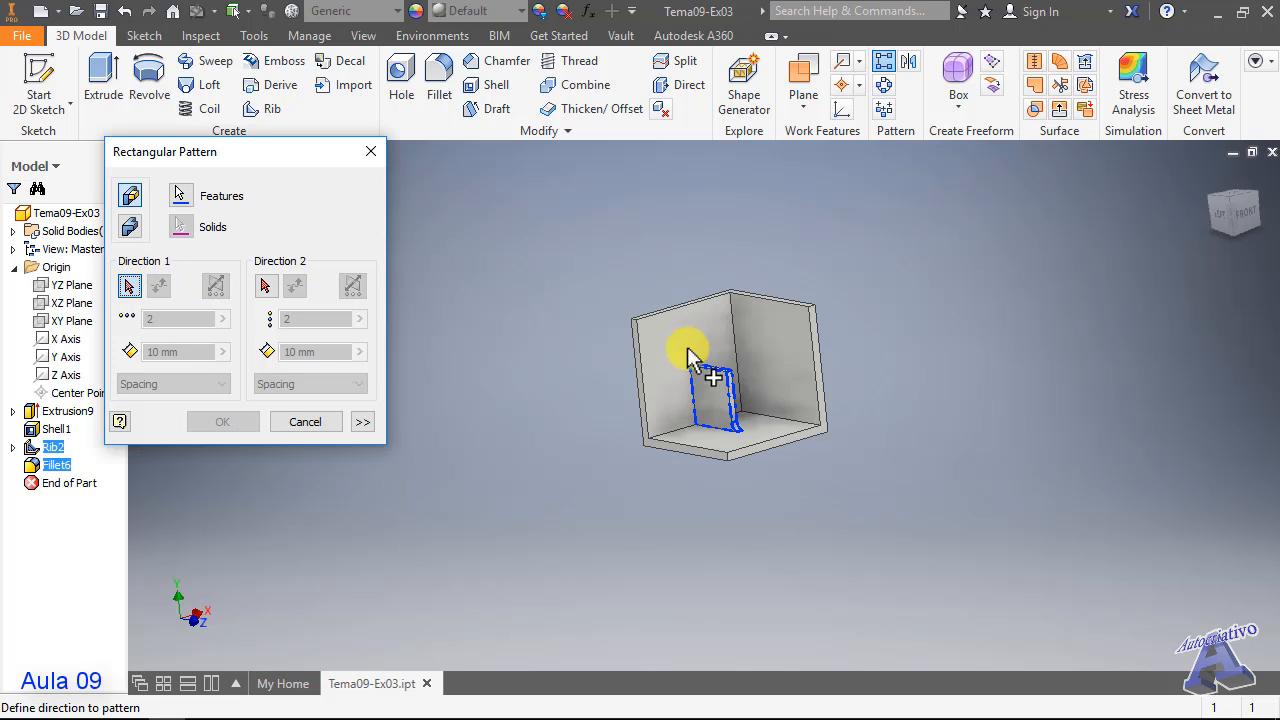
left_click(659, 314)
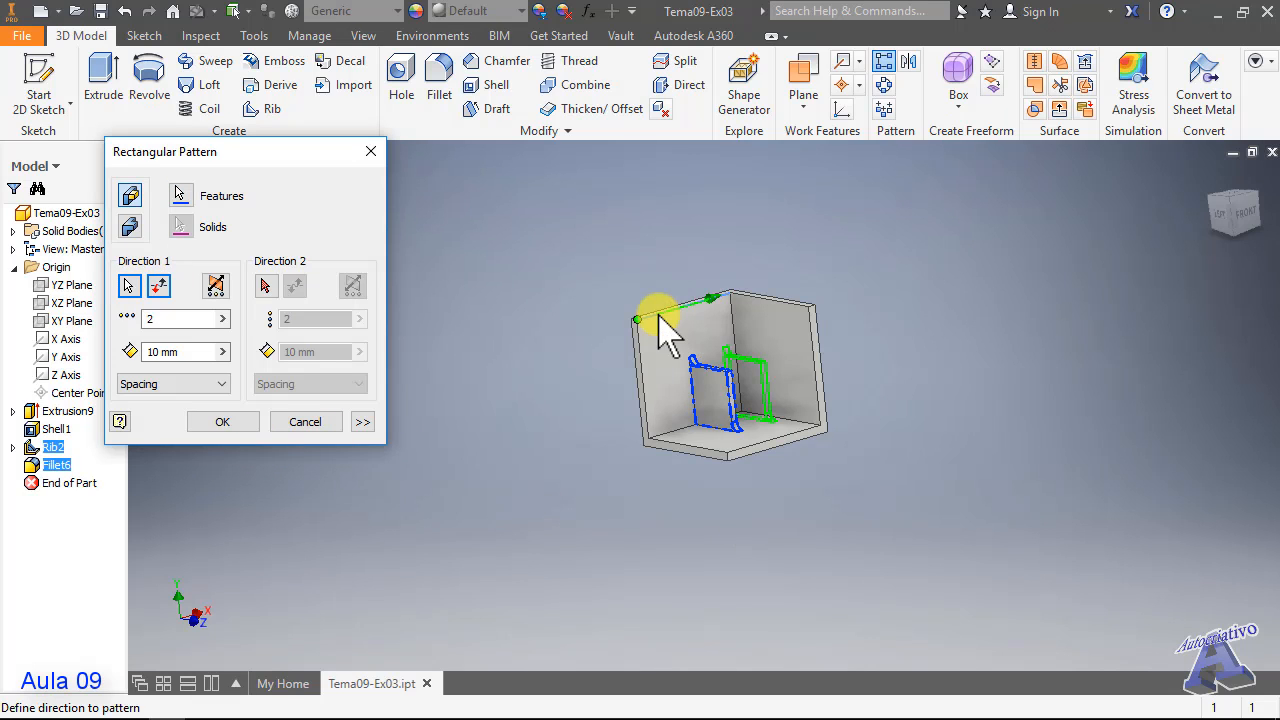
double_click(150, 320)
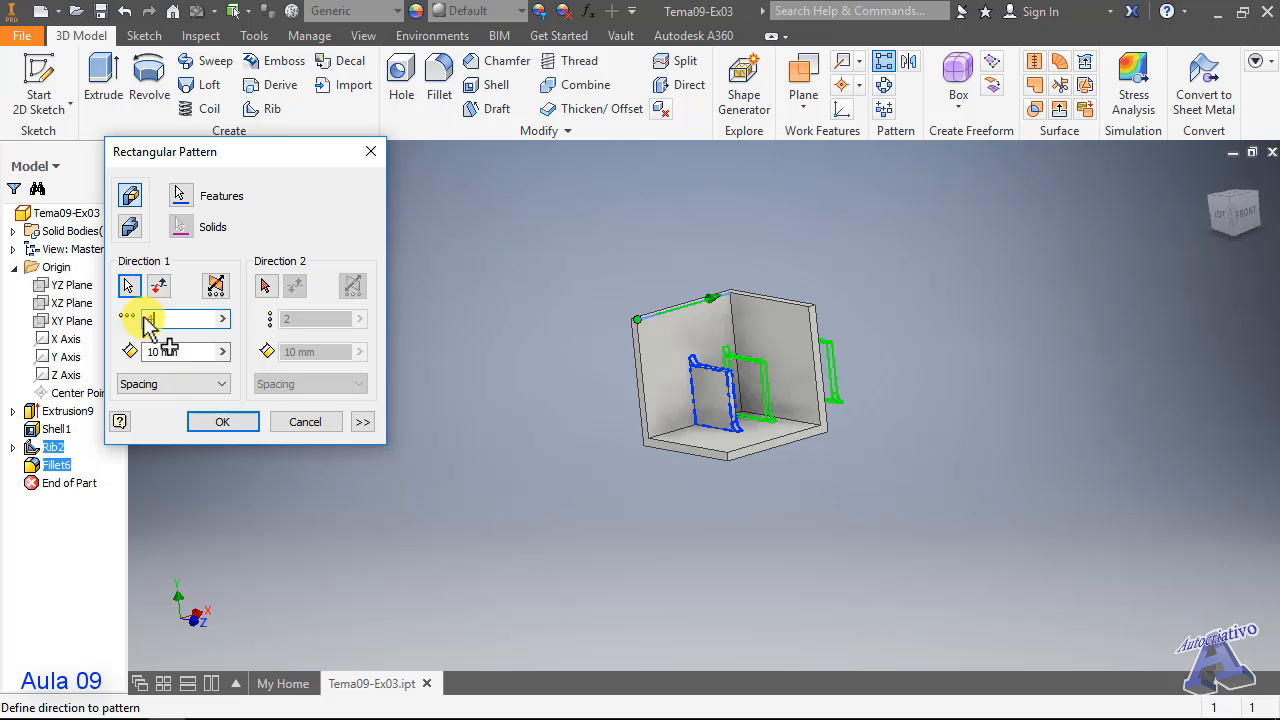
type("4")
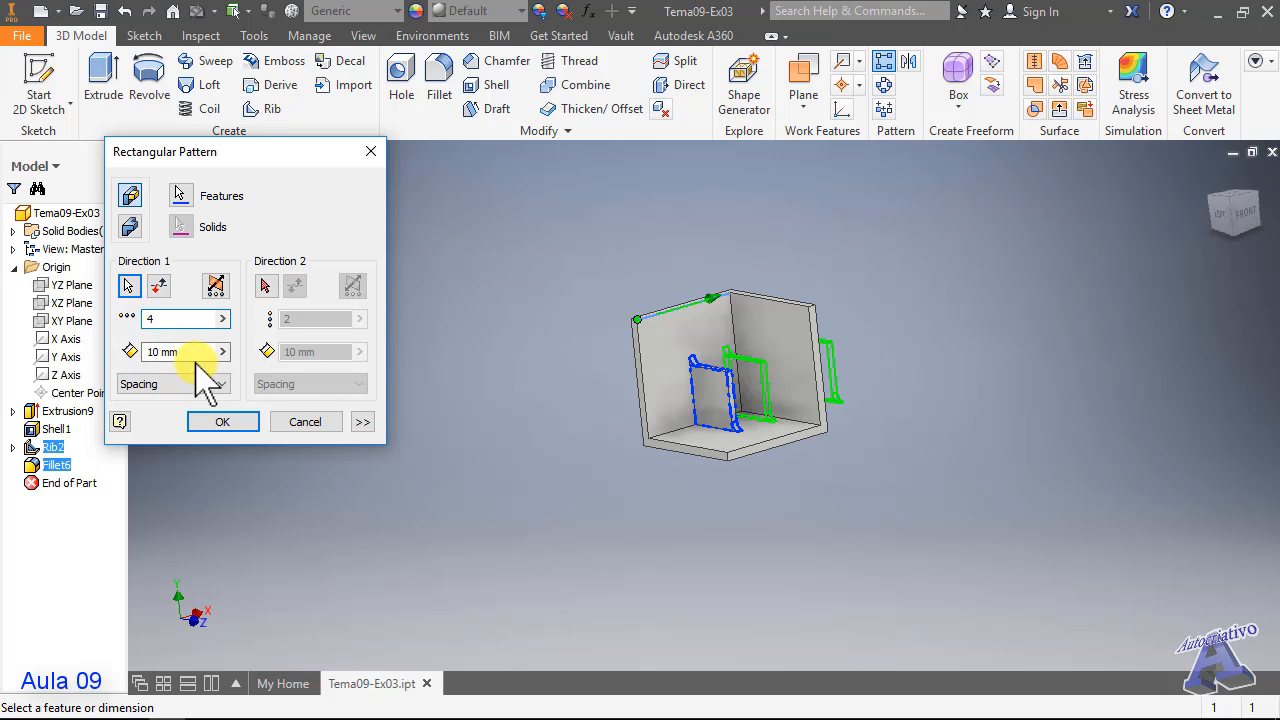
key("Tab")
type("3")
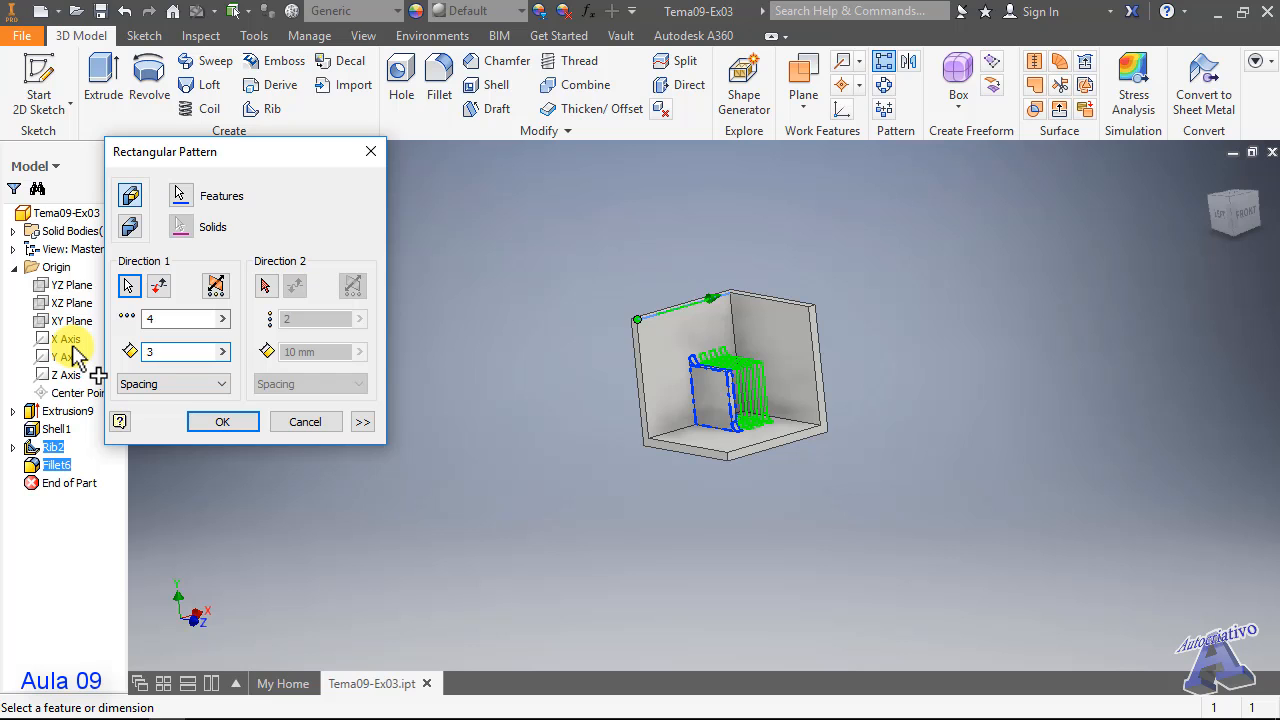
- Add a second pattern direction along the wall-floor edge away from the other wall, with 2 instances at 10 mm spacing, and complete the pattern
scroll(705, 420, "down", 3)
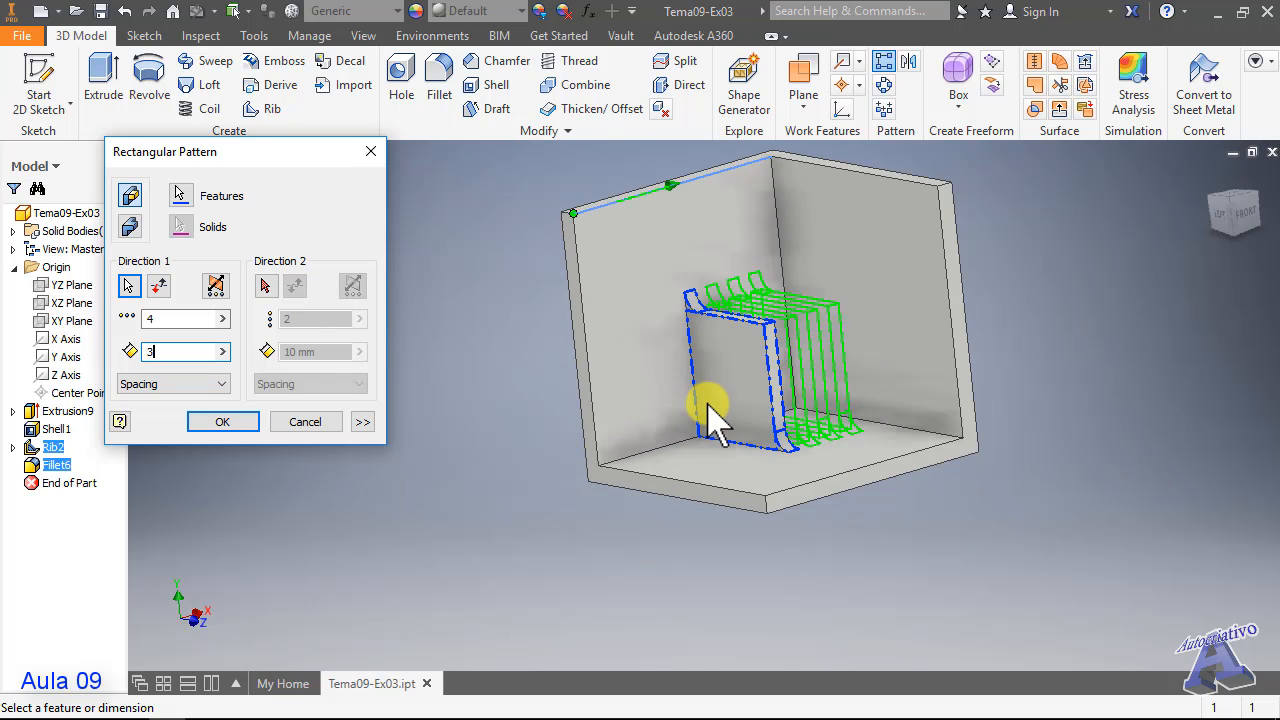
middle_click_drag(728, 417, 688, 424, "shift")
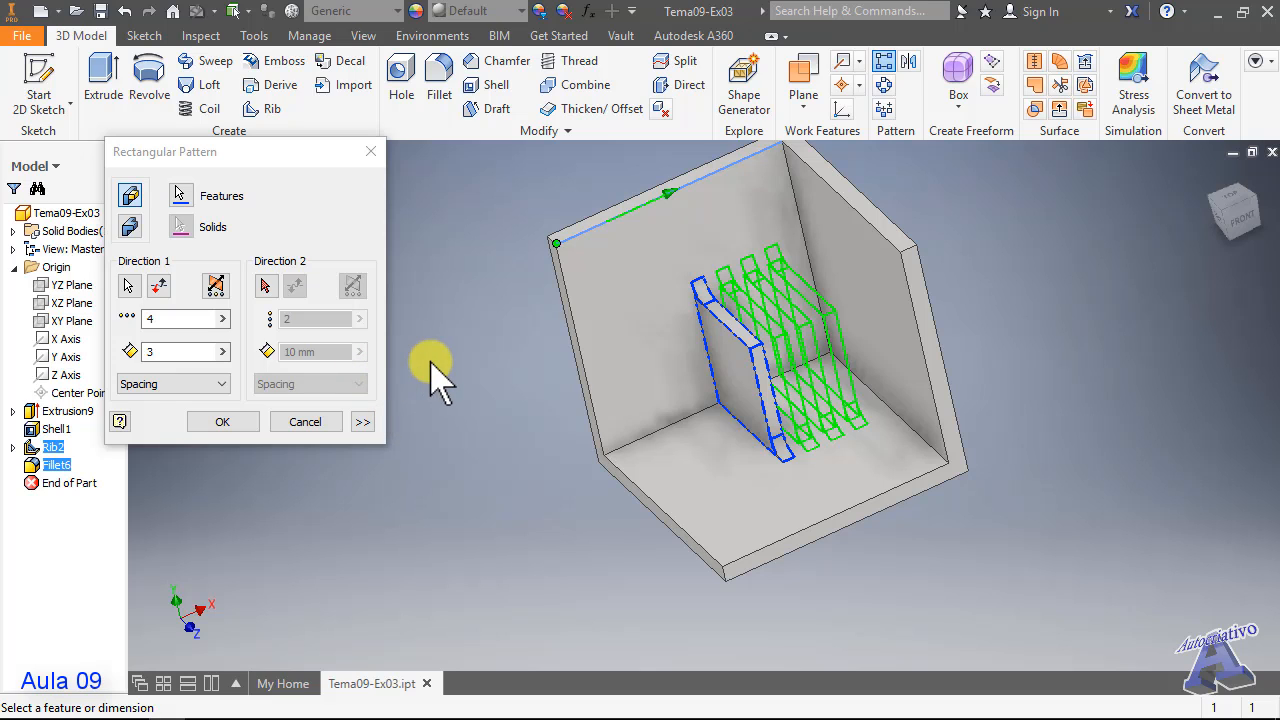
left_click(265, 286)
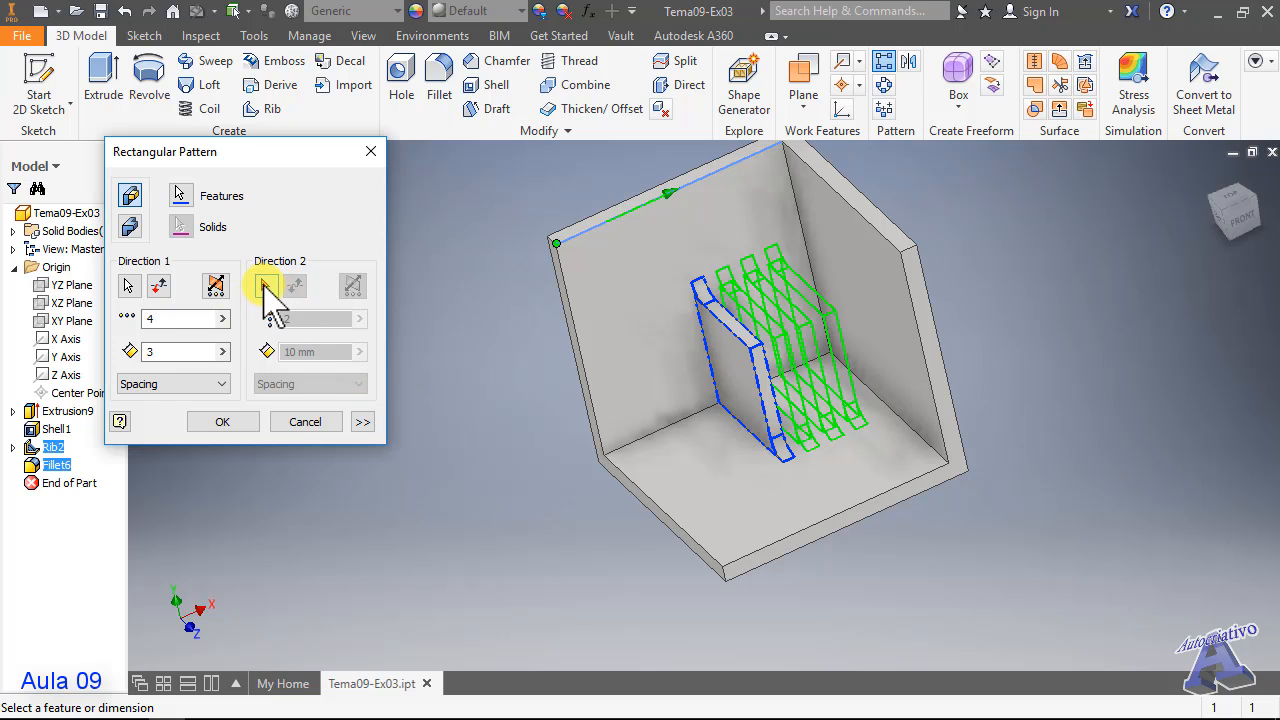
left_click(667, 437)
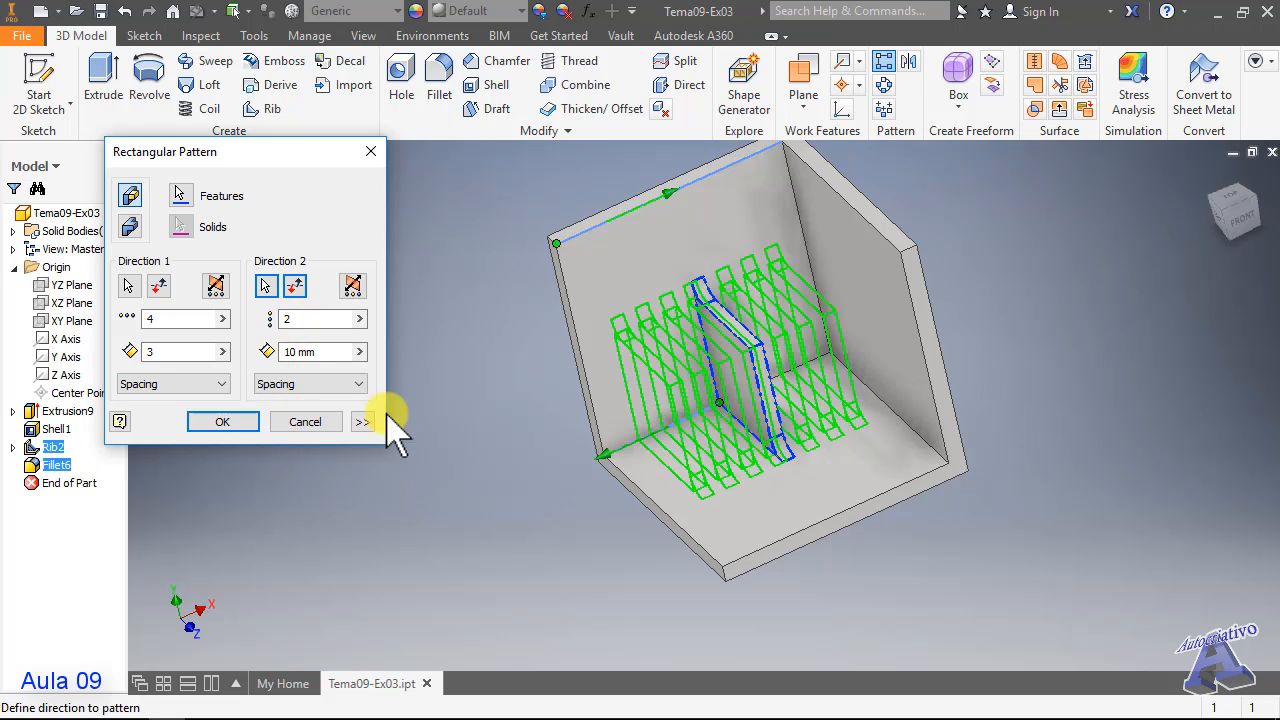
left_click(225, 423)
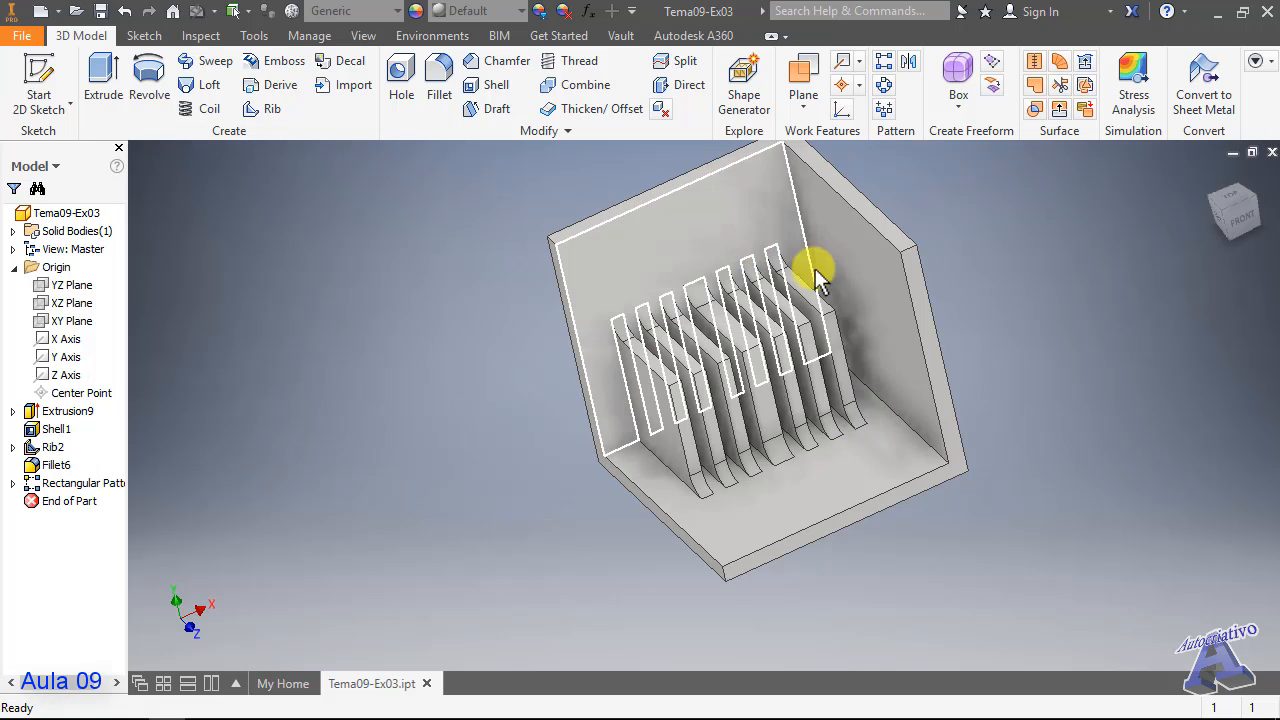
- Examine the patterned ribs and their fillets inside the shelled cube from several angles, both close up and as a whole
scroll(902, 330, "down", 2)
middle_click_drag(902, 330, 929, 322, "shift")
scroll(929, 322, "up", 3)
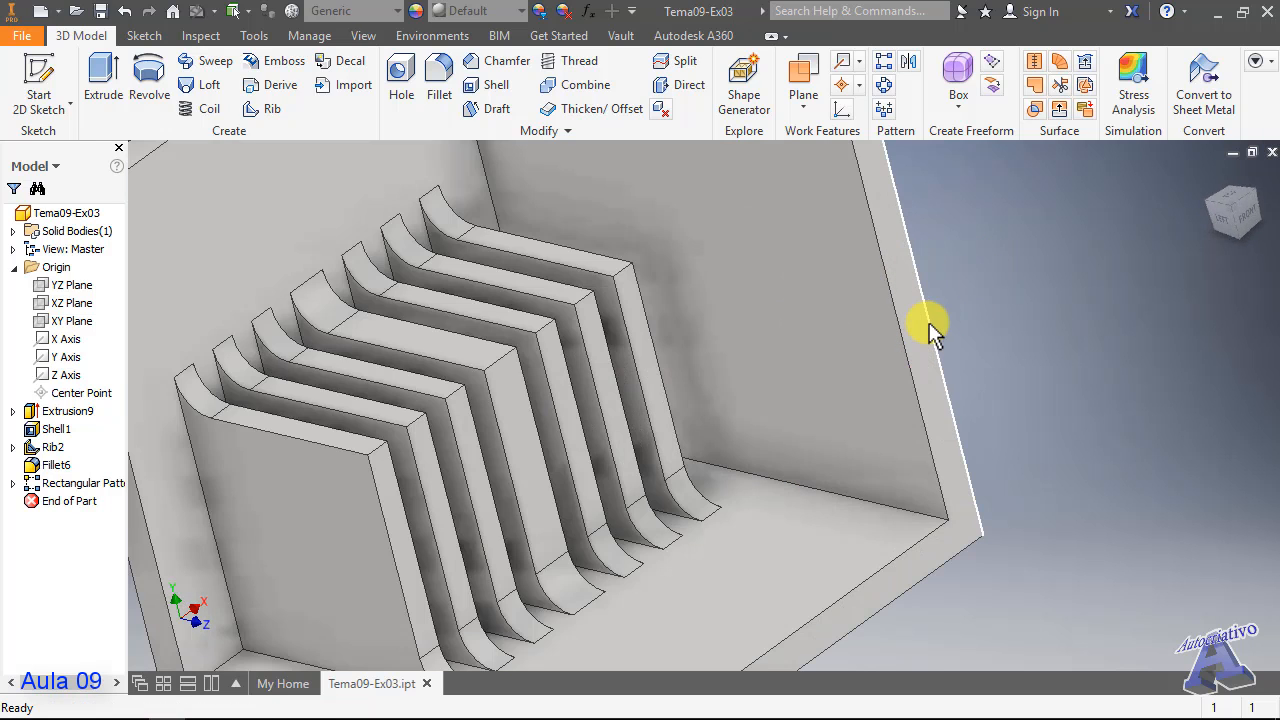
scroll(929, 322, "down", 1)
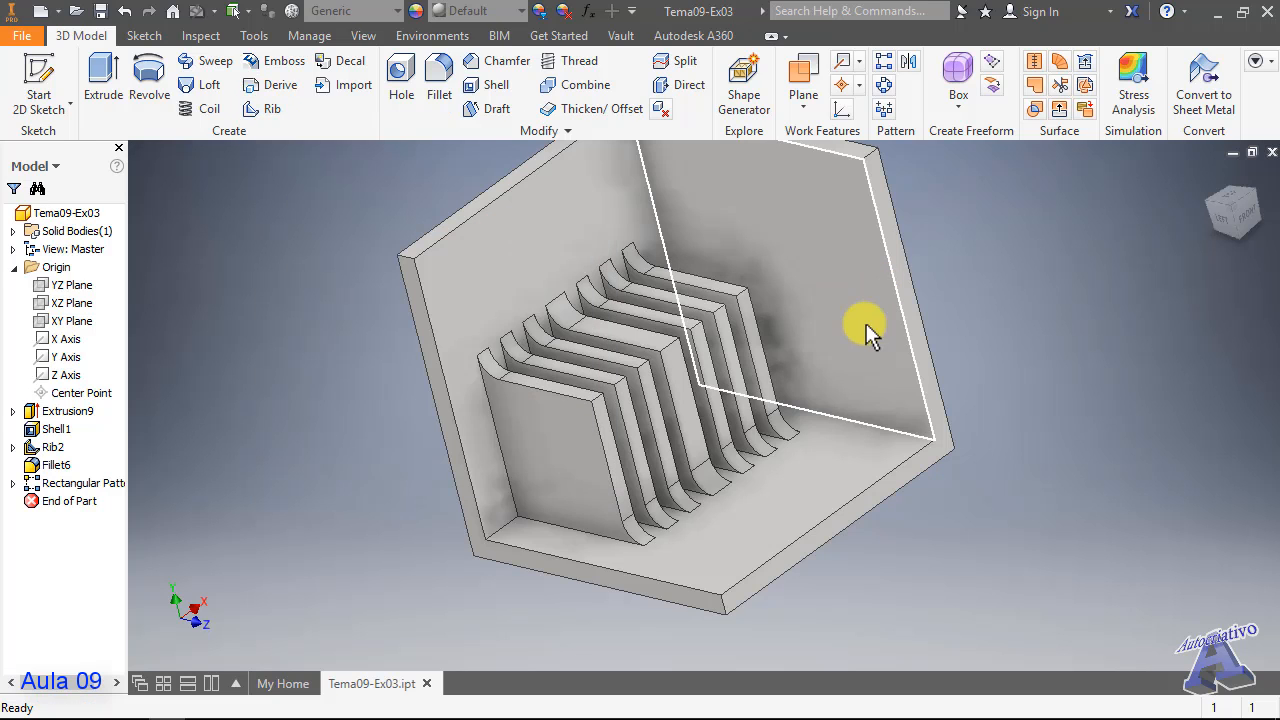
scroll(866, 323, "down", 5)
scroll(823, 400, "up", 7)
scroll(768, 291, "down", 3)
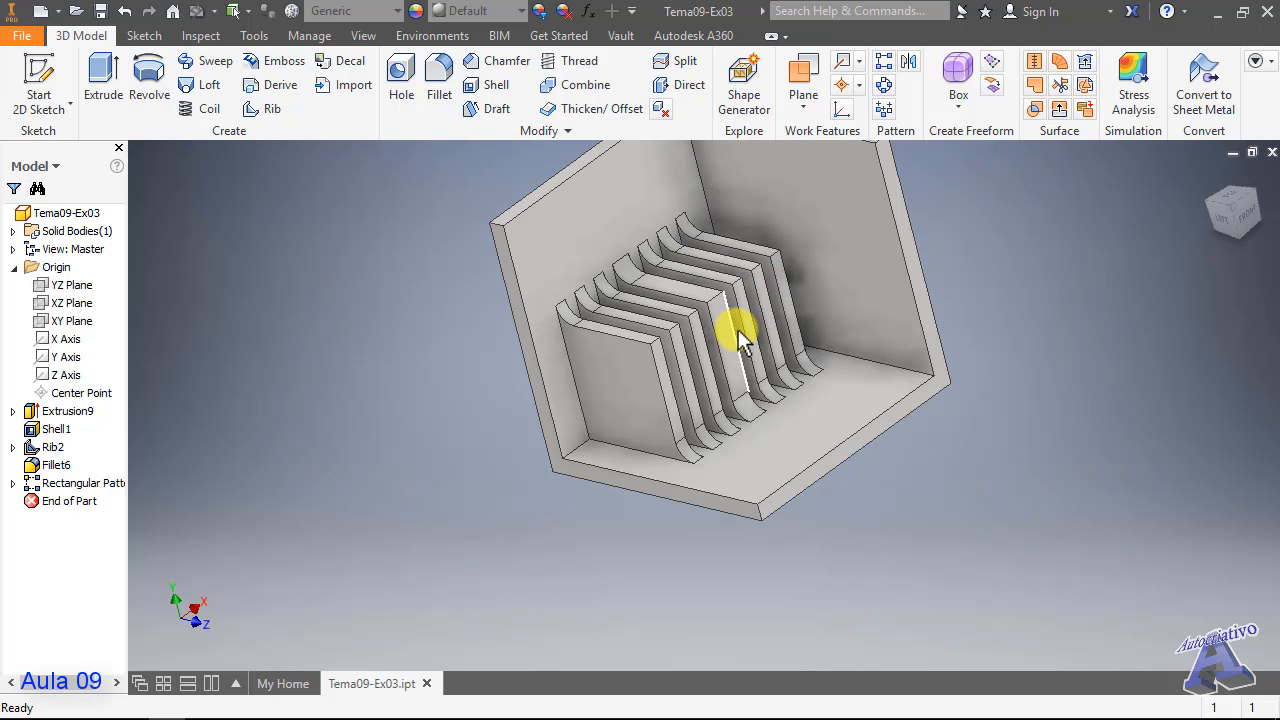
middle_click_drag(738, 329, 700, 328, "shift")
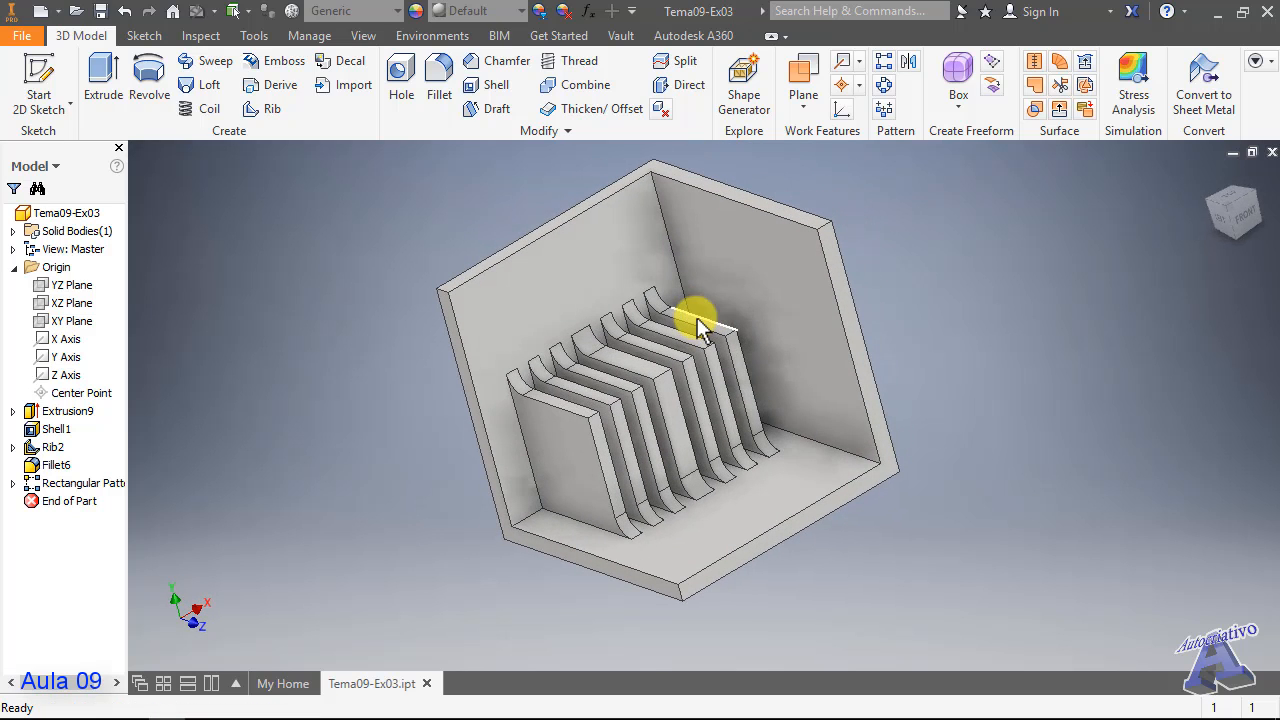
mouse_move(699, 328)
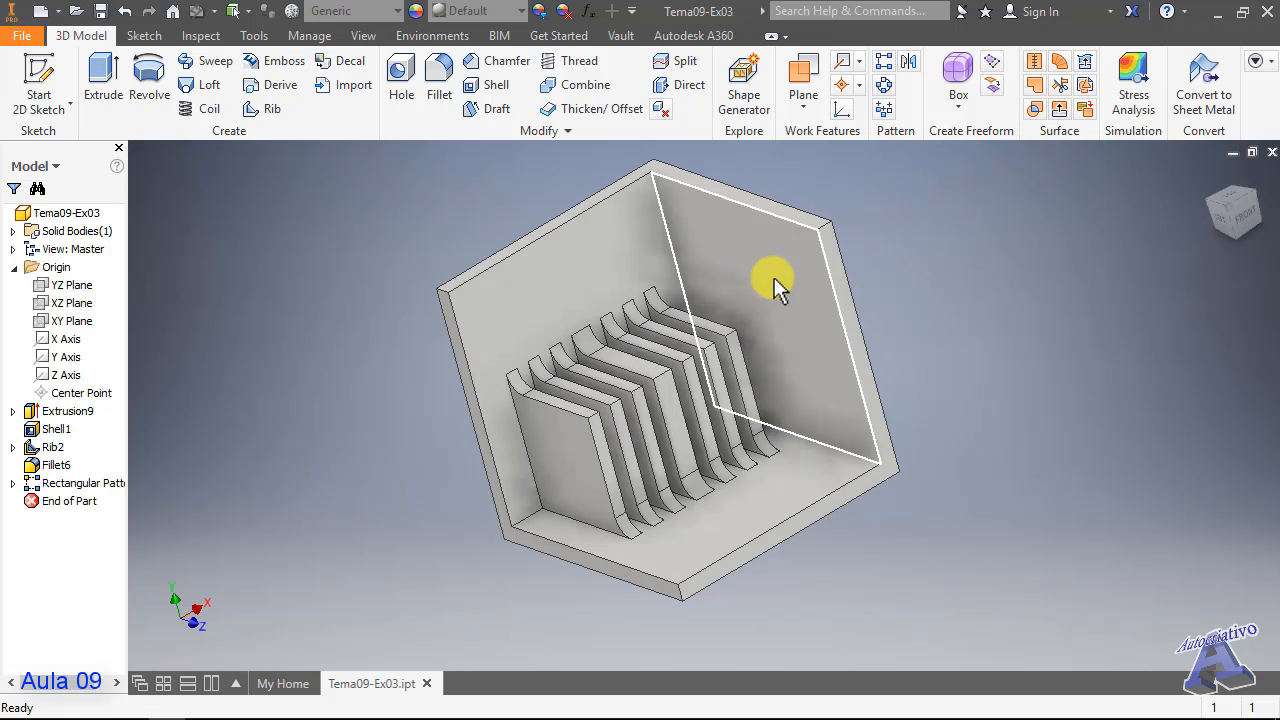
middle_click_drag(771, 277, 834, 278, "shift")
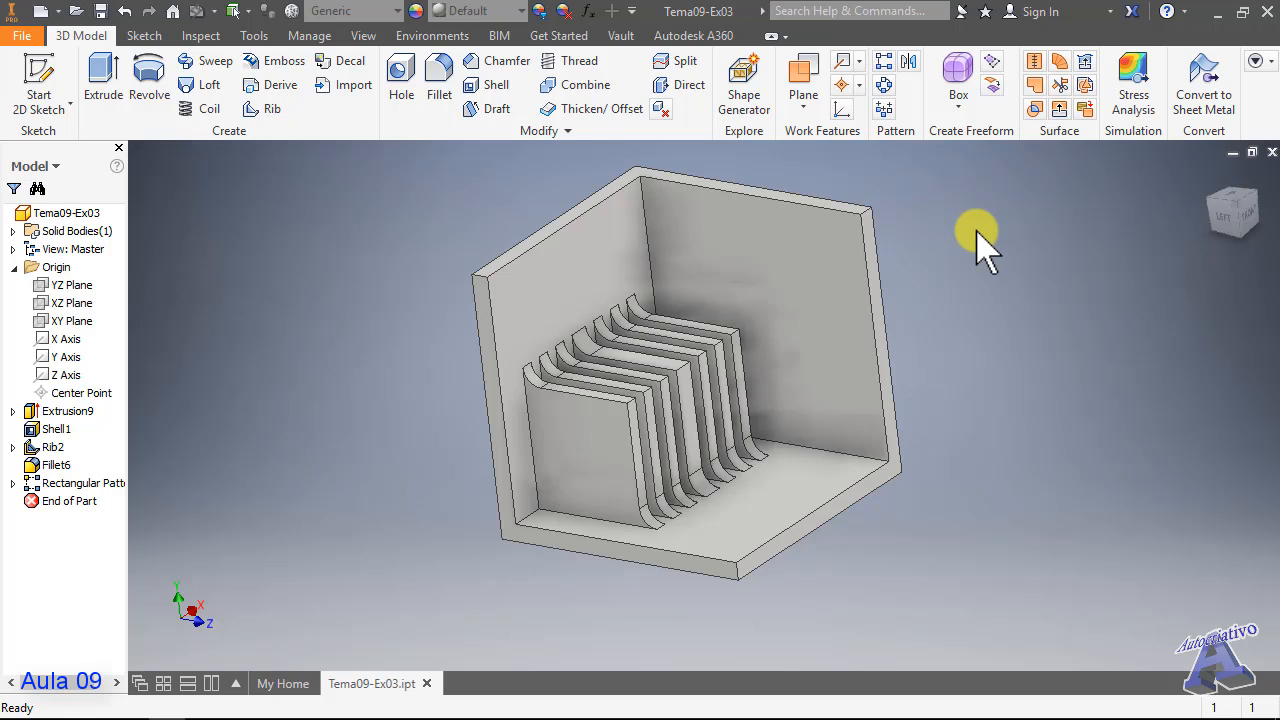
key("F4")
mouse_move(891, 257)
left_mouse_down()
mouse_move(814, 266)
mouse_move(857, 266)
mouse_move(816, 238)
mouse_move(846, 237)
mouse_move(892, 274)
left_mouse_up()
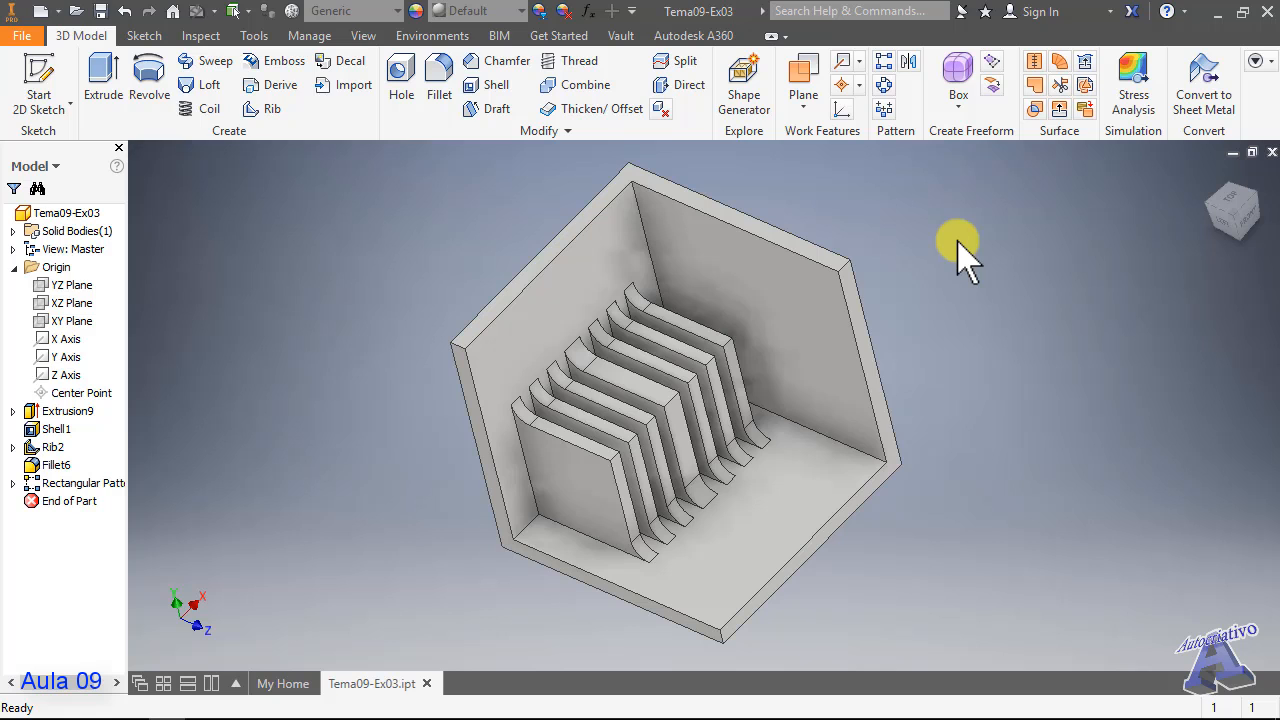
scroll(829, 320, "up", 3)
key("F4")
left_click_drag(829, 320, 781, 287)
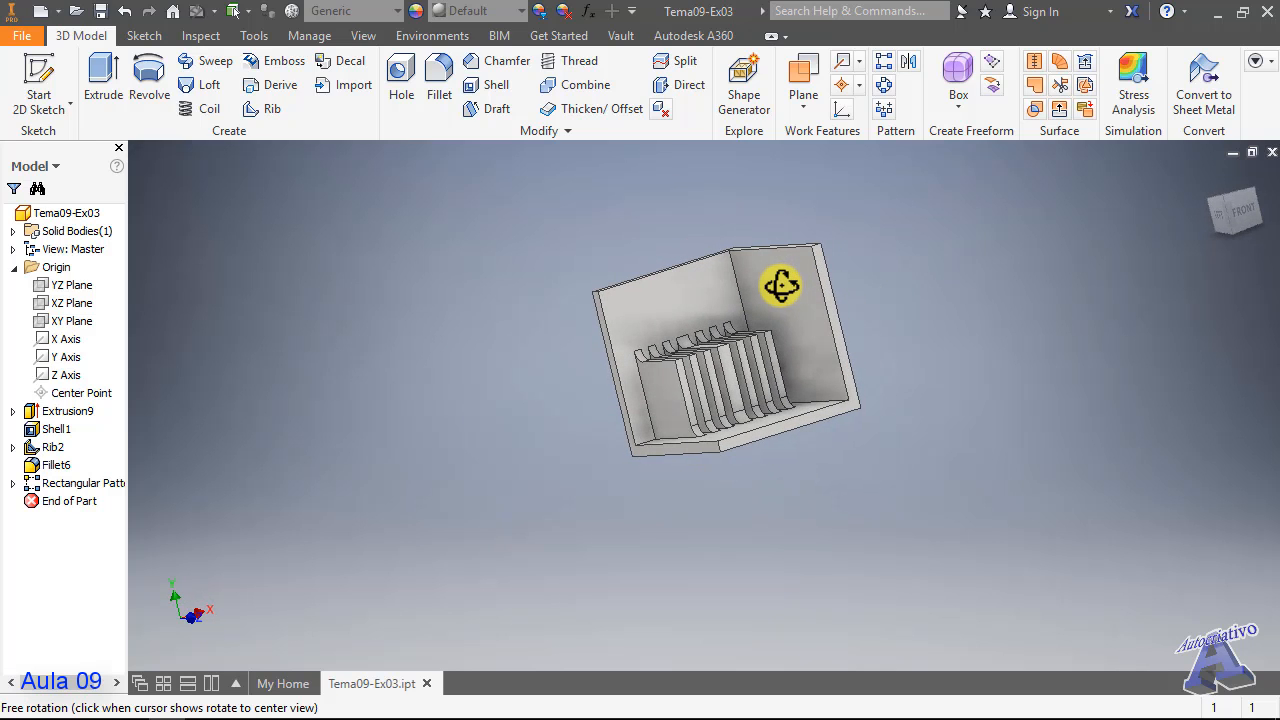
key("Escape")
- Return the finished part to an isometric view showing the ribs and the three open faces
scroll(793, 303, "down", 3)
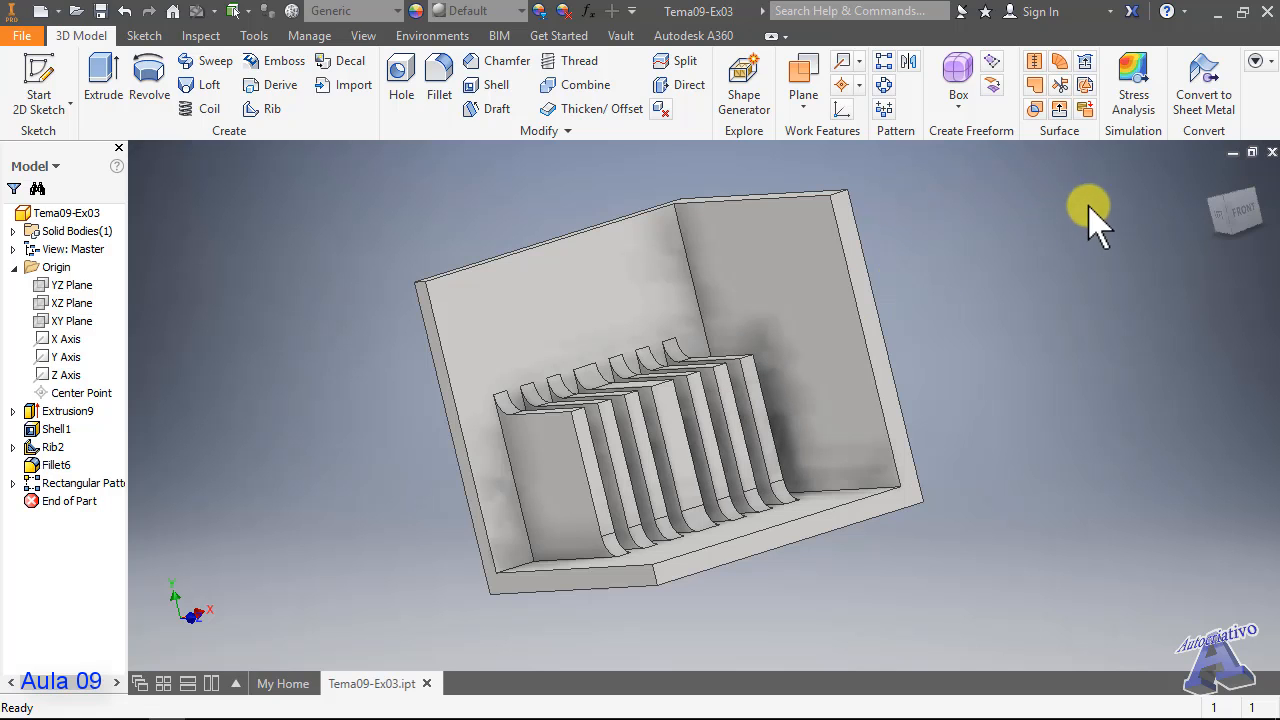
left_click(1222, 190)
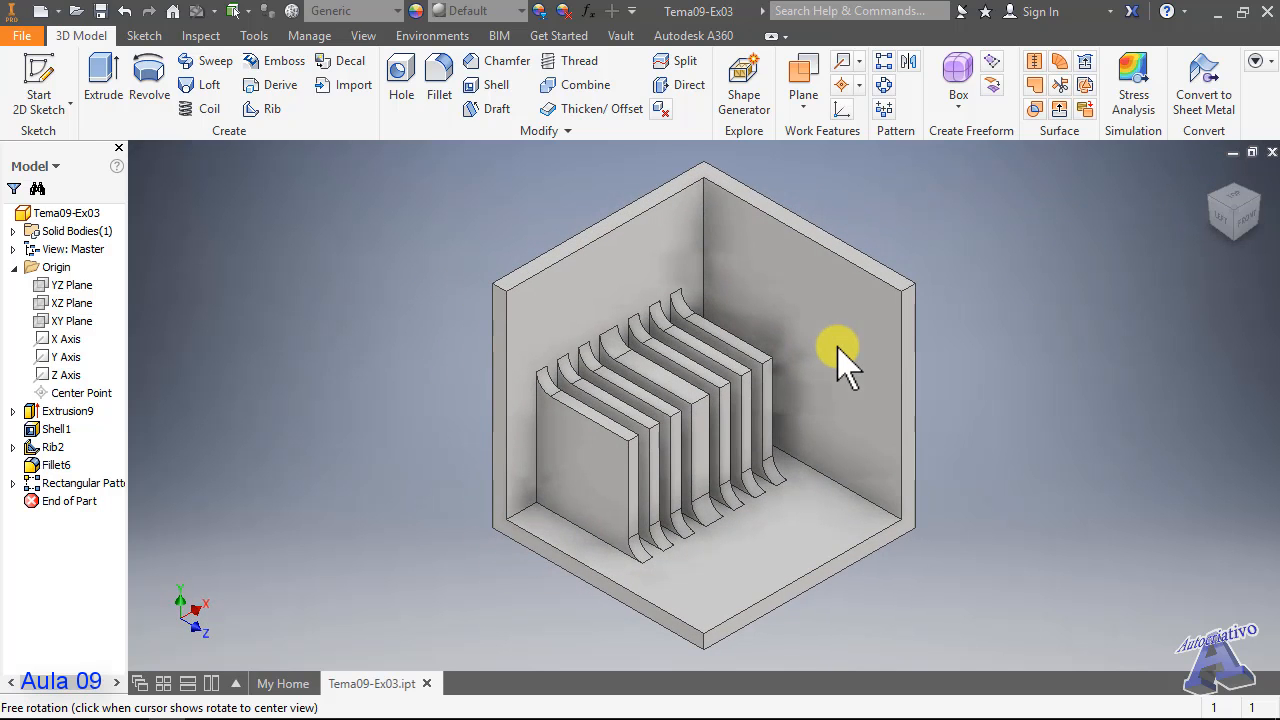